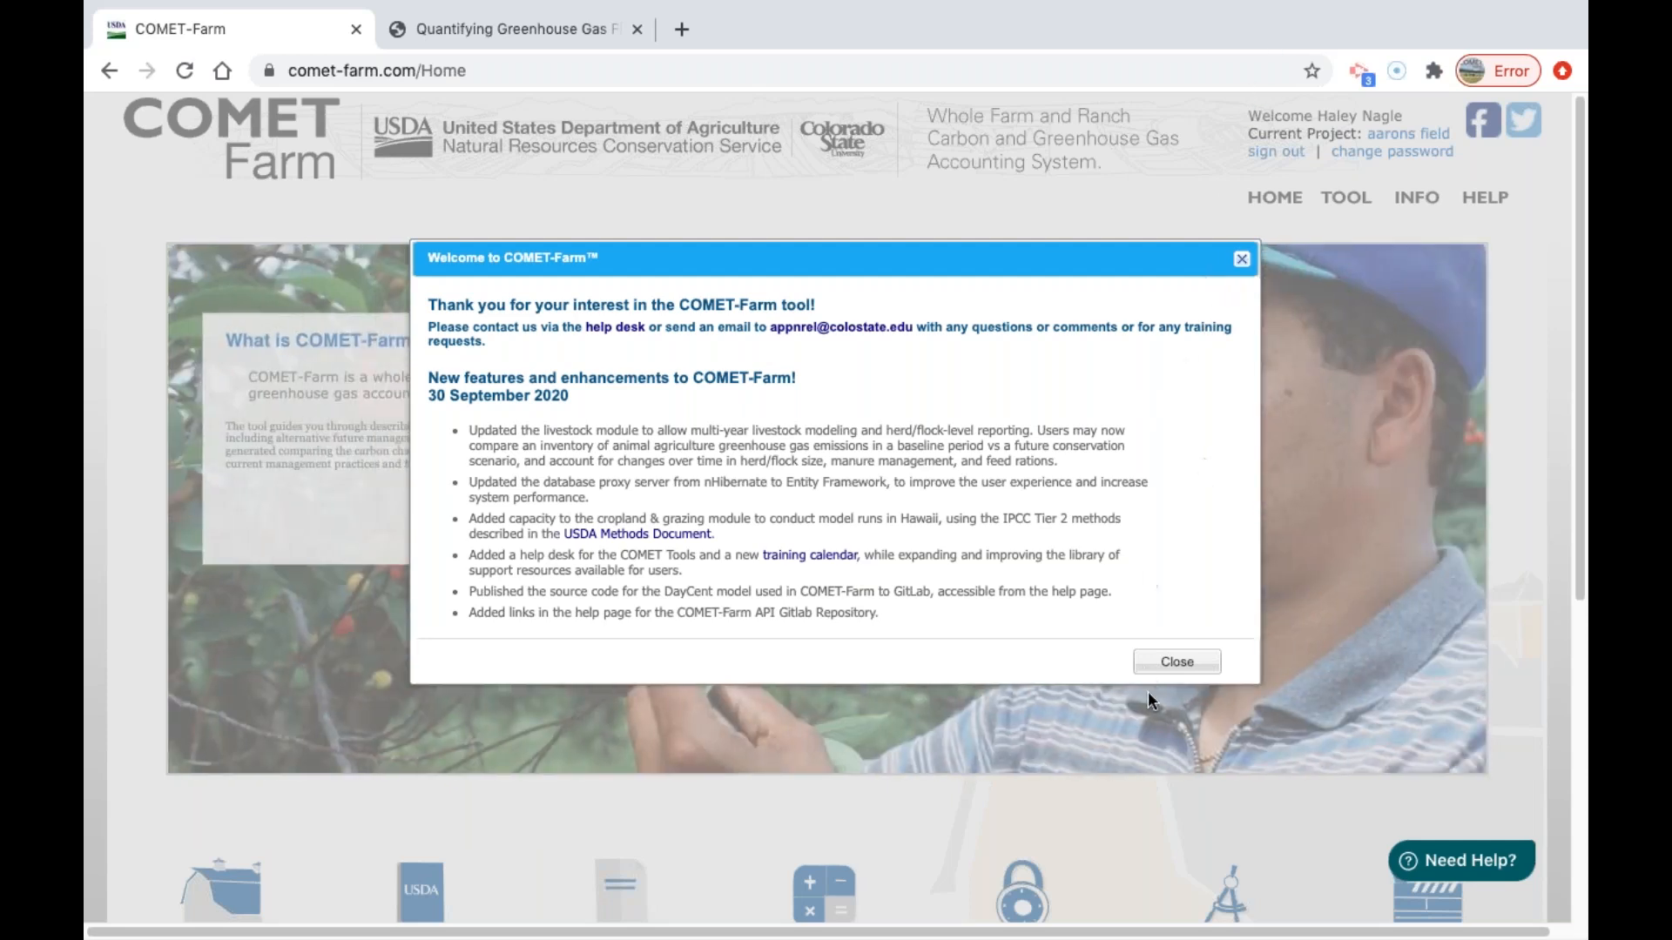
Dismiss the welcome message and search the support help for "what do I need", closing the help window when done.
{"action": "left_click", "coordinate": [1184, 662]}
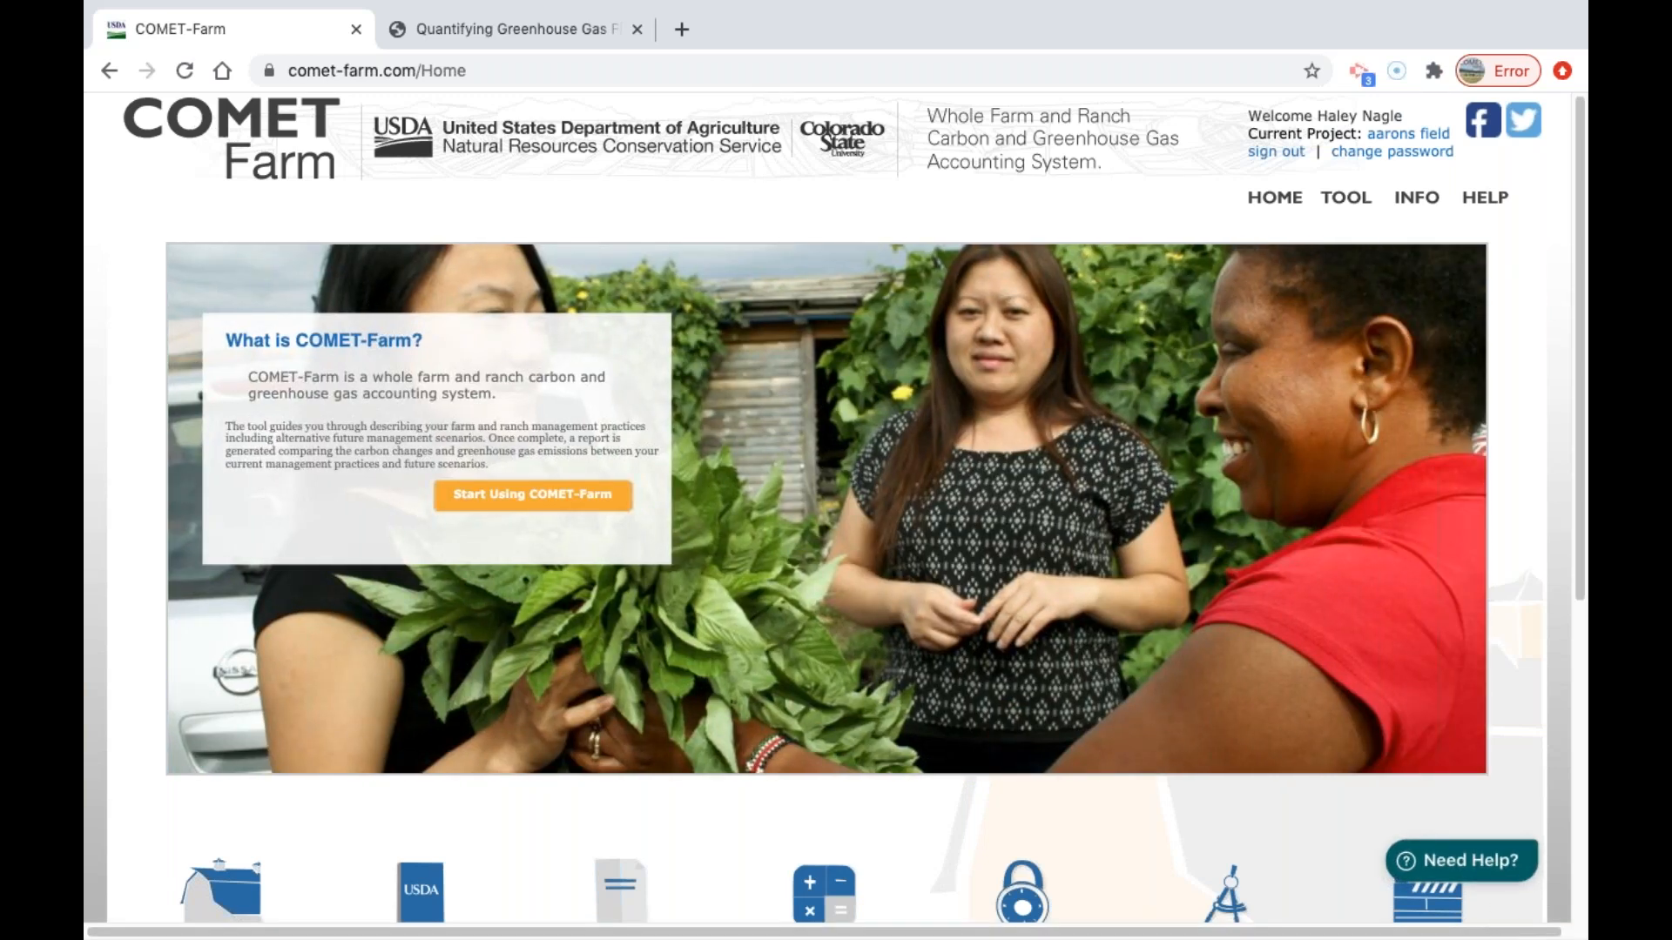
{"action": "left_click", "coordinate": [1513, 872]}
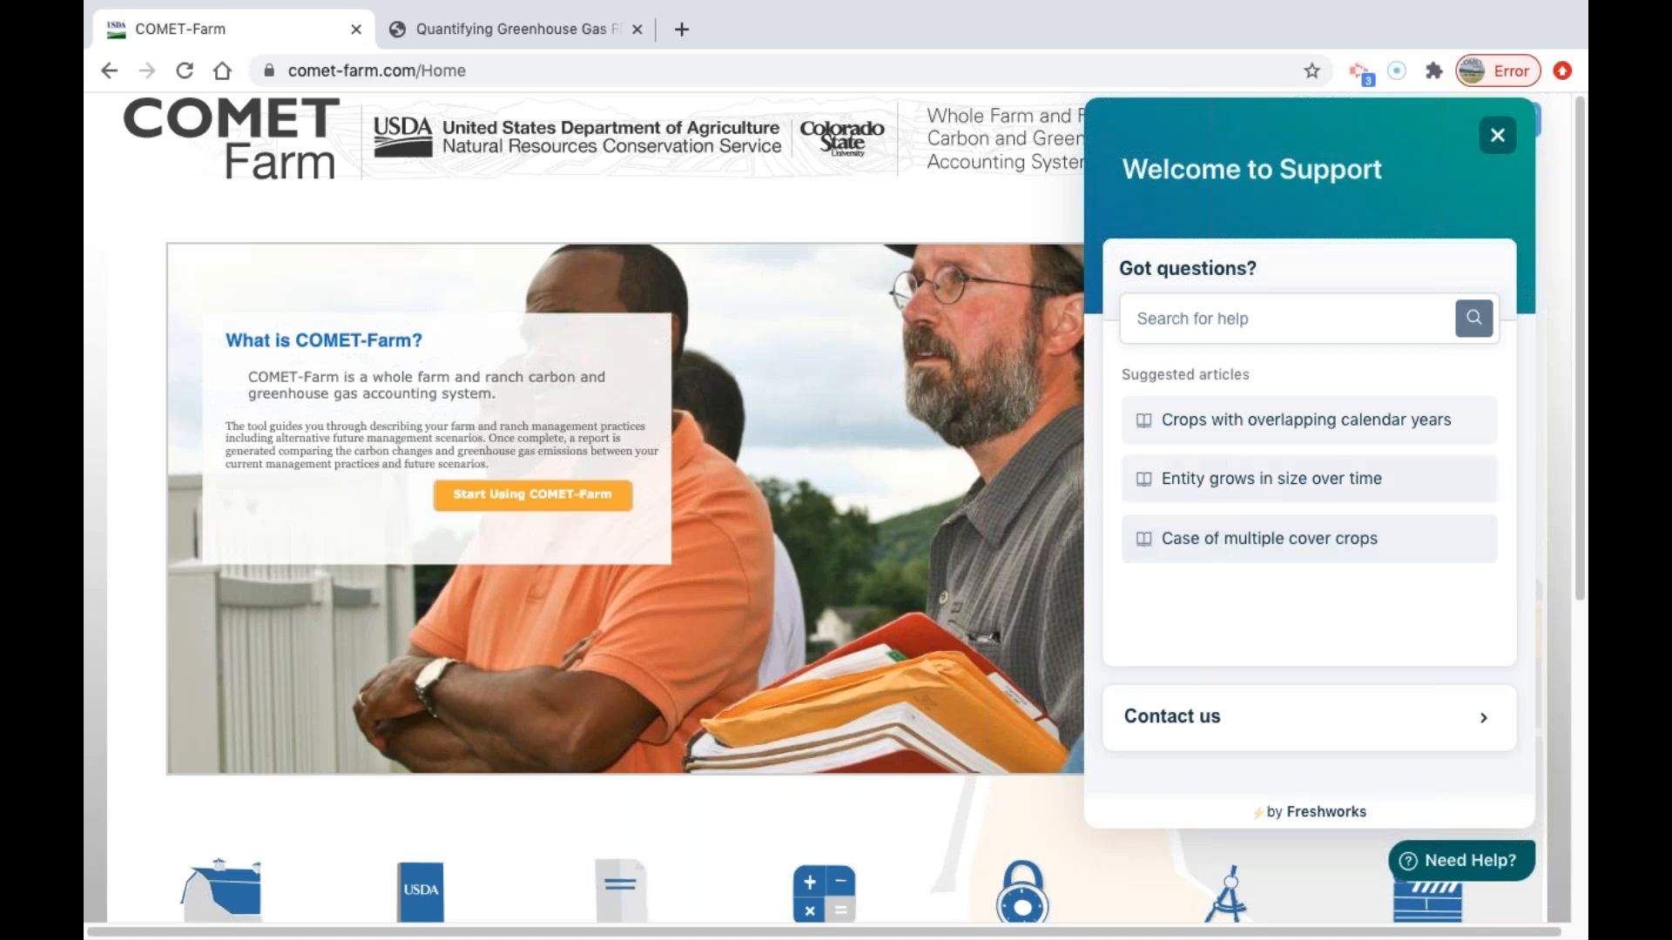
{"action": "left_click", "coordinate": [1319, 333]}
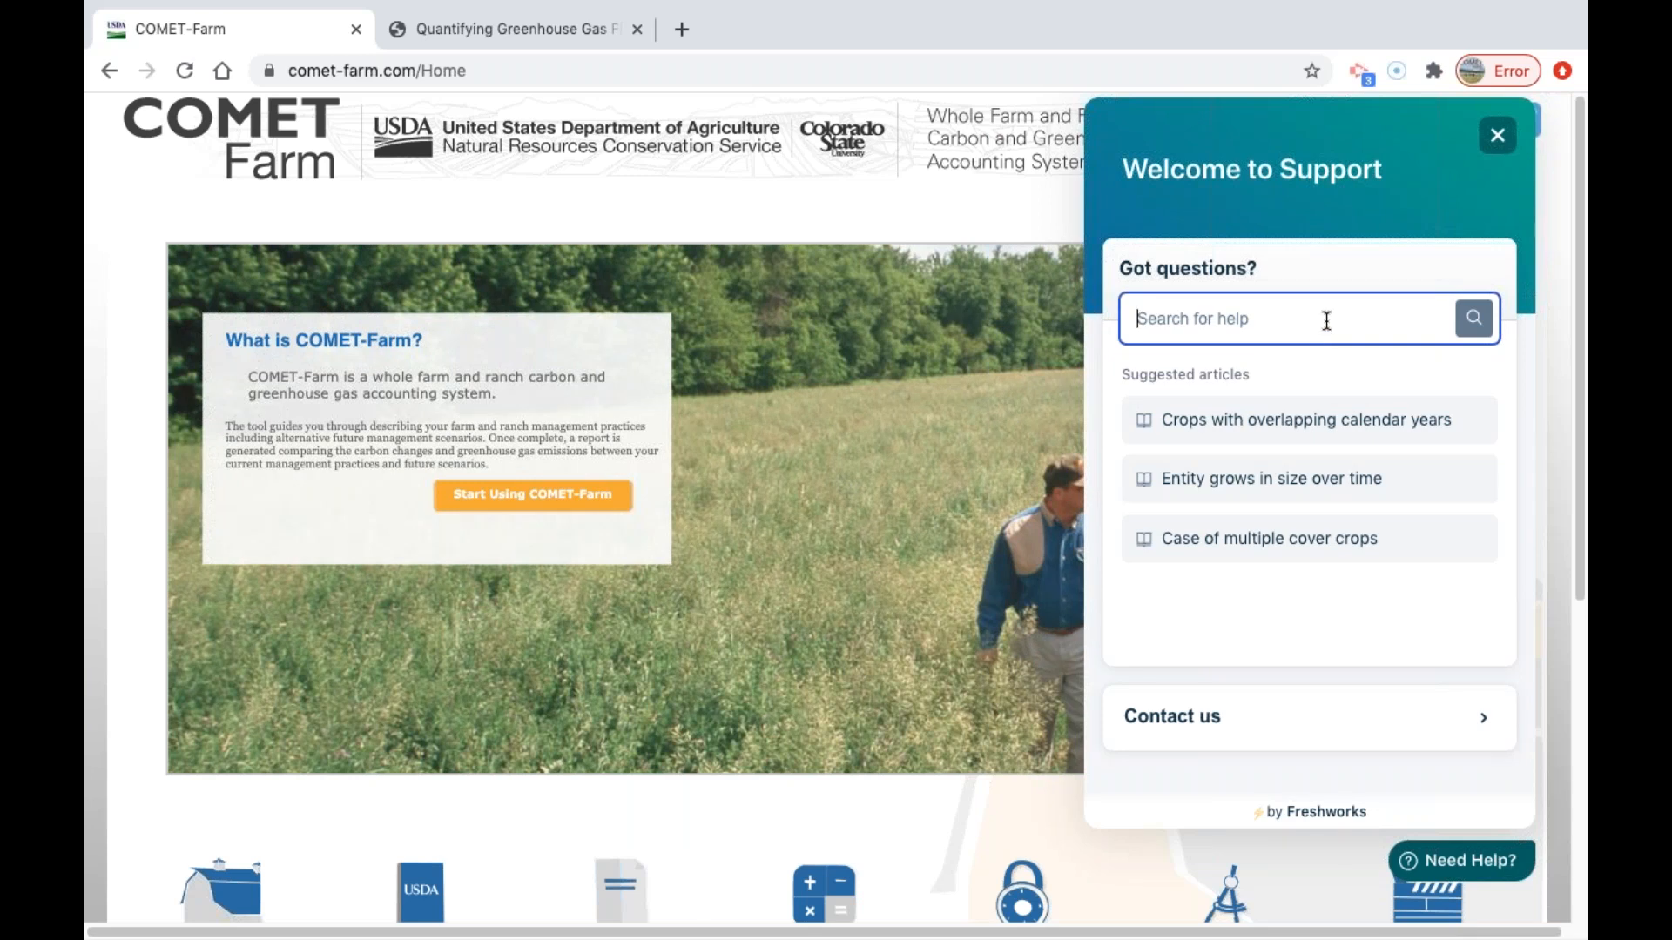
{"action": "type", "text": "what do I need"}
{"action": "key", "text": "Return"}
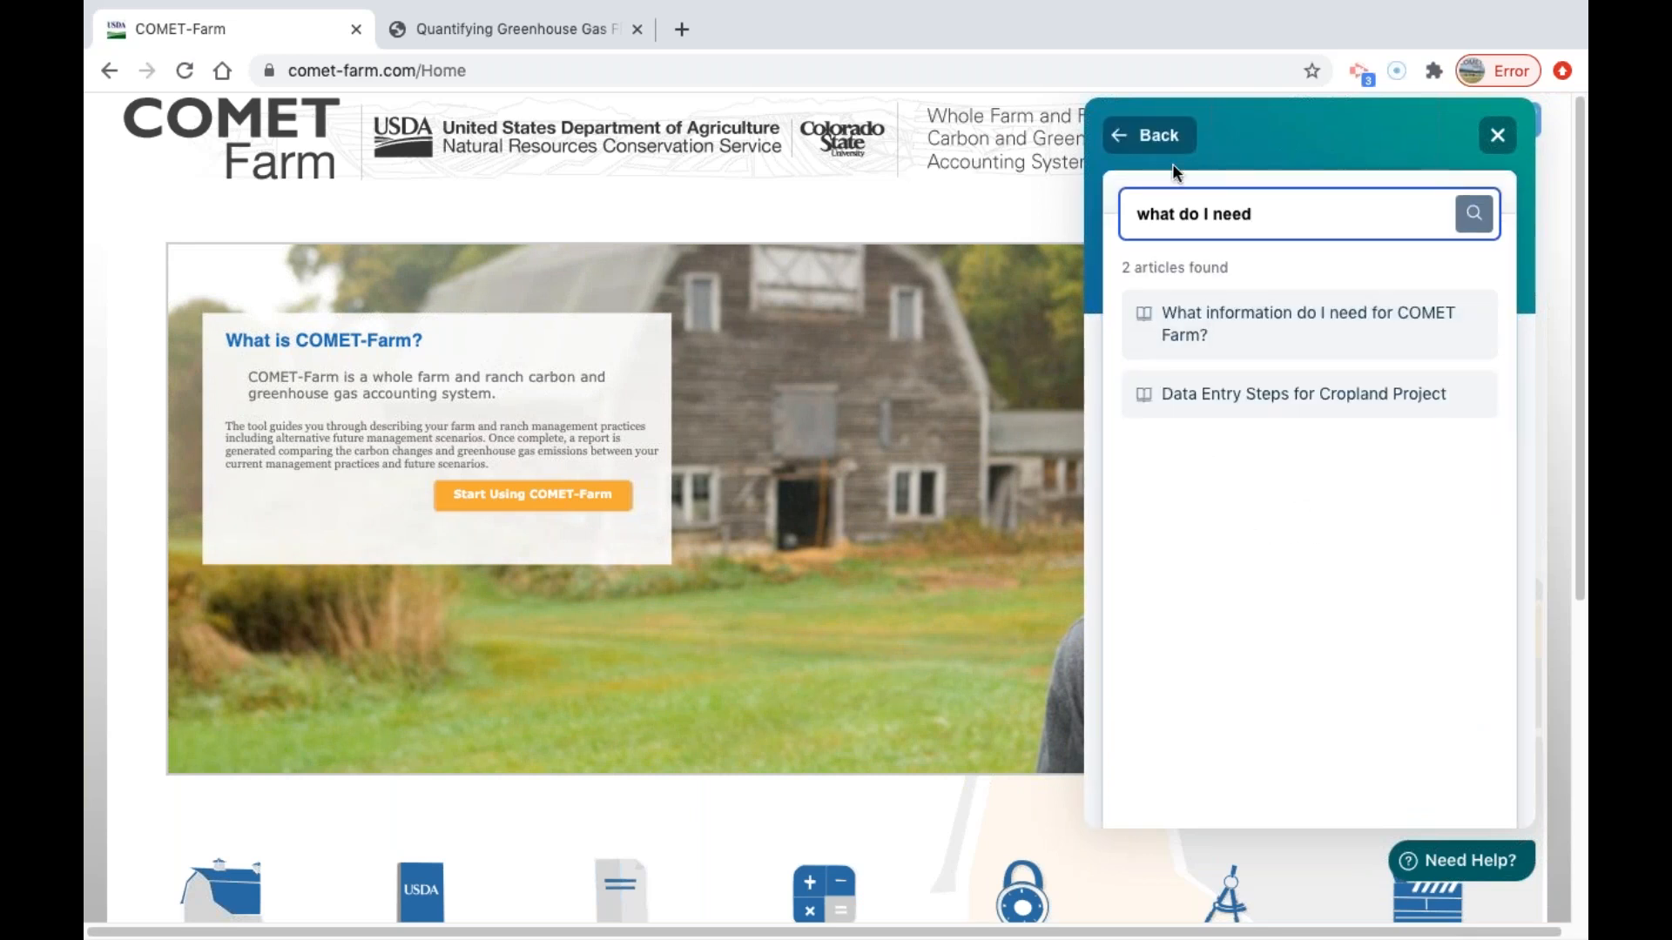
{"action": "left_click", "coordinate": [1151, 135]}
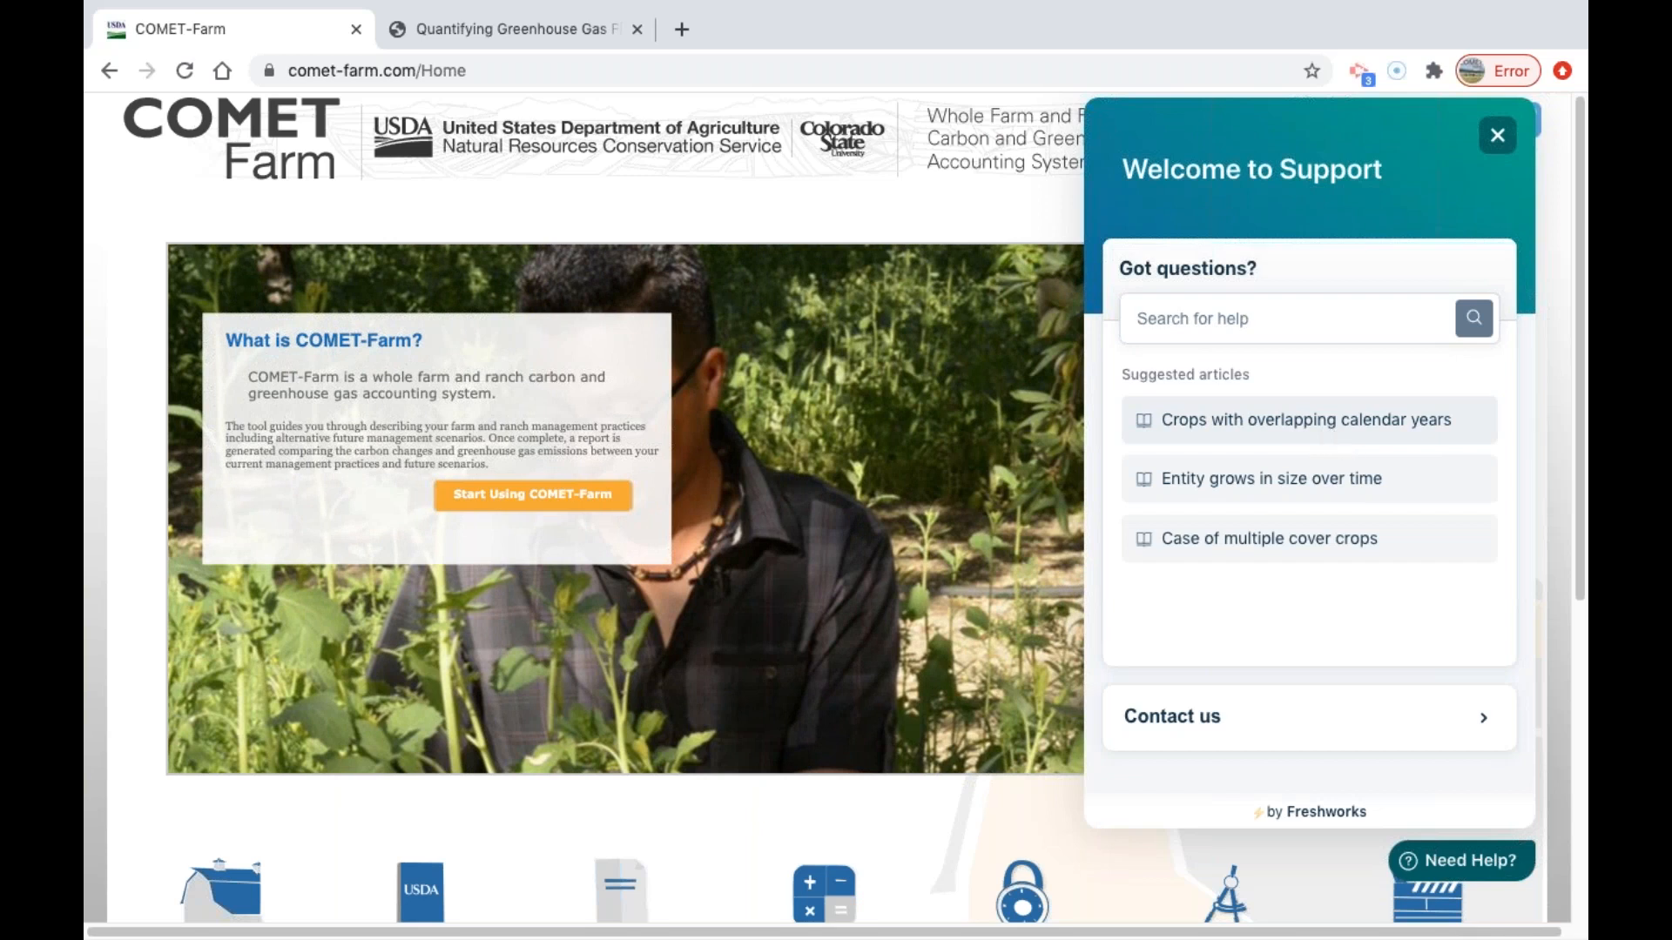
{"action": "scroll", "coordinate": [1388, 733], "scroll_direction": "down", "scroll_amount": 1}
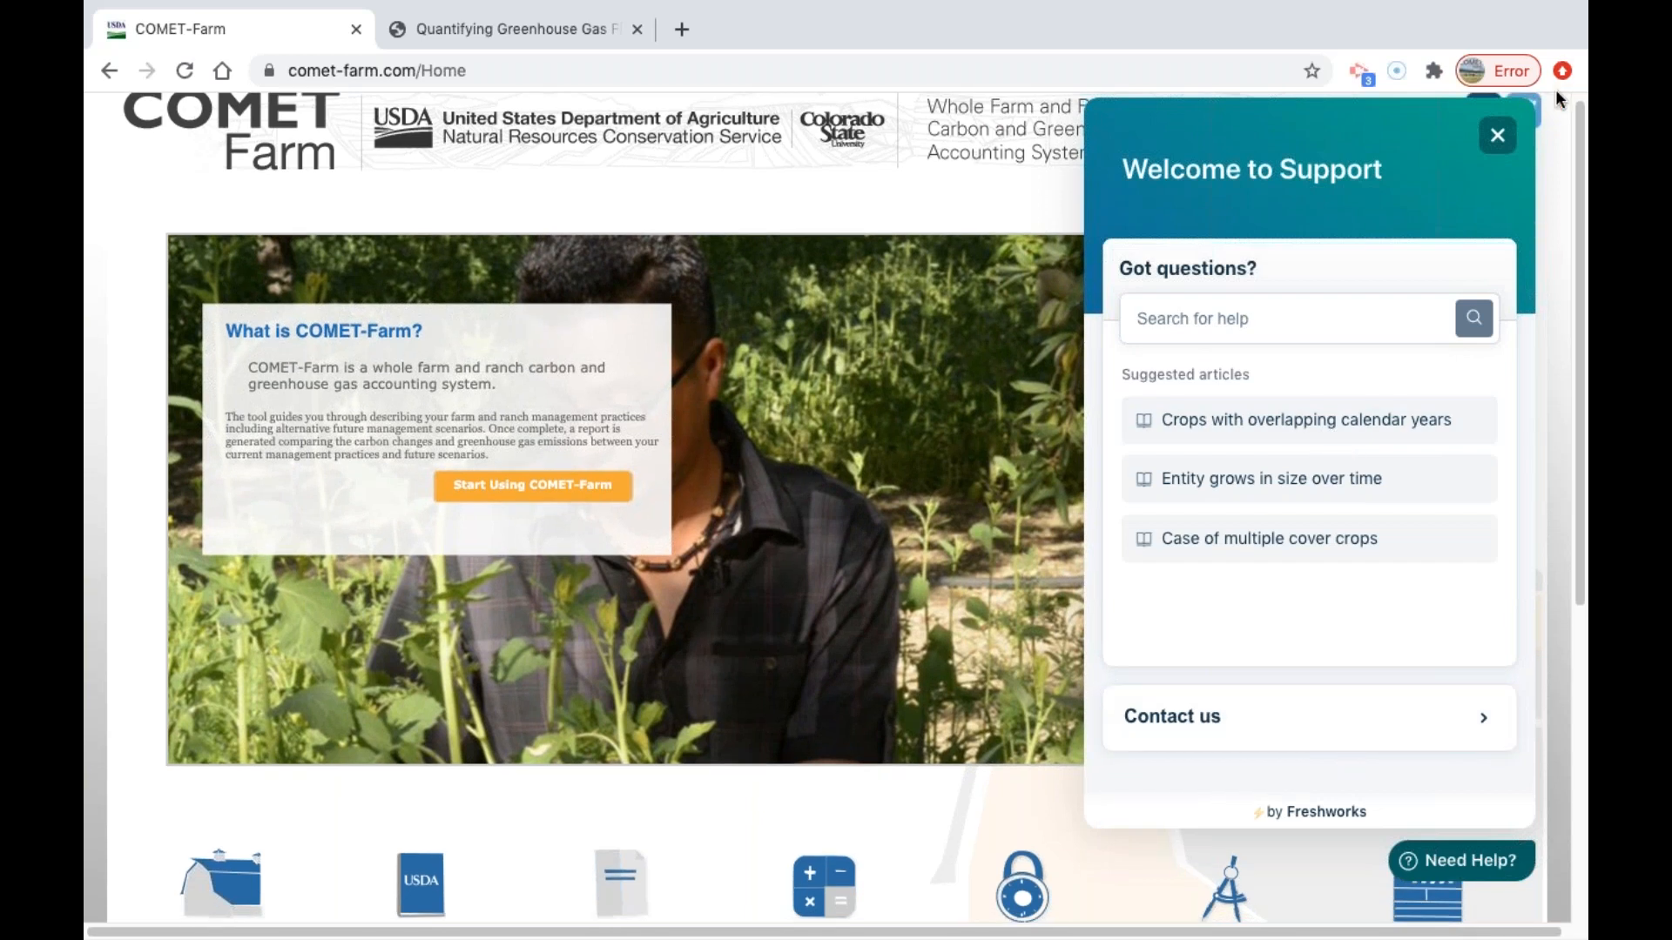
{"action": "left_click", "coordinate": [1497, 135]}
Examine the homepage's resource links and related tools, and look at the opened USDA document on quantifying greenhouse gas fluxes.
{"action": "left_click_drag", "start_coordinate": [1574, 127], "coordinate": [1576, 454]}
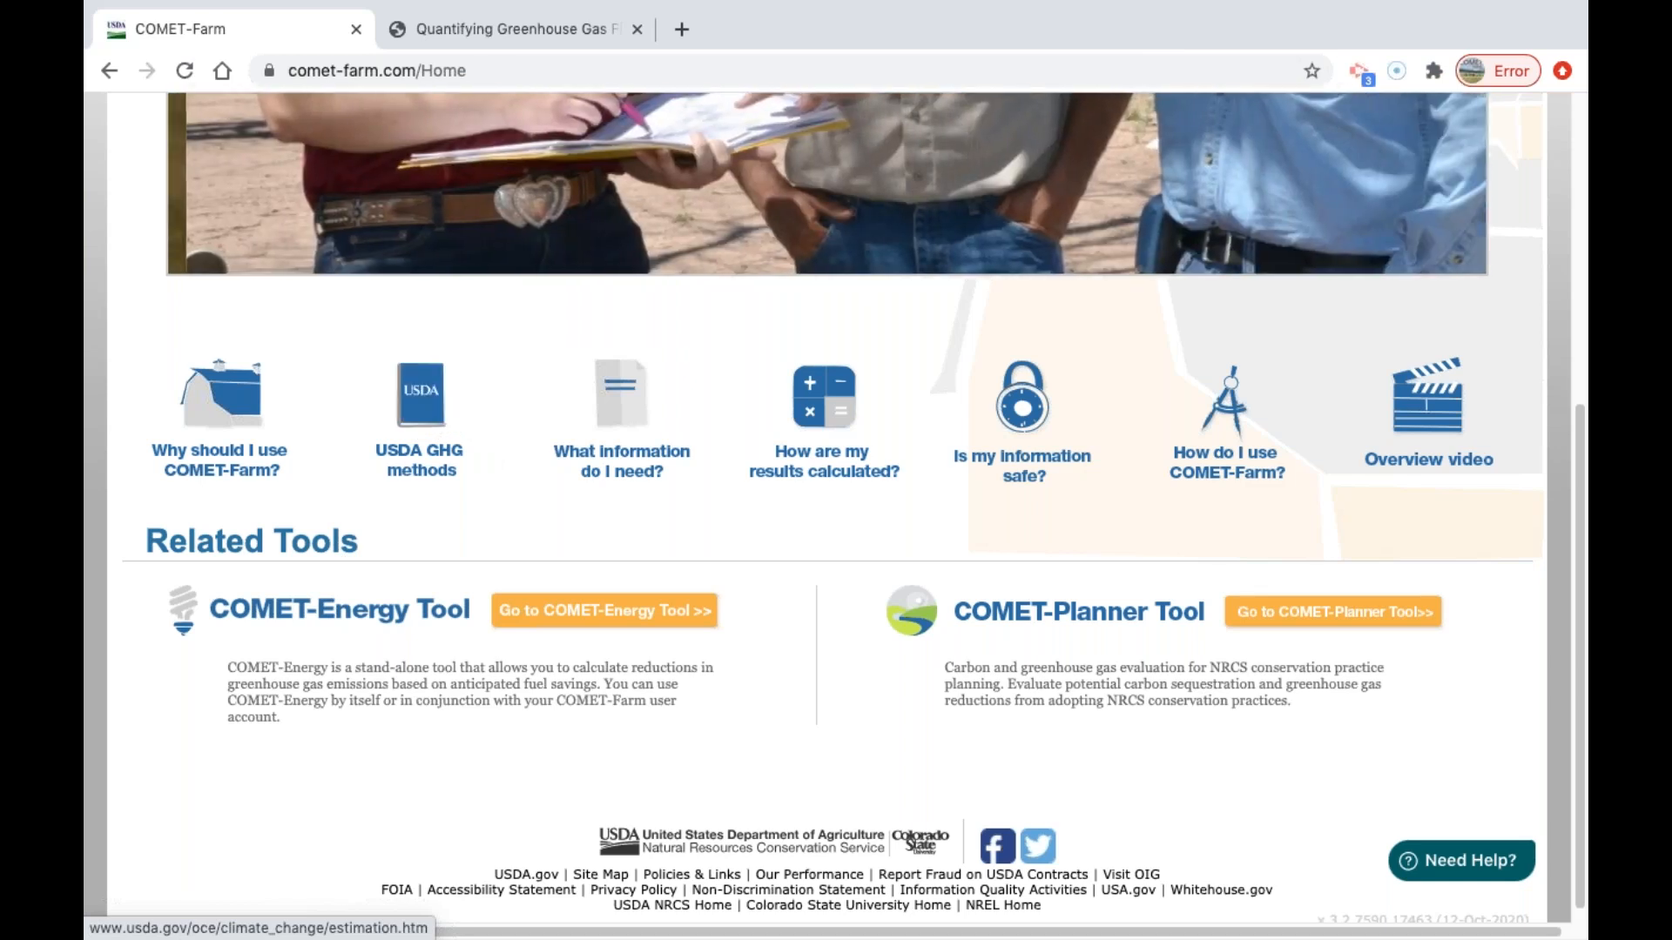
{"action": "left_click", "coordinate": [493, 24]}
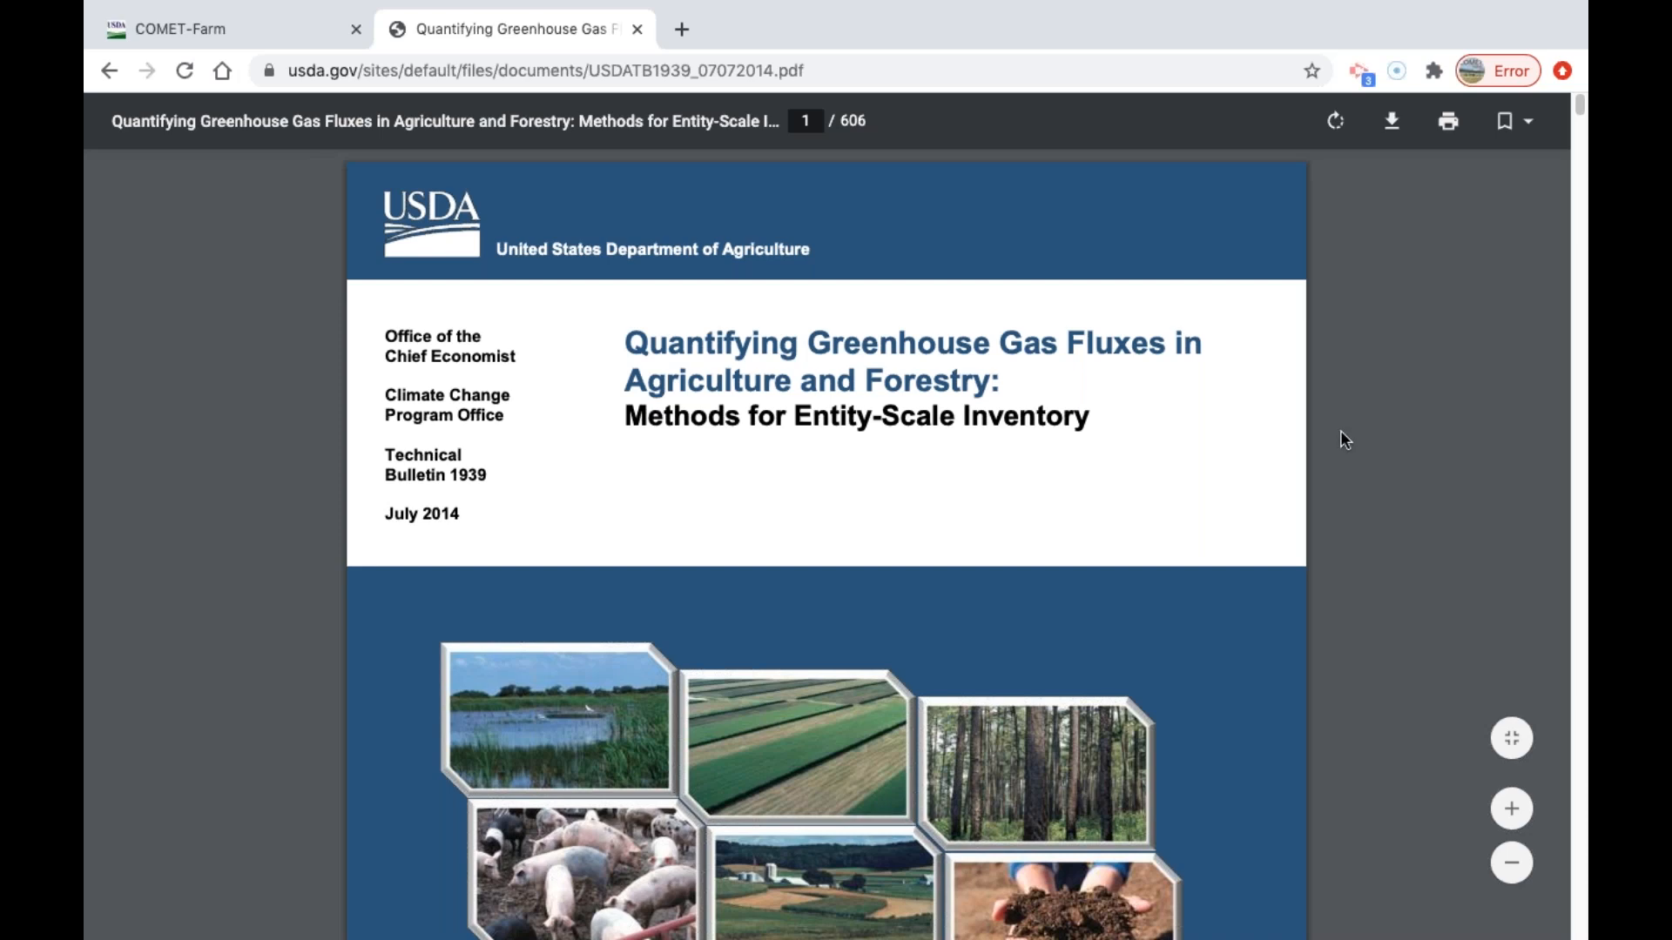
{"action": "left_click", "coordinate": [178, 32]}
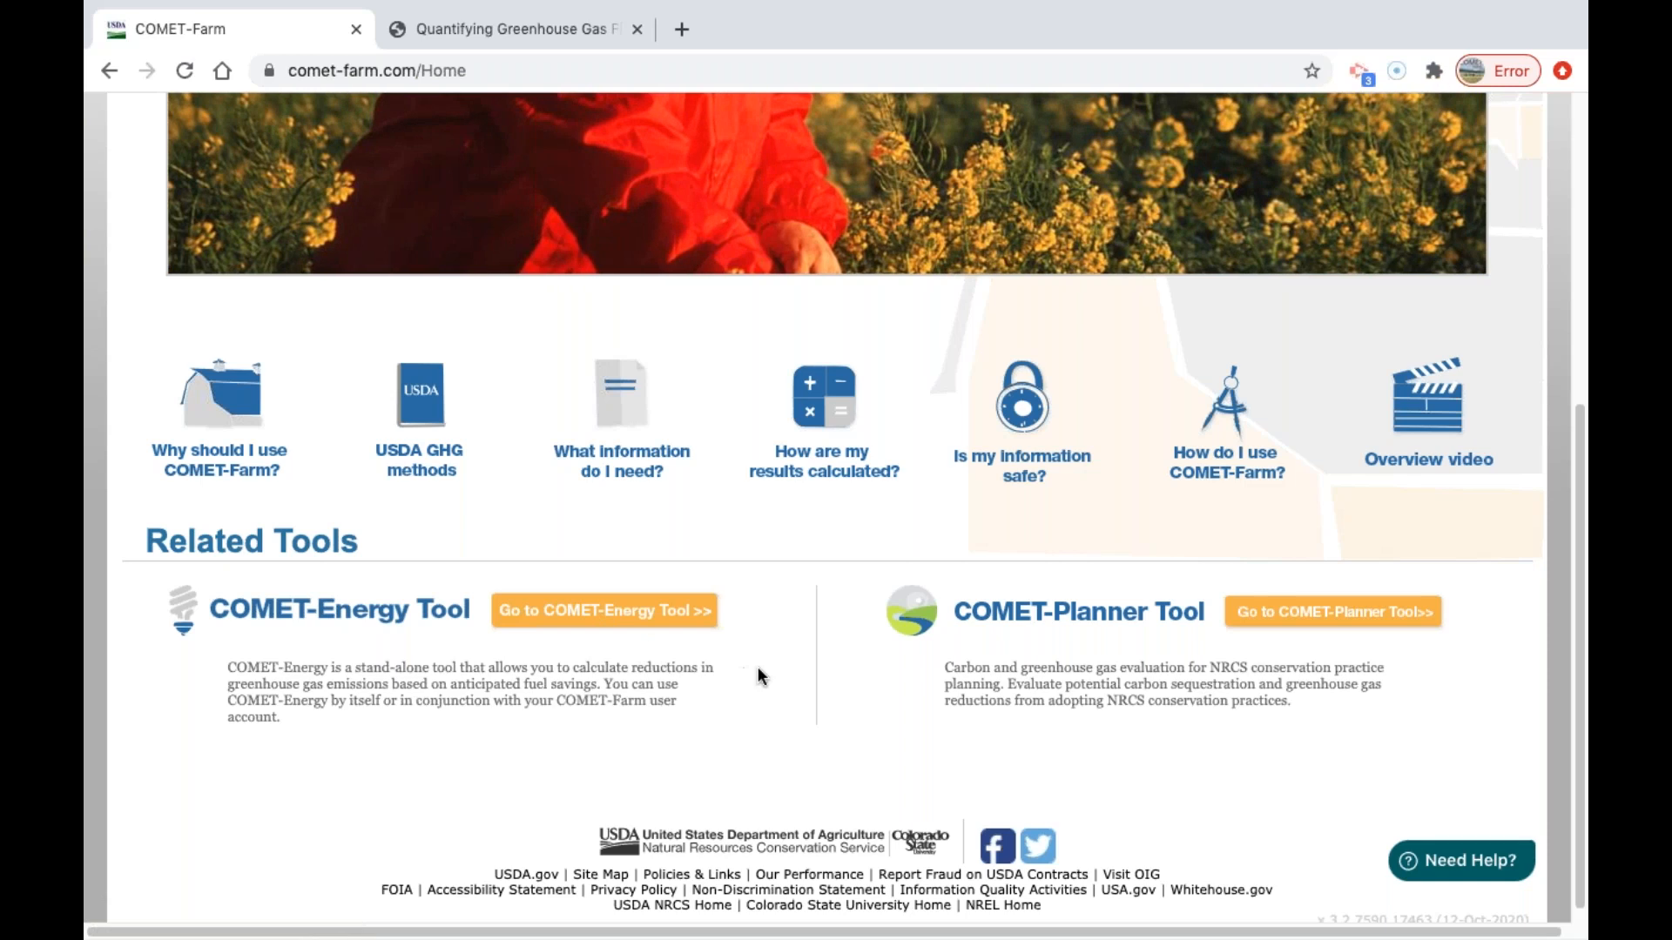
{"action": "scroll", "coordinate": [775, 631], "scroll_direction": "up", "scroll_amount": 3}
{"action": "scroll", "coordinate": [786, 620], "scroll_direction": "up", "scroll_amount": 3}
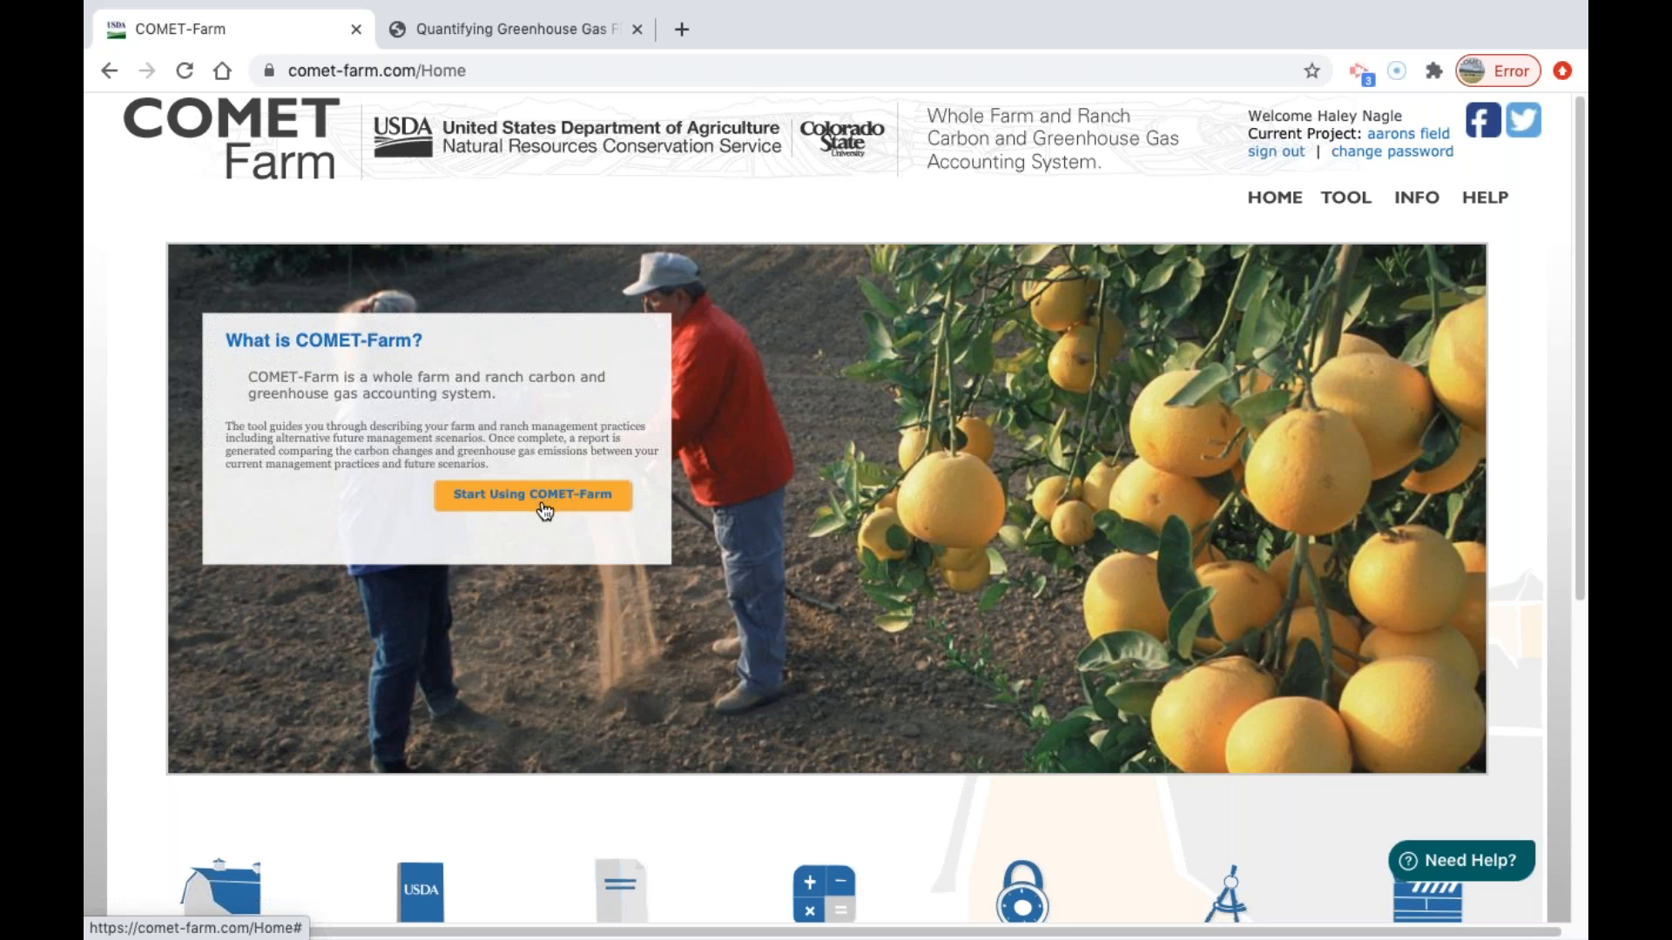
Start using the tool and create a Cropland, Pasture, Range, Orchards/Vineyard demo project, locating it in the existing projects list.
{"action": "left_click", "coordinate": [535, 502]}
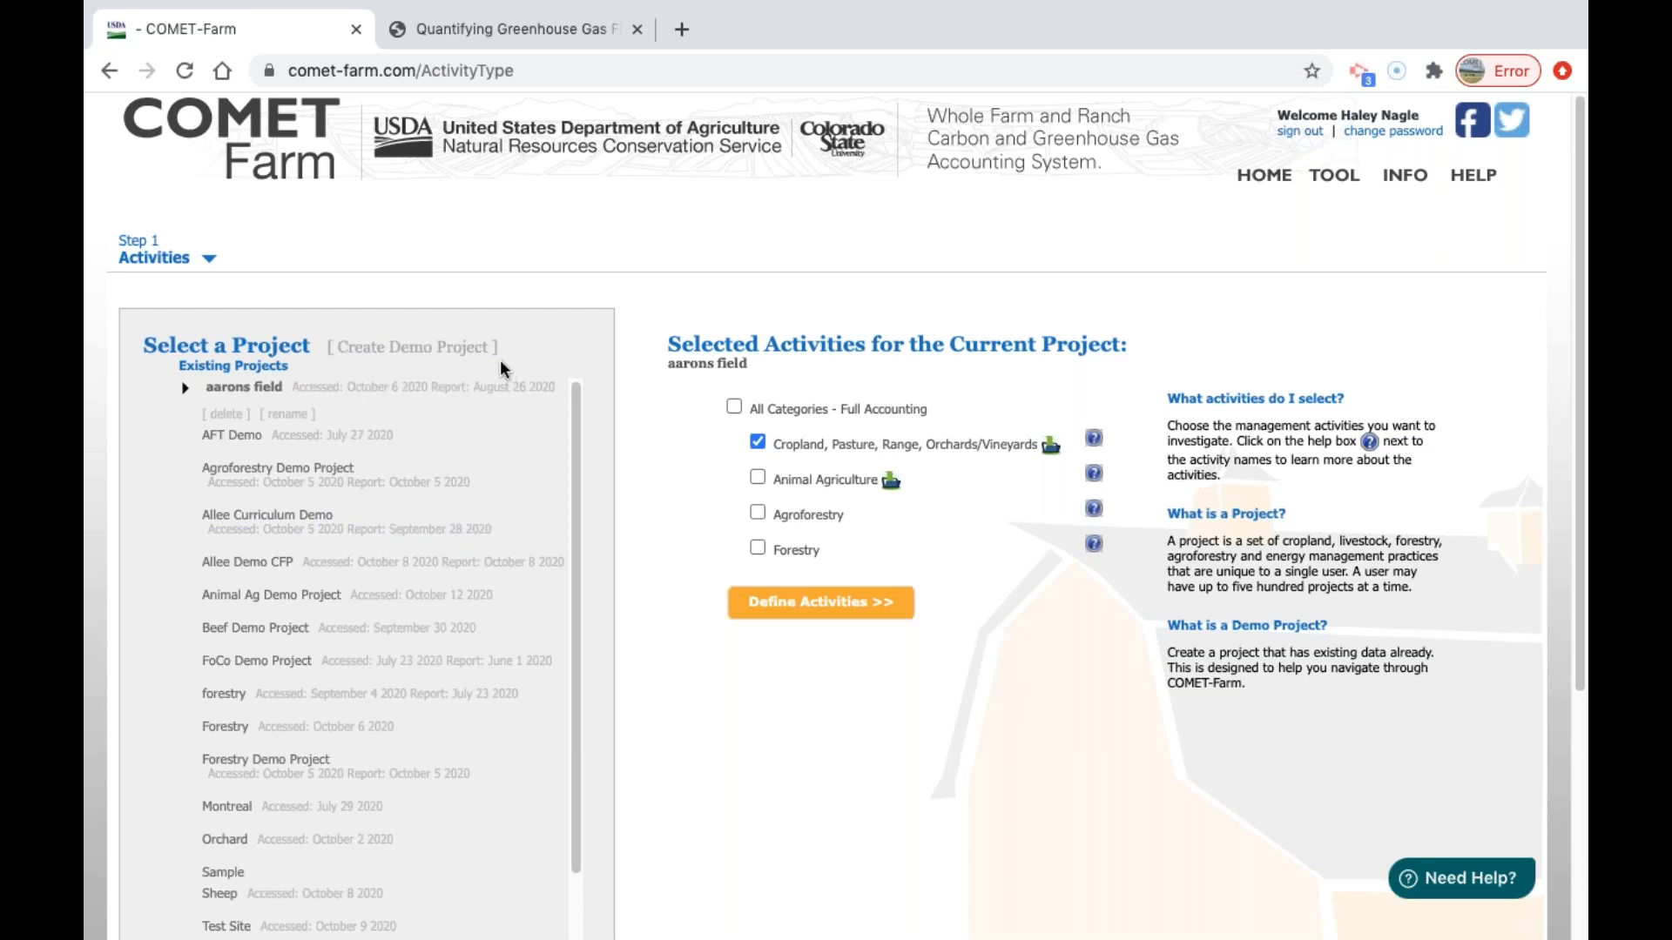
{"action": "left_click", "coordinate": [445, 353]}
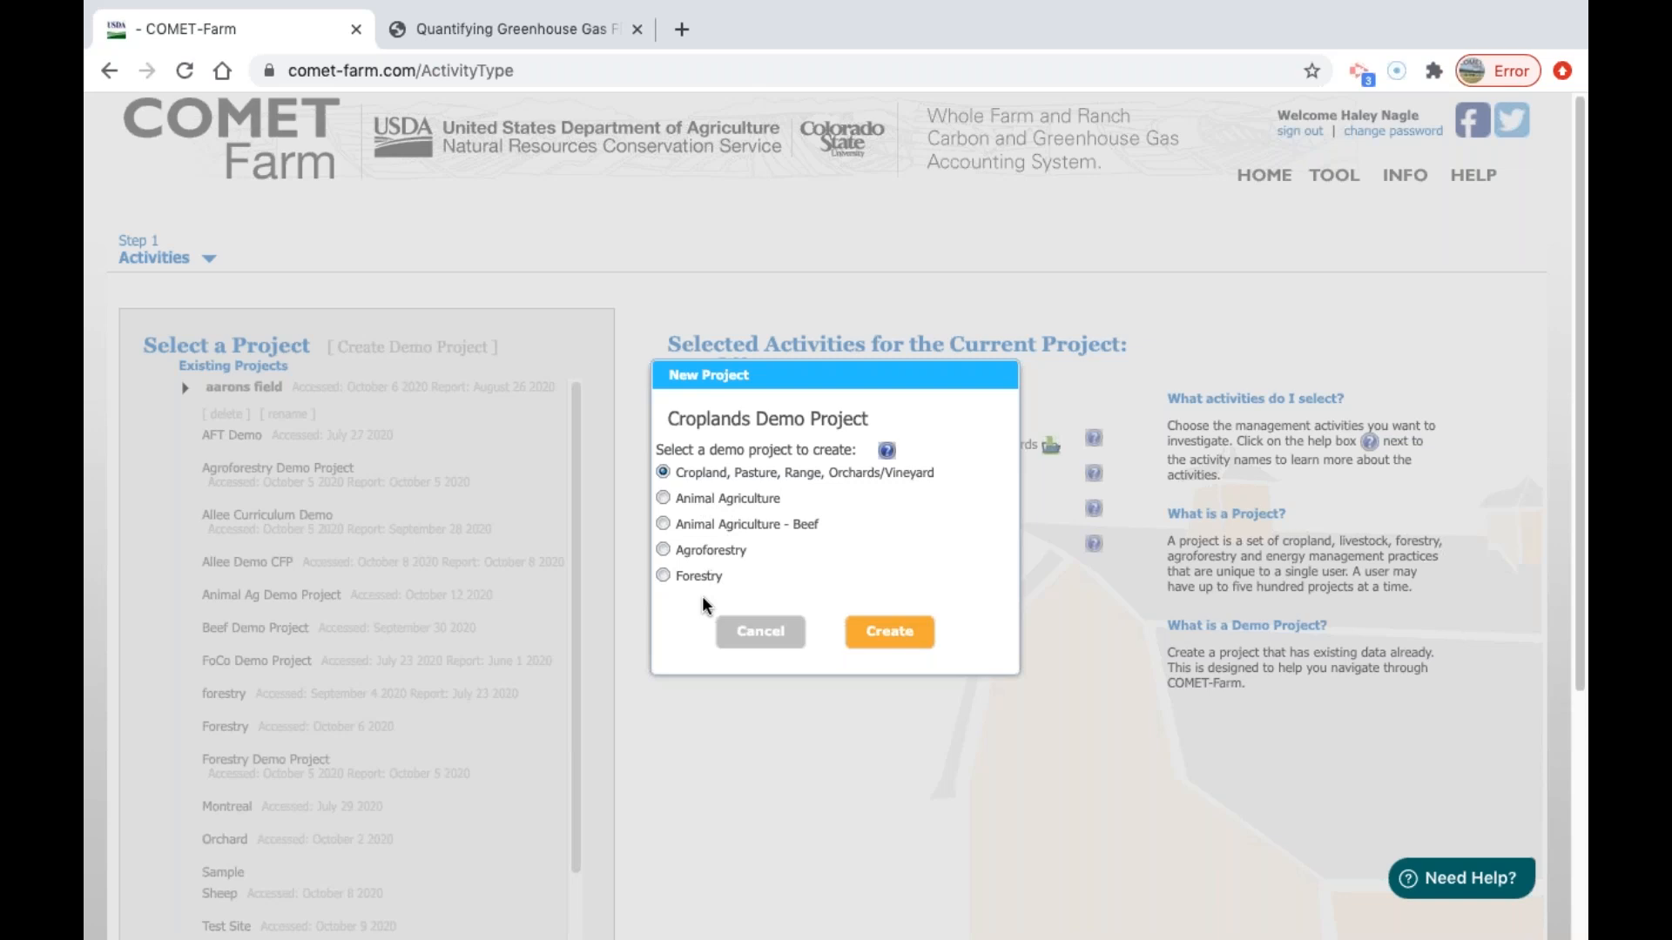
{"action": "left_click", "coordinate": [910, 638]}
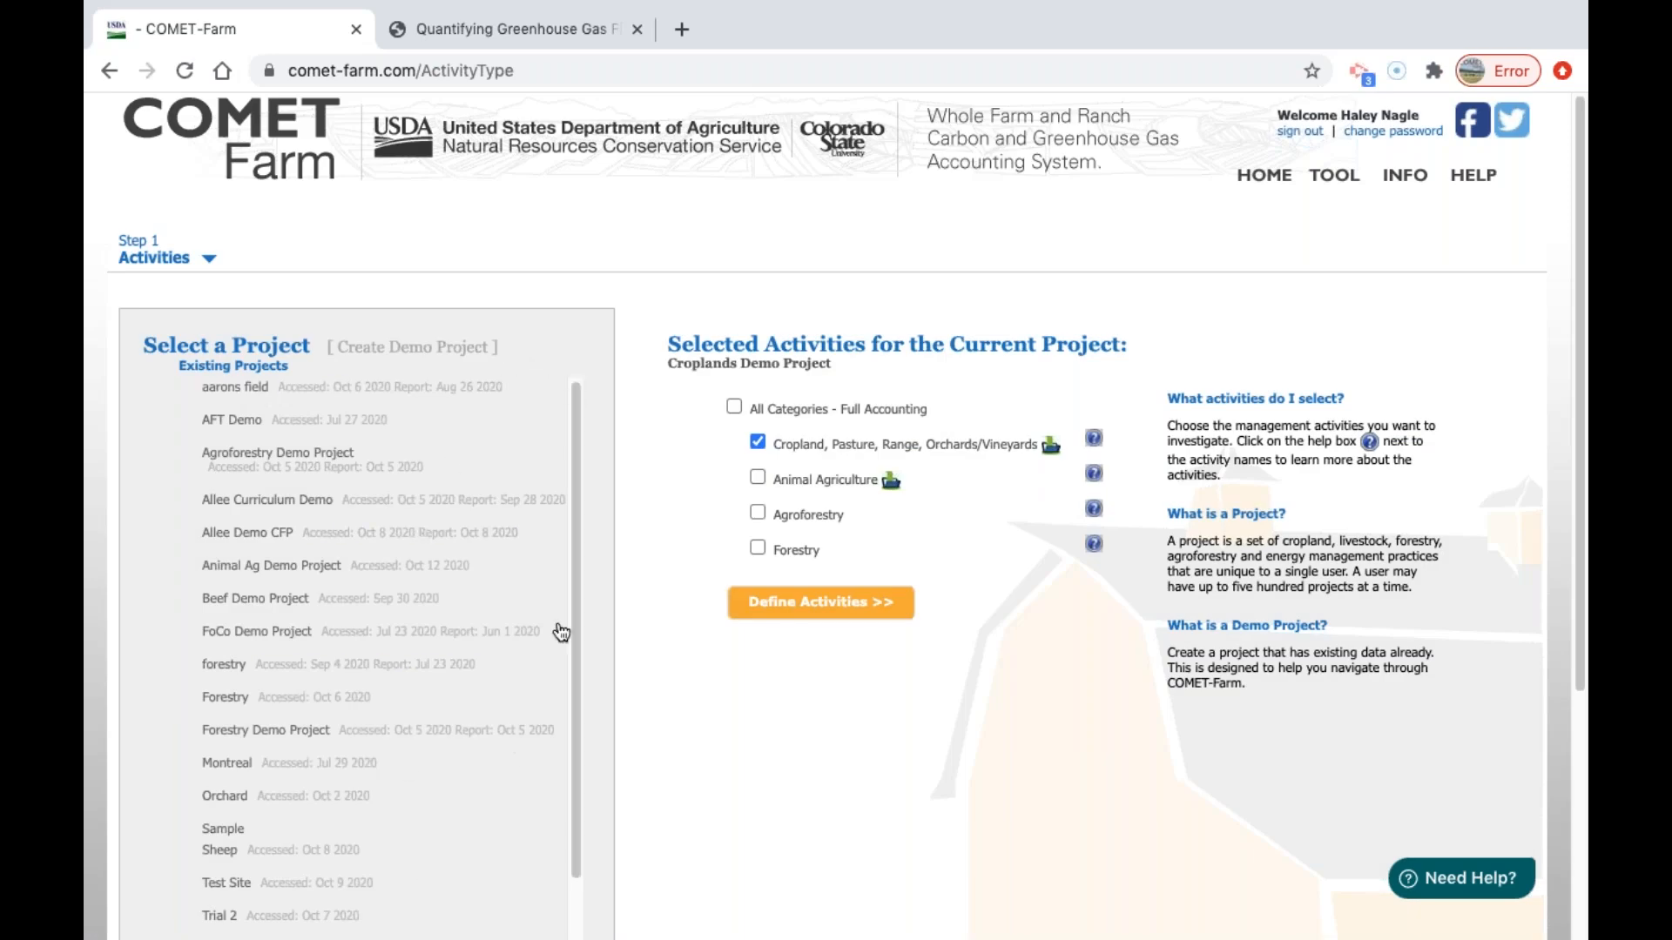
{"action": "left_click_drag", "start_coordinate": [574, 499], "coordinate": [582, 631]}
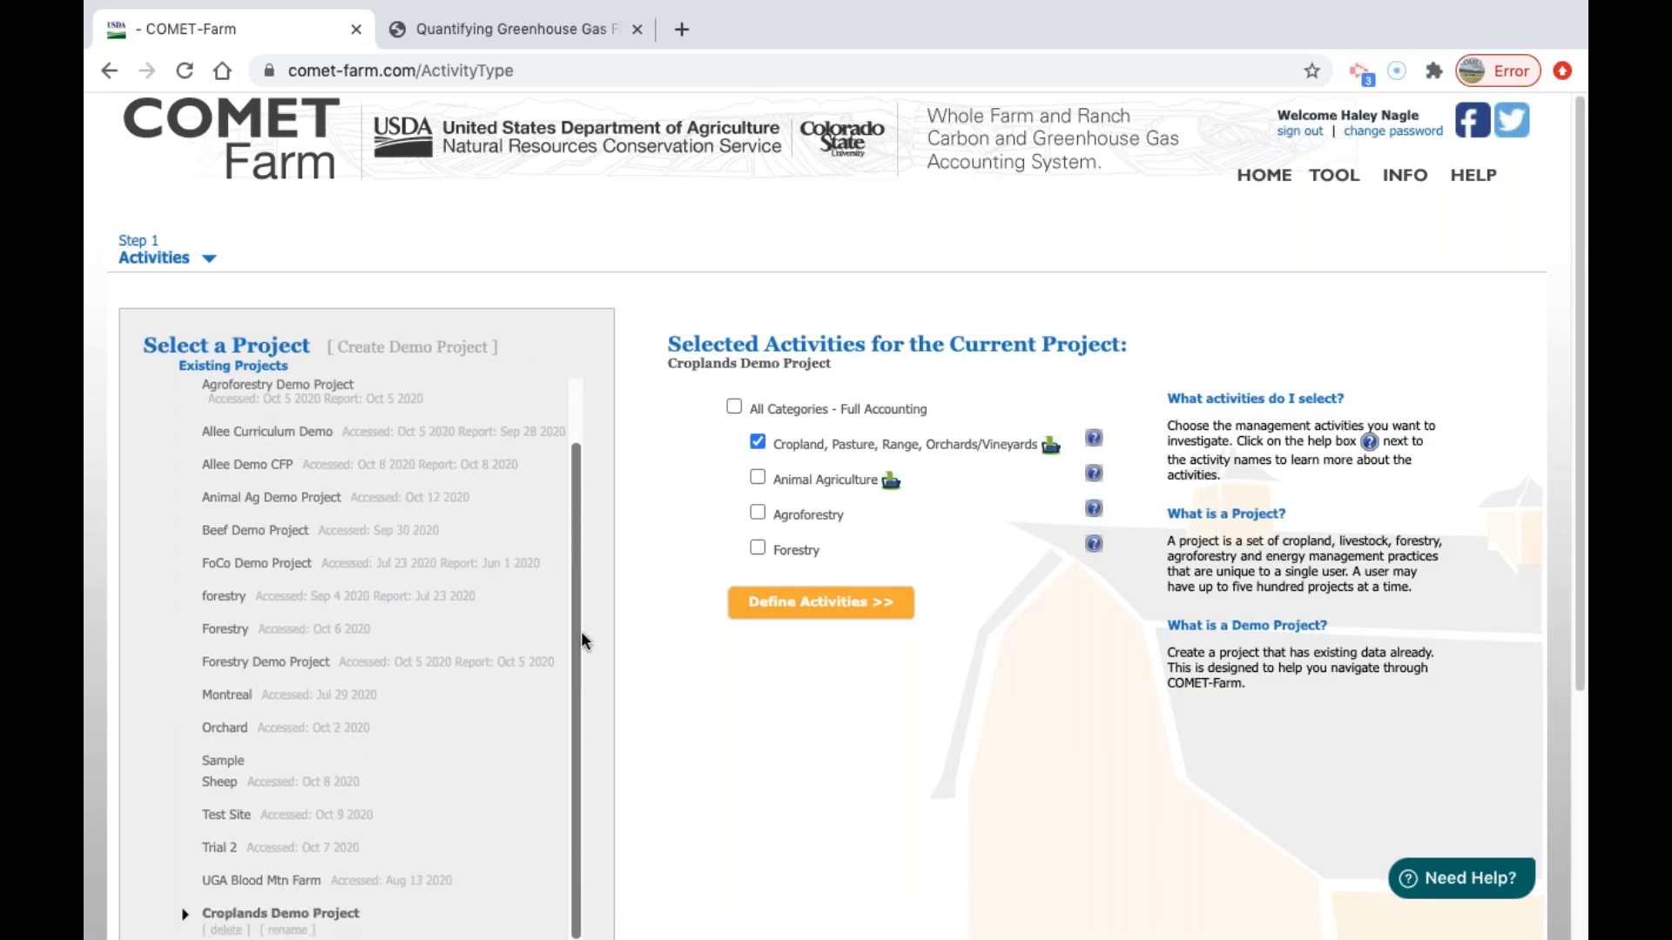
{"action": "scroll", "coordinate": [651, 566], "scroll_direction": "down", "scroll_amount": 1}
{"action": "scroll", "coordinate": [609, 827], "scroll_direction": "down", "scroll_amount": 1}
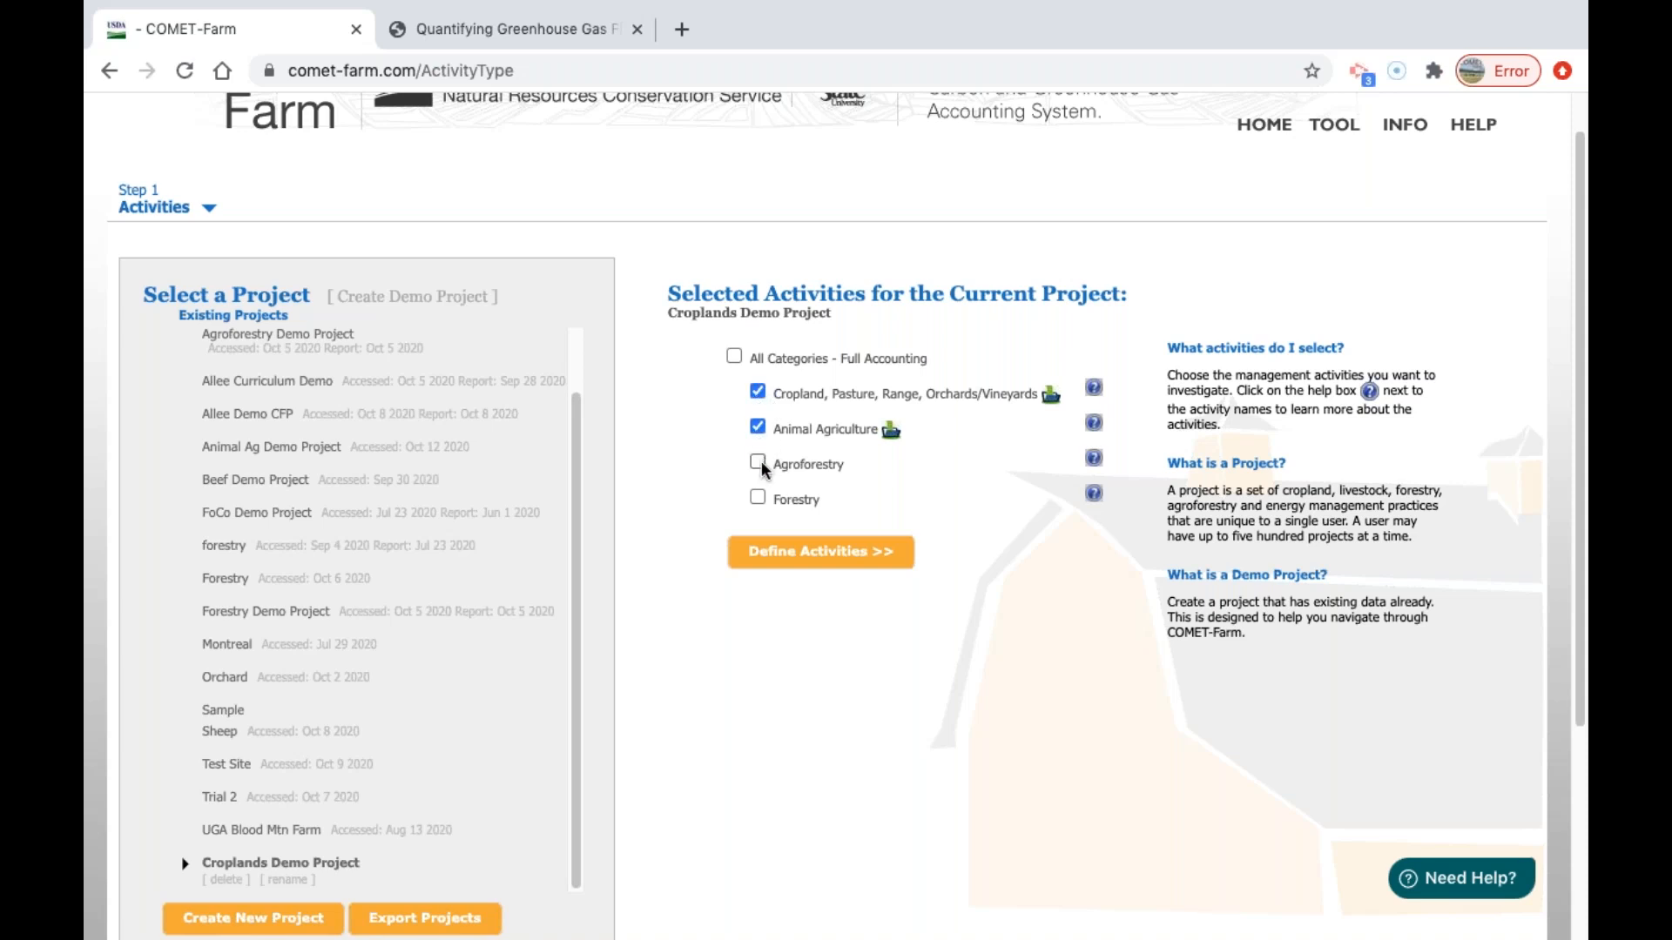
{"action": "left_click", "coordinate": [757, 495]}
{"action": "left_click", "coordinate": [757, 496]}
{"action": "left_click", "coordinate": [758, 463]}
{"action": "left_click", "coordinate": [758, 426]}
Read the help note for the Cropland, Pasture, Range, Orchards/Vineyards activity and proceed to the demo project's parcel locations.
{"action": "left_click", "coordinate": [1093, 388]}
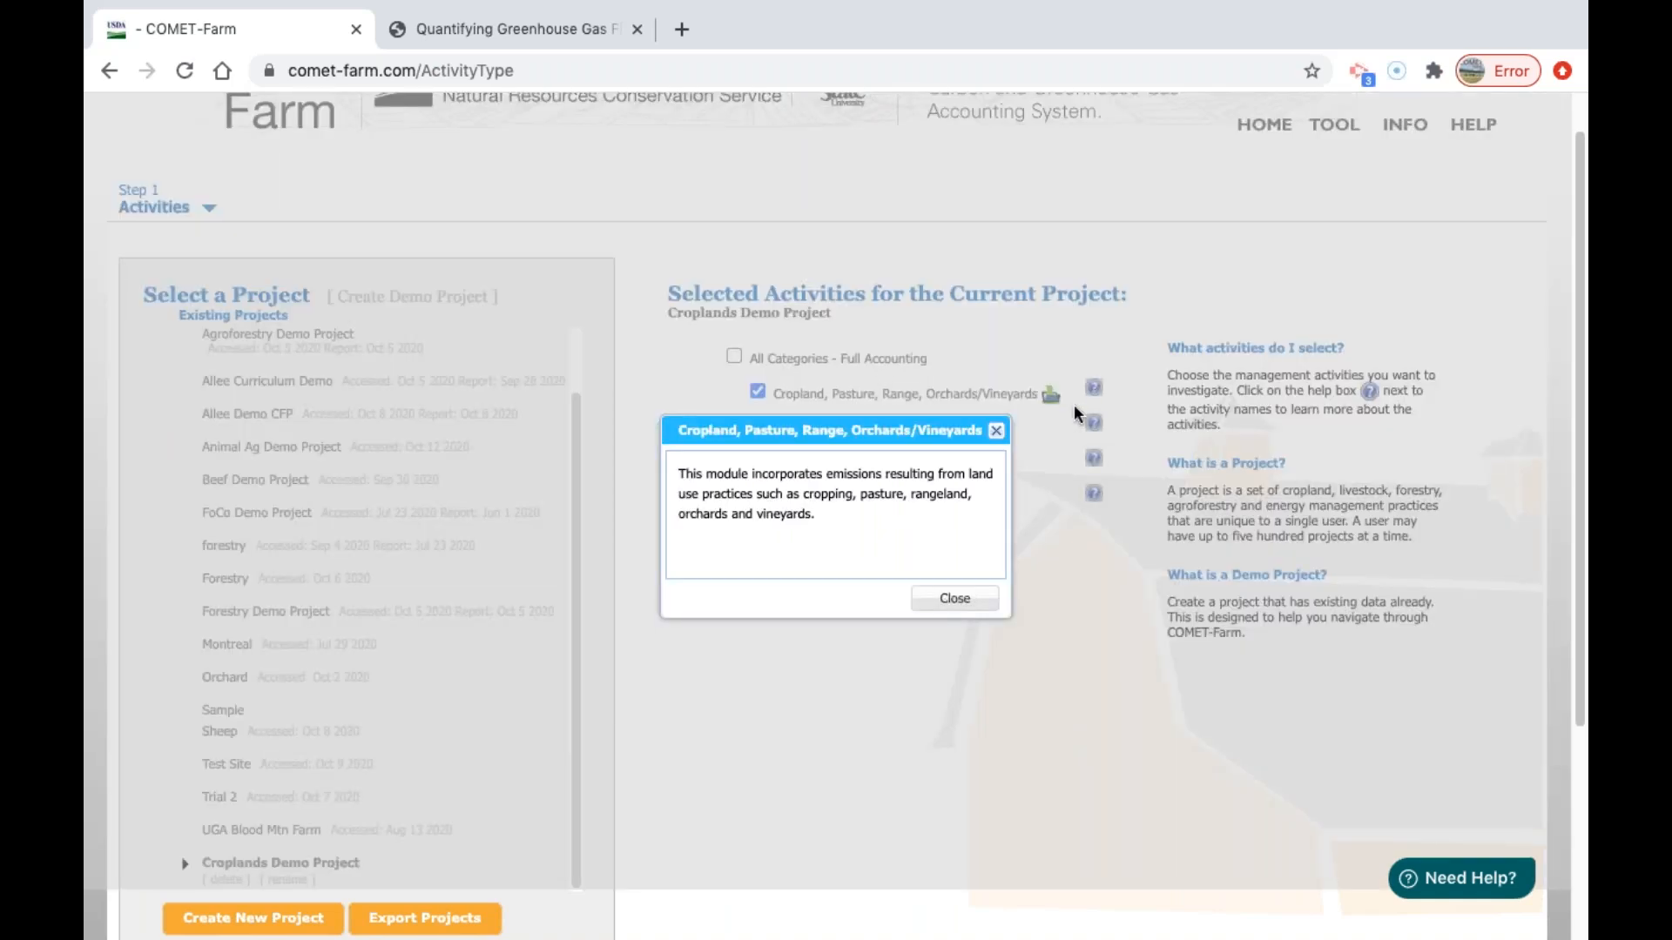
{"action": "left_click", "coordinate": [949, 609]}
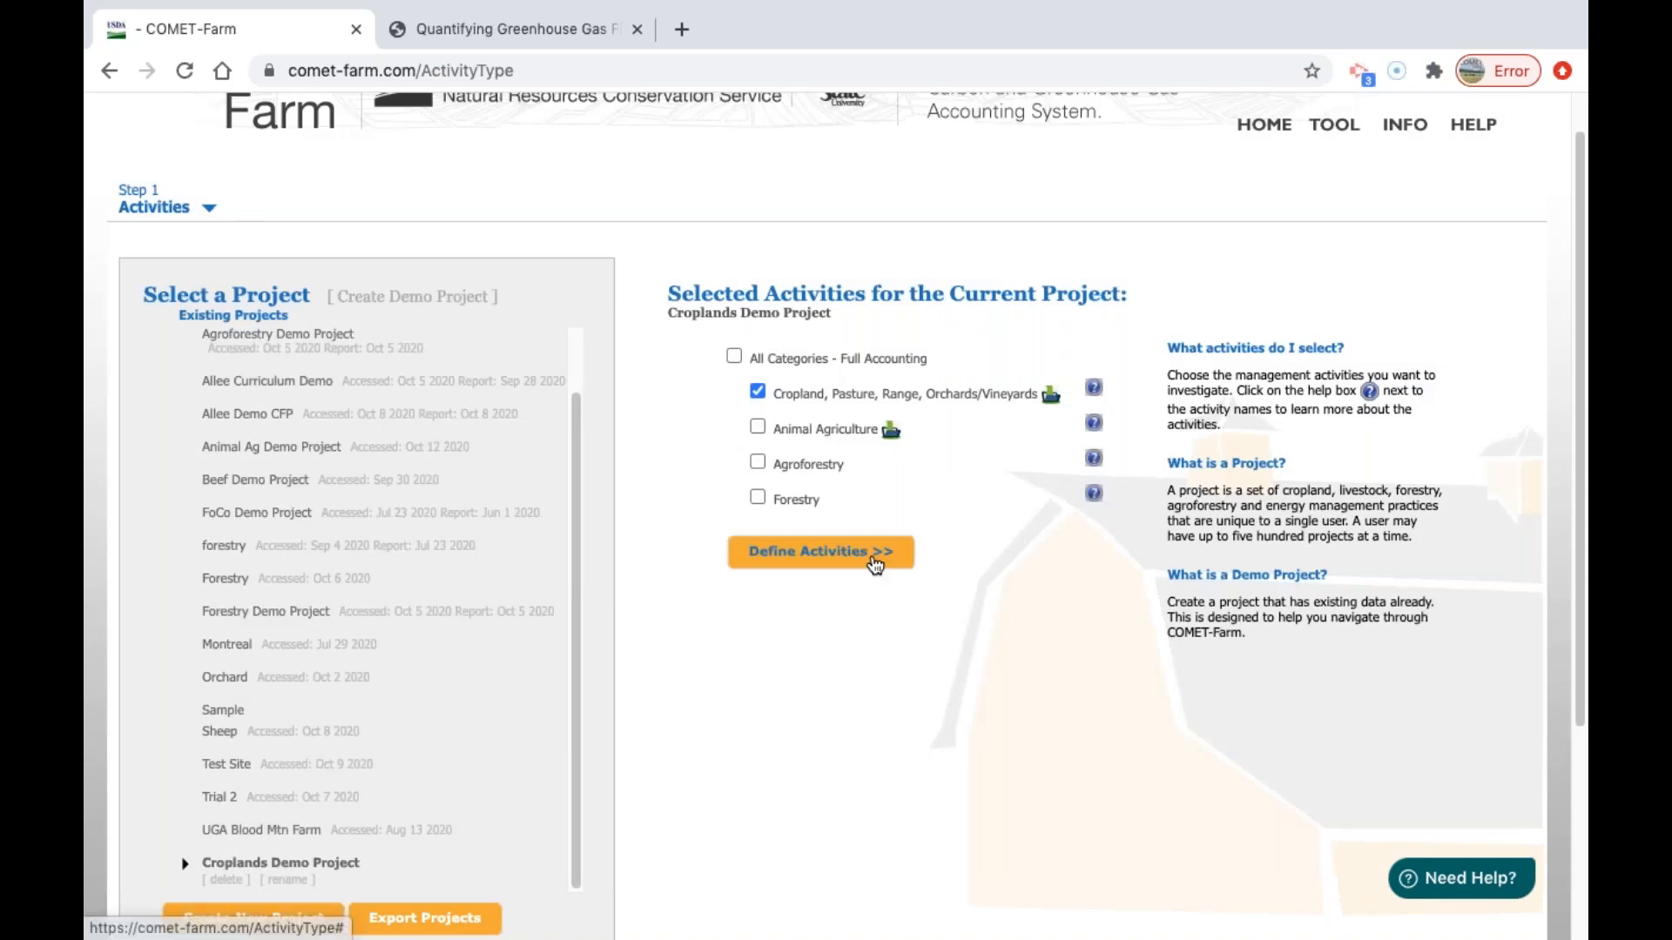
{"action": "left_click", "coordinate": [875, 564]}
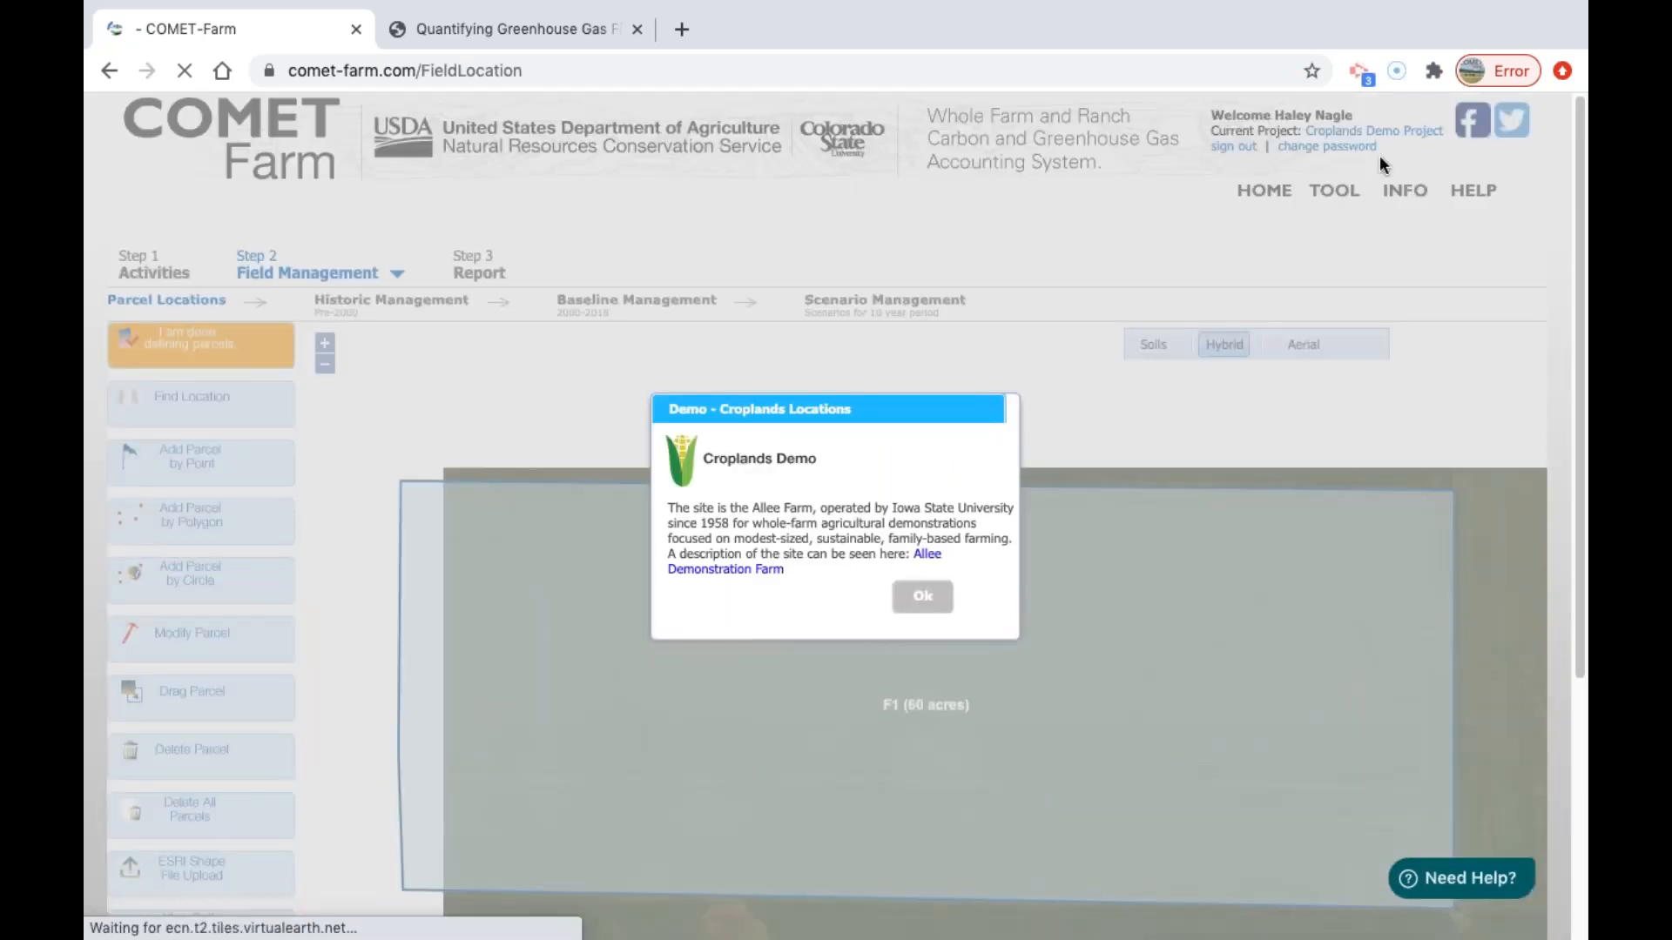
{"action": "left_click", "coordinate": [920, 599]}
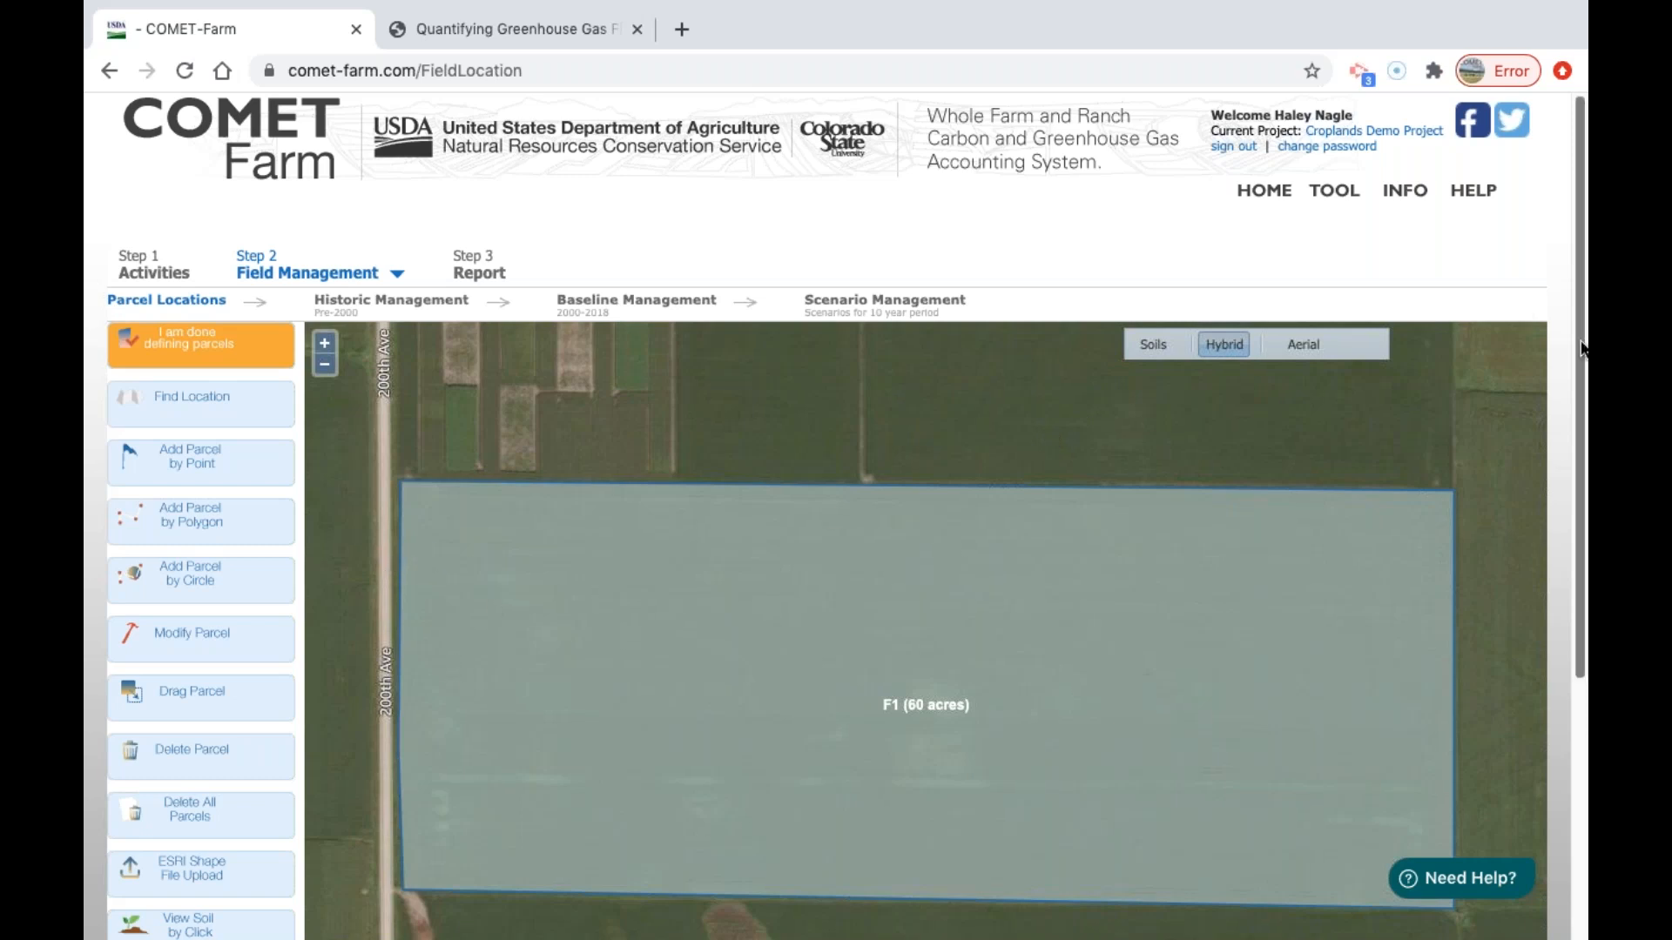
{"action": "left_click_drag", "start_coordinate": [1580, 354], "coordinate": [1575, 421]}
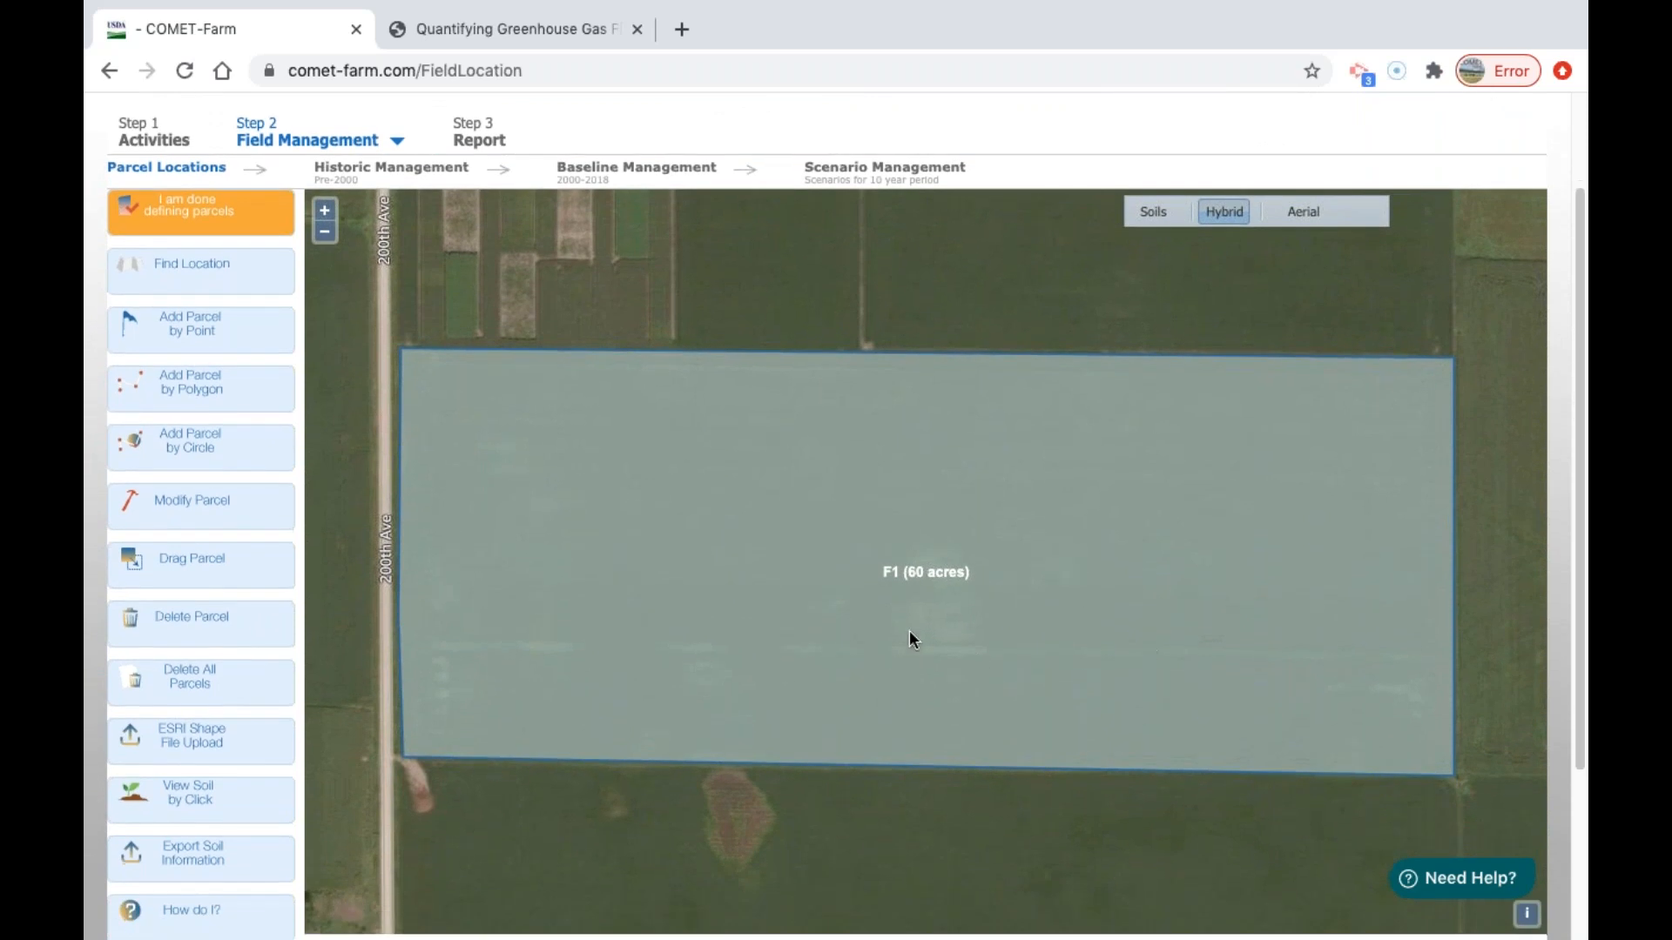
{"action": "scroll", "coordinate": [893, 605], "scroll_direction": "down", "scroll_amount": 1}
{"action": "left_click_drag", "start_coordinate": [1040, 533], "coordinate": [1052, 631]}
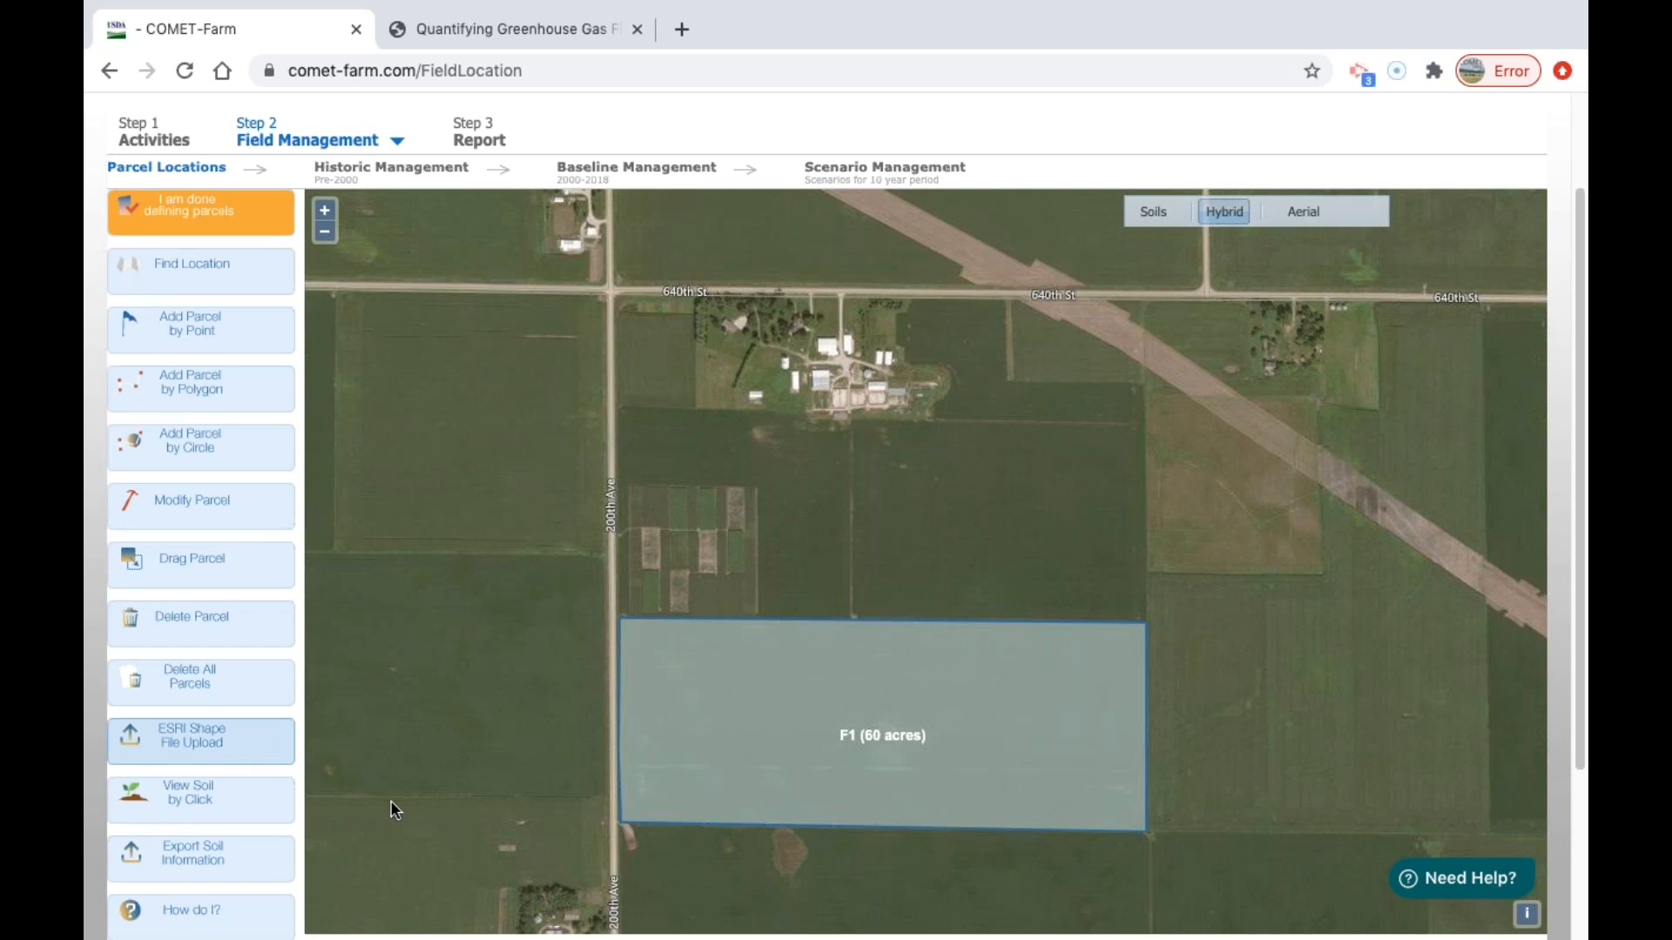
{"action": "left_click", "coordinate": [246, 391]}
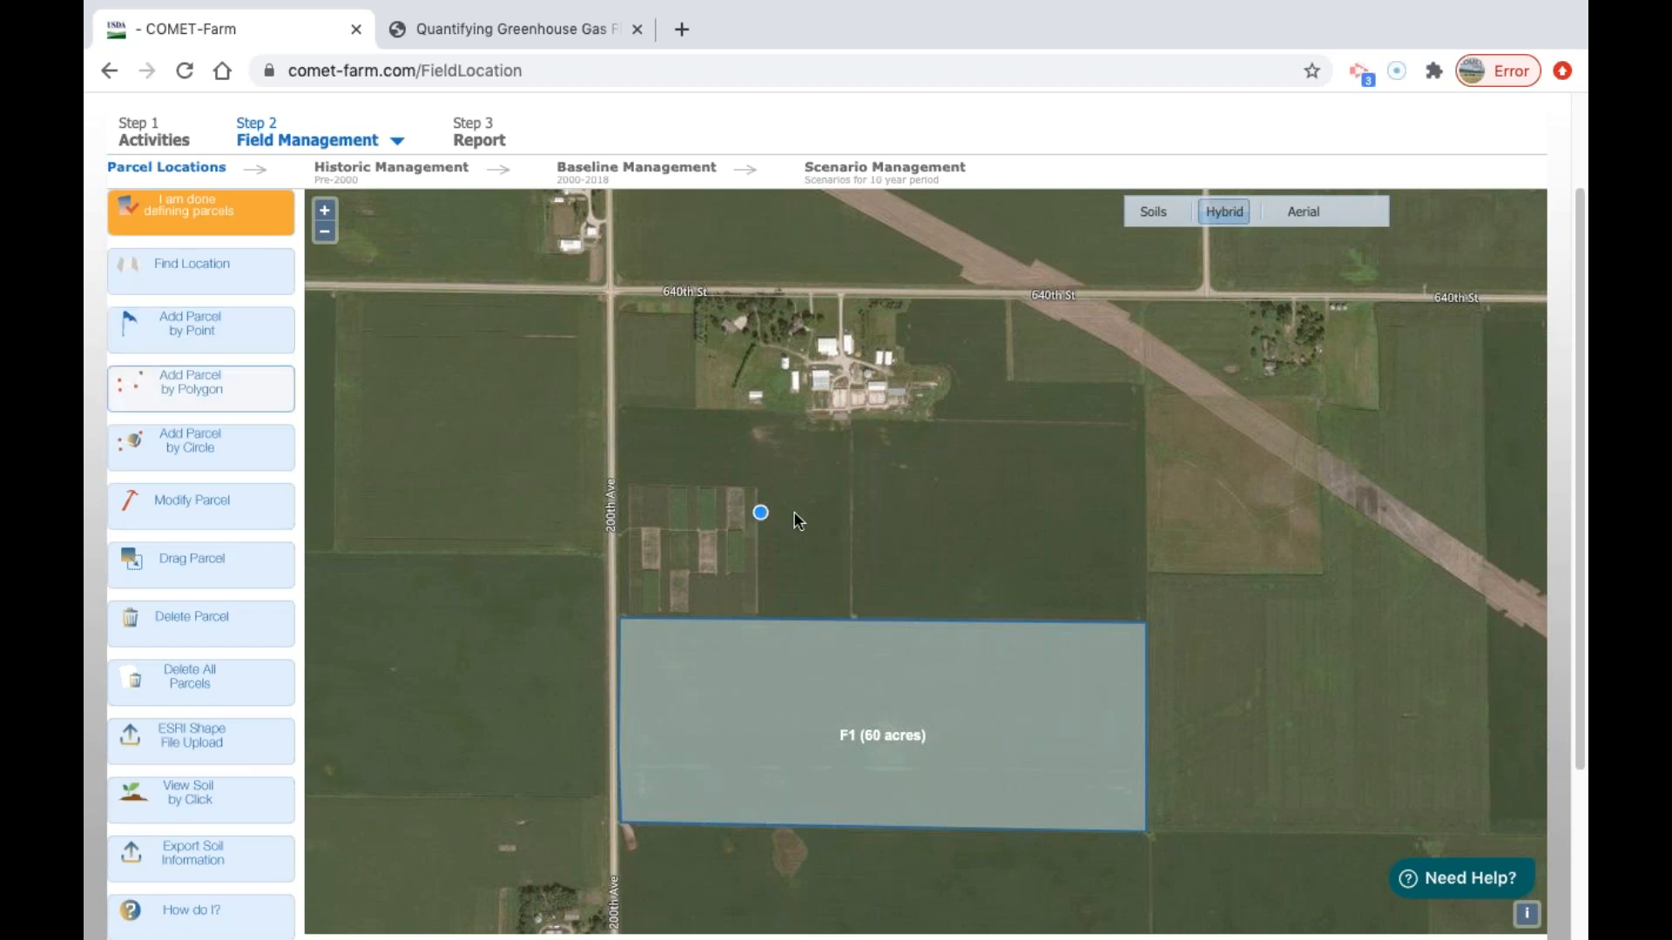
{"action": "left_click", "coordinate": [851, 437]}
{"action": "left_click", "coordinate": [1019, 438]}
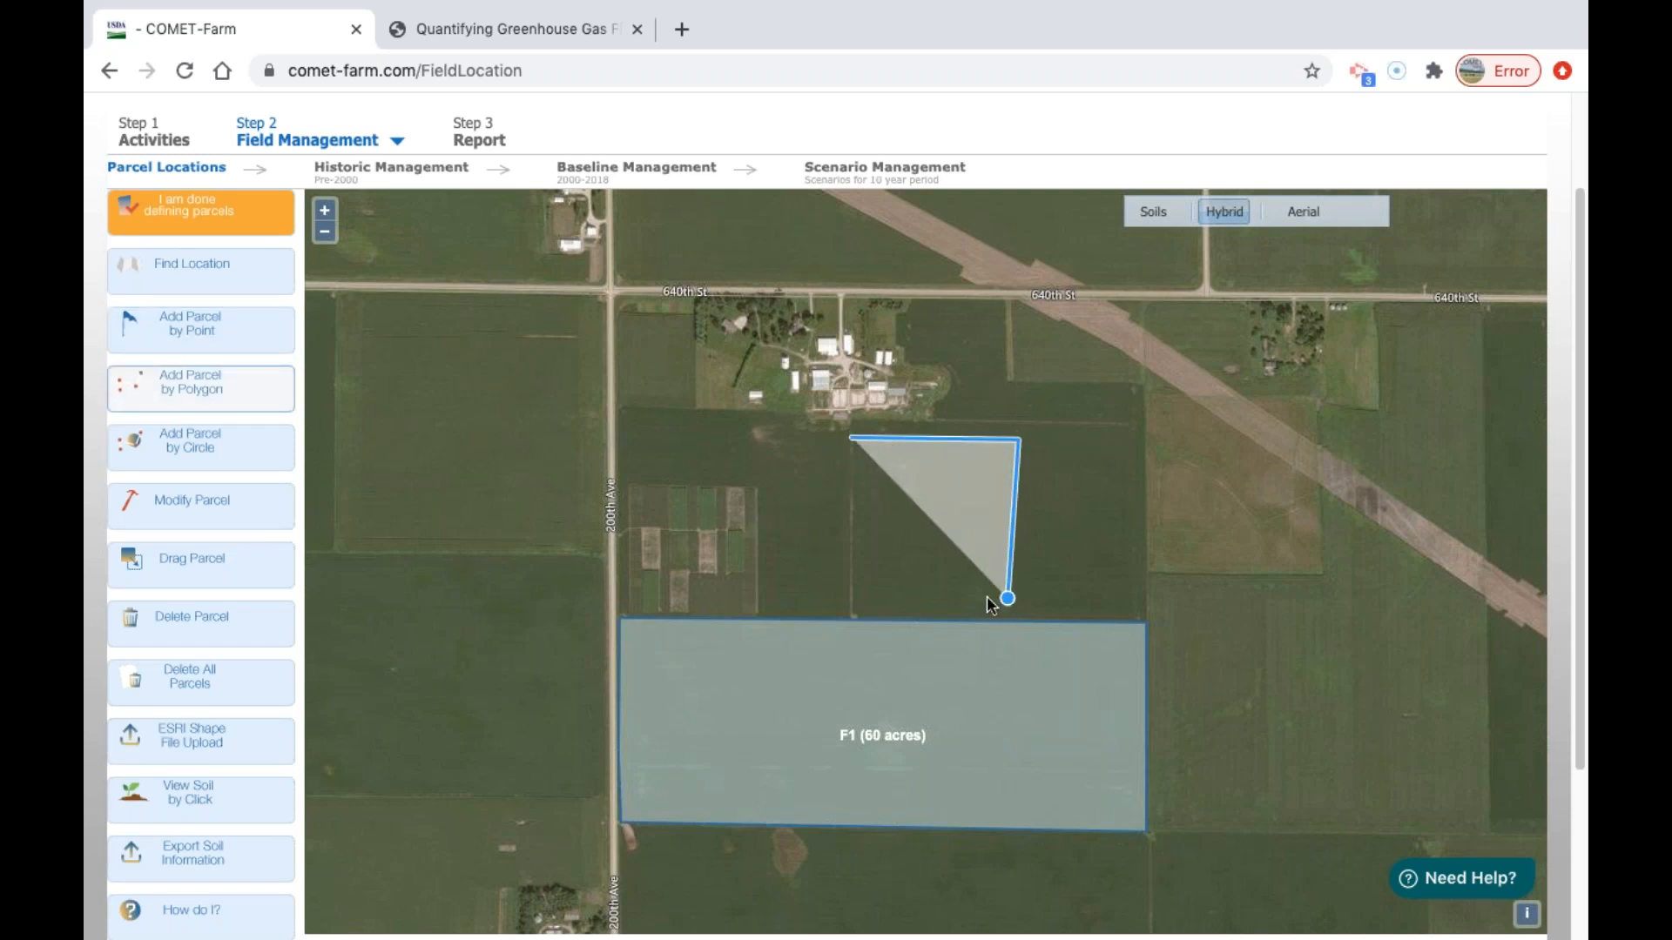
{"action": "left_click", "coordinate": [1010, 599]}
{"action": "left_click", "coordinate": [841, 602]}
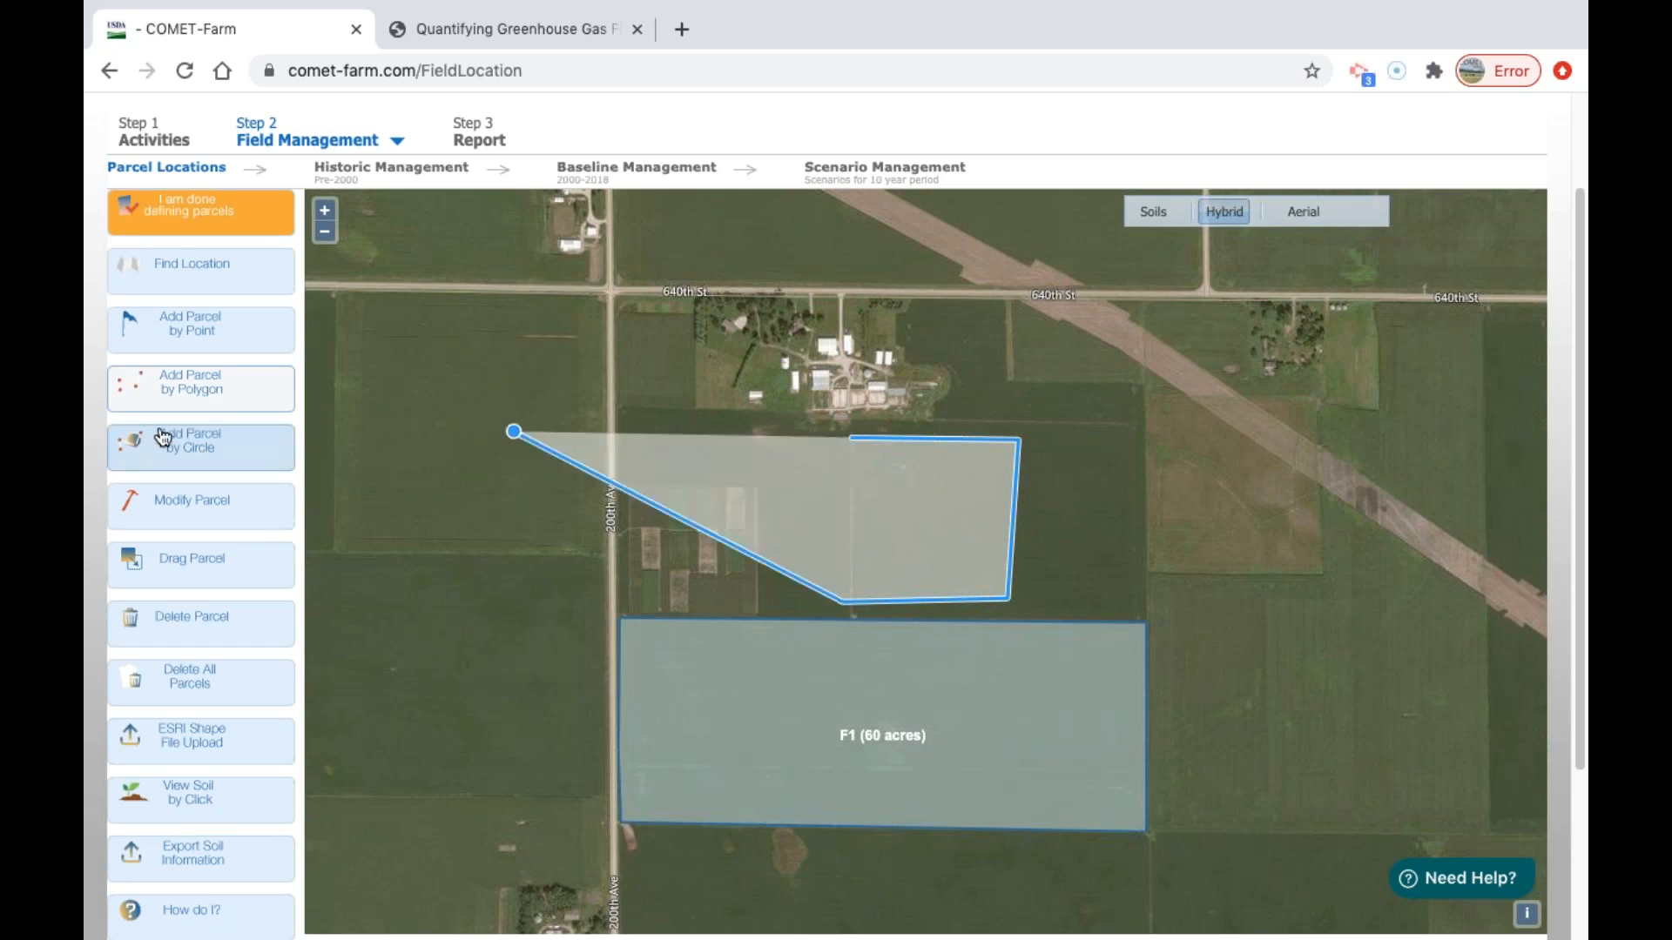
{"action": "left_click", "coordinate": [209, 405]}
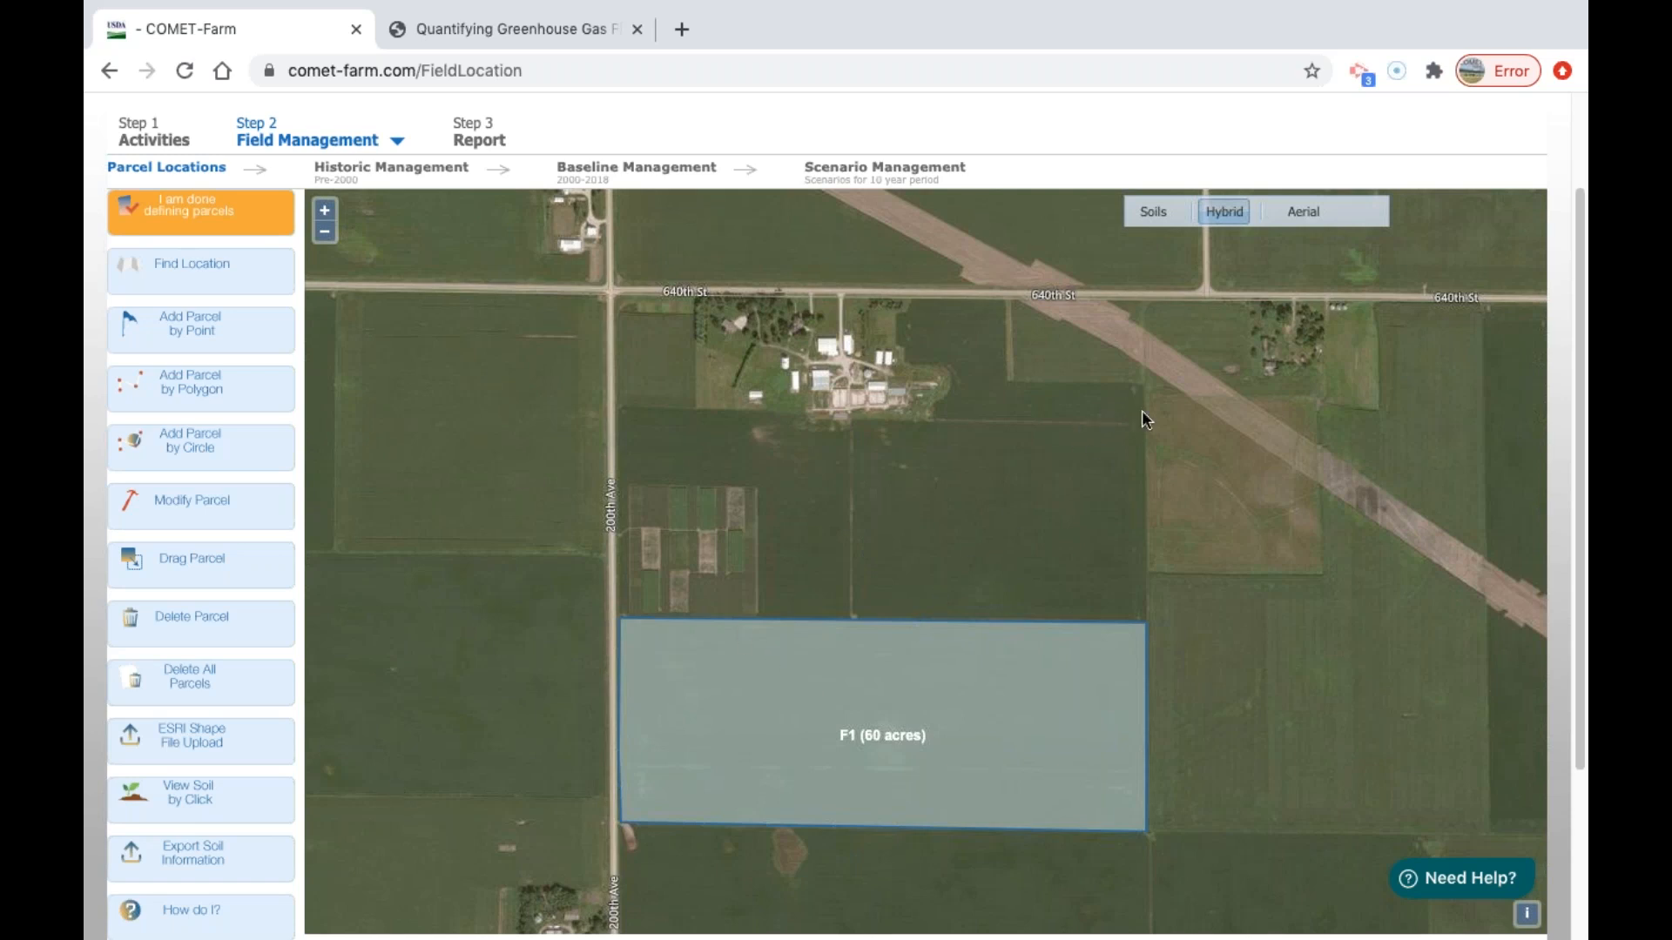
Overlay the soils layer on the parcel map and look up the soil information at a spot in the field north of parcel F1.
{"action": "left_click", "coordinate": [1157, 219]}
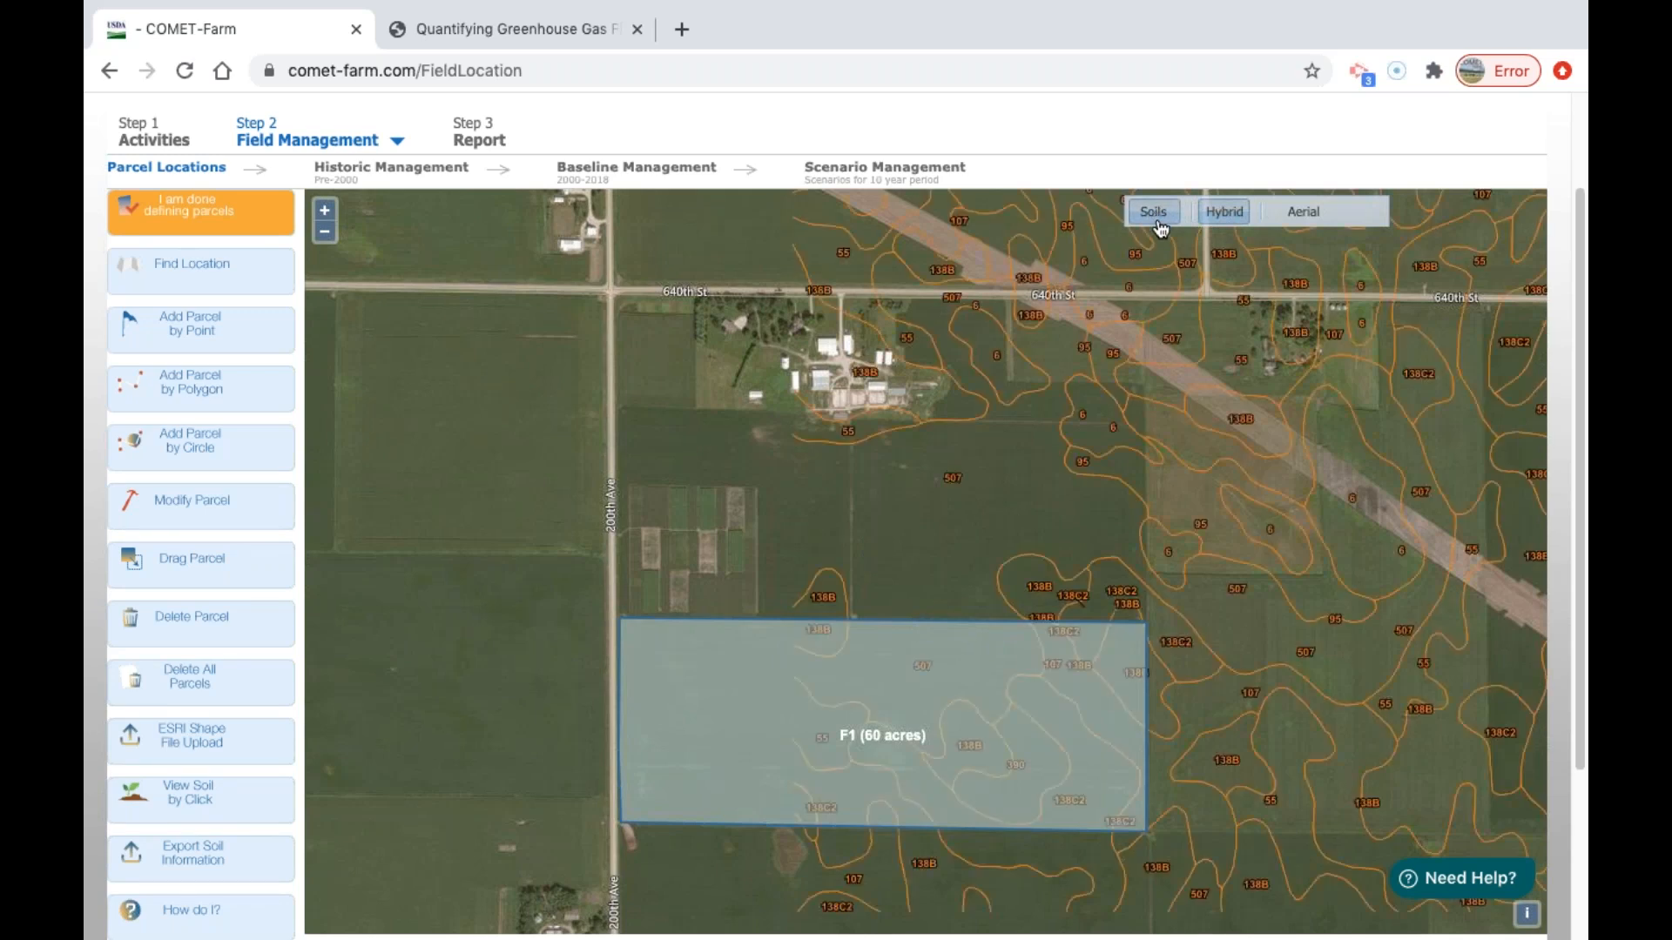
{"action": "left_click", "coordinate": [210, 809]}
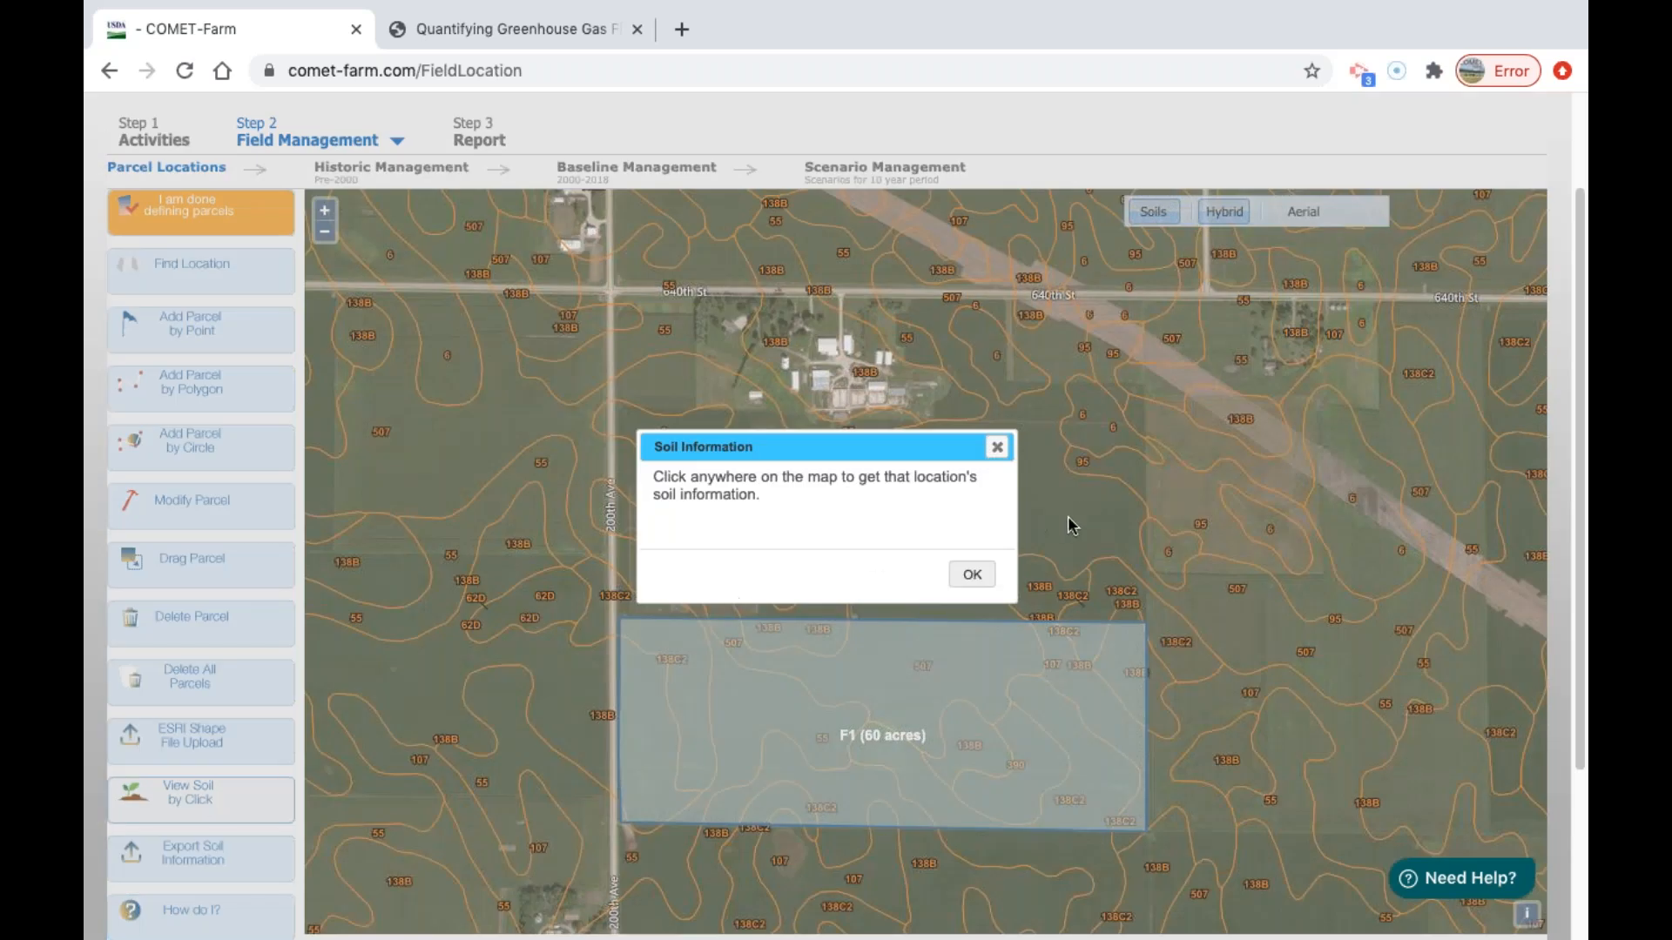
{"action": "left_click", "coordinate": [973, 577]}
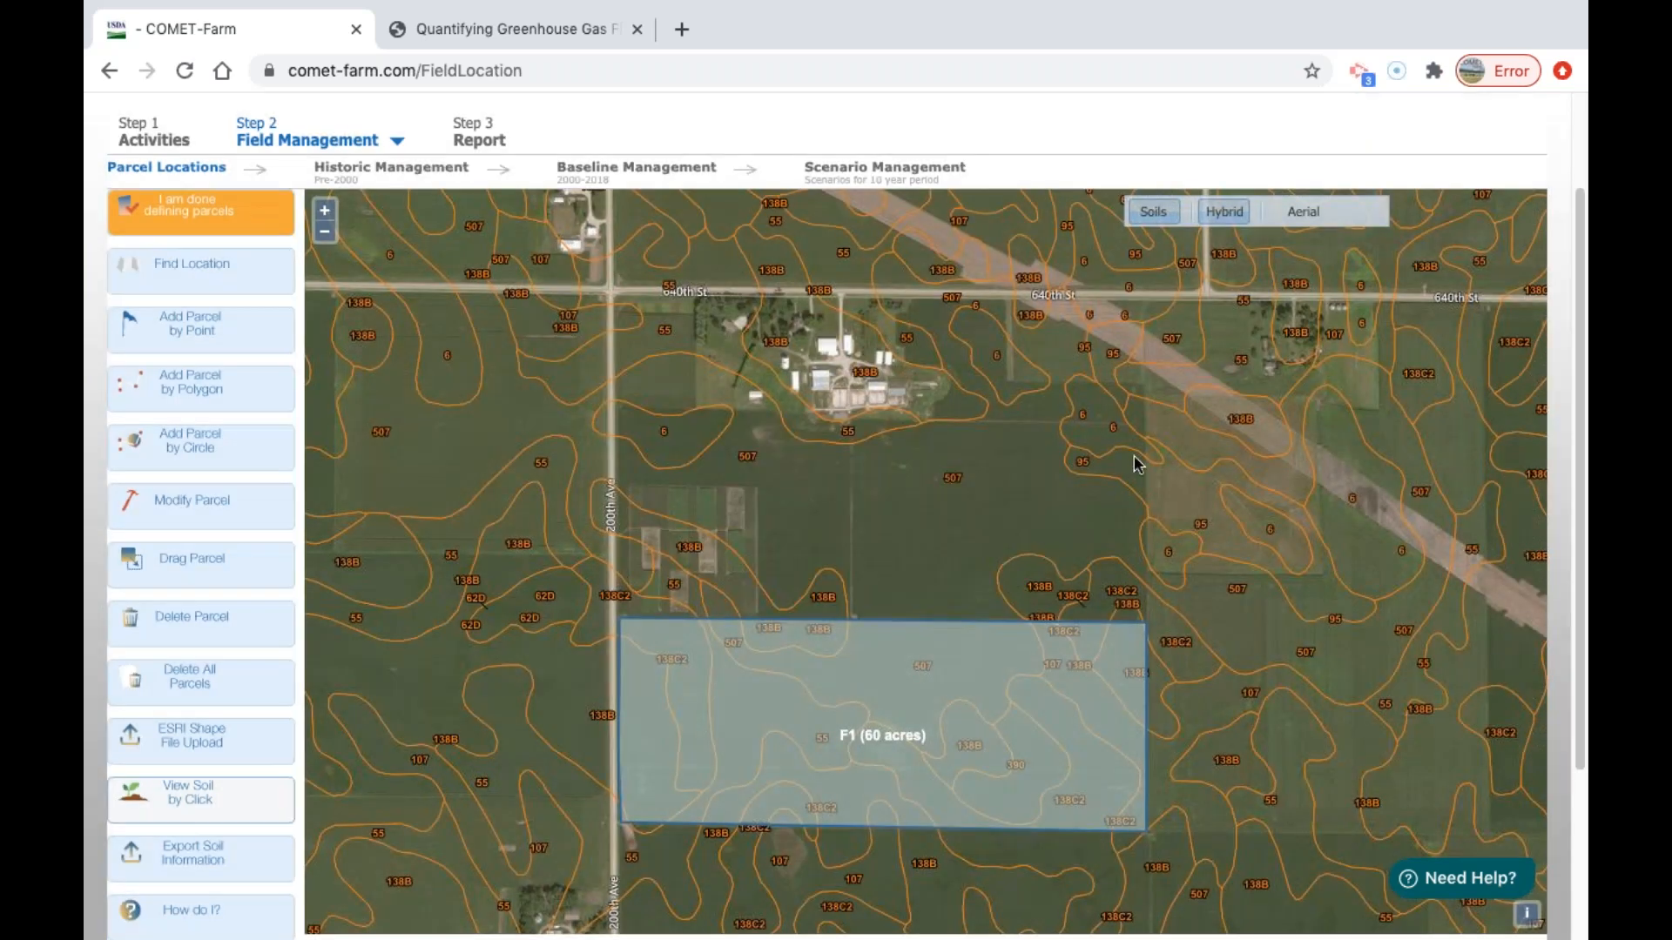
{"action": "left_click", "coordinate": [1093, 422]}
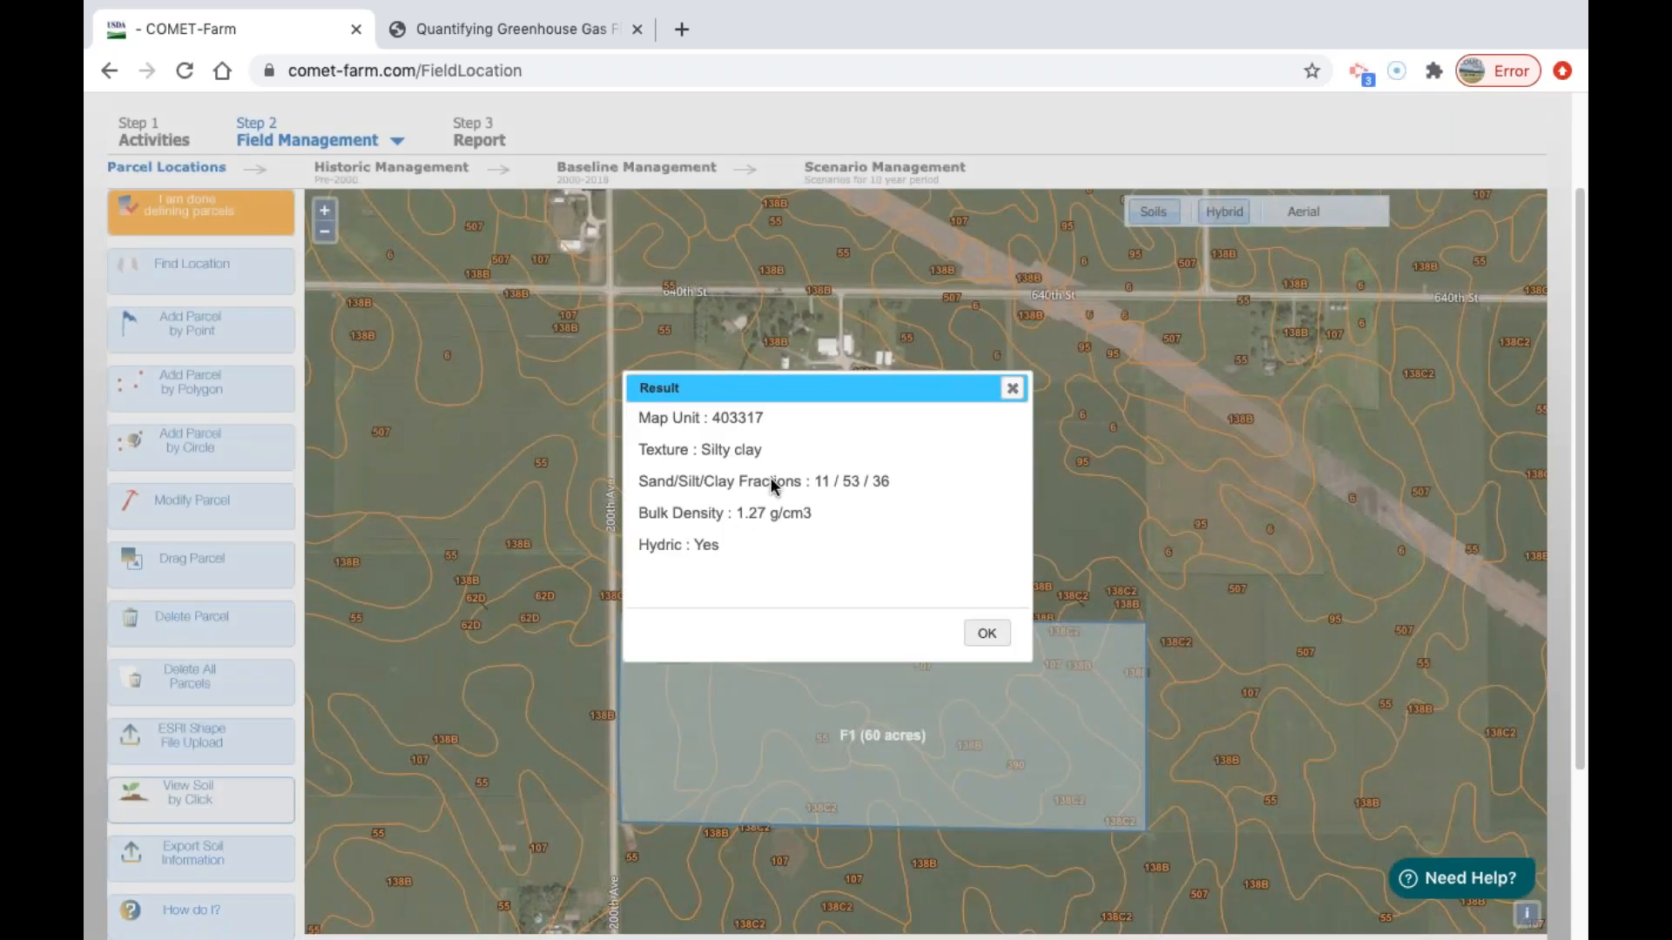
{"action": "left_click", "coordinate": [987, 636]}
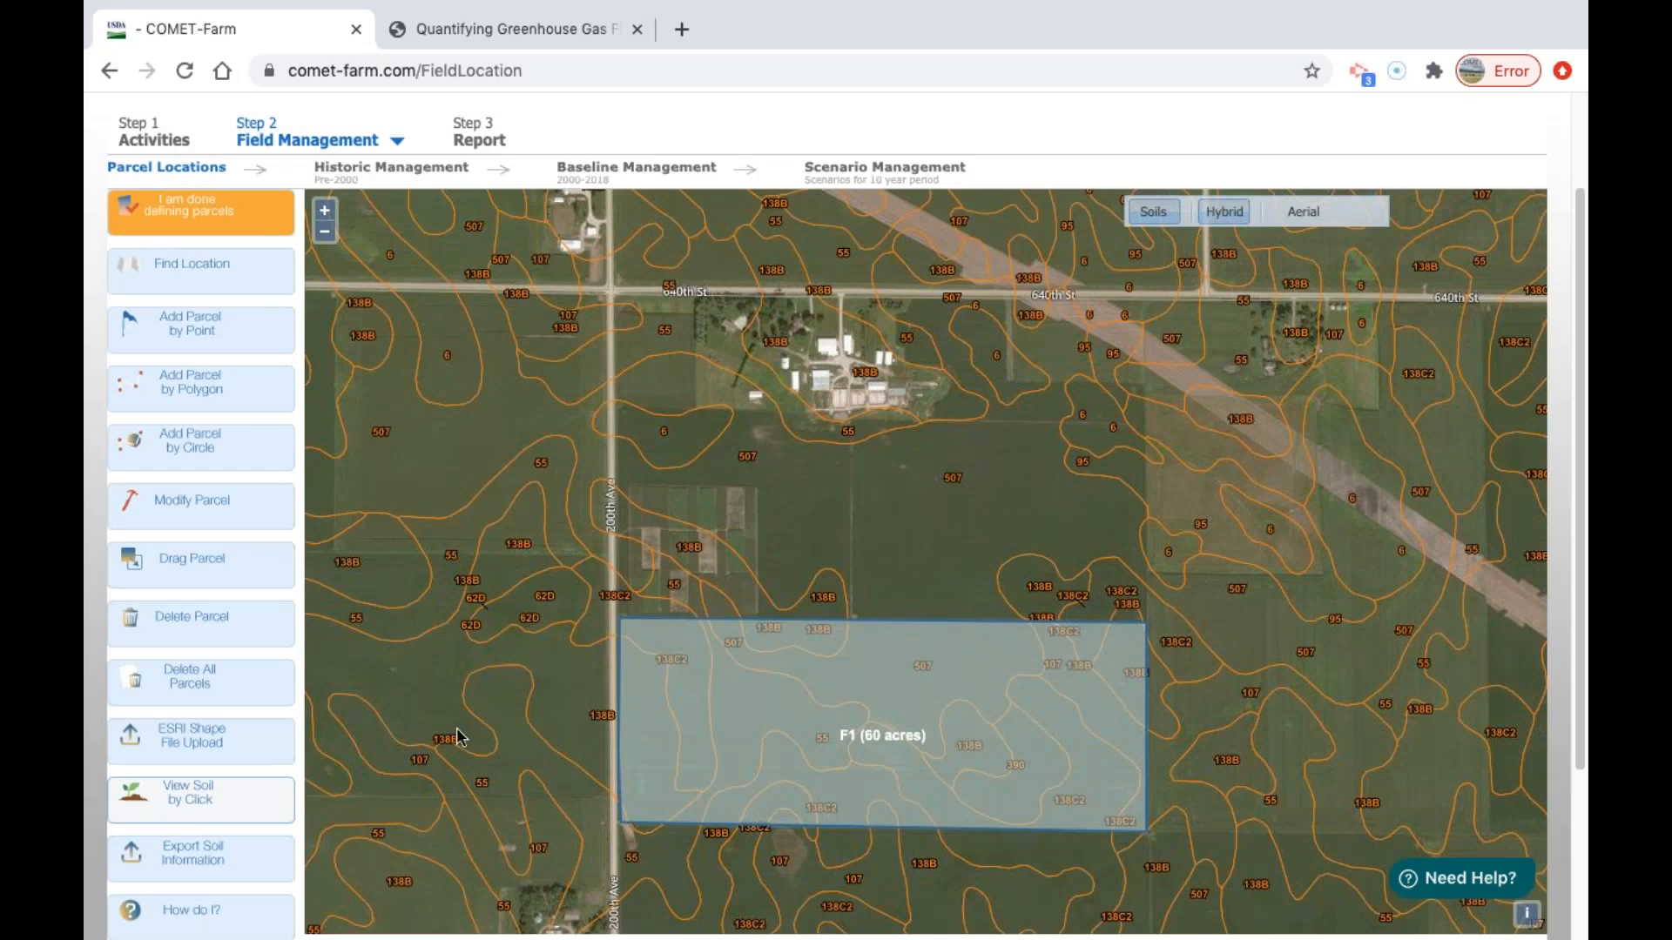
Finish defining parcels and continue to the historic management form, dismissing the demo message.
{"action": "left_click", "coordinate": [218, 221]}
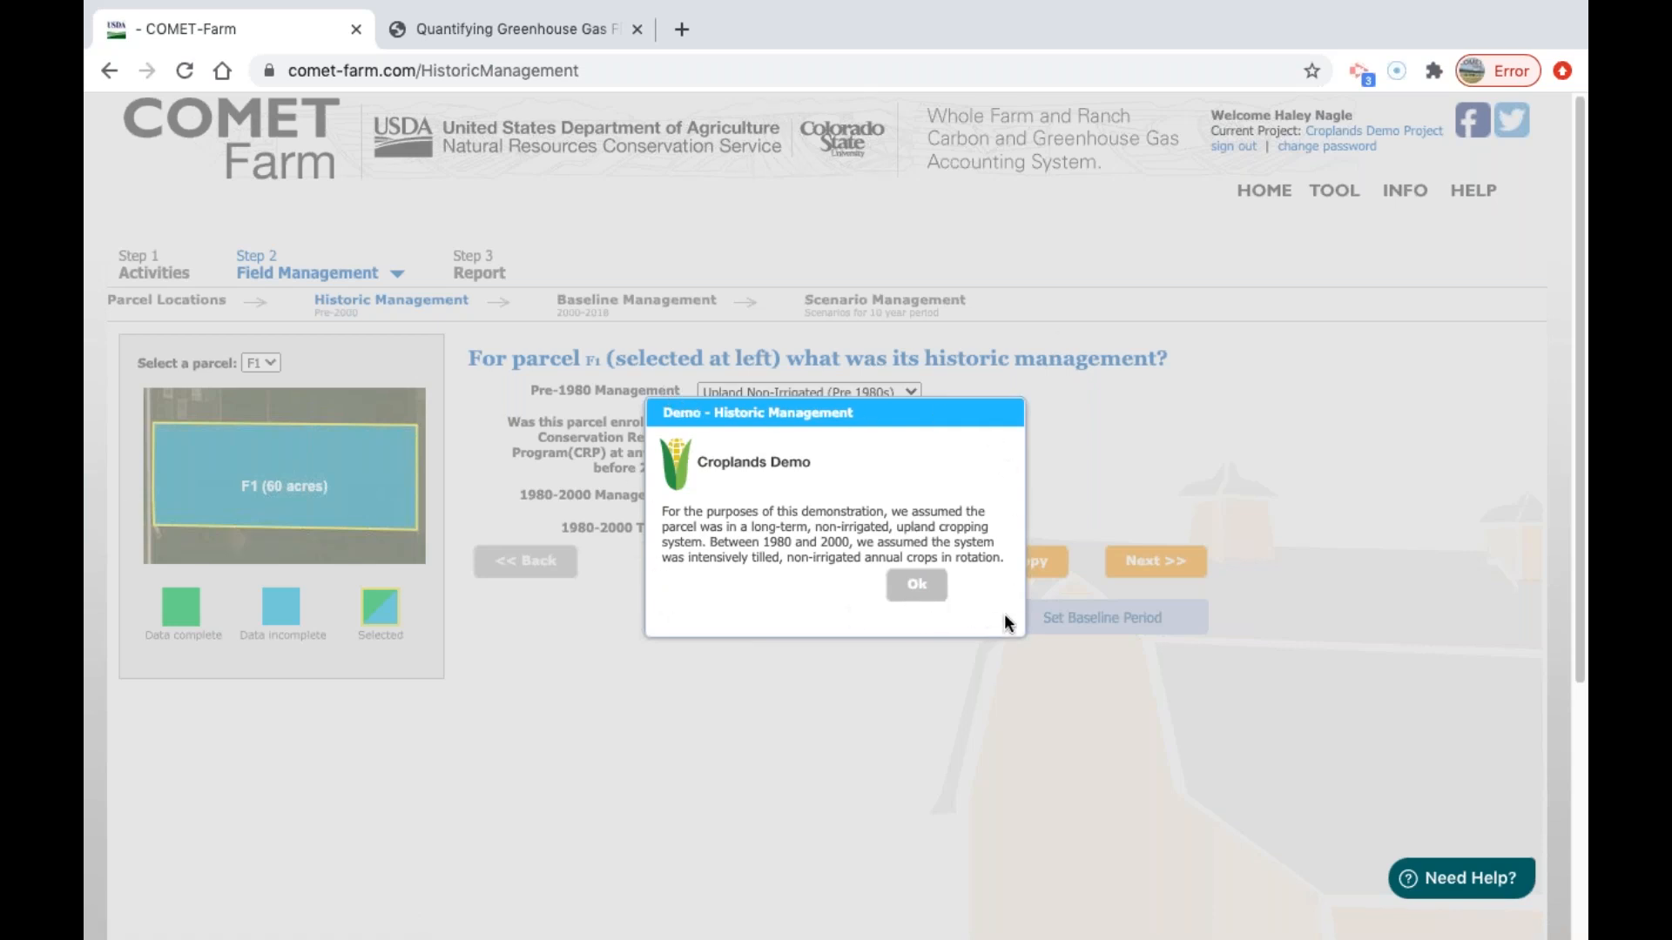
{"action": "left_click", "coordinate": [916, 592]}
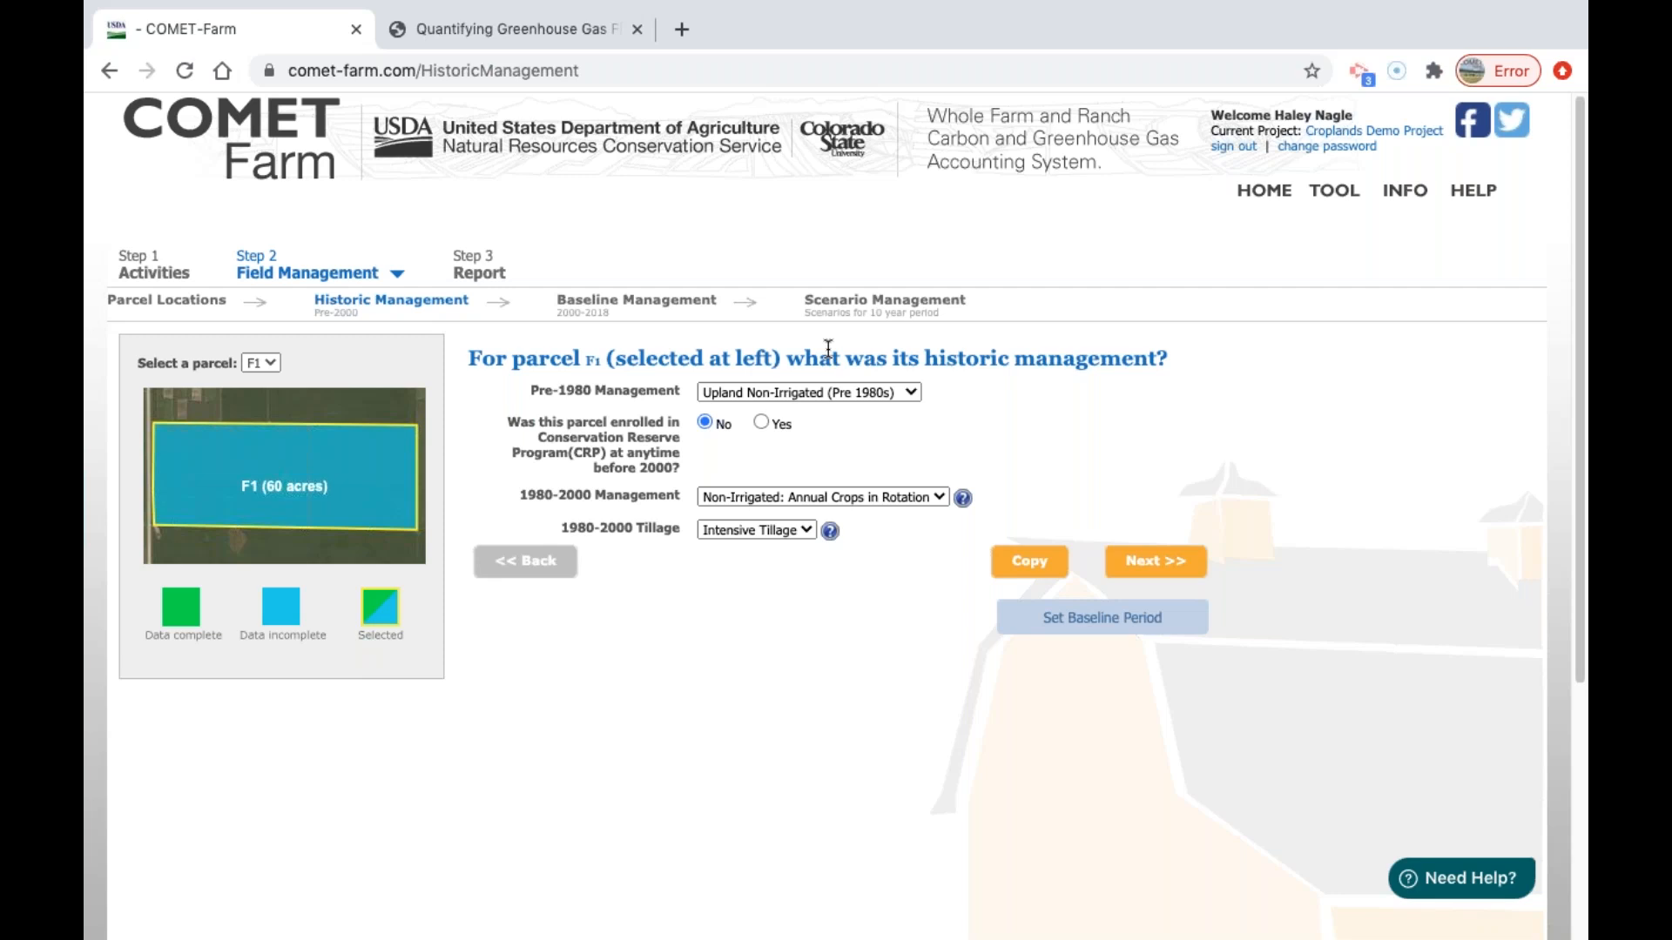
Review parcel F1's historic management options, keeping Upland Non-Irrigated (Pre 1980s) and Non-Irrigated: Annual Crops in Rotation for 1980-2000.
{"action": "left_click", "coordinate": [908, 393]}
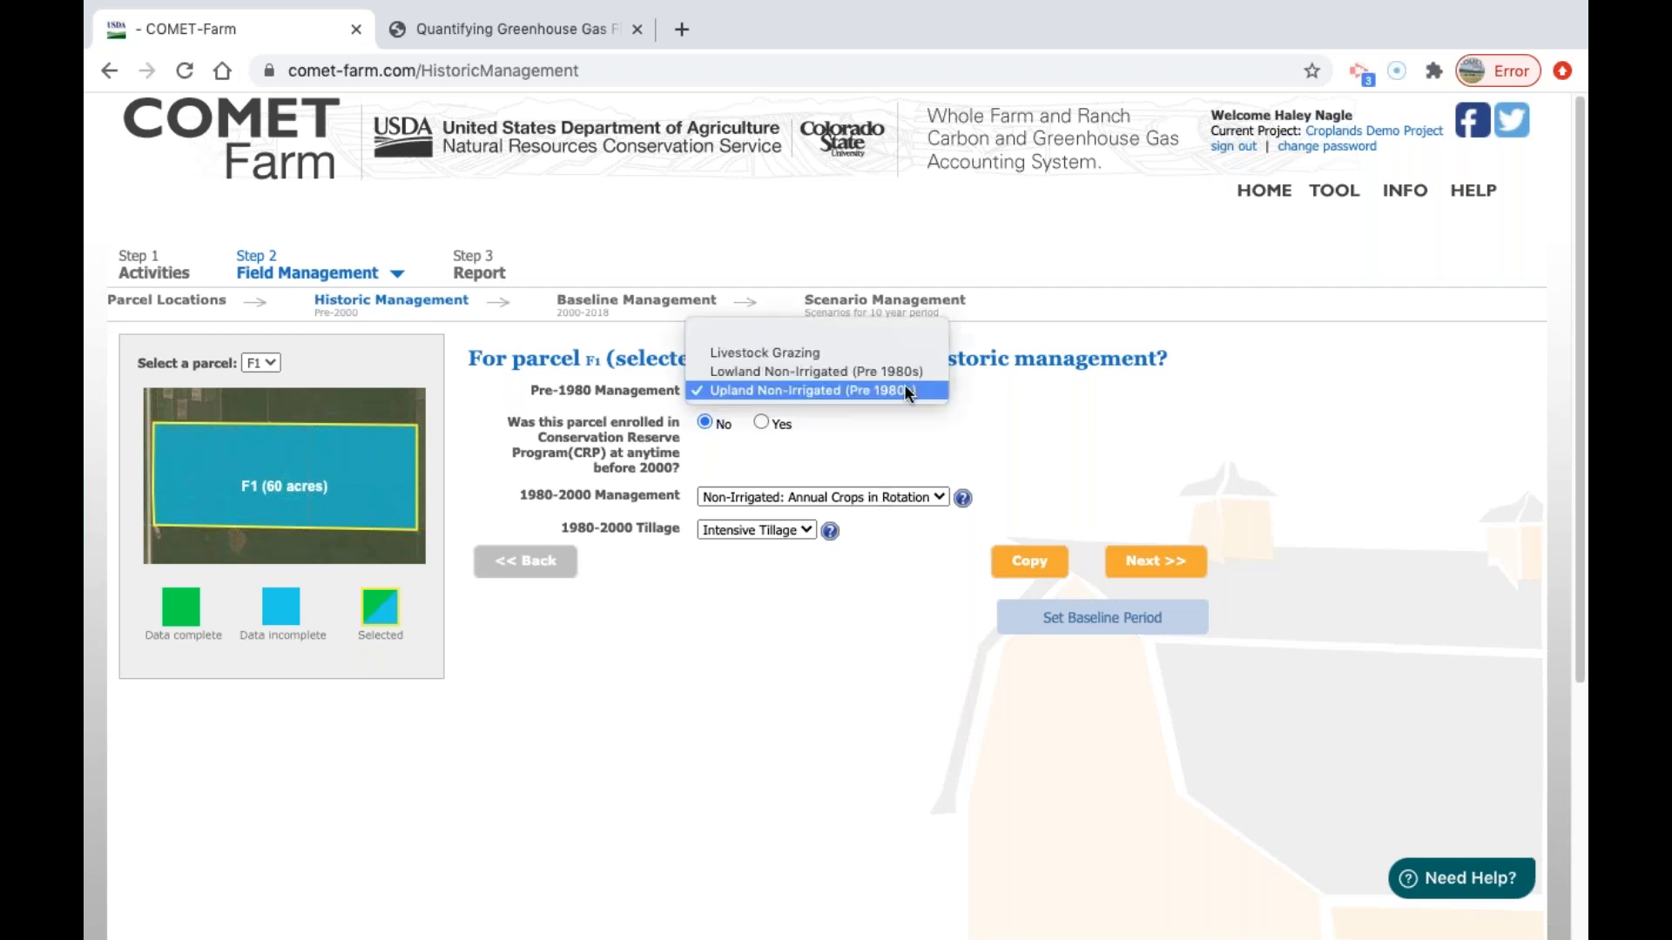
{"action": "left_click", "coordinate": [908, 392]}
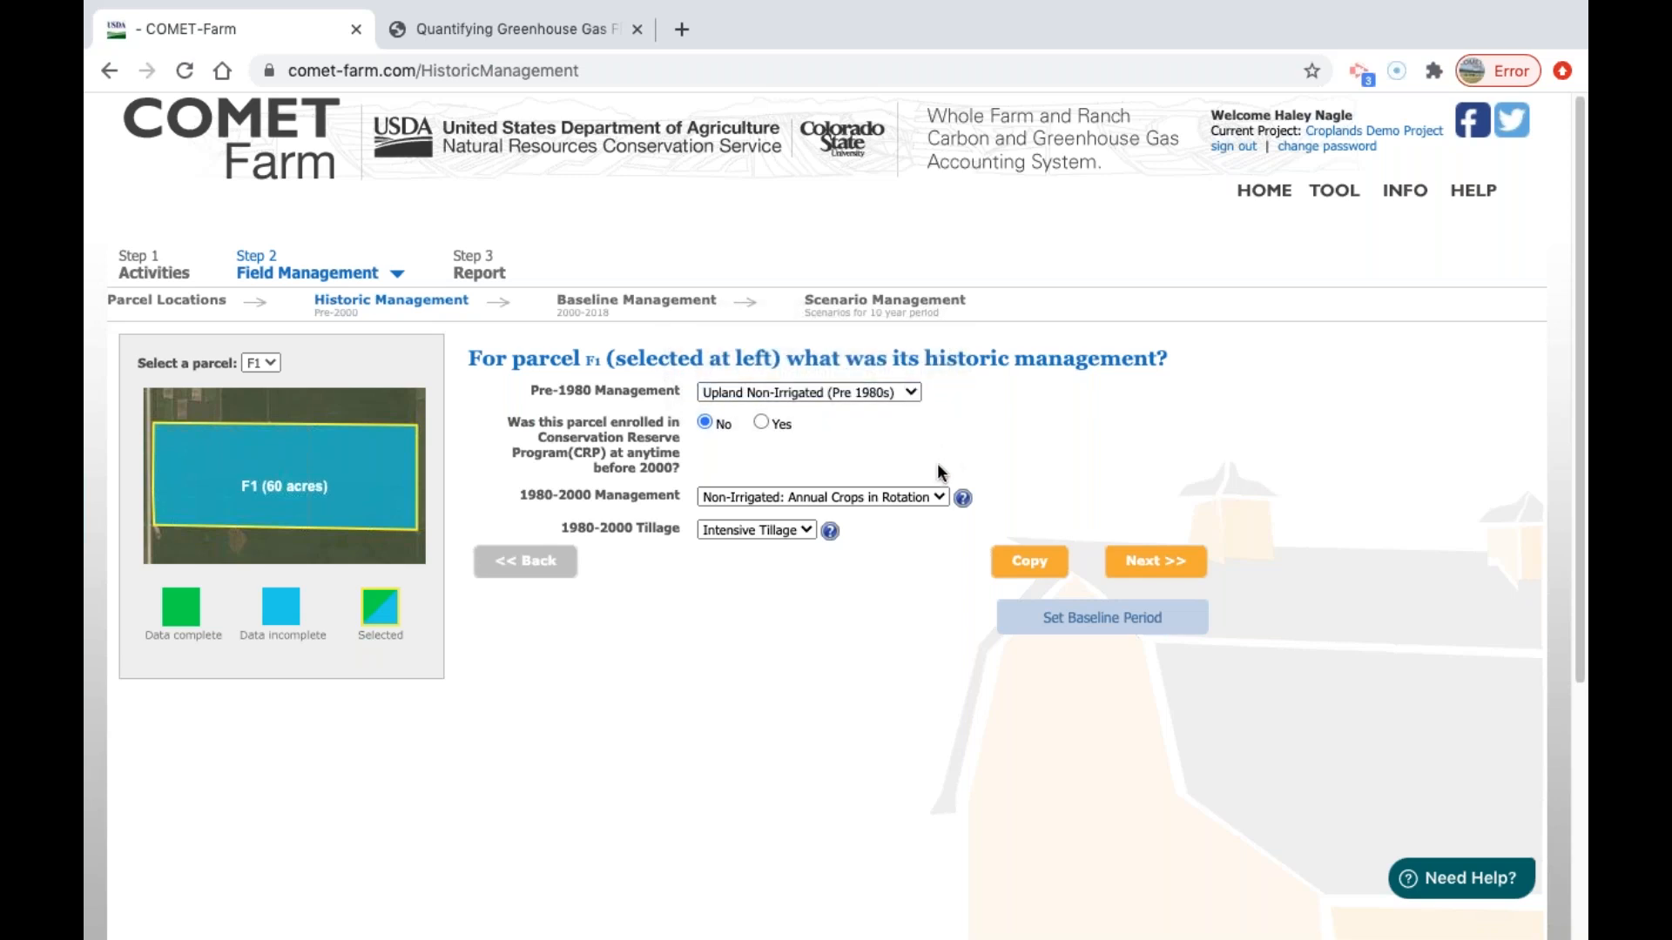
{"action": "left_click", "coordinate": [928, 498]}
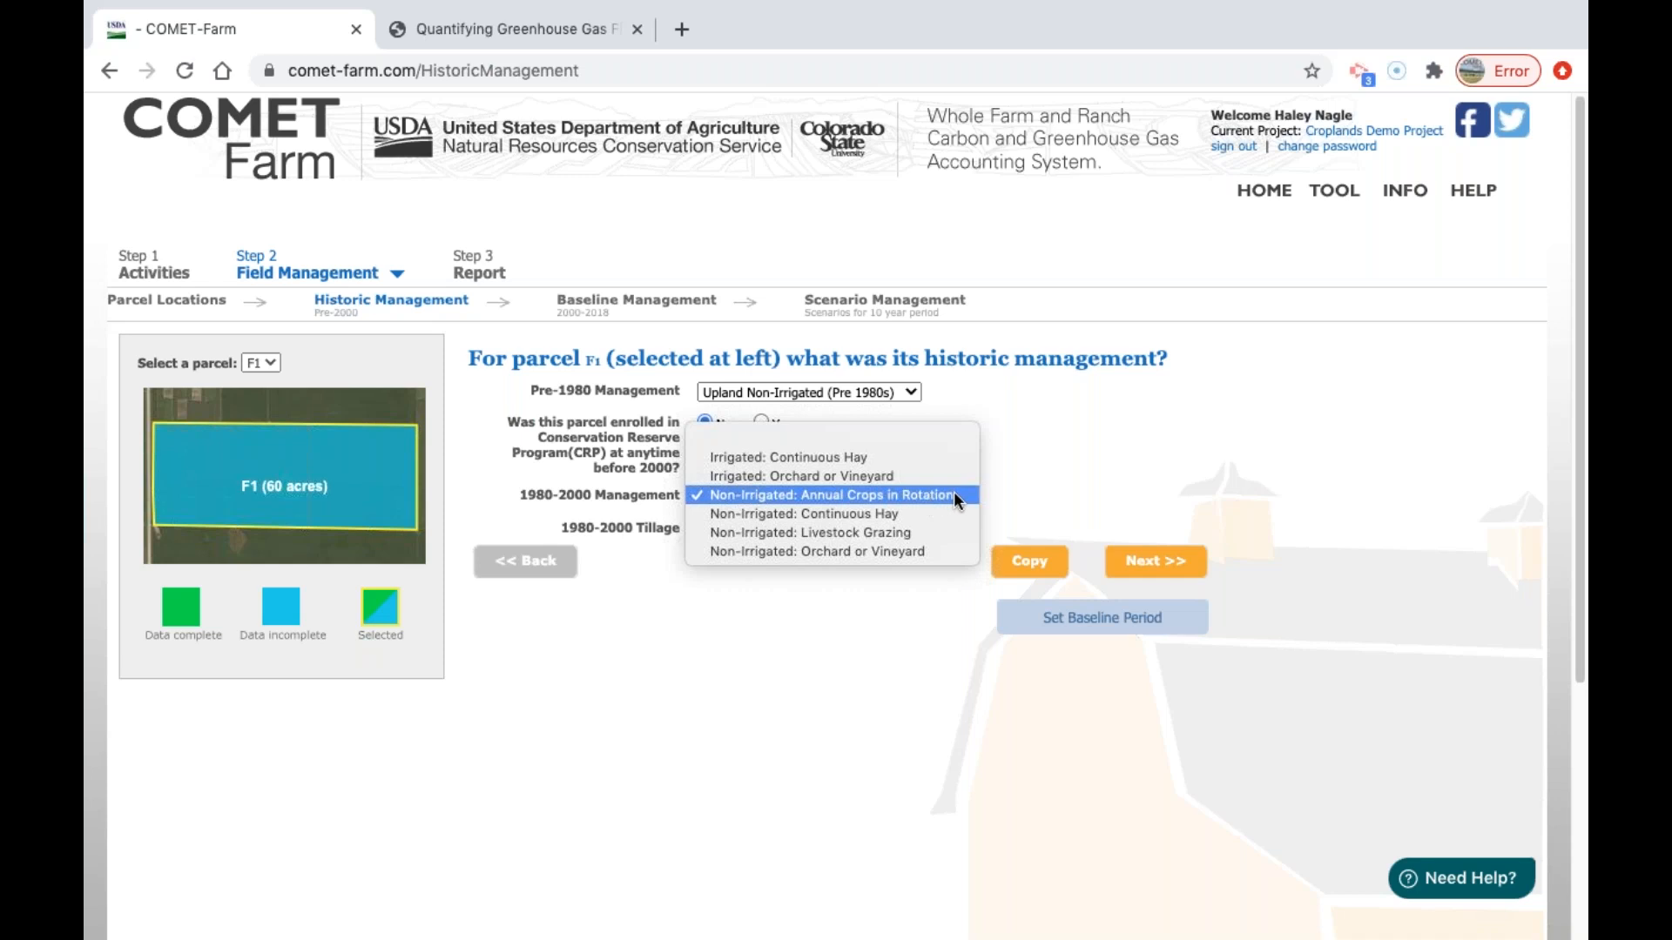
{"action": "left_click", "coordinate": [954, 495]}
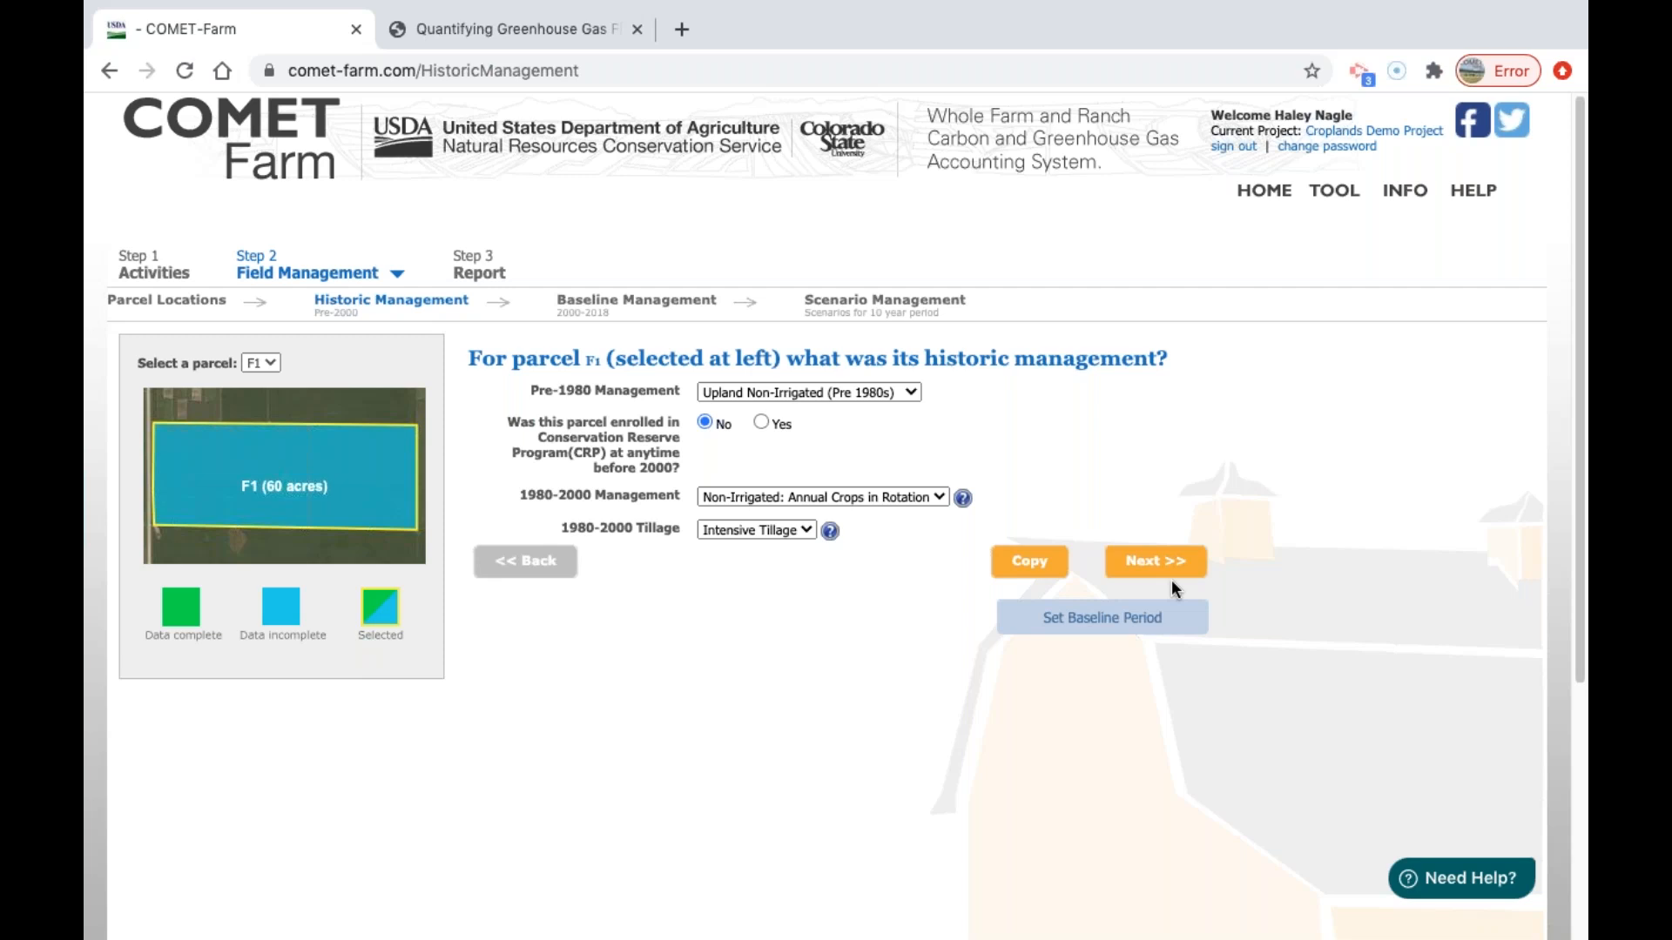
Inspect the baseline period settings and their available end years, keeping 2018, and close them without applying a new period.
{"action": "left_click", "coordinate": [1131, 620]}
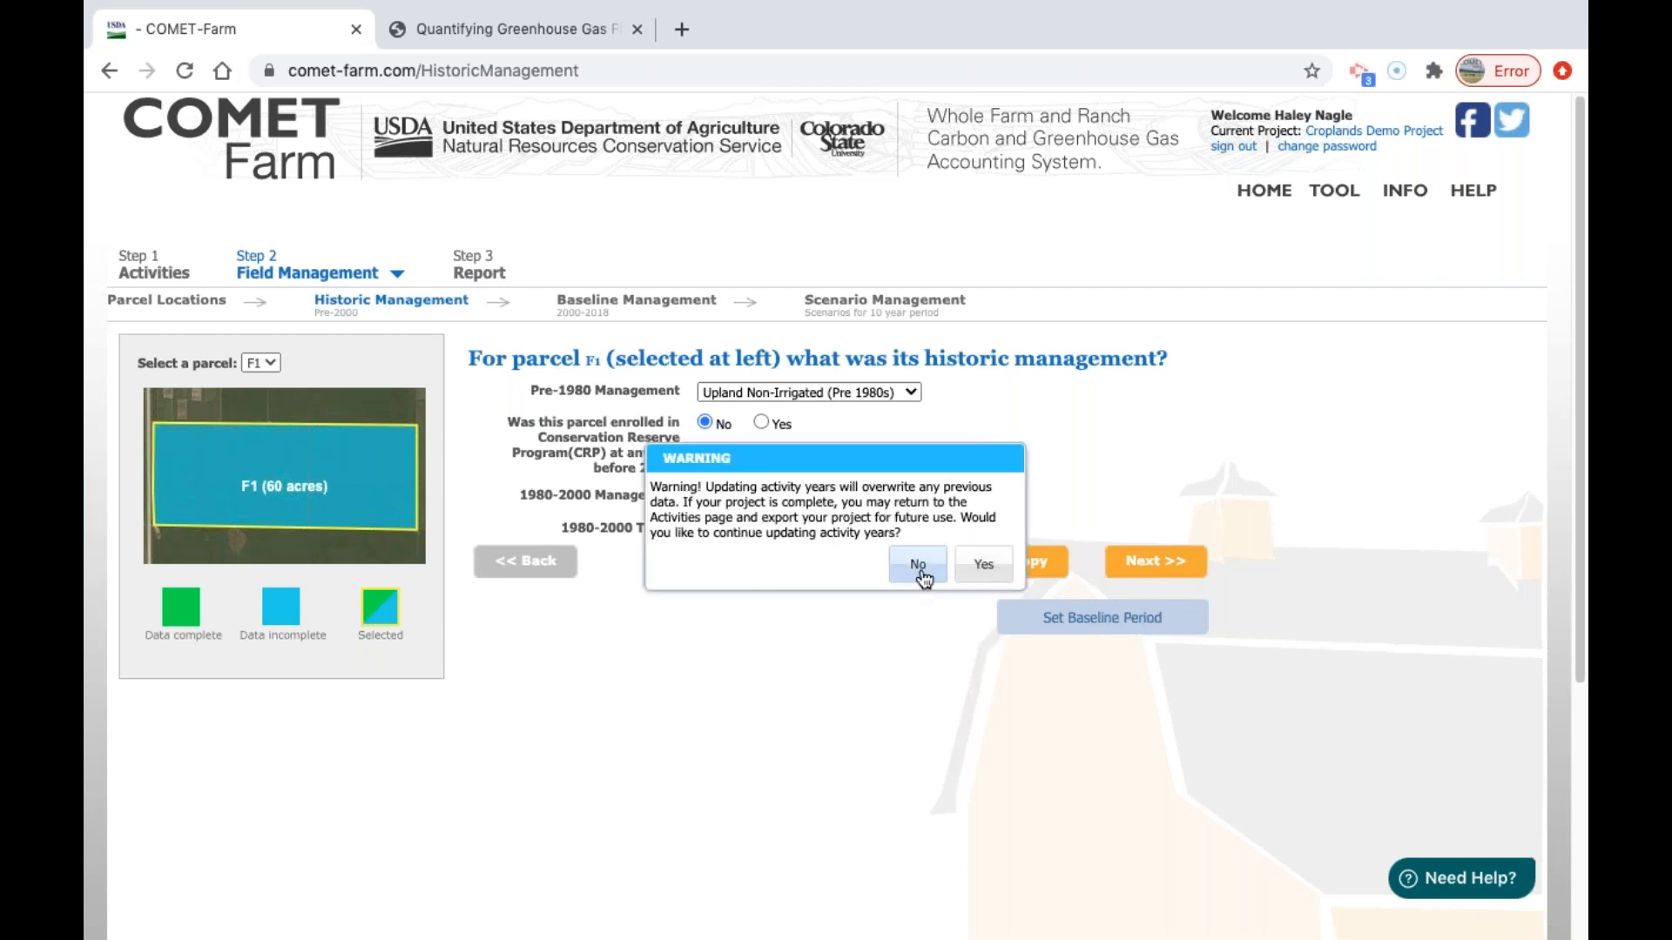
{"action": "left_click", "coordinate": [979, 564]}
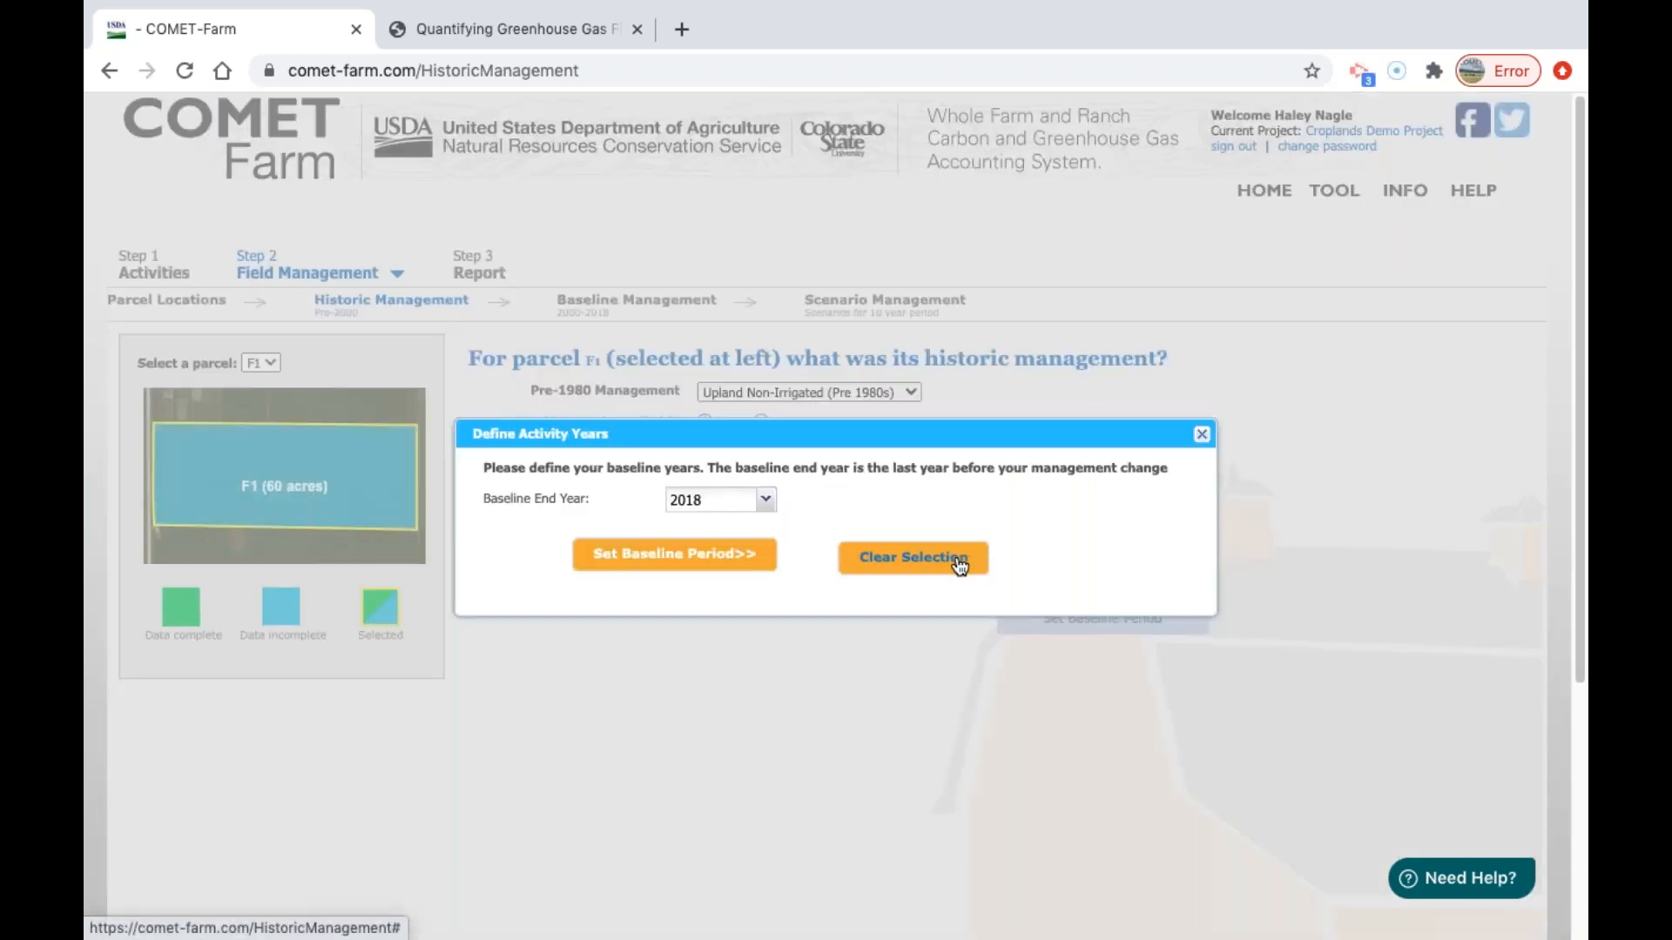
{"action": "left_click", "coordinate": [764, 500]}
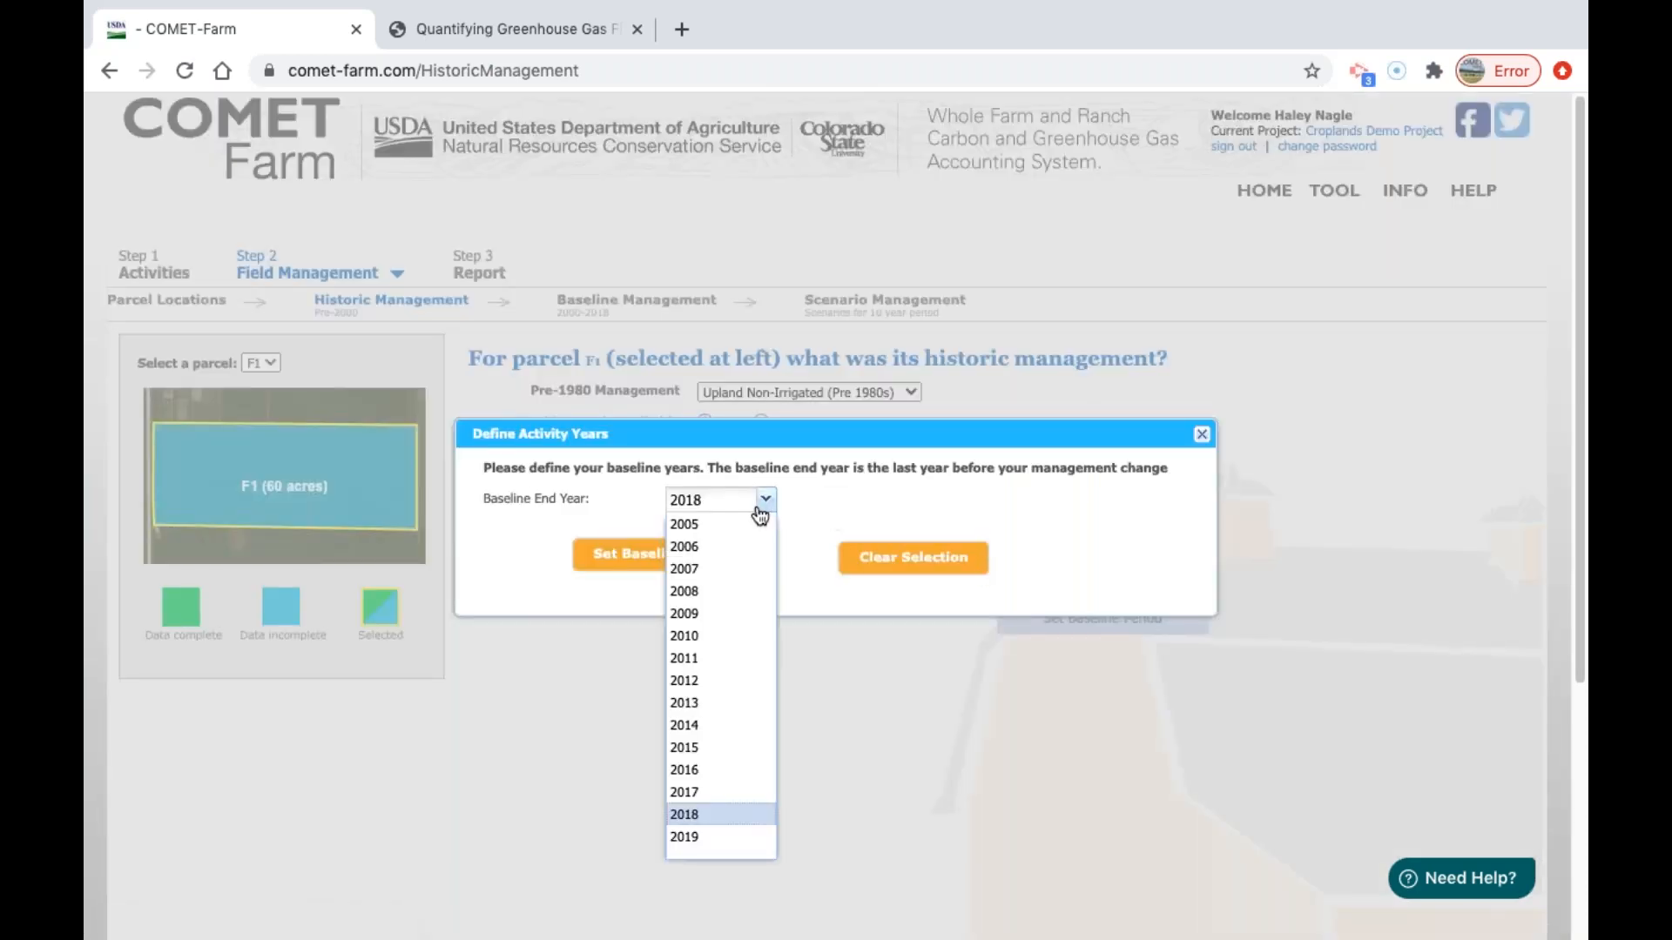
{"action": "left_click", "coordinate": [734, 815]}
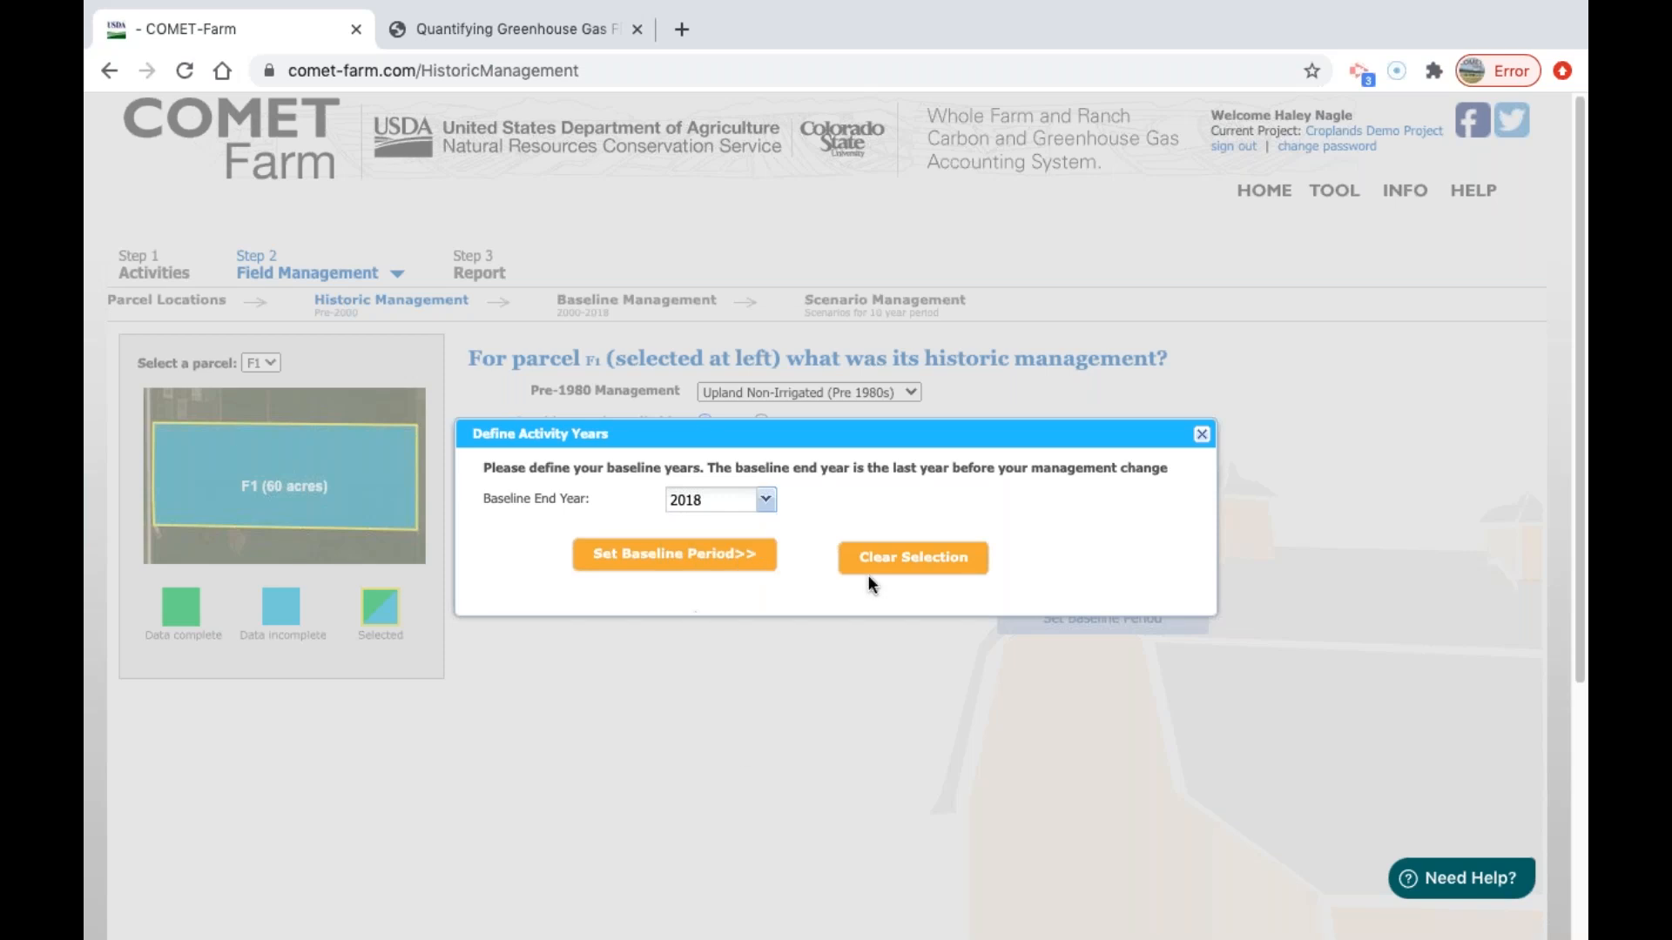
{"action": "left_click", "coordinate": [1203, 435]}
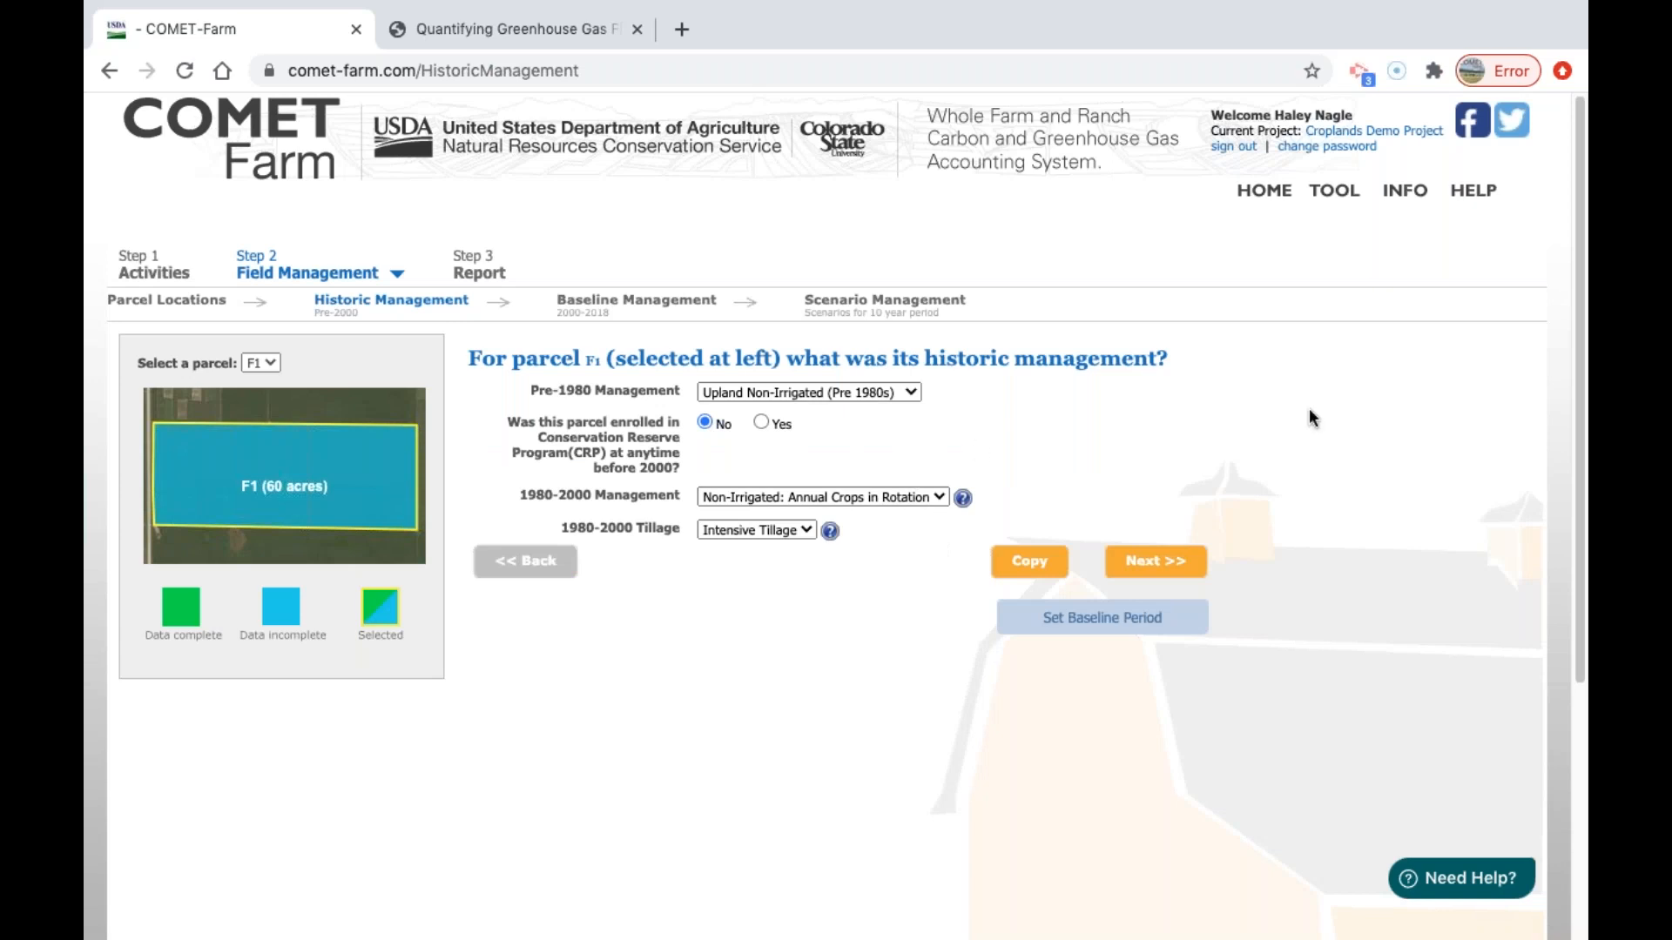
Continue to the baseline management form, dismiss the demo message, and enlarge the page to read parcel F1's crop details.
{"action": "left_click", "coordinate": [1175, 577]}
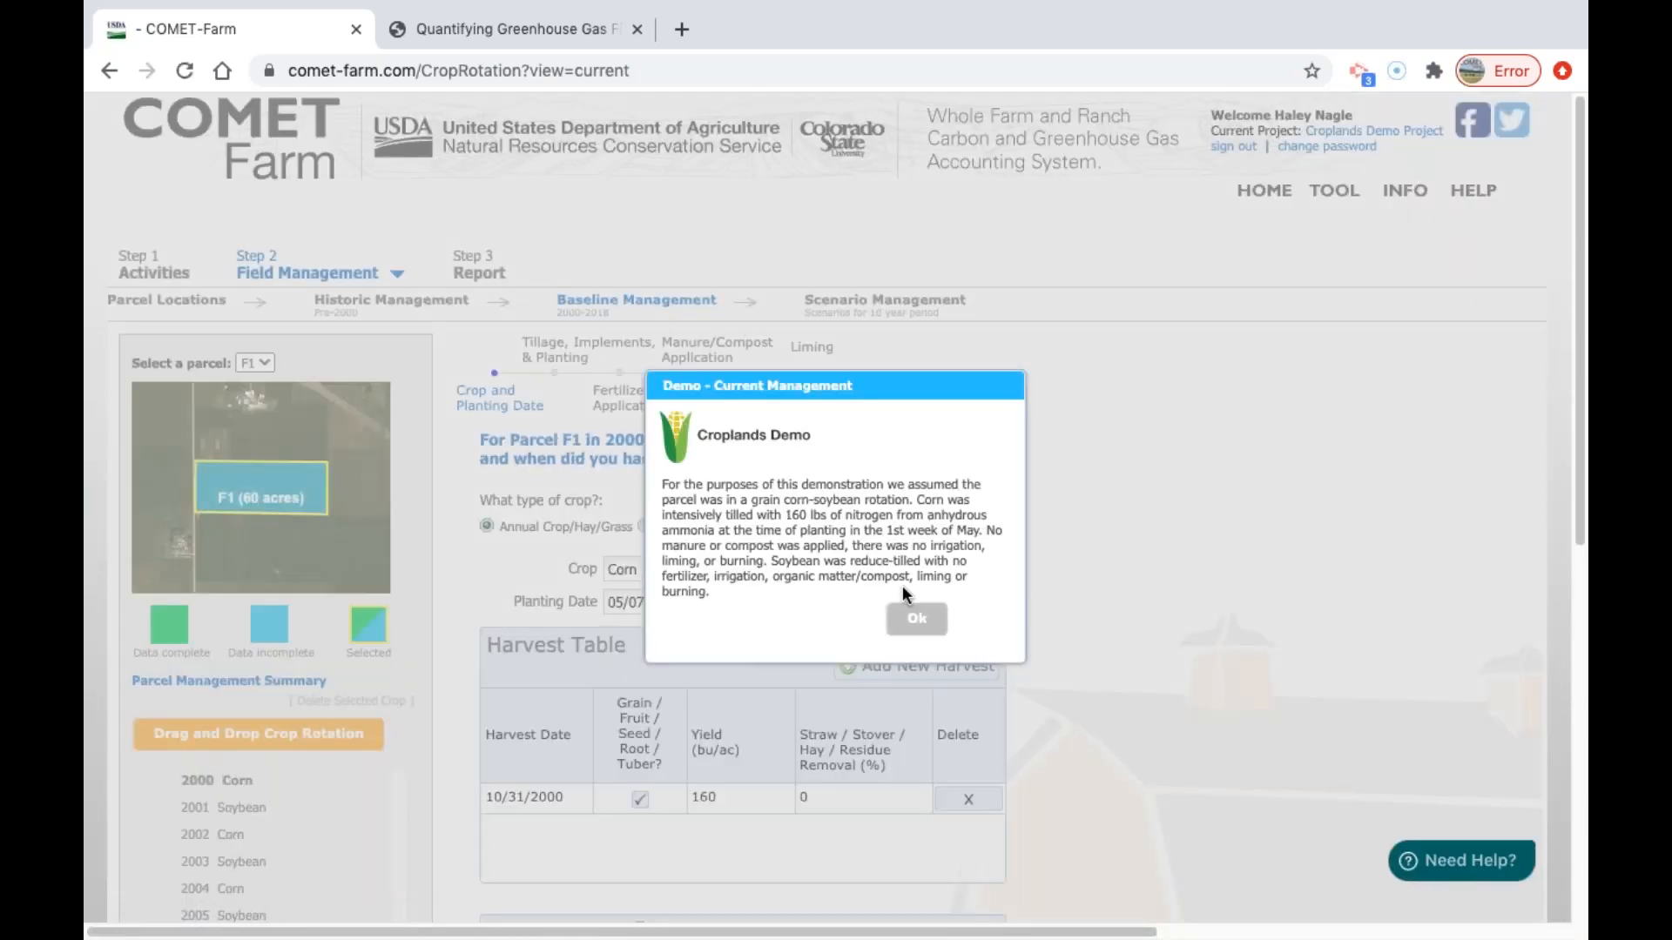
{"action": "left_click", "coordinate": [923, 630]}
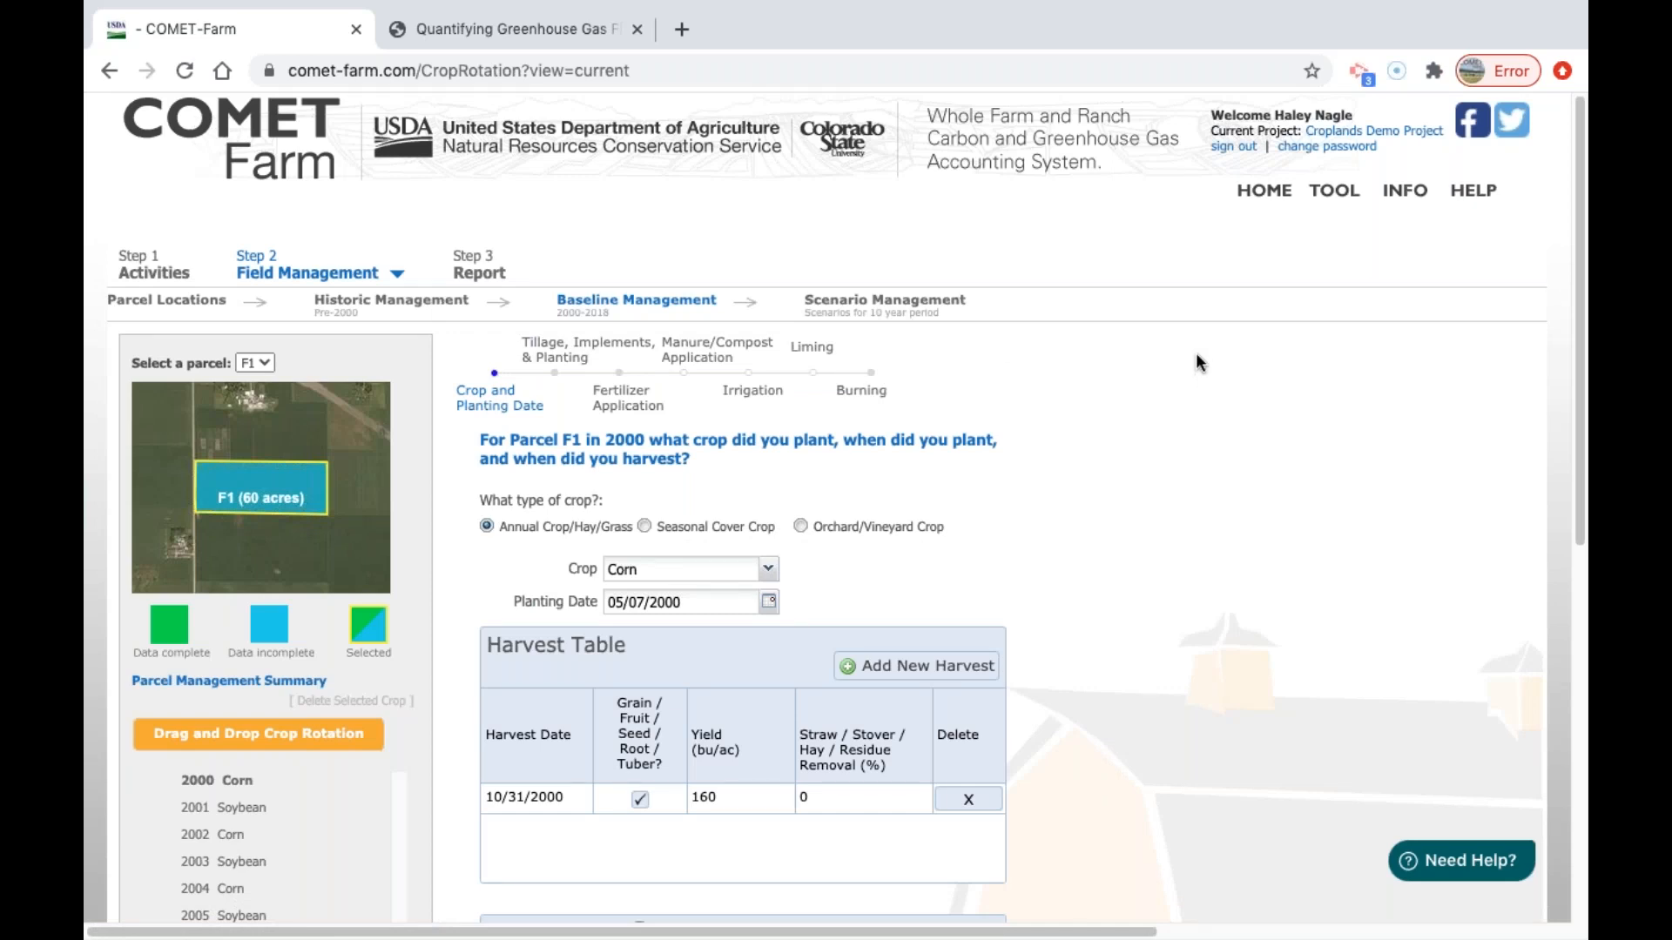
{"action": "key", "text": "ctrl+plus"}
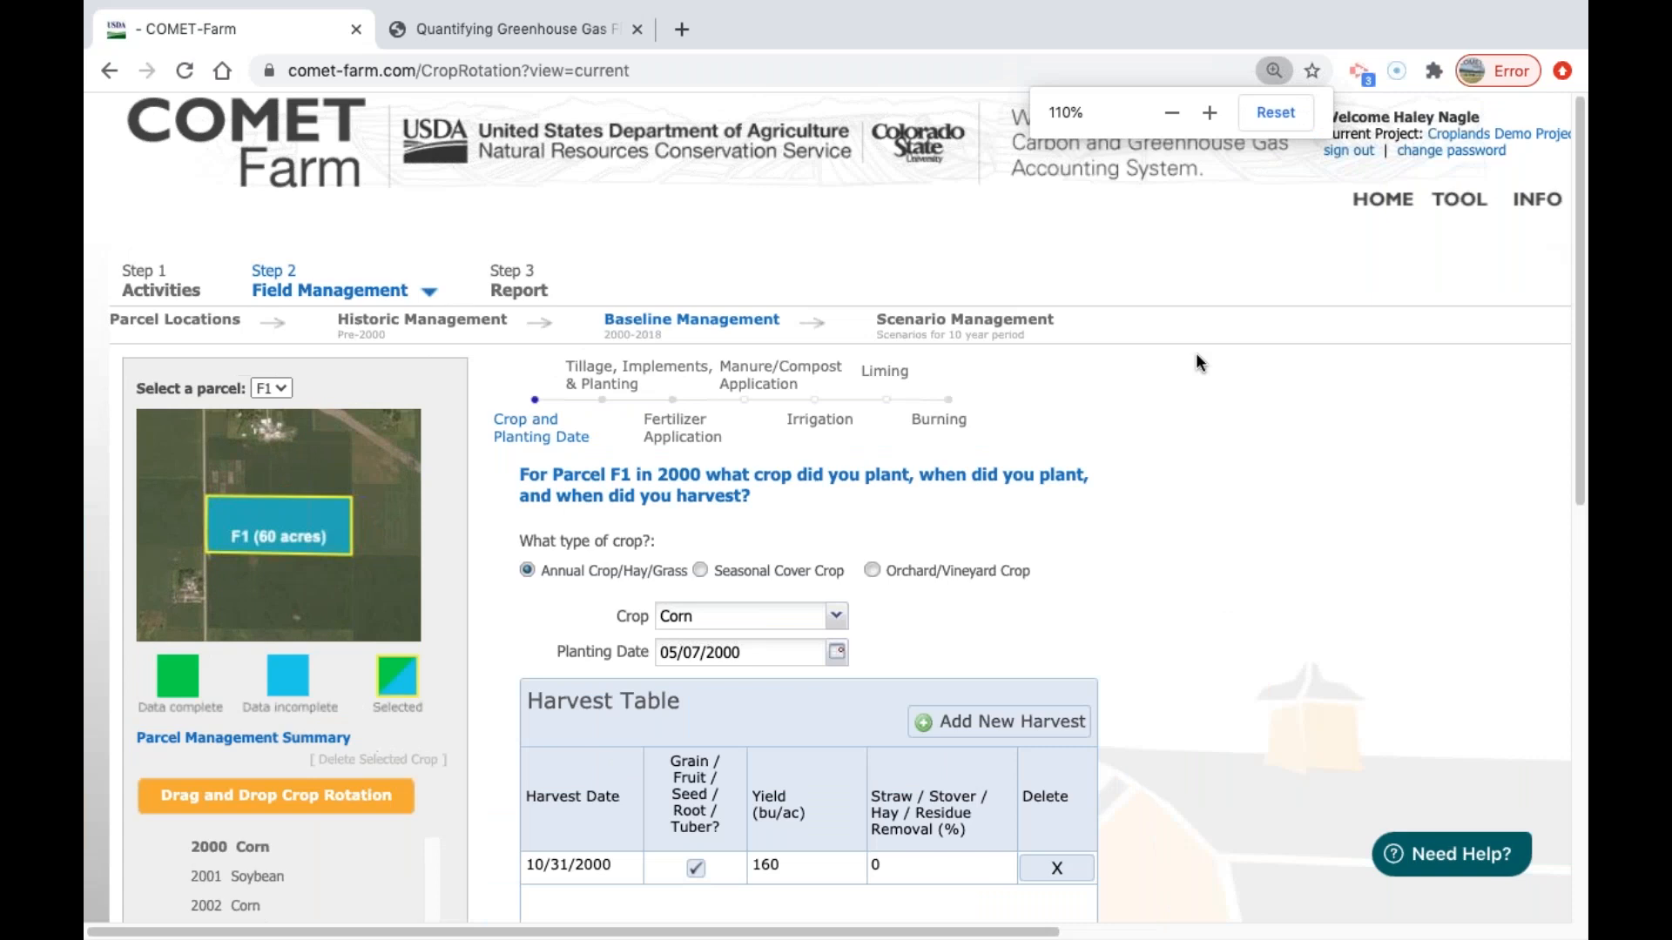
{"action": "key", "text": "ctrl+plus"}
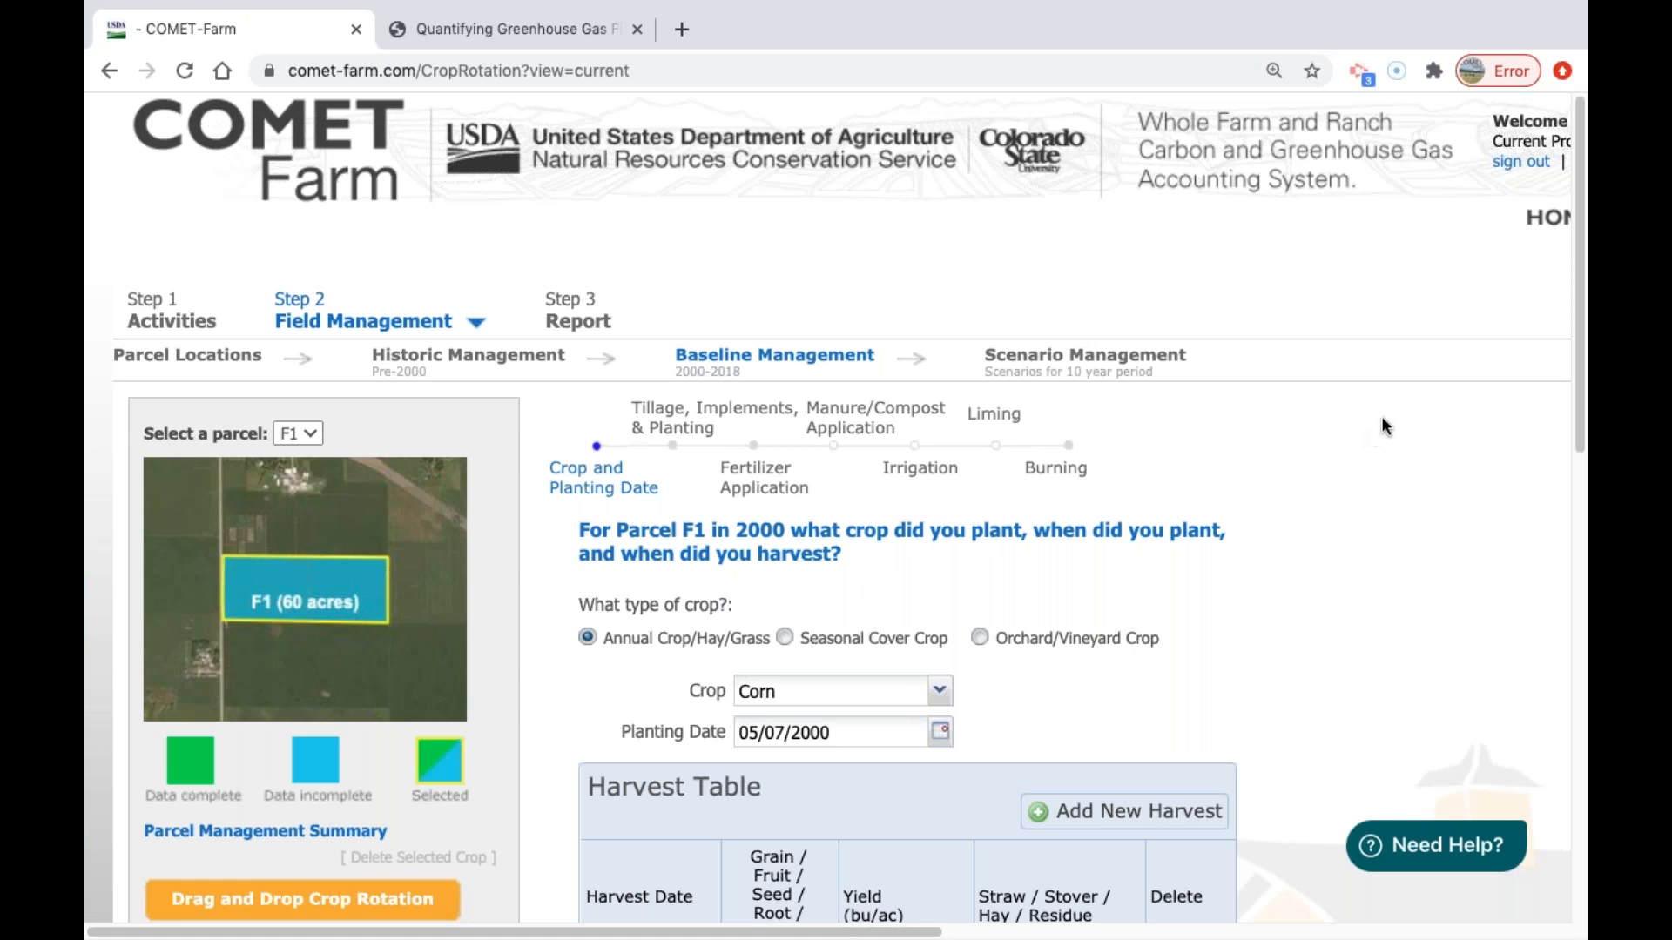
{"action": "left_click_drag", "start_coordinate": [1581, 208], "coordinate": [1559, 256]}
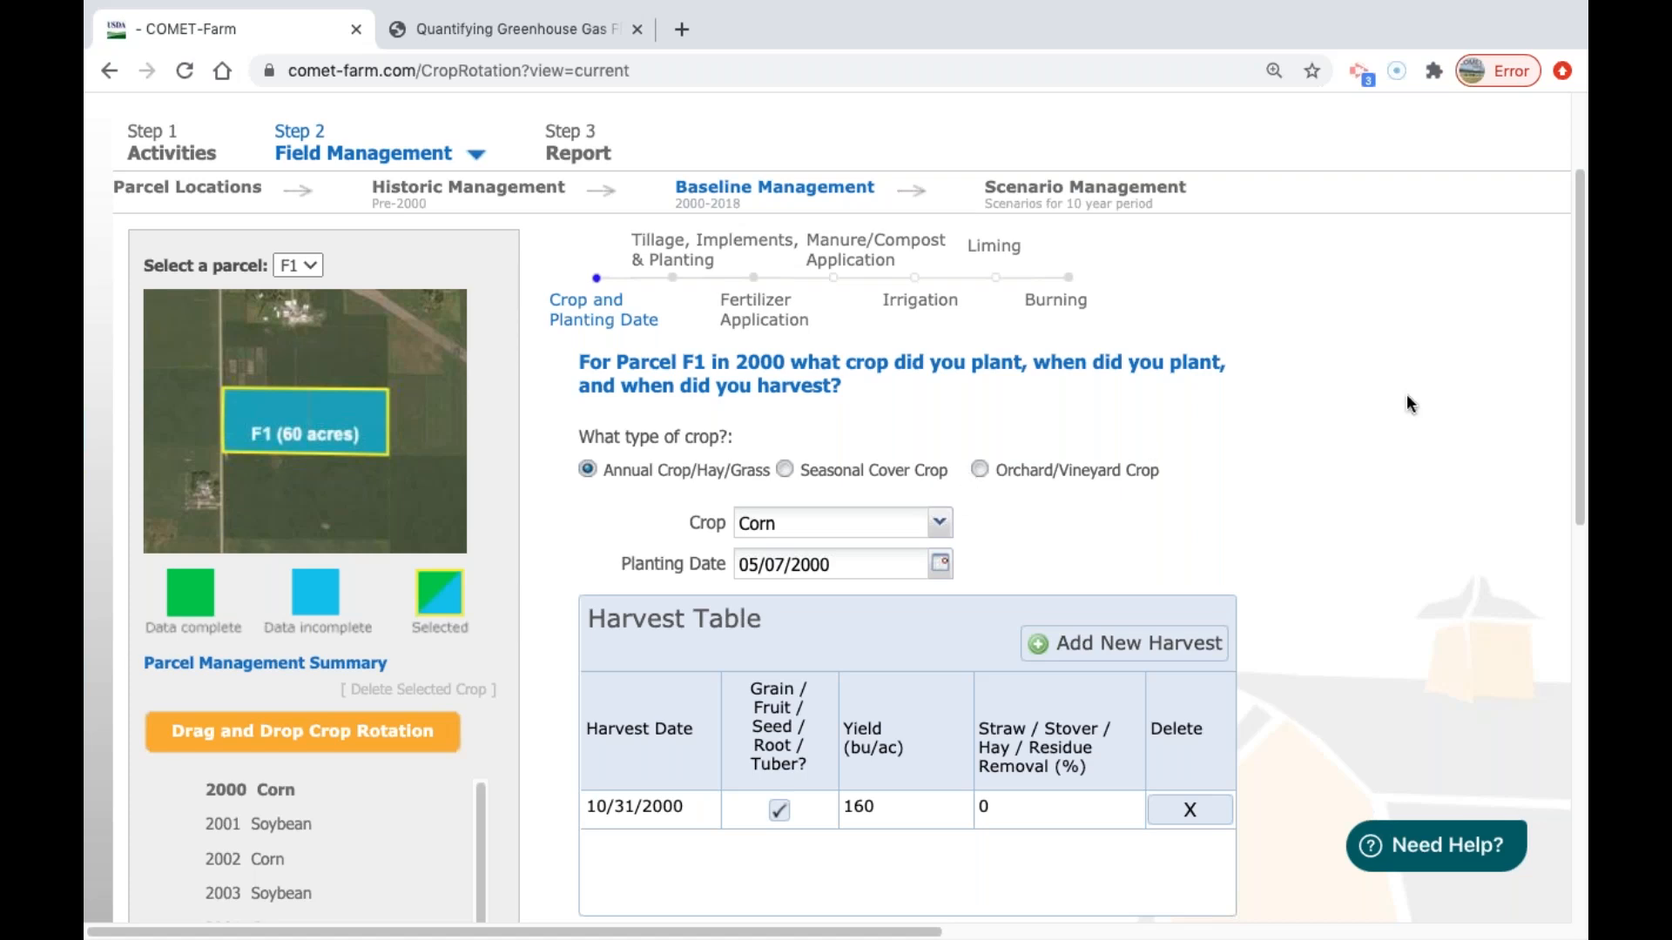
{"action": "mouse_move", "coordinate": [1577, 293]}
{"action": "left_mouse_down"}
{"action": "mouse_move", "coordinate": [1581, 277]}
{"action": "mouse_move", "coordinate": [1574, 289]}
{"action": "left_mouse_up"}
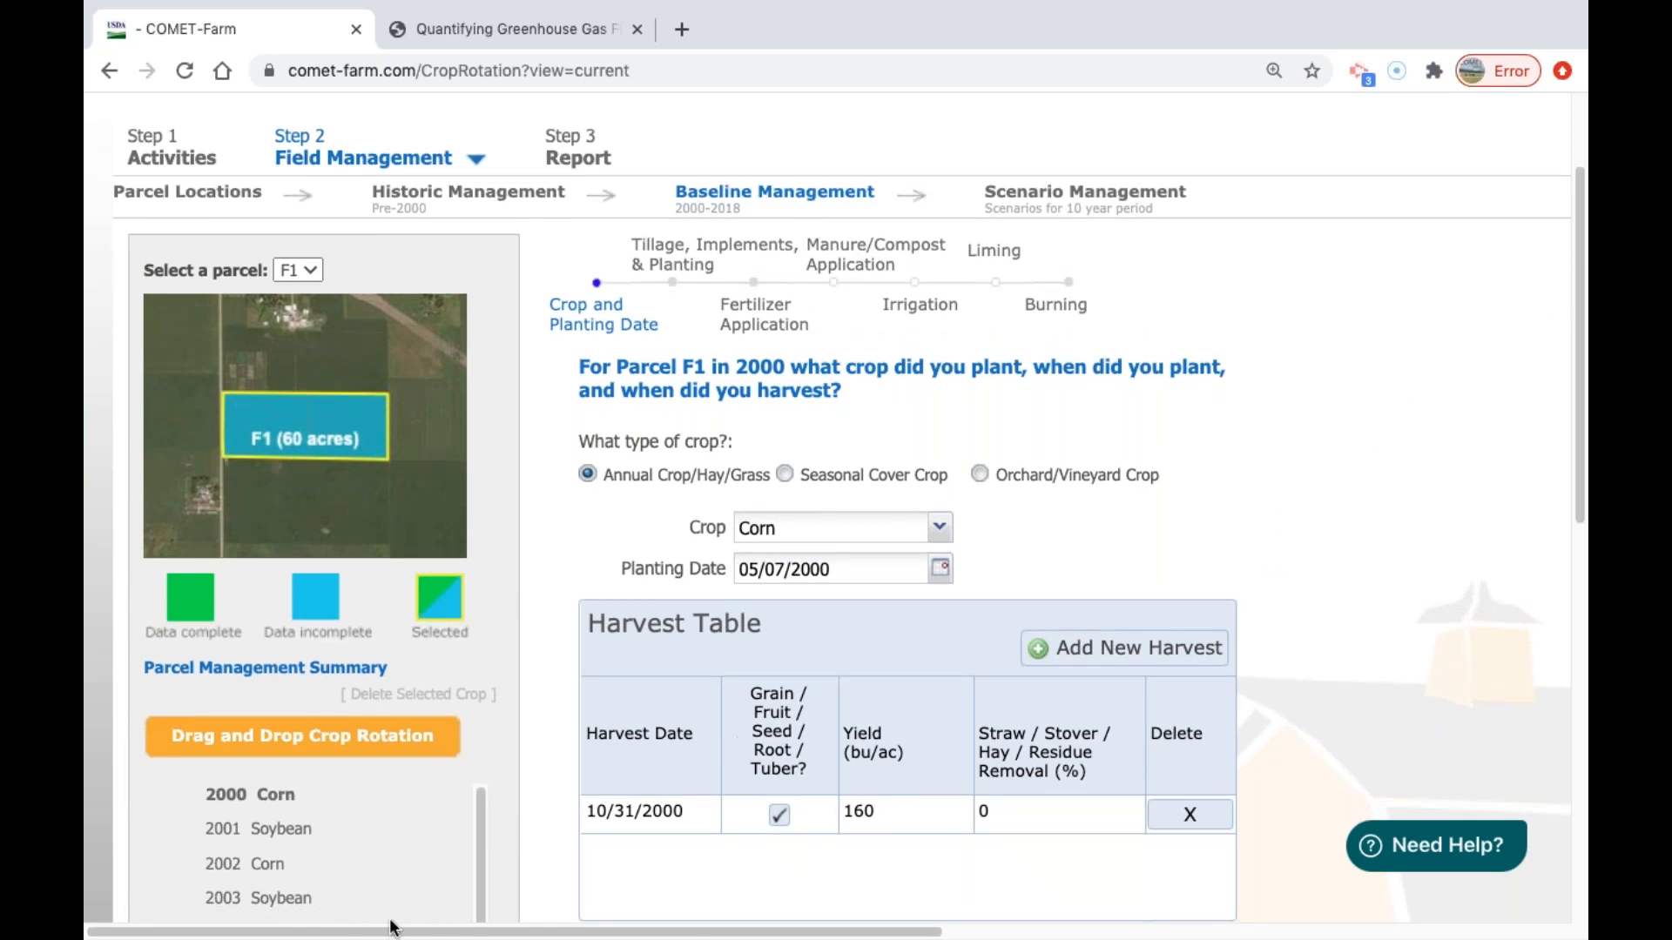
{"action": "scroll", "coordinate": [618, 702], "scroll_direction": "down", "scroll_amount": 3}
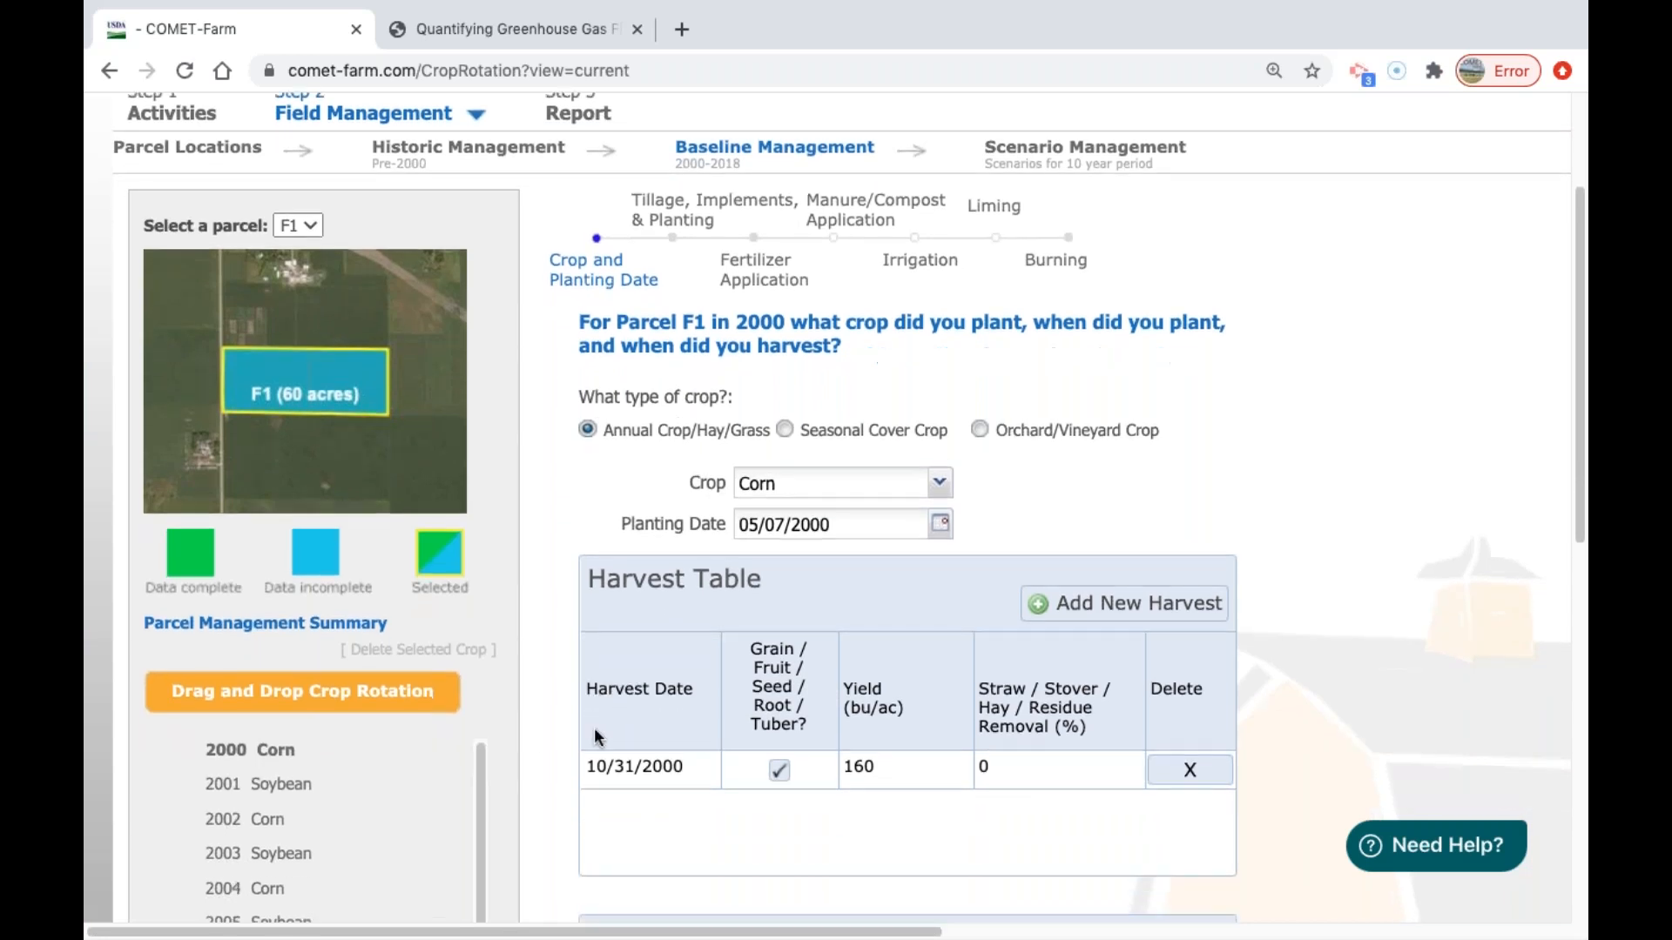
{"action": "scroll", "coordinate": [598, 747], "scroll_direction": "up", "scroll_amount": 4}
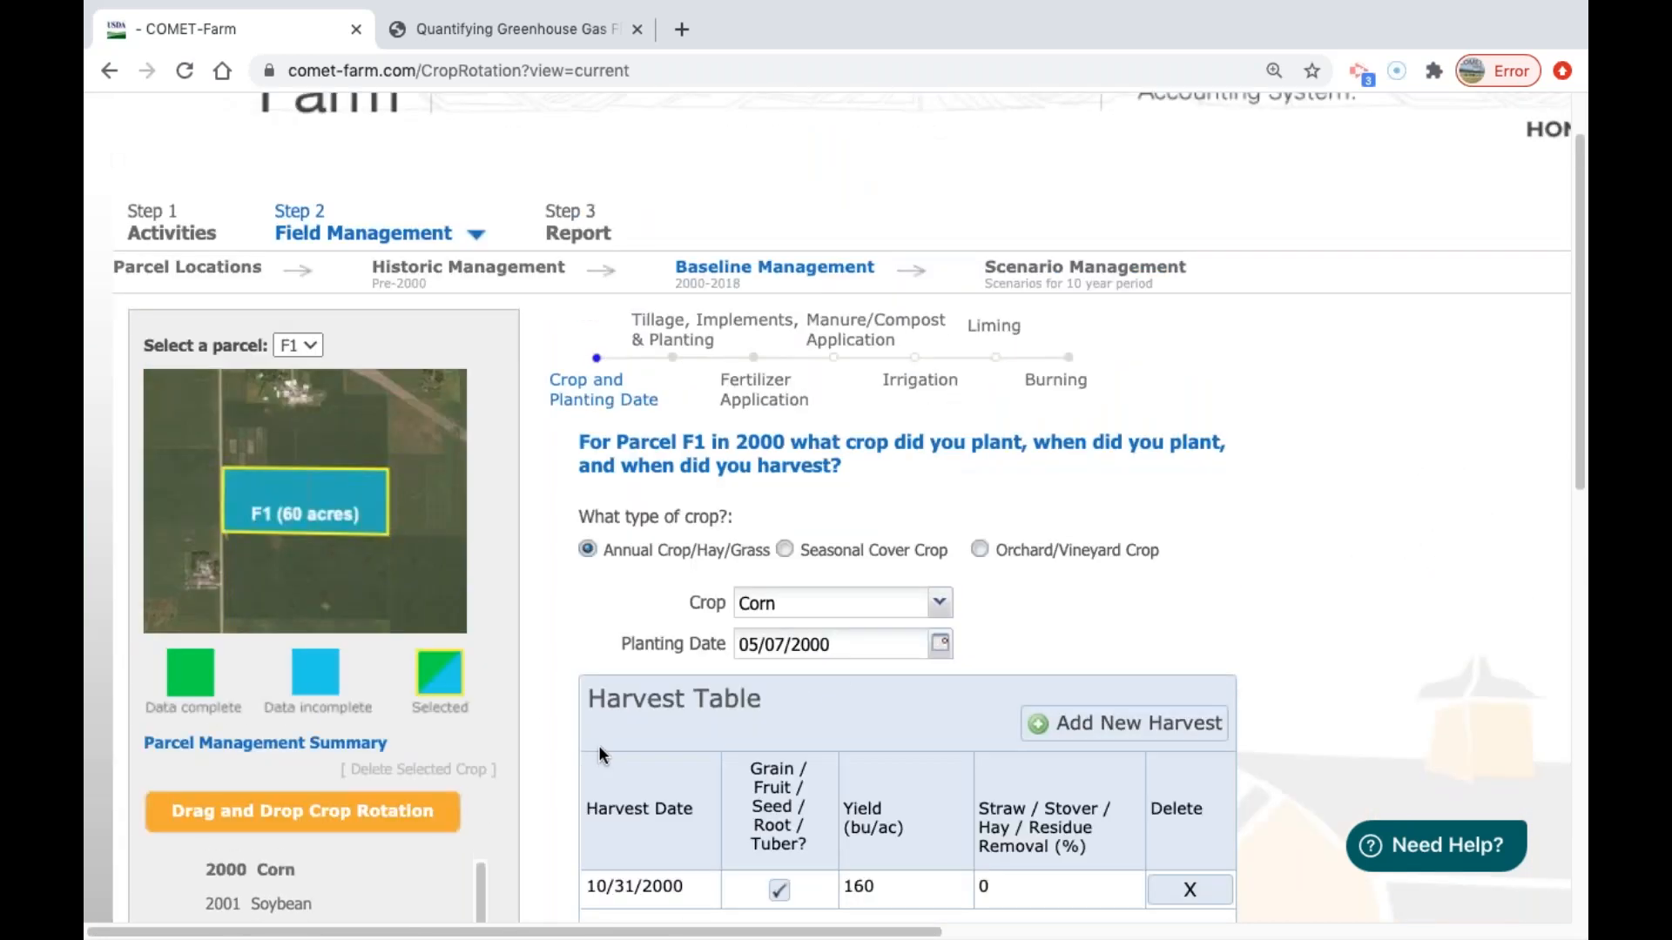
Start a crop rotation template for parcel F1 with Corn and Soybean, and set both crops as non-irrigated.
{"action": "left_click", "coordinate": [255, 814]}
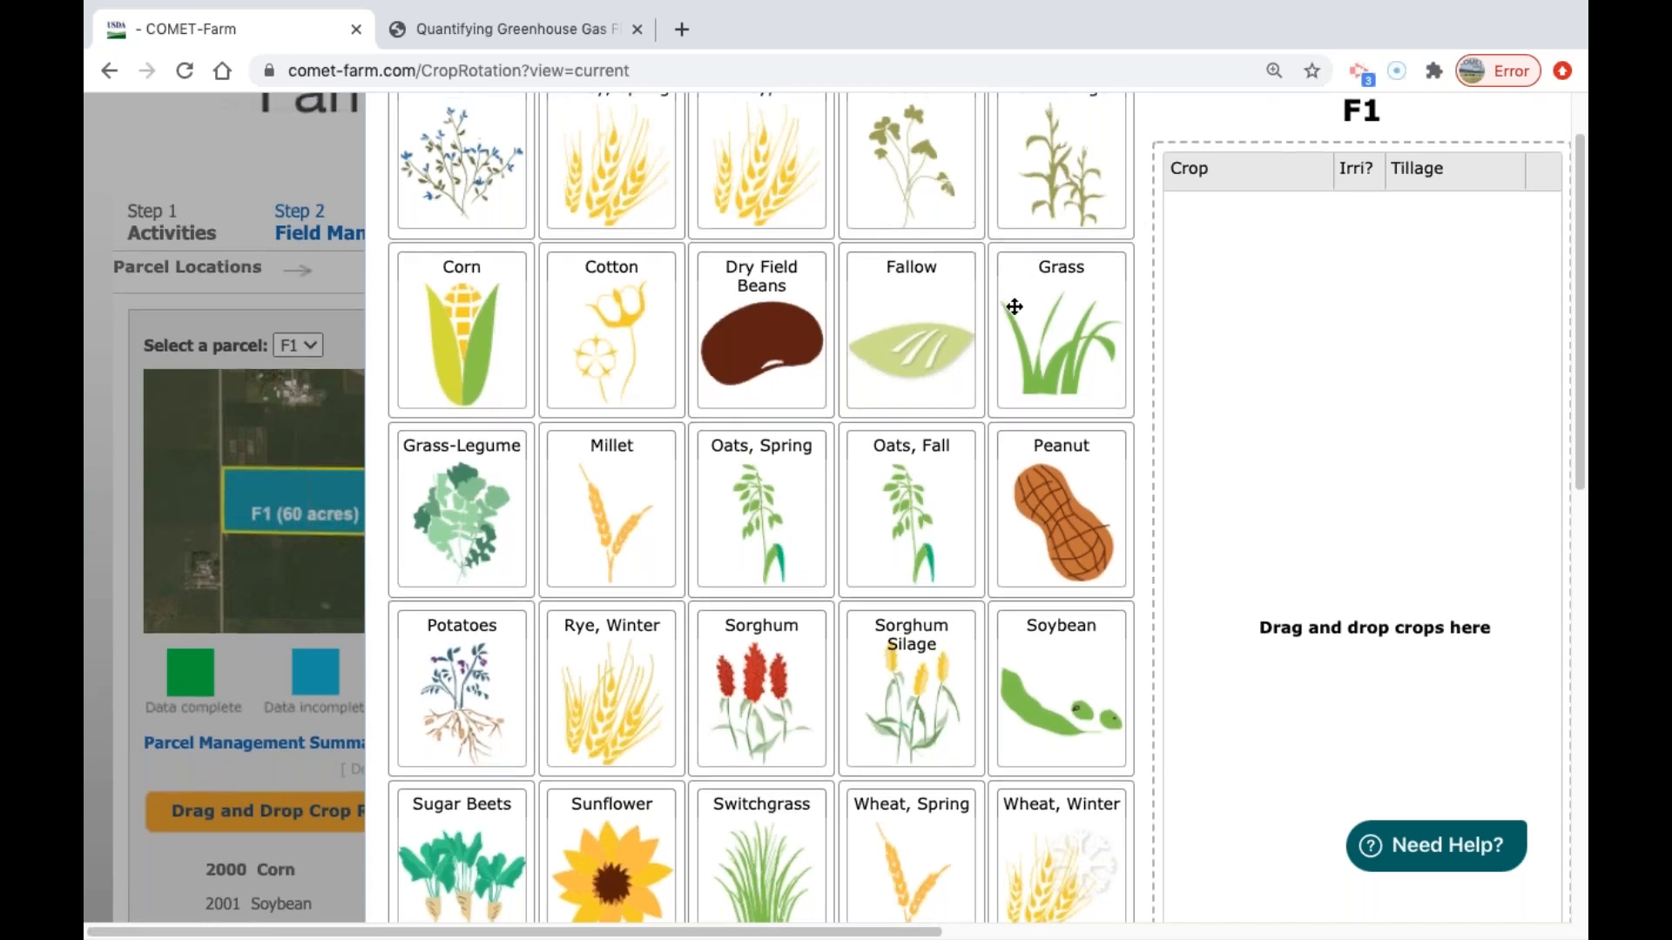
{"action": "scroll", "coordinate": [1024, 273], "scroll_direction": "up", "scroll_amount": 1}
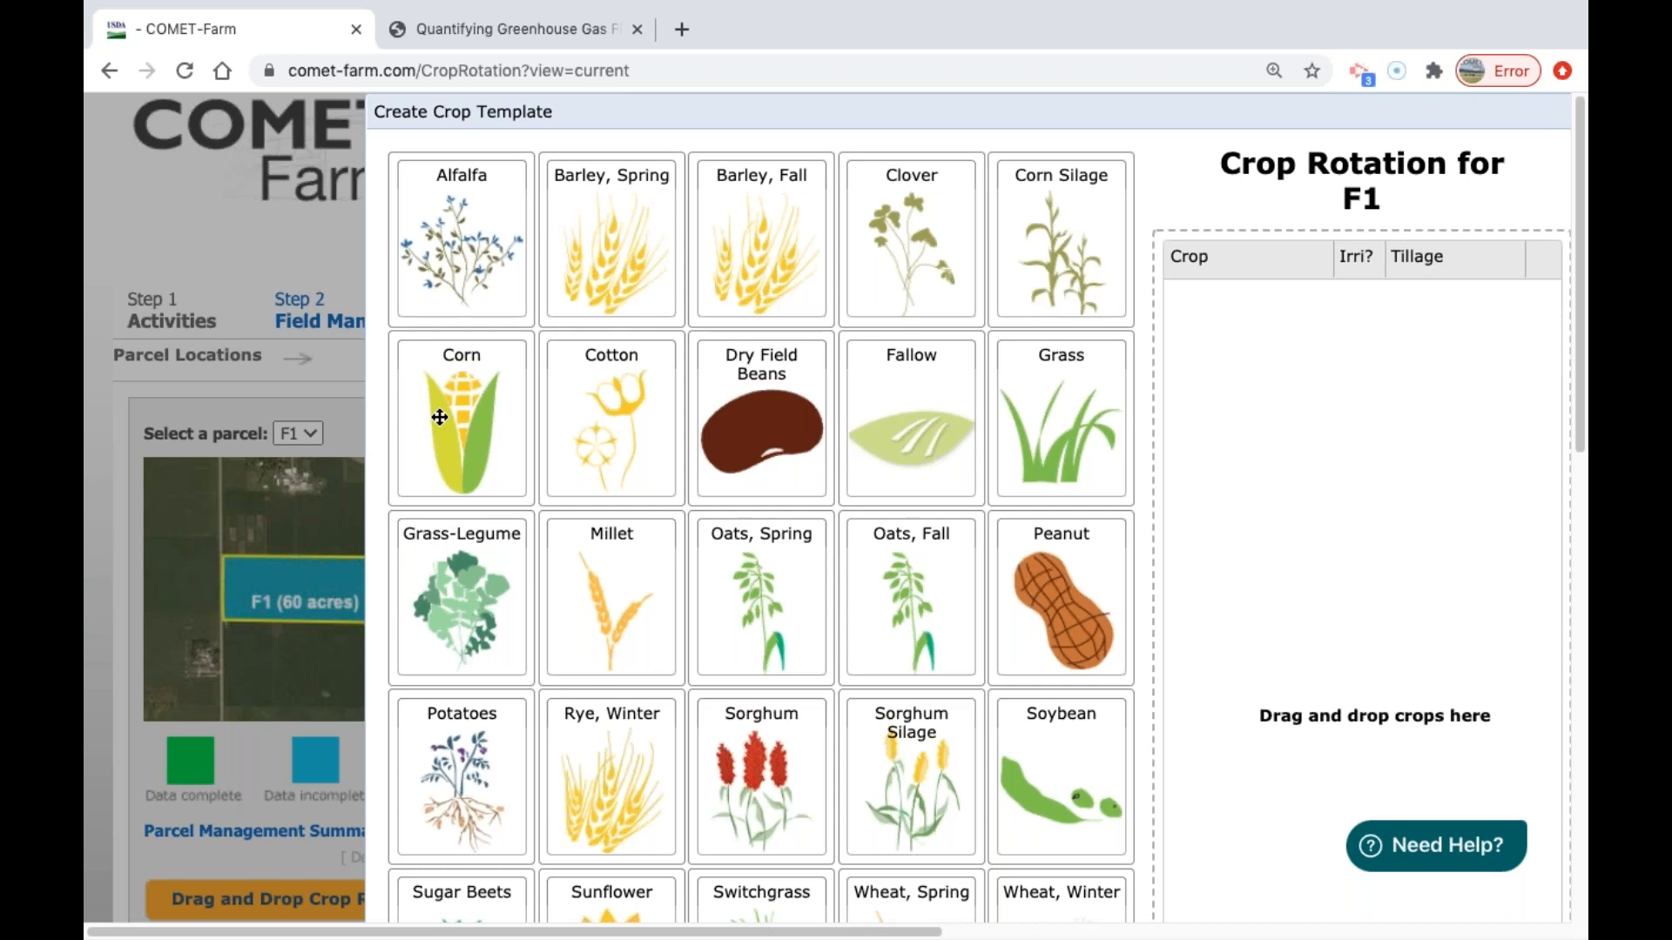
{"action": "left_click_drag", "start_coordinate": [487, 384], "coordinate": [1230, 346]}
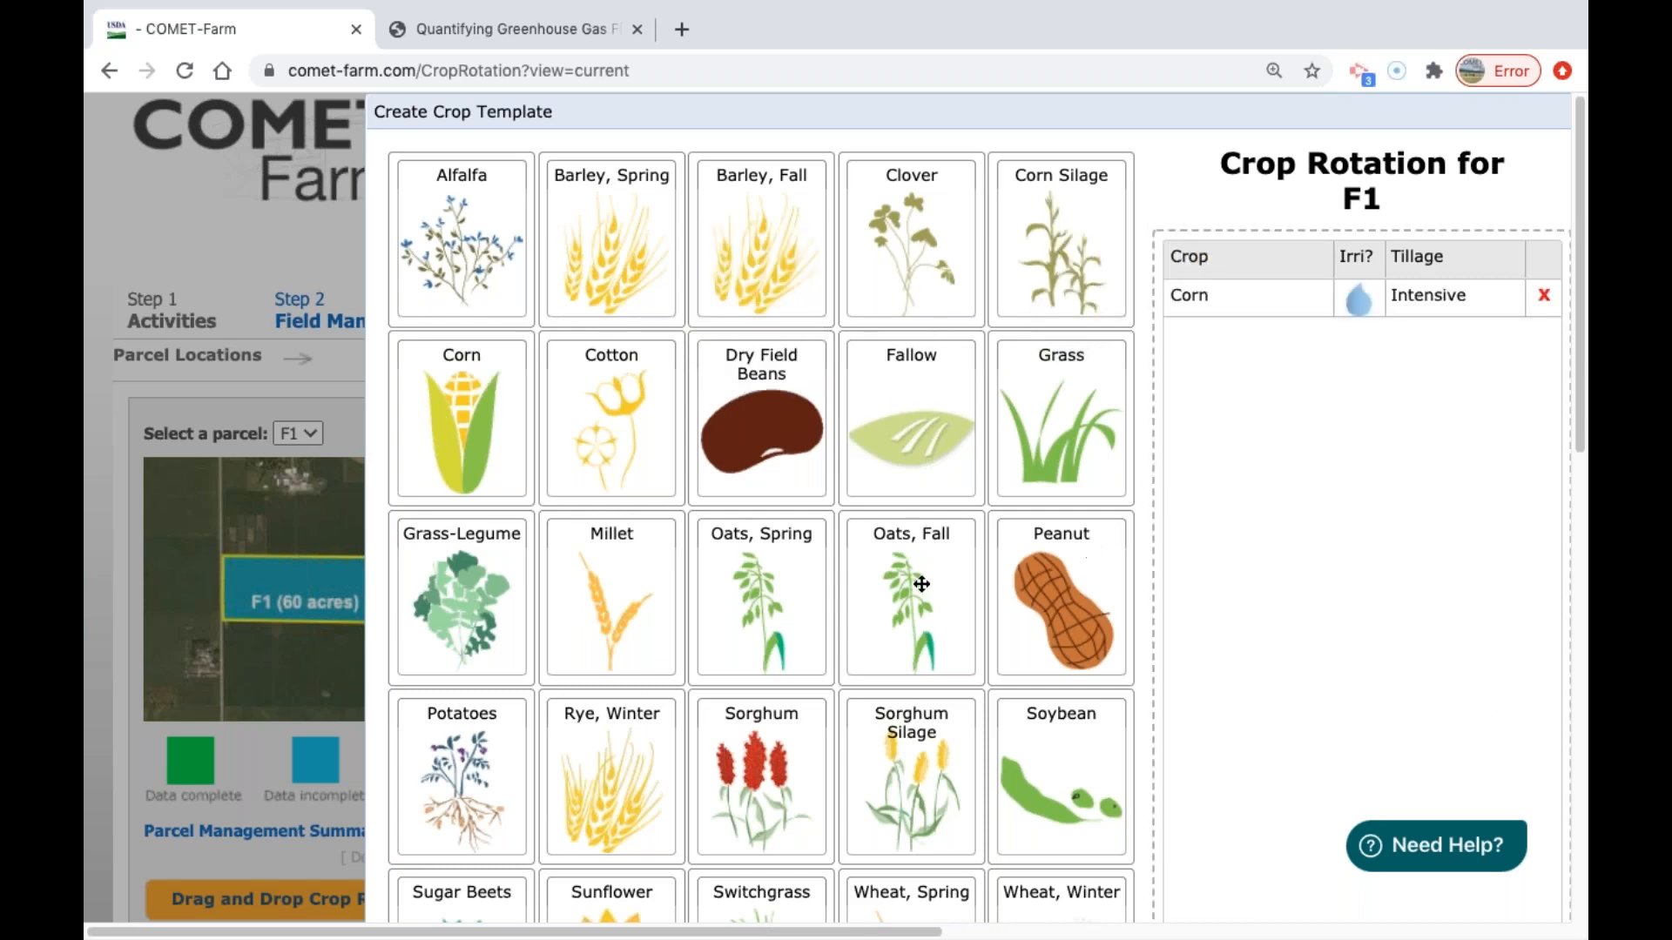
{"action": "left_click_drag", "start_coordinate": [1056, 783], "coordinate": [1371, 350]}
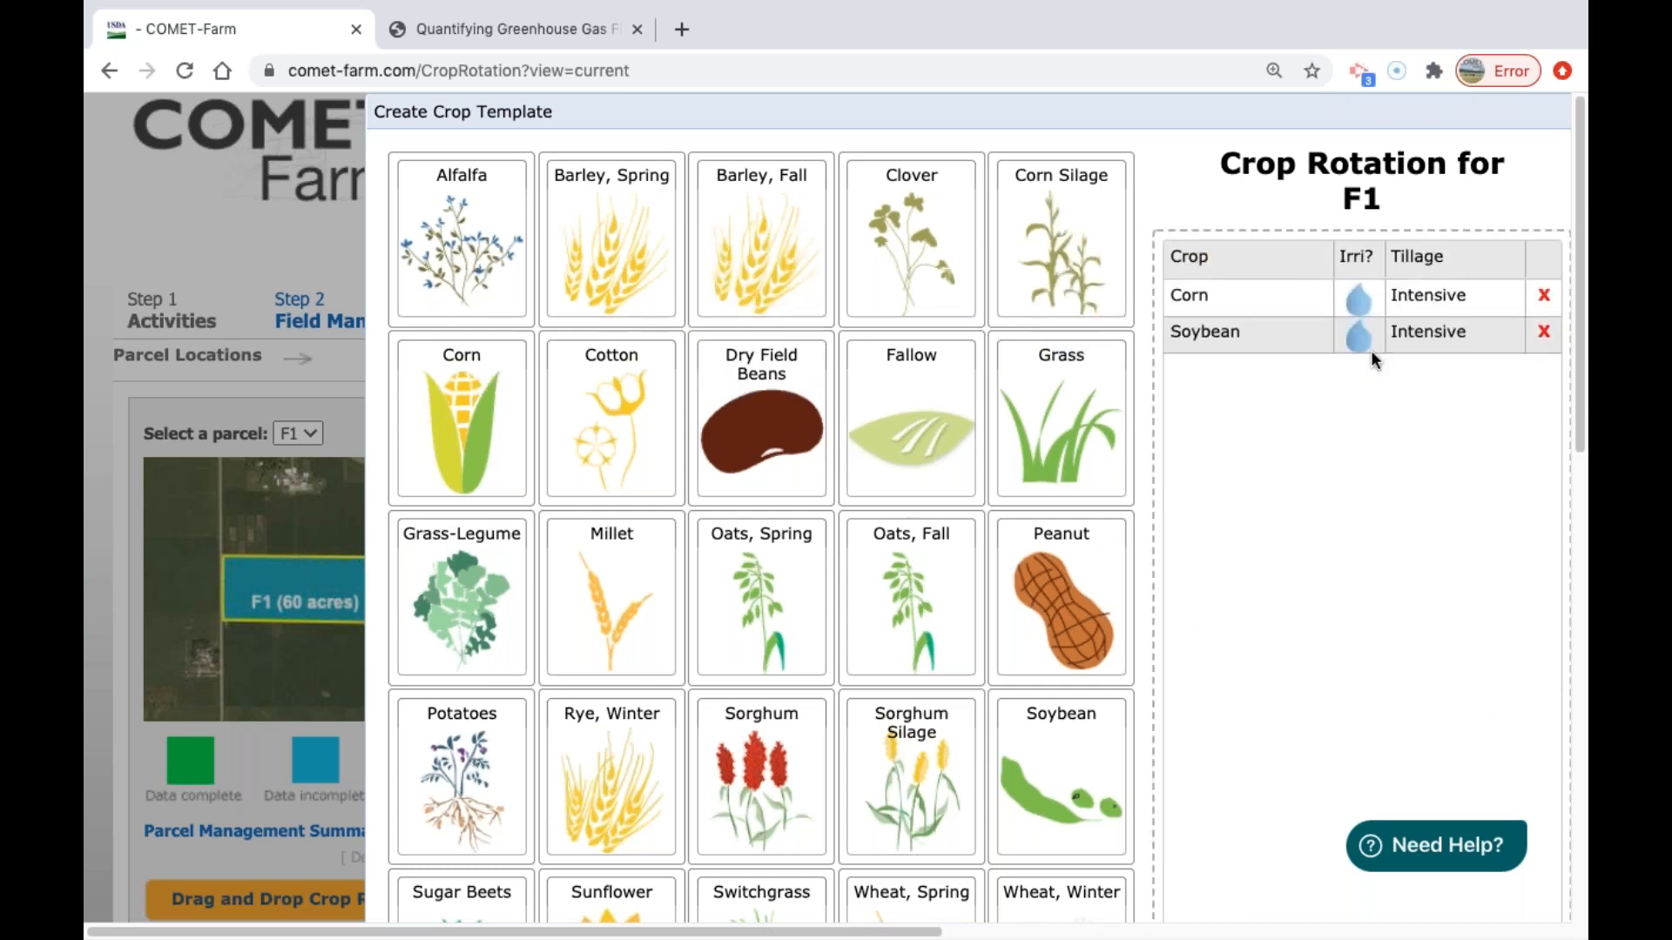
{"action": "left_click", "coordinate": [1363, 305]}
{"action": "left_click", "coordinate": [1356, 343]}
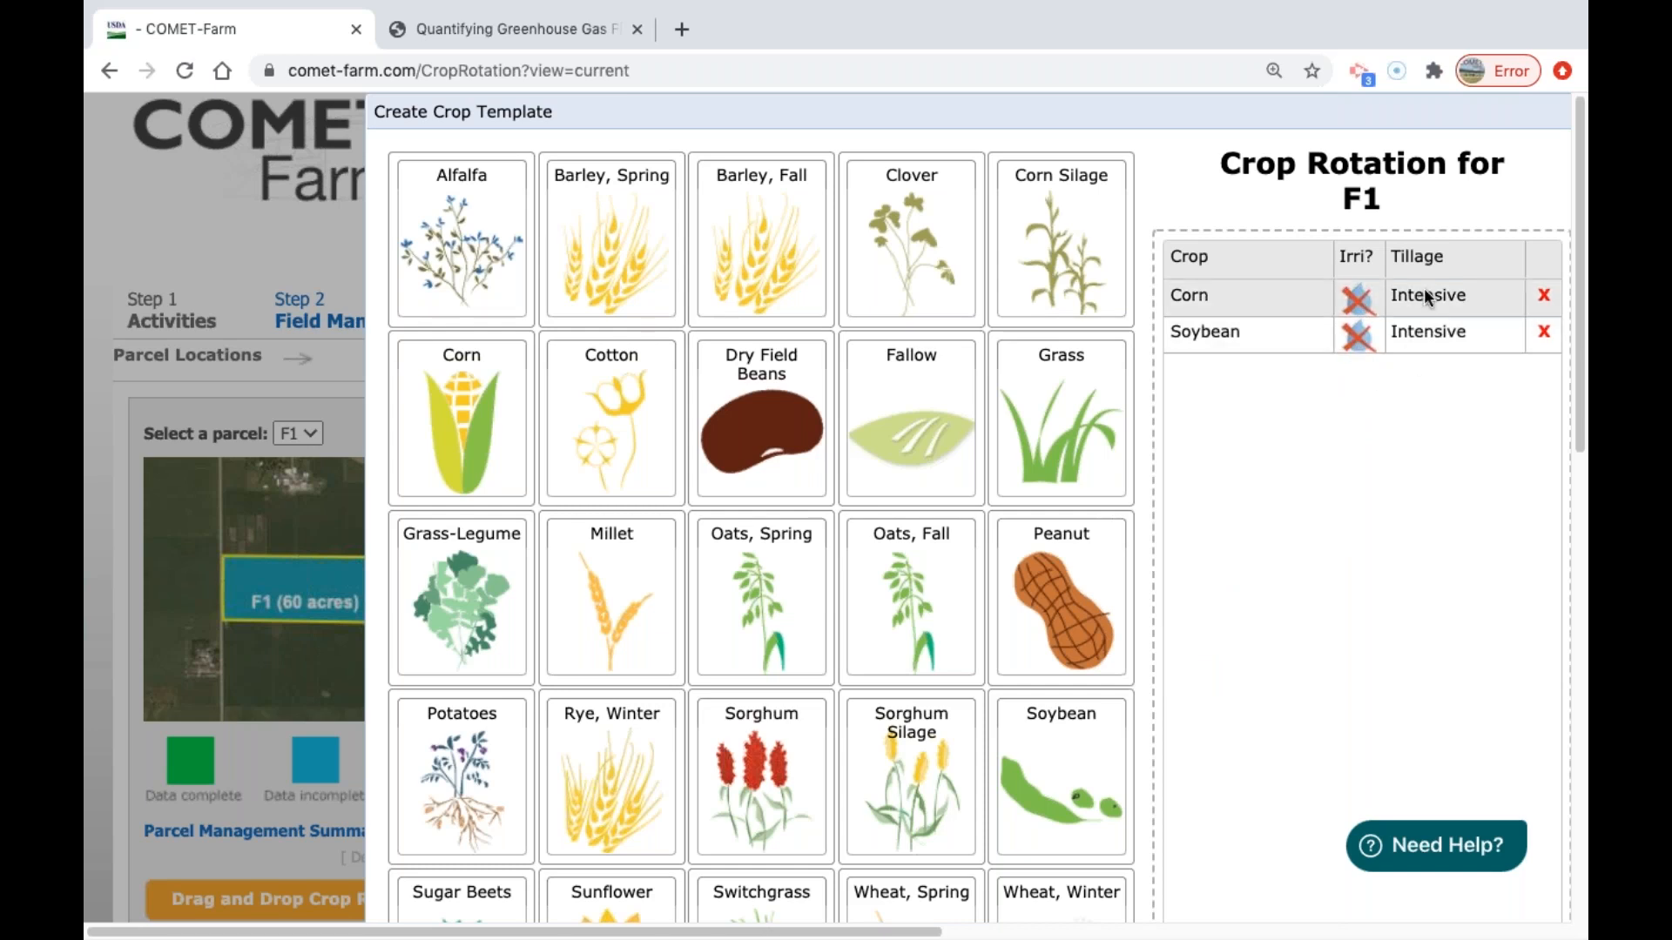
Look through the tillage options for the rotation's crops and cancel the crop template without creating the rotation.
{"action": "left_click", "coordinate": [1441, 340]}
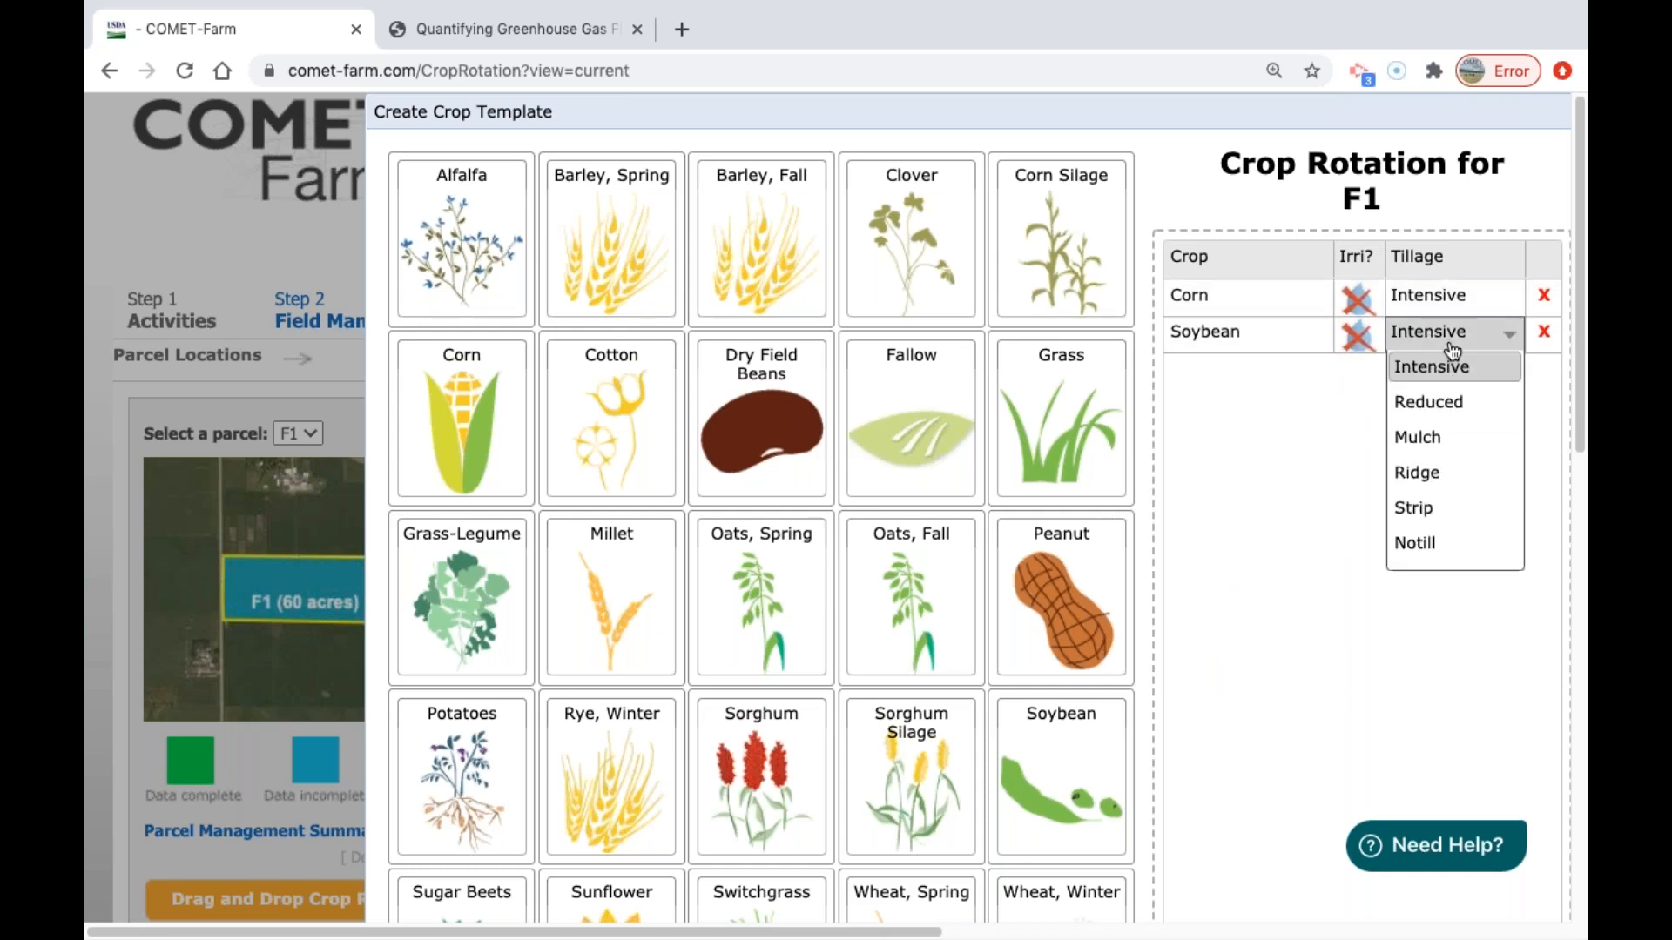
{"action": "left_click", "coordinate": [1482, 300]}
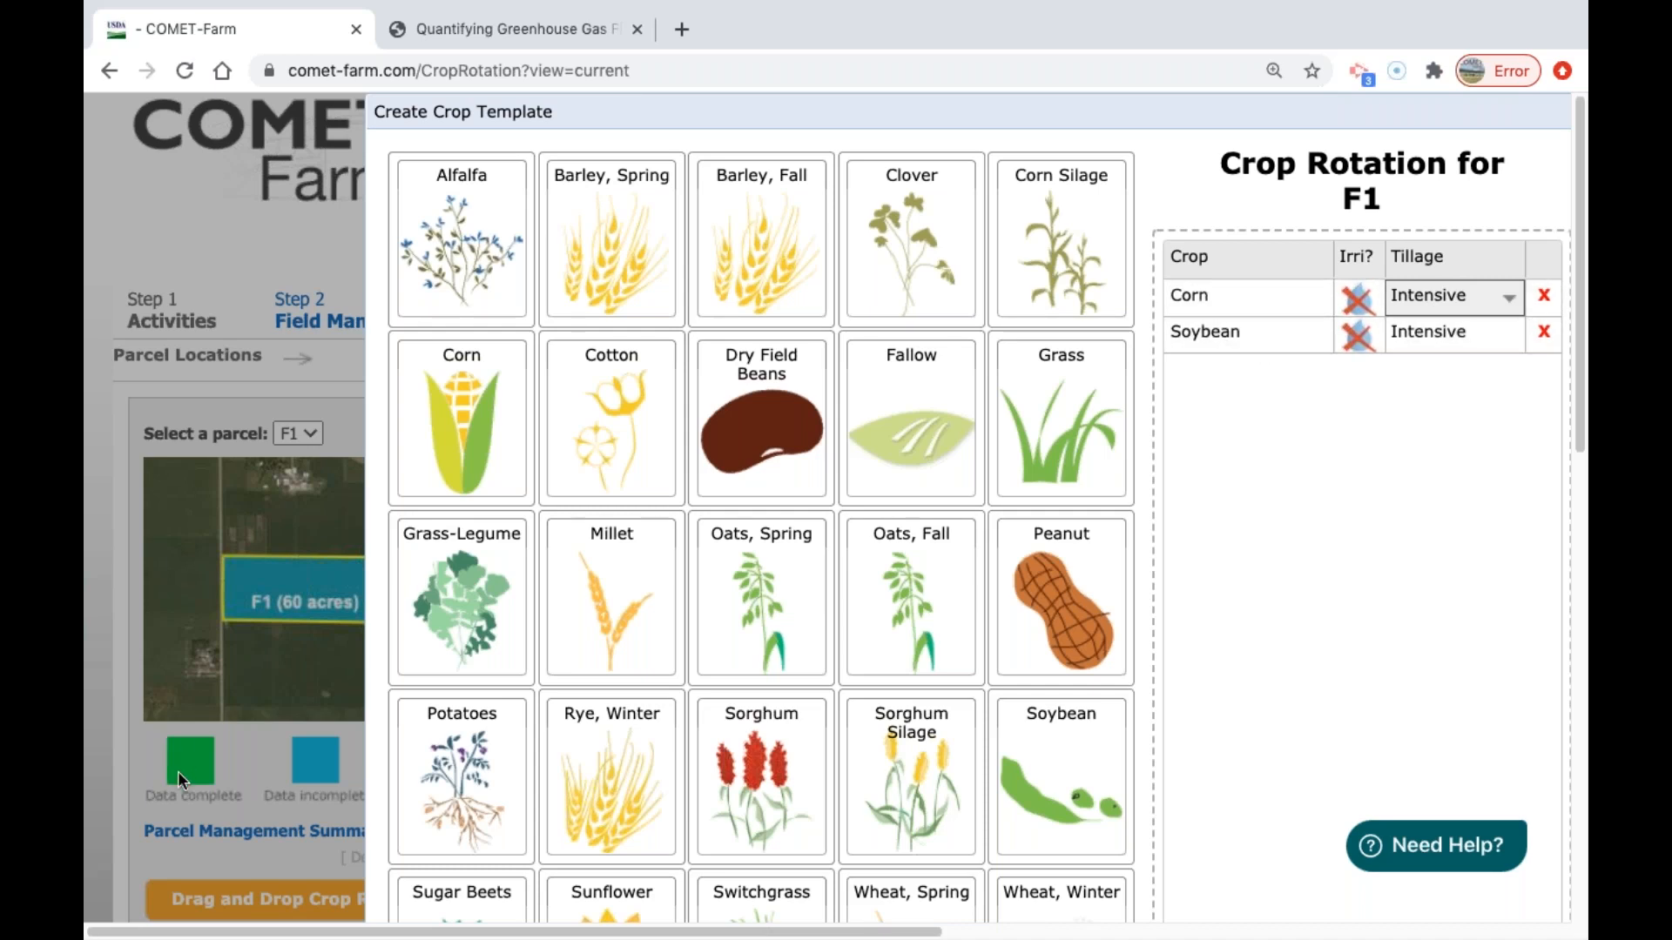
{"action": "scroll", "coordinate": [1367, 558], "scroll_direction": "down", "scroll_amount": 1}
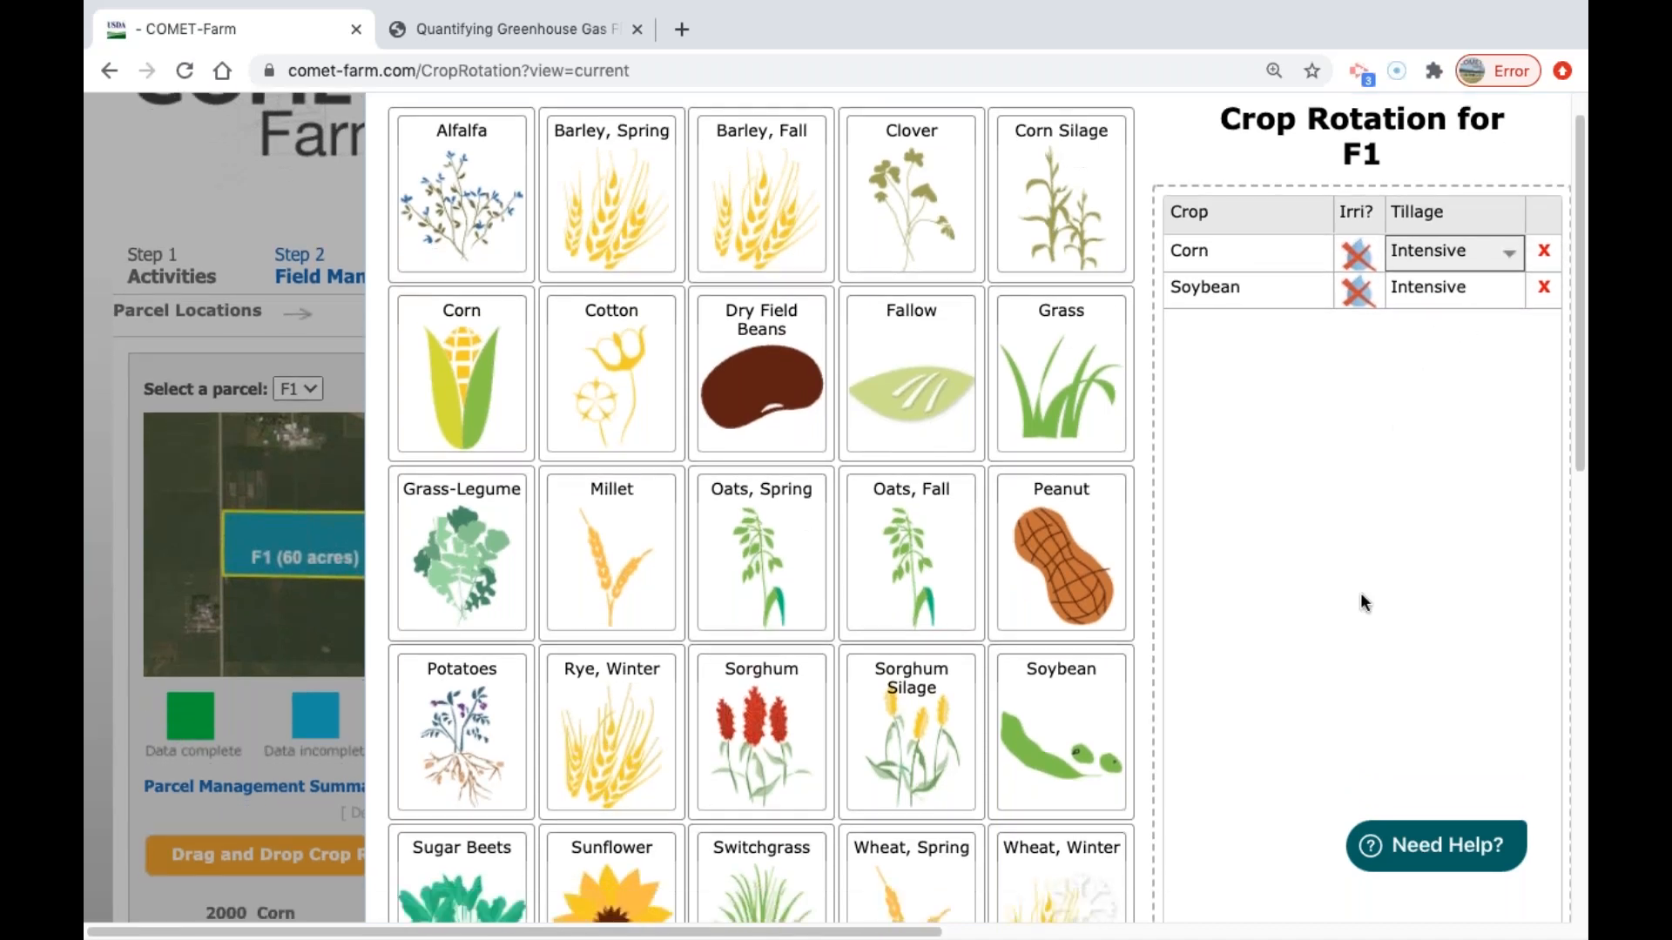
{"action": "scroll", "coordinate": [1360, 592], "scroll_direction": "down", "scroll_amount": 10}
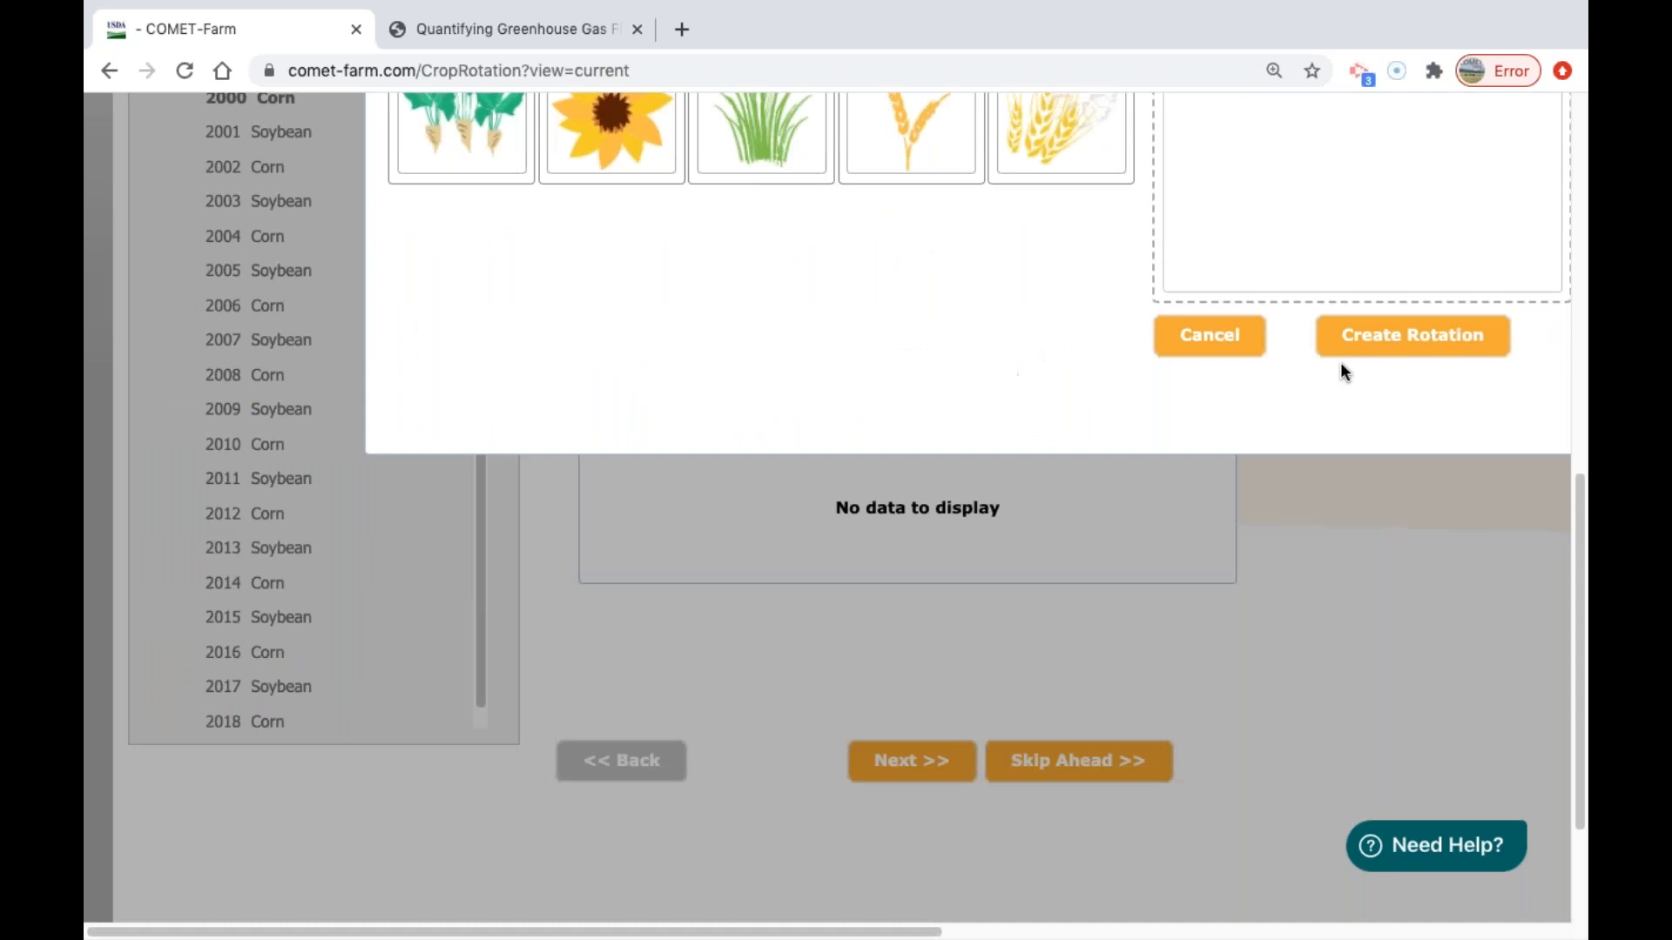
{"action": "left_click", "coordinate": [1209, 337]}
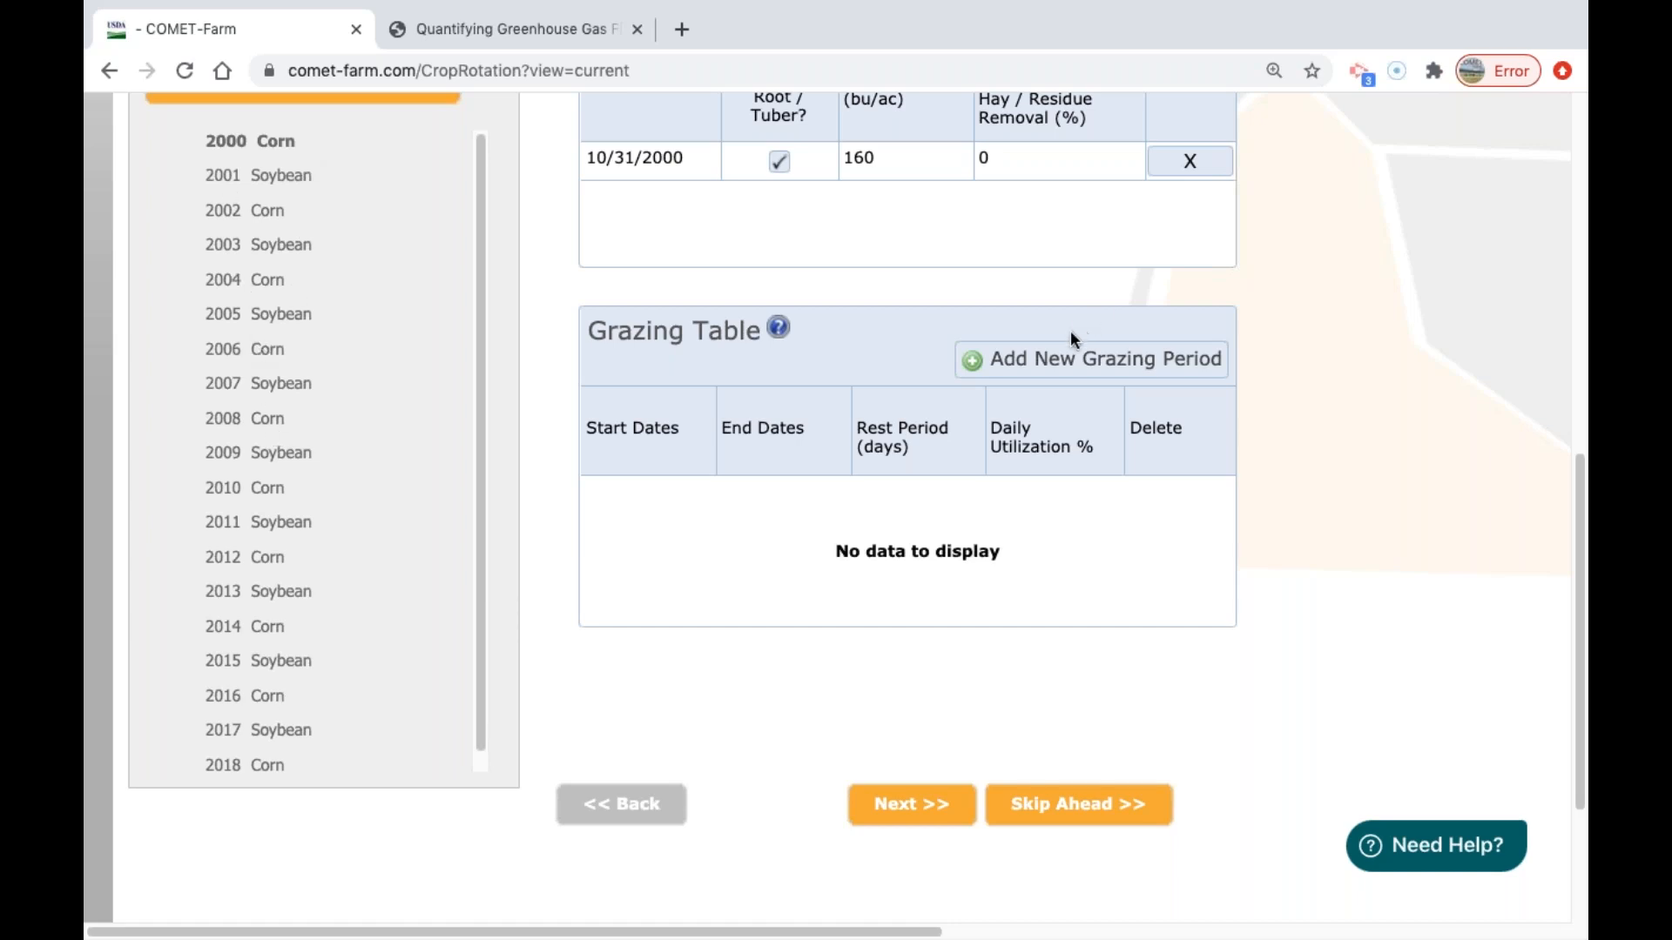
Reopen the crop rotation template for parcel F1 and add Grass to the rotation.
{"action": "scroll", "coordinate": [586, 373], "scroll_direction": "up", "scroll_amount": 2}
{"action": "left_click", "coordinate": [396, 166]}
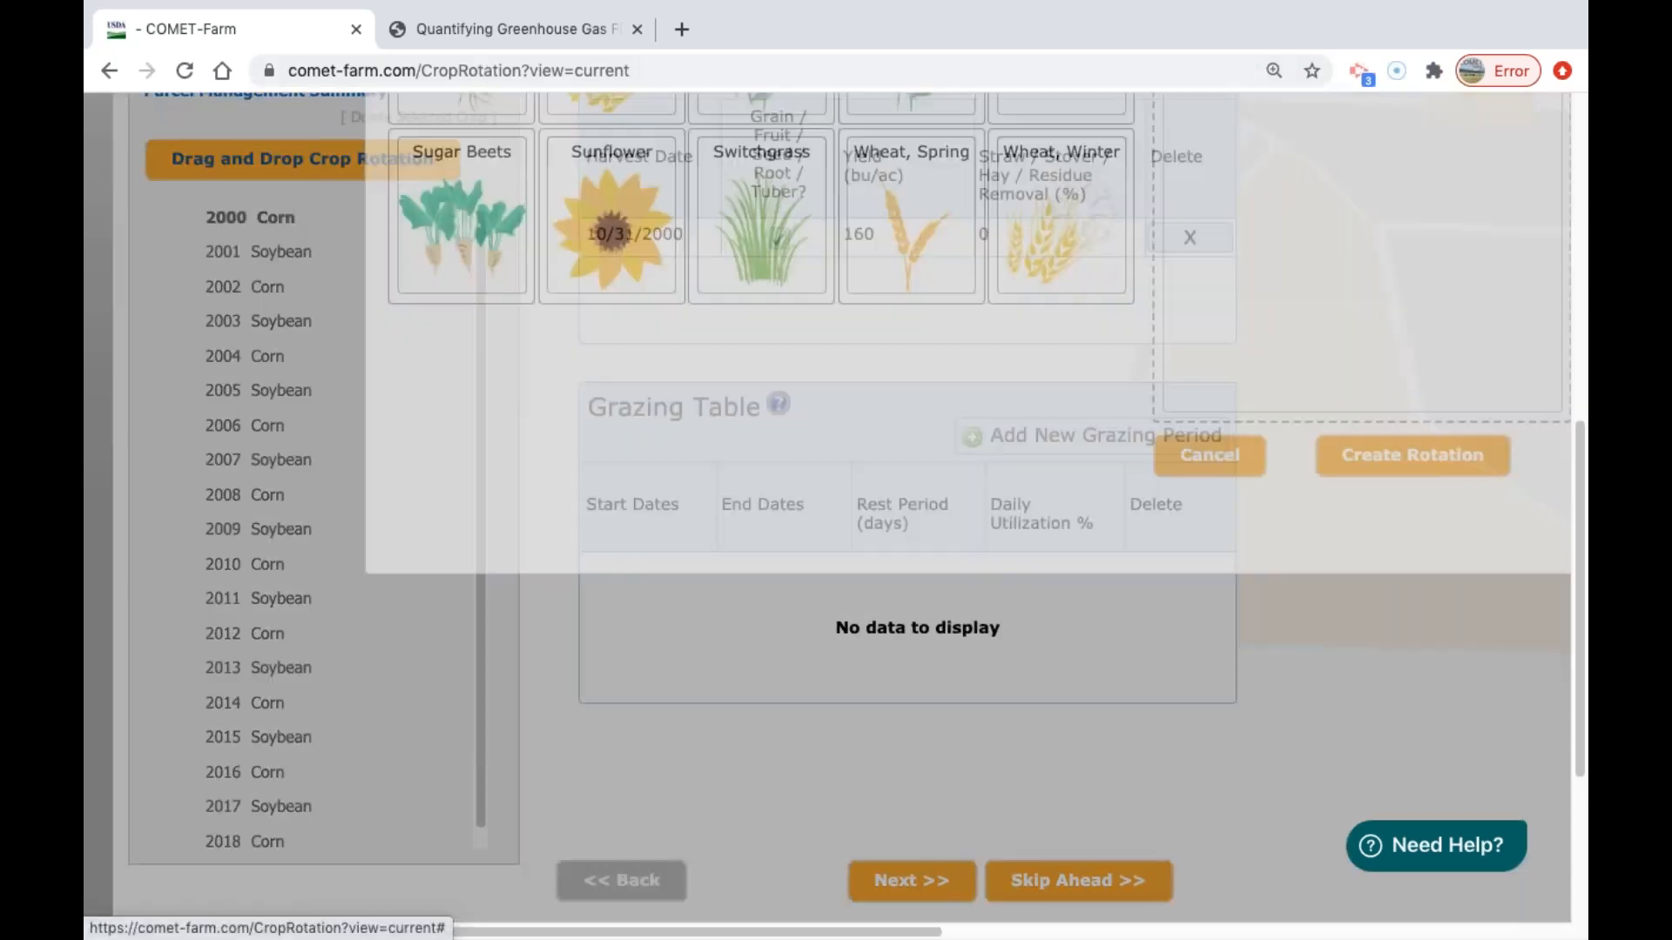
{"action": "scroll", "coordinate": [1213, 317], "scroll_direction": "up", "scroll_amount": 5}
{"action": "left_click_drag", "start_coordinate": [1060, 323], "coordinate": [1430, 367]}
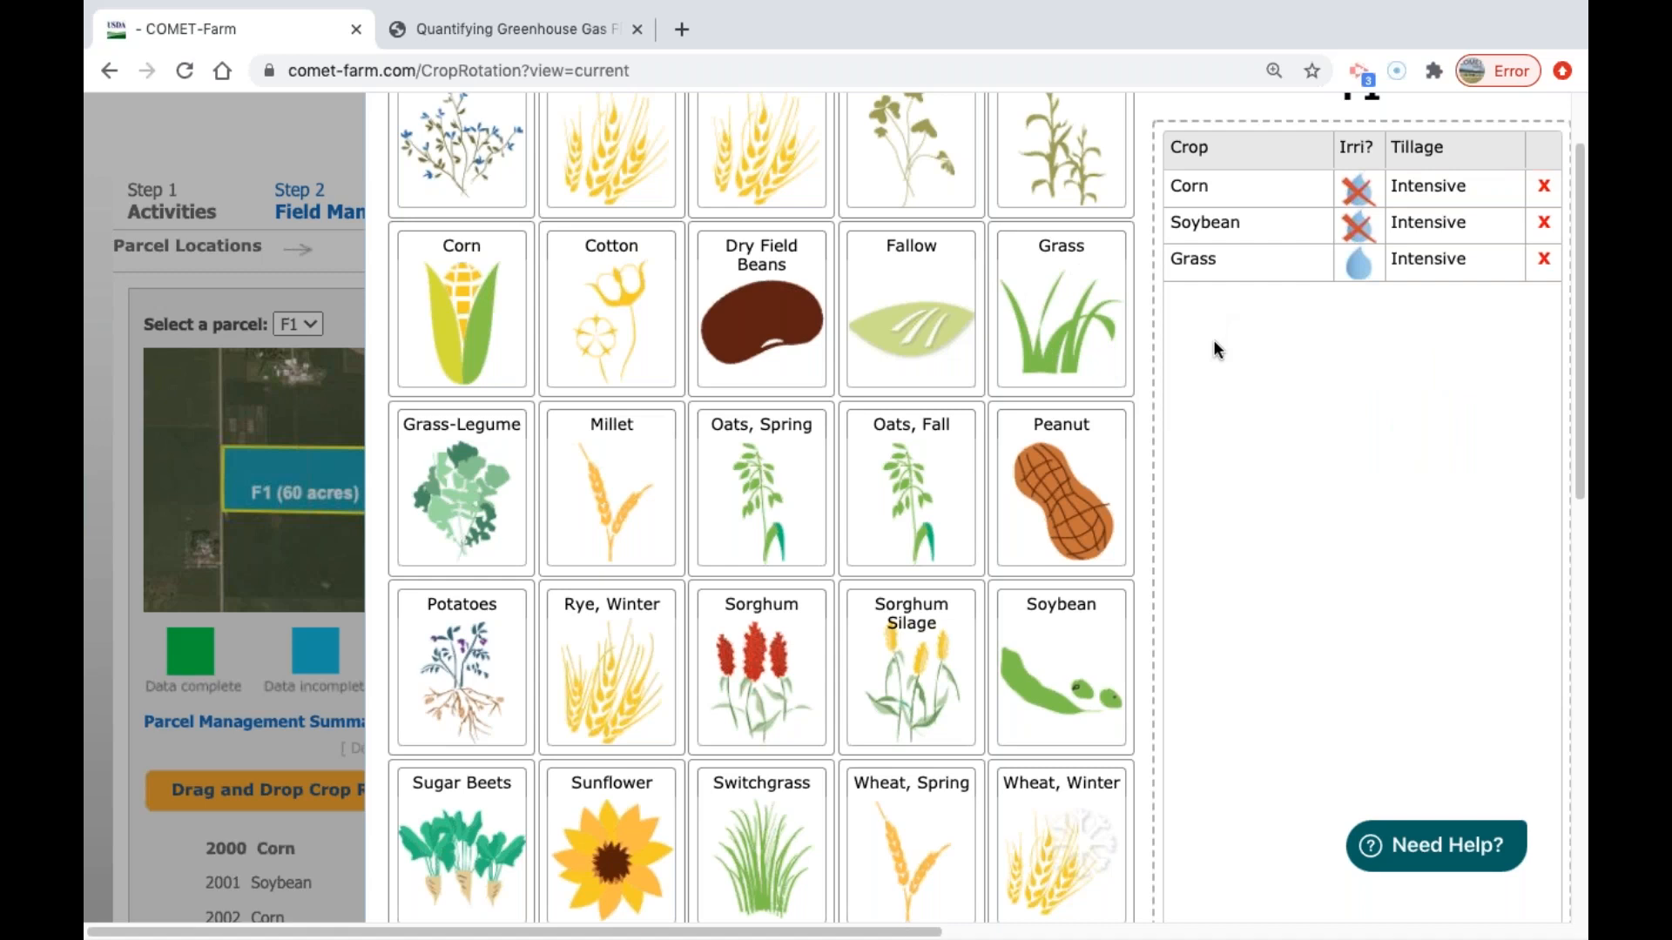
Remove Grass, Soybean and Corn from parcel F1's rotation and cancel the crop template.
{"action": "scroll", "coordinate": [1207, 355], "scroll_direction": "down", "scroll_amount": 3}
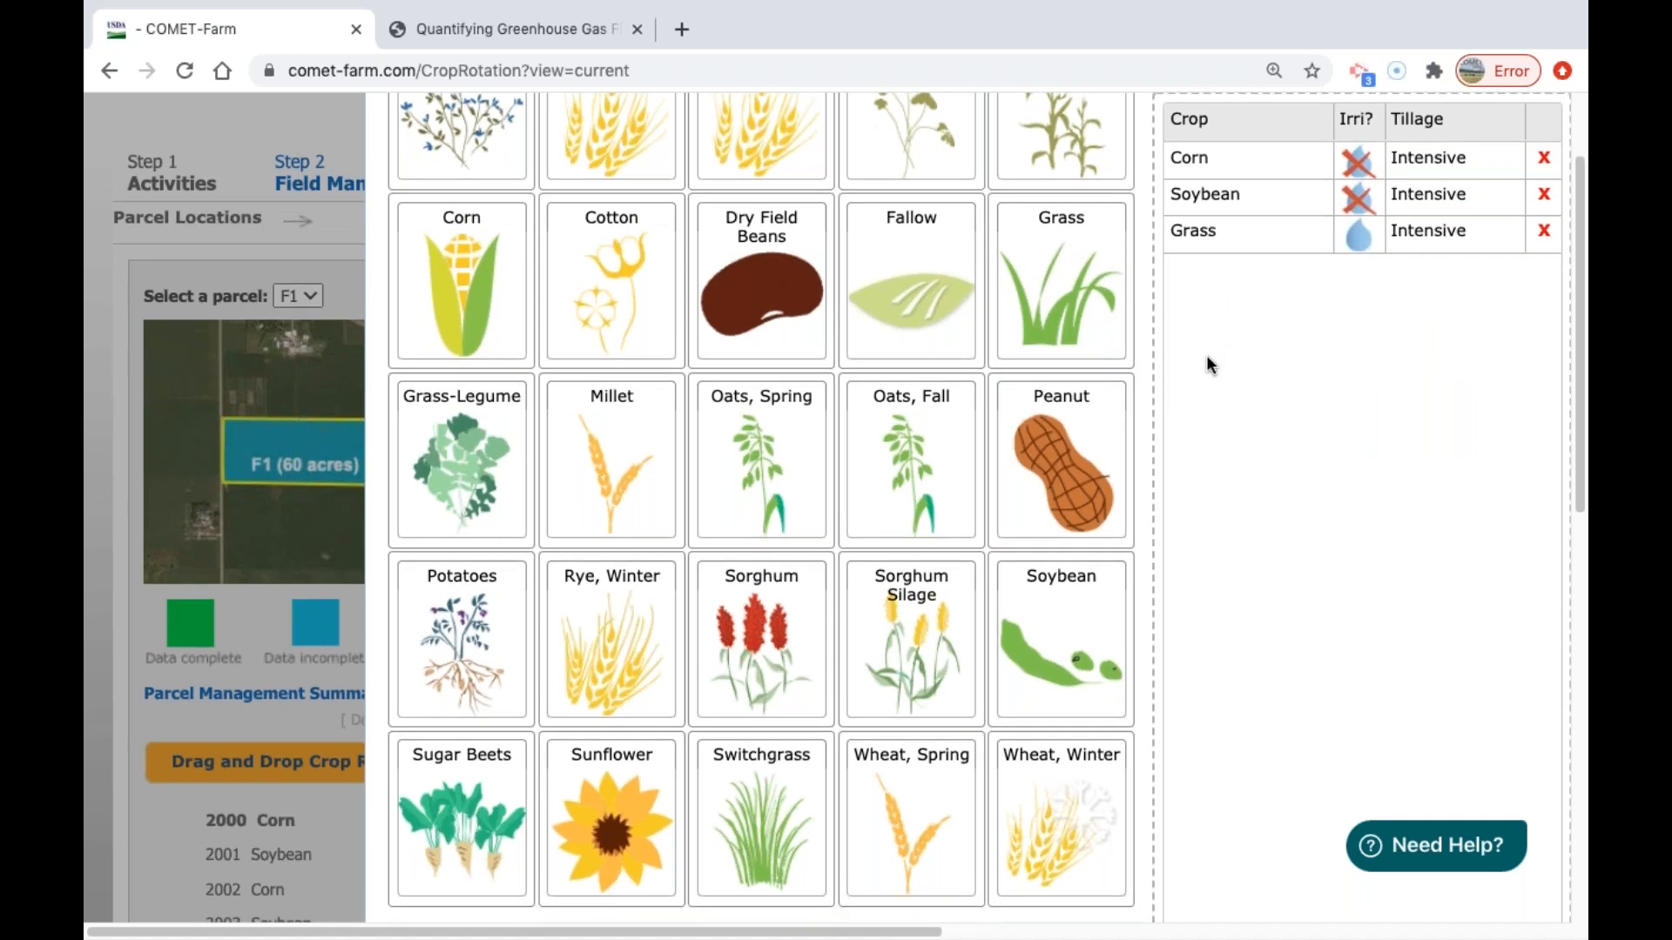
{"action": "right_click", "coordinate": [1206, 362]}
{"action": "left_click", "coordinate": [1480, 182]}
{"action": "left_click", "coordinate": [1543, 158]}
{"action": "scroll", "coordinate": [1513, 190], "scroll_direction": "up", "scroll_amount": 4}
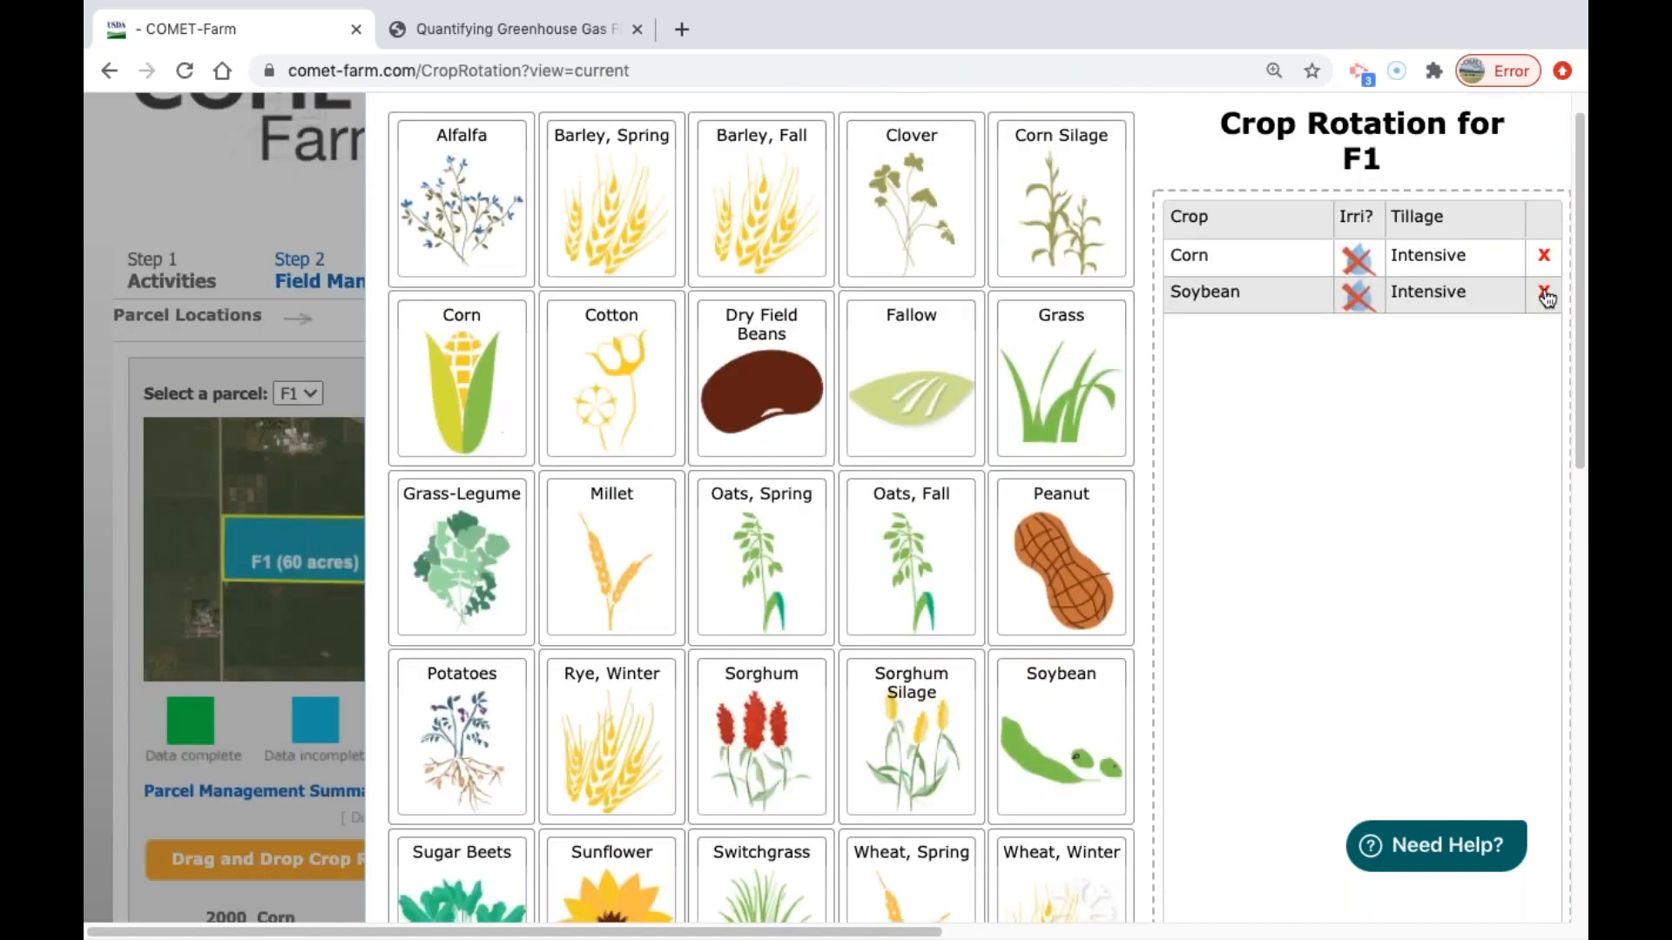
{"action": "left_click", "coordinate": [1544, 293]}
{"action": "left_click", "coordinate": [1542, 261]}
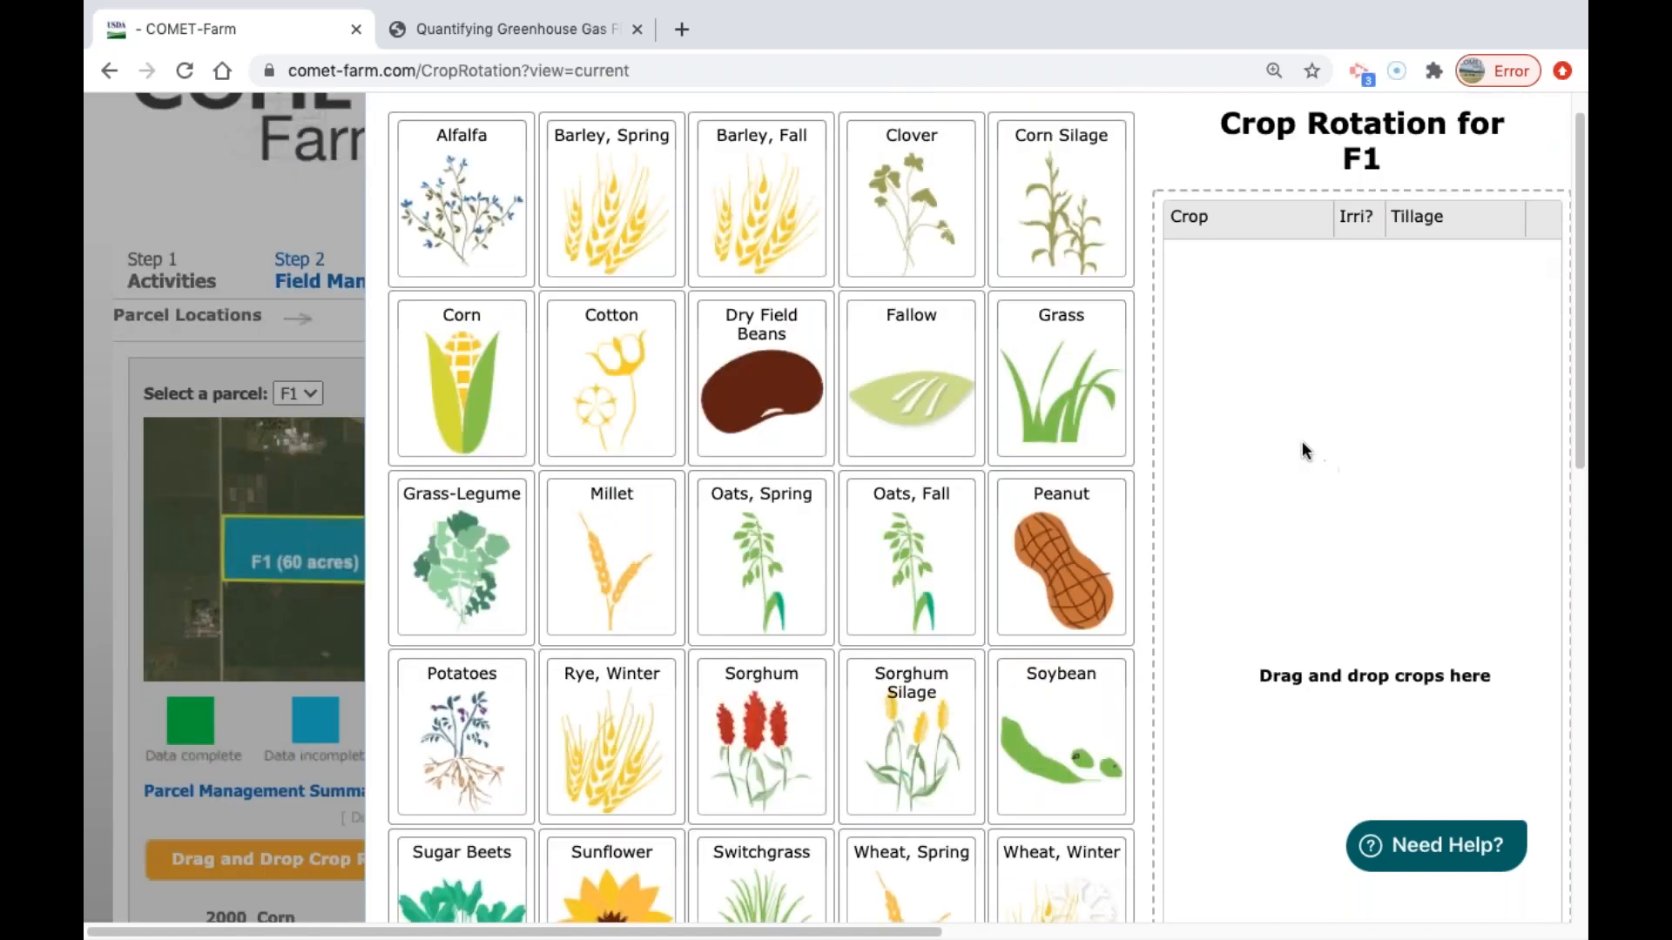
{"action": "scroll", "coordinate": [1296, 447], "scroll_direction": "down", "scroll_amount": 6}
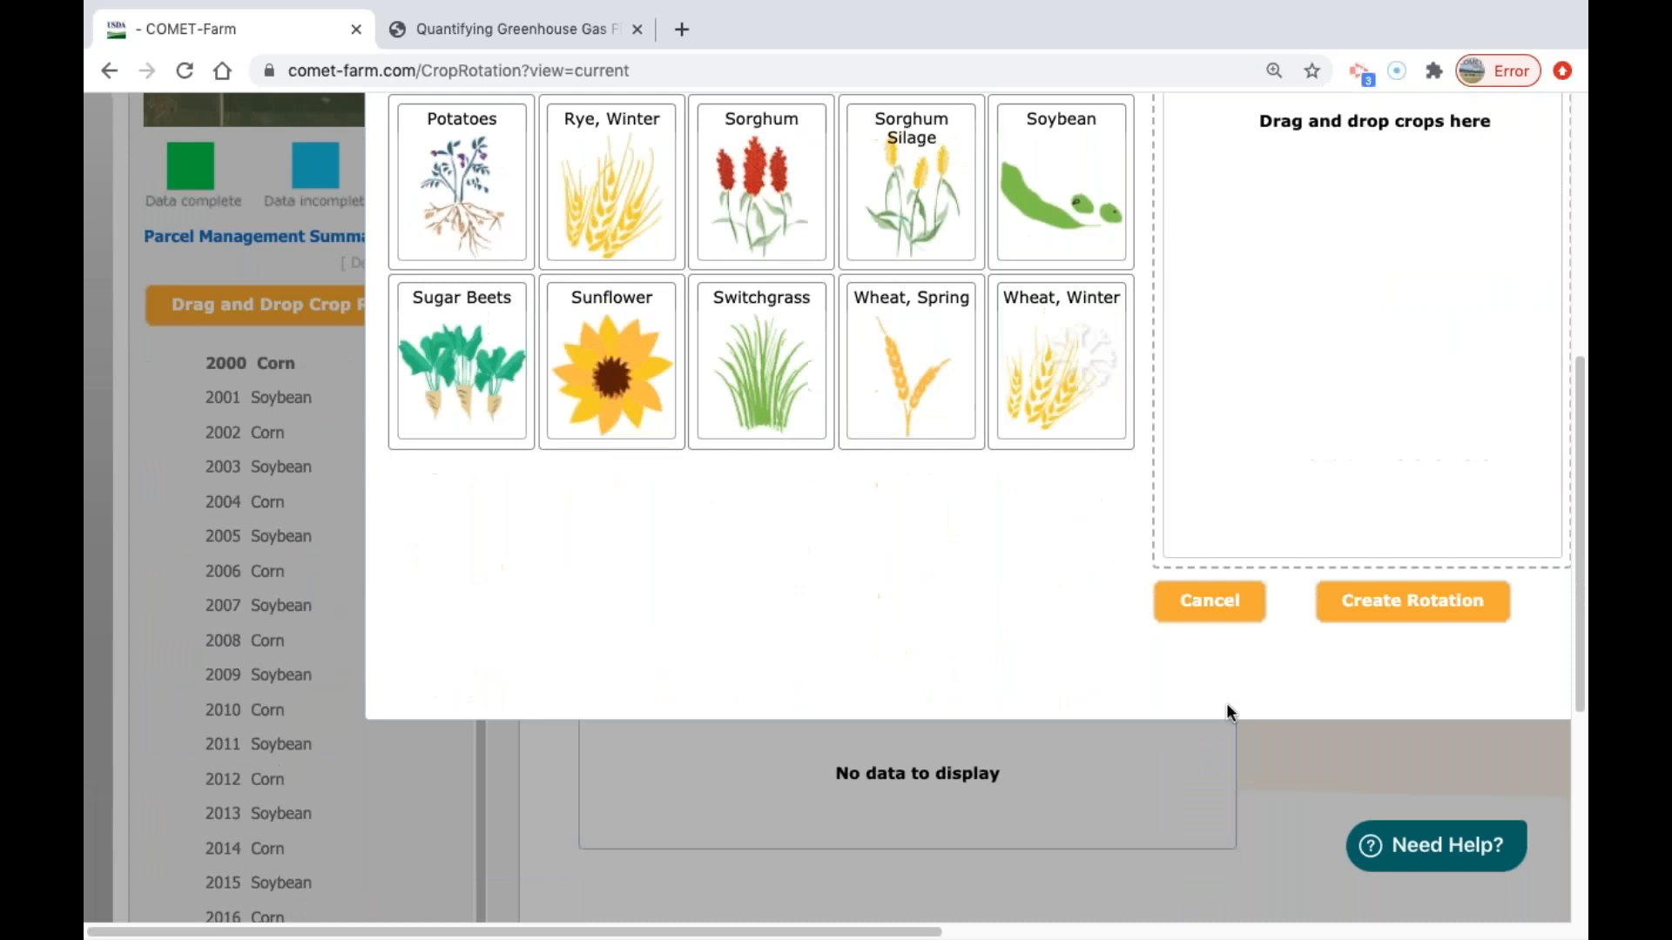
{"action": "left_click", "coordinate": [1242, 618]}
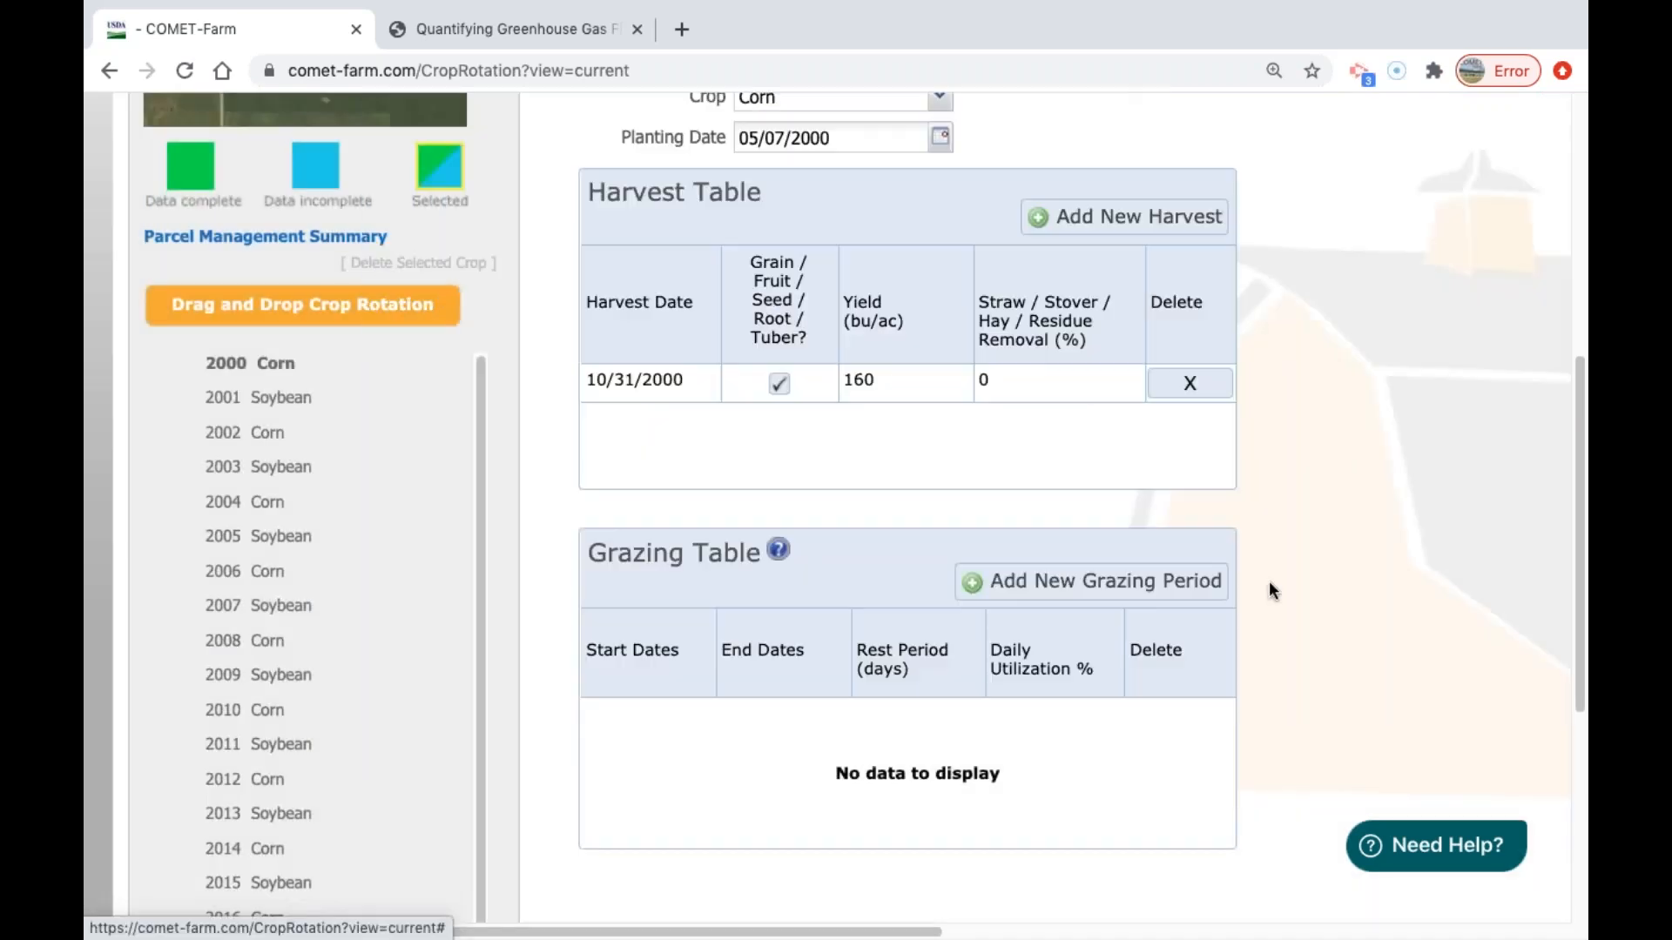
{"action": "scroll", "coordinate": [1496, 394], "scroll_direction": "up", "scroll_amount": 5}
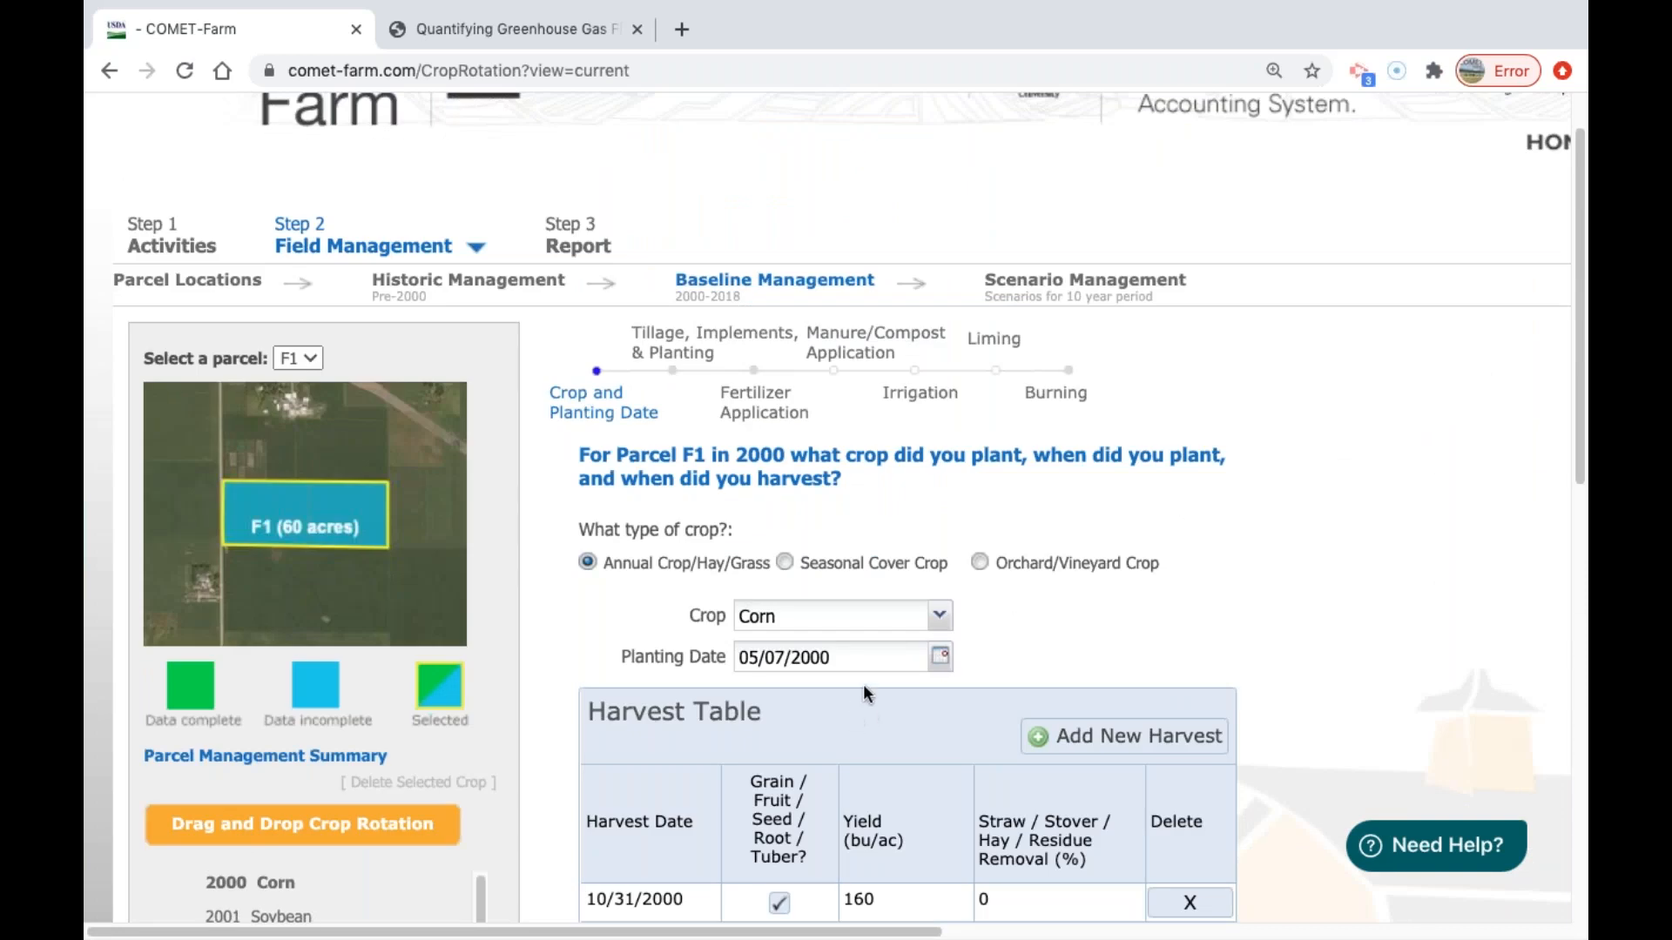
Look through the list of annual crops available for parcel F1 in 2000.
{"action": "left_click", "coordinate": [917, 633]}
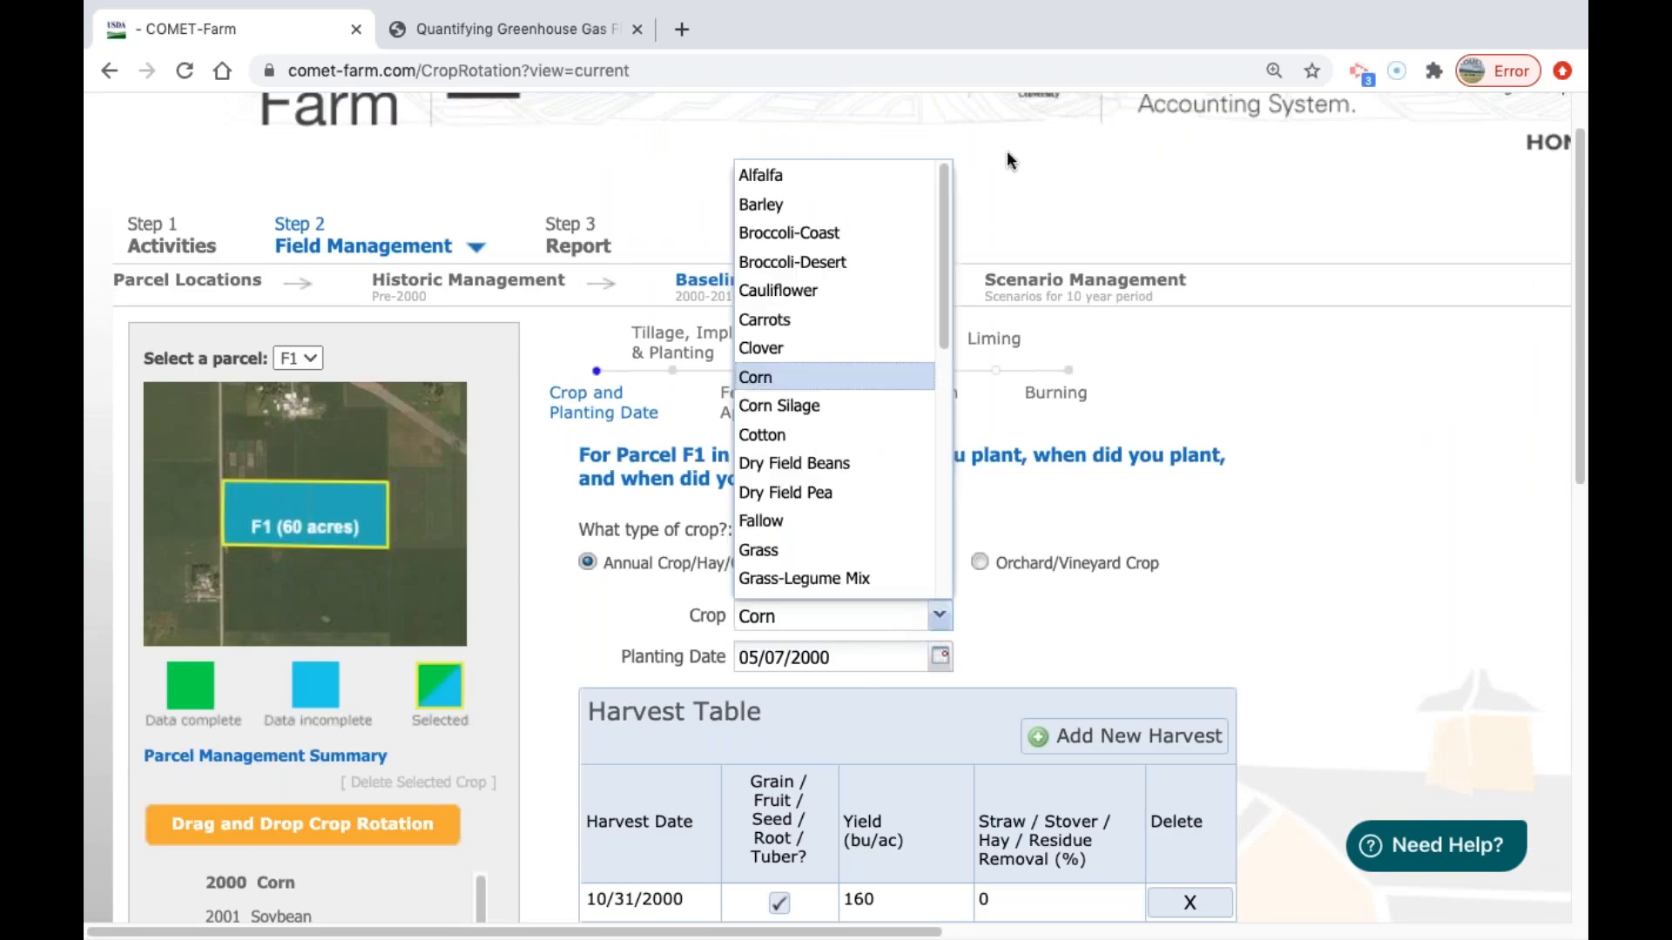
{"action": "left_click_drag", "start_coordinate": [946, 283], "coordinate": [949, 499]}
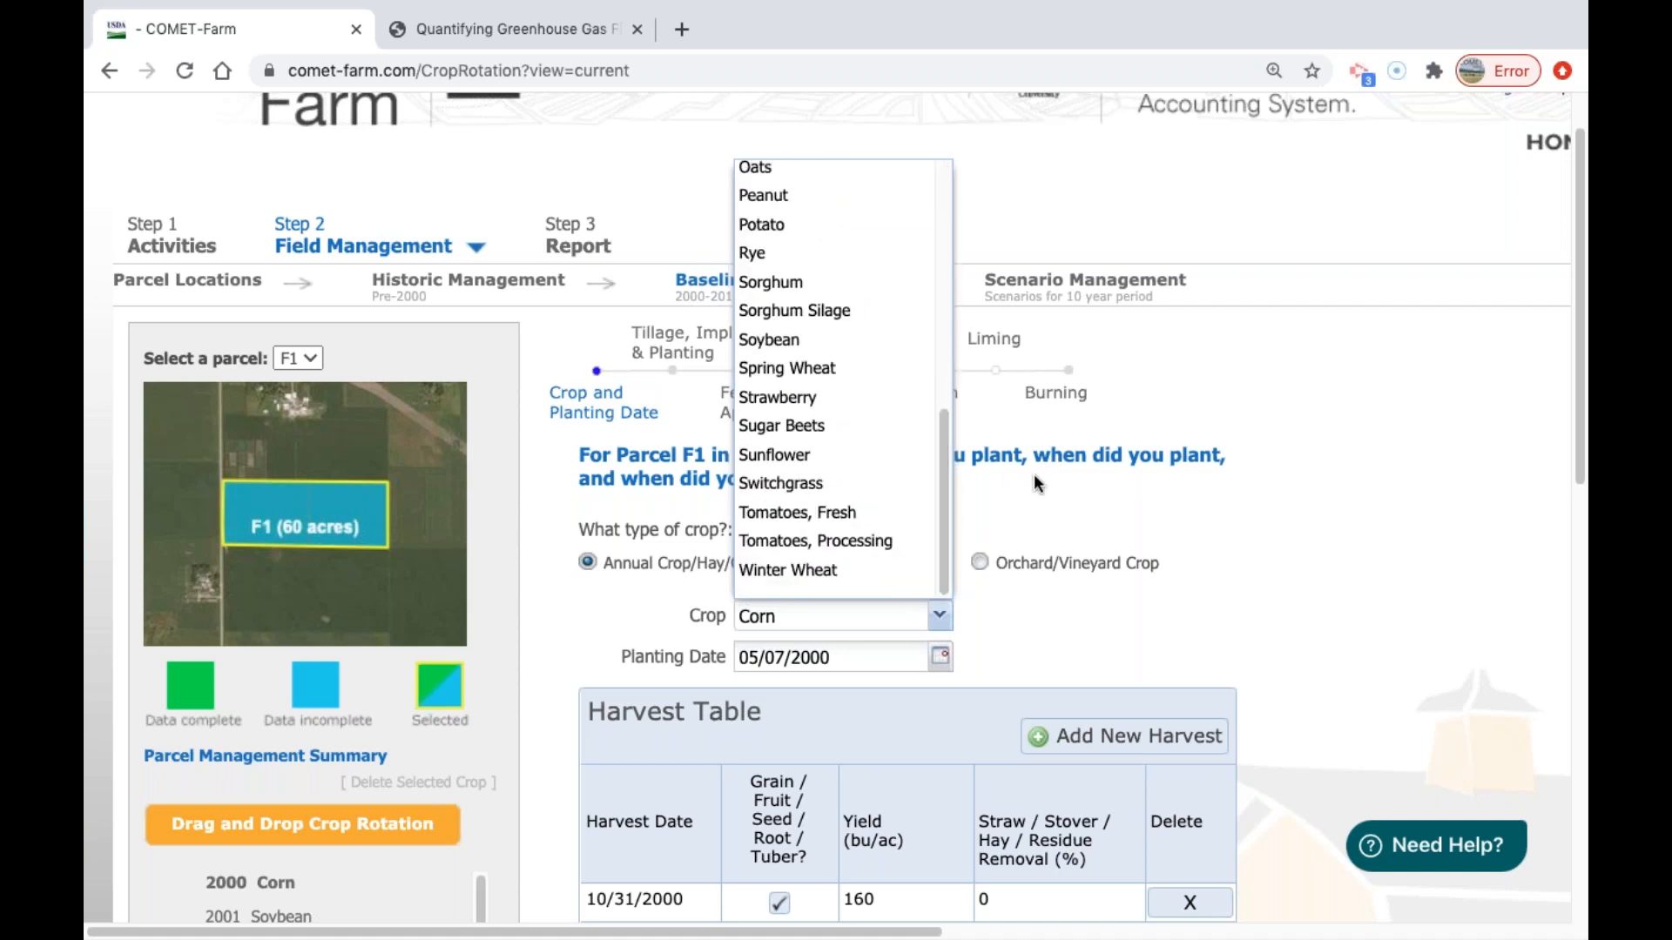
{"action": "left_click", "coordinate": [919, 628]}
Try the Seasonal Cover Crop type for parcel F1 in 2000 and switch it back to Annual Crop/Hay/Grass.
{"action": "left_click", "coordinate": [833, 566]}
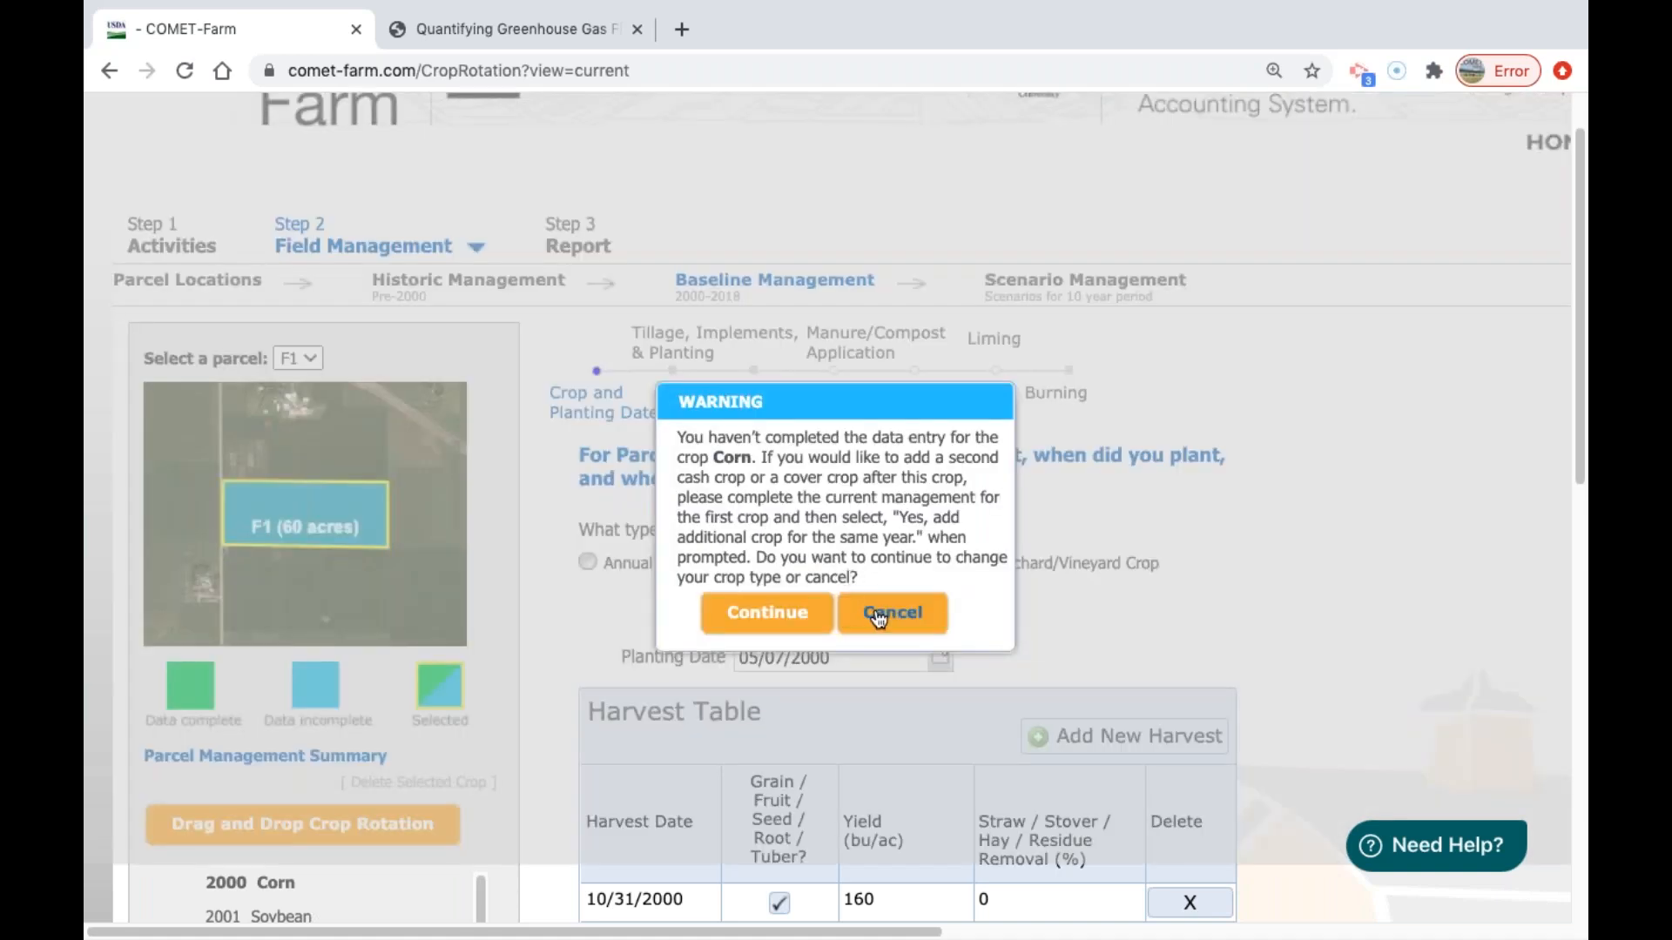
{"action": "left_click", "coordinate": [762, 613]}
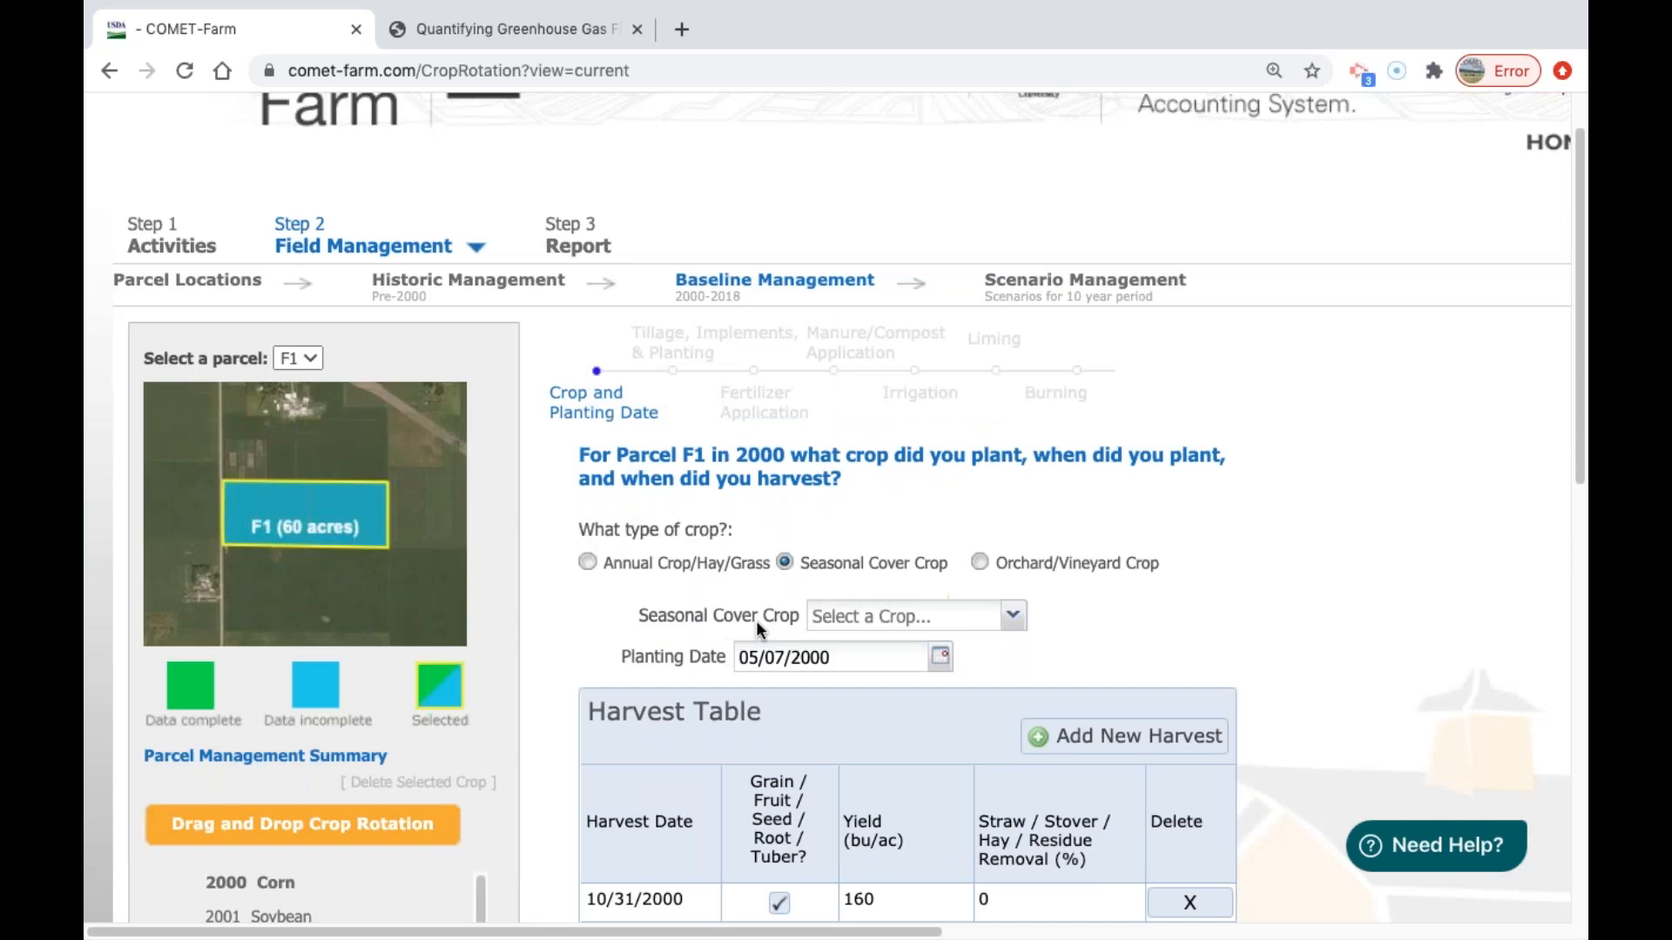
{"action": "left_click", "coordinate": [998, 619]}
{"action": "left_click", "coordinate": [1008, 618]}
{"action": "left_click", "coordinate": [588, 563]}
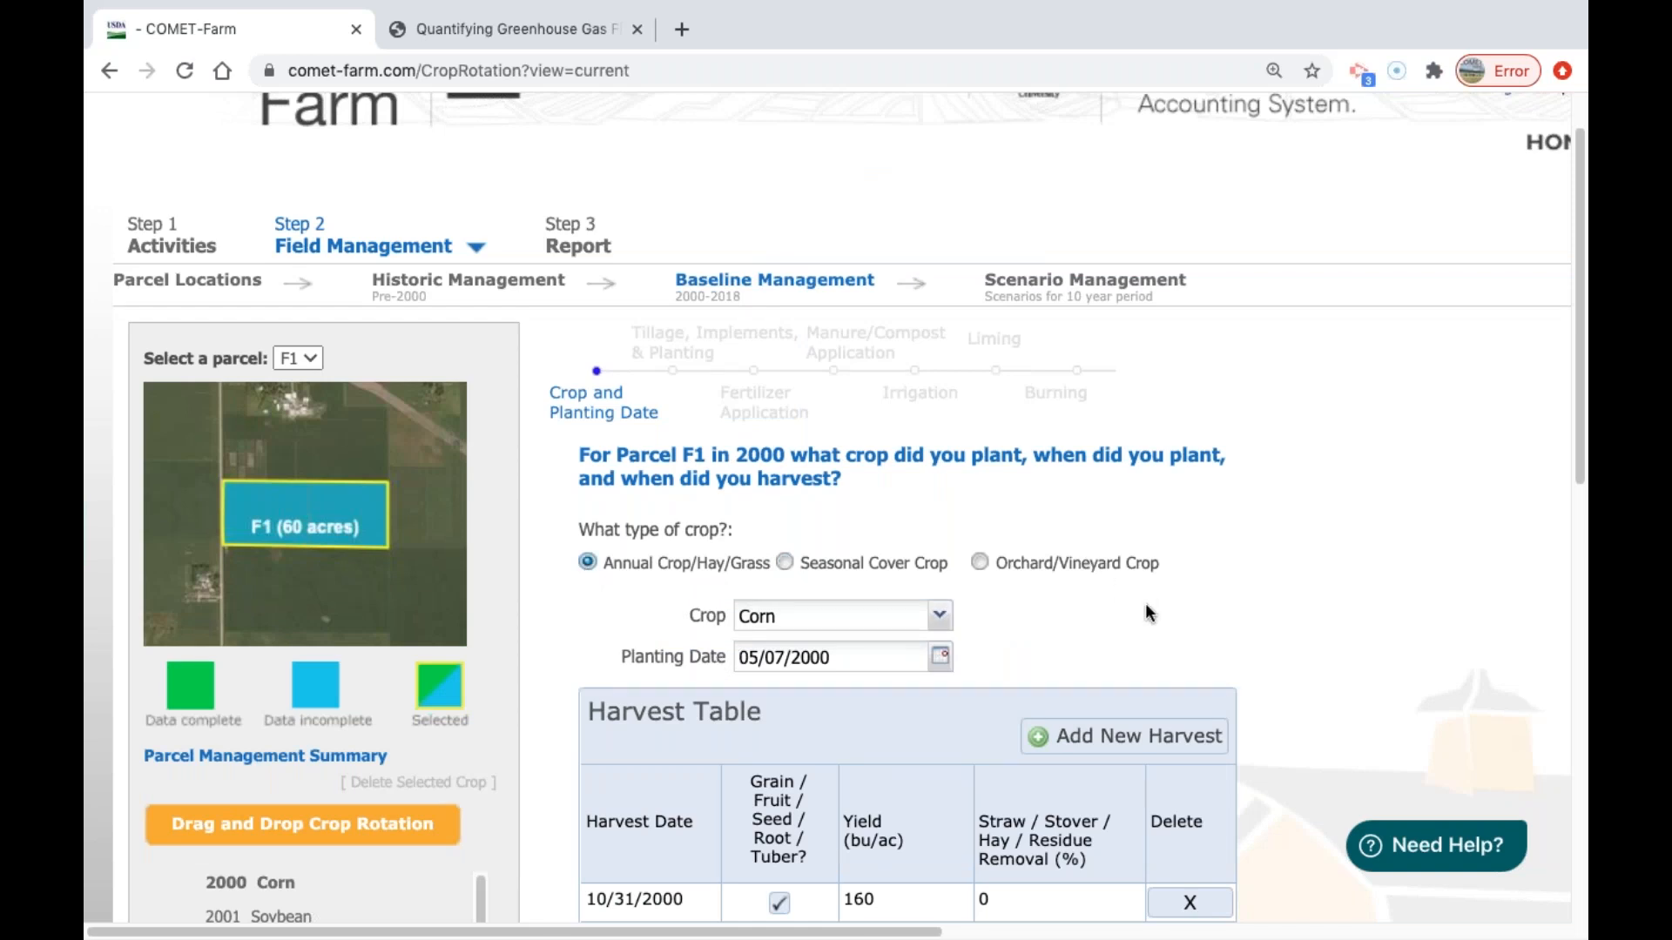
Examine the planting date calendar and the crop choices for parcel F1's 2000 crop, leaving both without a new selection.
{"action": "scroll", "coordinate": [1205, 599], "scroll_direction": "down", "scroll_amount": 1}
{"action": "left_click_drag", "start_coordinate": [1582, 345], "coordinate": [1549, 407]}
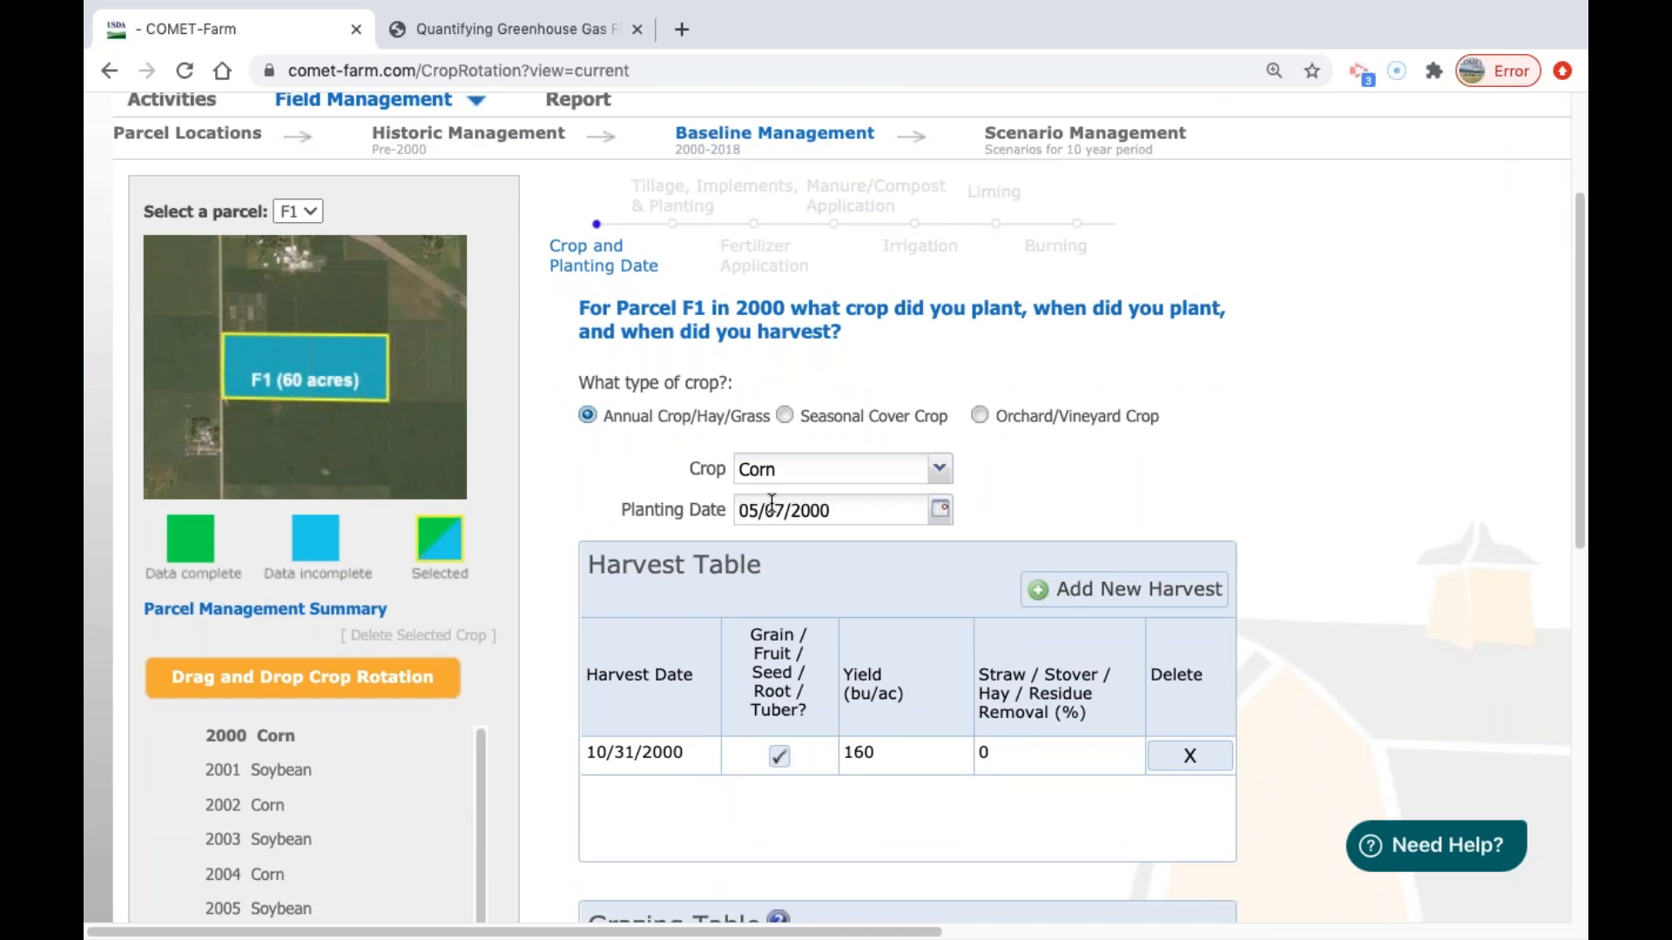
{"action": "left_click", "coordinate": [939, 514]}
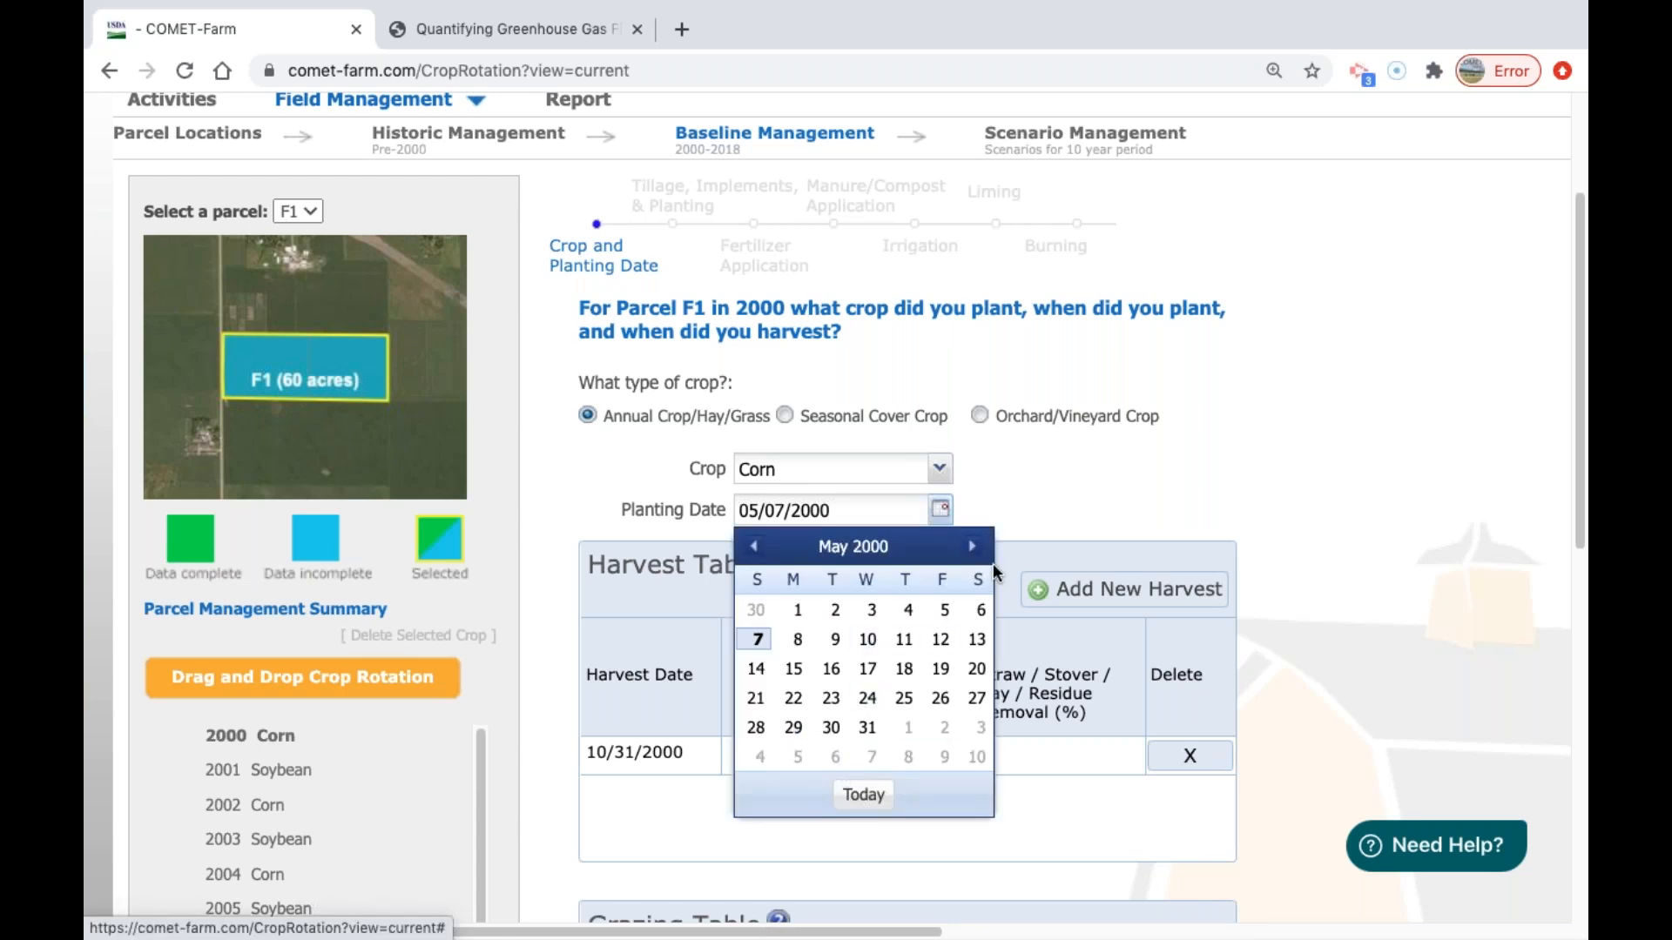
{"action": "left_click", "coordinate": [1024, 499]}
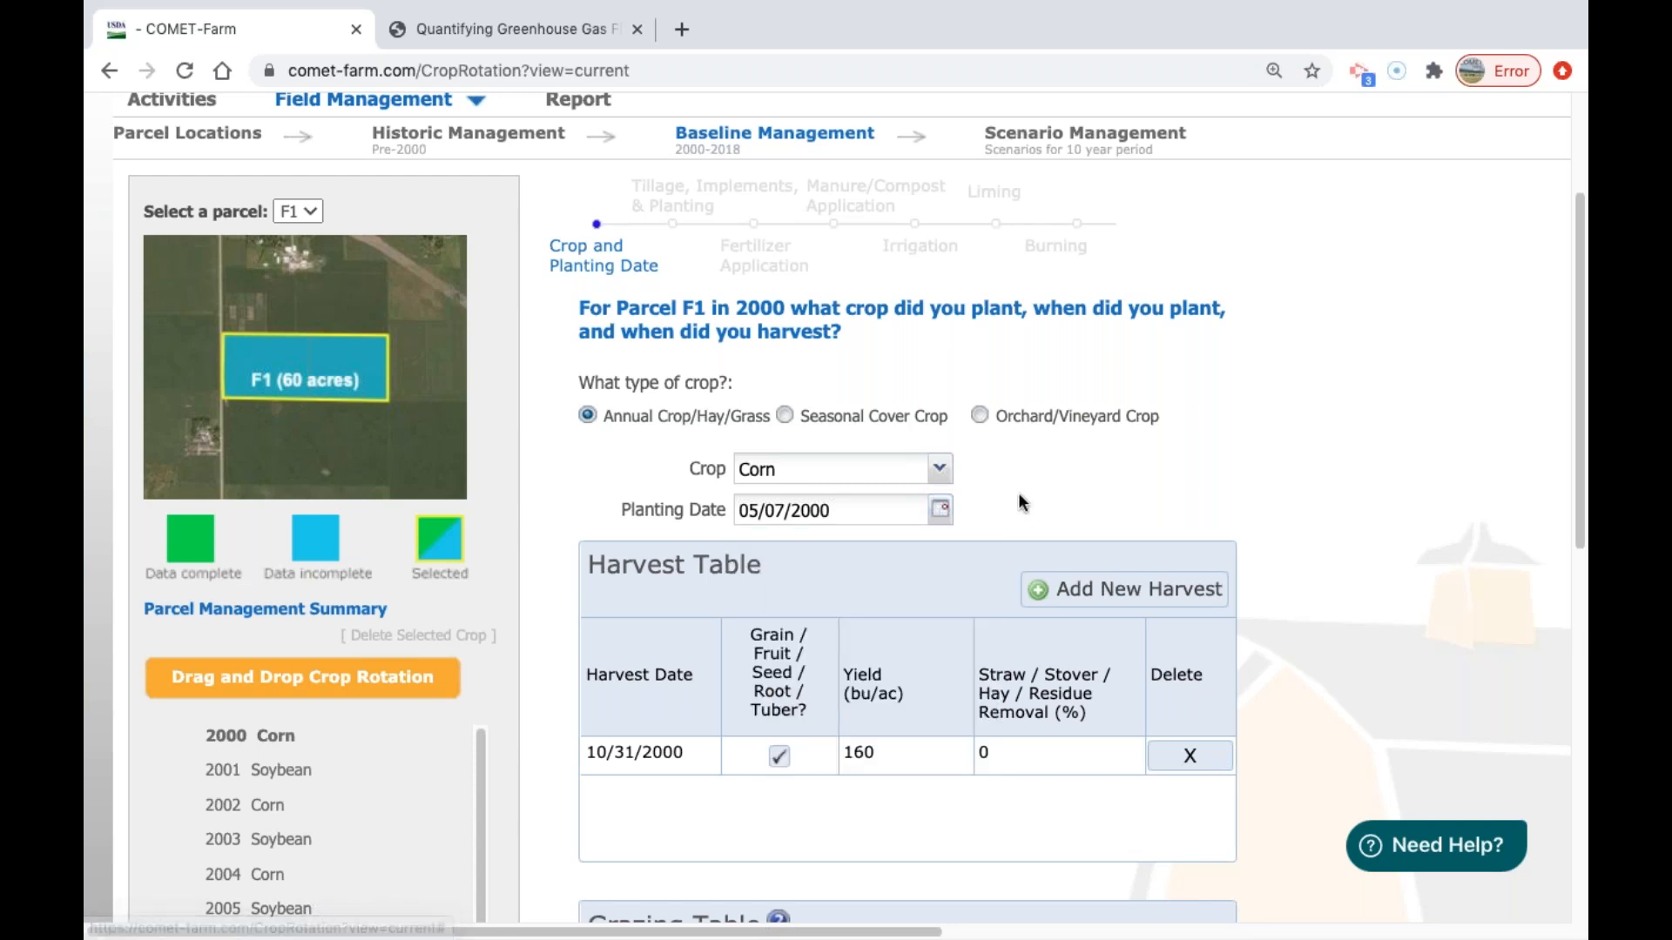
{"action": "left_click", "coordinate": [920, 482]}
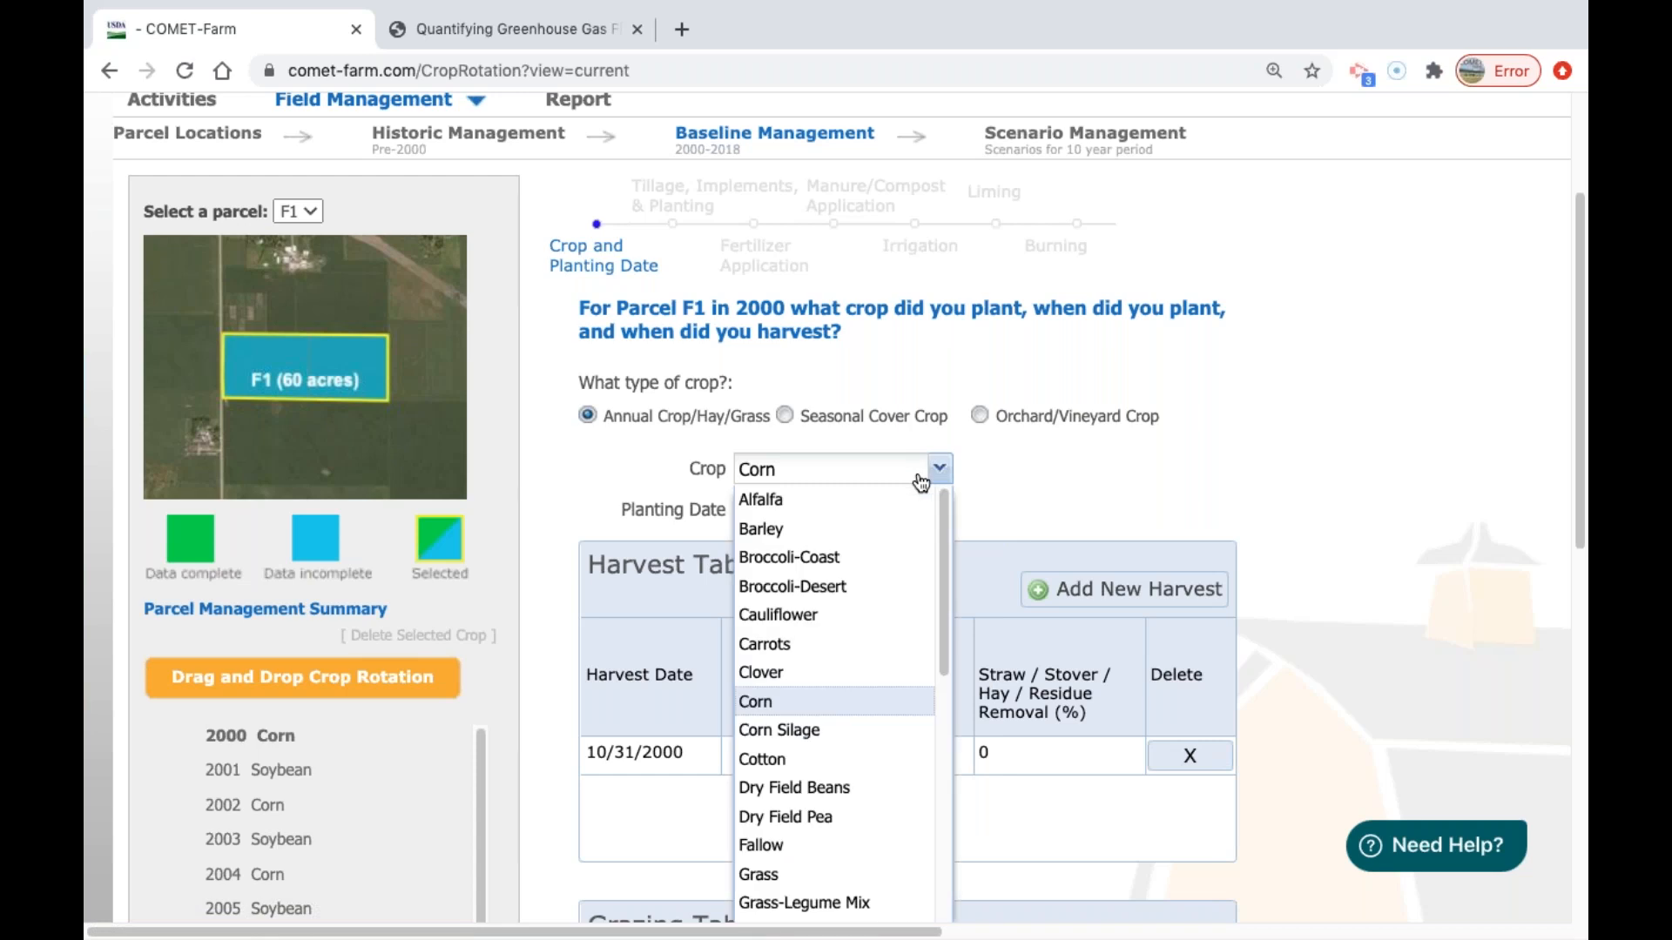
{"action": "left_click", "coordinate": [920, 481]}
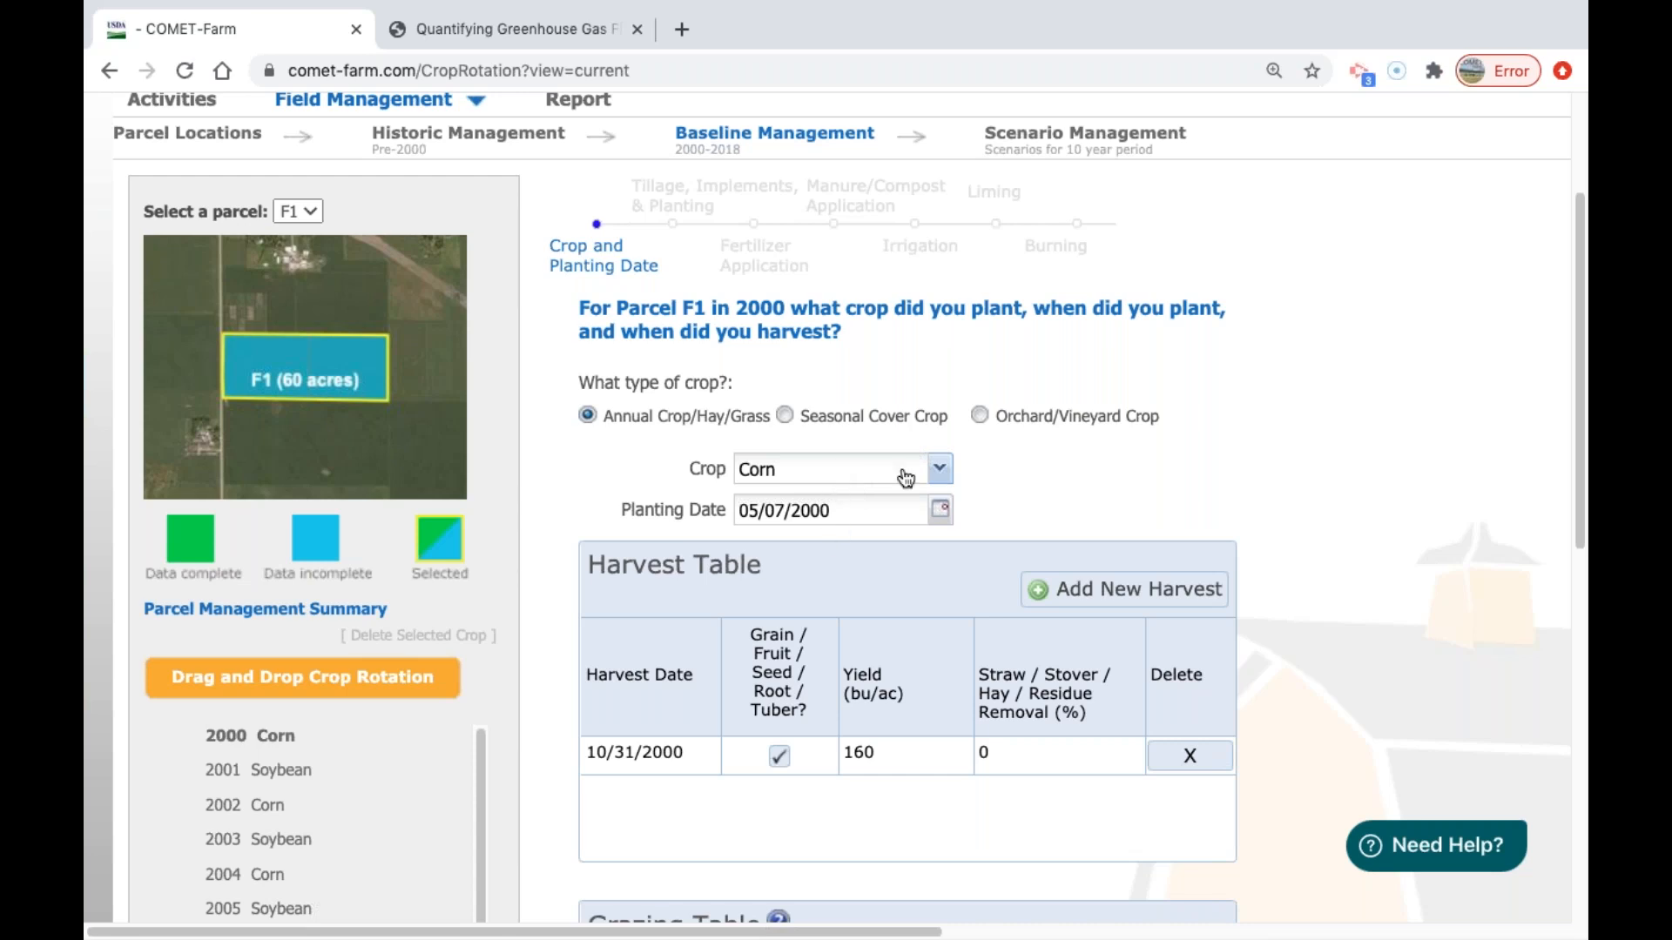
Add a grazing period to parcel F1's 2000 Corn crop and delete it again.
{"action": "scroll", "coordinate": [1215, 407], "scroll_direction": "up", "scroll_amount": 1}
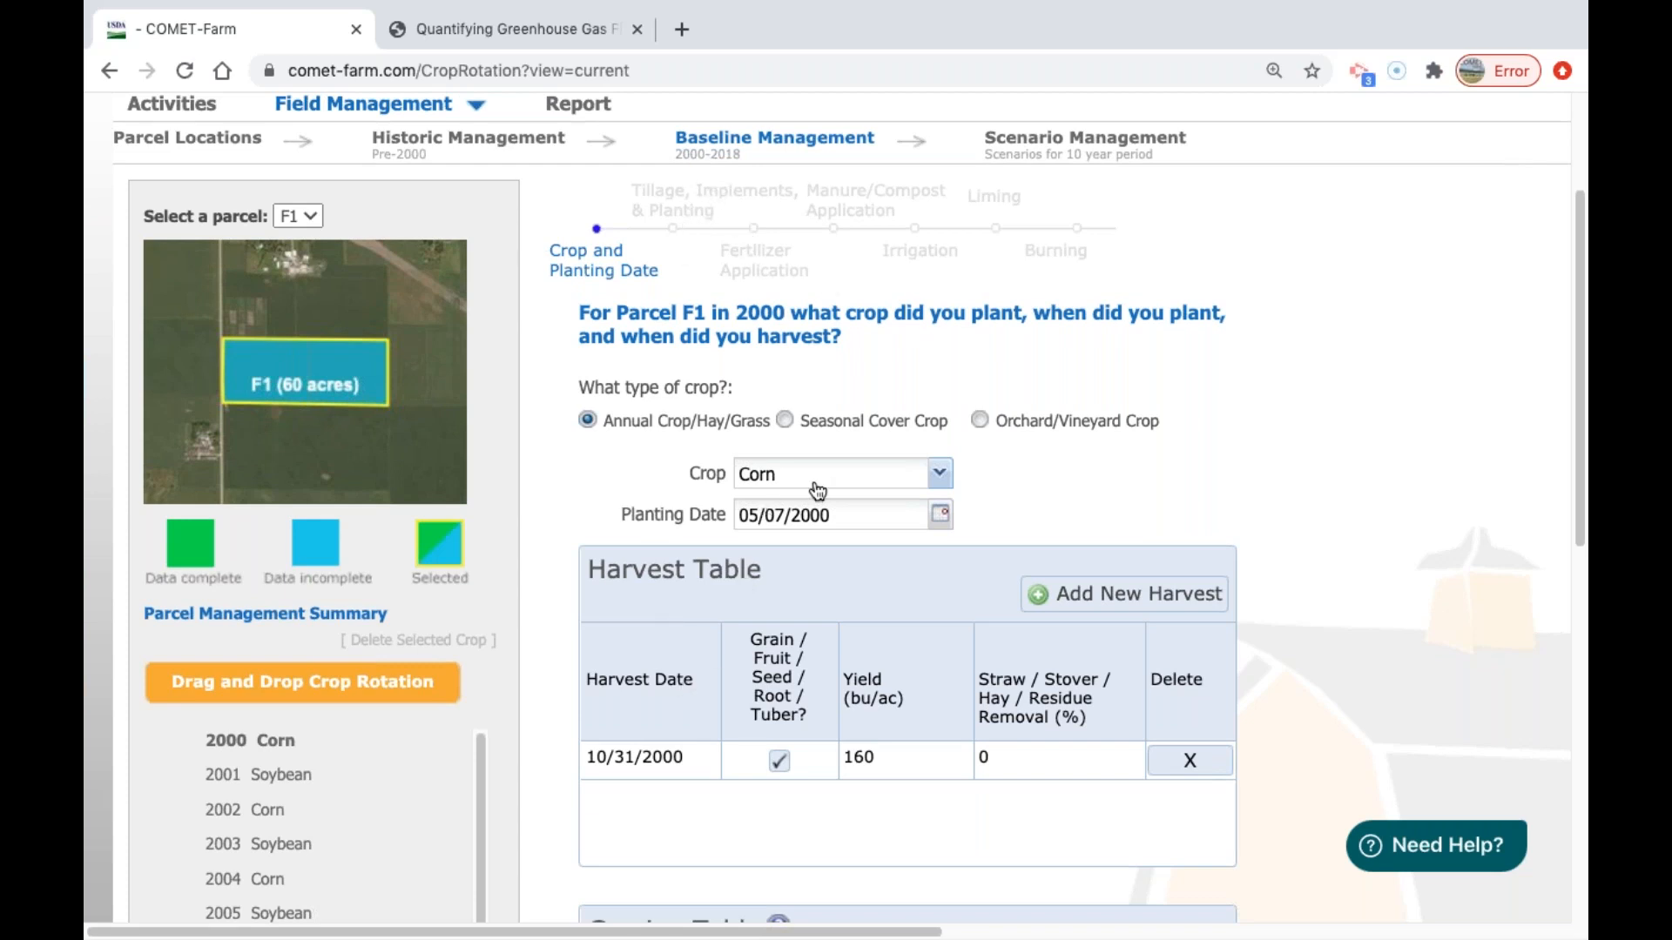
{"action": "scroll", "coordinate": [1586, 419], "scroll_direction": "down", "scroll_amount": 1}
{"action": "scroll", "coordinate": [1586, 419], "scroll_direction": "down", "scroll_amount": 10}
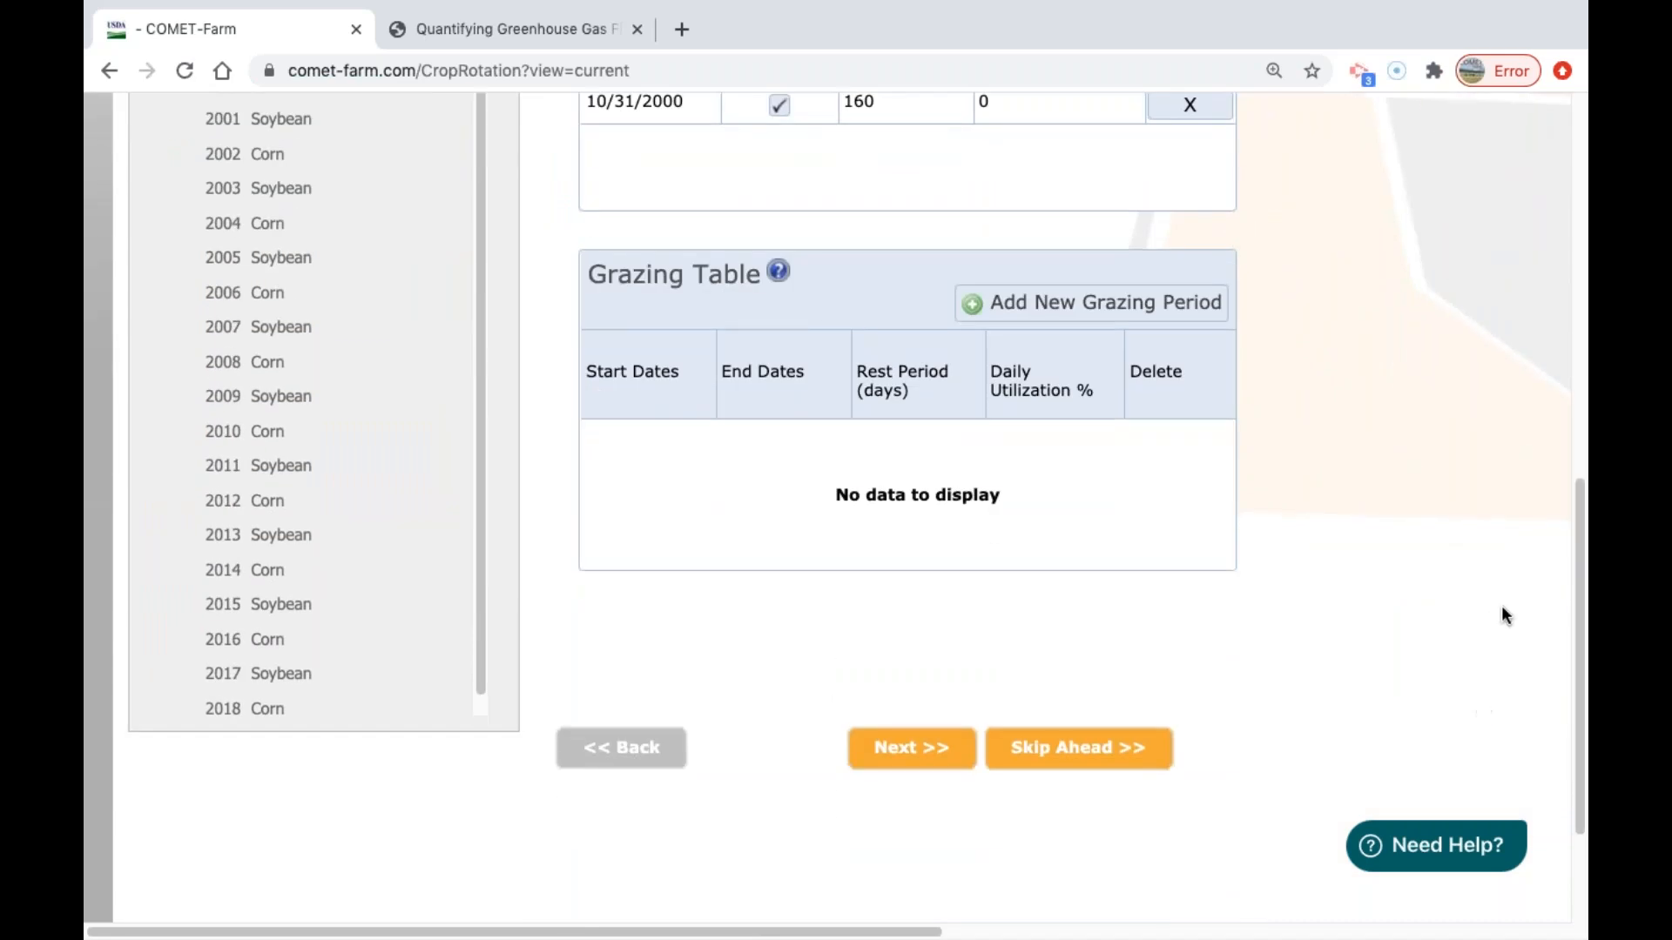
{"action": "left_click", "coordinate": [1116, 306]}
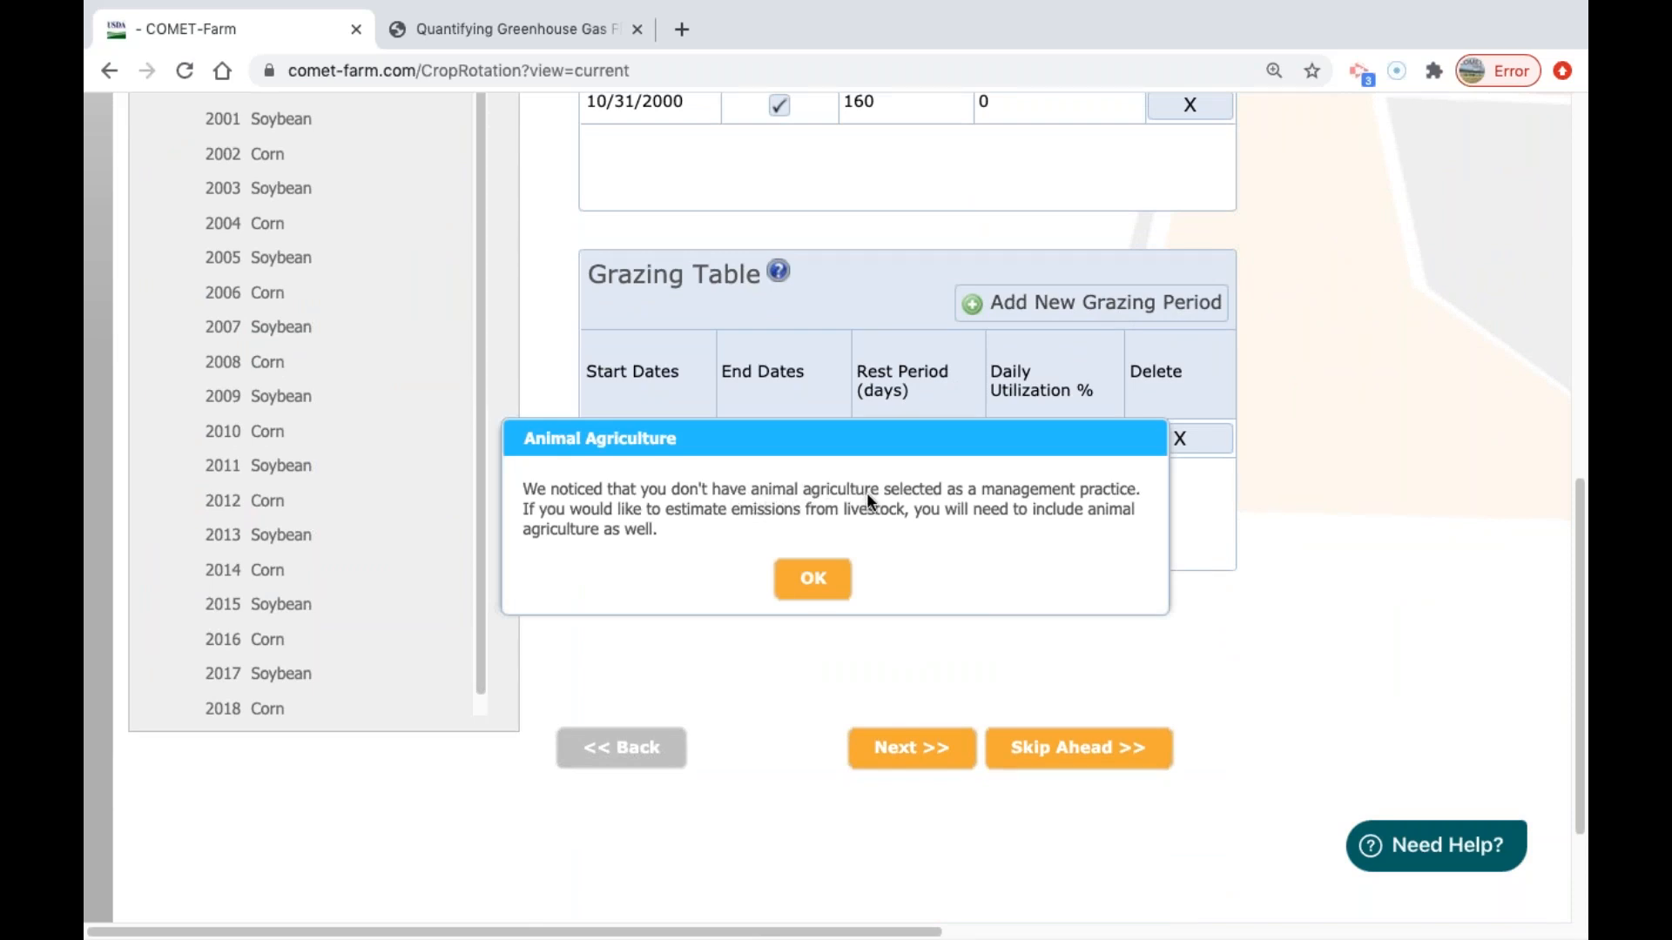
{"action": "left_click", "coordinate": [817, 578]}
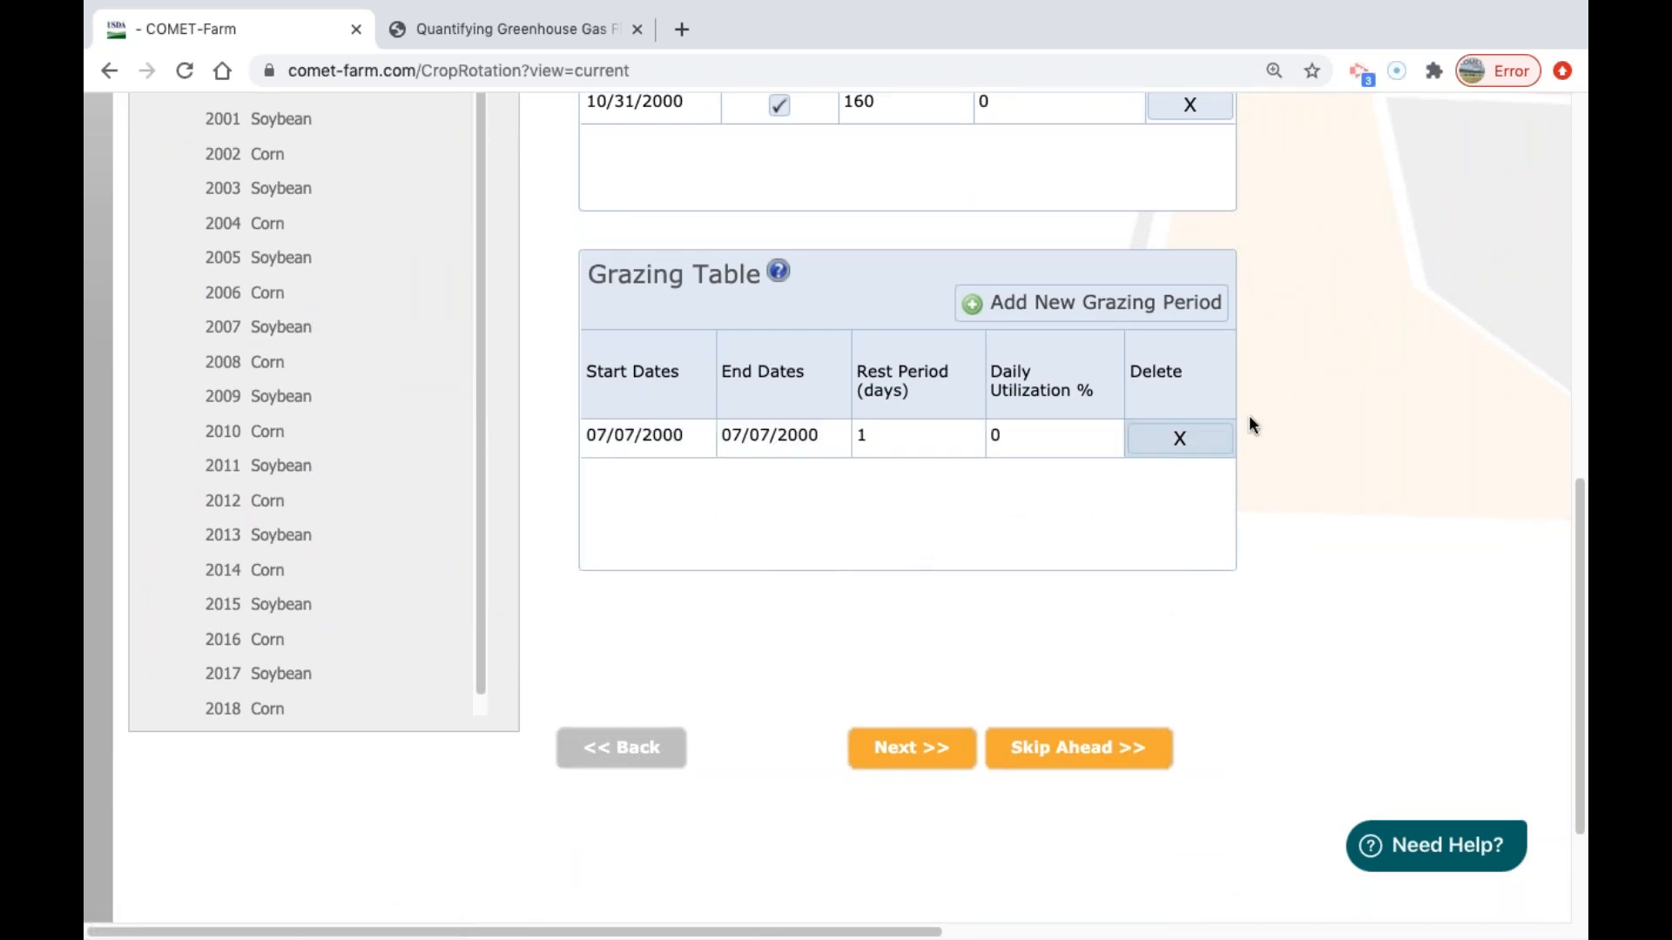
{"action": "left_click", "coordinate": [1200, 452]}
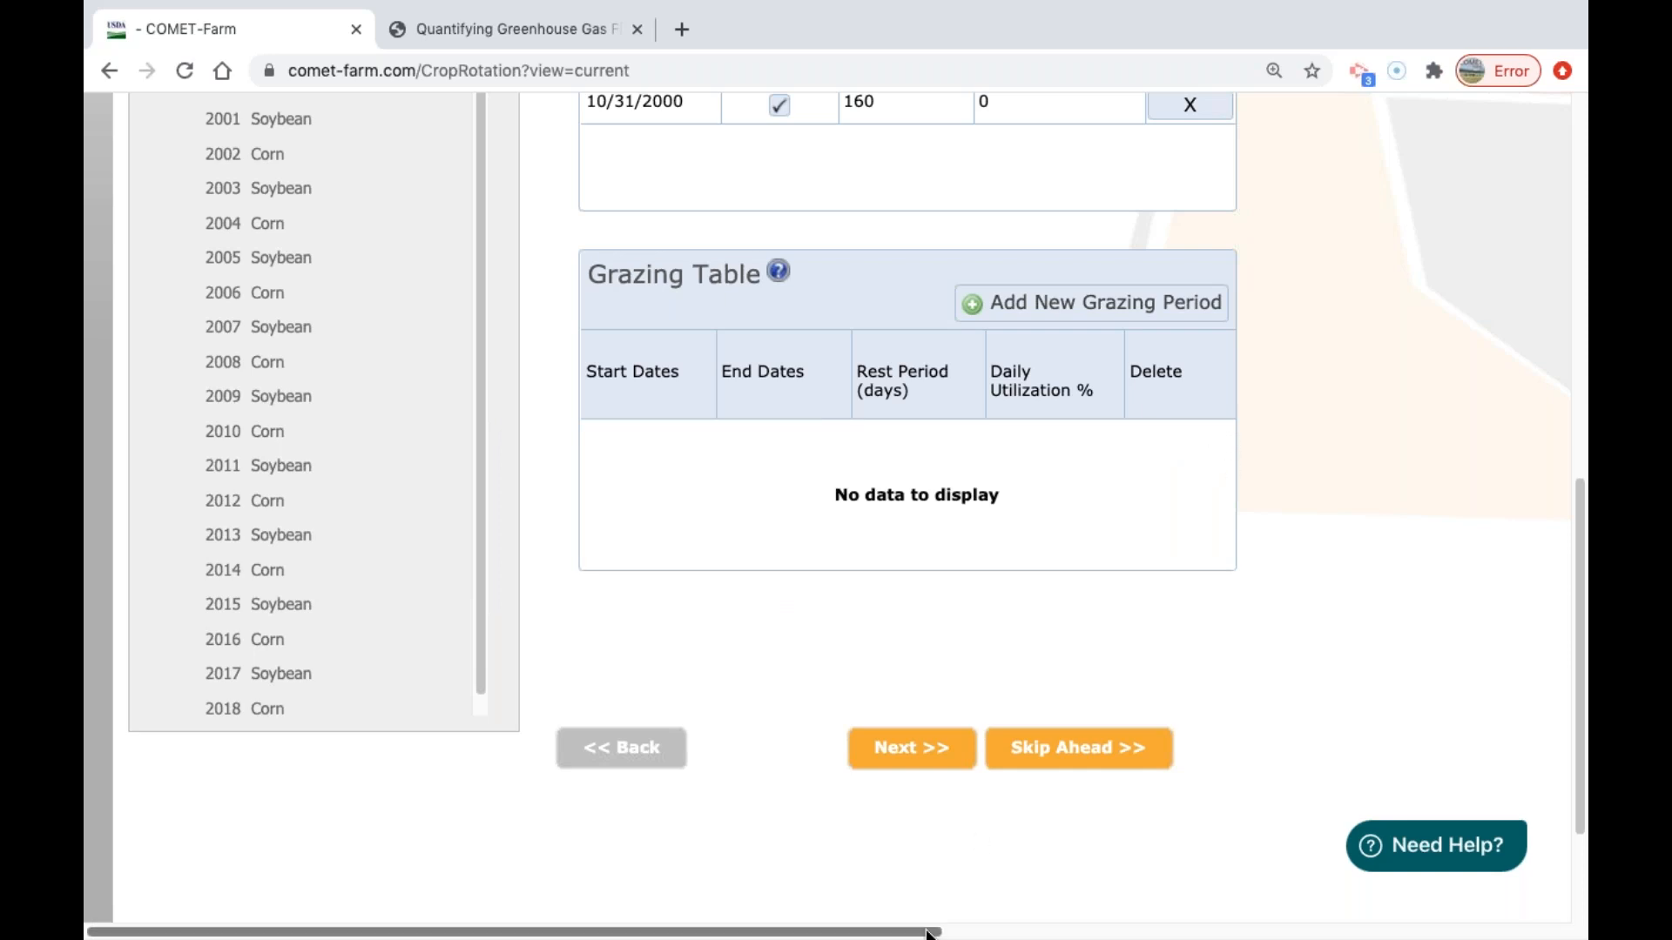
Go to parcel F1's 2000 tillage practices, add a tillage application and look through its implement pass options.
{"action": "left_click", "coordinate": [910, 757]}
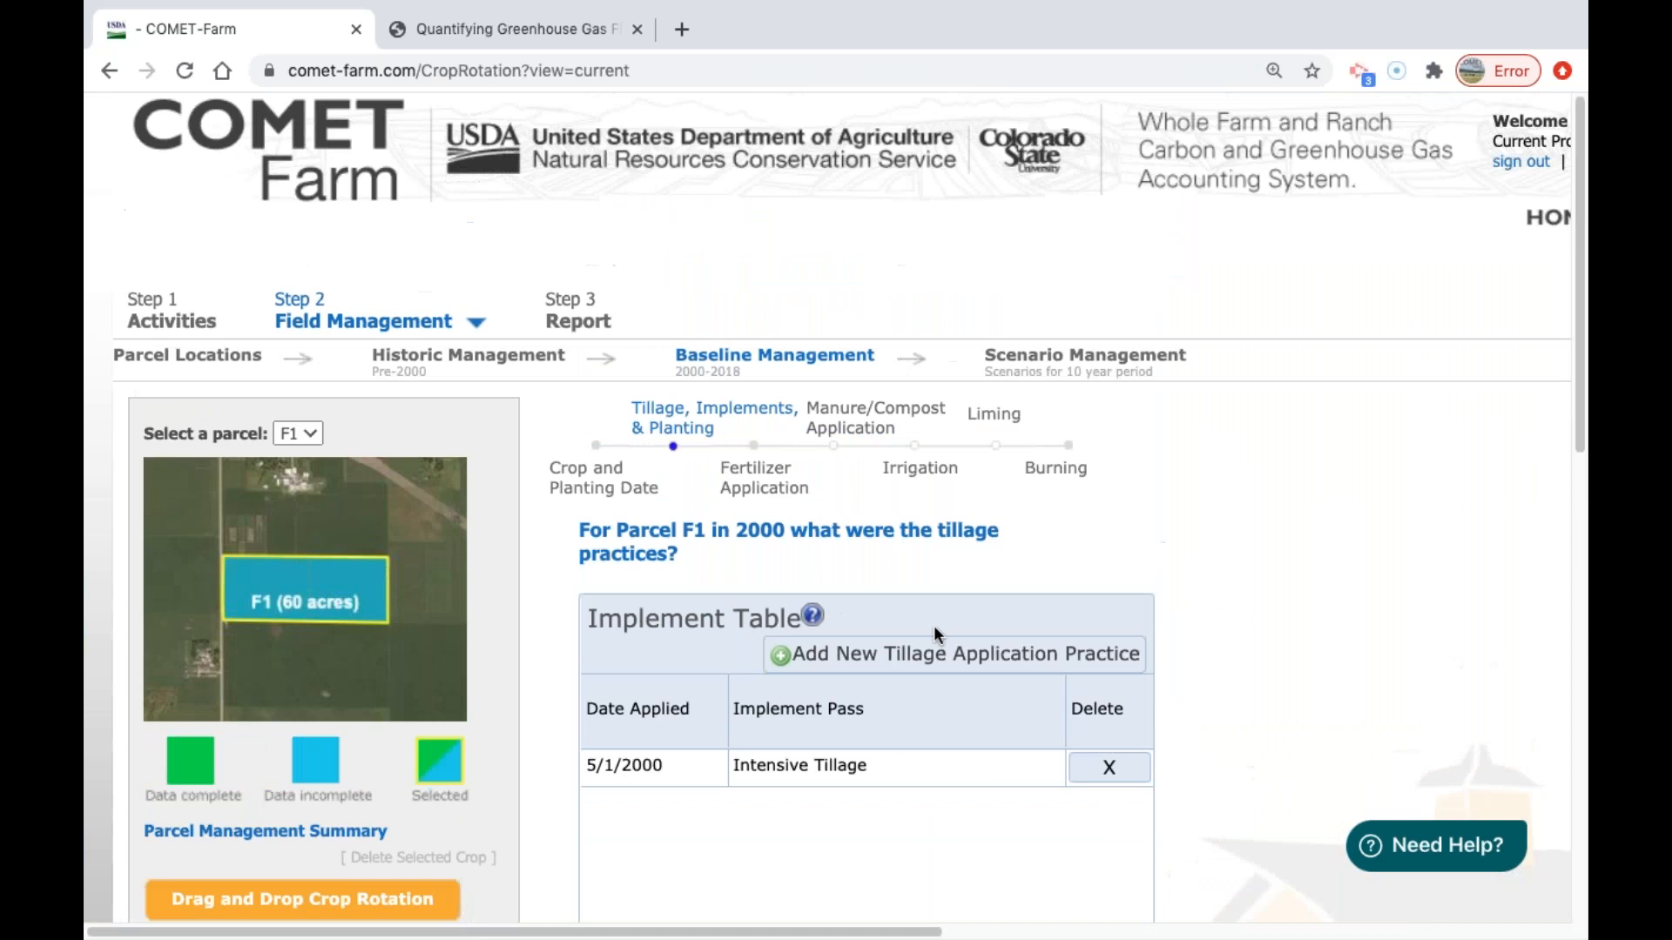
{"action": "left_click", "coordinate": [840, 666]}
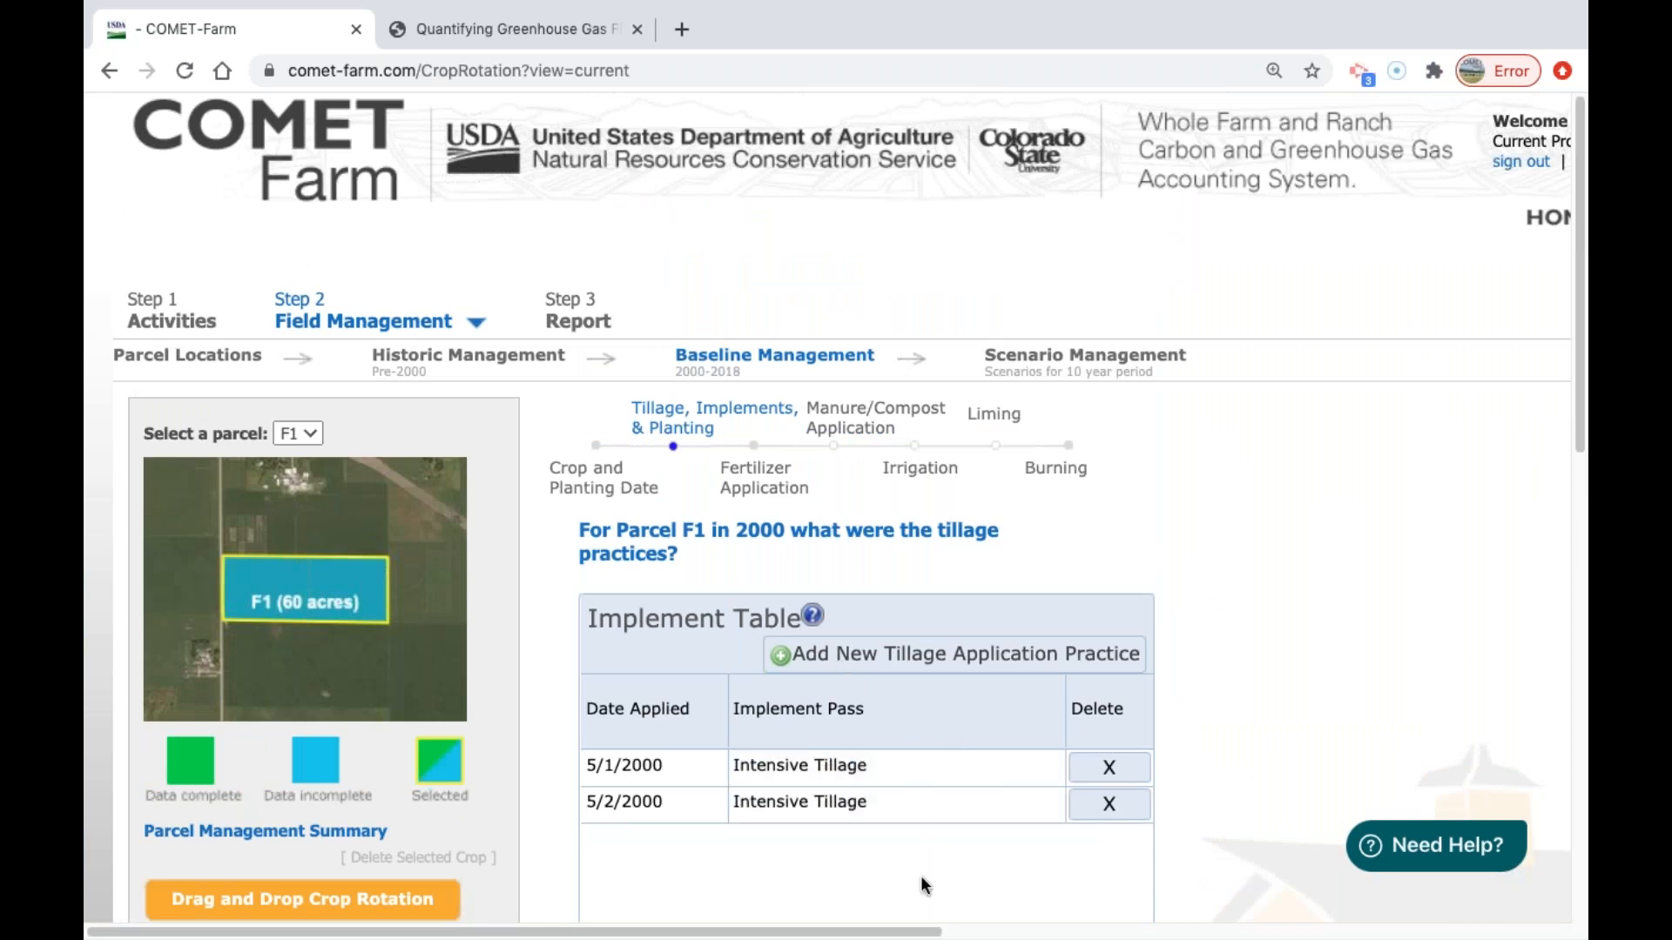
{"action": "left_click", "coordinate": [893, 801]}
{"action": "left_click", "coordinate": [910, 797]}
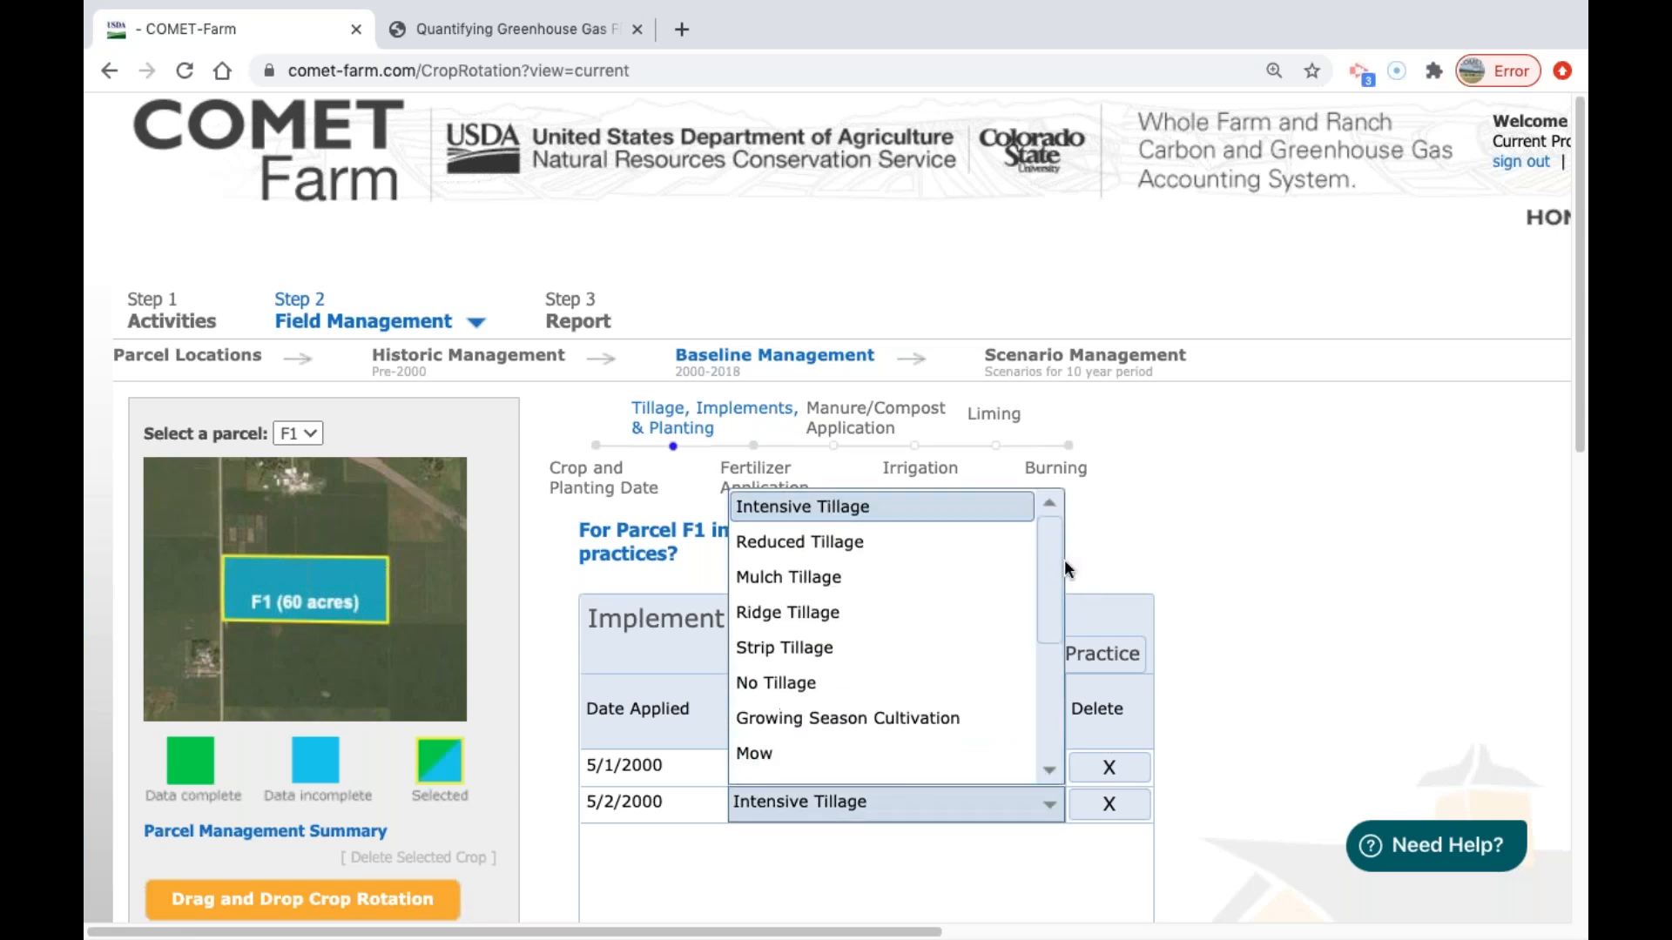
{"action": "left_click_drag", "start_coordinate": [1046, 563], "coordinate": [1182, 495]}
{"action": "left_click", "coordinate": [1183, 494]}
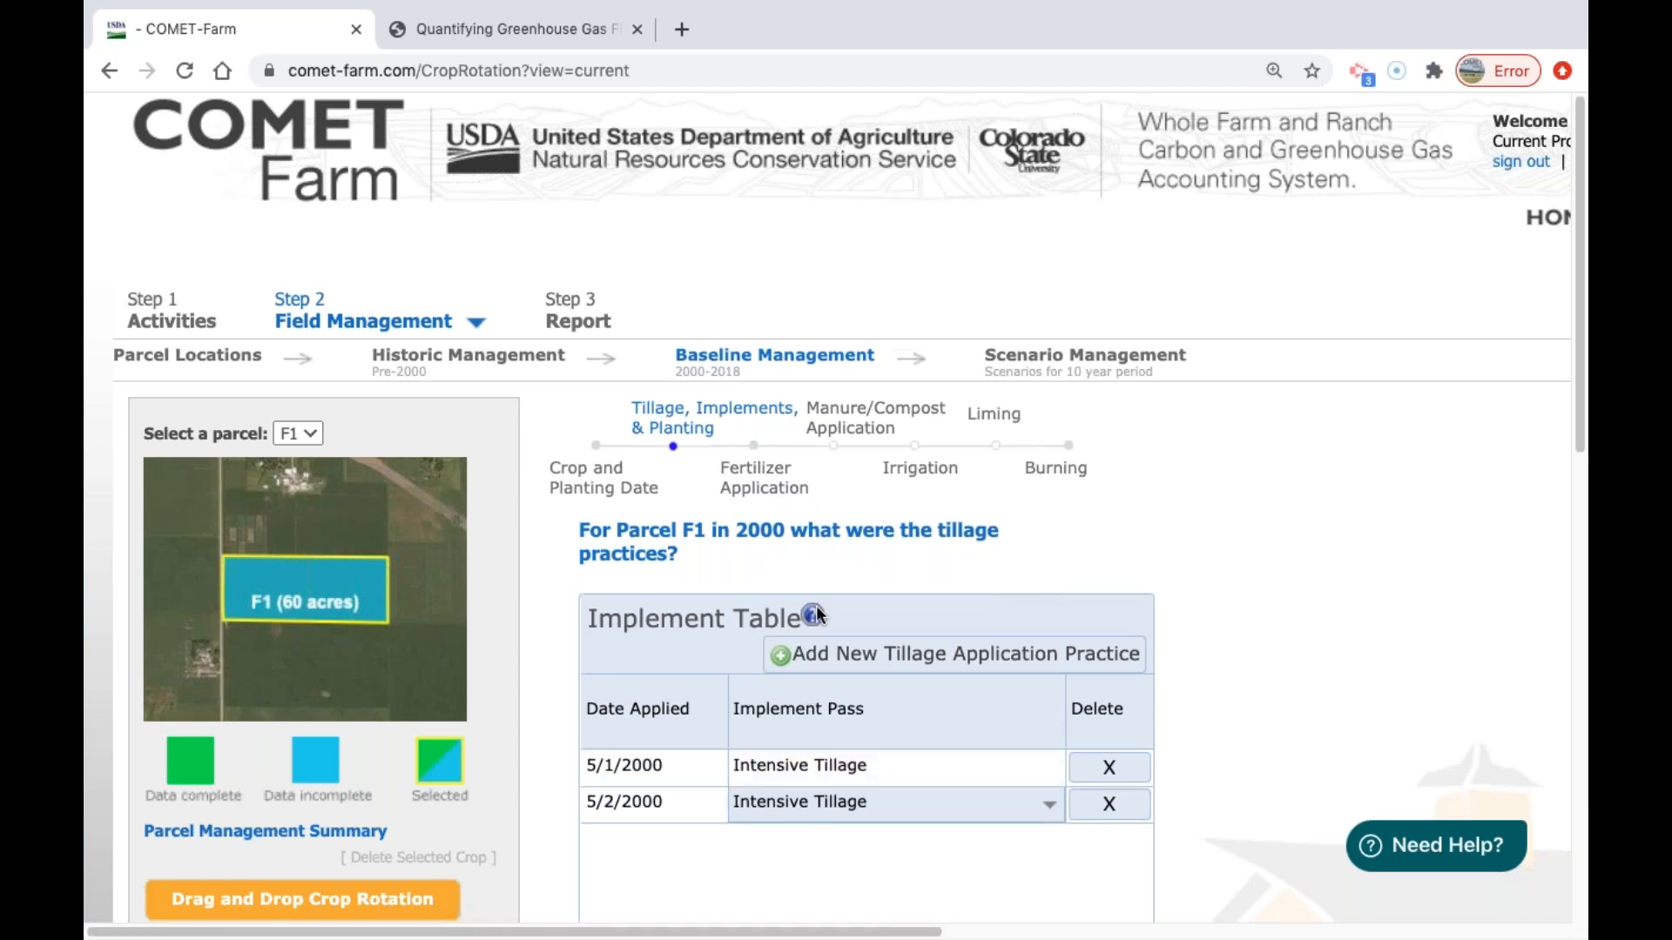
{"action": "left_click", "coordinate": [852, 804]}
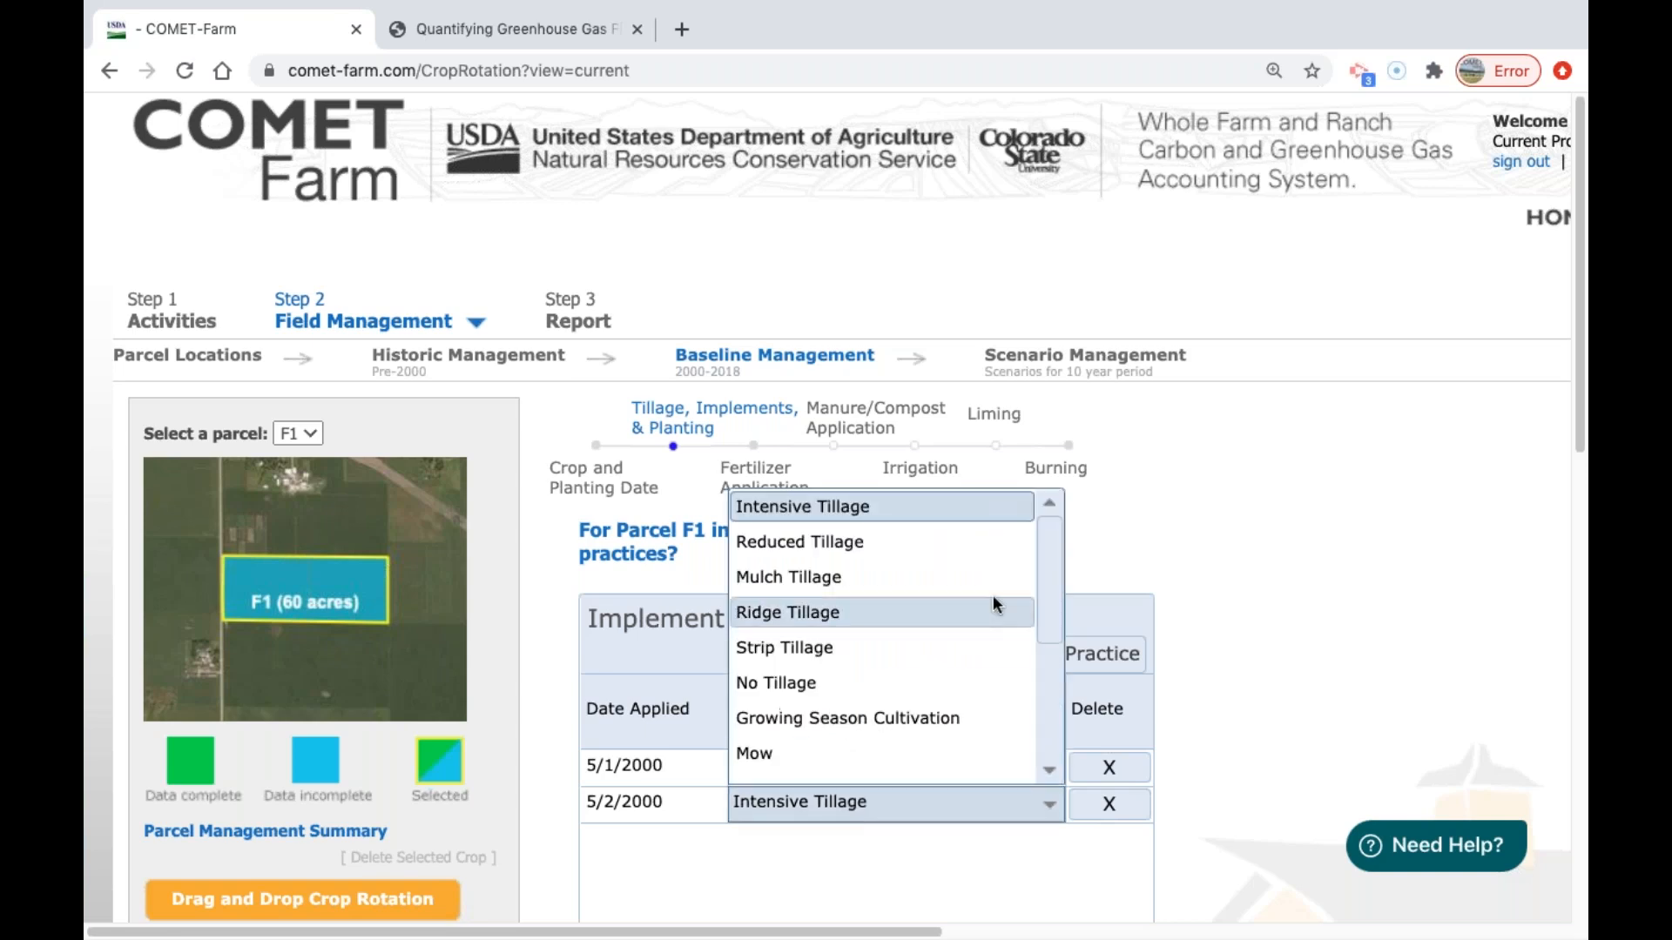
{"action": "left_click", "coordinate": [1148, 542]}
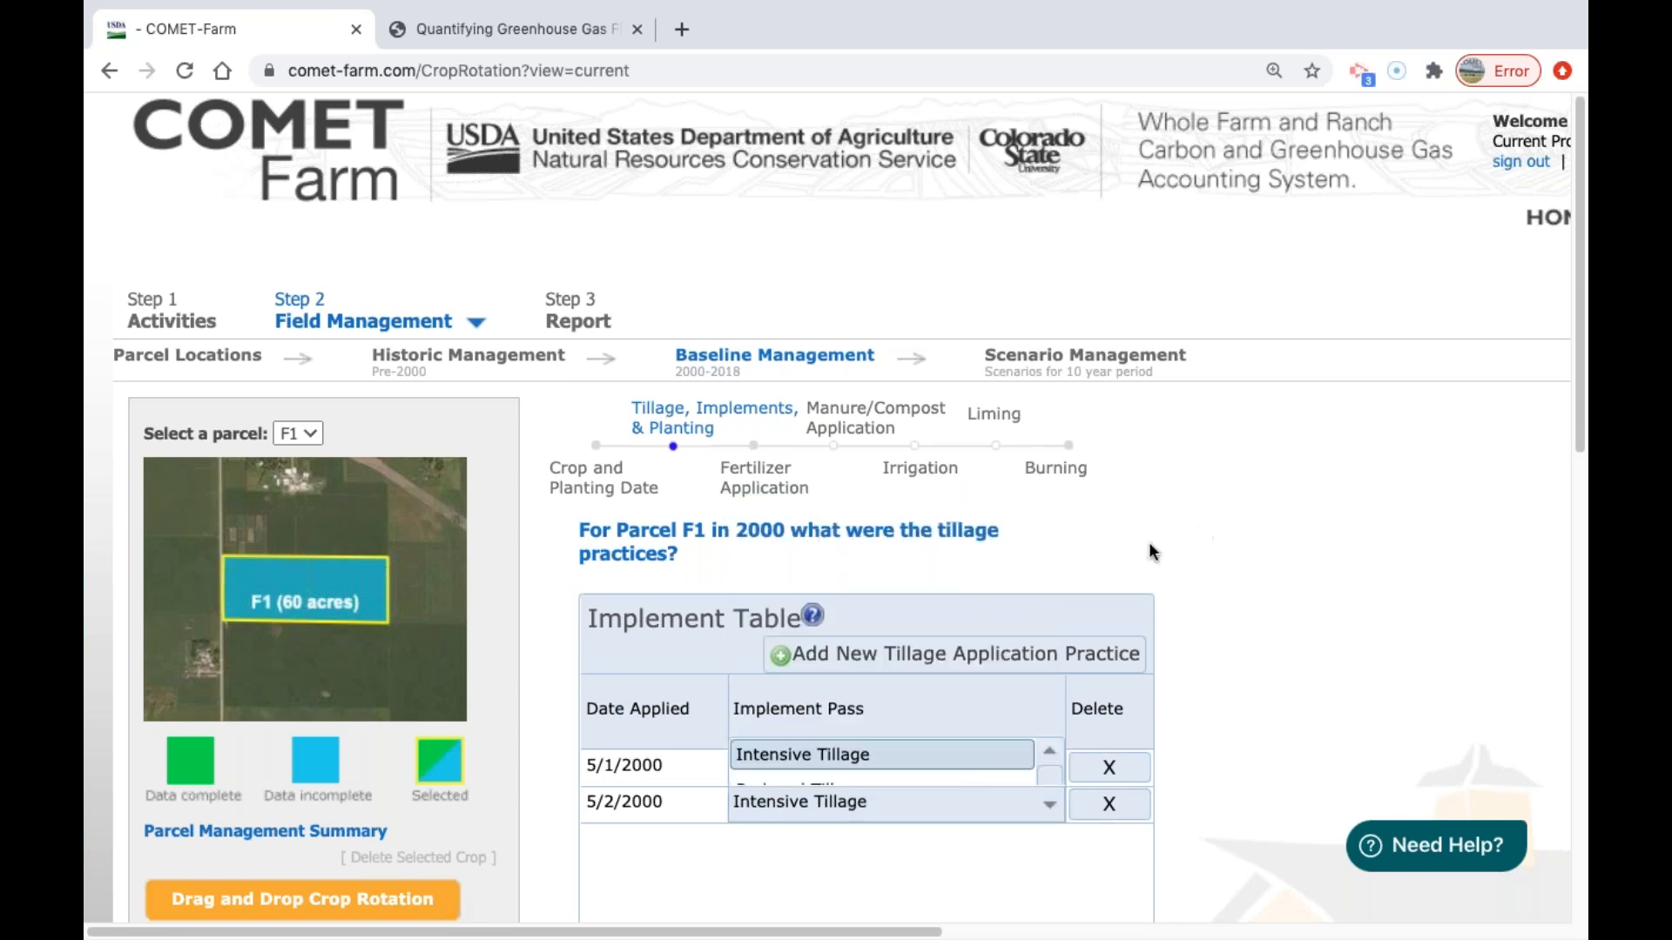
Read the tillage class definitions in the implement help and delete the 5/2/2000 tillage application.
{"action": "left_click", "coordinate": [814, 616]}
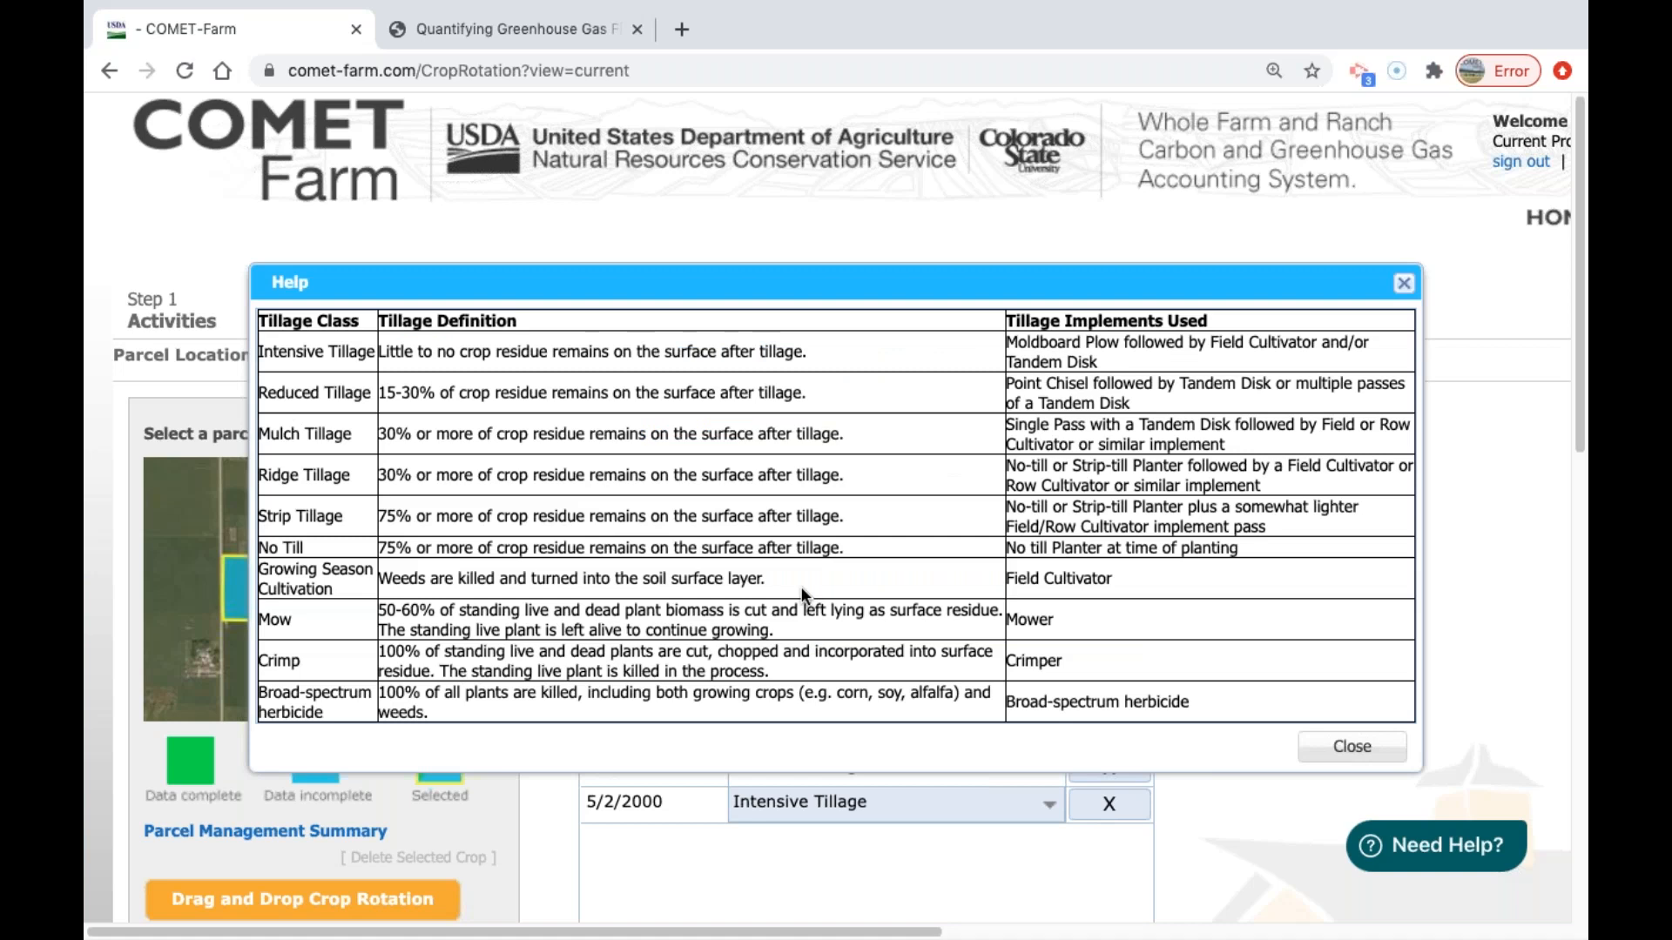
{"action": "left_click", "coordinate": [1332, 749]}
{"action": "left_click", "coordinate": [1108, 802]}
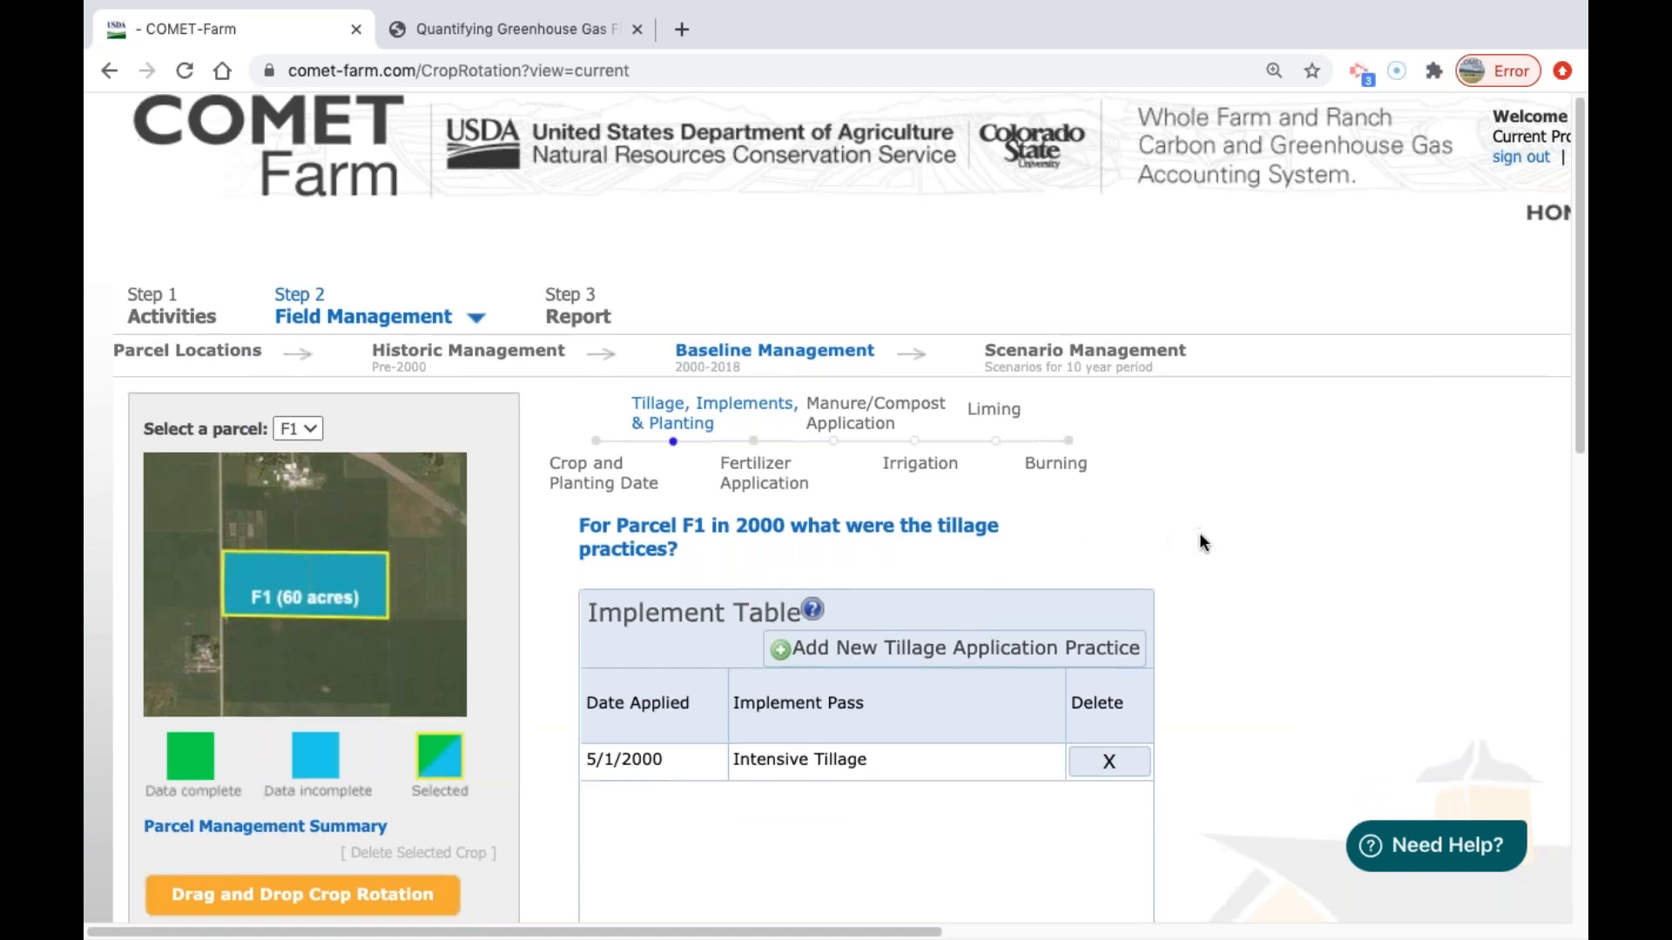
Move on to the Fertilizer Application practices for parcel F1 in 2000.
{"action": "scroll", "coordinate": [1199, 542], "scroll_direction": "down", "scroll_amount": 7}
{"action": "scroll", "coordinate": [832, 784], "scroll_direction": "down", "scroll_amount": 3}
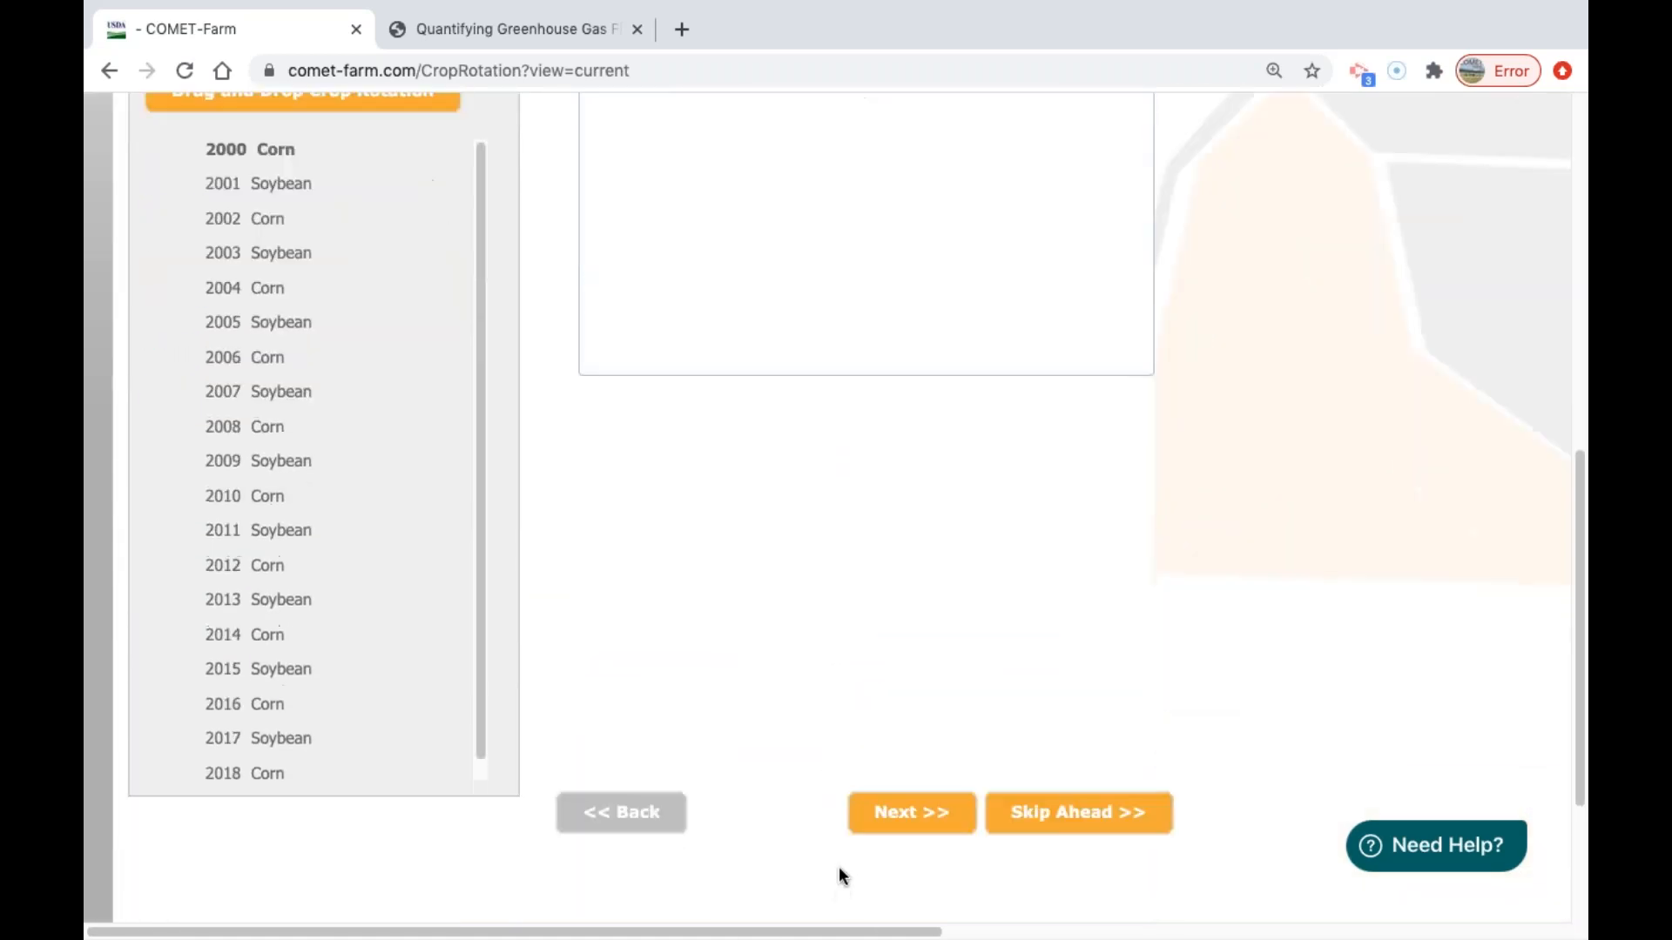
{"action": "left_click", "coordinate": [885, 813]}
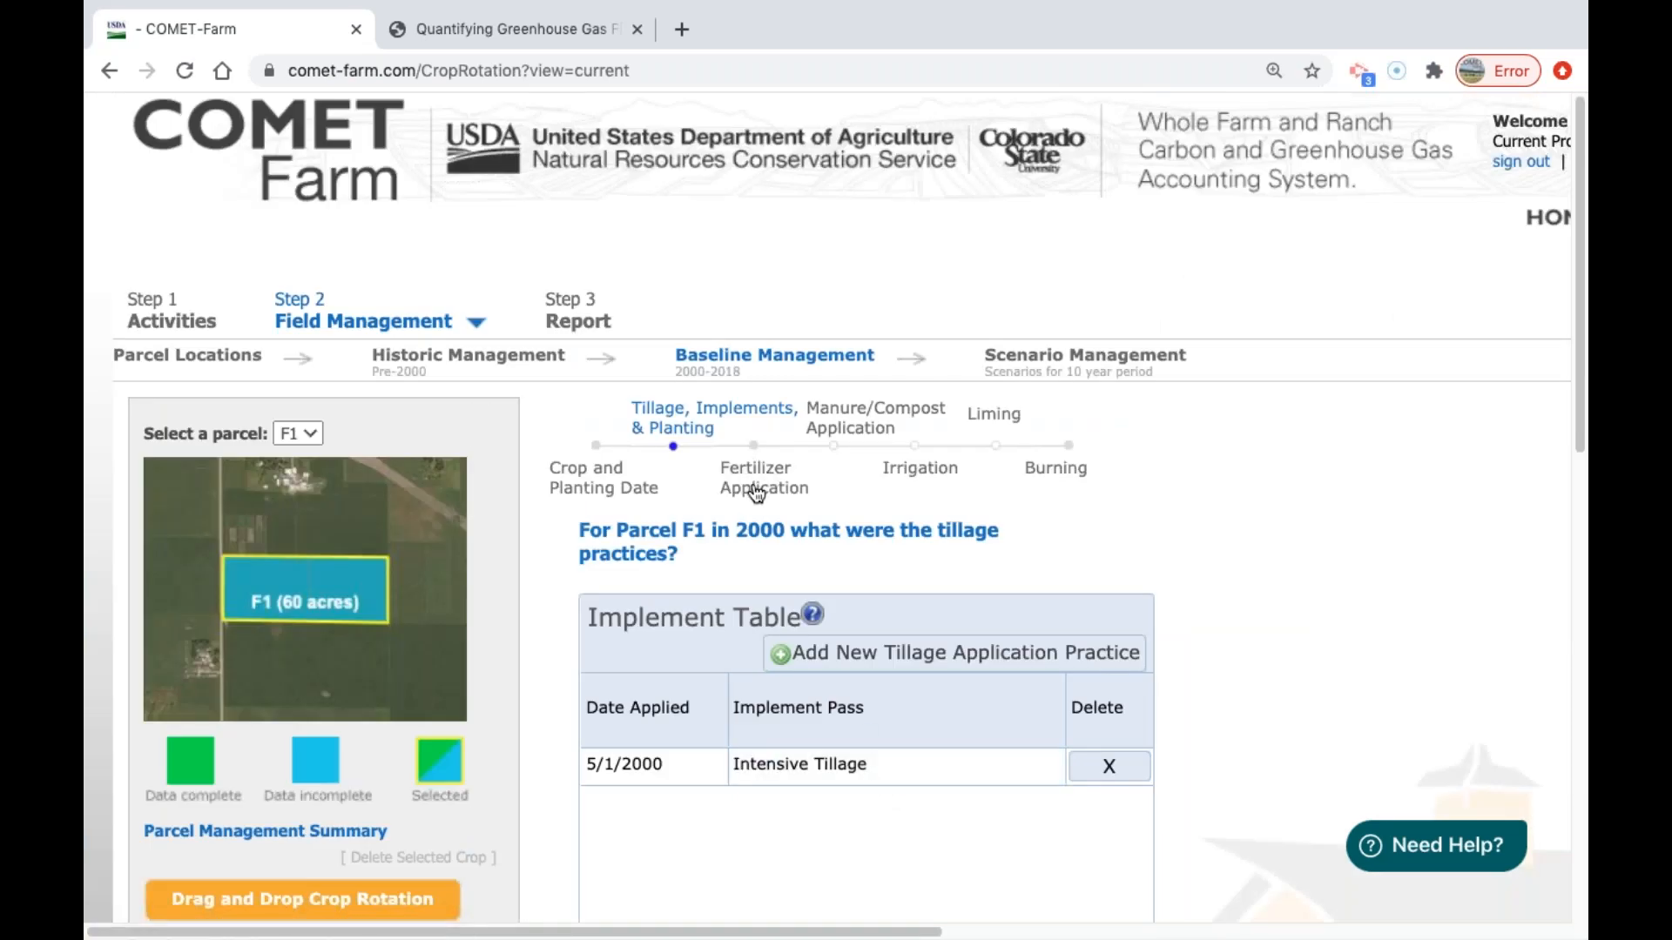
{"action": "left_click", "coordinate": [757, 493]}
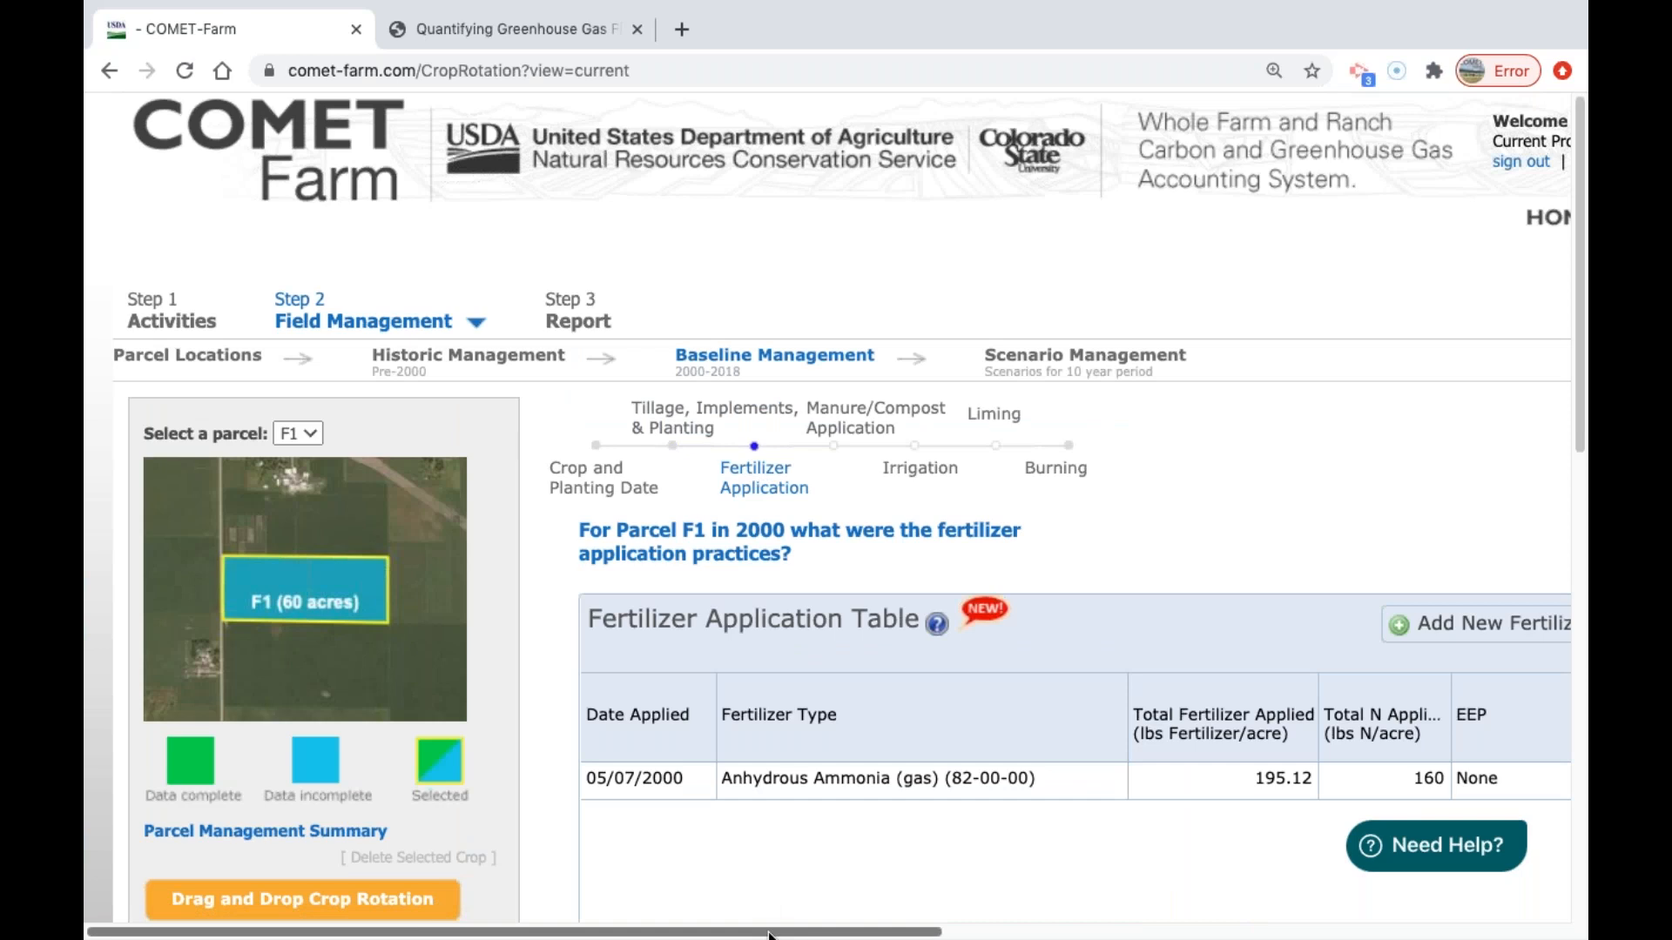
Add a fertilizer application for parcel F1 in 2000, look through its fertilizer types, and delete that application.
{"action": "left_click_drag", "start_coordinate": [768, 934], "coordinate": [959, 877]}
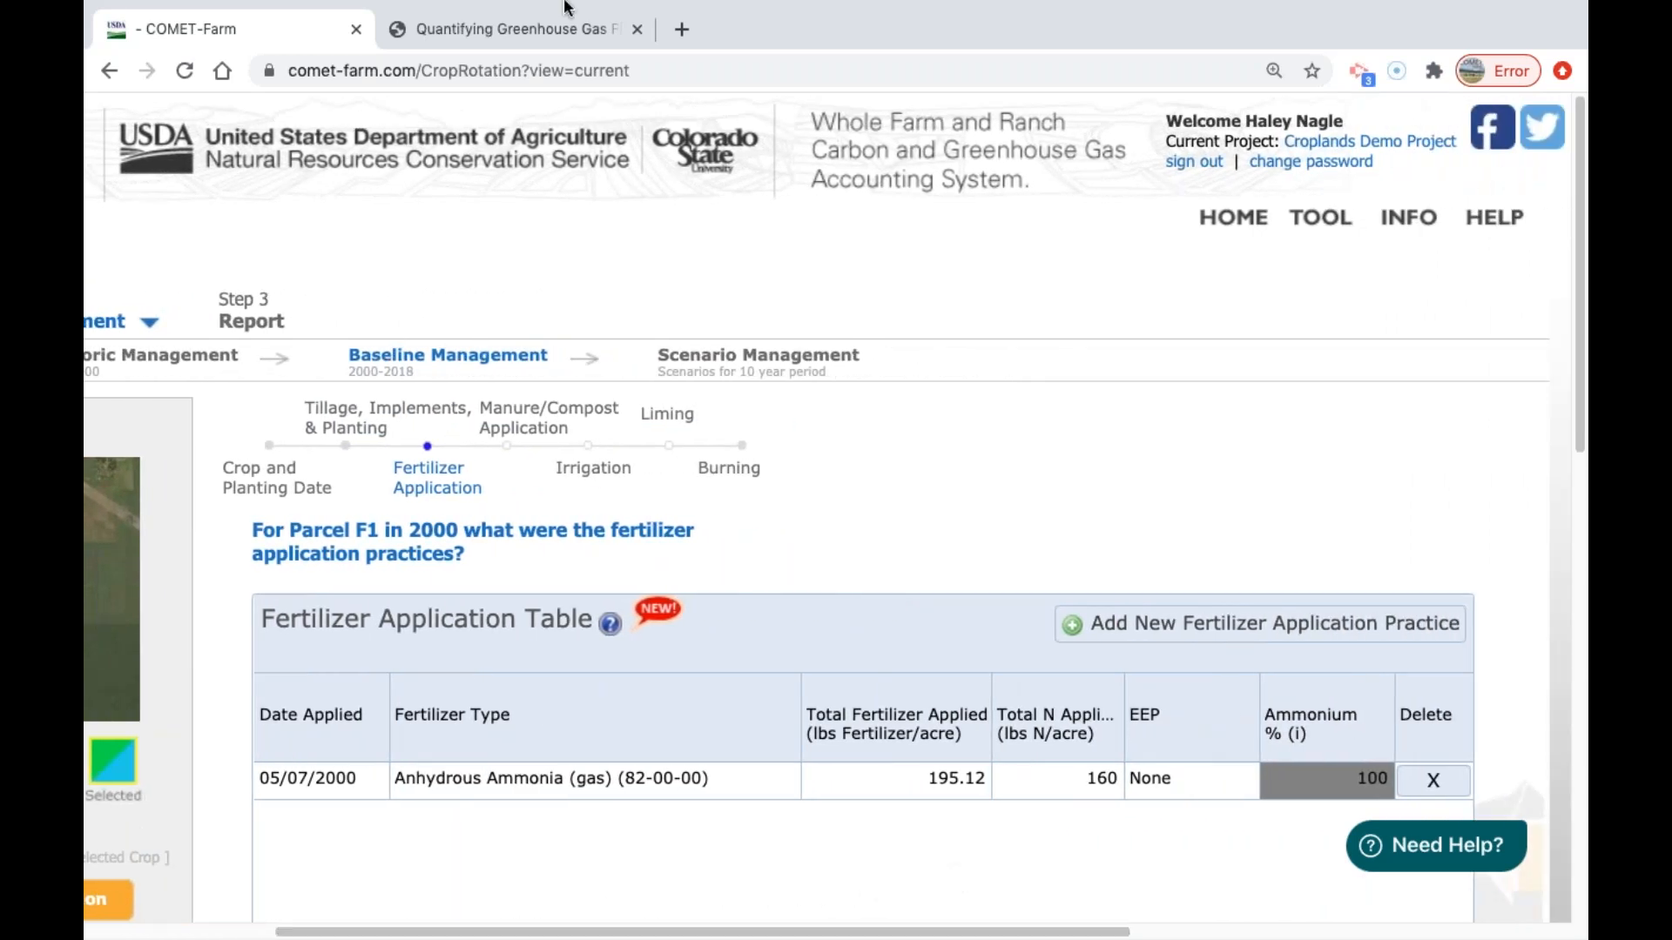
{"action": "left_click", "coordinate": [1278, 627]}
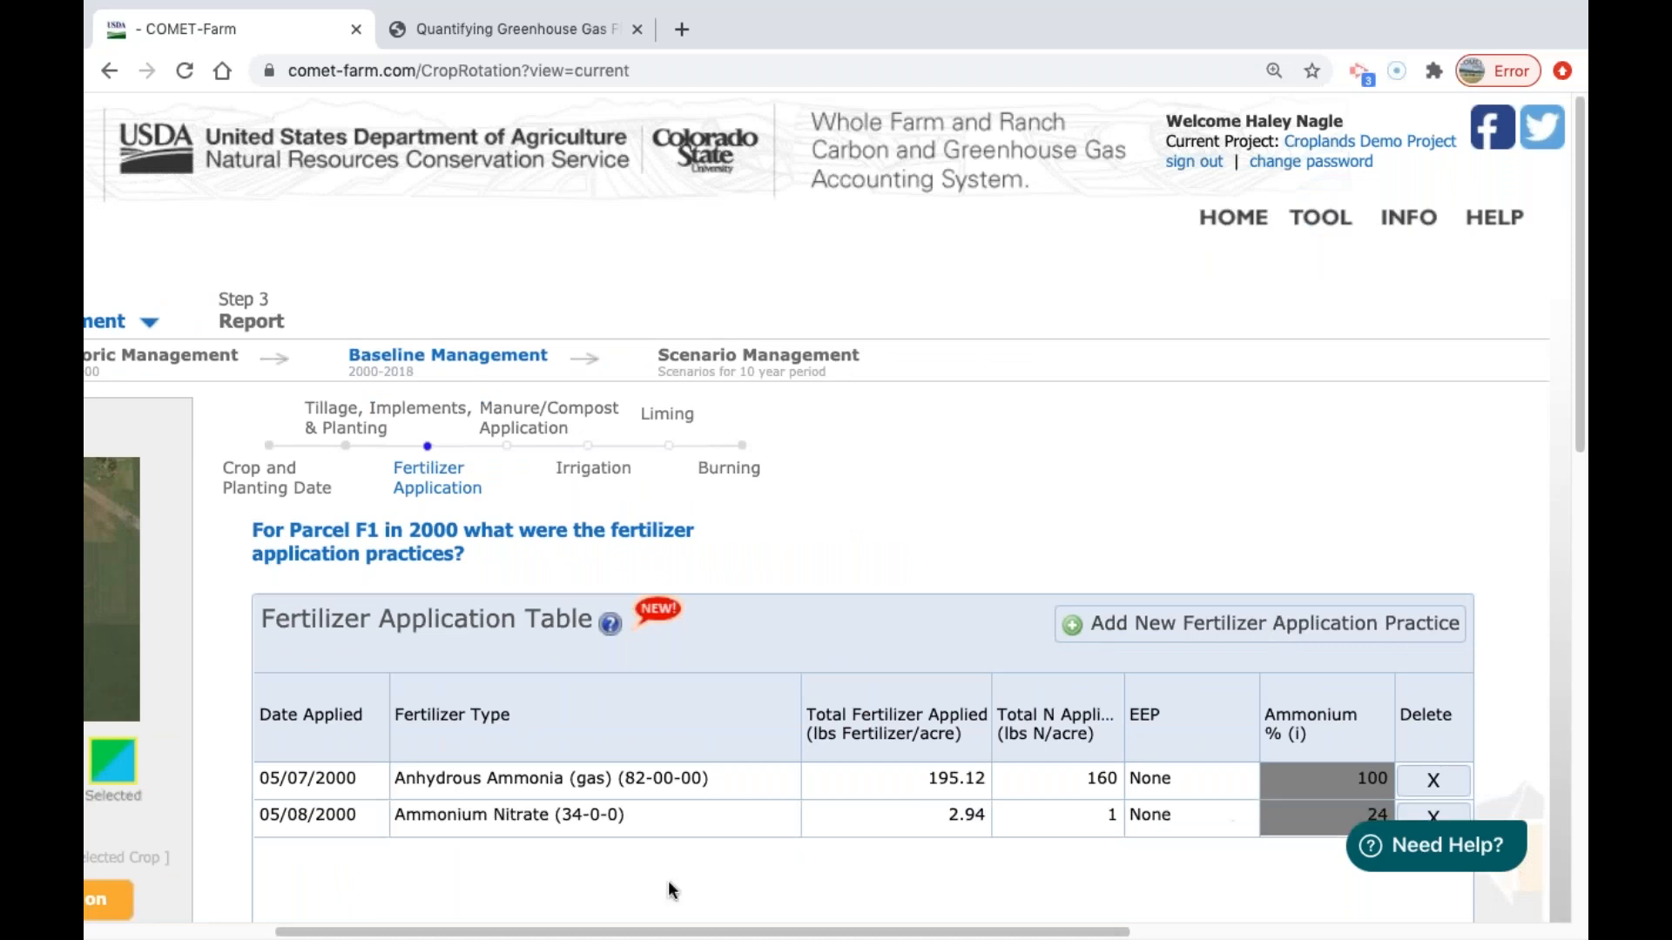
{"action": "left_click", "coordinate": [520, 818]}
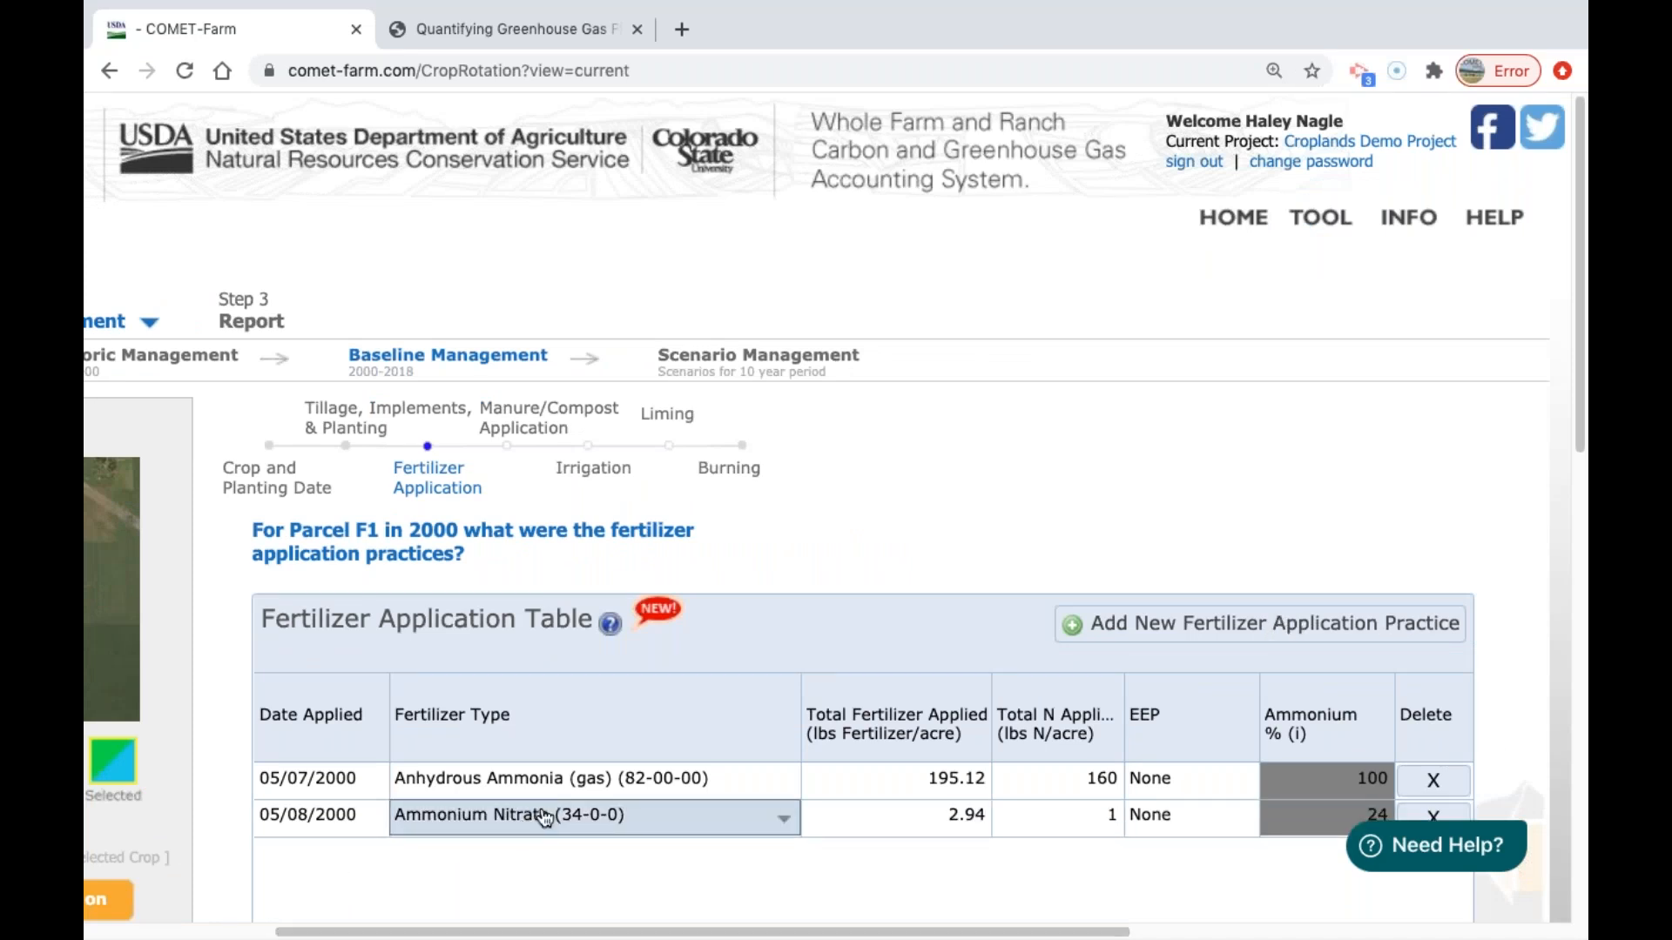
{"action": "left_click", "coordinate": [544, 818]}
{"action": "left_click_drag", "start_coordinate": [865, 541], "coordinate": [865, 738]}
{"action": "left_click", "coordinate": [976, 501]}
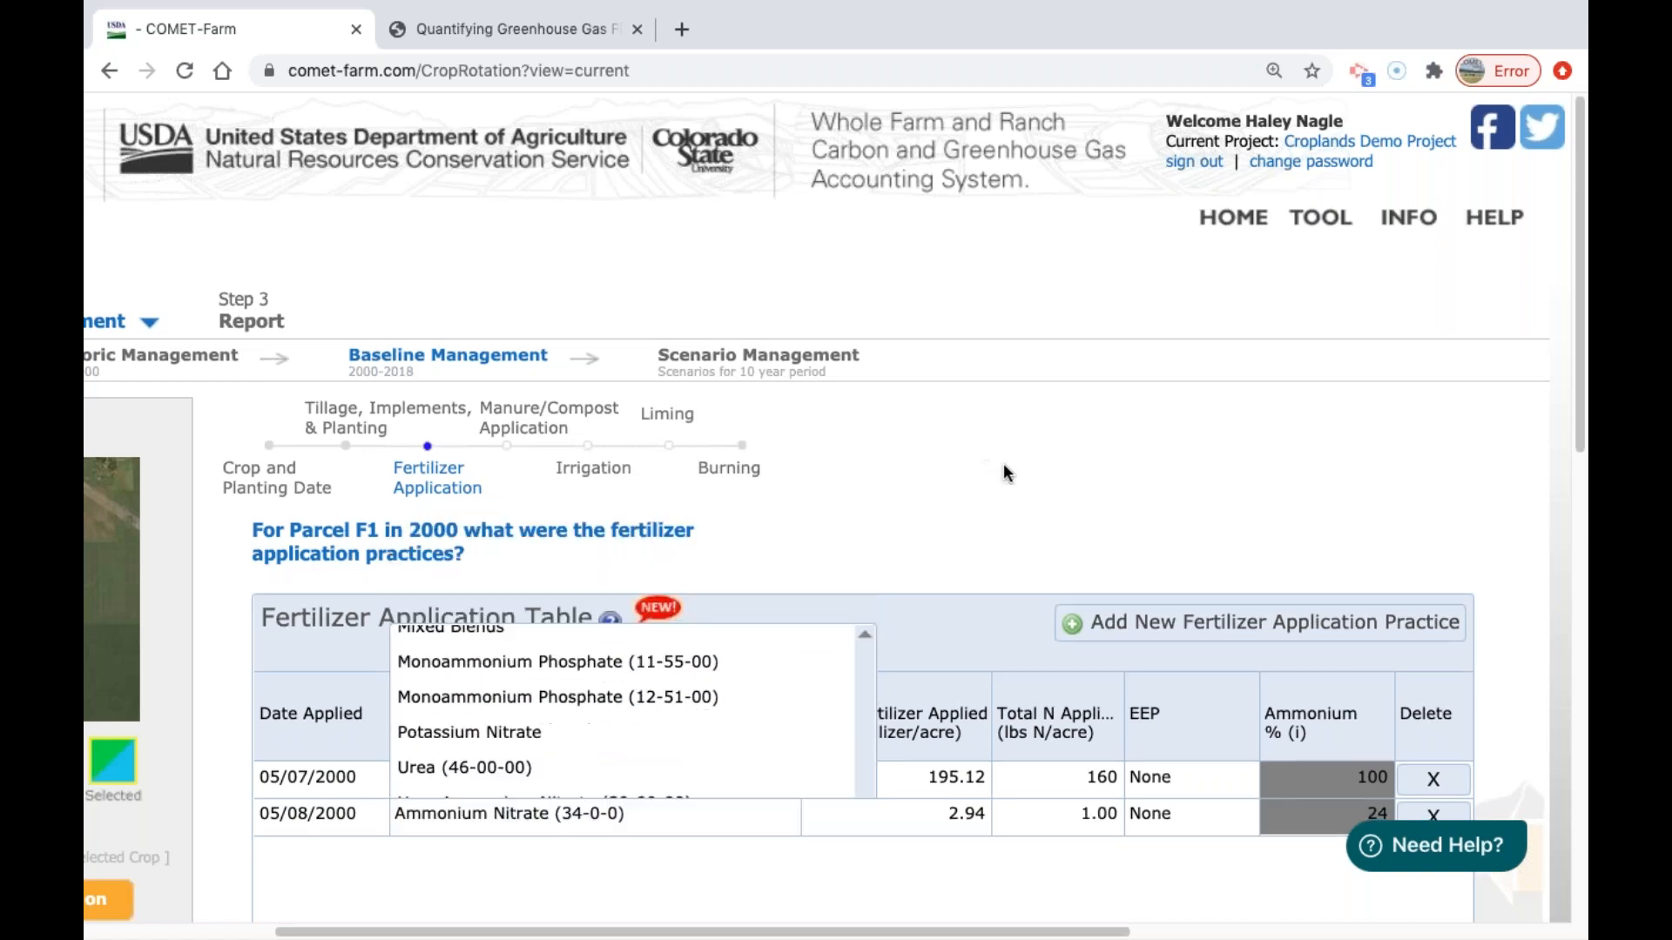
{"action": "left_click", "coordinate": [1433, 814]}
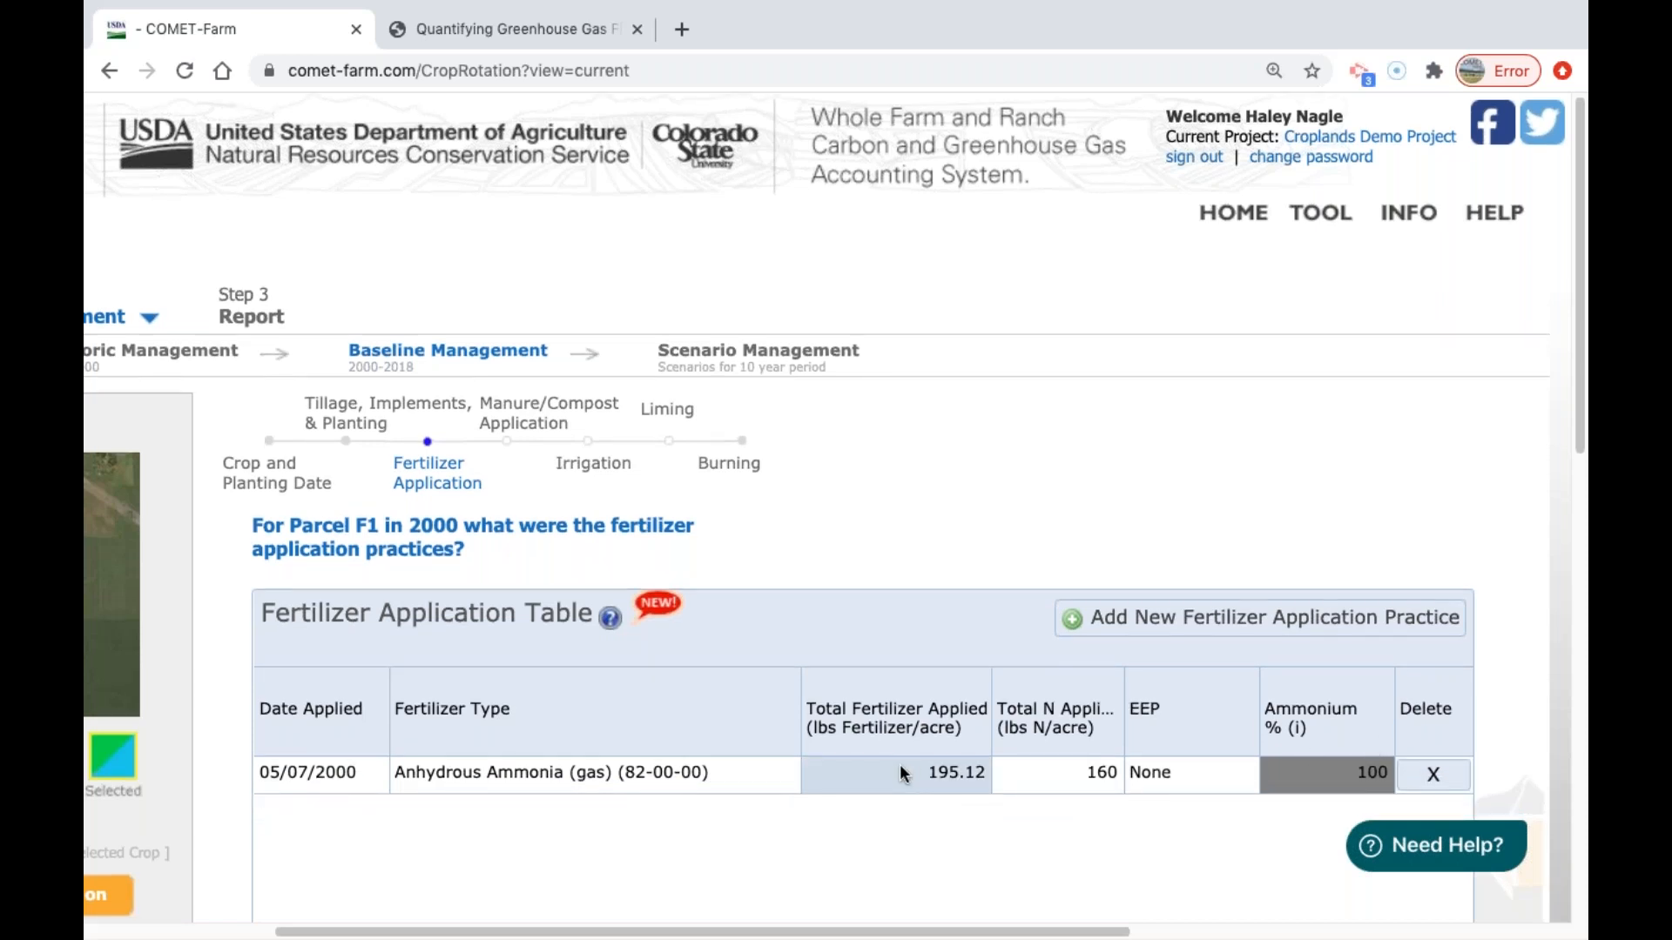
Examine the Anhydrous Ammonia application's total nitrogen entry, and view parcel F1's Manure/Compost Application and Irrigation pages for 2000.
{"action": "left_click", "coordinate": [1071, 776]}
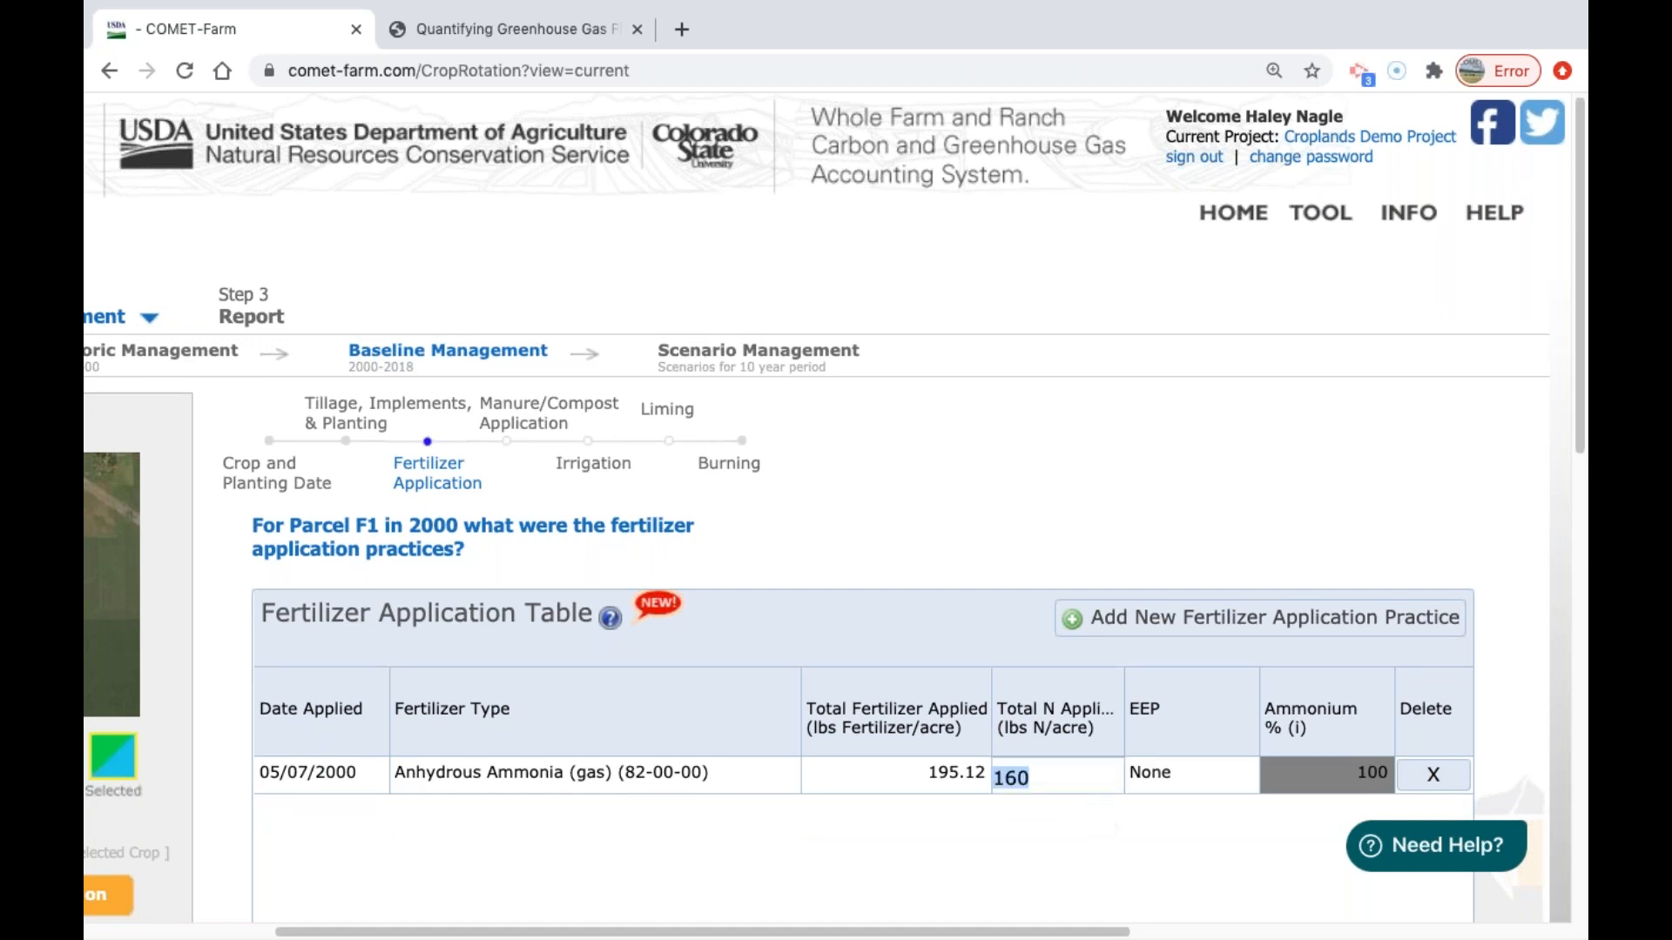
{"action": "left_click", "coordinate": [1086, 894]}
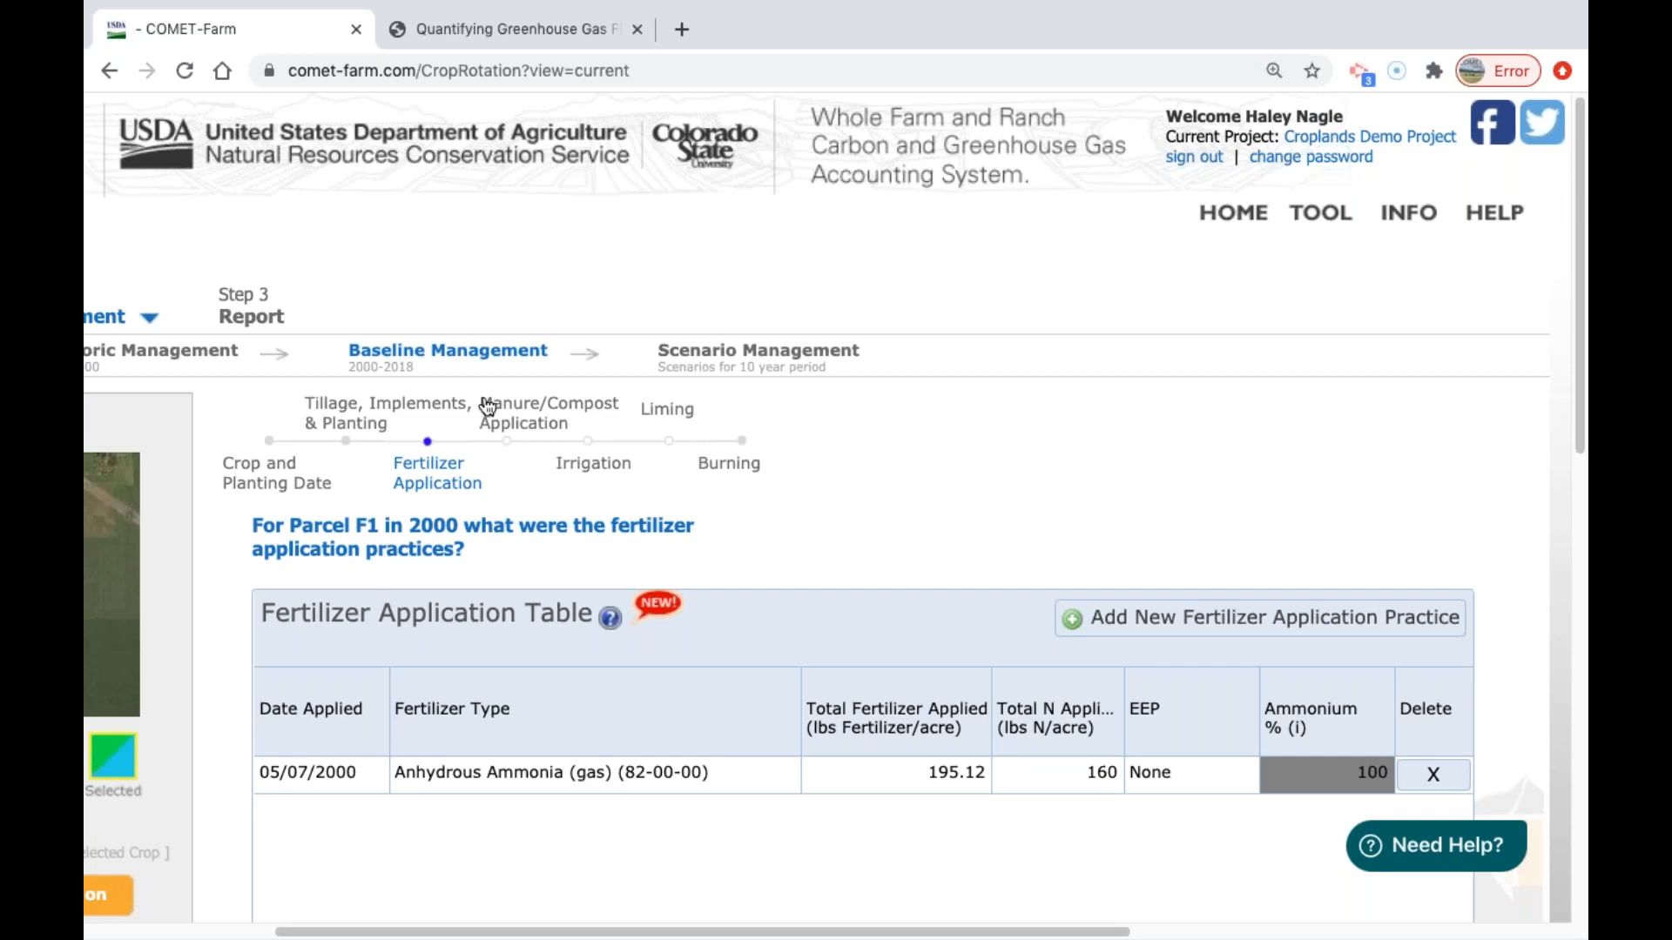
{"action": "left_click", "coordinate": [533, 426]}
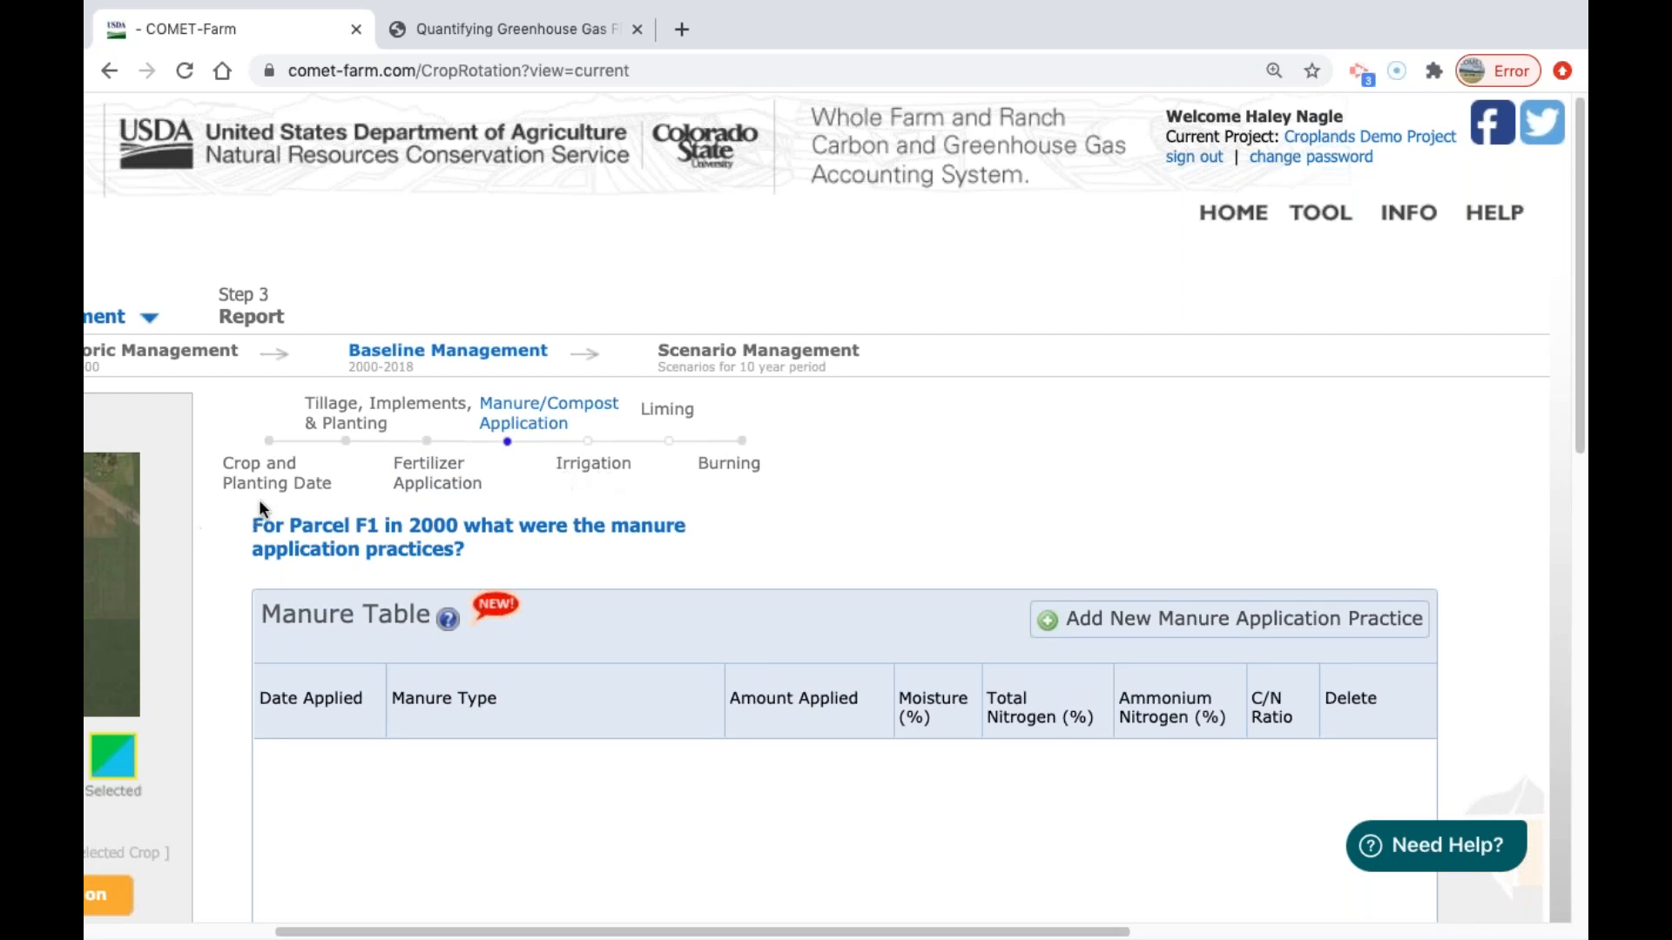
{"action": "left_click", "coordinate": [618, 471]}
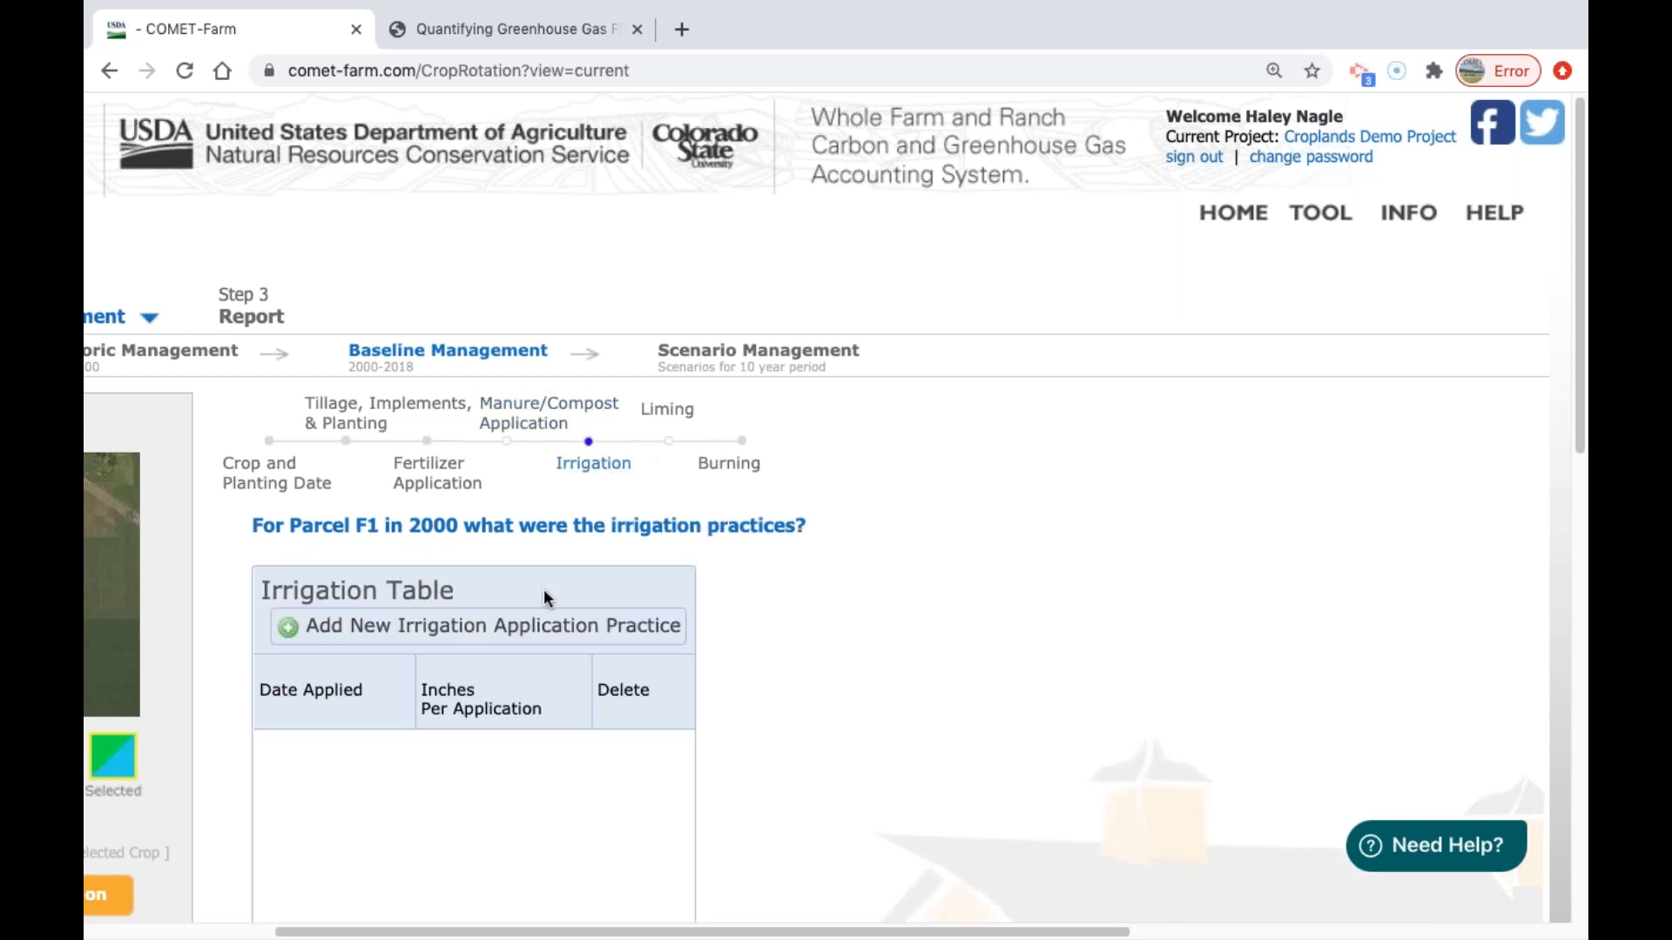
View parcel F1's Liming and Burning practice pages for 2000.
{"action": "left_click_drag", "start_coordinate": [1057, 930], "coordinate": [853, 934]}
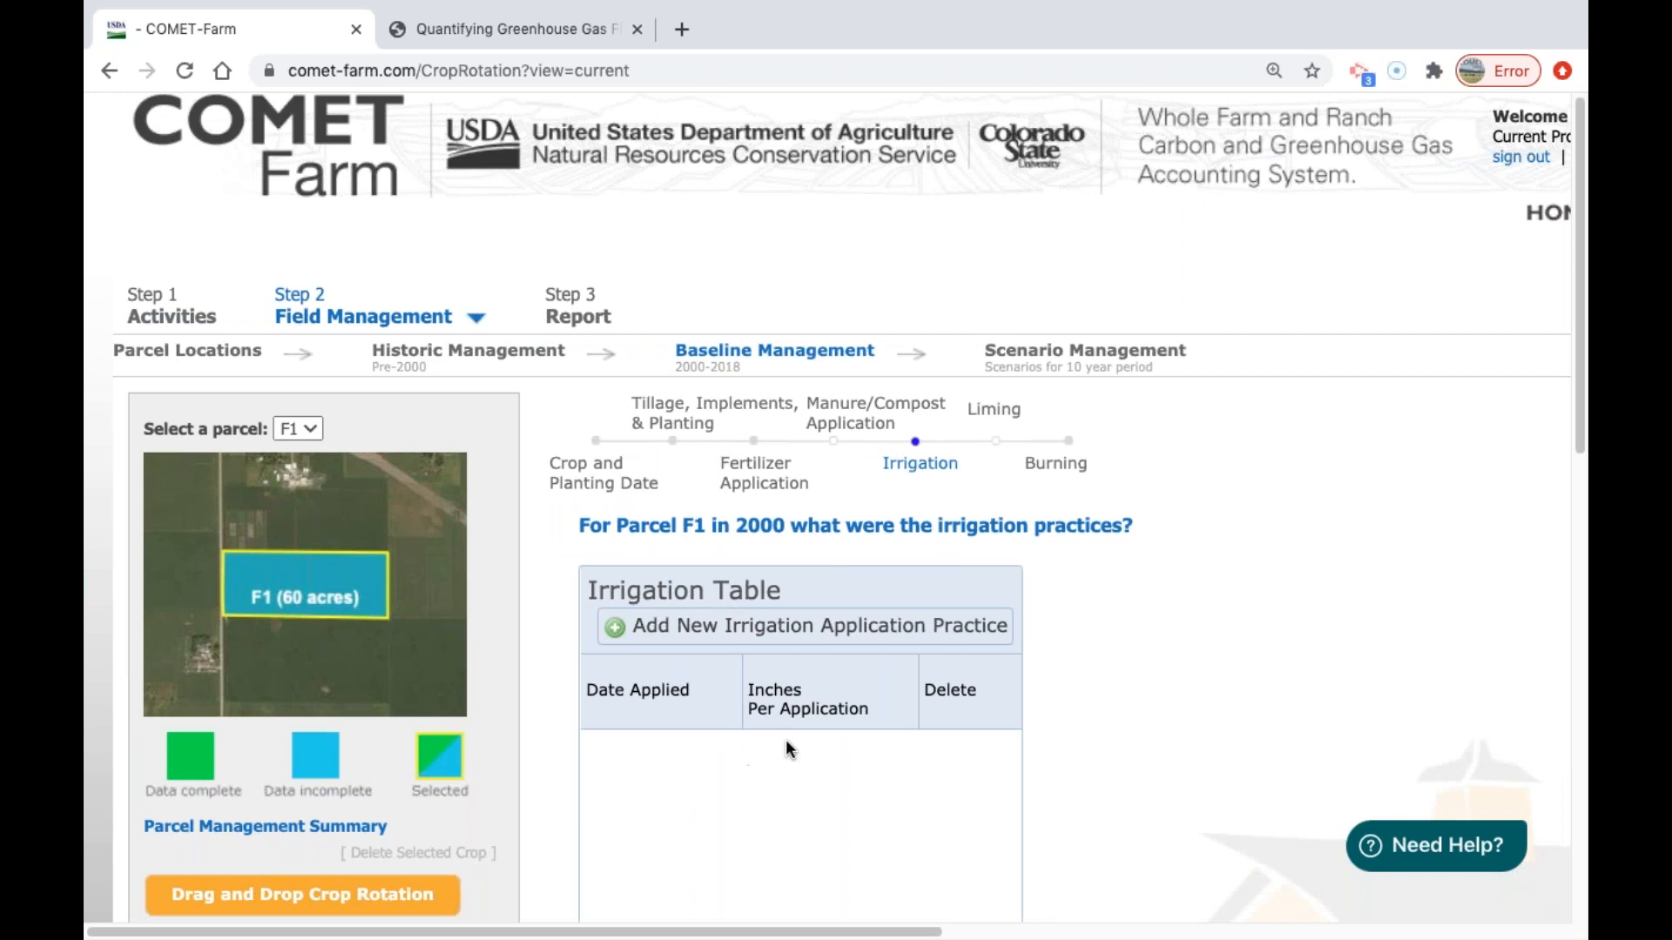
{"action": "left_click", "coordinate": [1015, 423]}
{"action": "left_click", "coordinate": [1066, 463]}
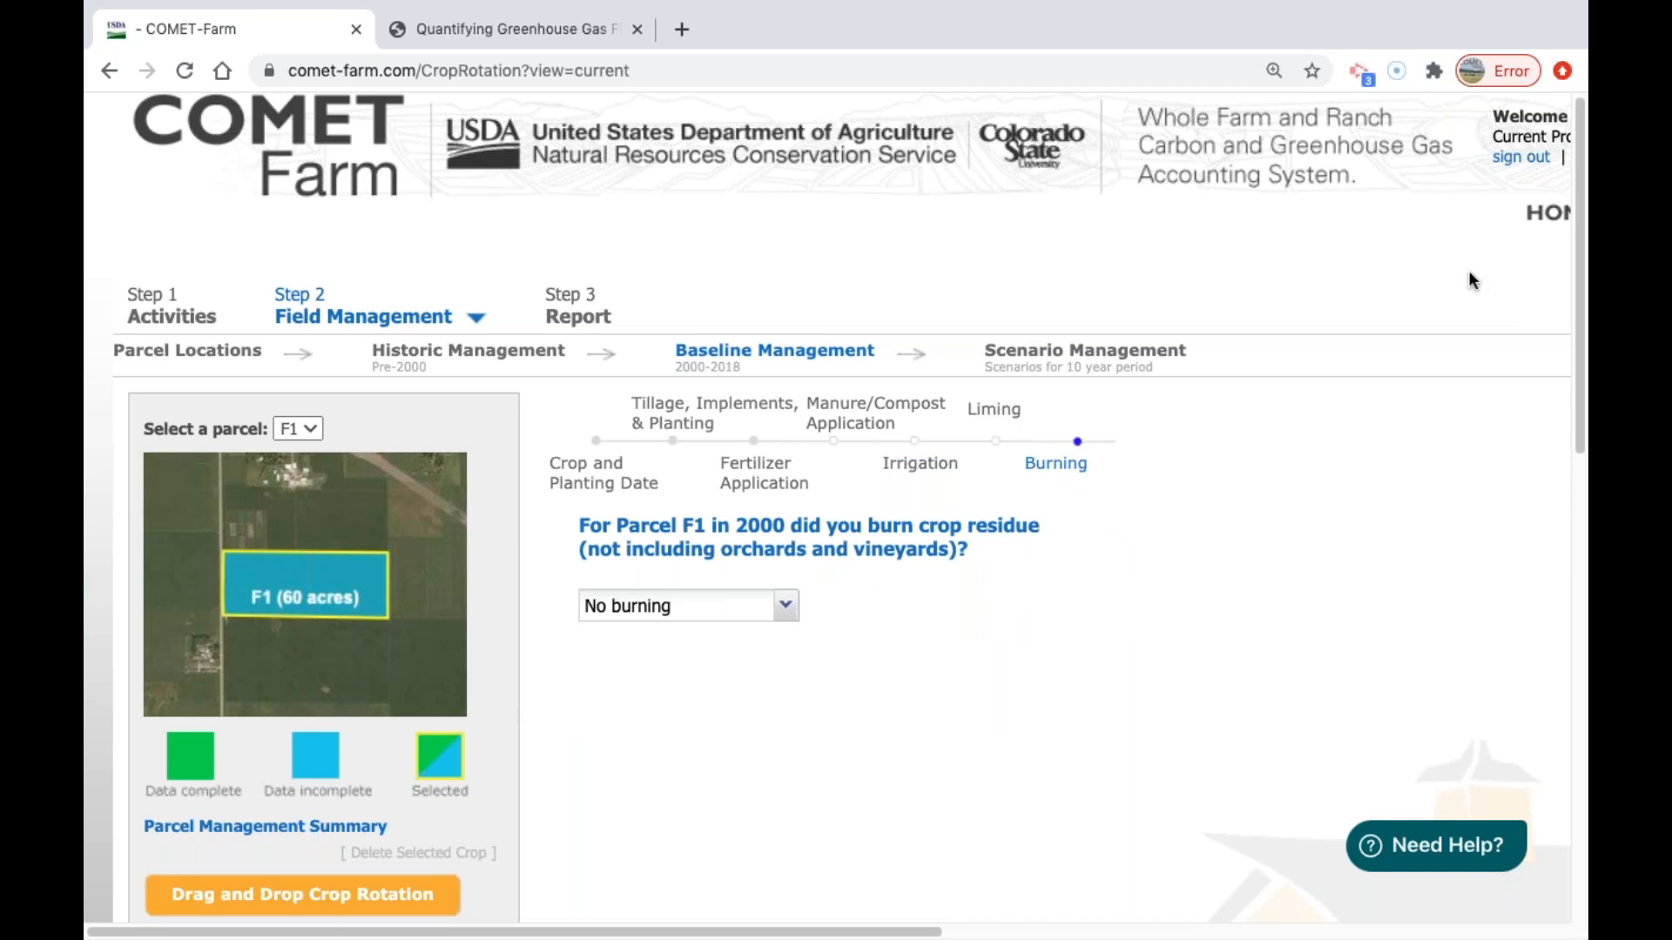
Finish parcel F1's 2000 baseline management and continue without adding an additional crop for that year.
{"action": "left_click_drag", "start_coordinate": [1582, 179], "coordinate": [1586, 266]}
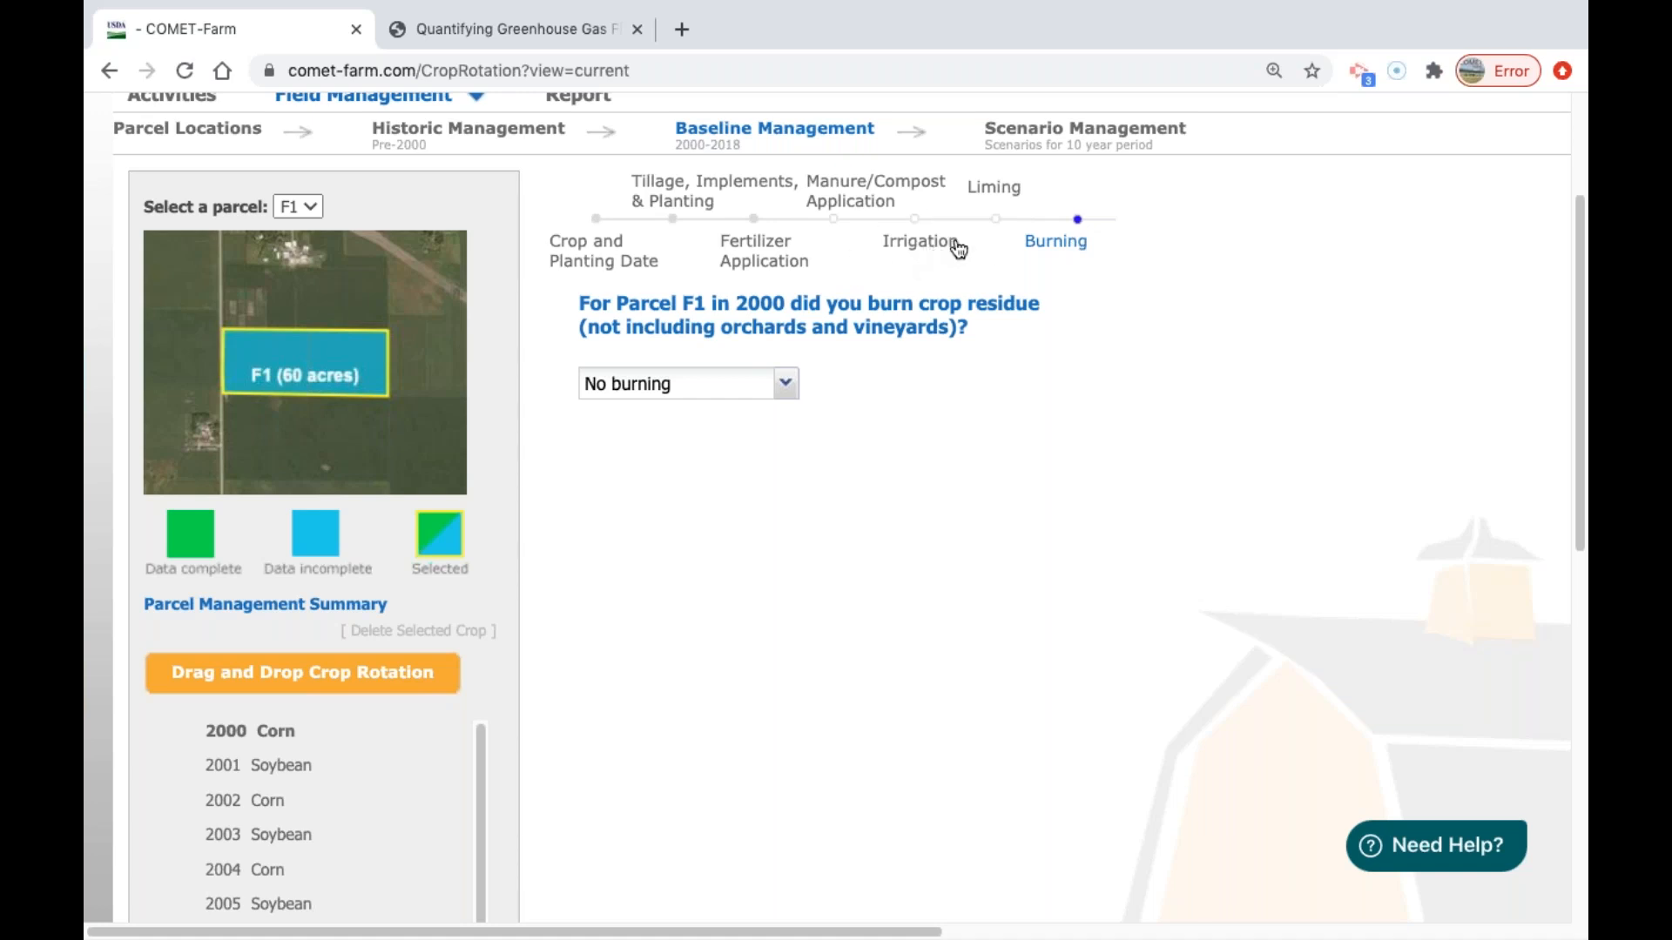
{"action": "scroll", "coordinate": [1175, 436], "scroll_direction": "down", "scroll_amount": 1}
{"action": "left_click_drag", "start_coordinate": [1578, 357], "coordinate": [1579, 689]}
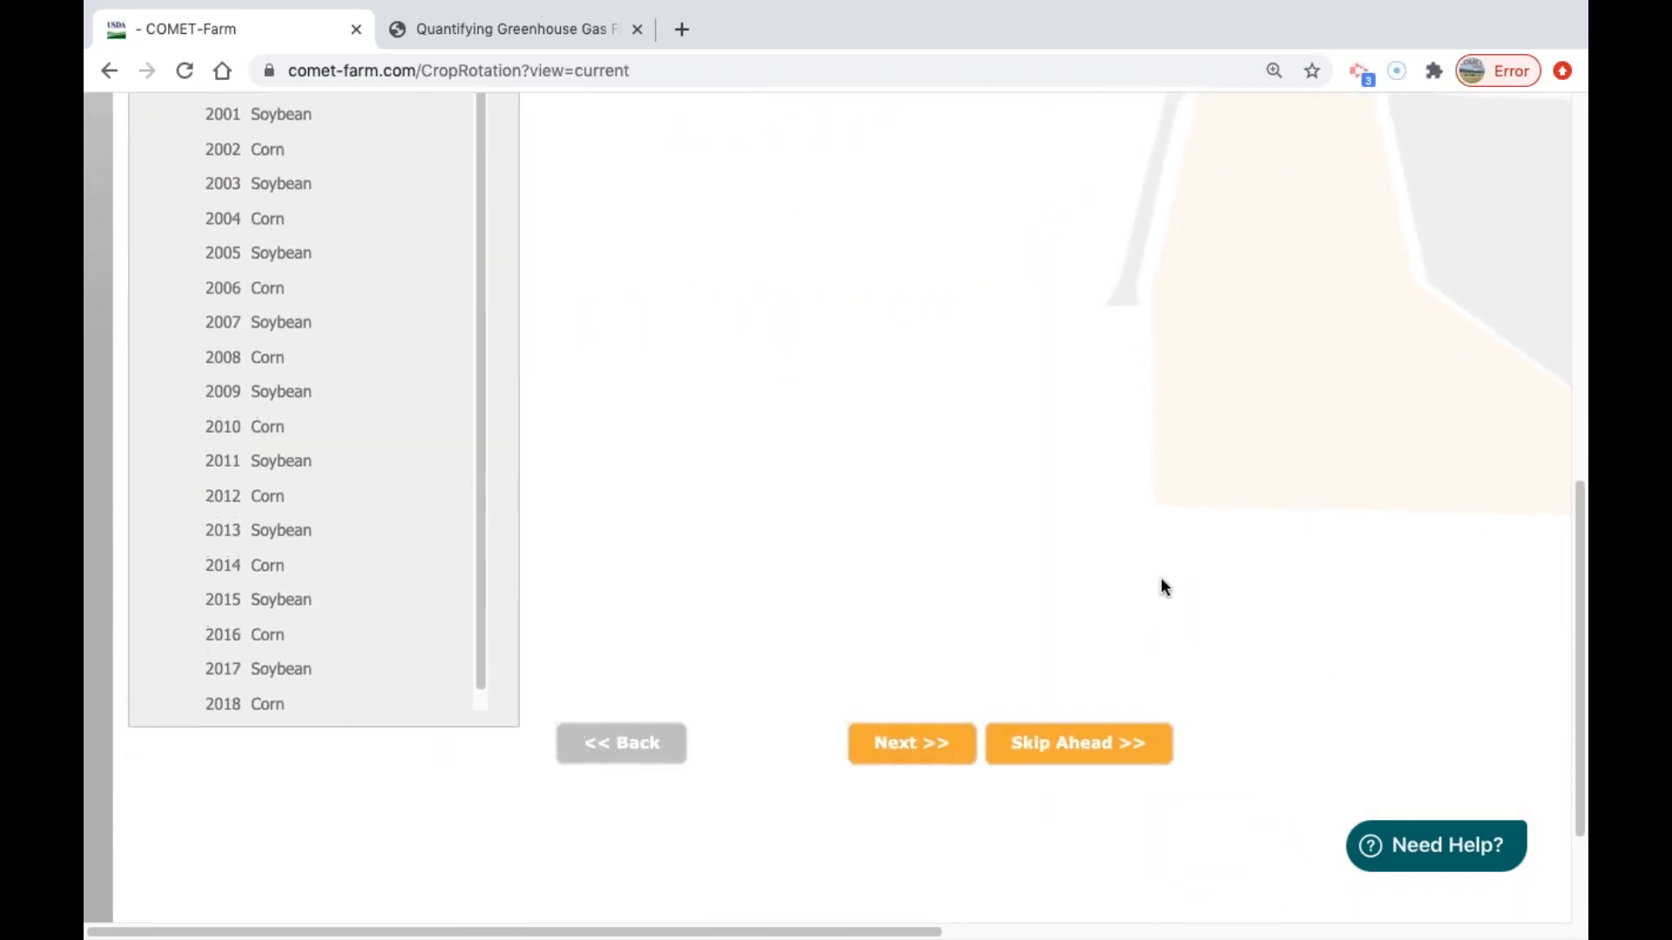
{"action": "left_click", "coordinate": [937, 747]}
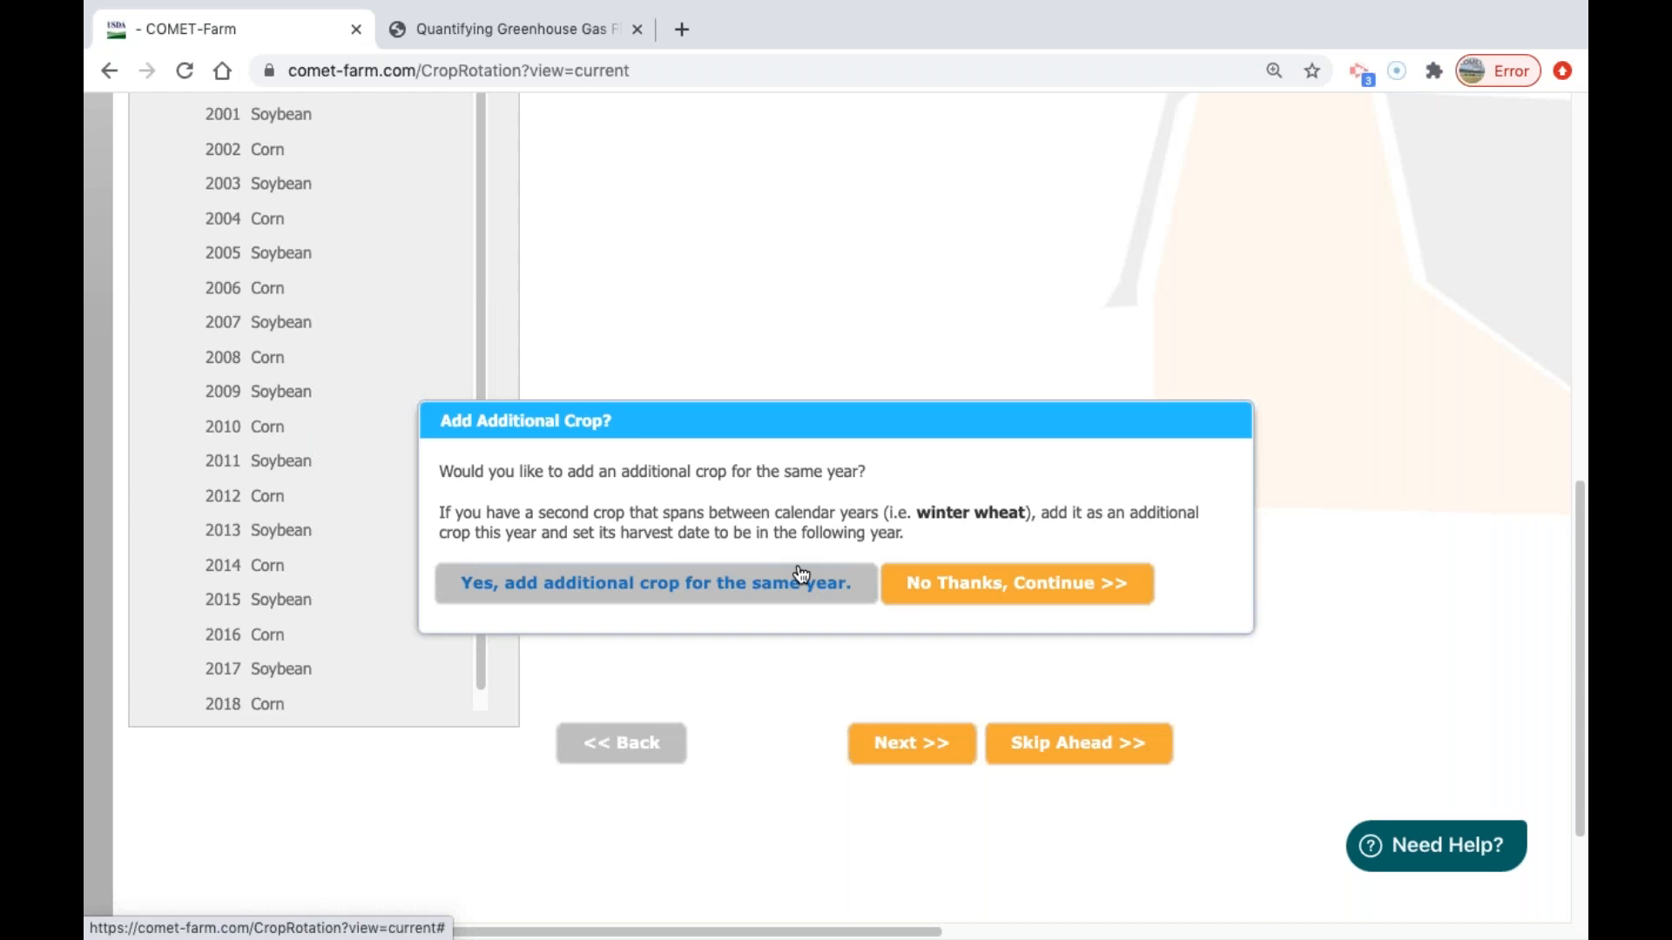
{"action": "left_click", "coordinate": [1002, 599]}
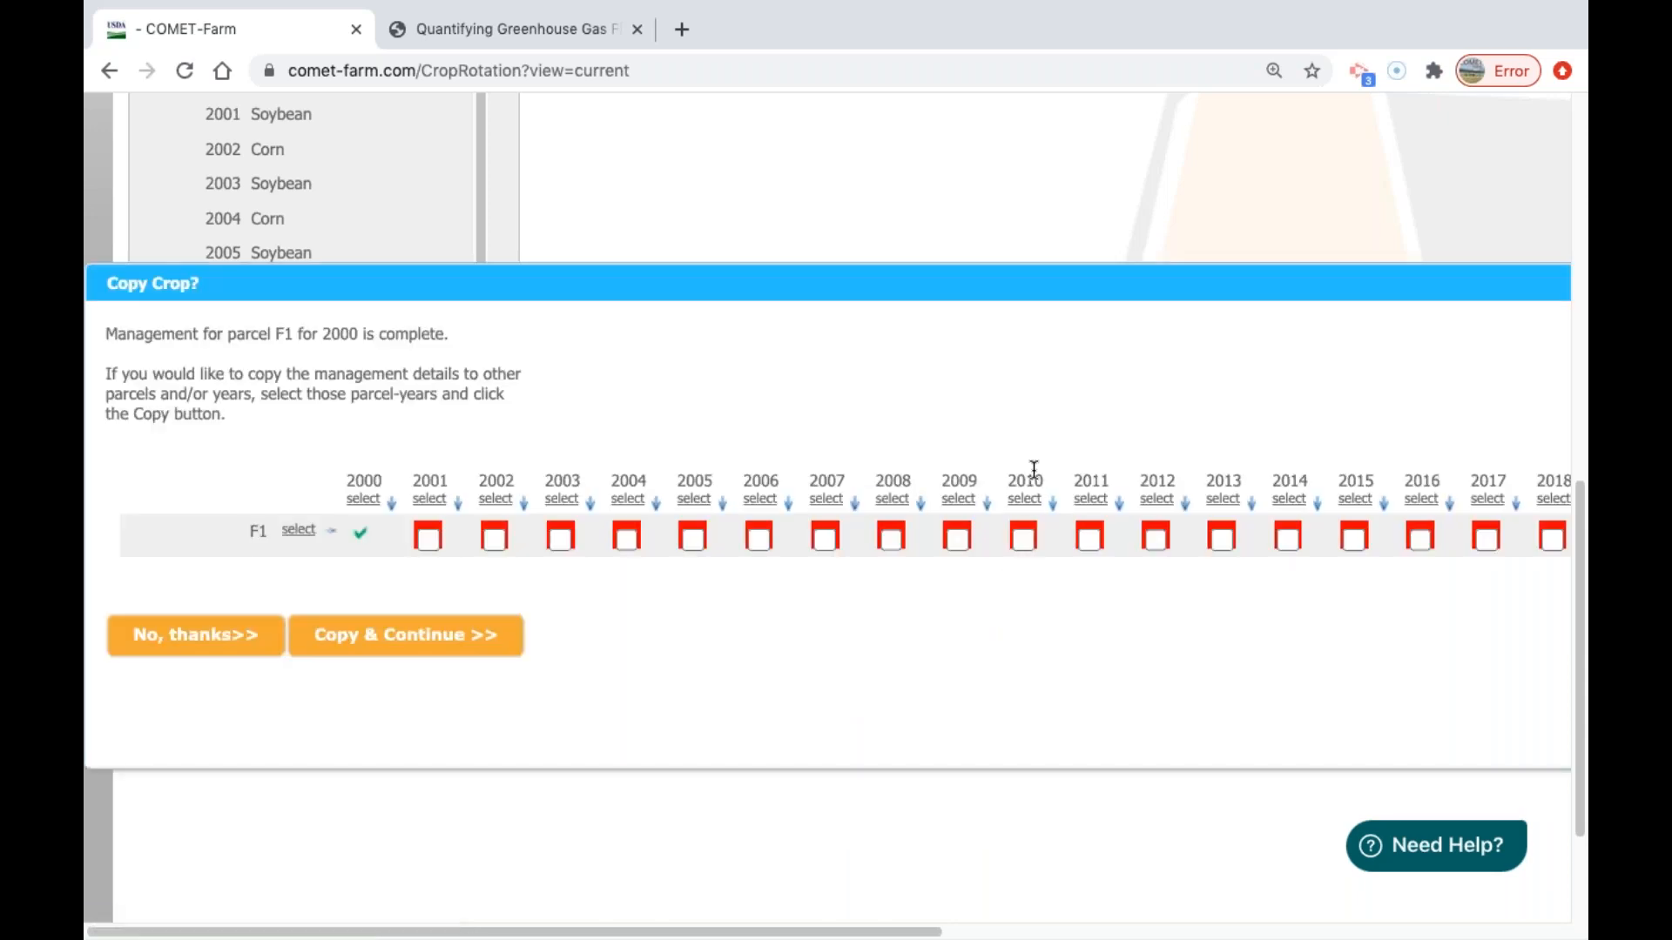
Try selecting all of parcel F1's years, and the individual years 2005 and 2009, as copy targets for the 2000 management.
{"action": "scroll", "coordinate": [1036, 474], "scroll_direction": "down", "scroll_amount": 1}
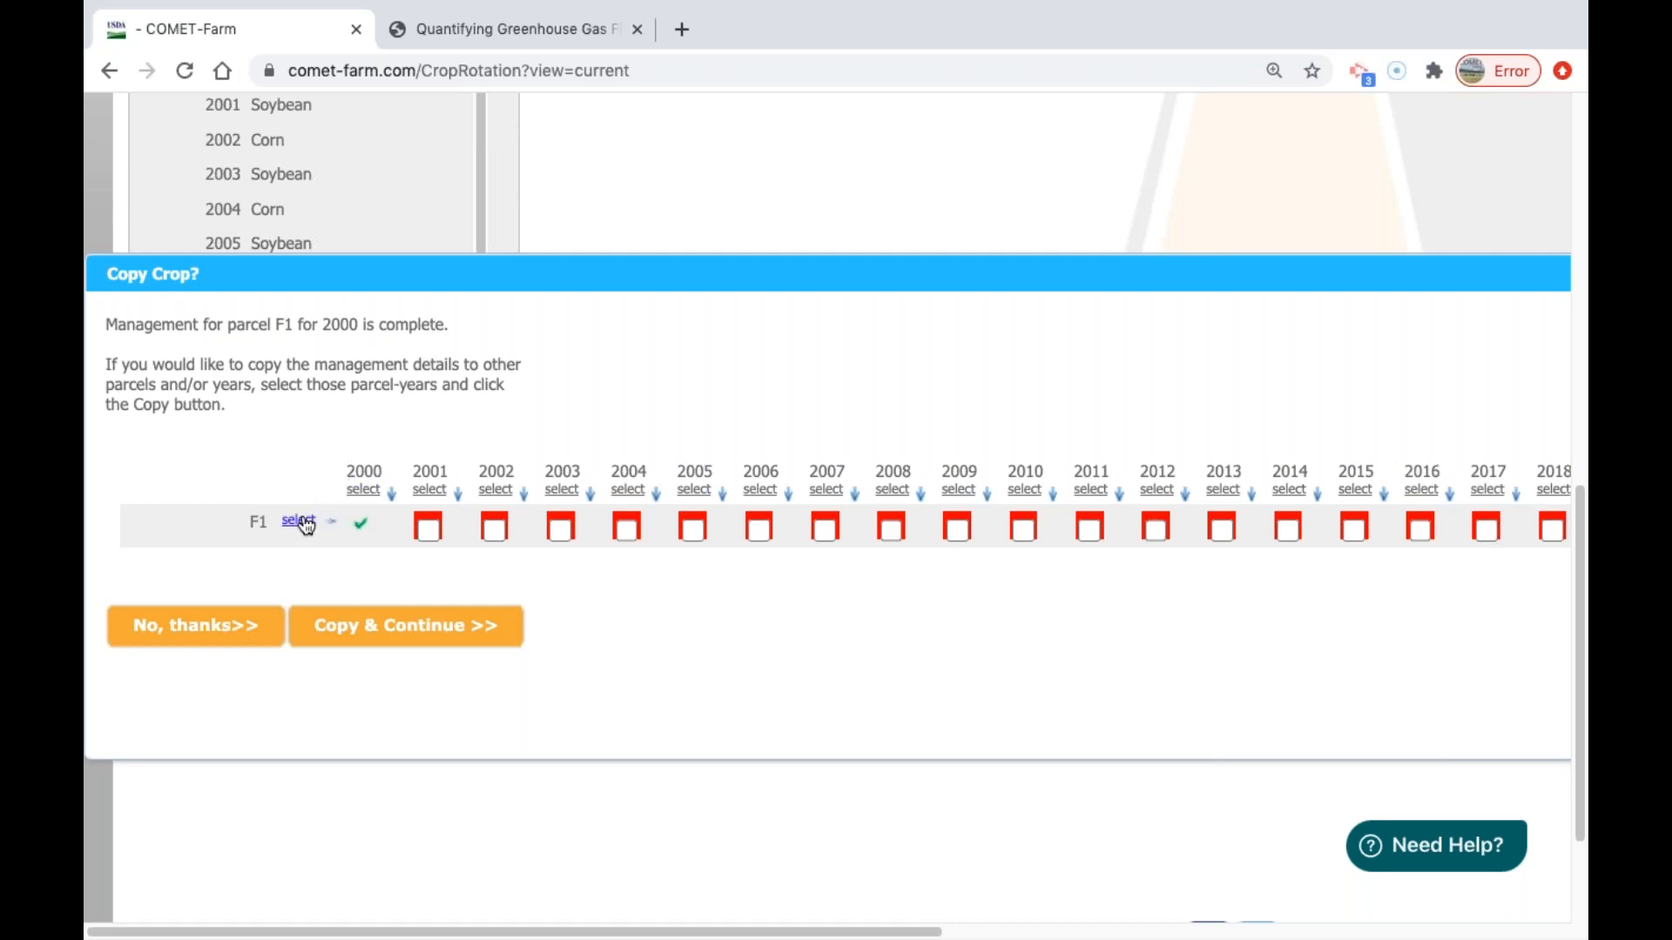
{"action": "left_click", "coordinate": [299, 522]}
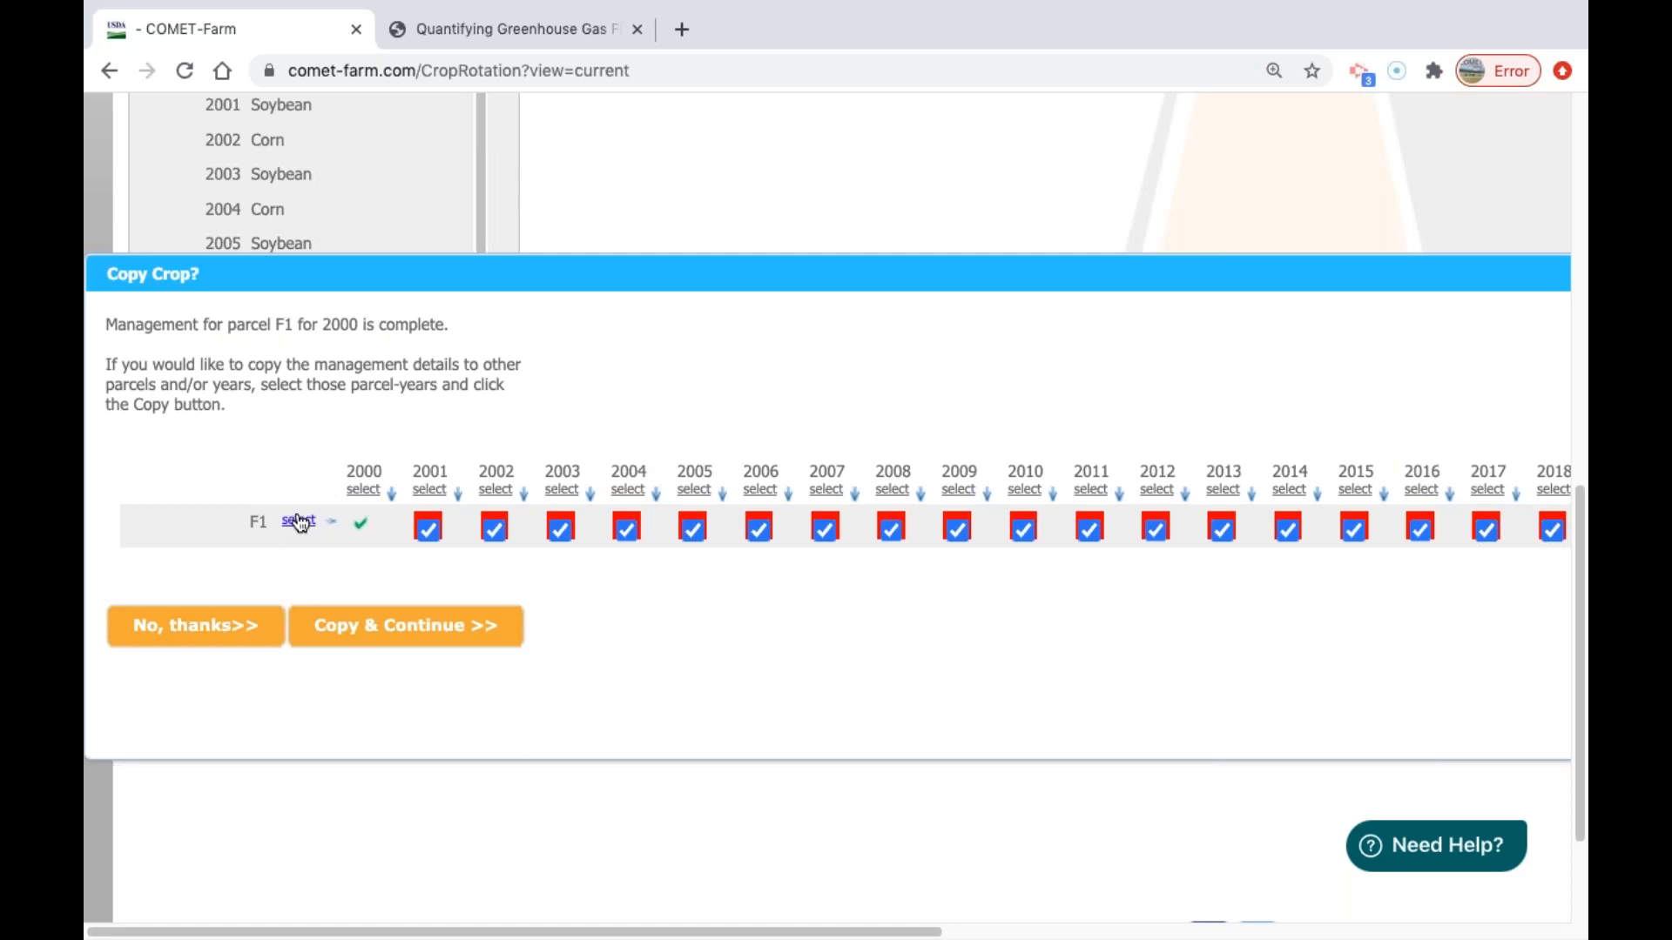
{"action": "left_click", "coordinate": [298, 522]}
{"action": "left_click", "coordinate": [693, 489]}
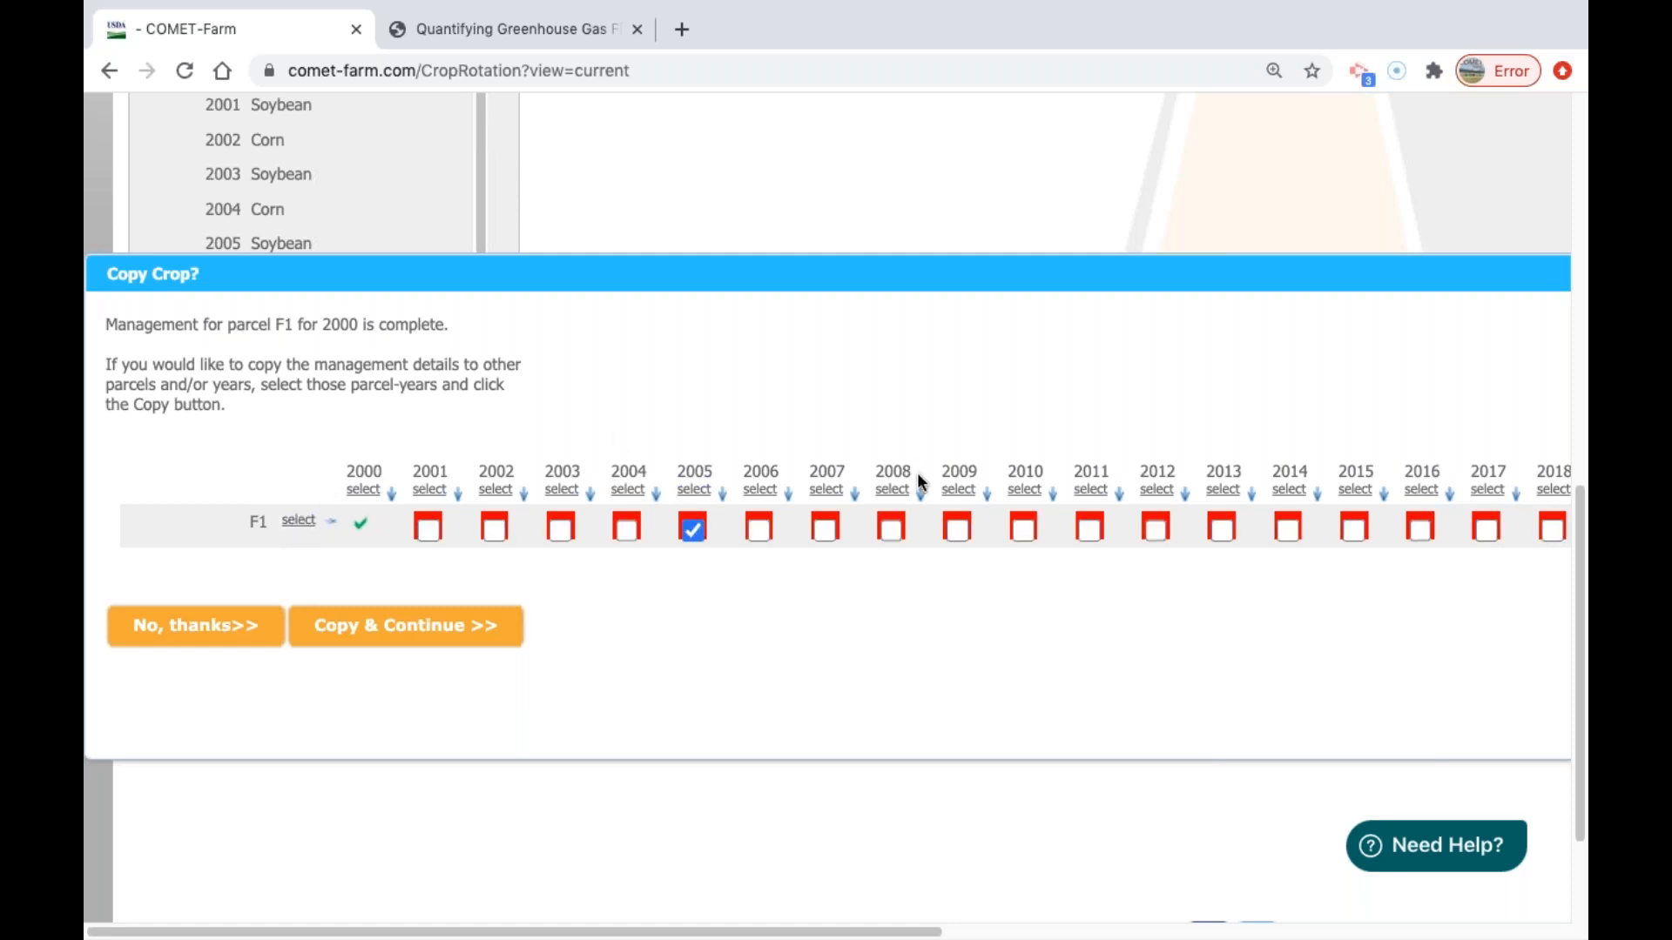
{"action": "left_click", "coordinate": [958, 491]}
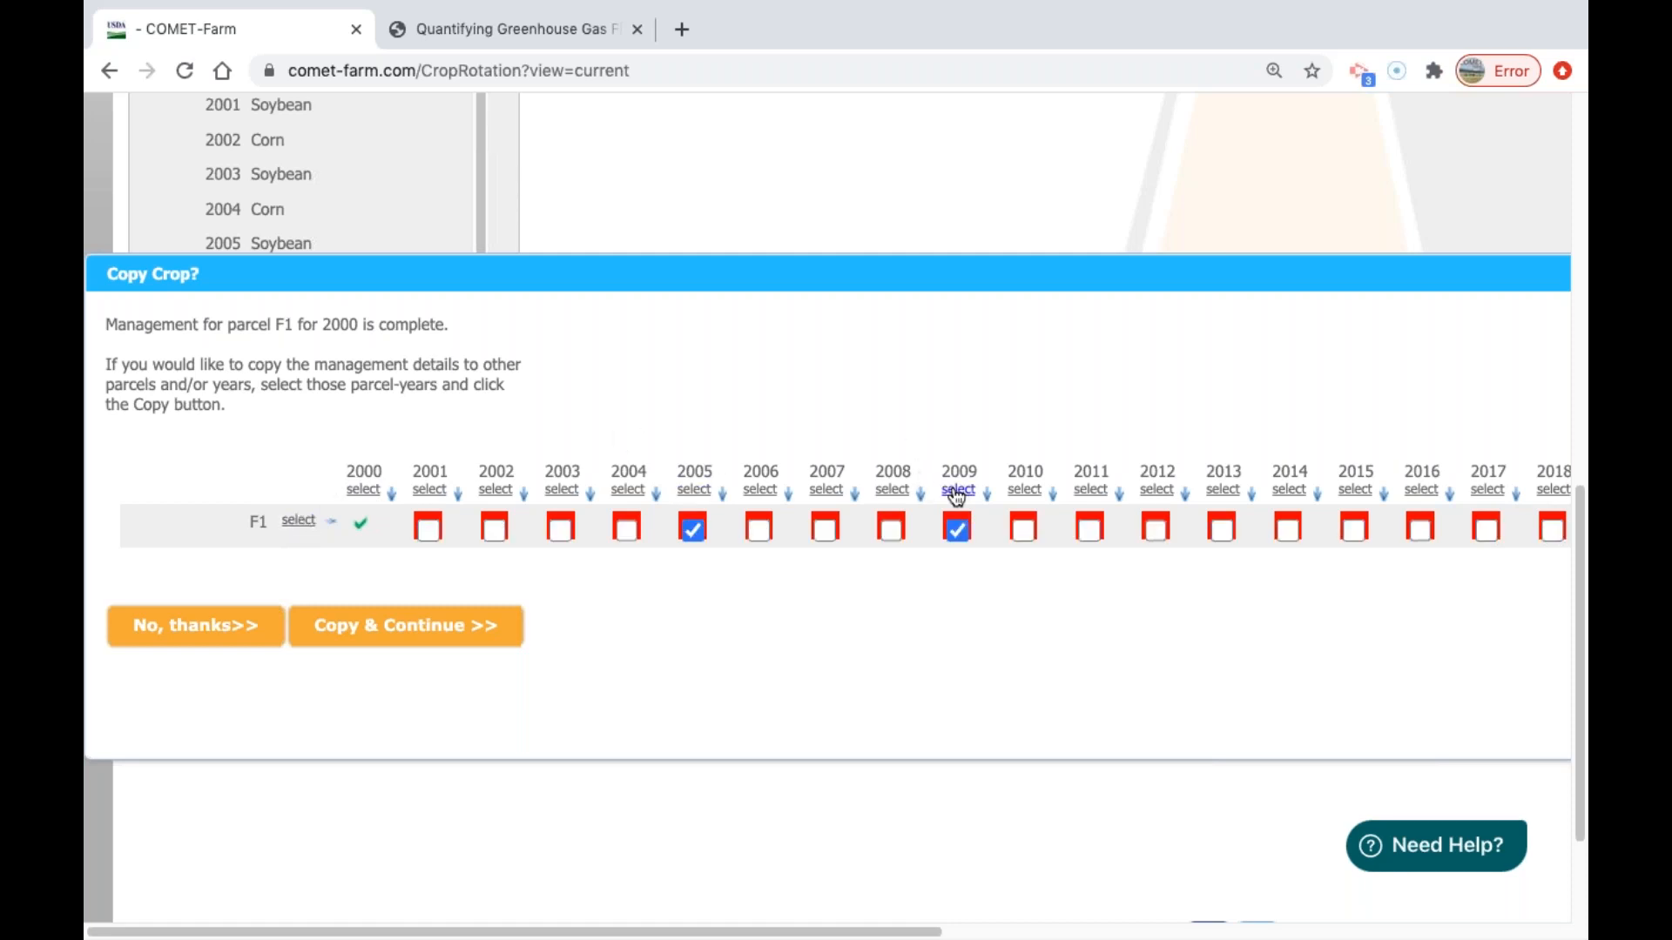
{"action": "left_click", "coordinate": [706, 491]}
{"action": "left_click", "coordinate": [959, 491]}
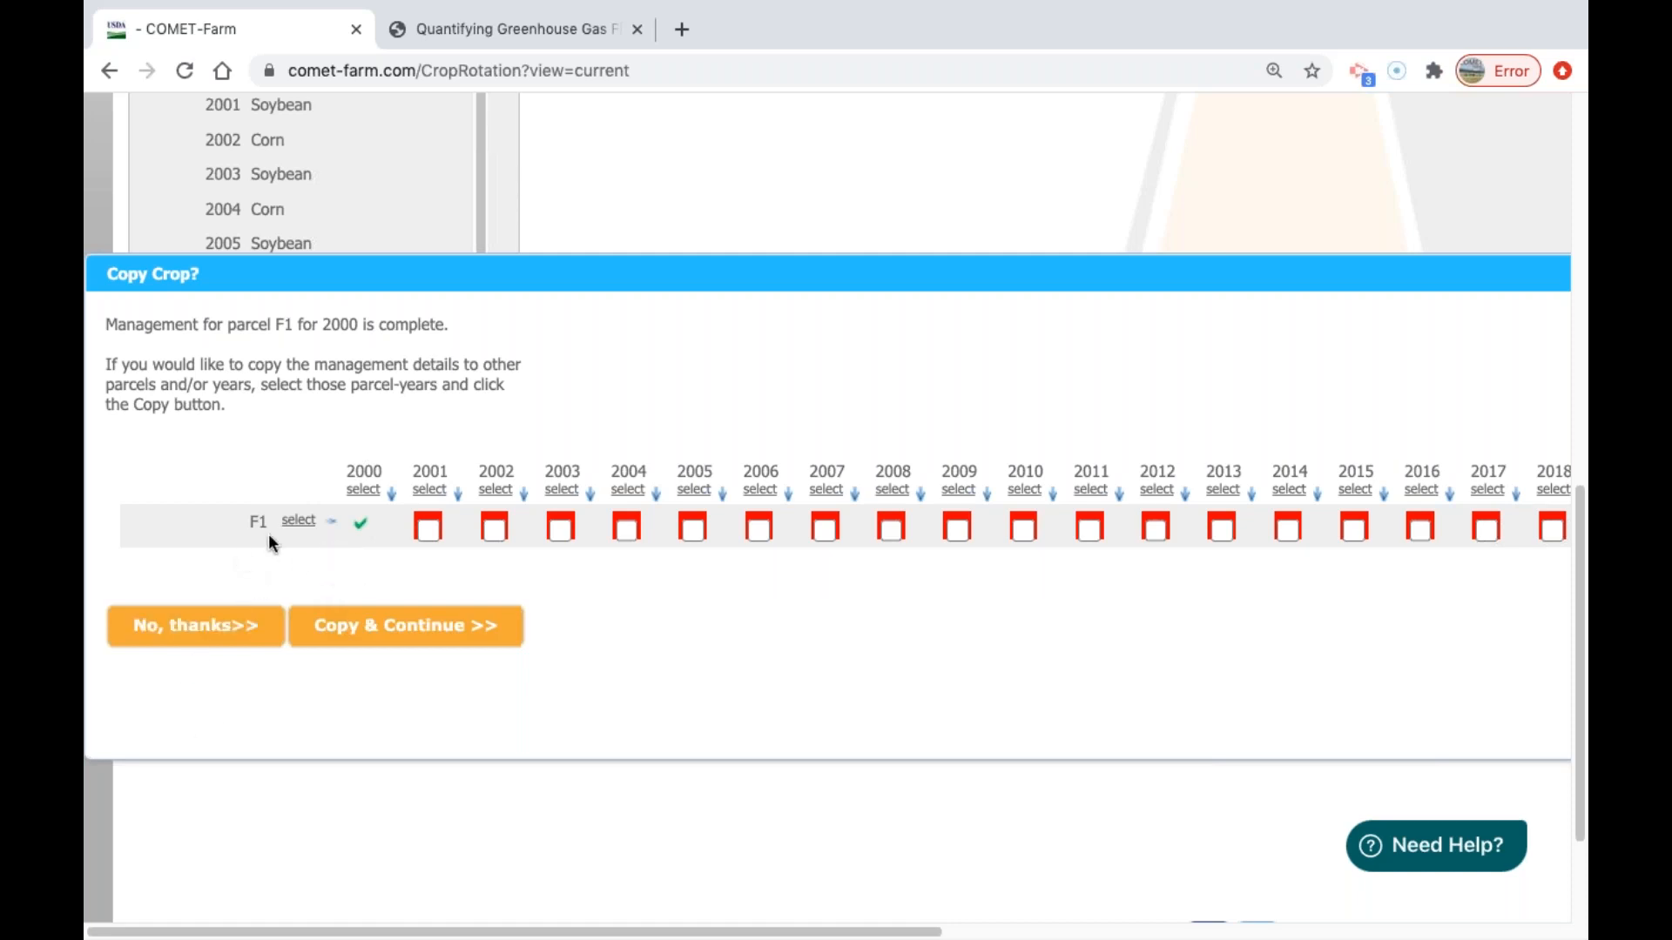
Decline copying the 2000 management, continue to Future Management, and dismiss the demo's scenario description.
{"action": "left_click", "coordinate": [219, 642]}
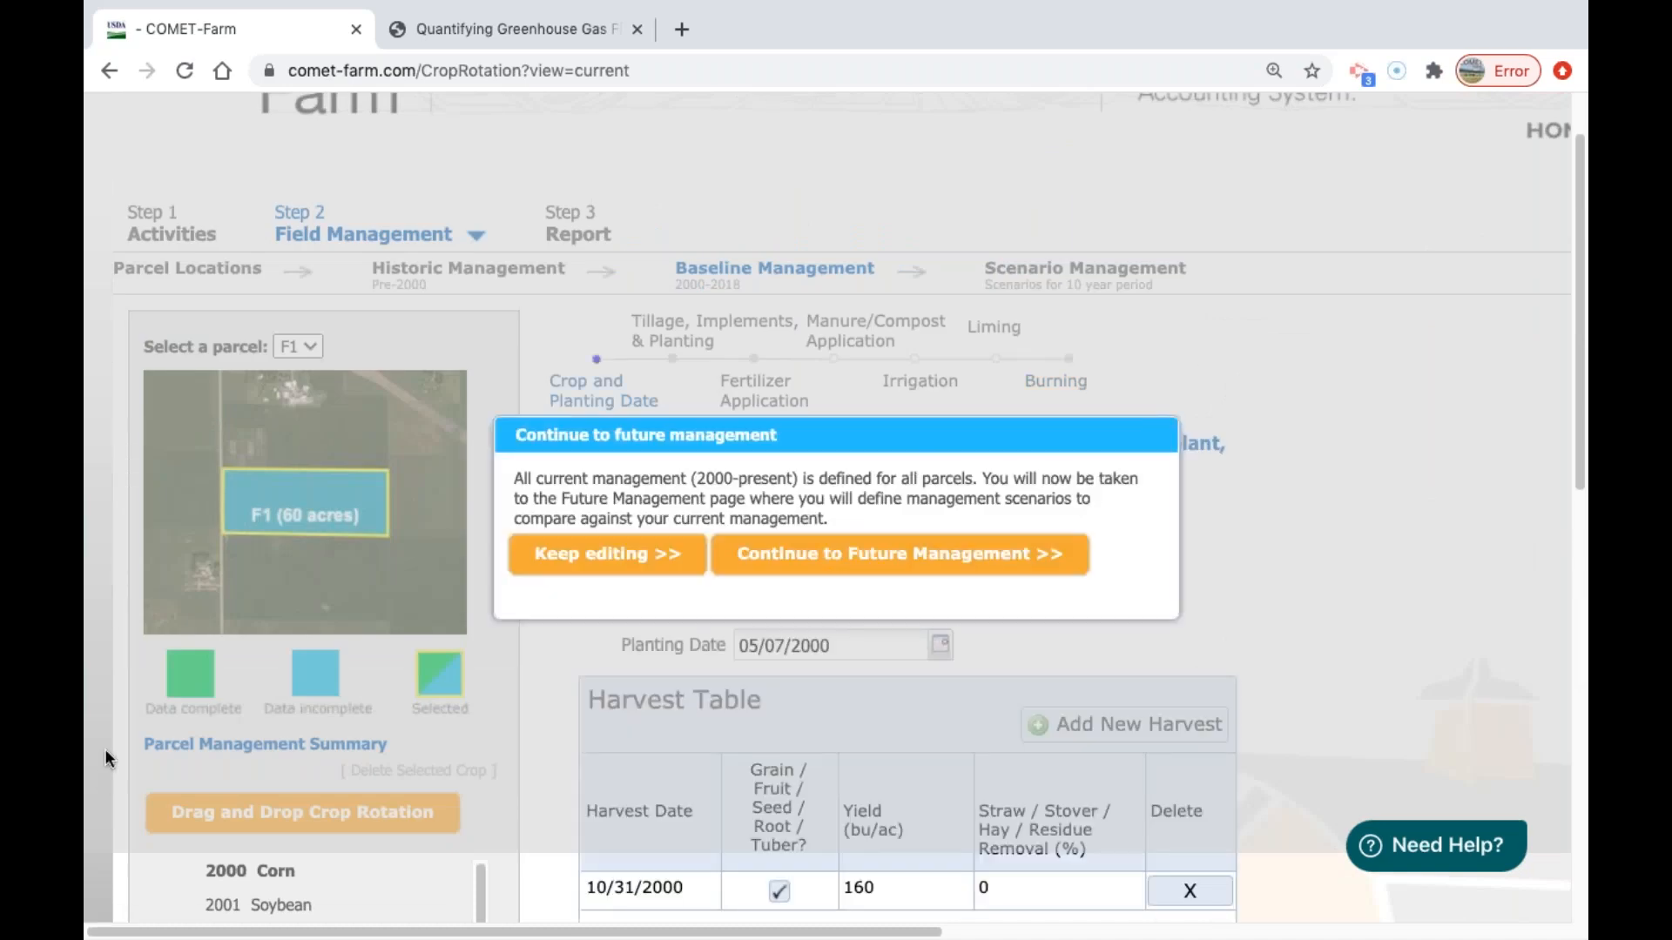
{"action": "left_click", "coordinate": [883, 558]}
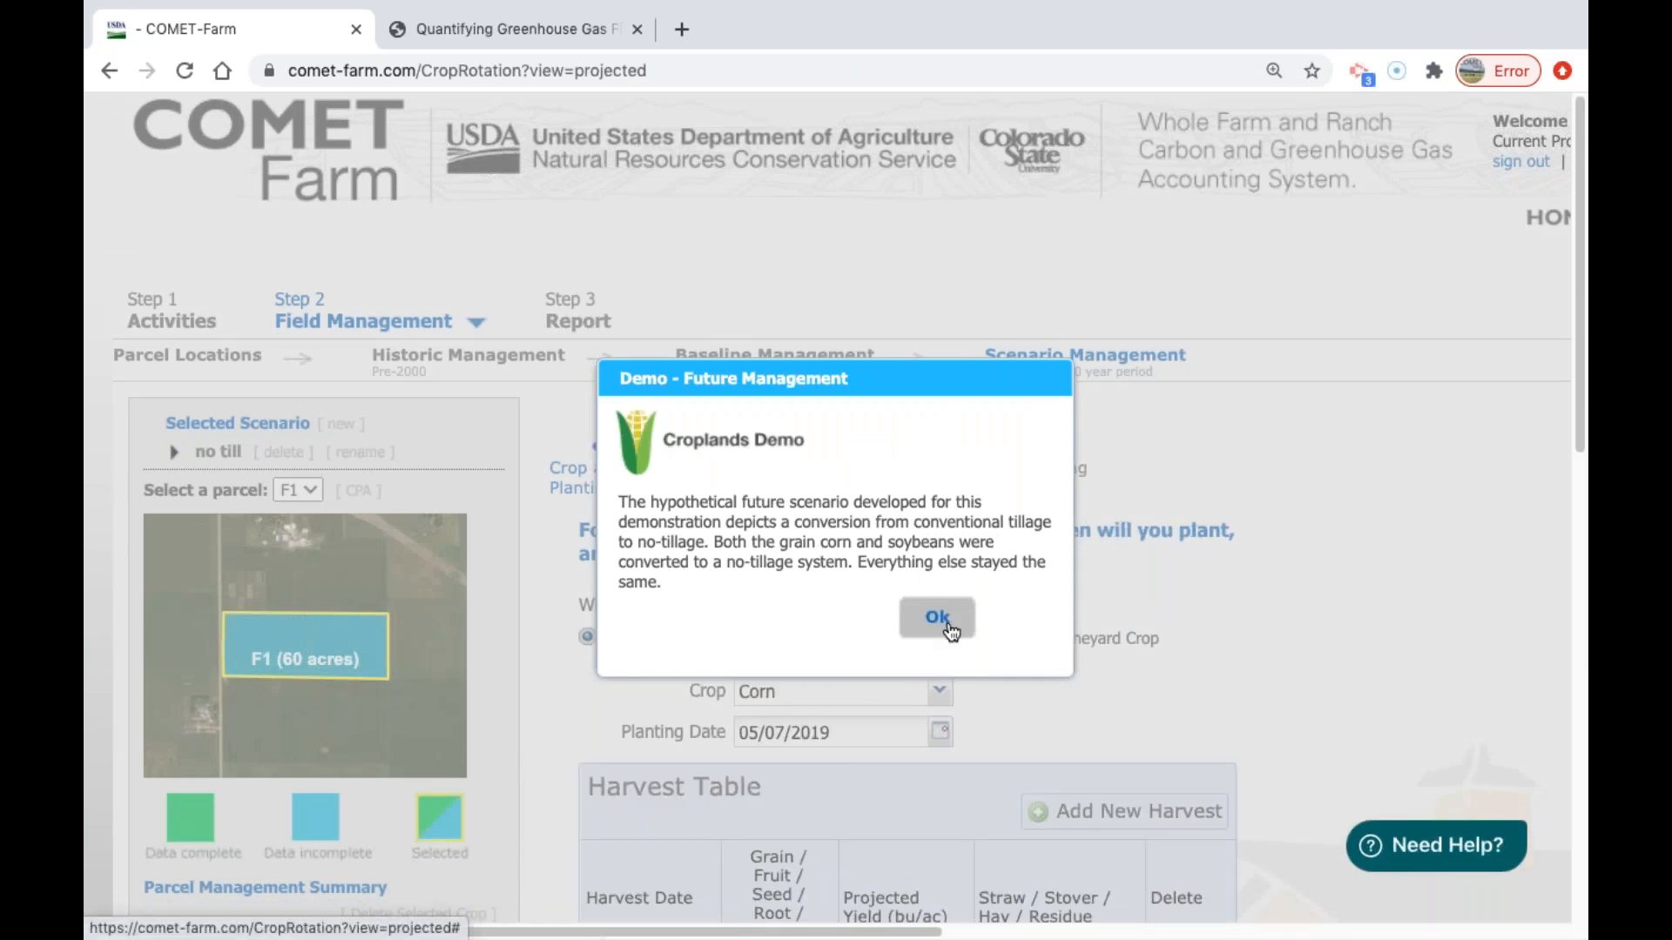
{"action": "left_click", "coordinate": [937, 618]}
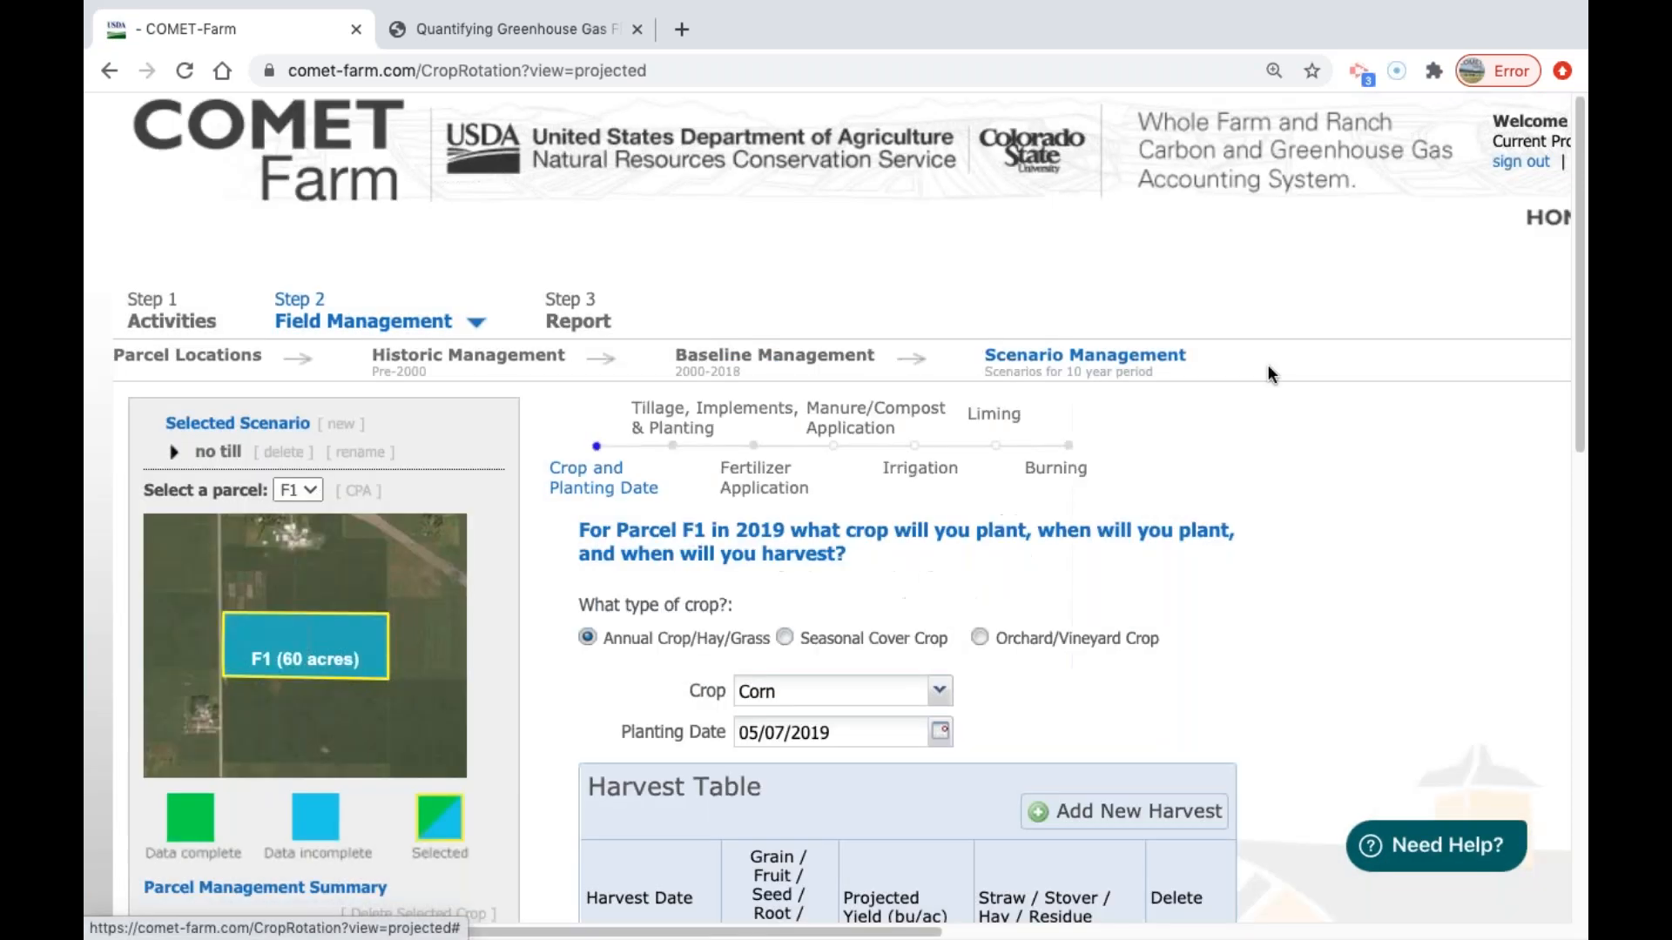
Review parcel F1's 2019 crop and harvest entries and 2019–2028 crop list, and look at the drag-and-drop crop rotation template.
{"action": "left_click_drag", "start_coordinate": [1584, 287], "coordinate": [1586, 369]}
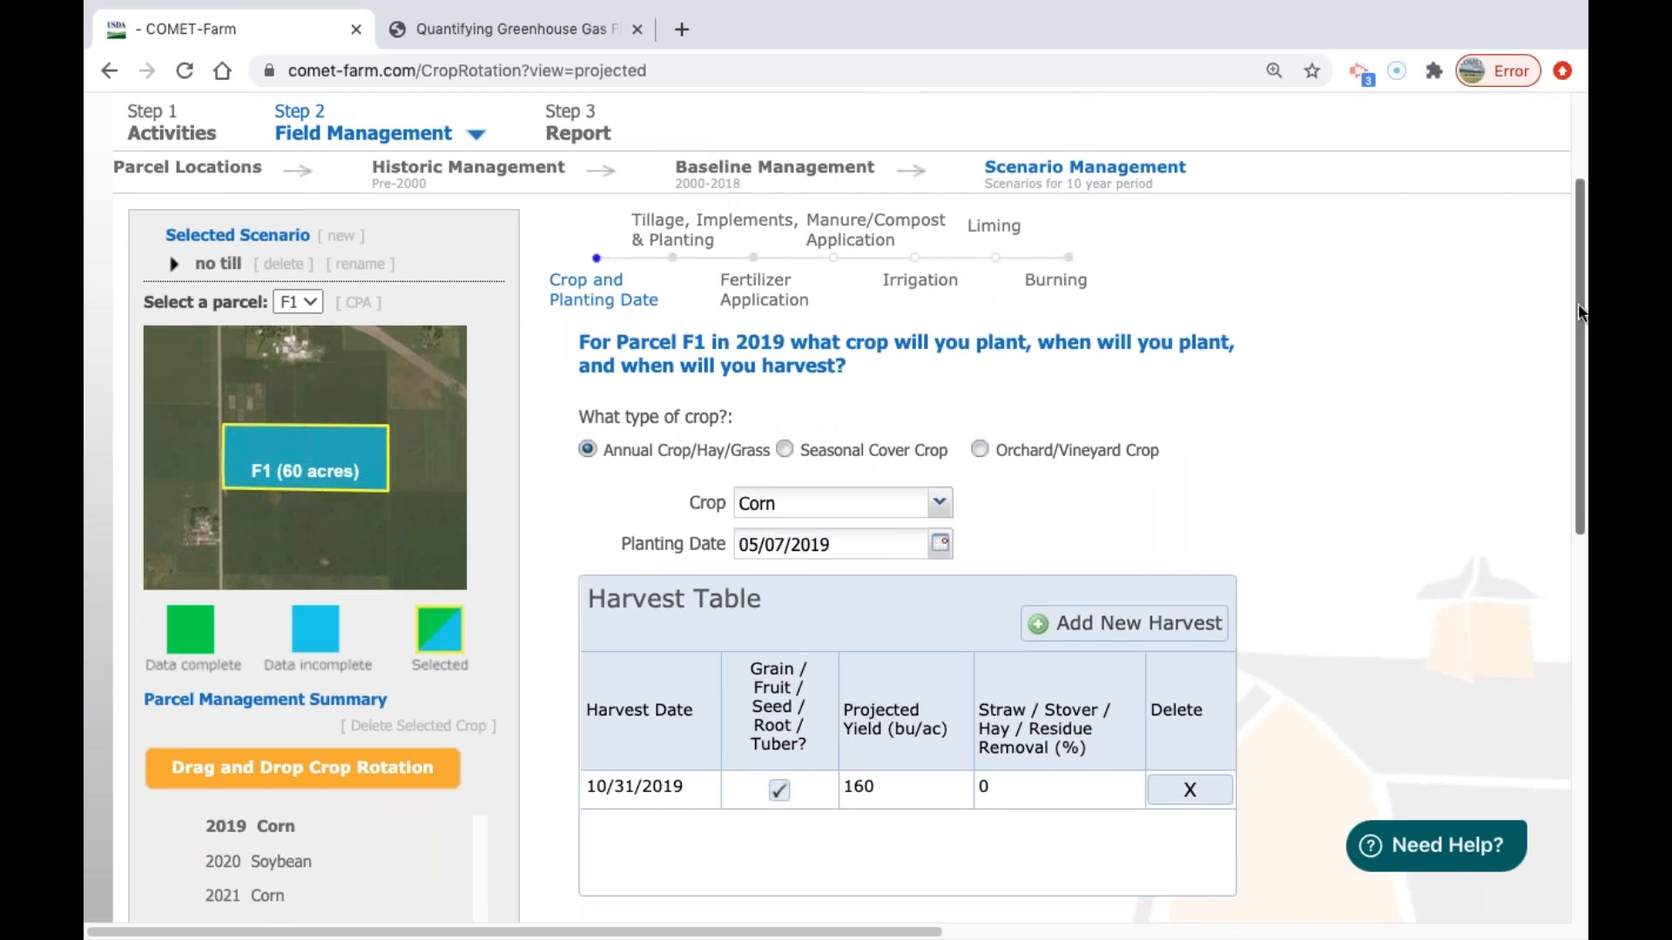
{"action": "scroll", "coordinate": [1197, 484], "scroll_direction": "down", "scroll_amount": 4}
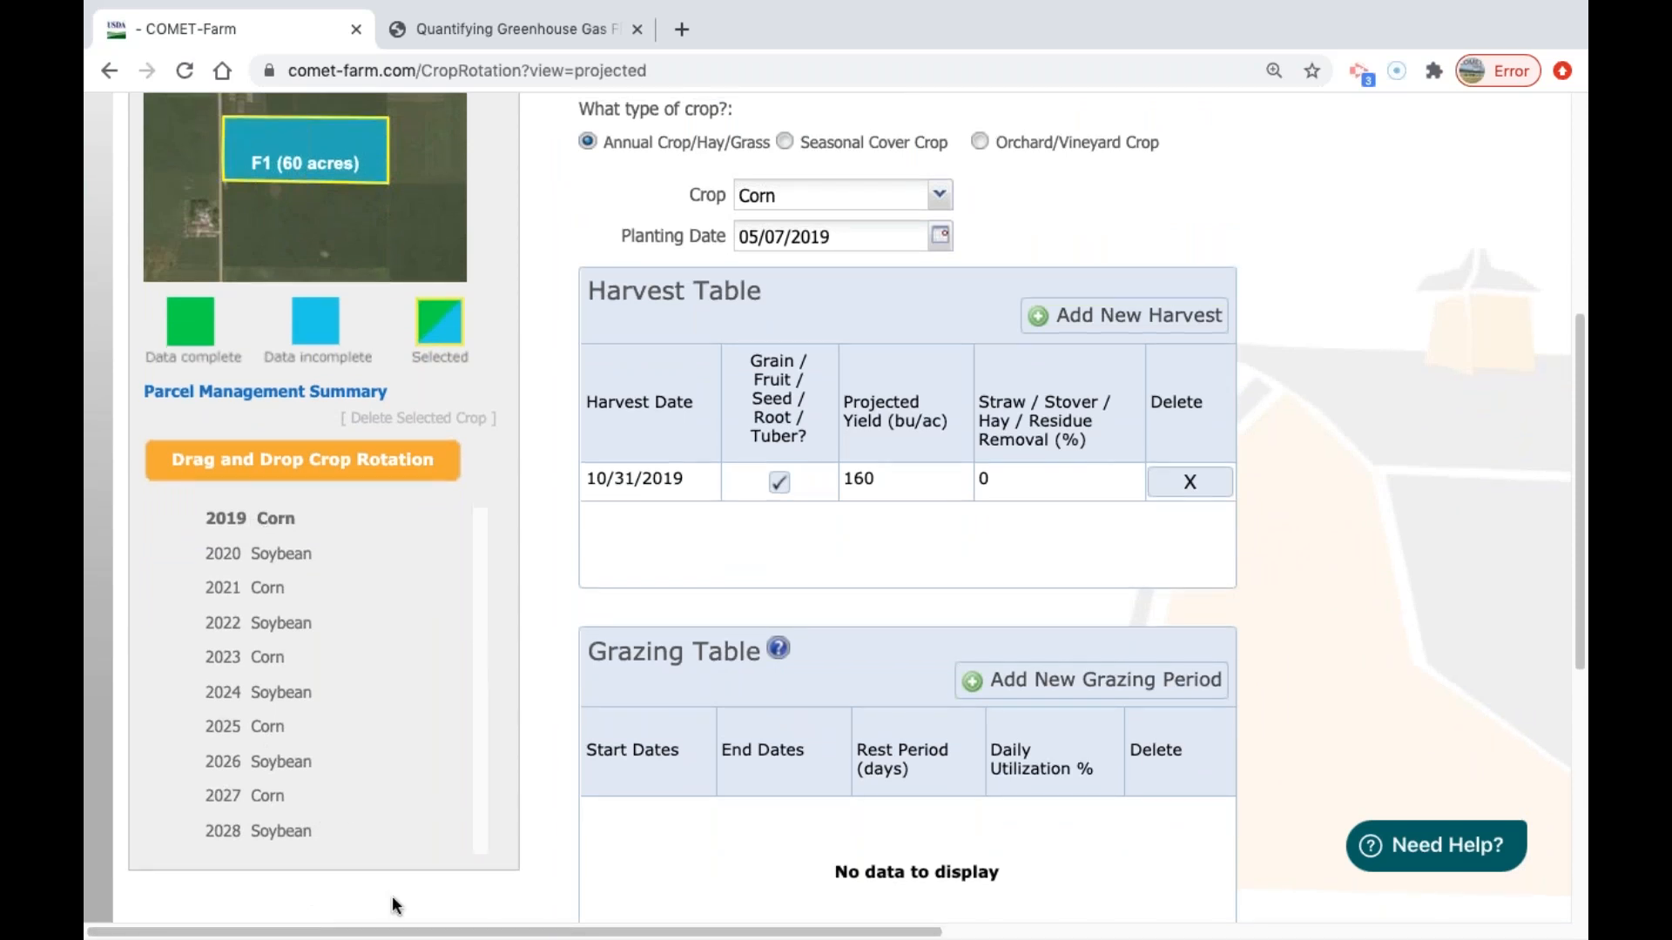
{"action": "scroll", "coordinate": [370, 793], "scroll_direction": "up", "scroll_amount": 1}
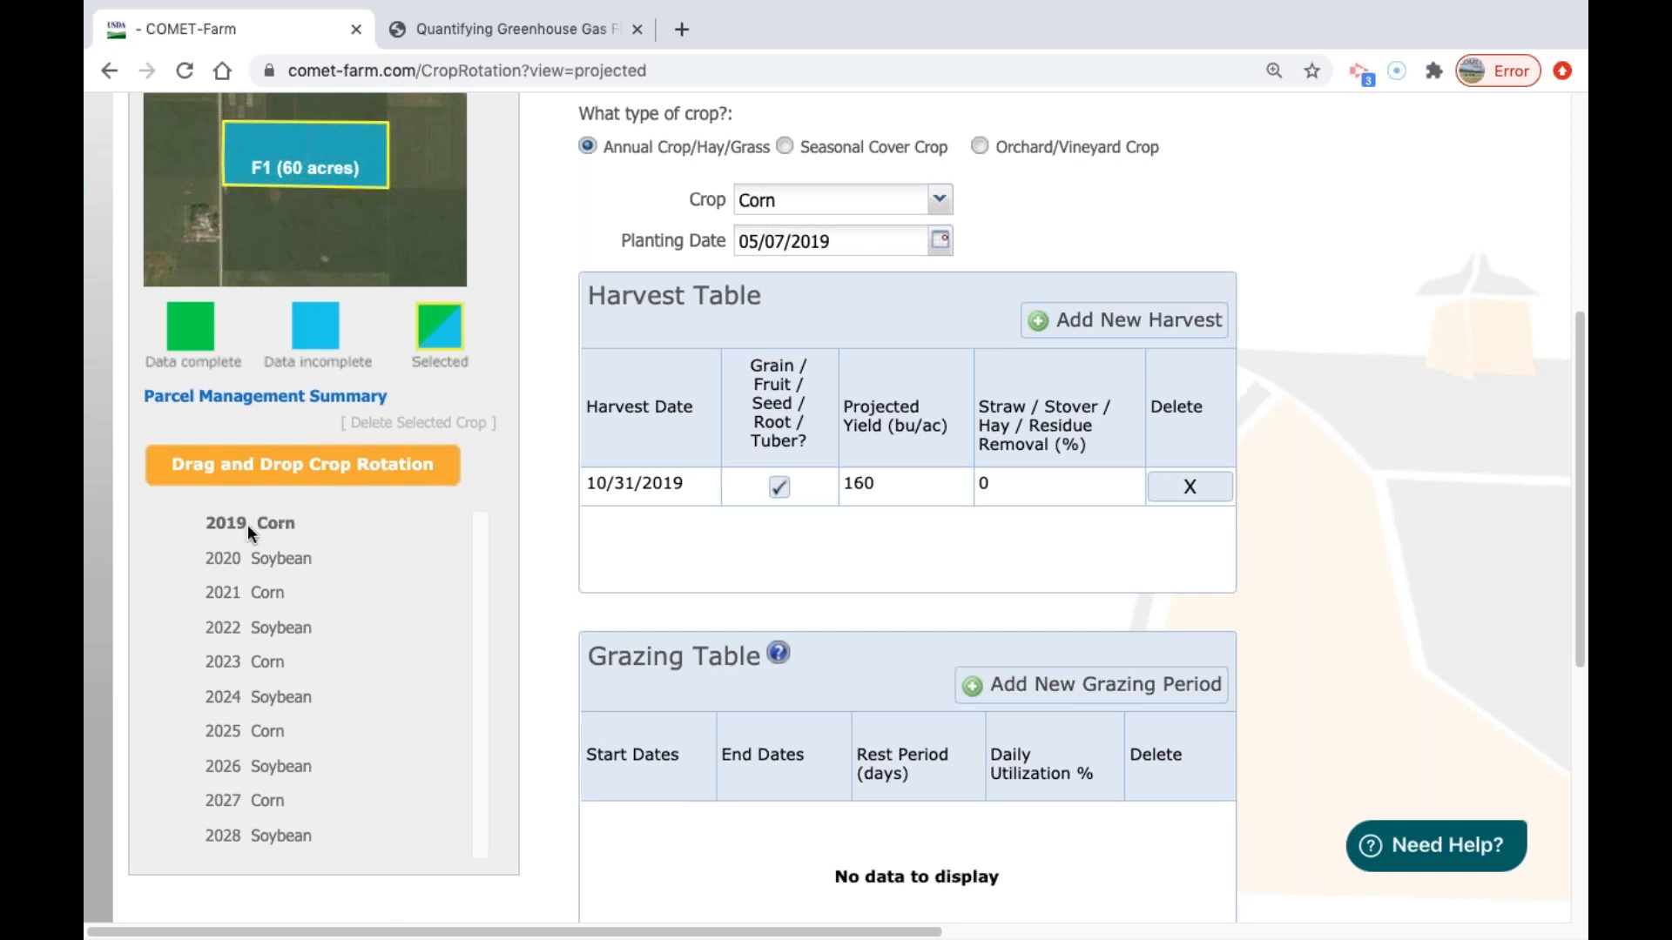
{"action": "scroll", "coordinate": [1484, 420], "scroll_direction": "up", "scroll_amount": 2}
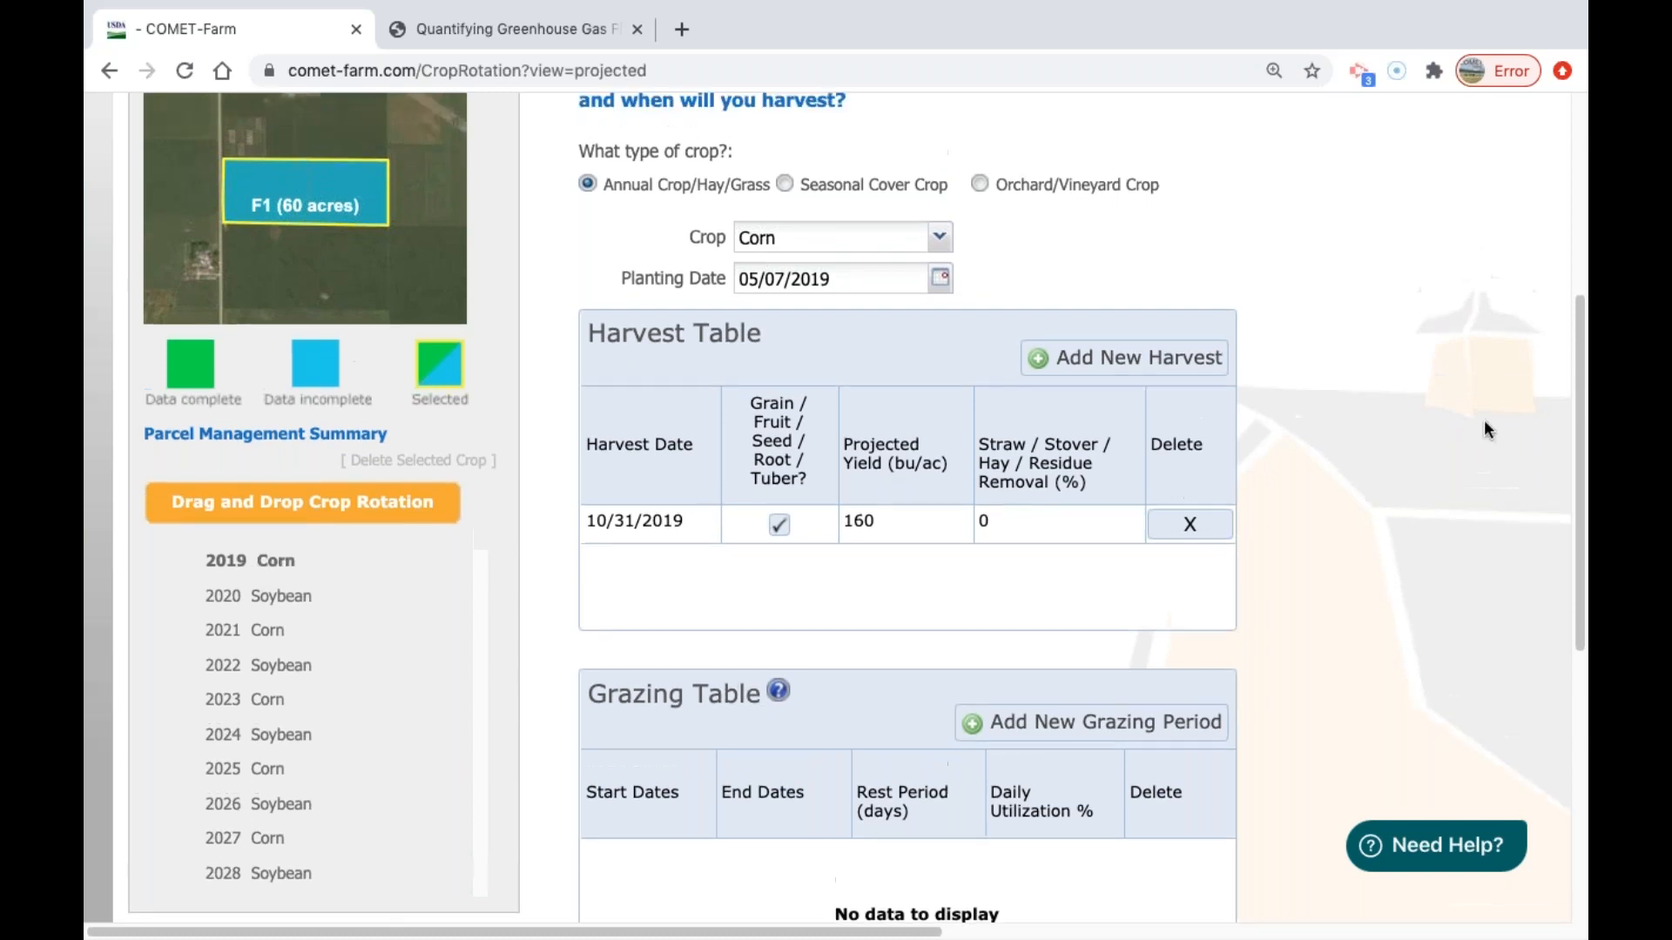
{"action": "scroll", "coordinate": [1484, 419], "scroll_direction": "up", "scroll_amount": 5}
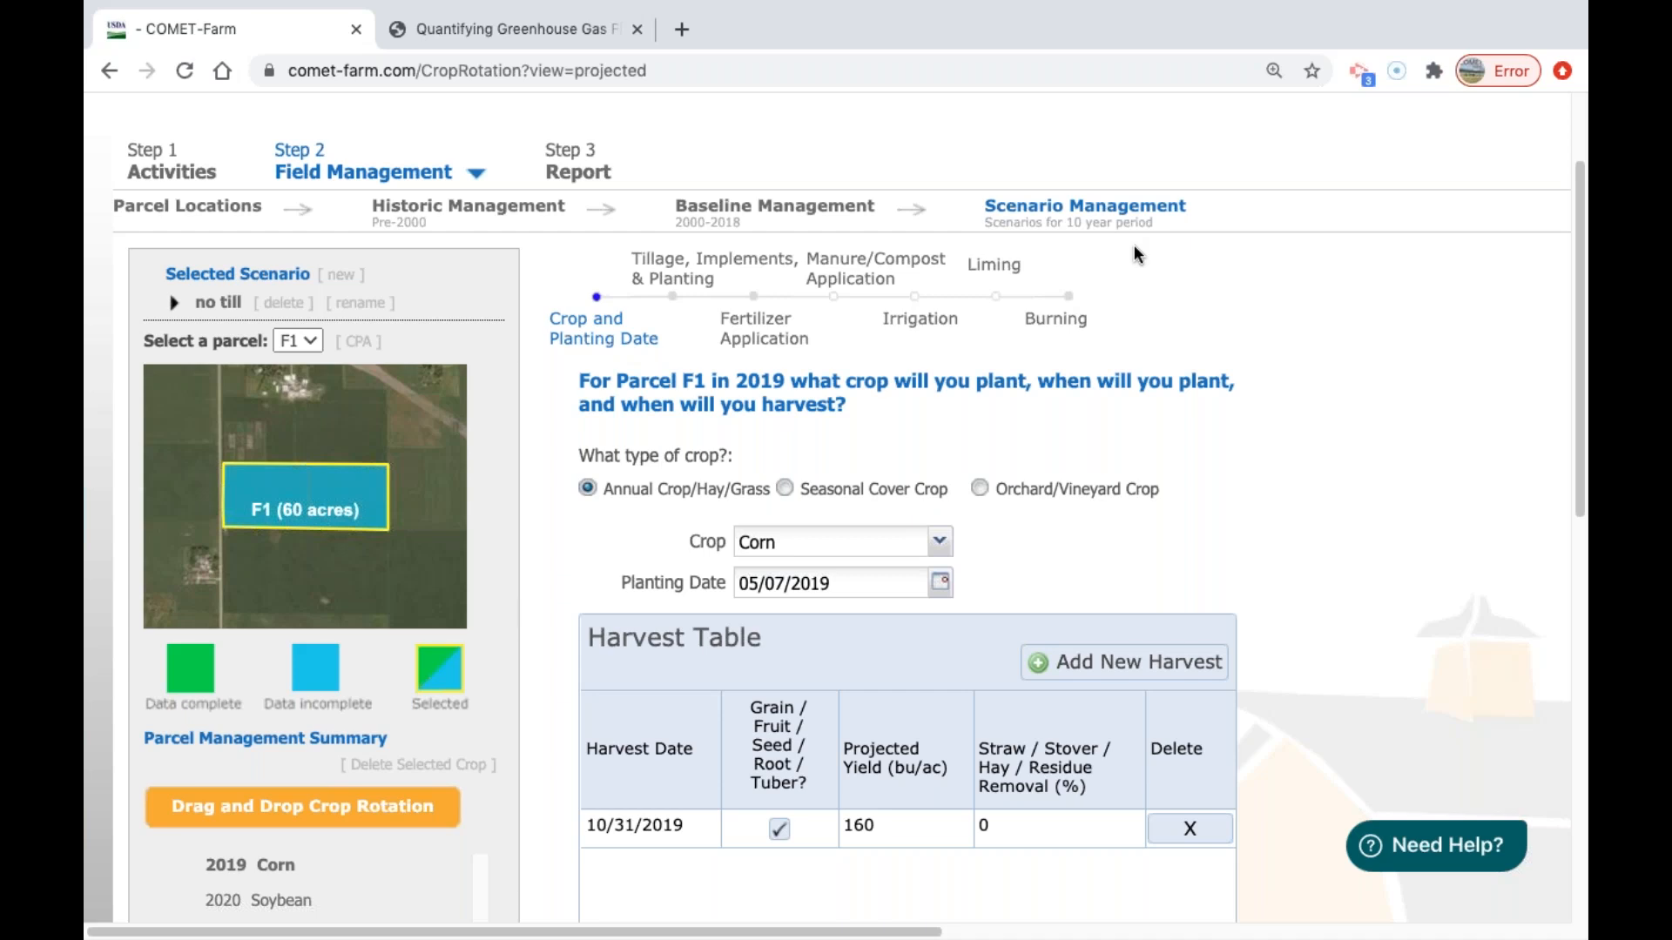
{"action": "left_click", "coordinate": [400, 808]}
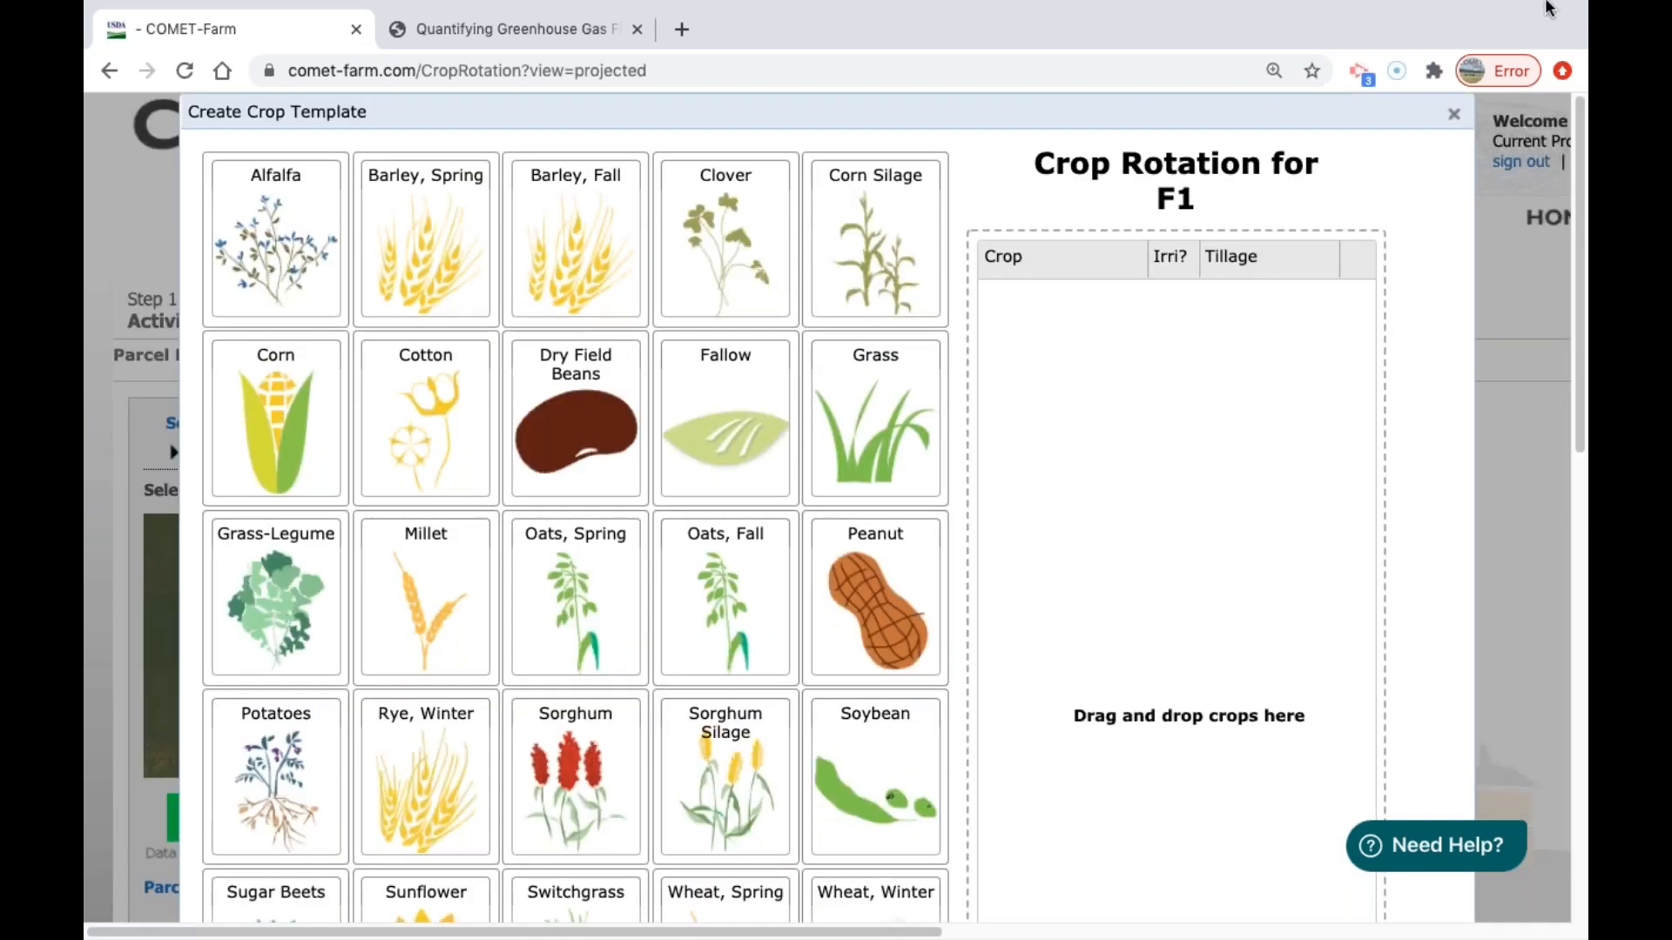
{"action": "left_click", "coordinate": [1454, 117]}
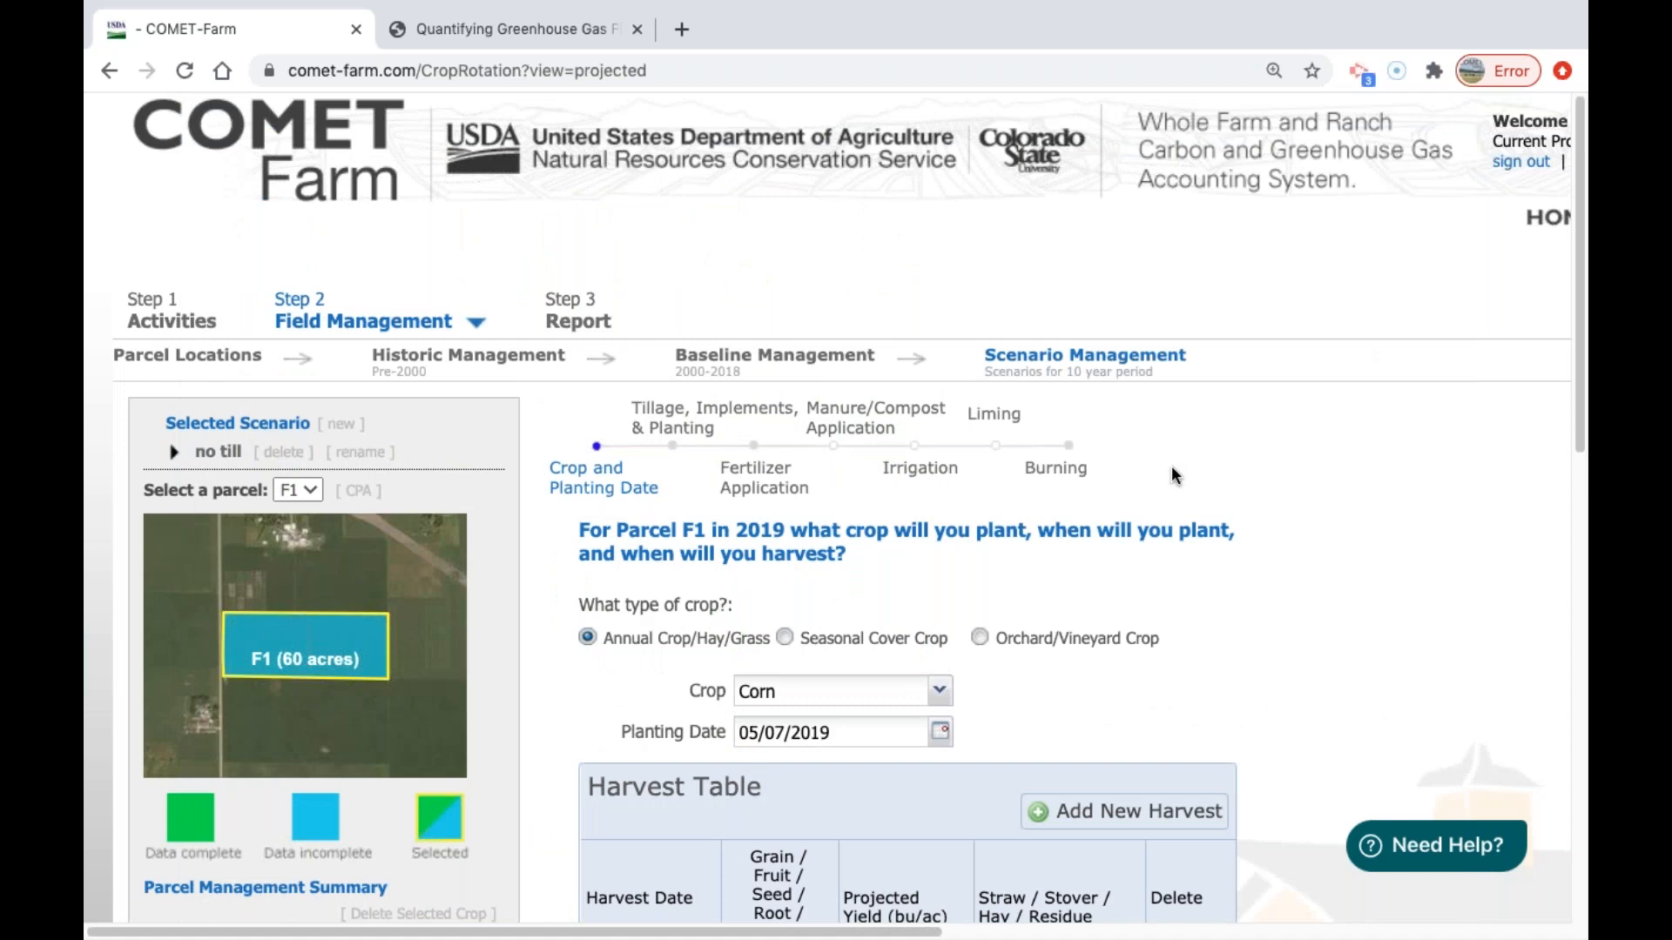
Review parcel F1's 2019 tillage, fertilizer, manure/compost, irrigation, liming and burning practices in the no till scenario.
{"action": "scroll", "coordinate": [1257, 466], "scroll_direction": "down", "scroll_amount": 1}
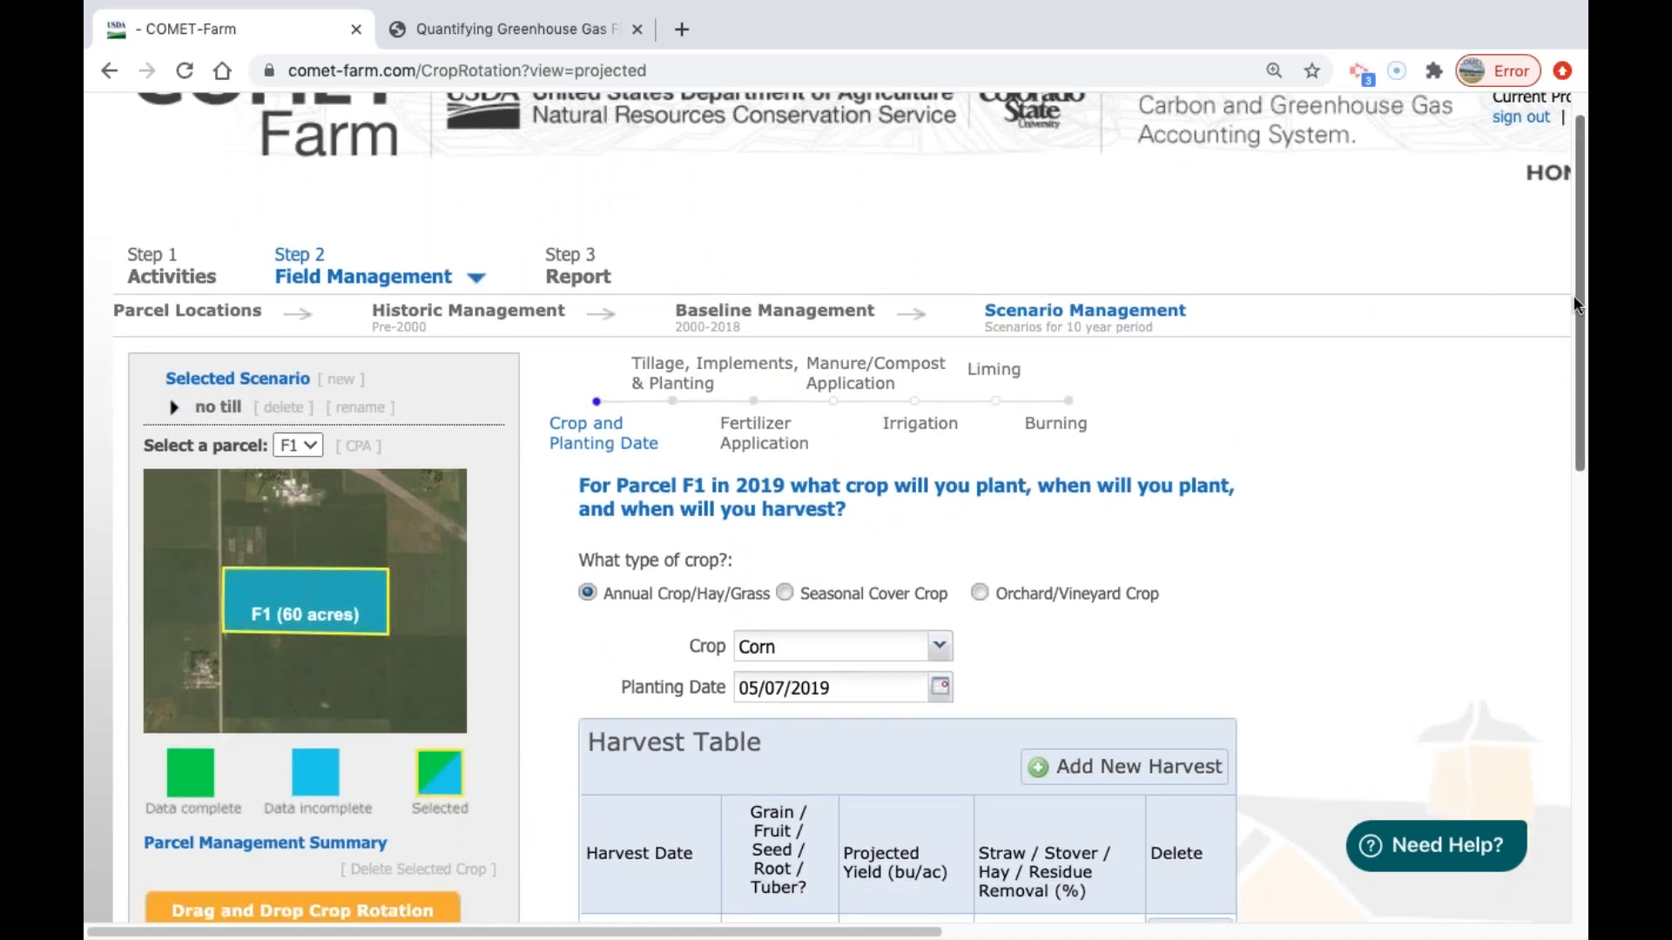
{"action": "scroll", "coordinate": [747, 318], "scroll_direction": "down", "scroll_amount": 3}
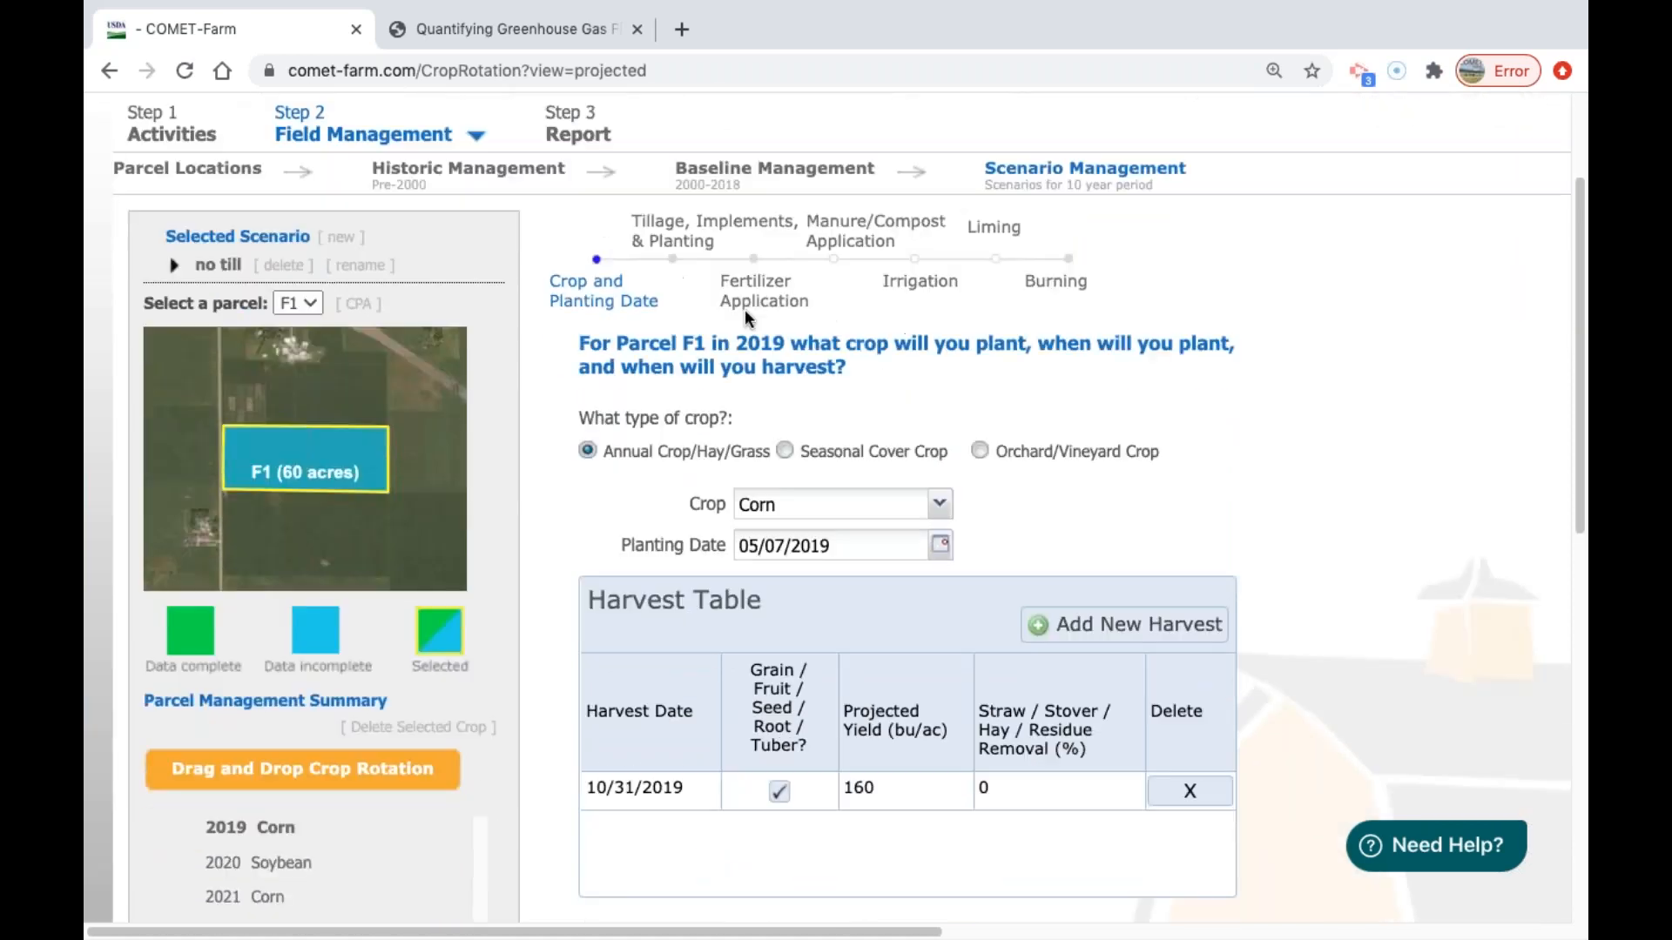
{"action": "left_click", "coordinate": [682, 251]}
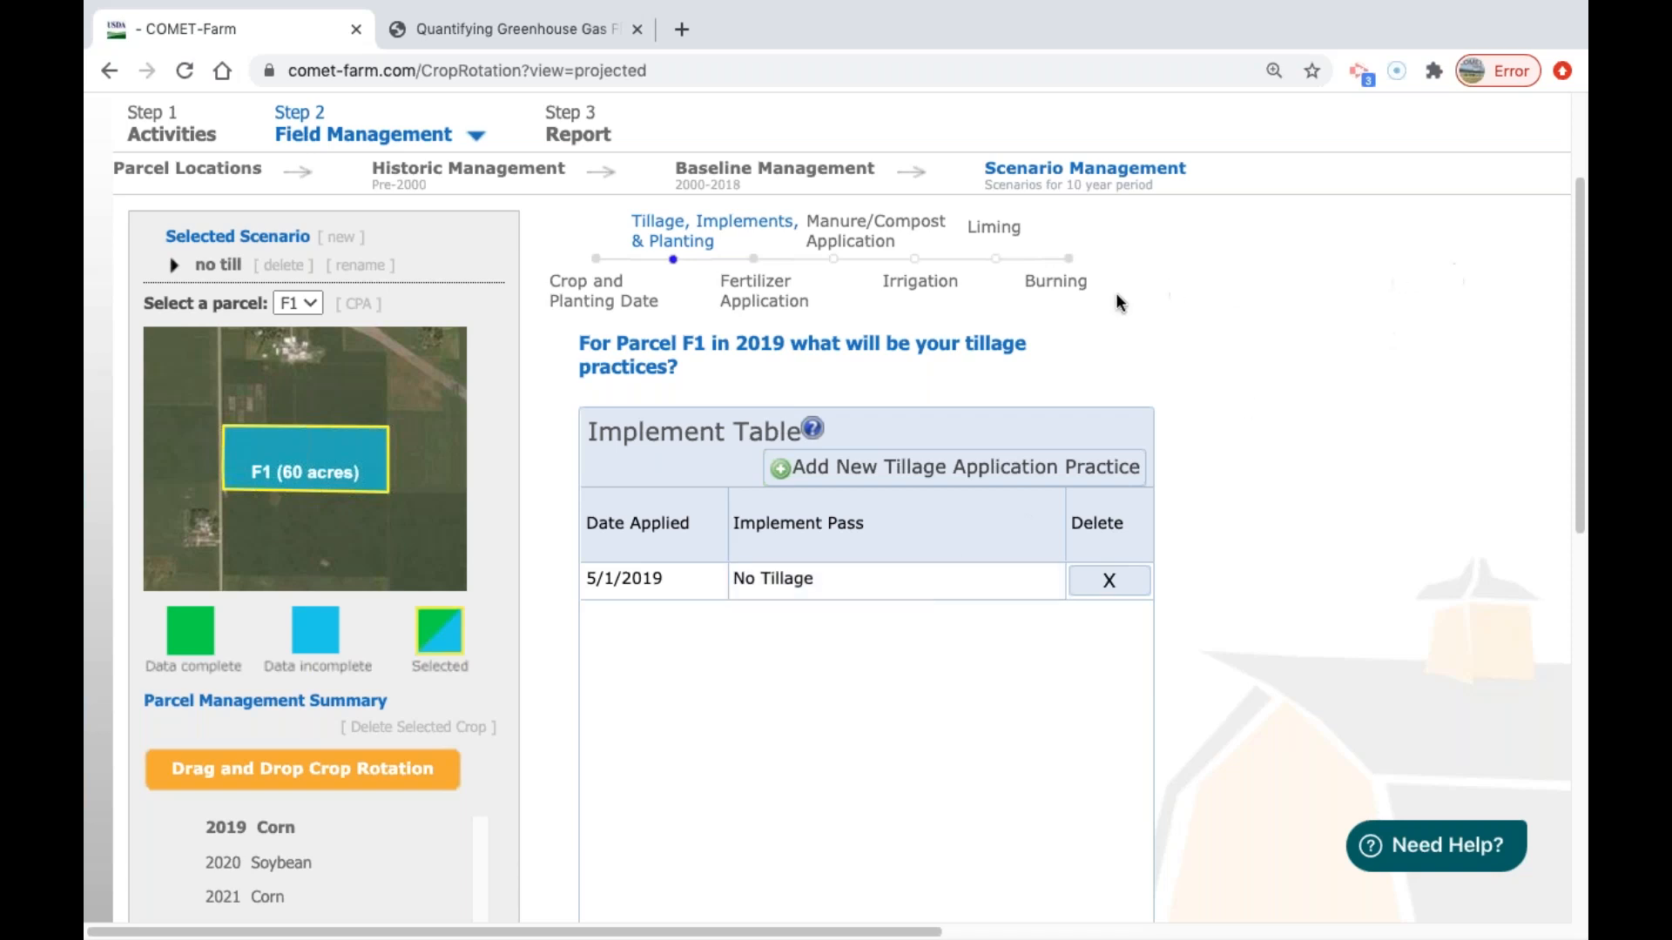
{"action": "left_click", "coordinate": [761, 300]}
{"action": "left_click", "coordinate": [837, 241]}
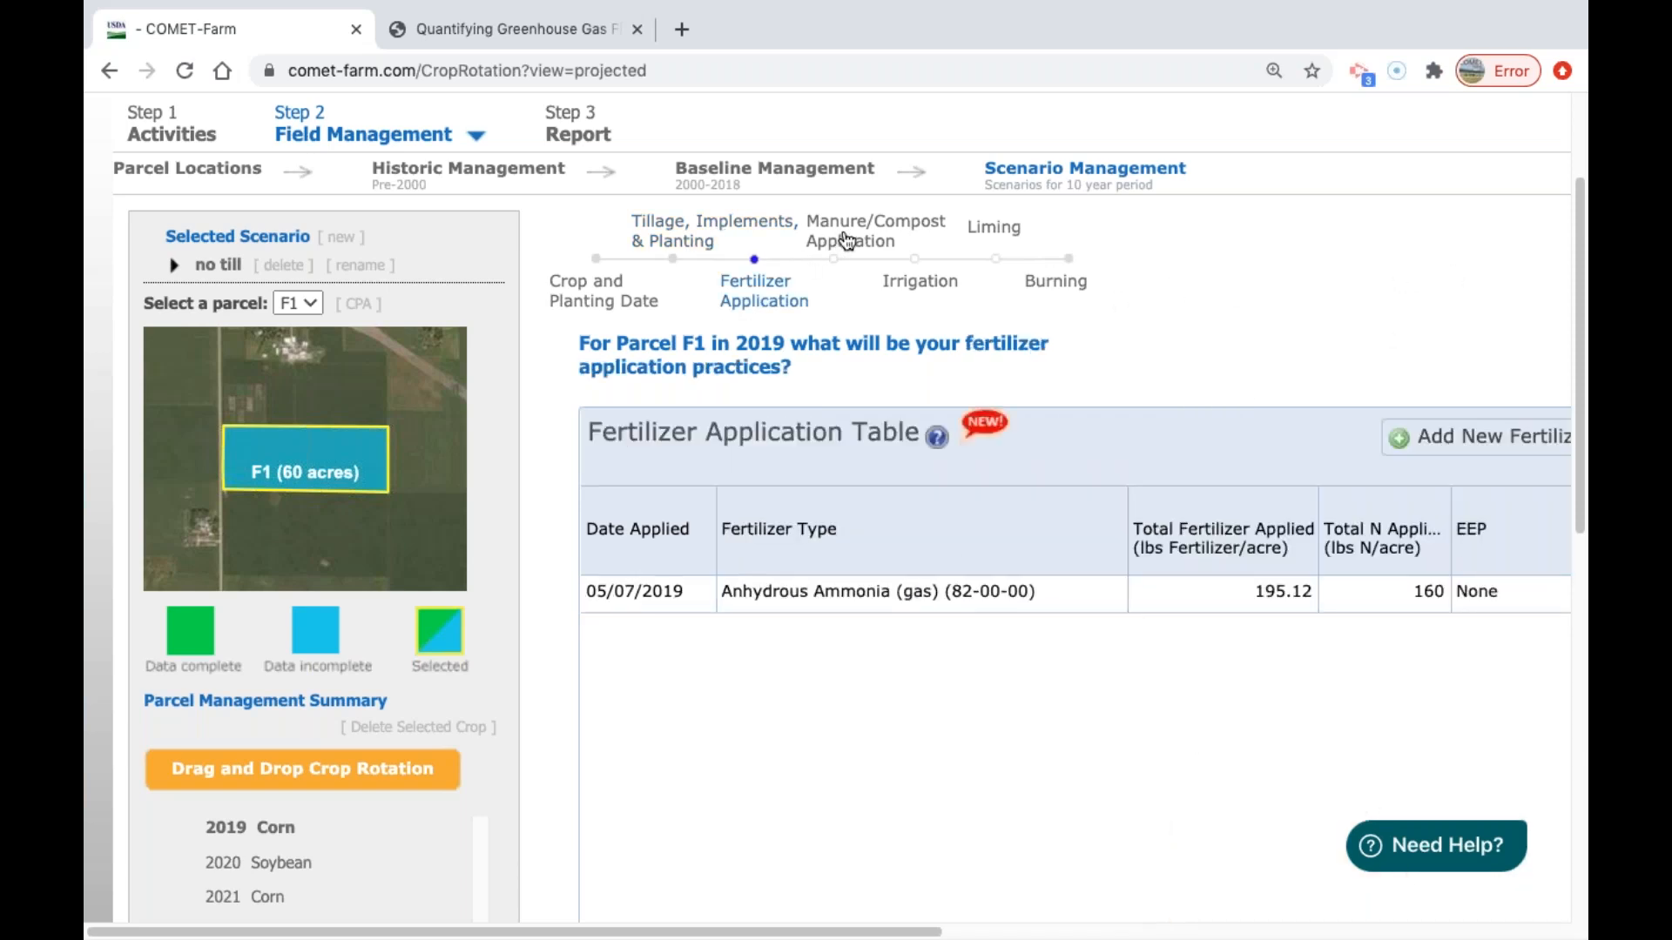
{"action": "left_click", "coordinate": [920, 286]}
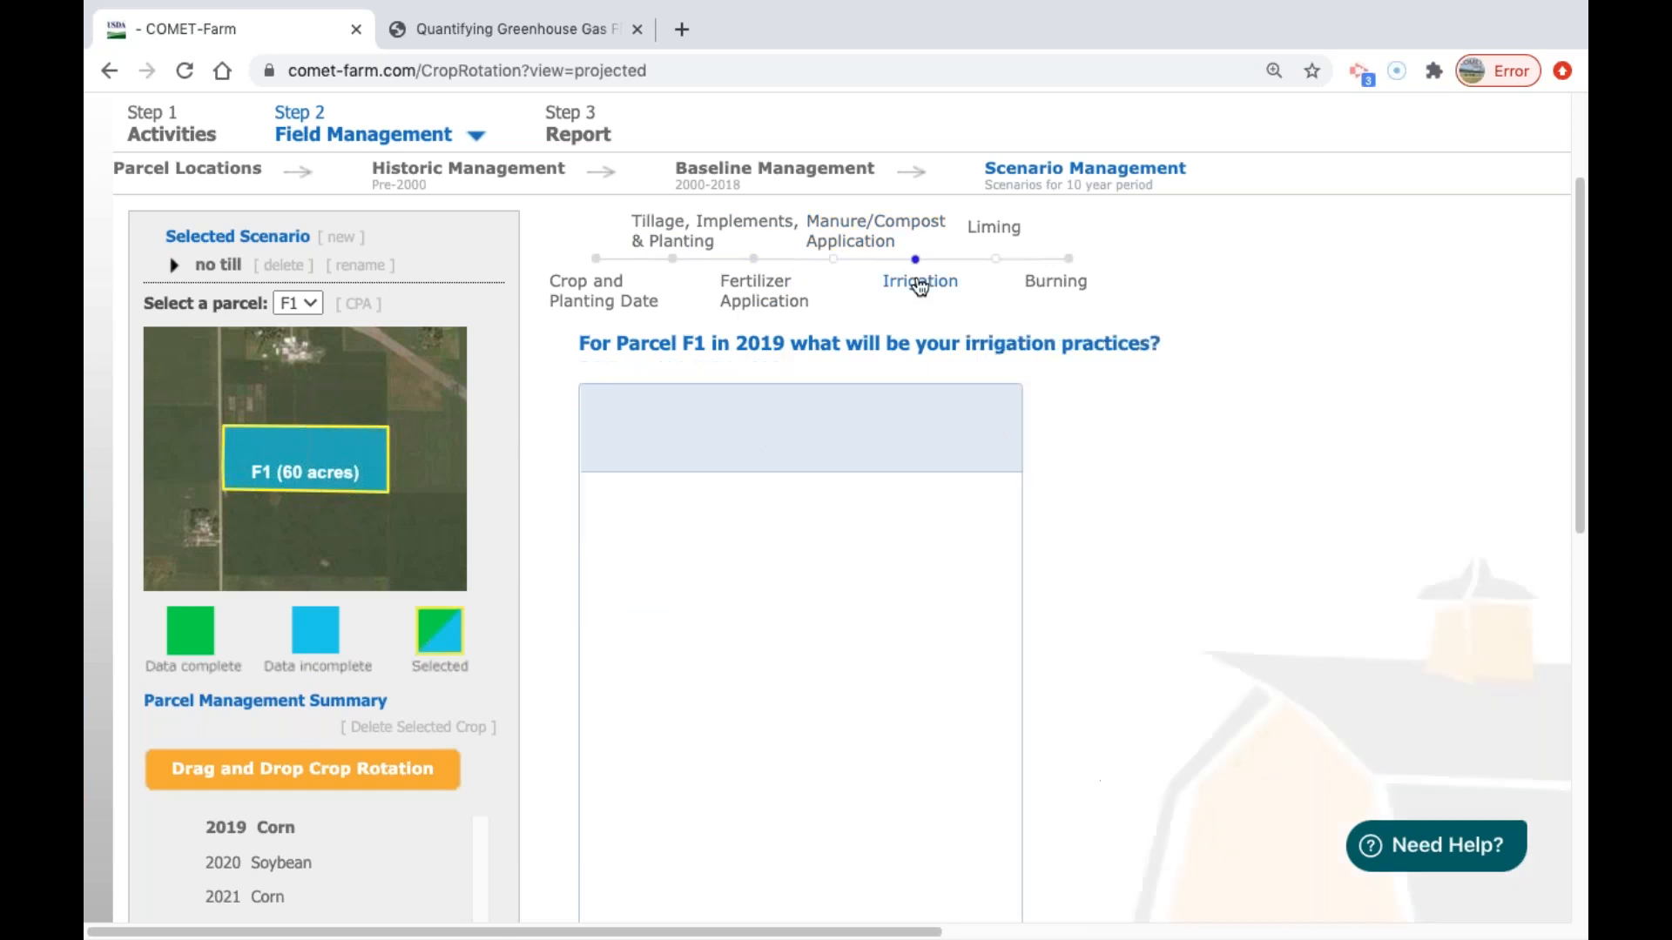
{"action": "left_click", "coordinate": [991, 233]}
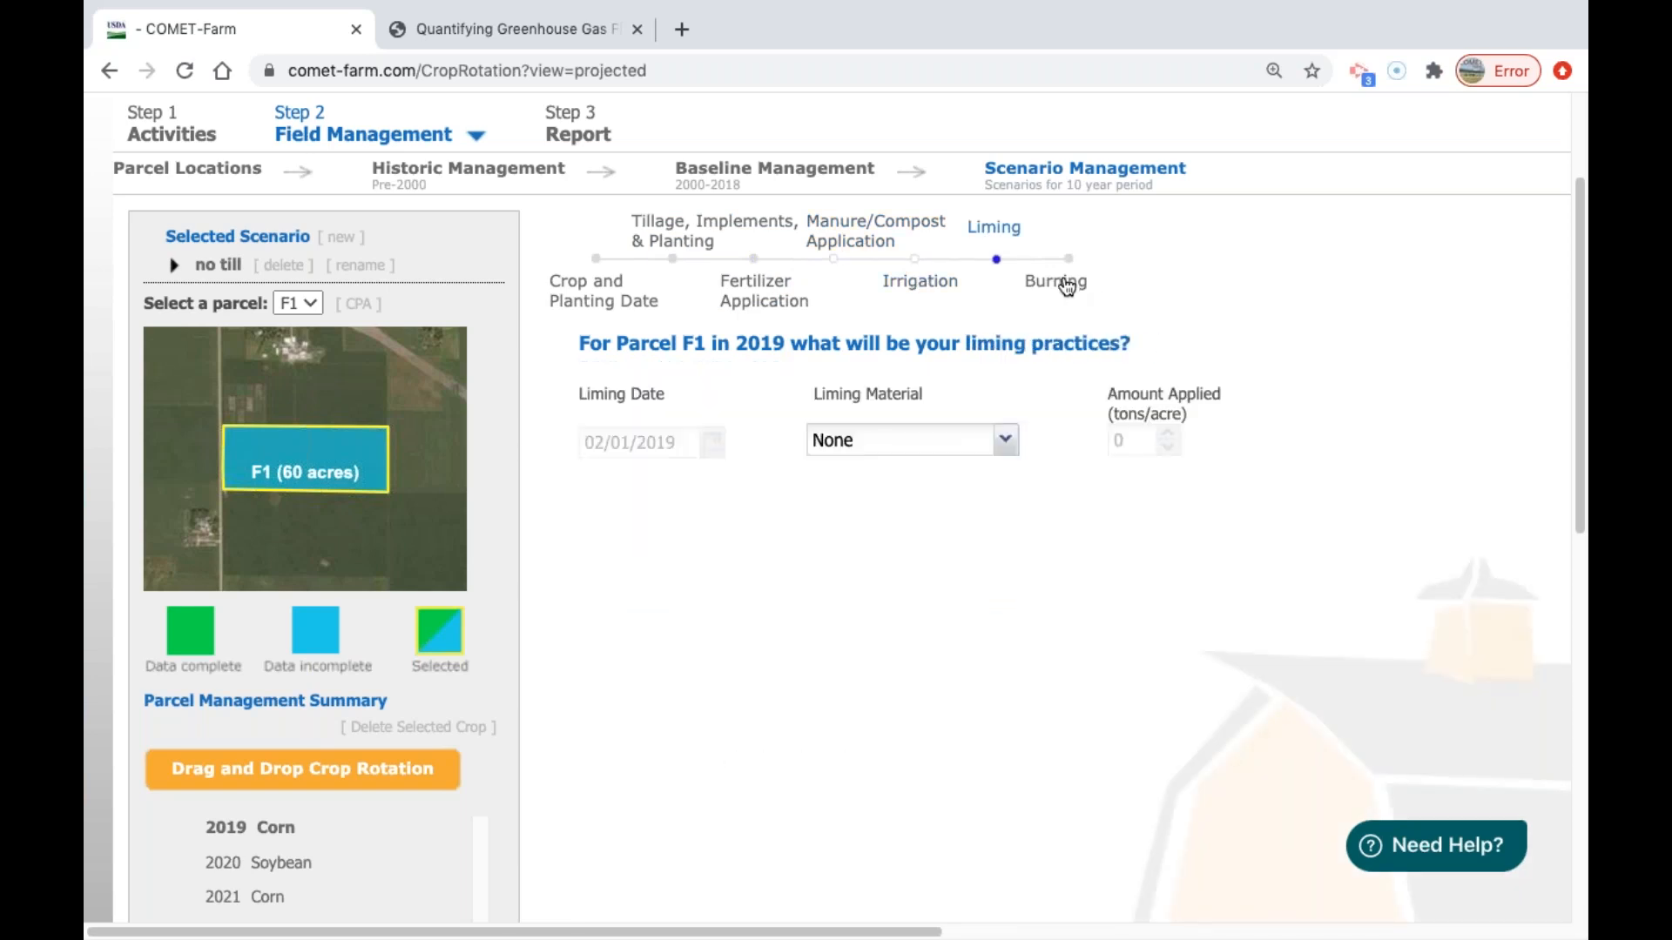
{"action": "left_click", "coordinate": [1065, 285]}
Finish parcel F1's 2019 management without adding an additional crop or copying it to other years.
{"action": "left_click_drag", "start_coordinate": [1581, 253], "coordinate": [1585, 550]}
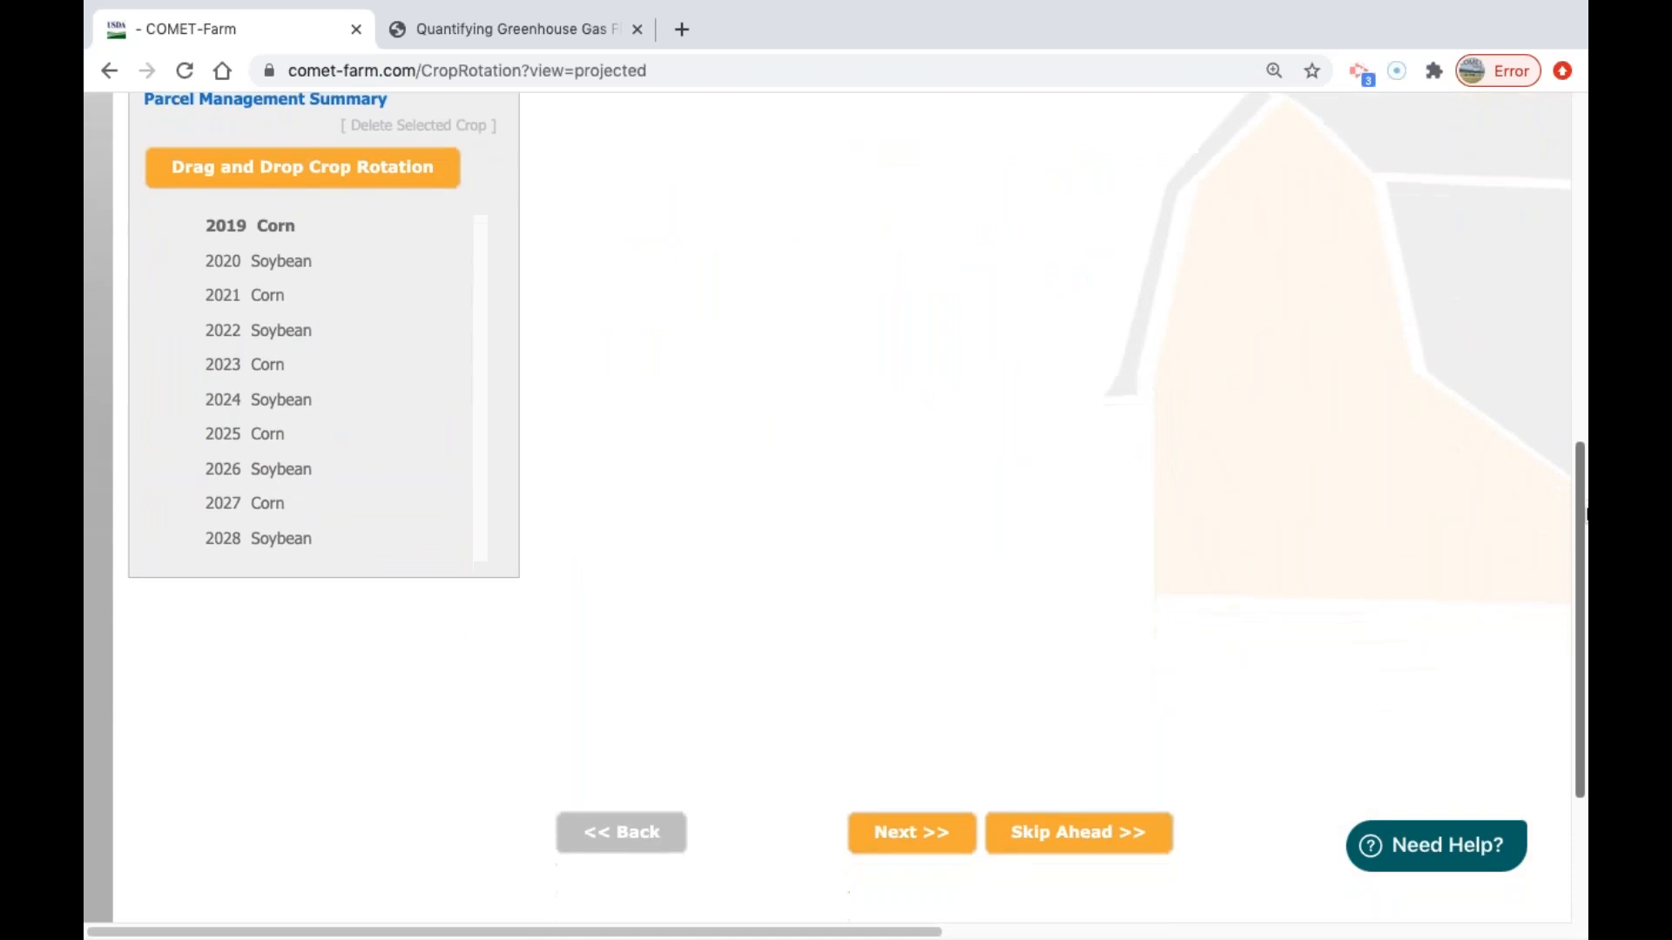
{"action": "left_click", "coordinate": [929, 840]}
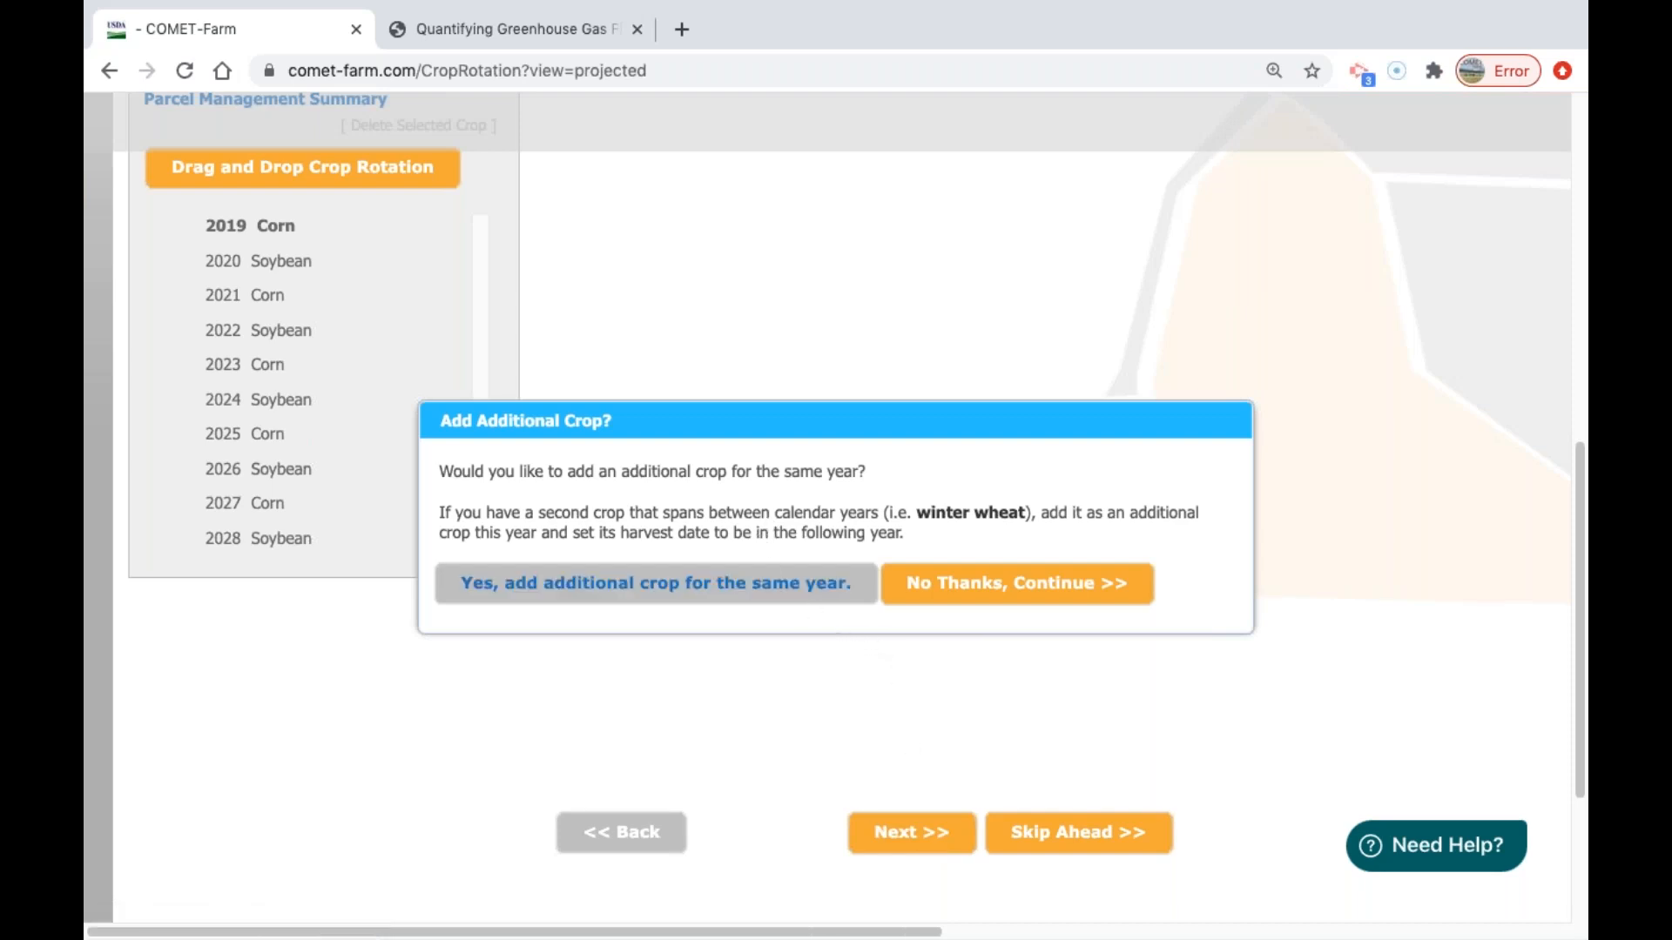
{"action": "left_click", "coordinate": [953, 602]}
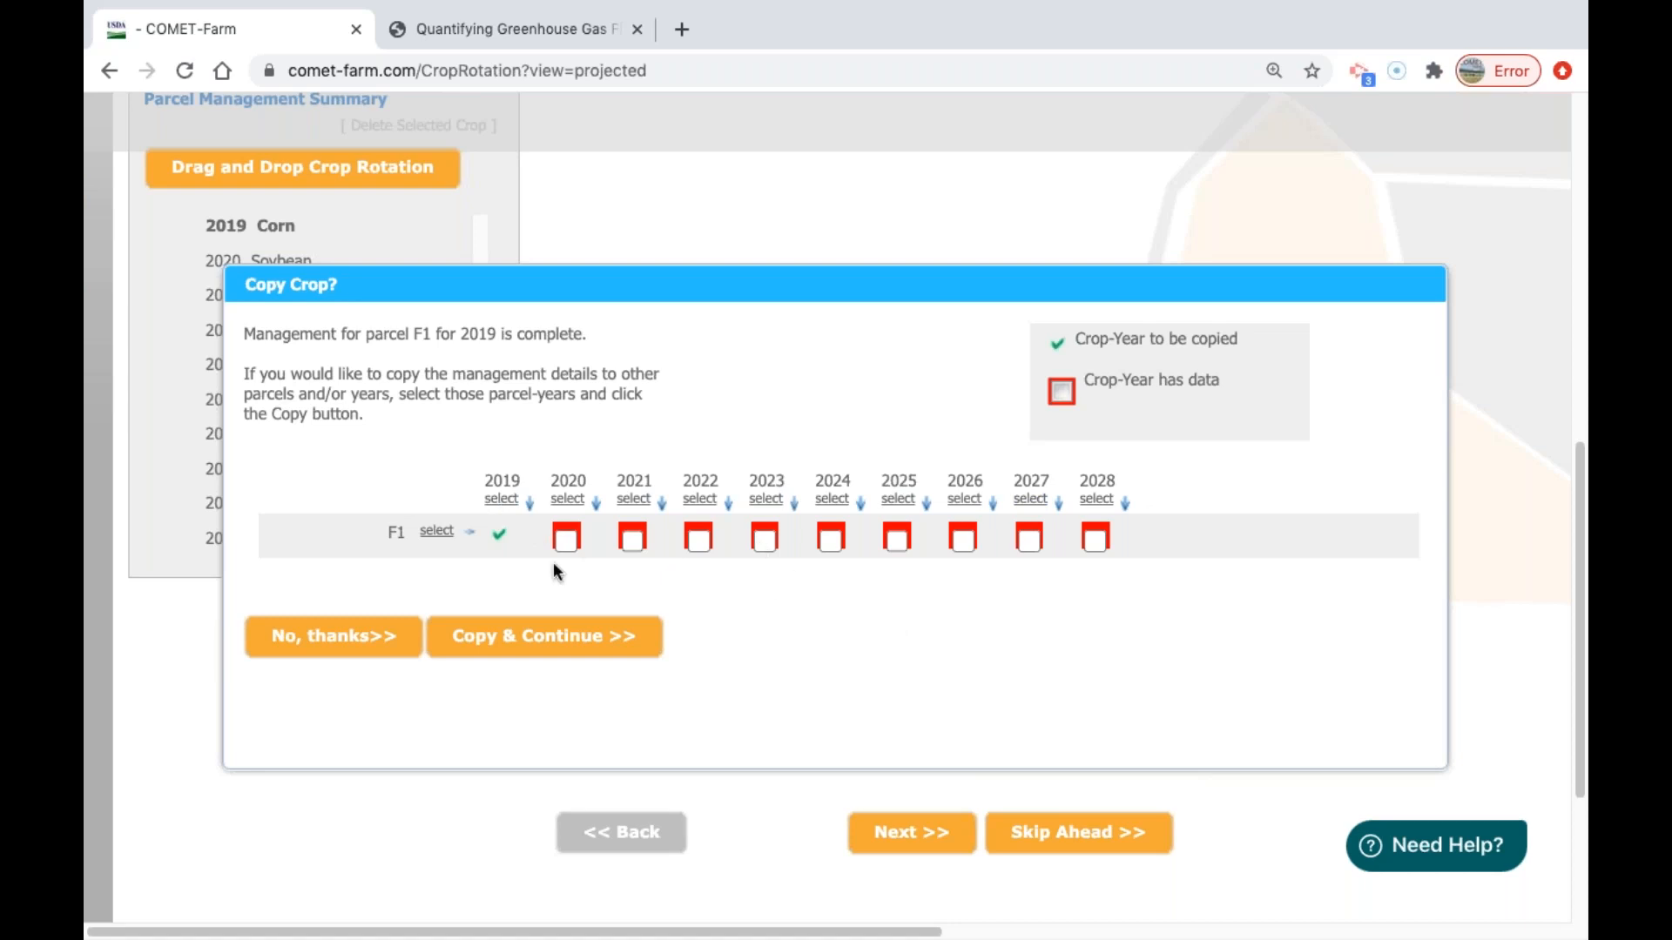
{"action": "left_click", "coordinate": [320, 651]}
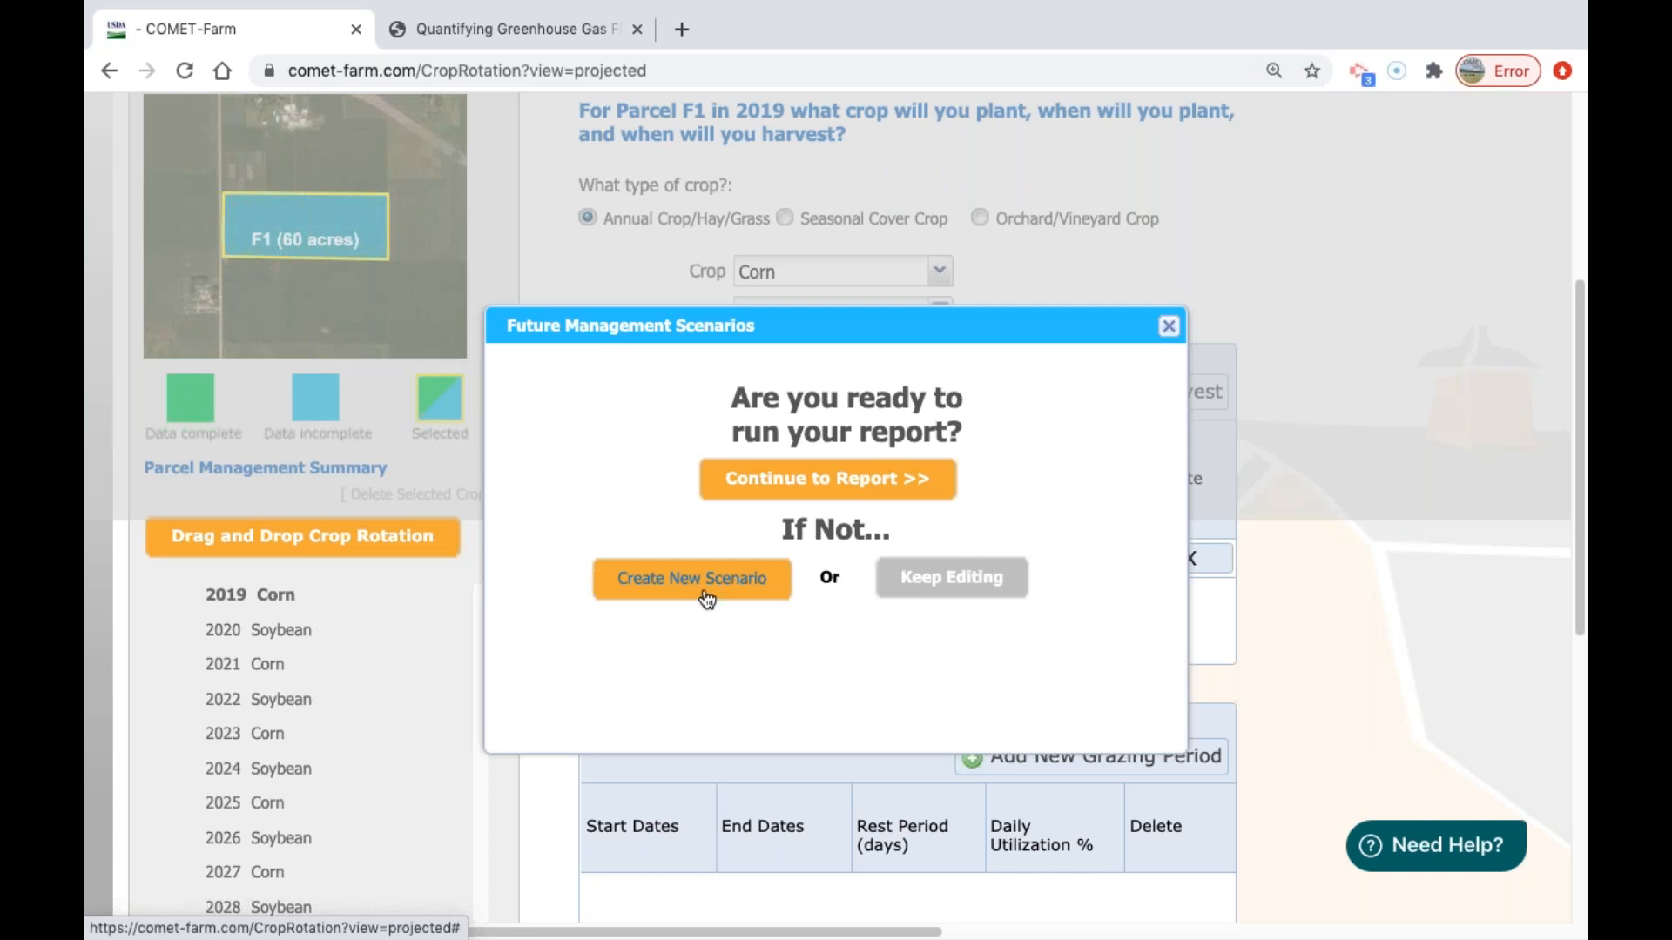
Run the report, dismiss the demo note, and examine parcel F1's baseline and no till emissions by source.
{"action": "left_click", "coordinate": [886, 491]}
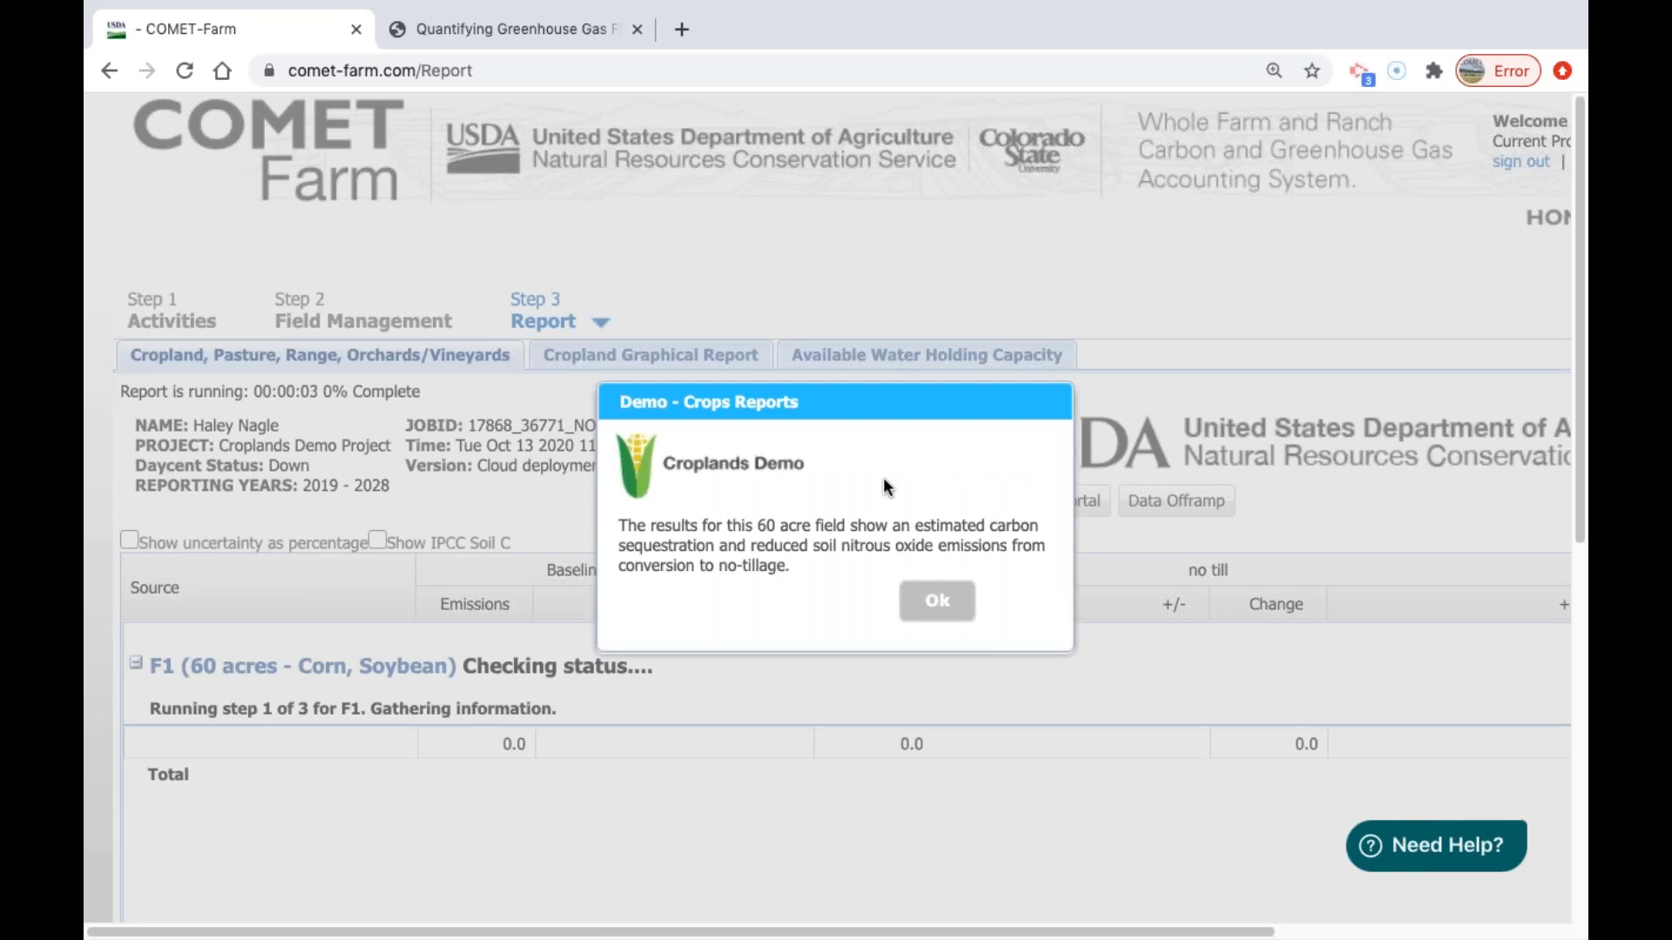
{"action": "left_click", "coordinate": [937, 601]}
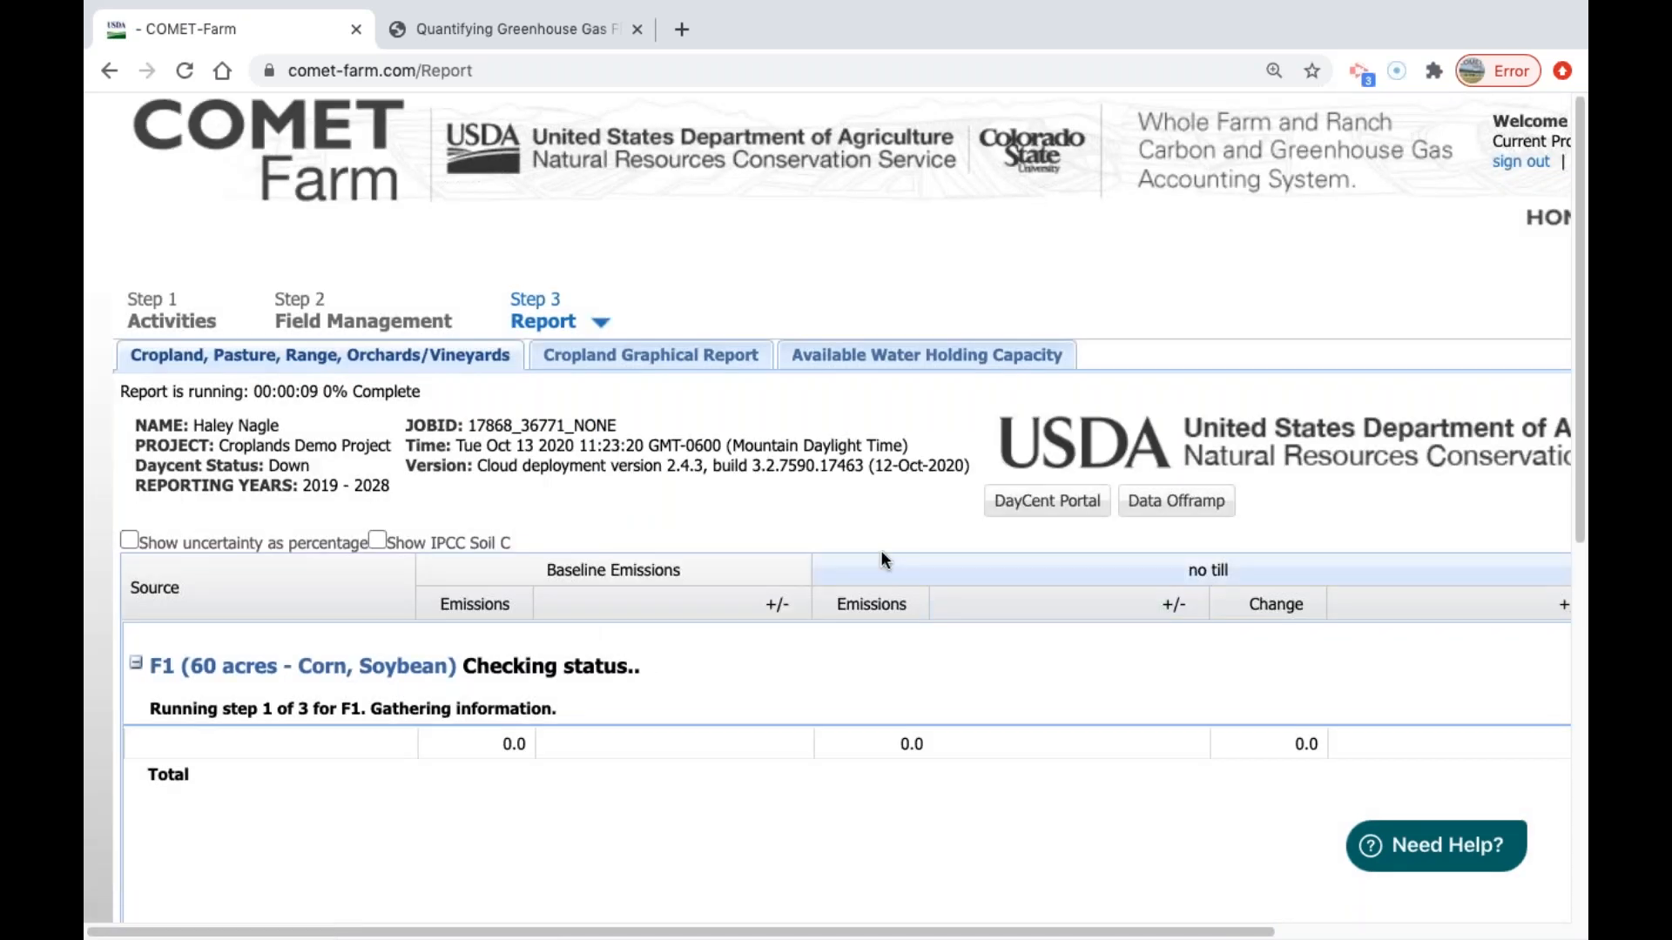
{"action": "scroll", "coordinate": [870, 557], "scroll_direction": "down", "scroll_amount": 3}
{"action": "scroll", "coordinate": [1037, 436], "scroll_direction": "down", "scroll_amount": 1}
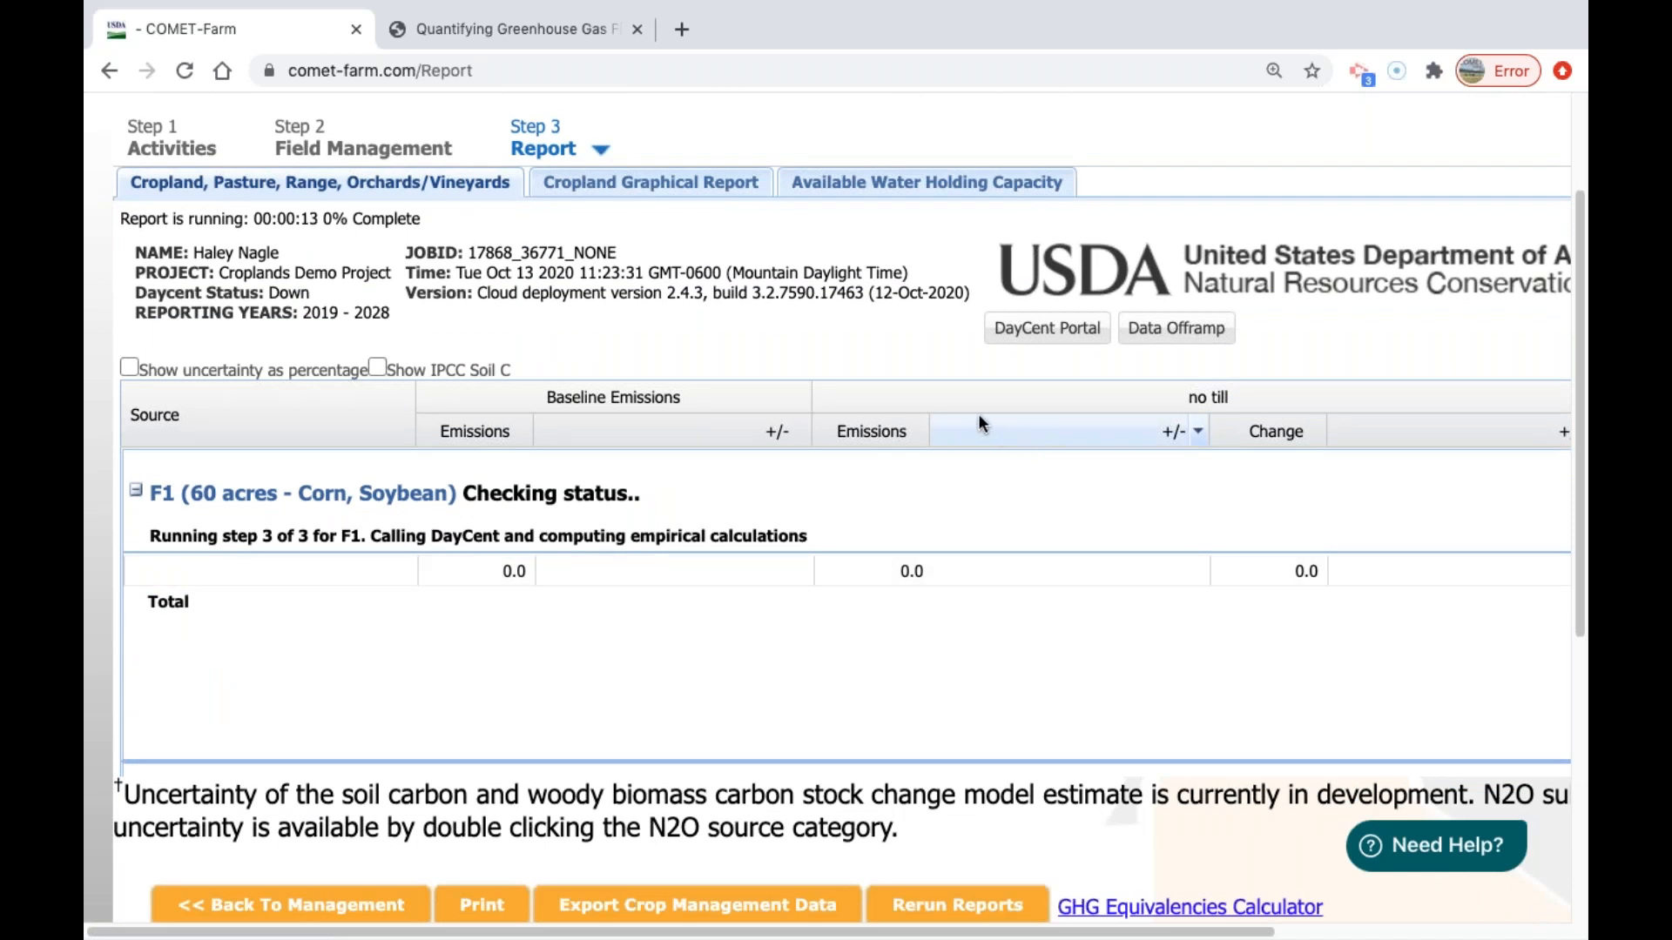
{"action": "scroll", "coordinate": [974, 416], "scroll_direction": "down", "scroll_amount": 1}
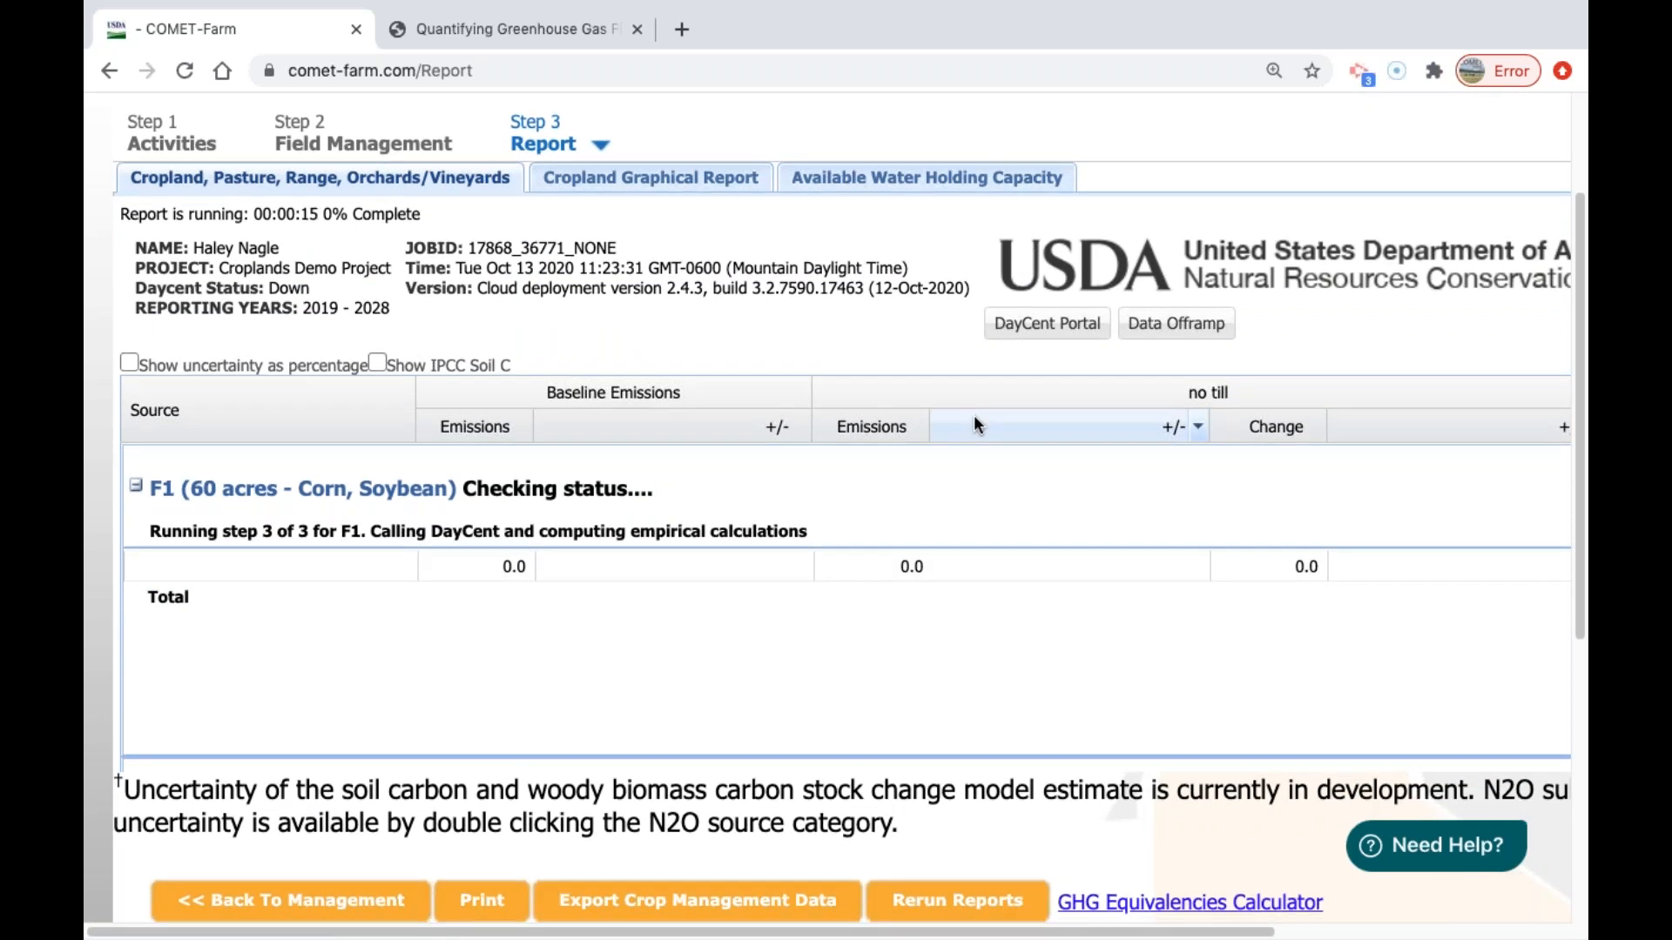
{"action": "key", "text": "super+minus"}
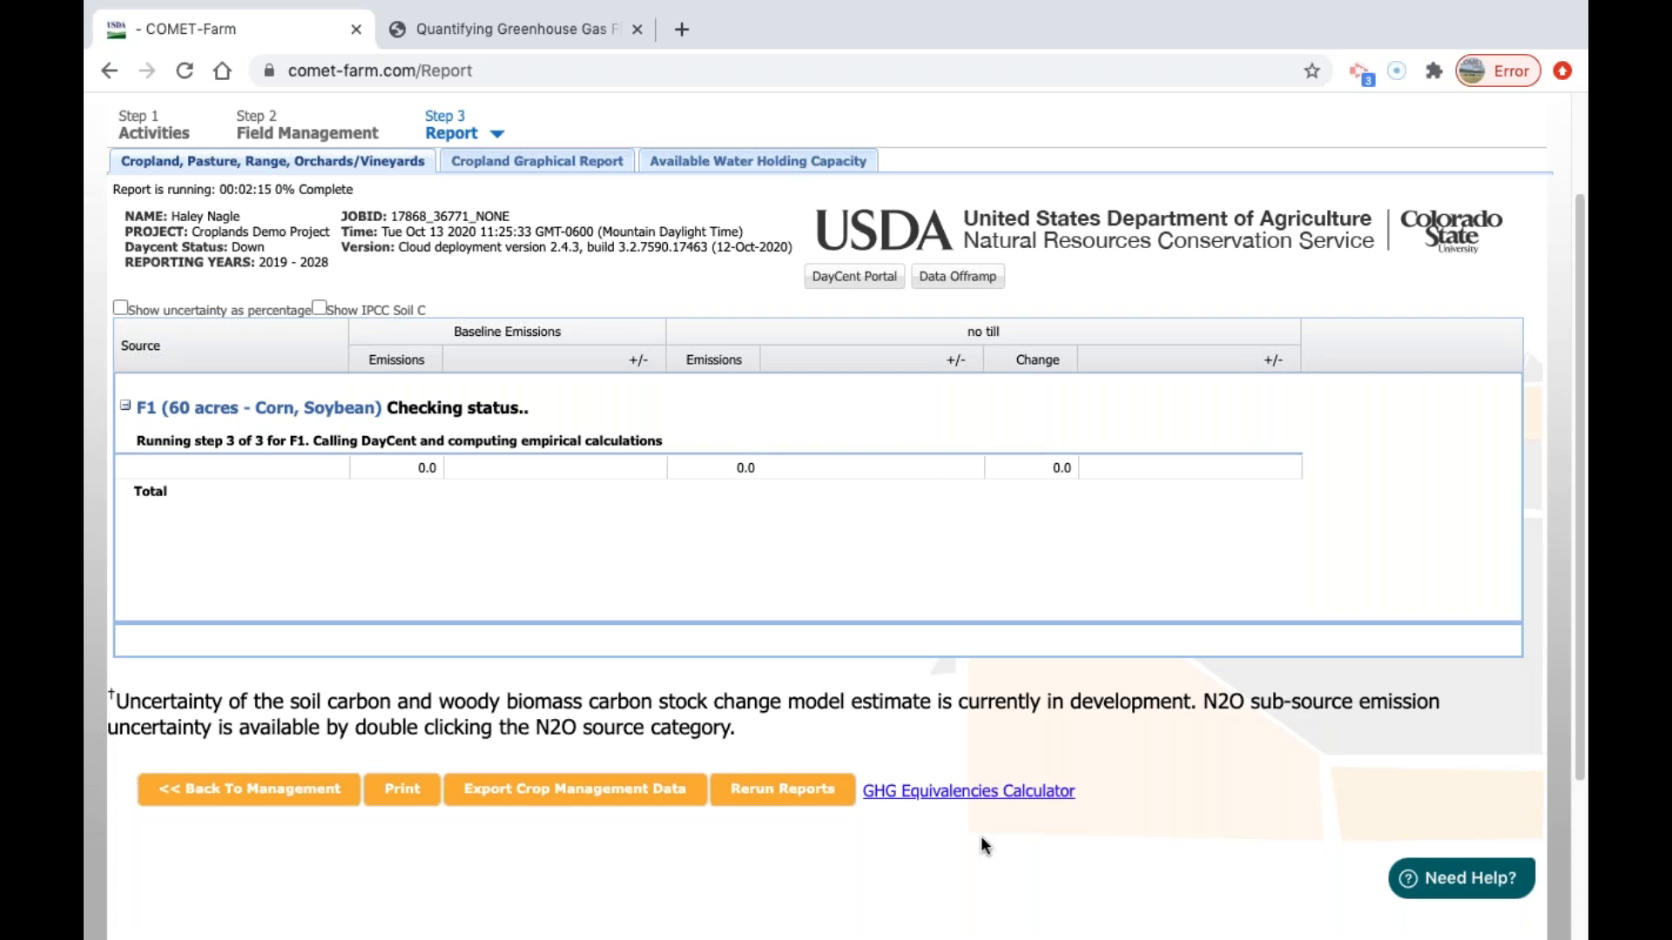
{"action": "mouse_move", "coordinate": [956, 928]}
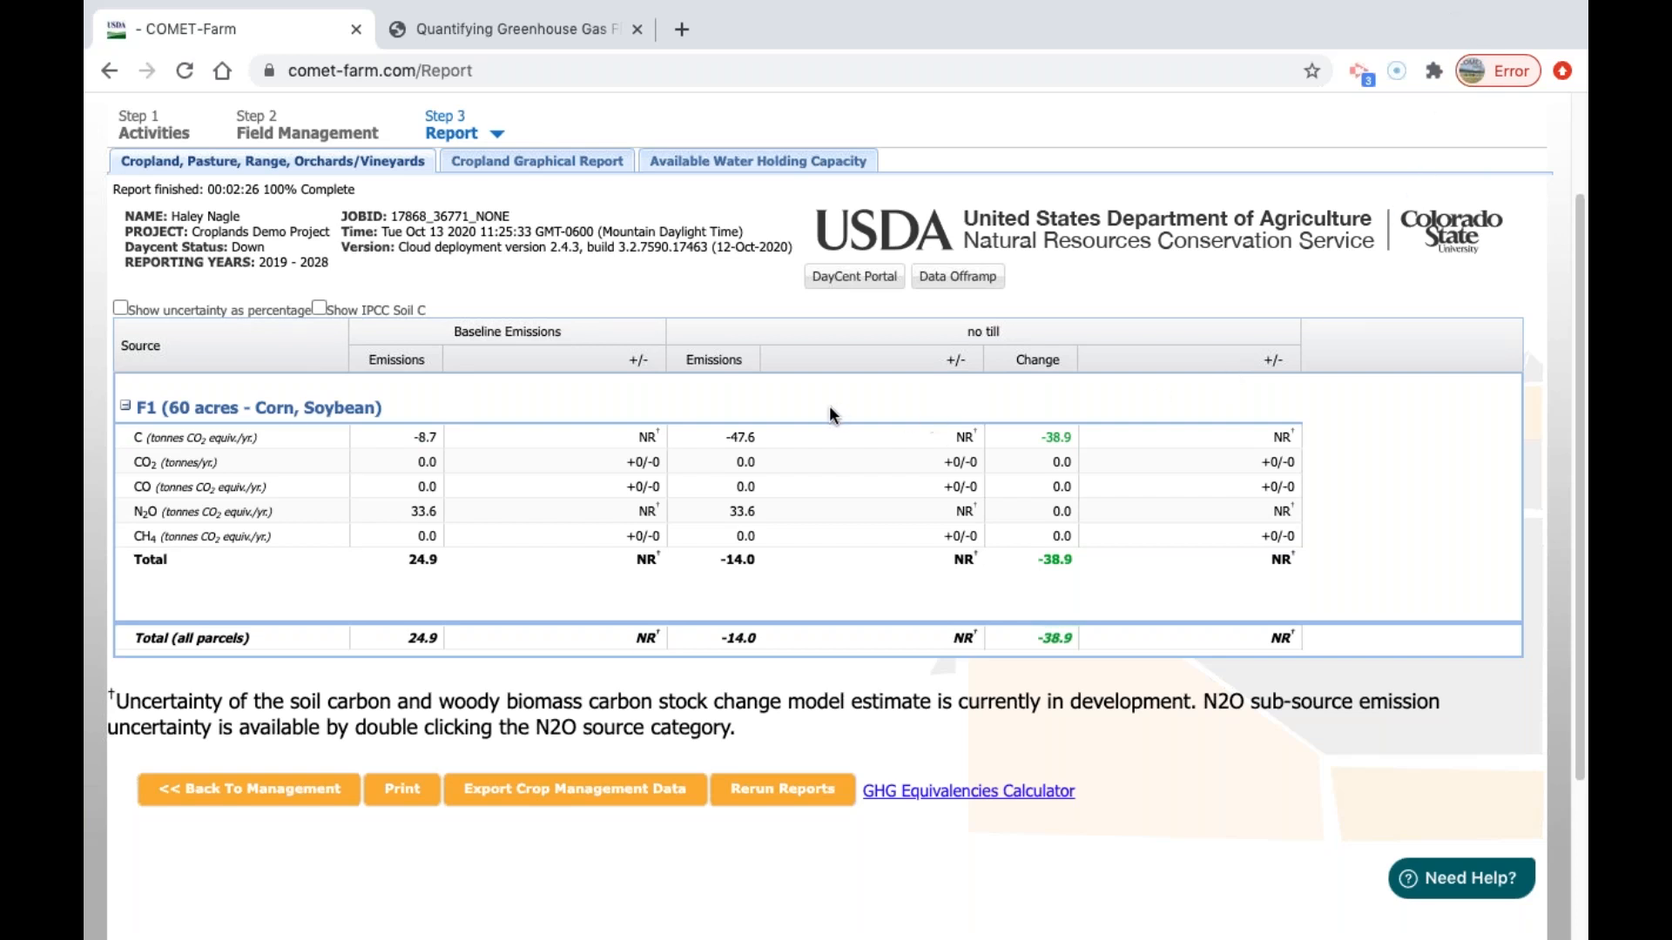
Enlarge the report page, and collapse and re-expand parcel F1's emissions rows in the cropland results table.
{"action": "scroll", "coordinate": [742, 481], "scroll_direction": "up", "scroll_amount": 1}
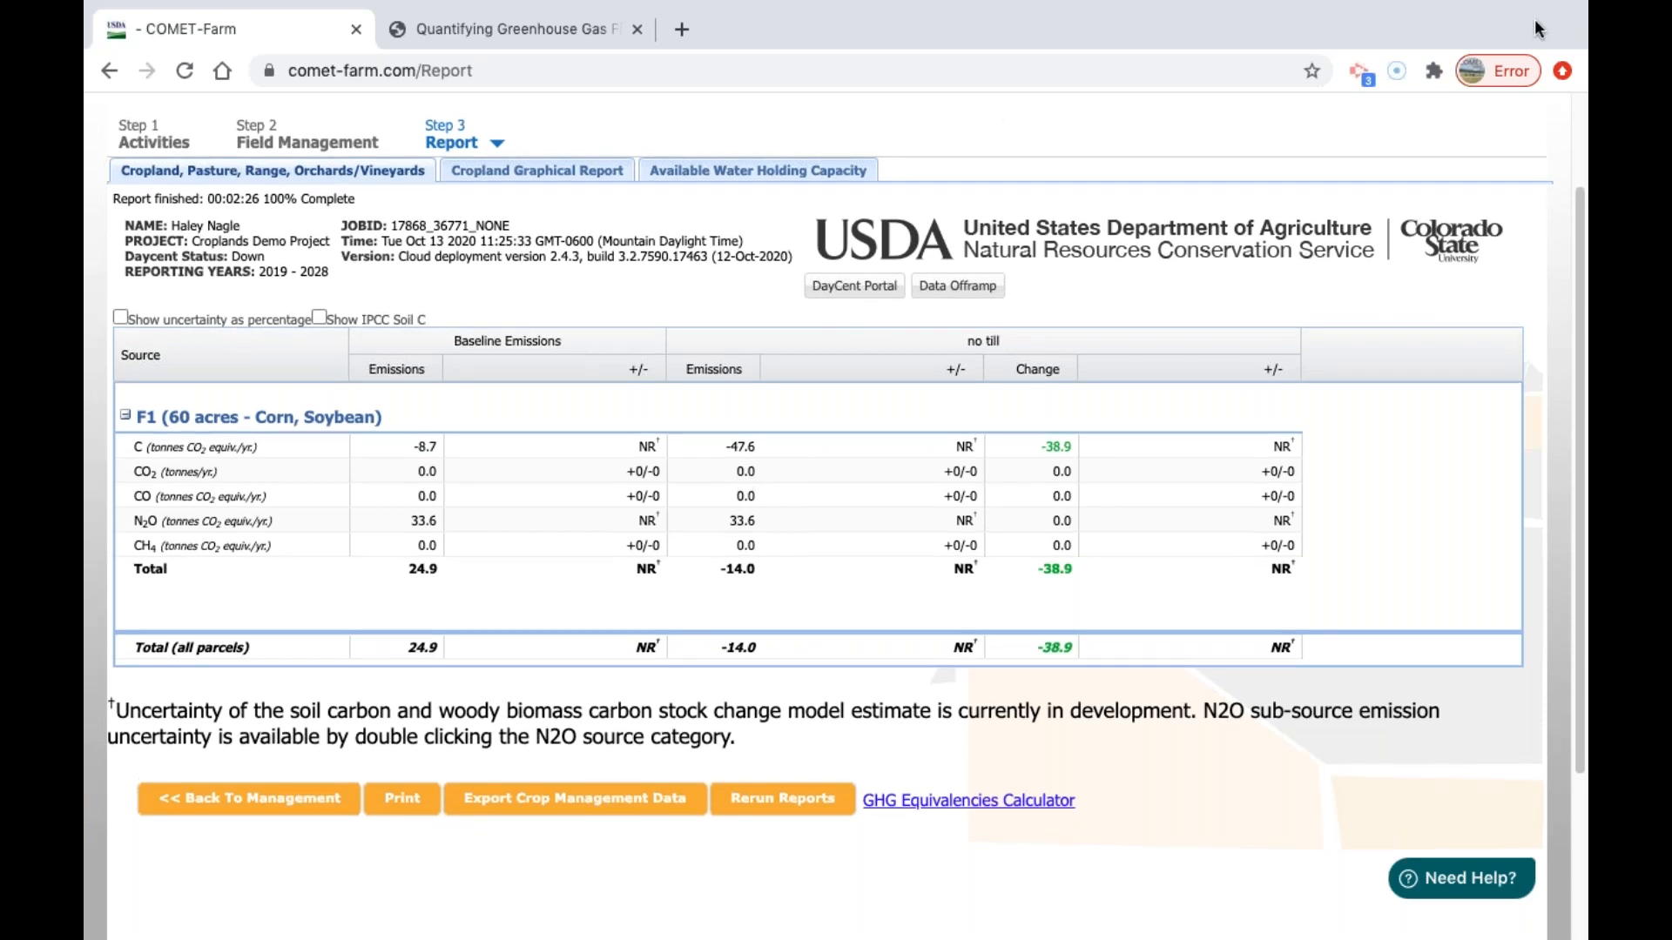
{"action": "left_click", "coordinate": [1229, 71]}
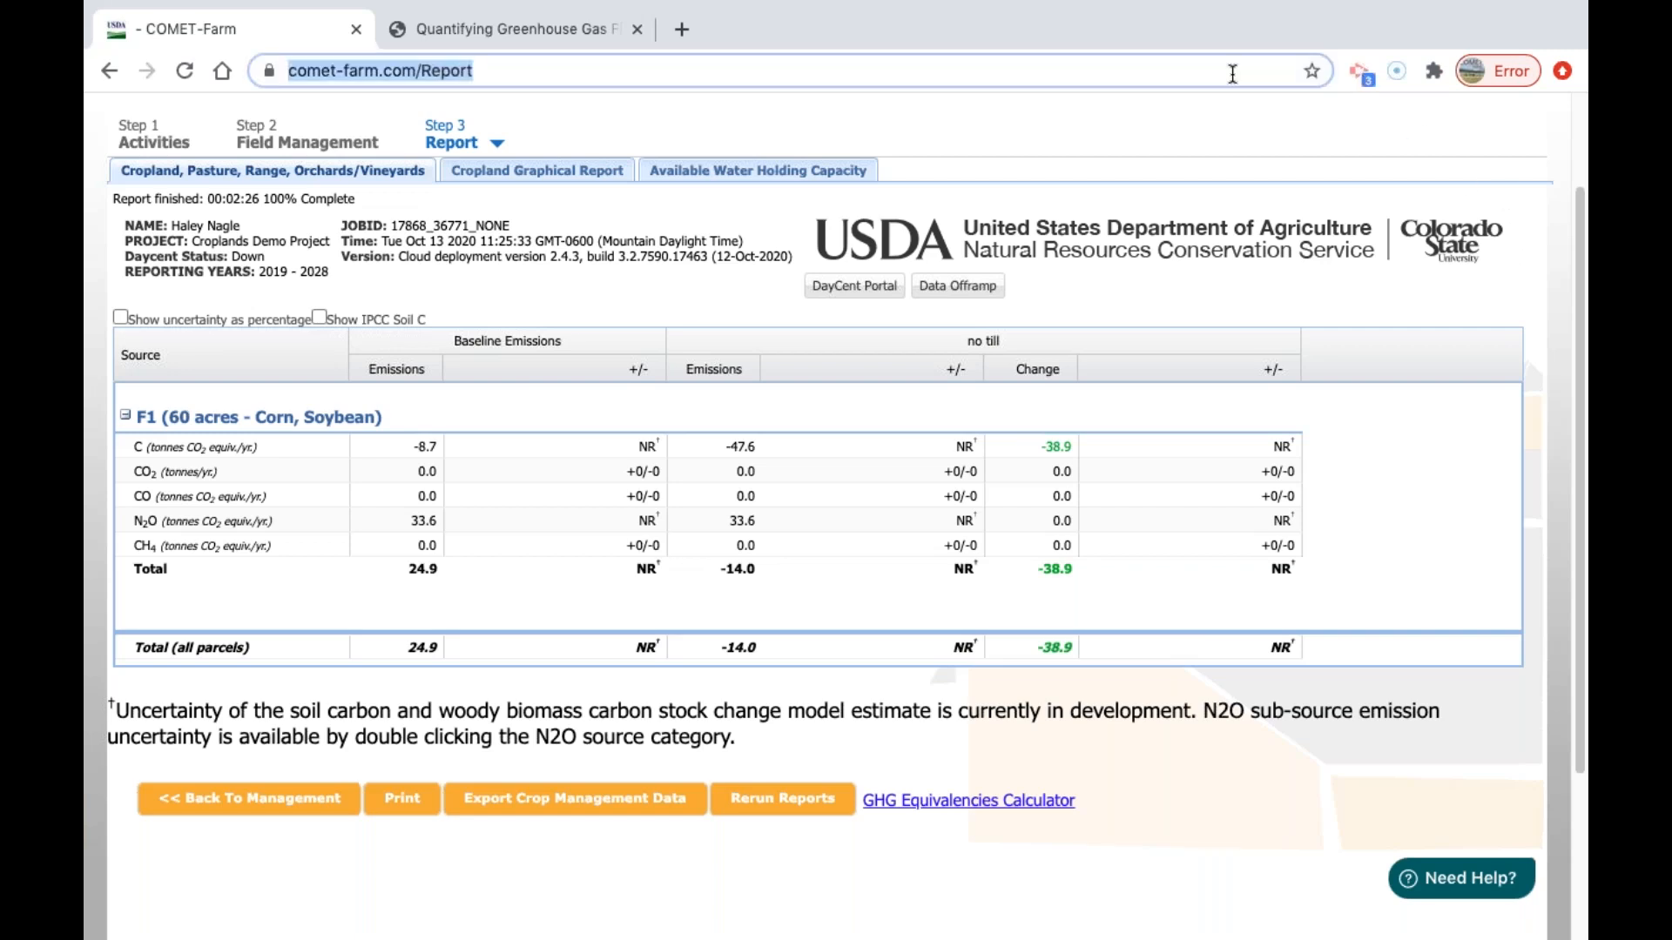
{"action": "left_click", "coordinate": [1010, 126]}
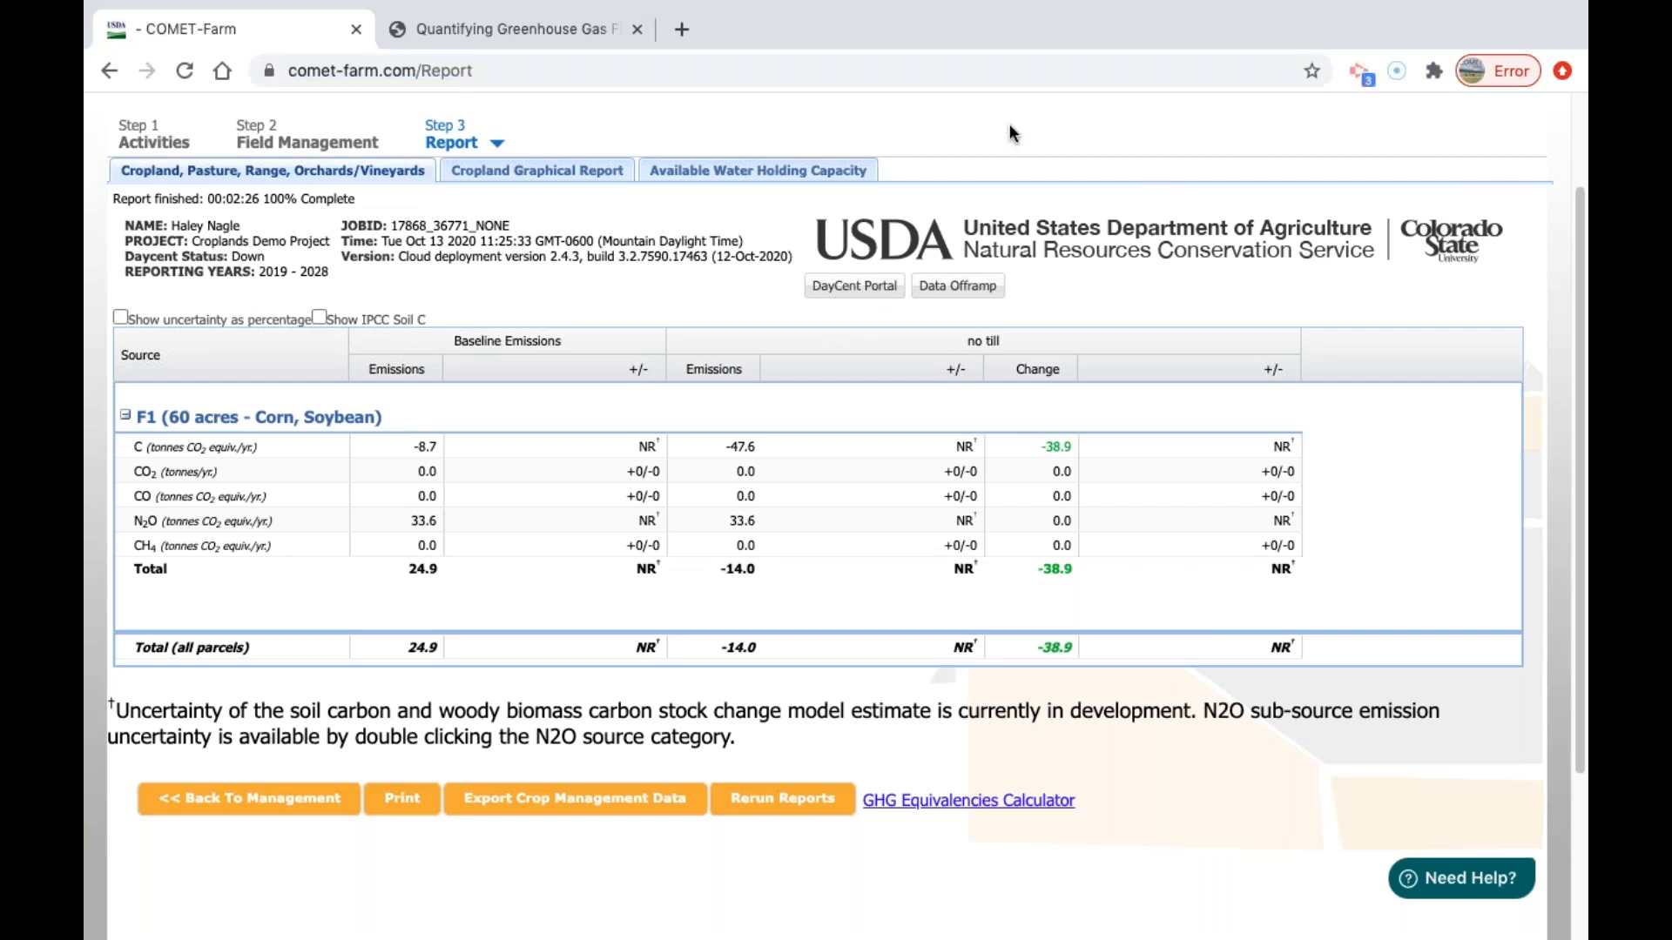
{"action": "key", "text": "ctrl+plus"}
{"action": "key", "text": "ctrl+plus"}
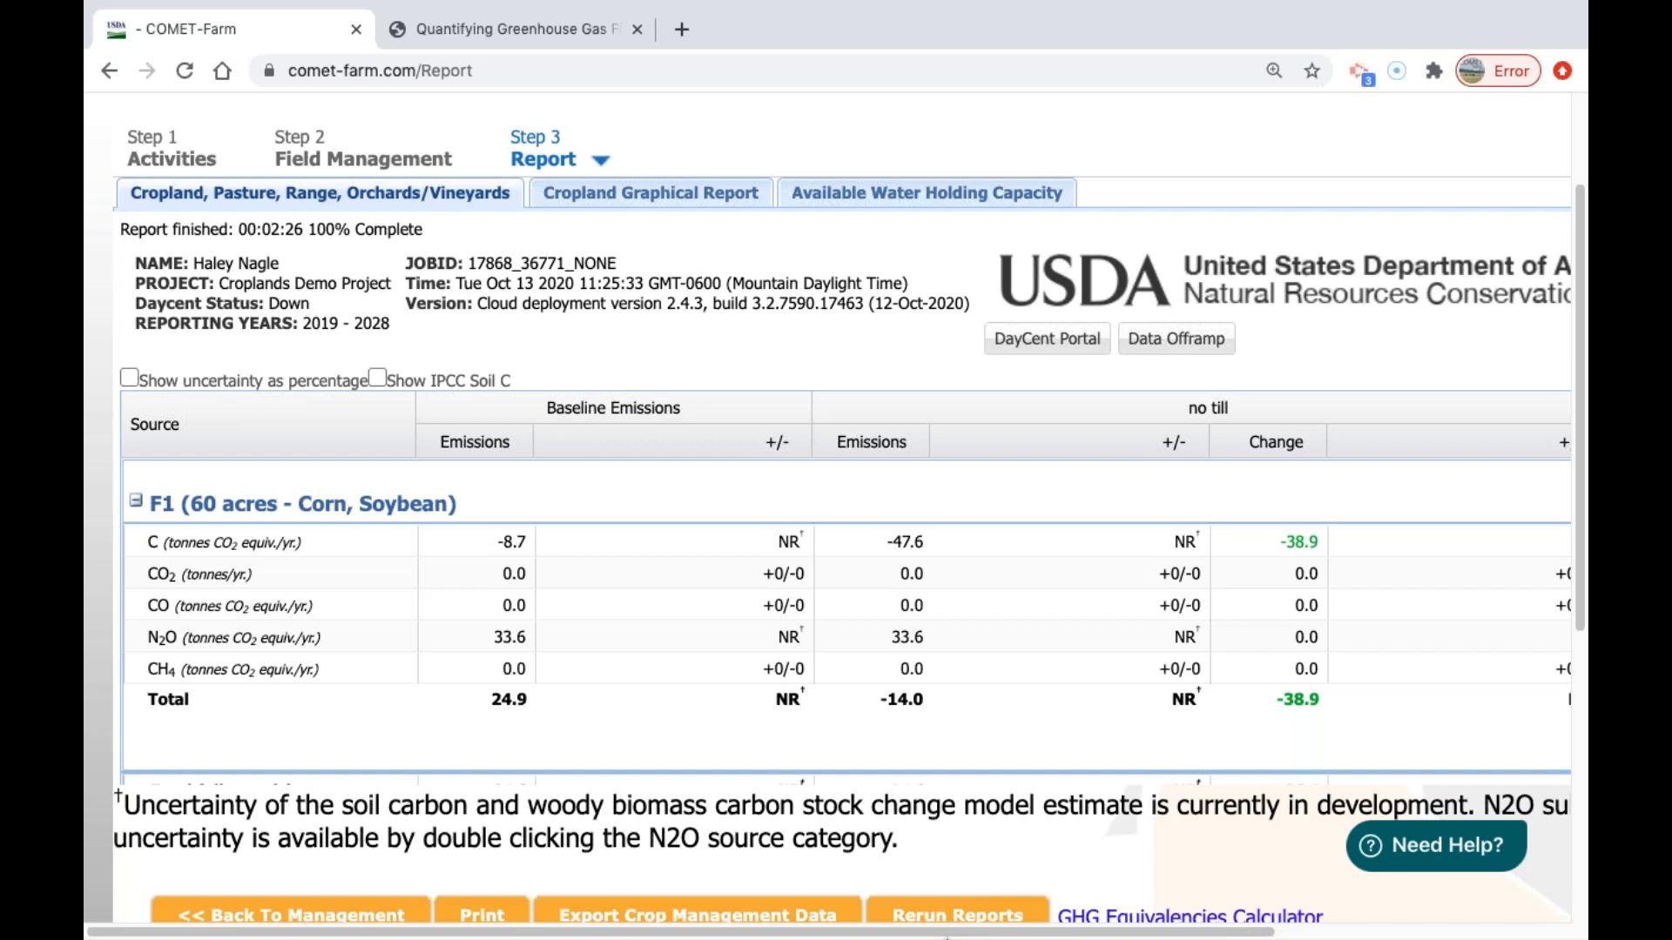
{"action": "left_click_drag", "start_coordinate": [967, 934], "coordinate": [989, 933]}
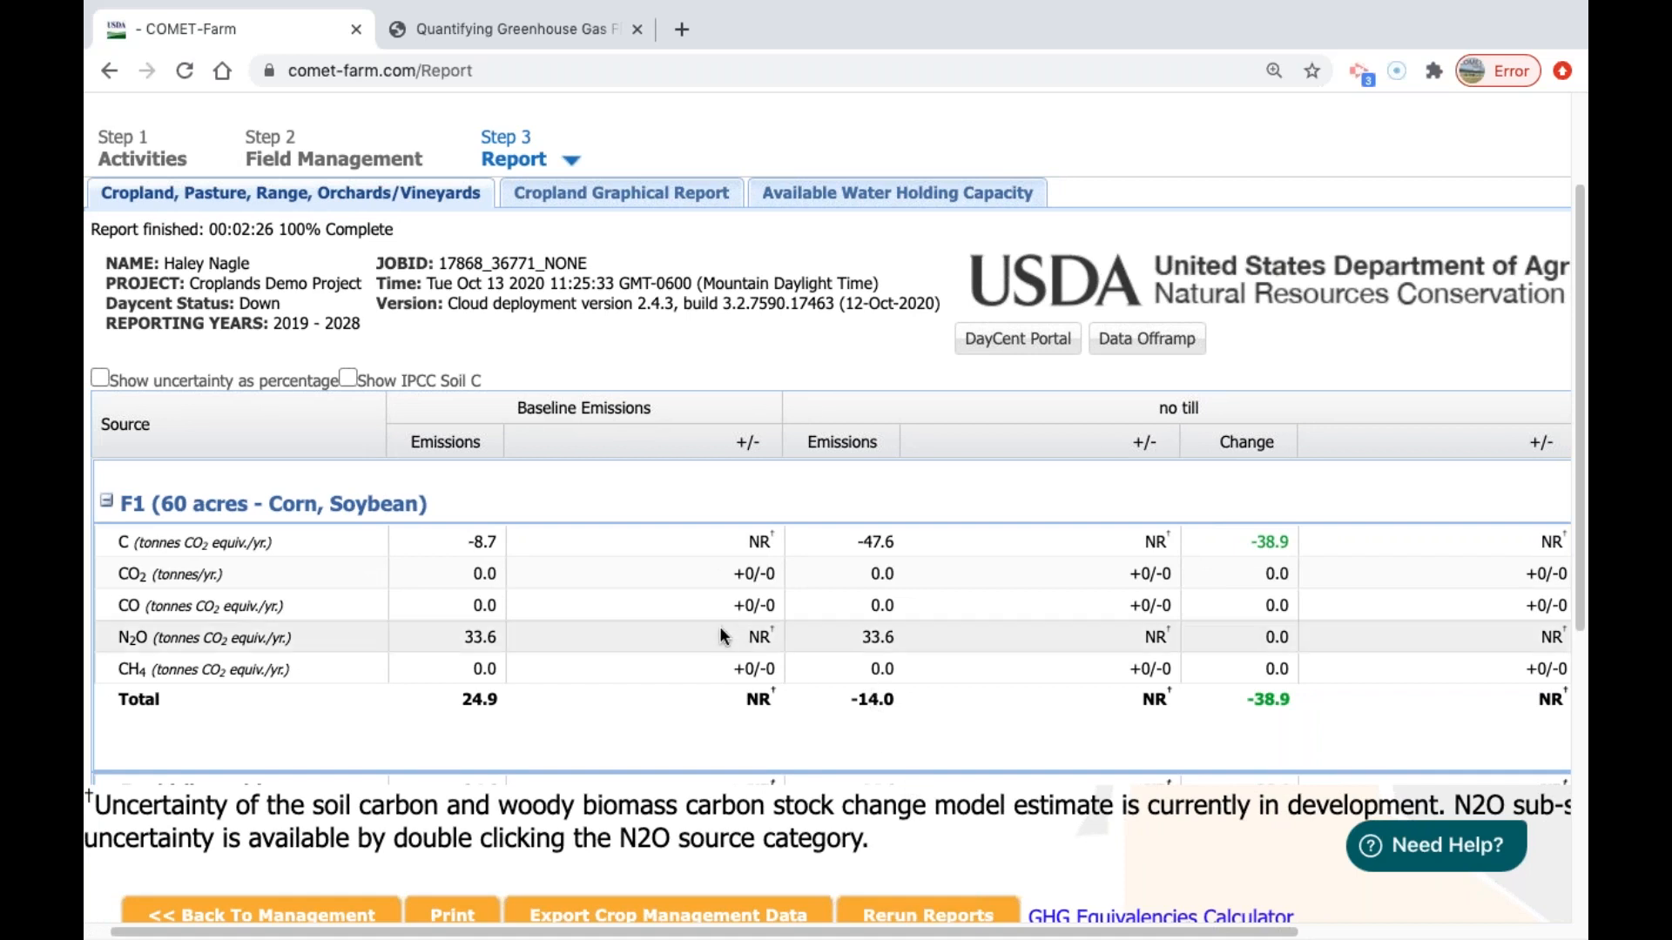
{"action": "left_click", "coordinate": [107, 501]}
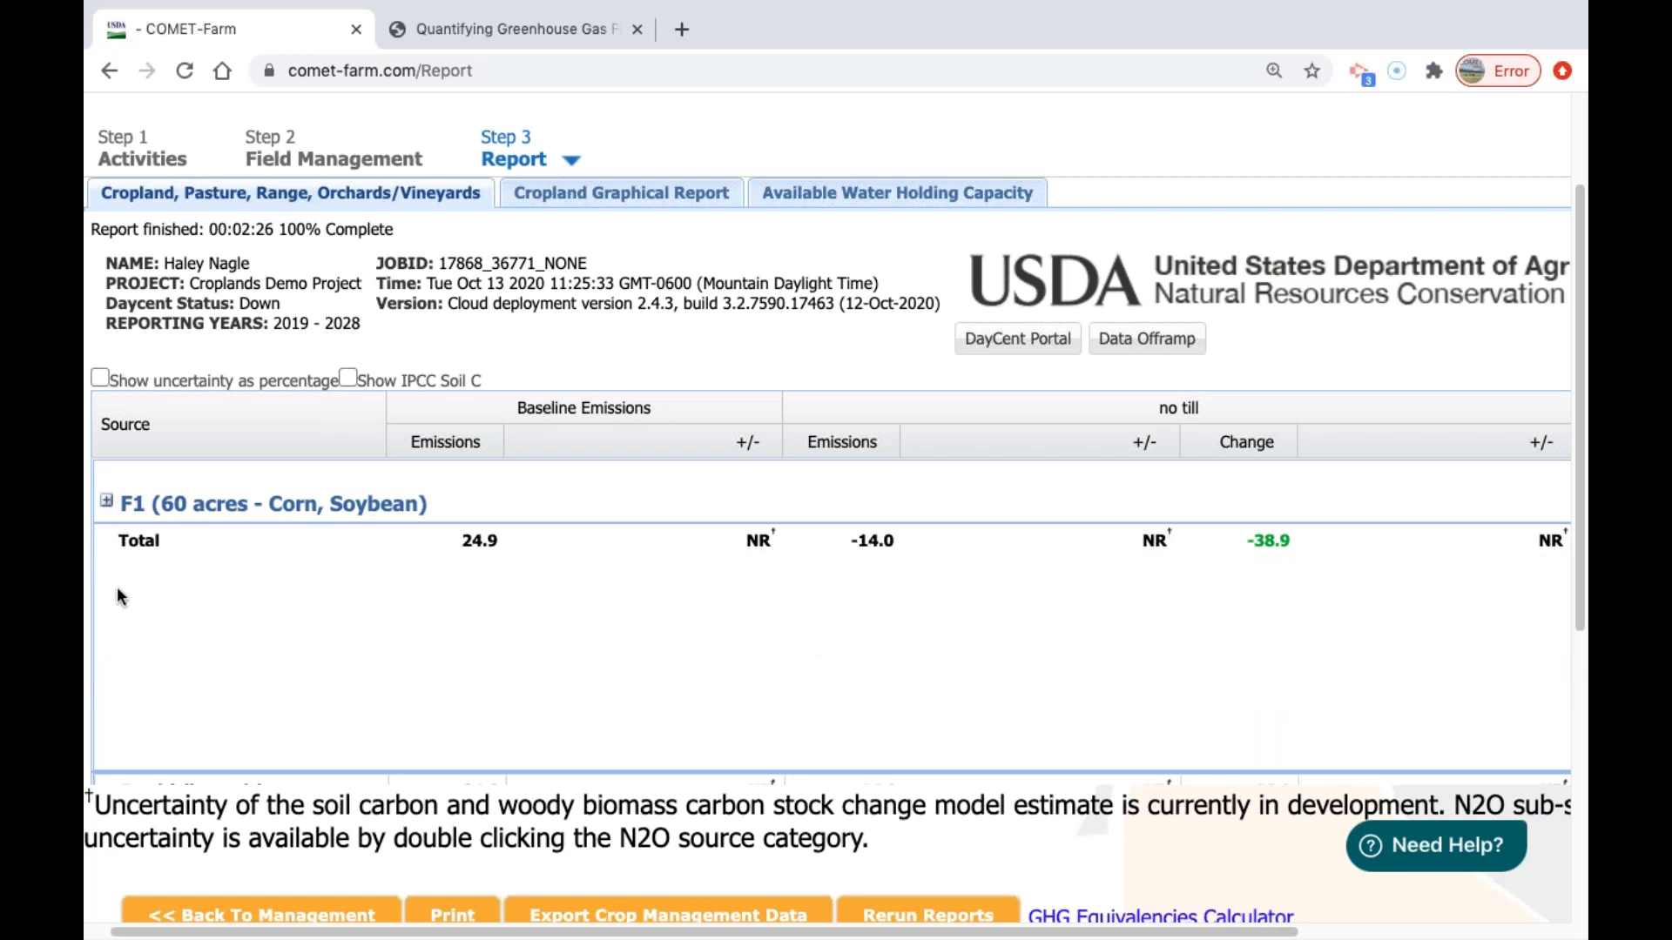
{"action": "left_click", "coordinate": [108, 503]}
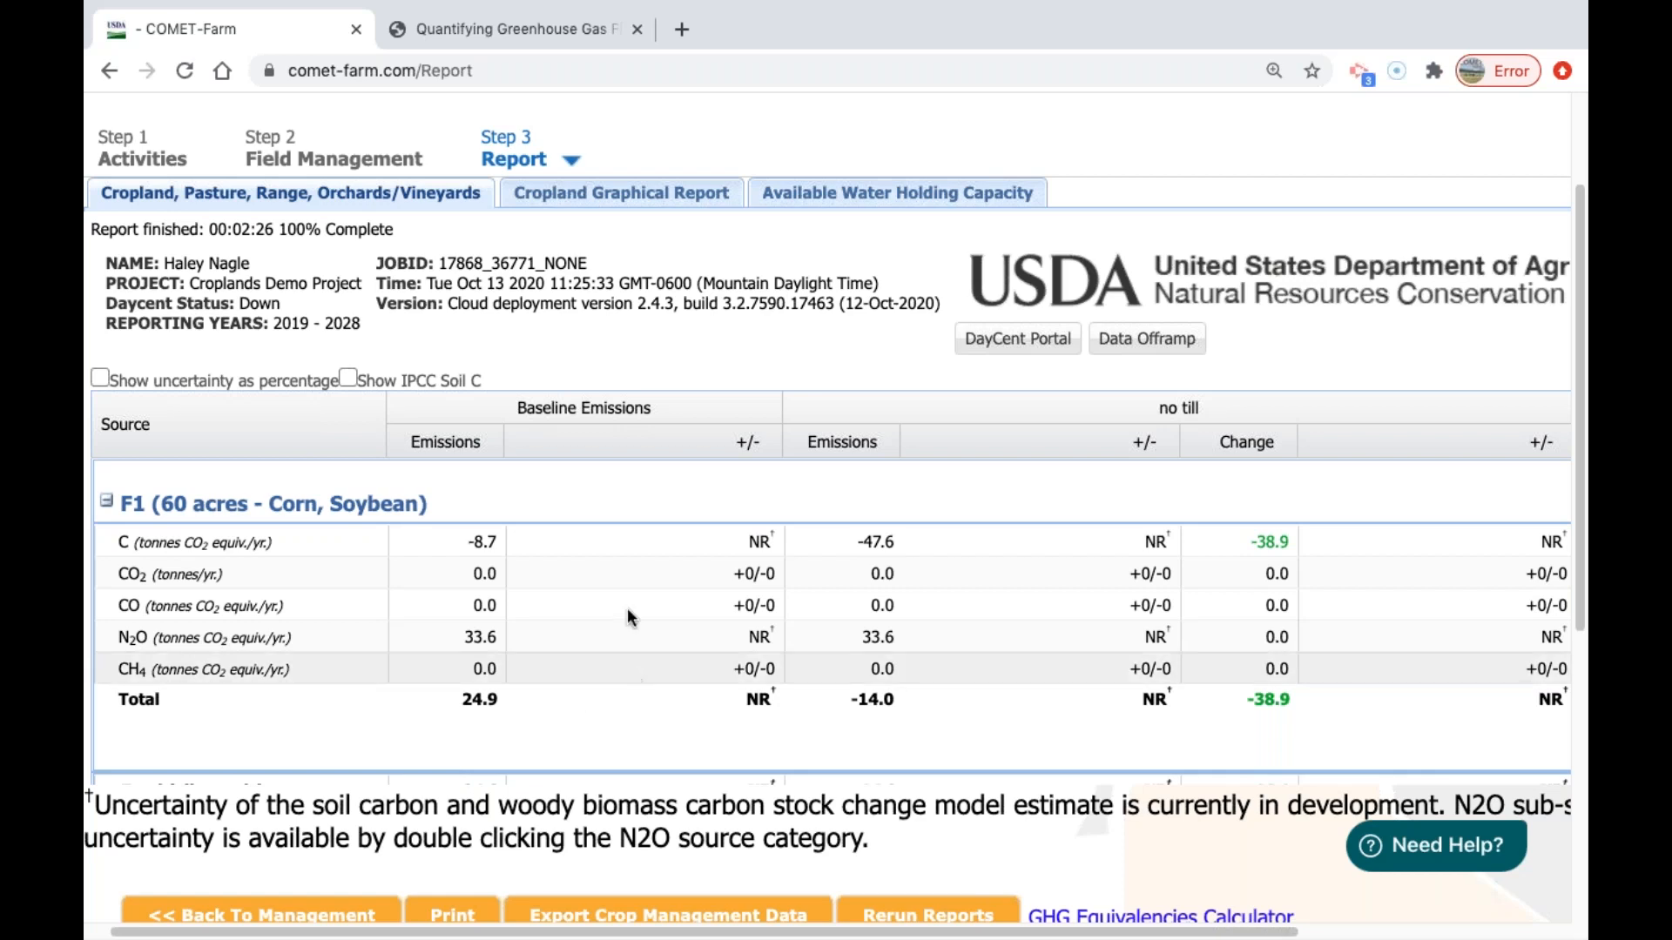
Expand parcel F1's C and CO2 sources and examine their sub-categories, including liming, urea fertilization and drained organic soils.
{"action": "double_click", "coordinate": [298, 540]}
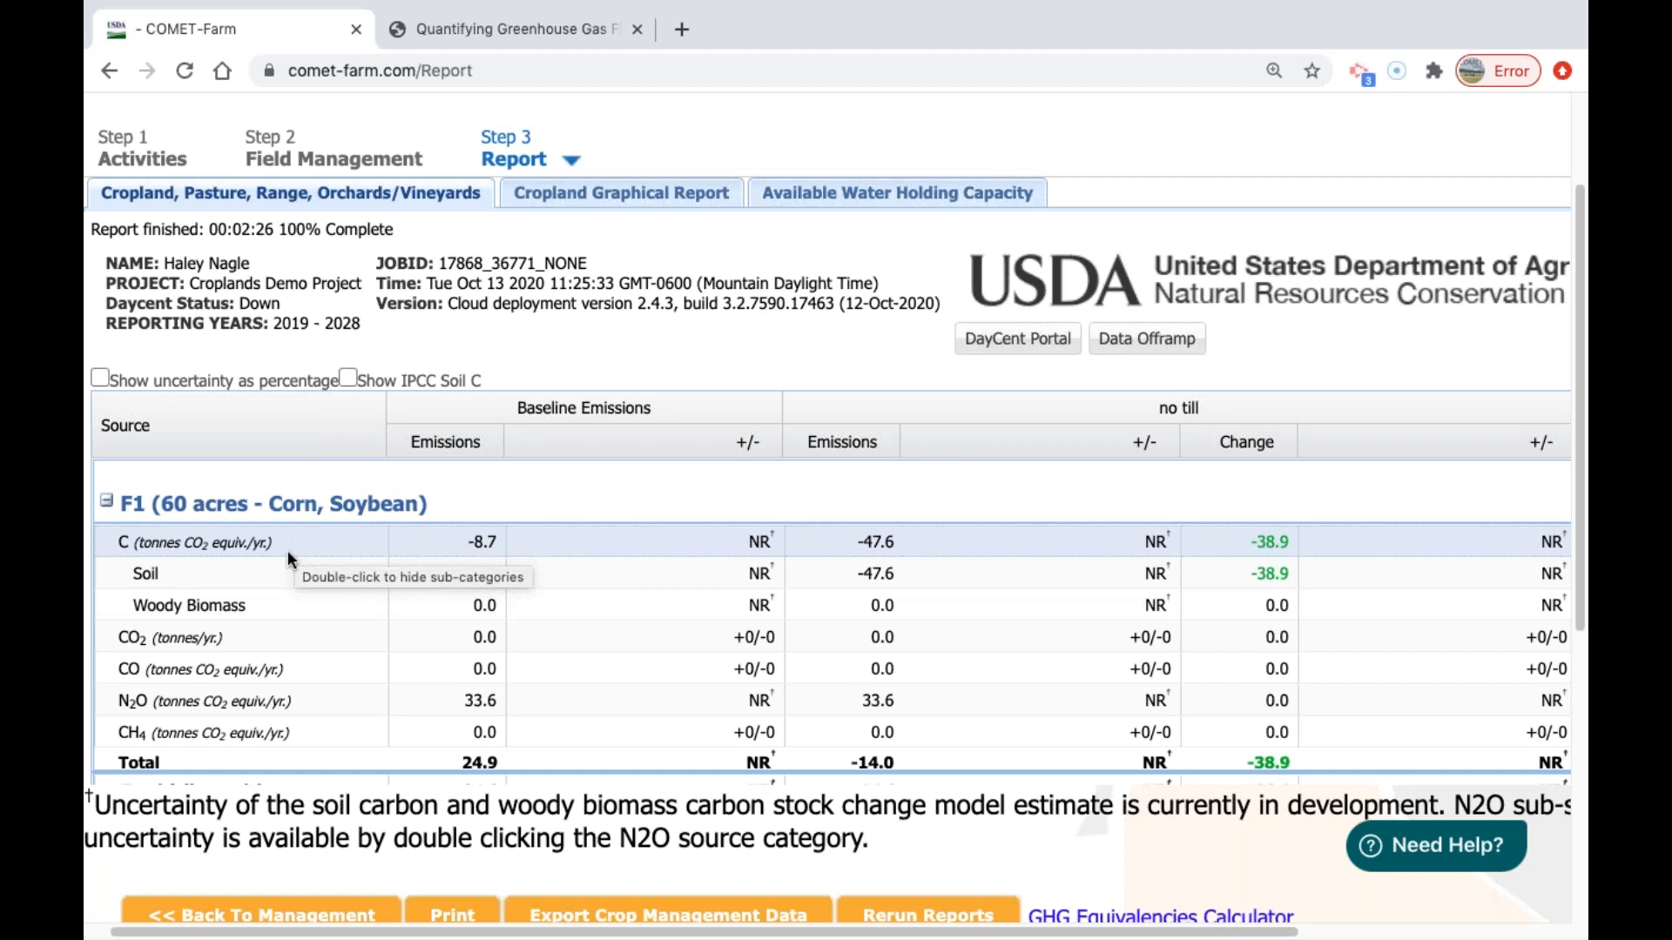
{"action": "scroll", "coordinate": [292, 568], "scroll_direction": "down", "scroll_amount": 1}
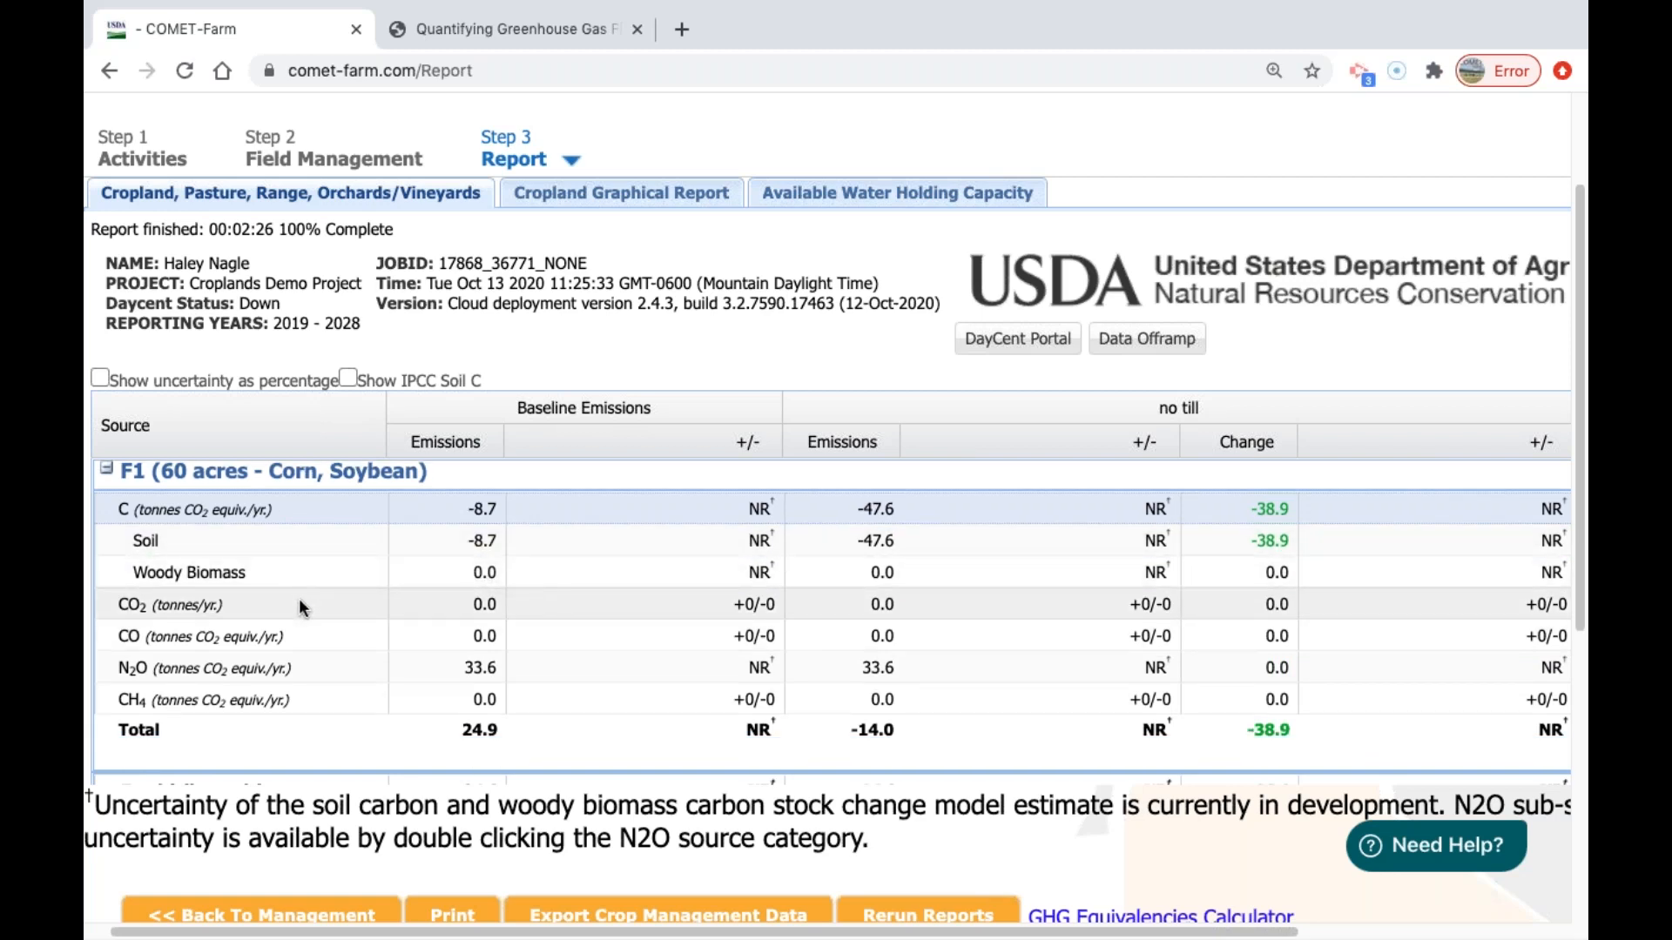
{"action": "double_click", "coordinate": [299, 603]}
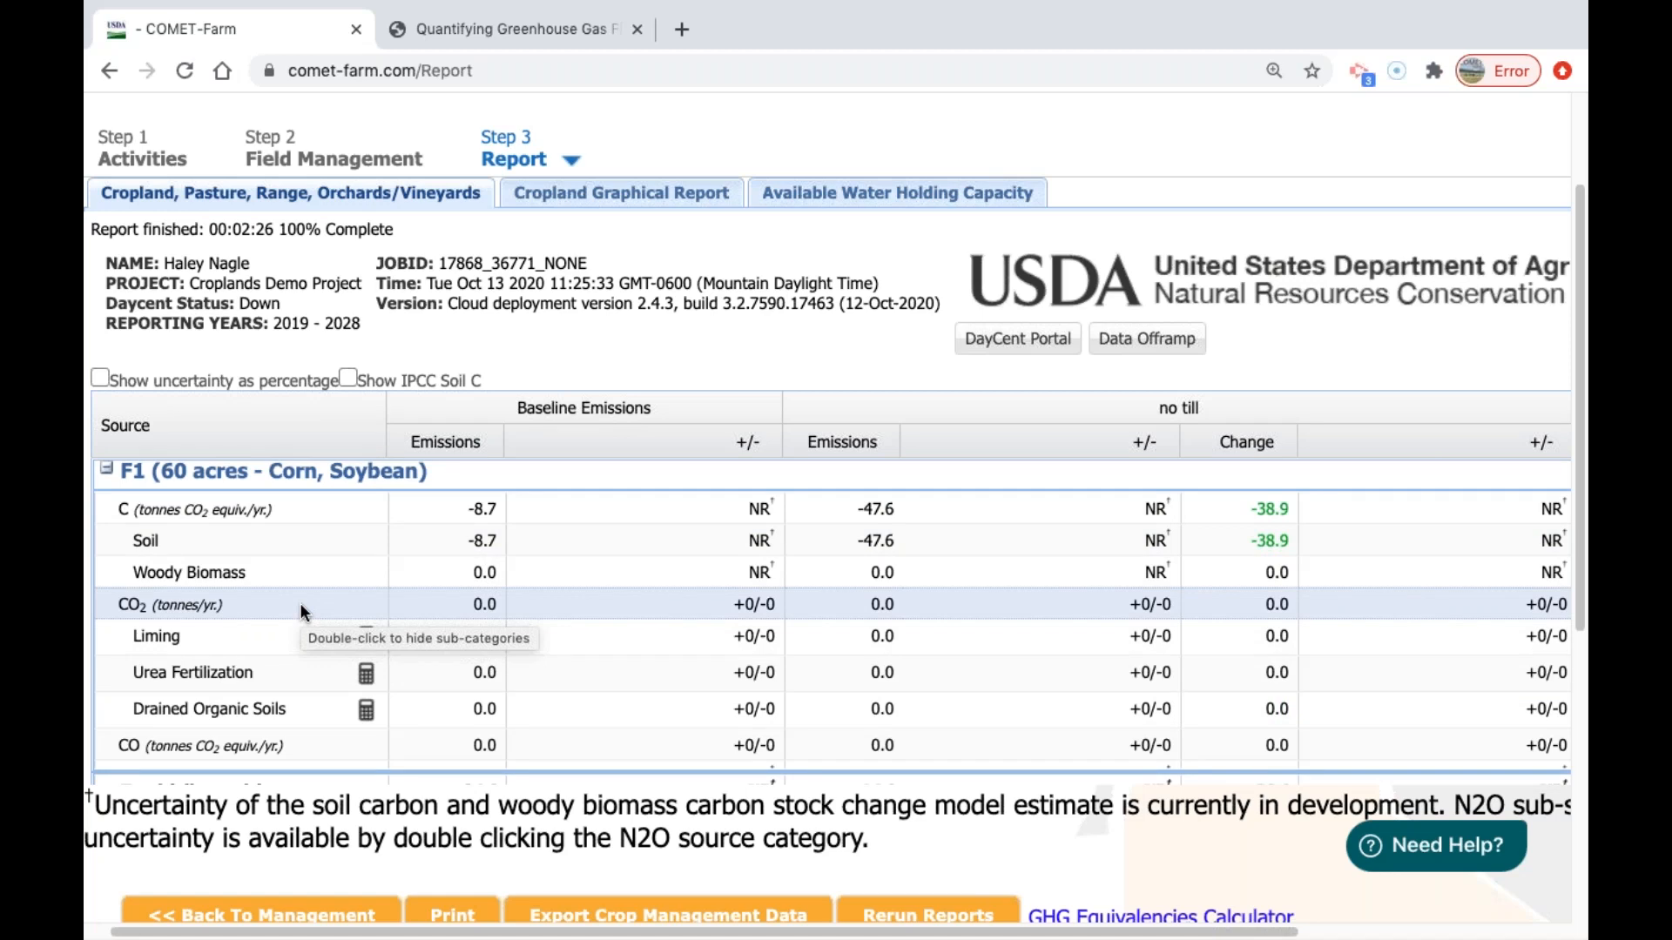
{"action": "scroll", "coordinate": [314, 643], "scroll_direction": "down", "scroll_amount": 3}
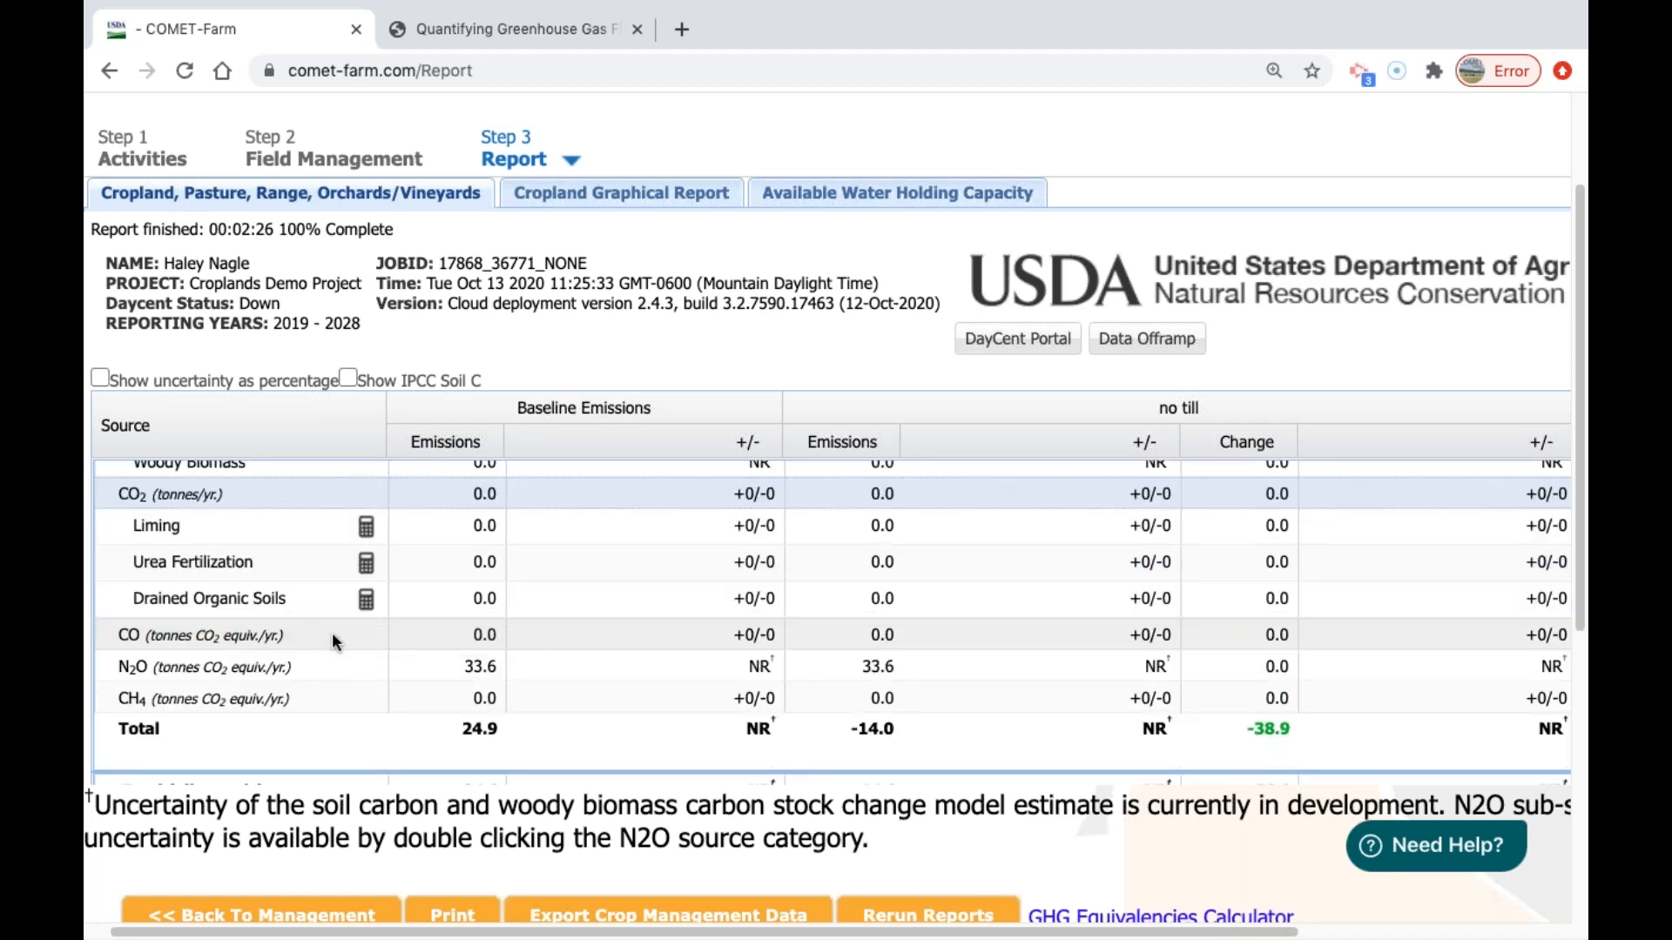
{"action": "mouse_move", "coordinate": [370, 525]}
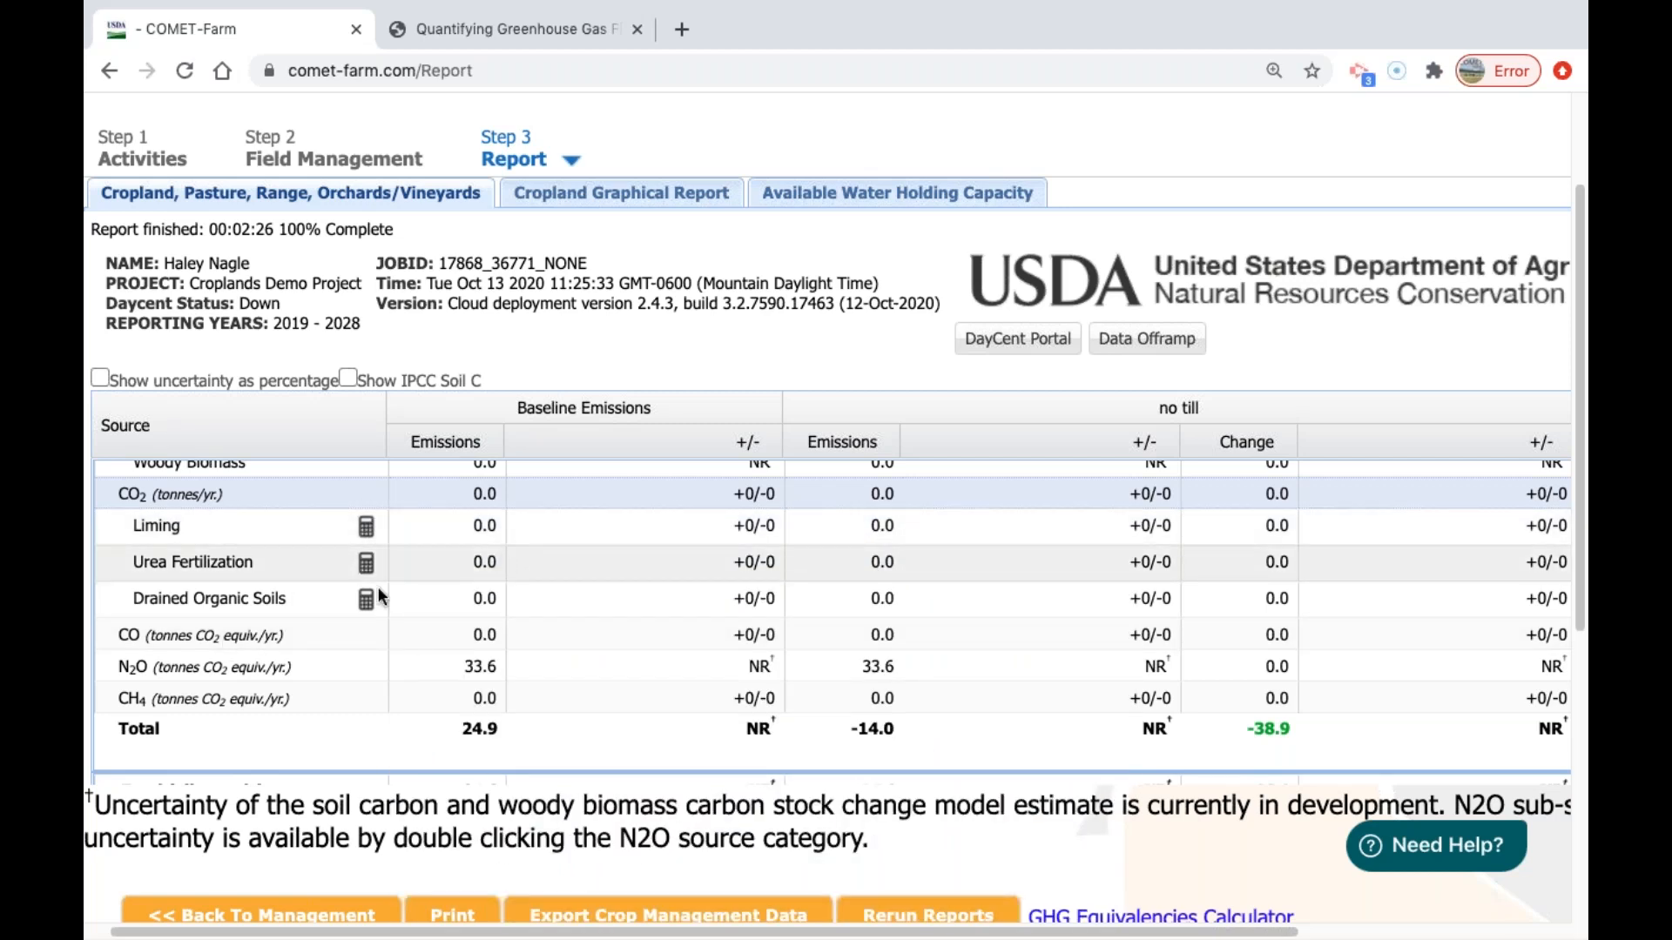
Look at the biomass burning sub-category under CO, and collapse the CO and CO2 sources.
{"action": "left_click", "coordinate": [234, 629]}
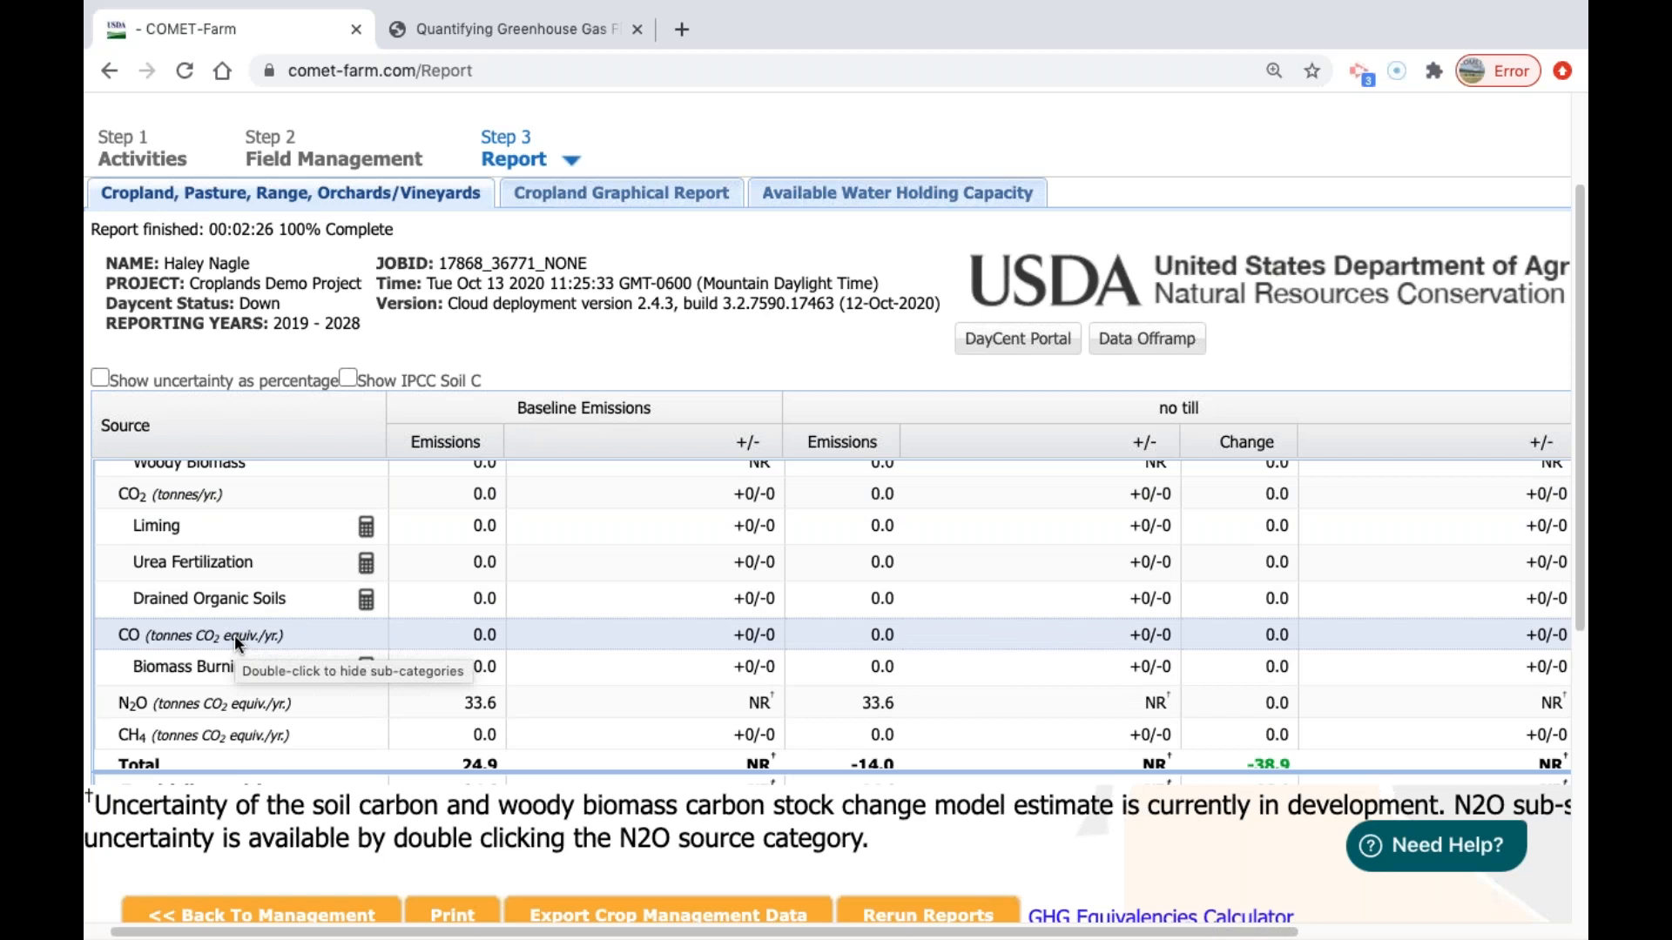
{"action": "left_click", "coordinate": [234, 630]}
{"action": "left_click", "coordinate": [204, 502]}
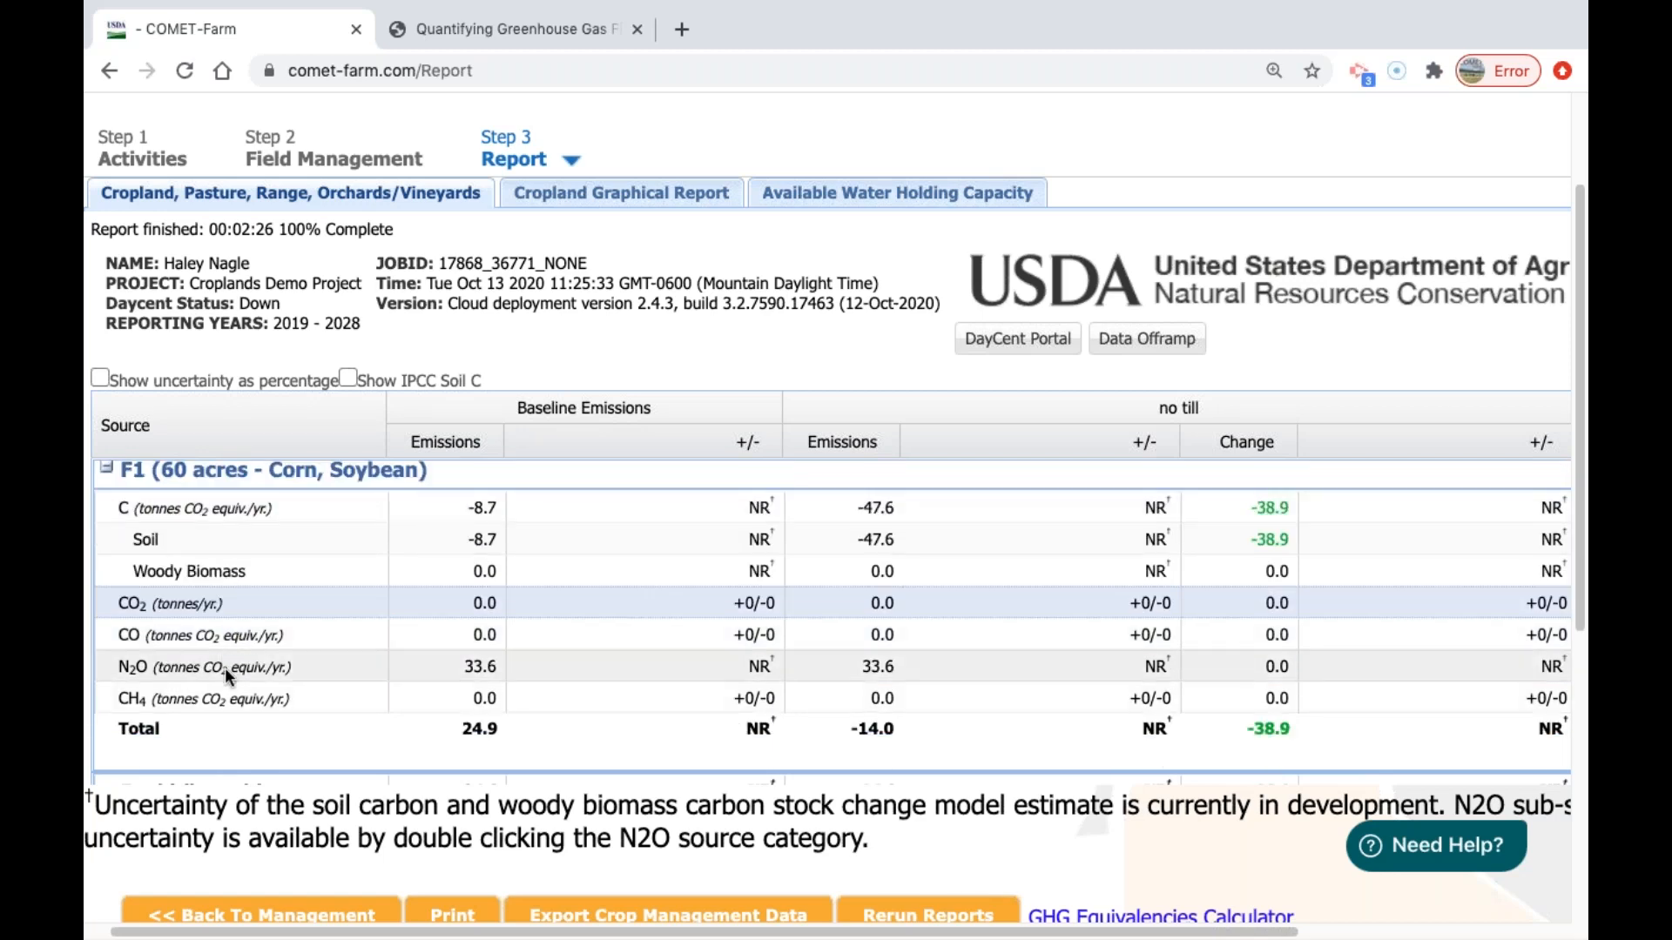
Expand the N2O source and examine its direct and indirect emission sub-categories with their uncertainty ranges.
{"action": "left_click", "coordinate": [232, 666]}
{"action": "scroll", "coordinate": [385, 635], "scroll_direction": "down", "scroll_amount": 4}
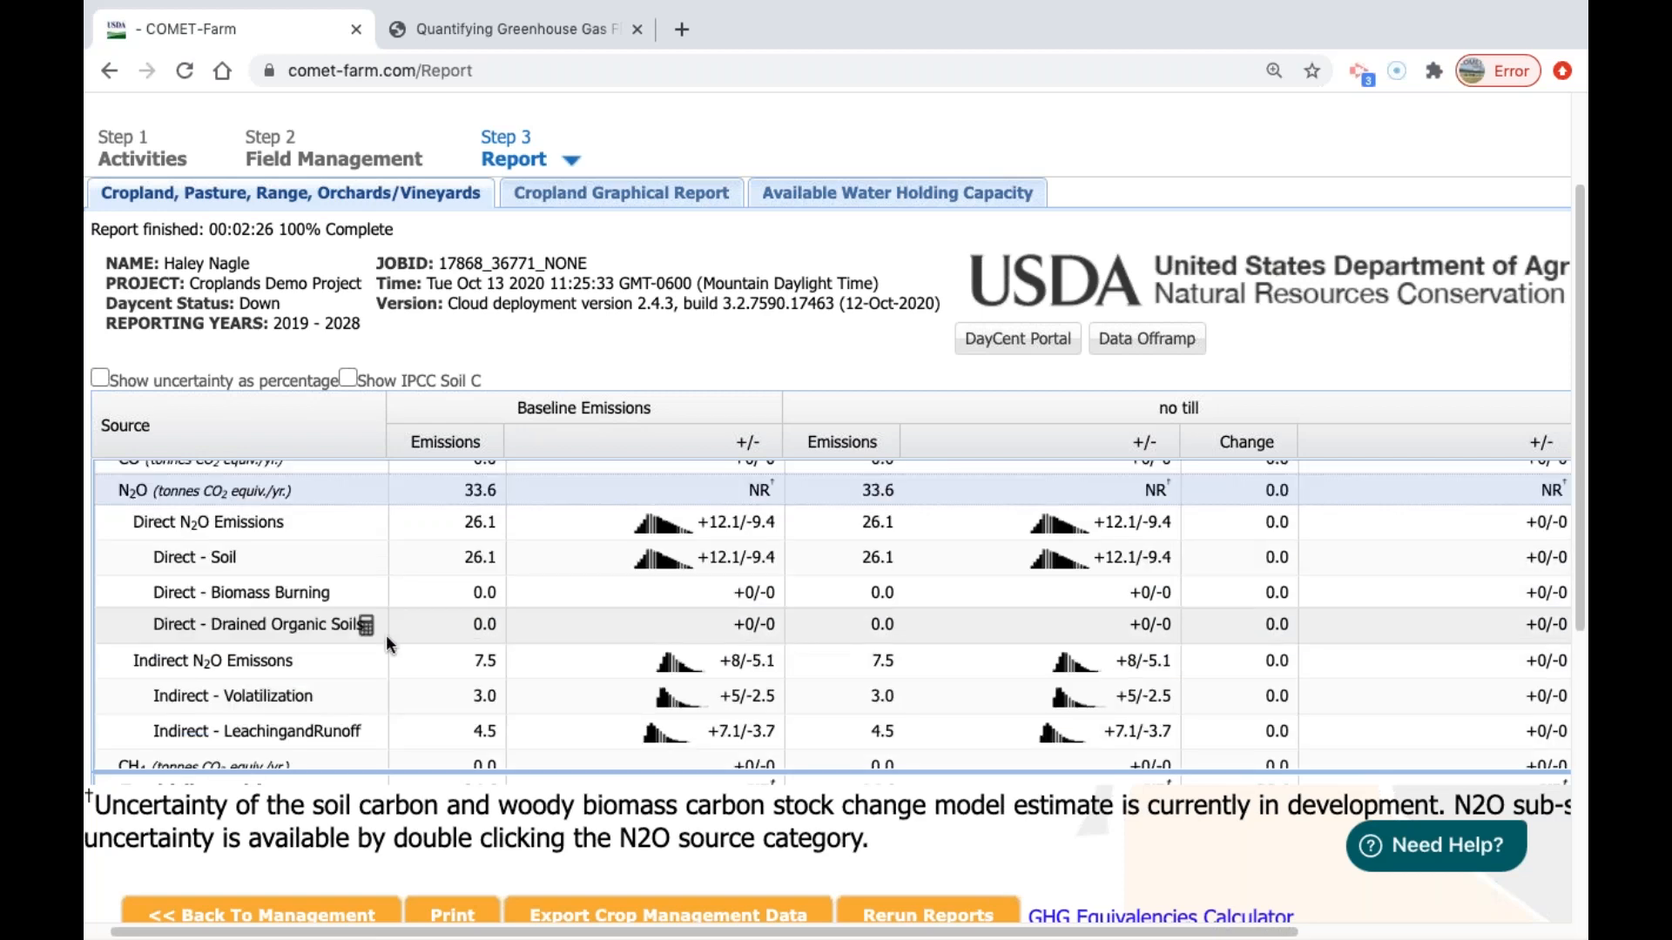
{"action": "scroll", "coordinate": [365, 623], "scroll_direction": "up", "scroll_amount": 3}
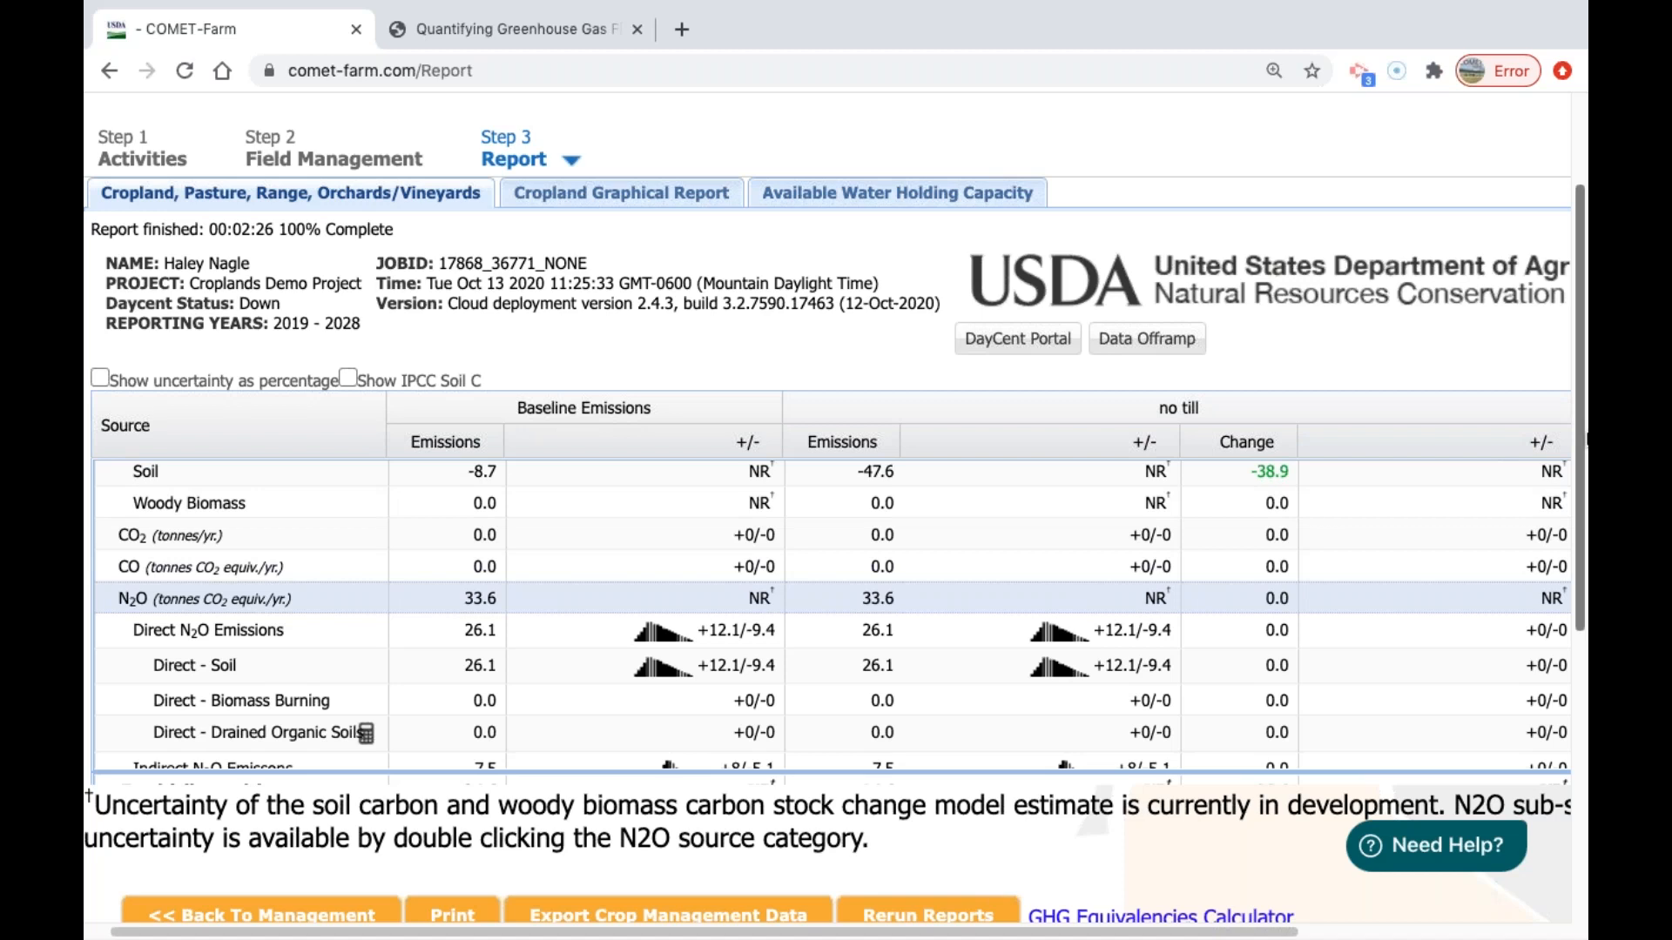
{"action": "scroll", "coordinate": [500, 646], "scroll_direction": "down", "scroll_amount": 2}
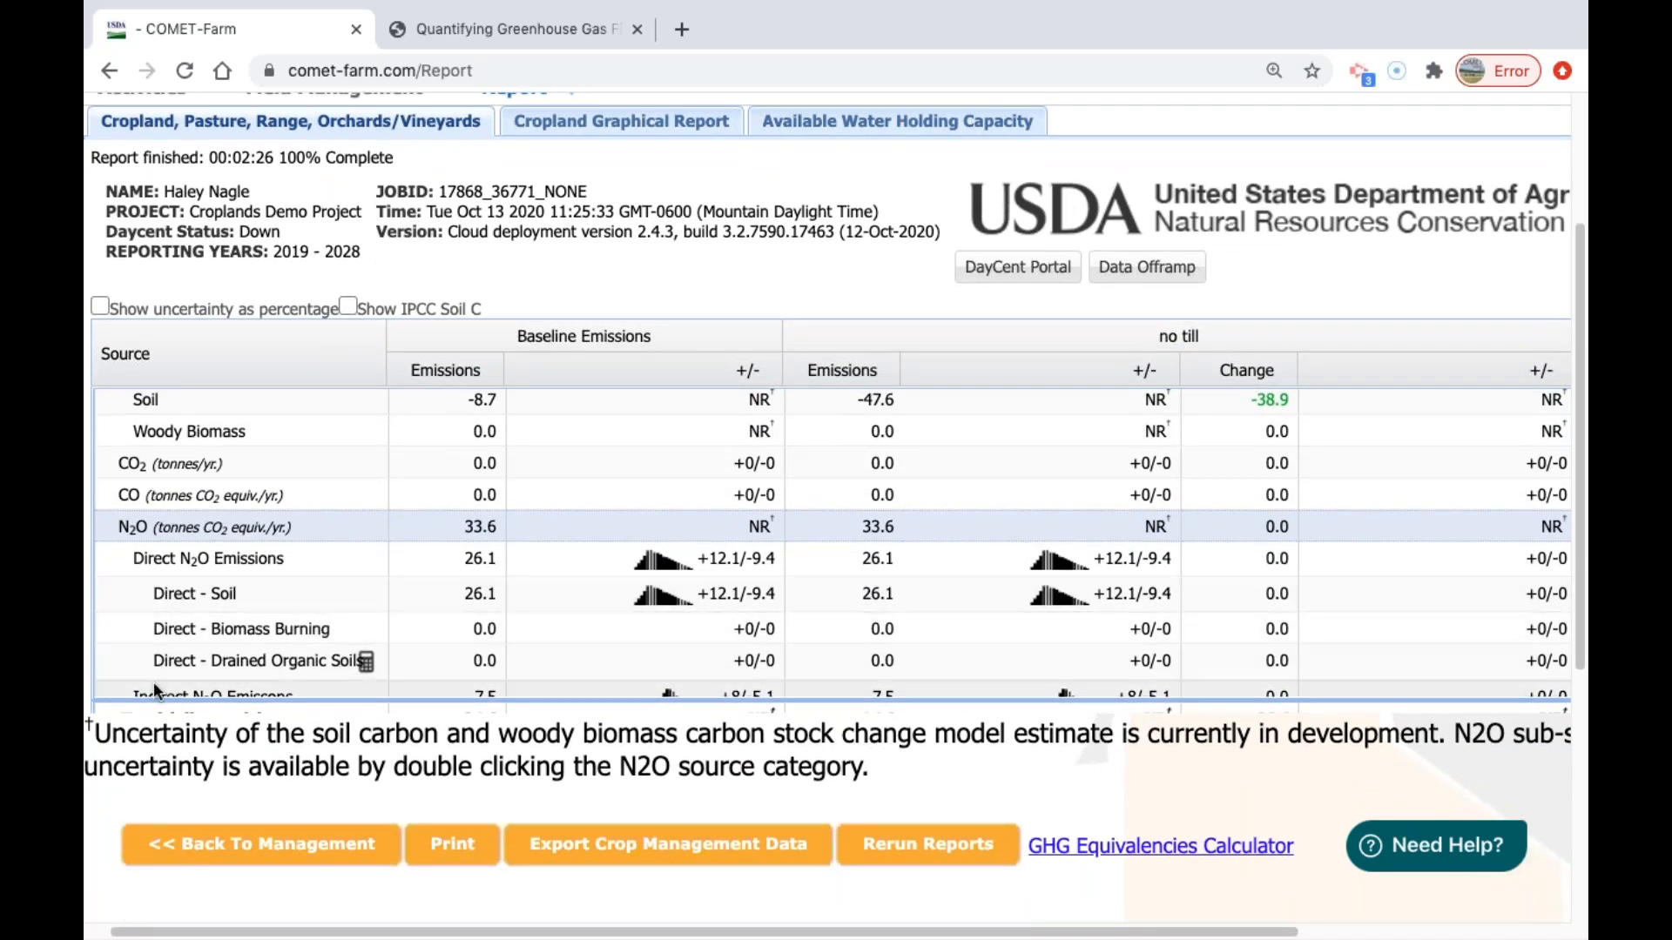
Look at the biomass burning sub-category under CH4, and collapse the N2O and CH4 sources.
{"action": "scroll", "coordinate": [197, 603], "scroll_direction": "down", "scroll_amount": 2}
{"action": "double_click", "coordinate": [224, 631]}
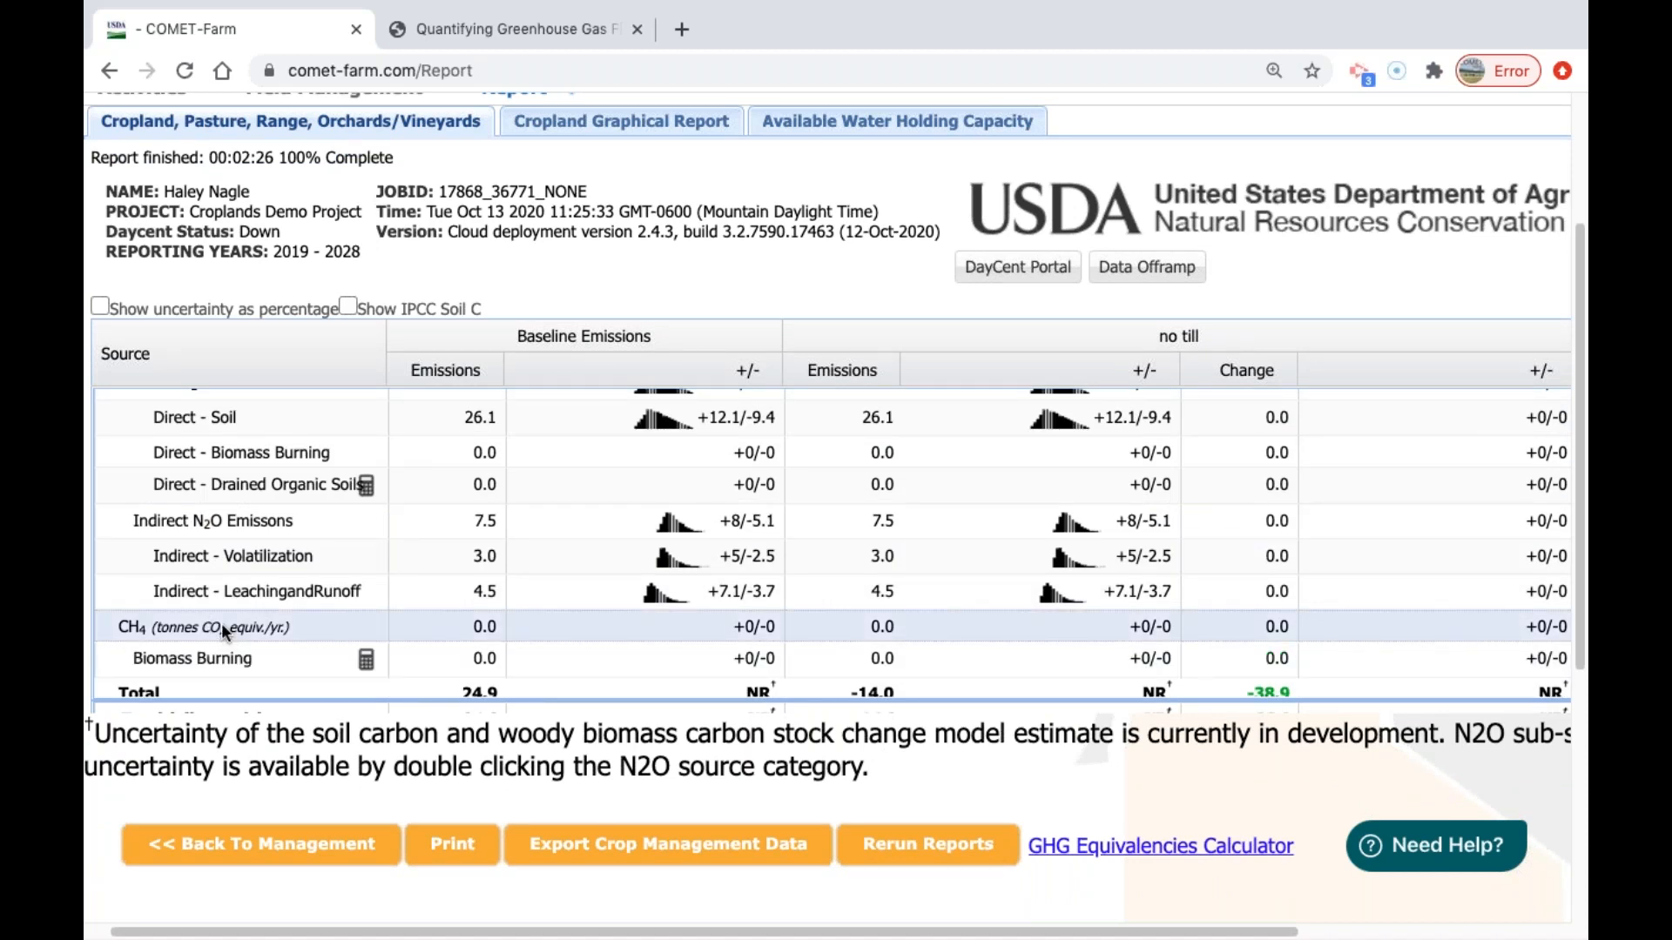
{"action": "scroll", "coordinate": [207, 519], "scroll_direction": "up", "scroll_amount": 3}
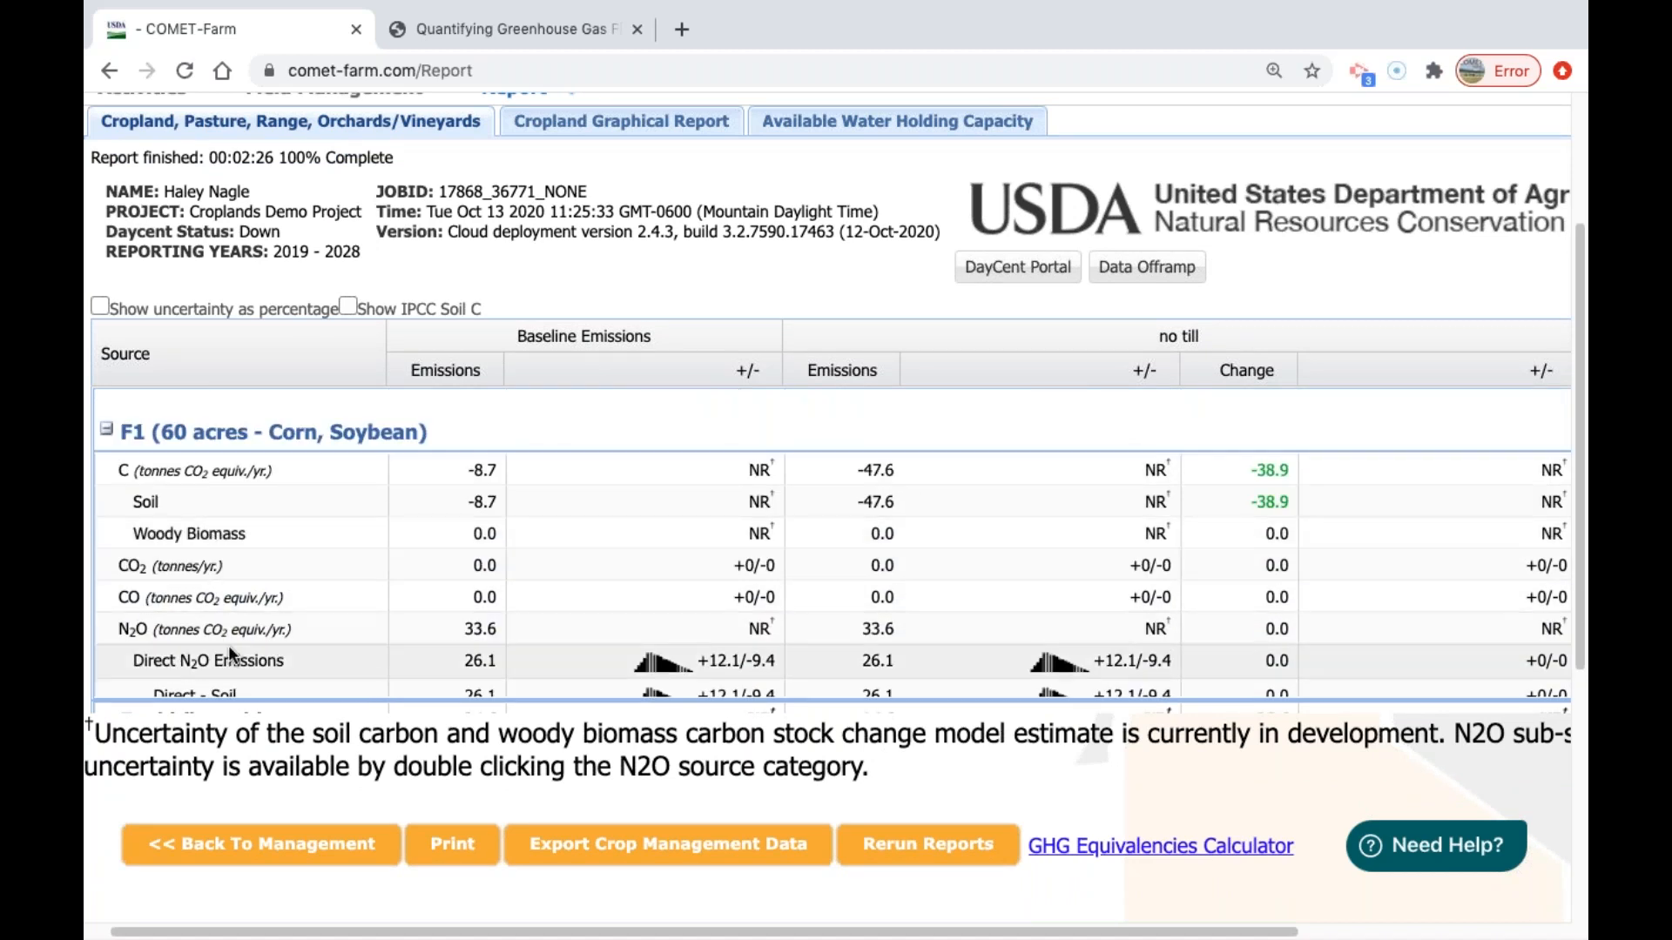
{"action": "double_click", "coordinate": [216, 622]}
{"action": "scroll", "coordinate": [609, 605], "scroll_direction": "down", "scroll_amount": 1}
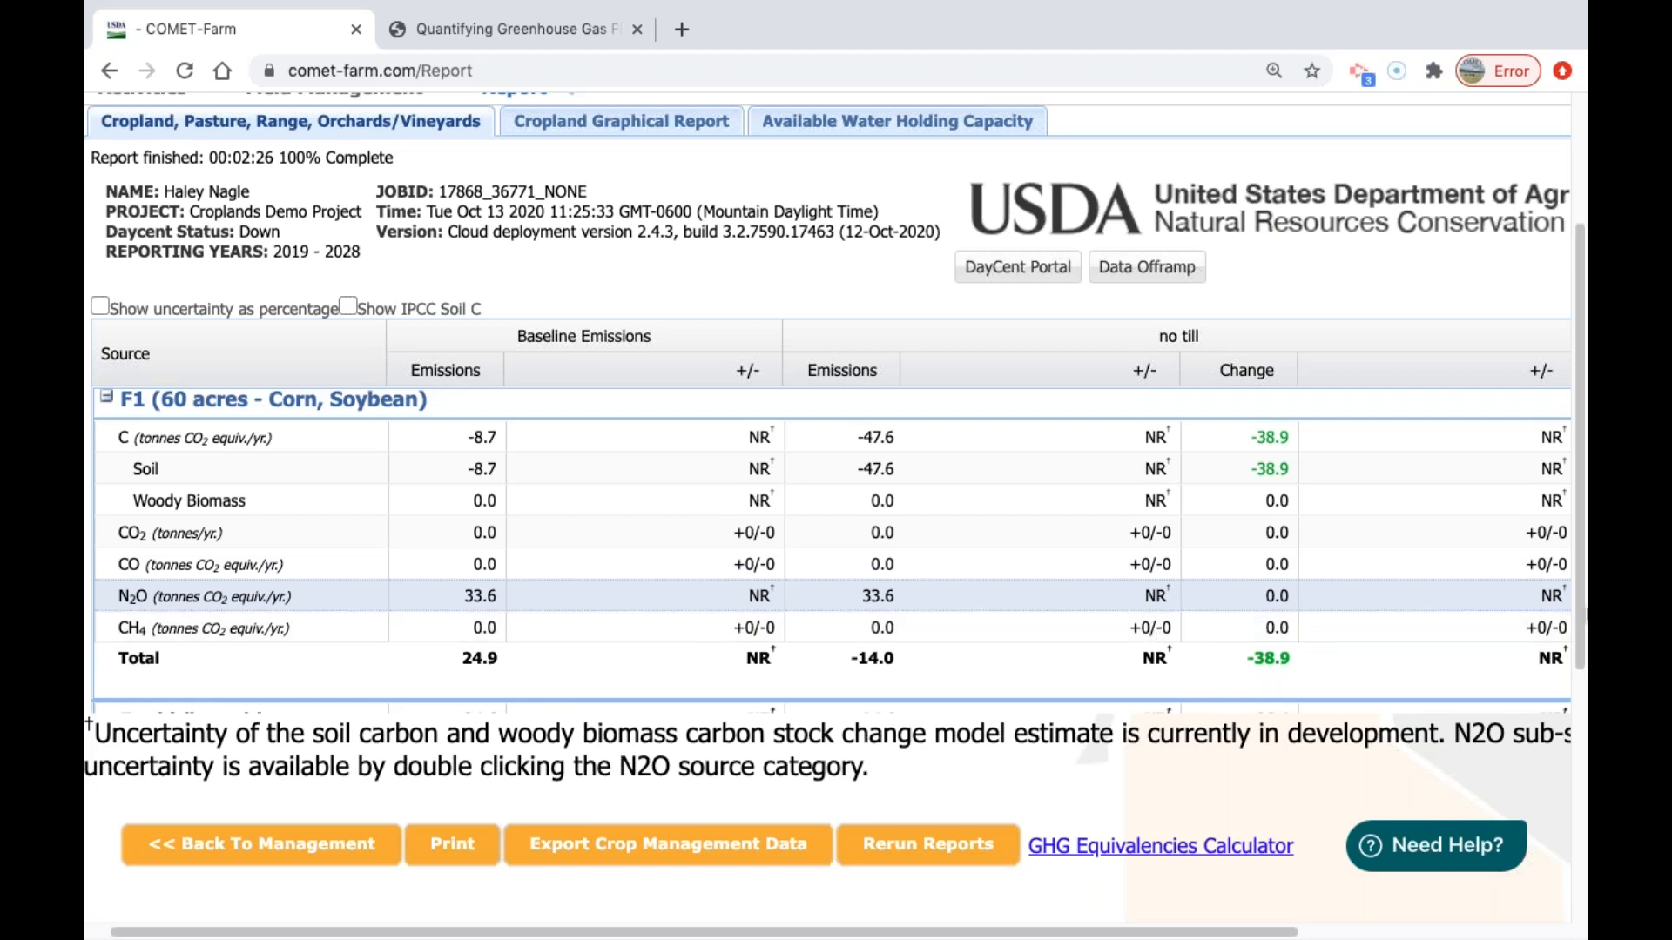
{"action": "scroll", "coordinate": [1576, 601], "scroll_direction": "up", "scroll_amount": 2}
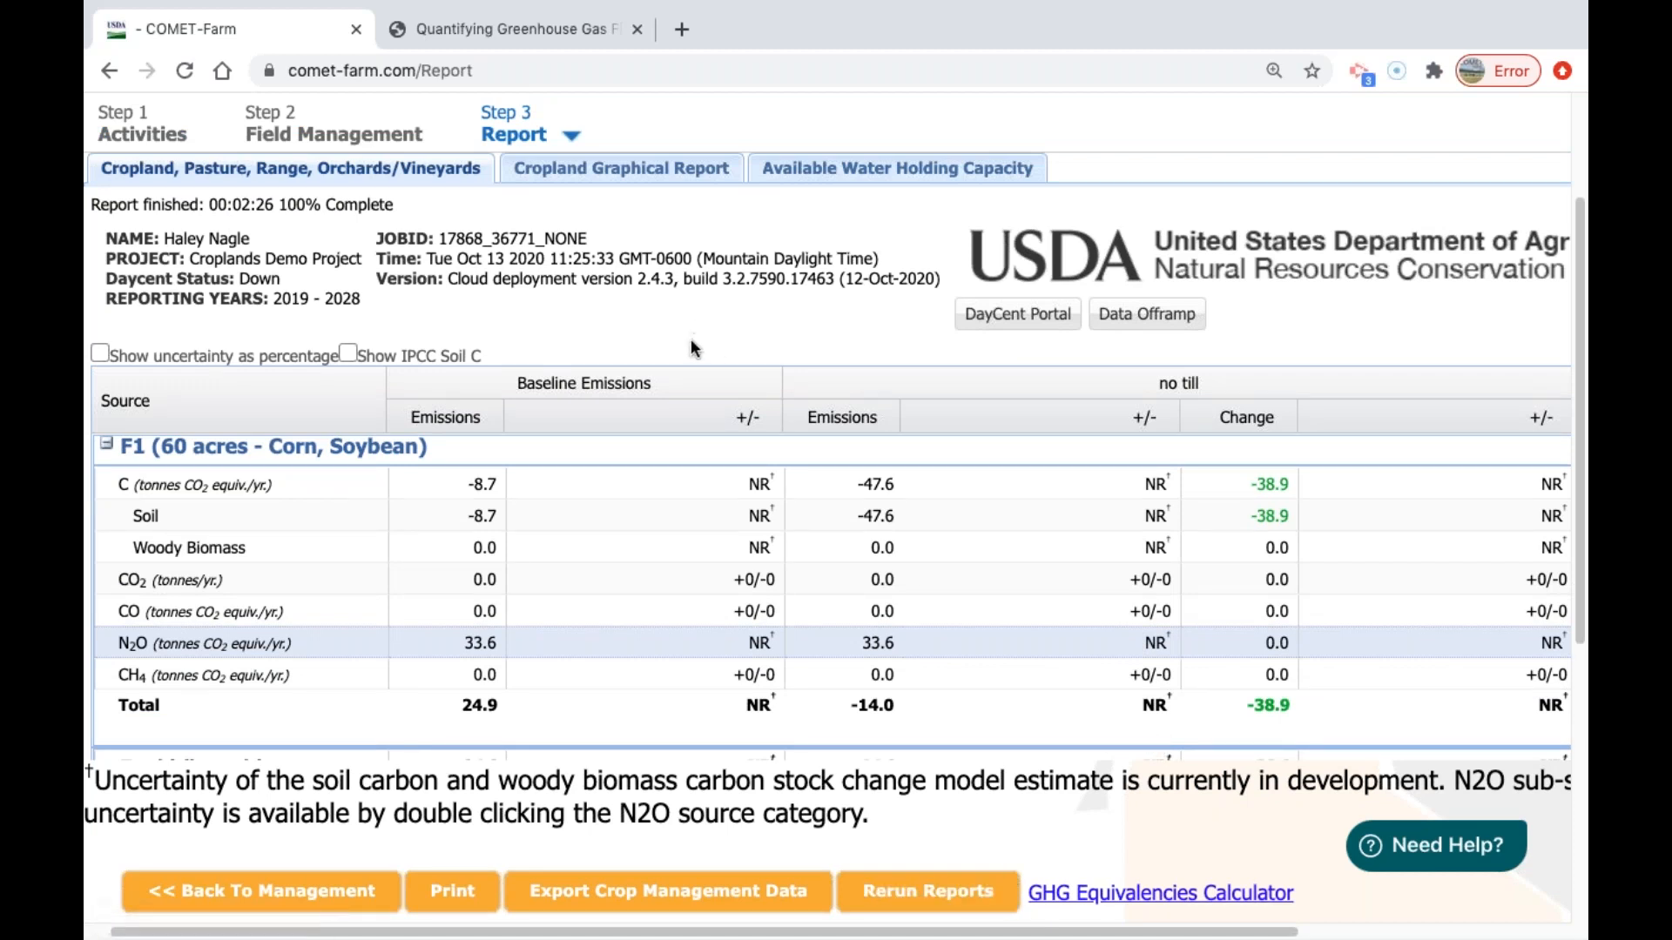
Show the Cropland Graphical Report for parcel F1.
{"action": "left_click", "coordinate": [608, 179]}
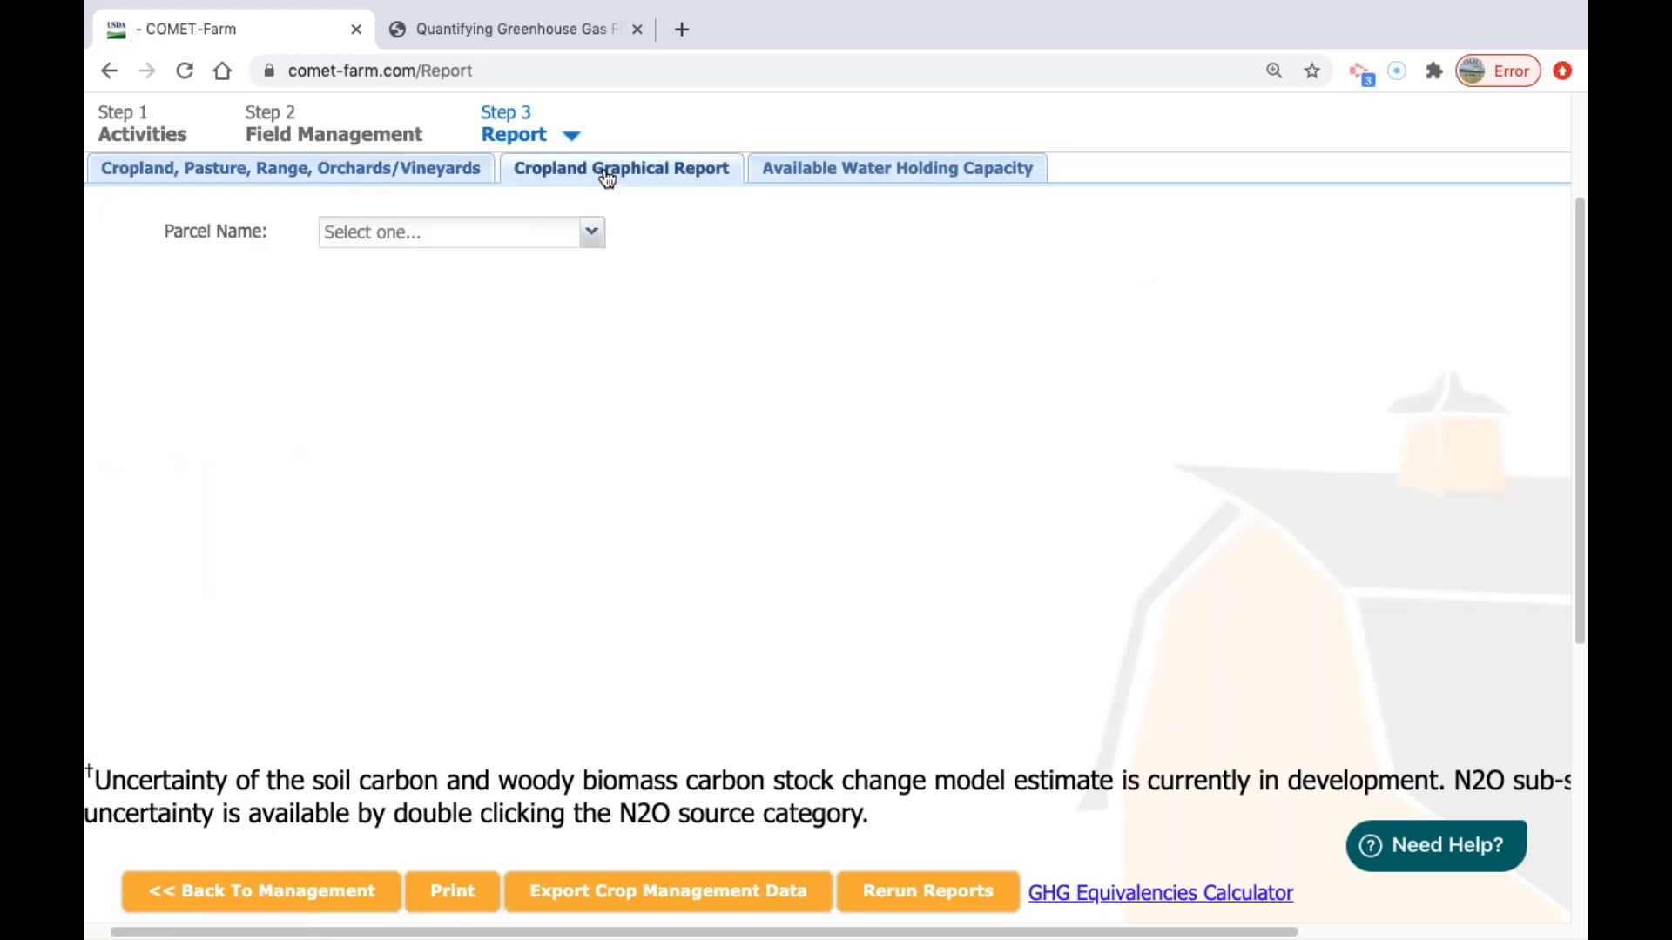
{"action": "left_click", "coordinate": [589, 225]}
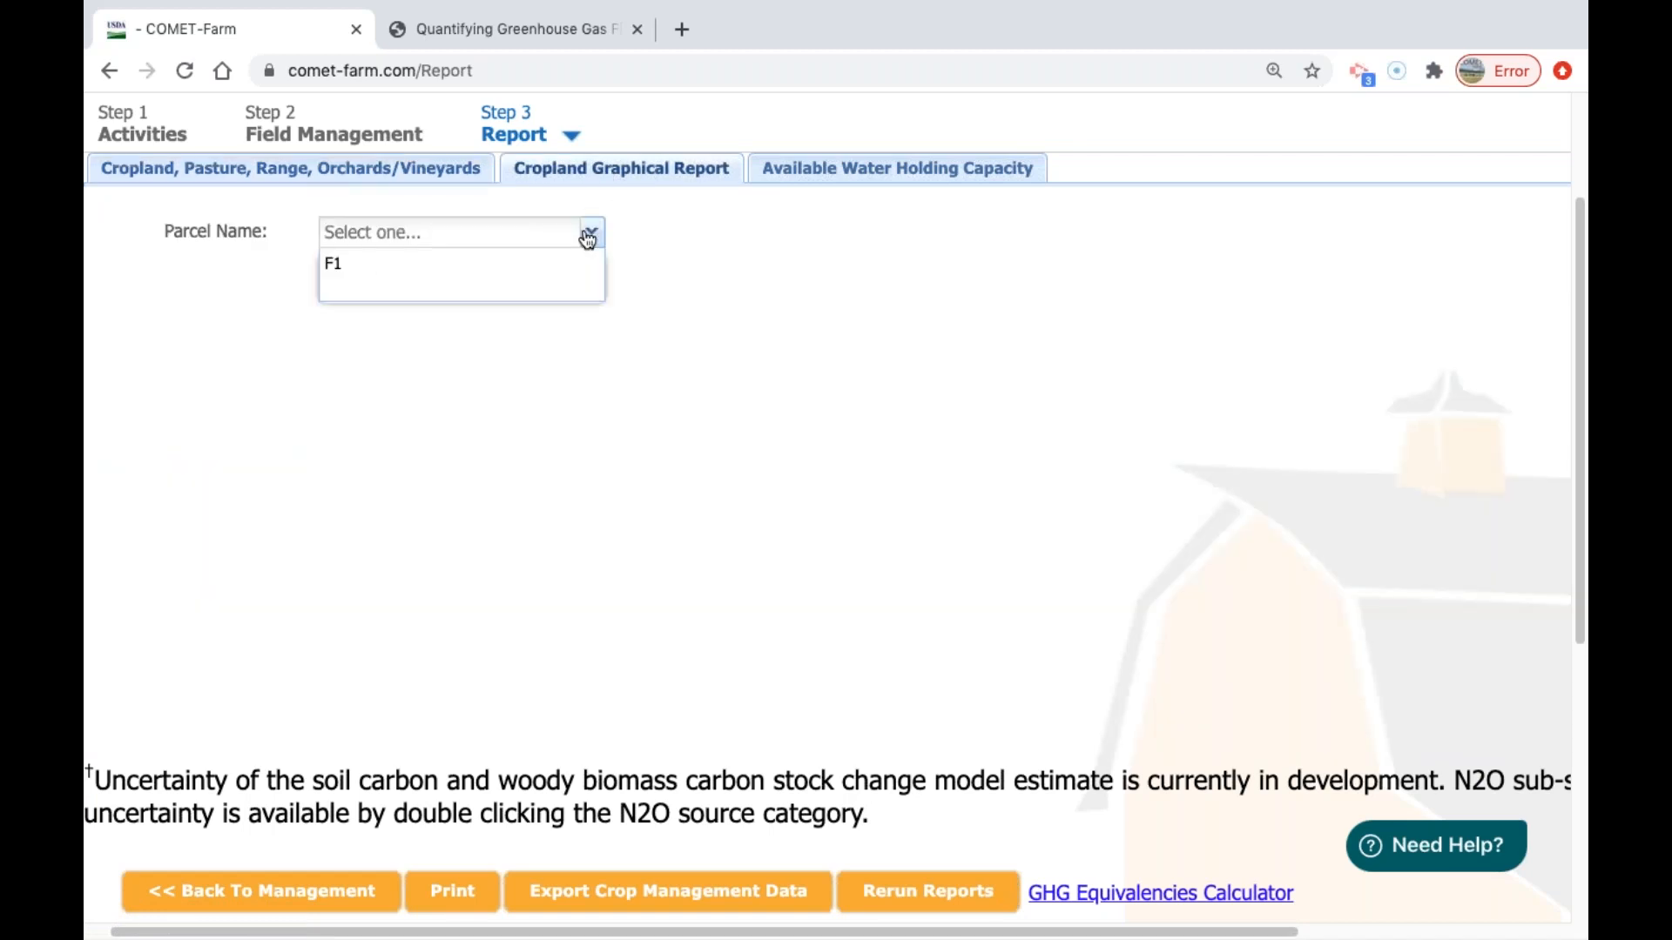
{"action": "left_click", "coordinate": [545, 263]}
{"action": "scroll", "coordinate": [1328, 440], "scroll_direction": "down", "scroll_amount": 3}
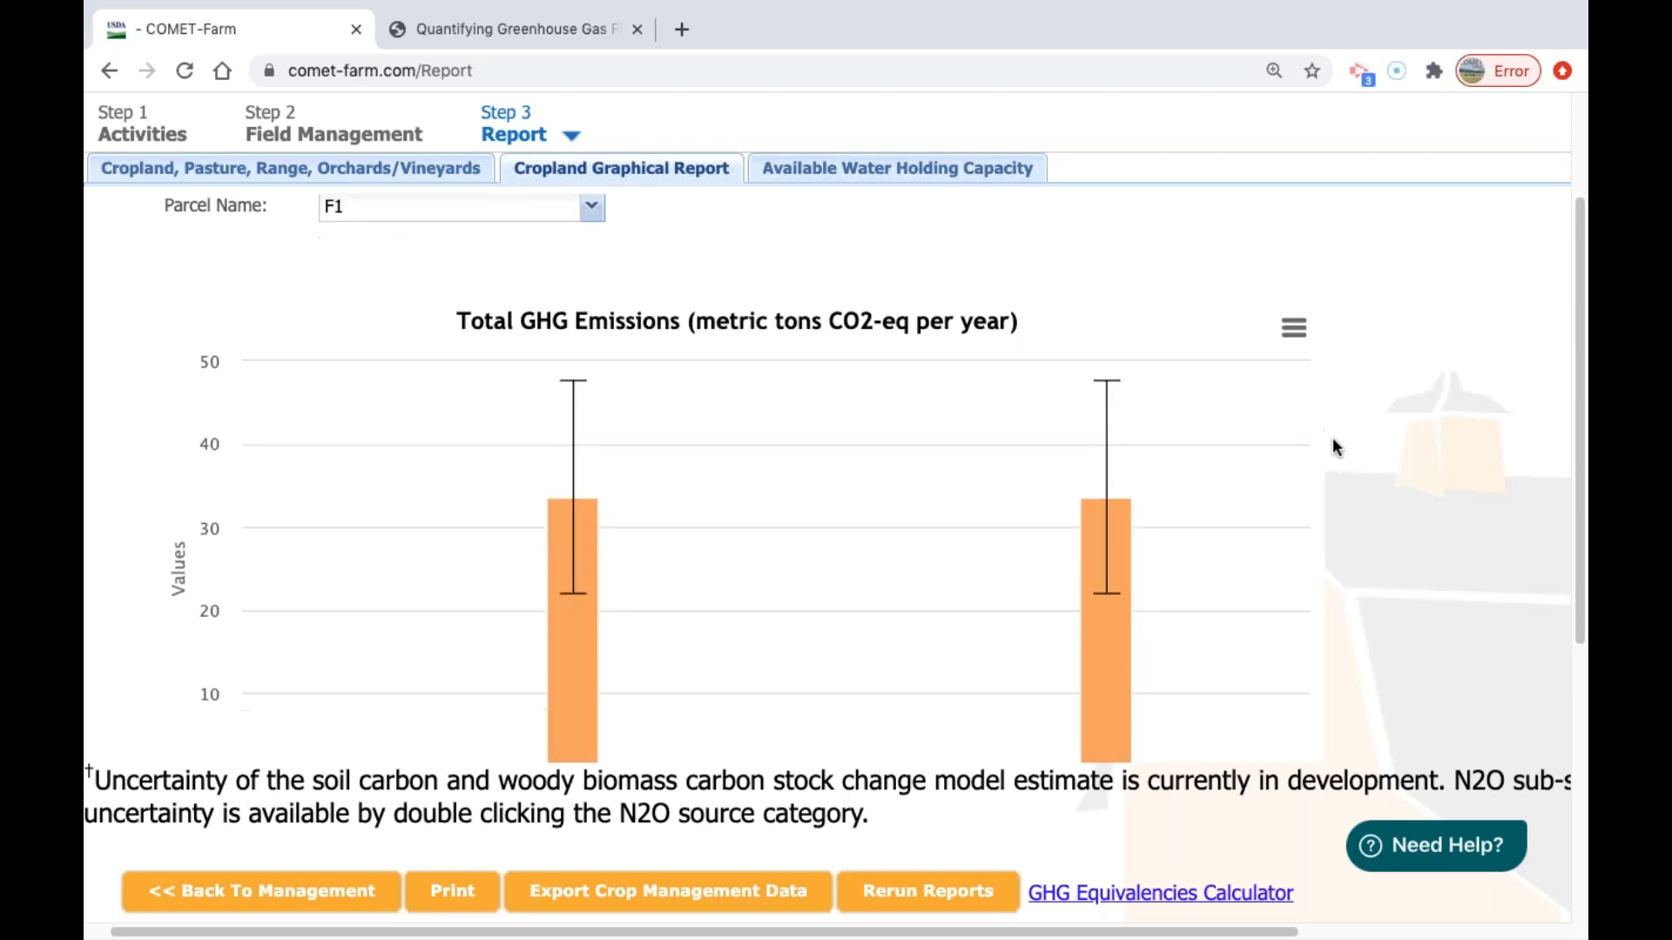
Compare the baseline and no till N2O bars in parcel F1's Total GHG Emissions chart.
{"action": "scroll", "coordinate": [1346, 440], "scroll_direction": "up", "scroll_amount": 1}
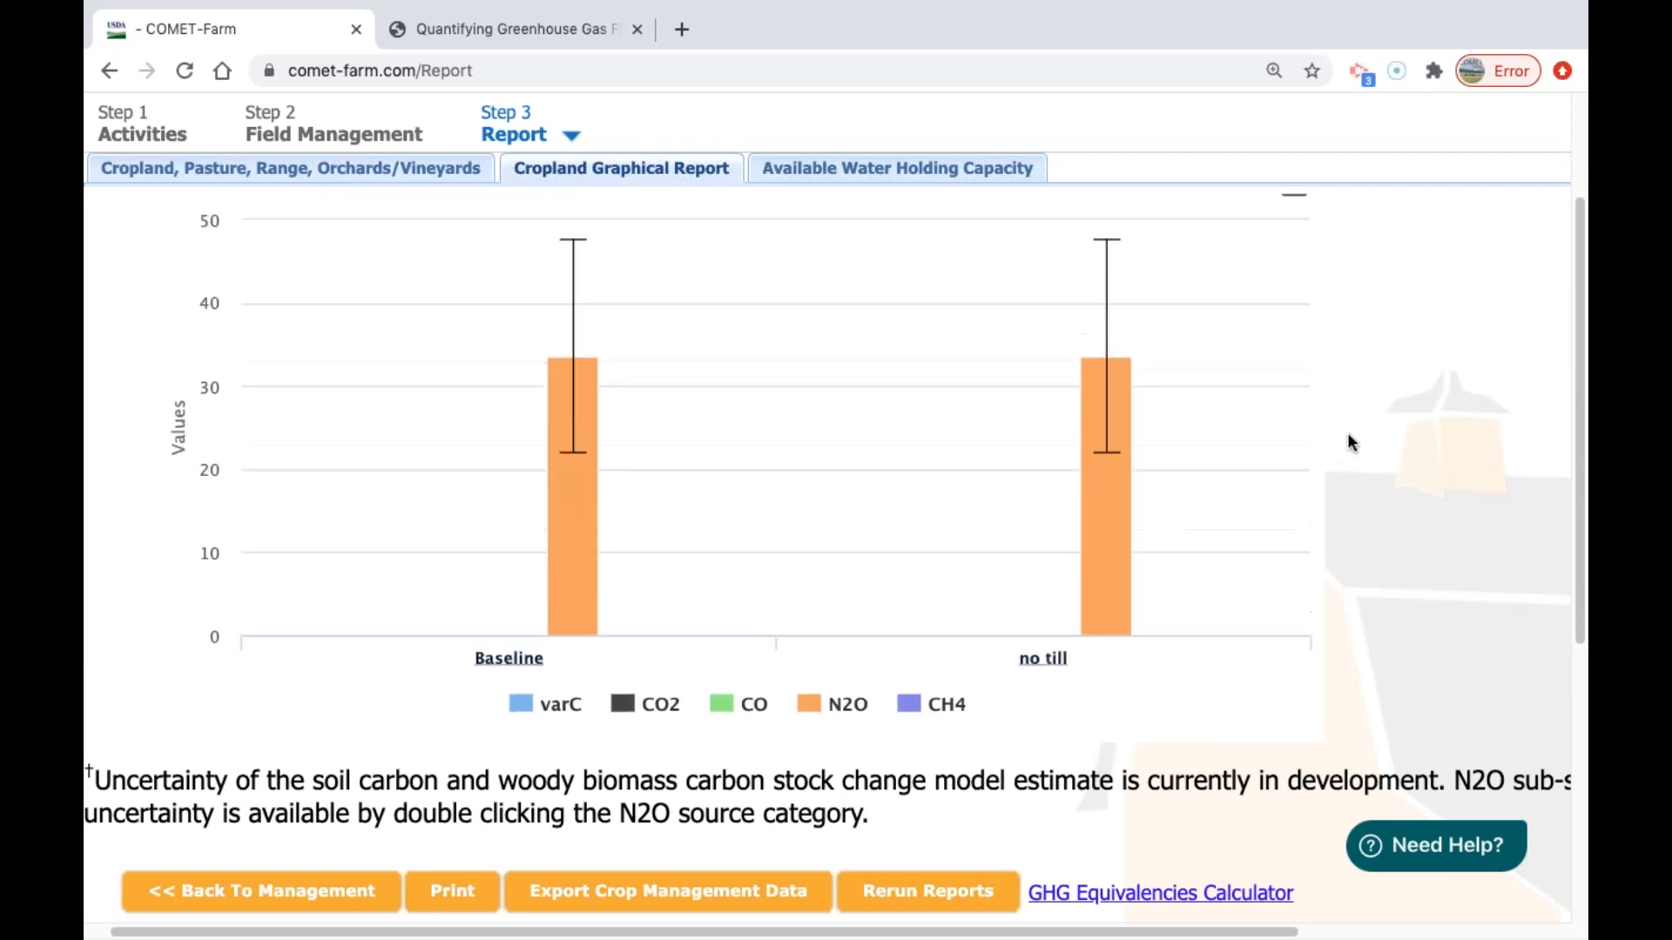
{"action": "mouse_move", "coordinate": [1112, 473]}
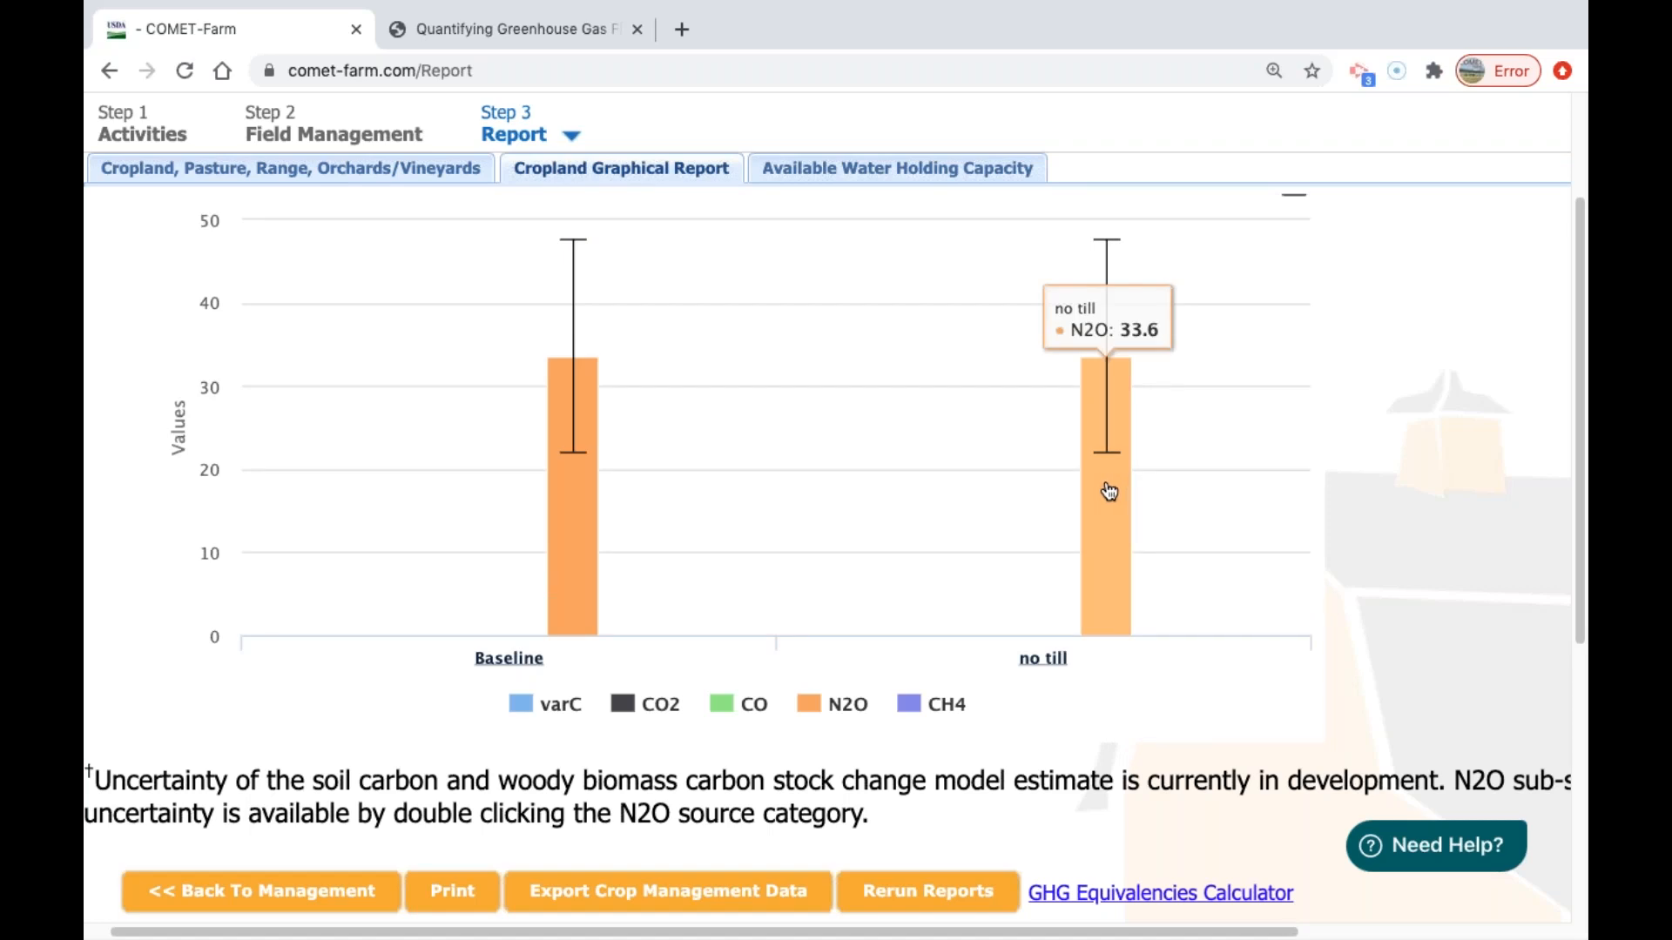
{"action": "mouse_move", "coordinate": [586, 493]}
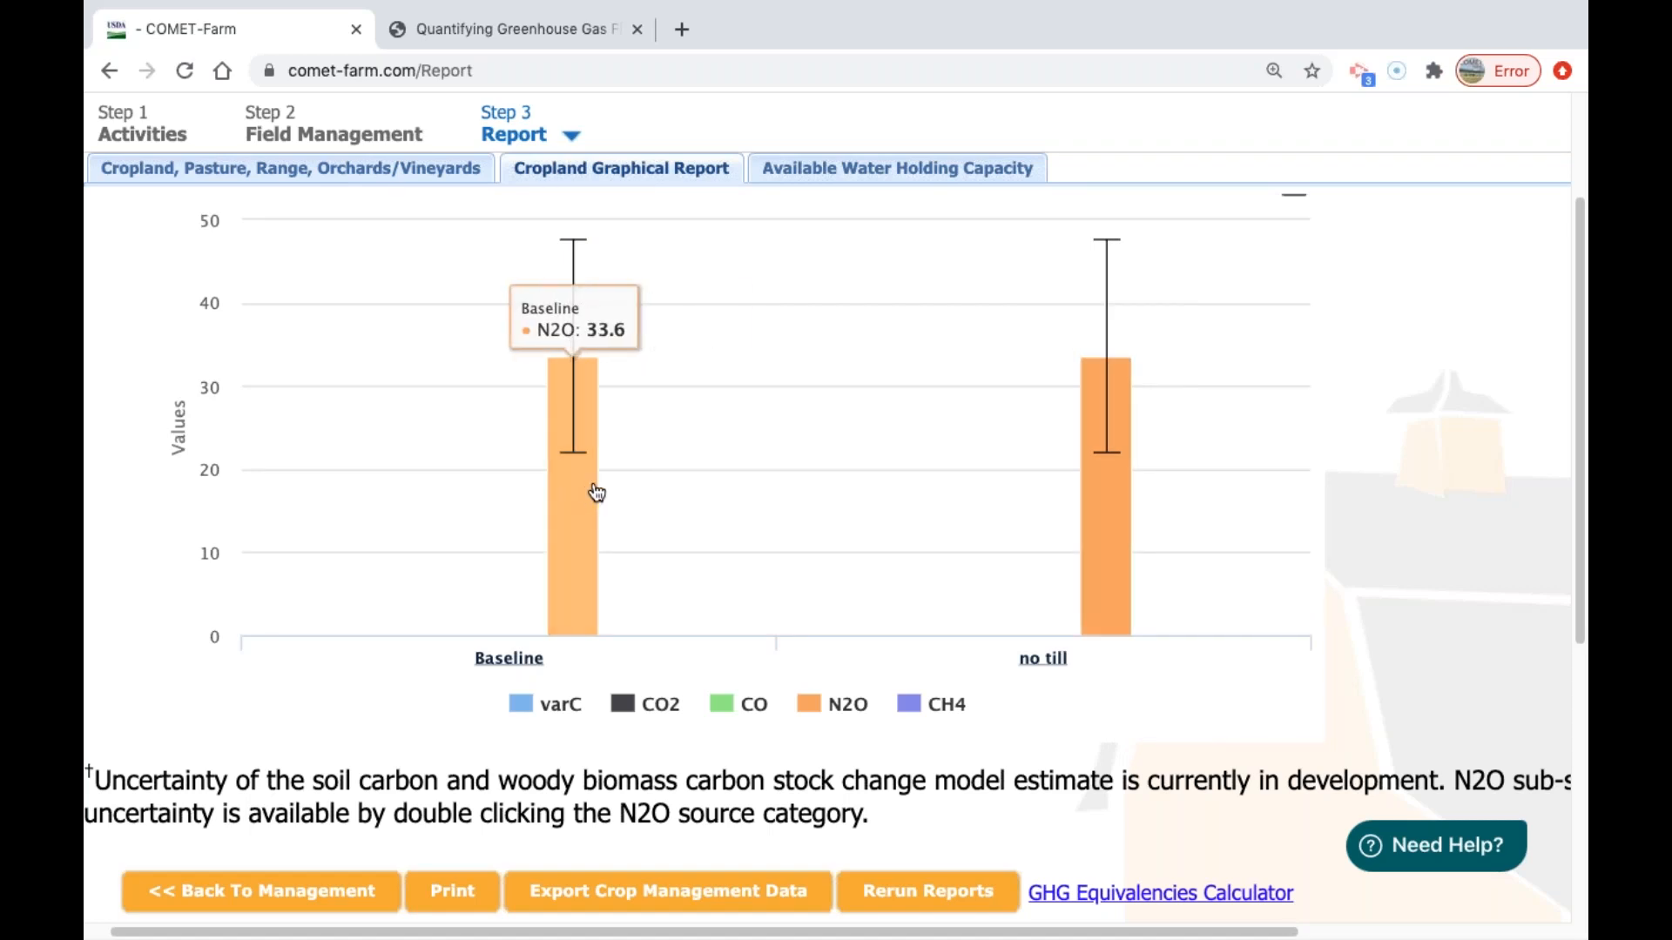
{"action": "mouse_move", "coordinate": [1104, 432]}
{"action": "scroll", "coordinate": [814, 610], "scroll_direction": "down", "scroll_amount": 1}
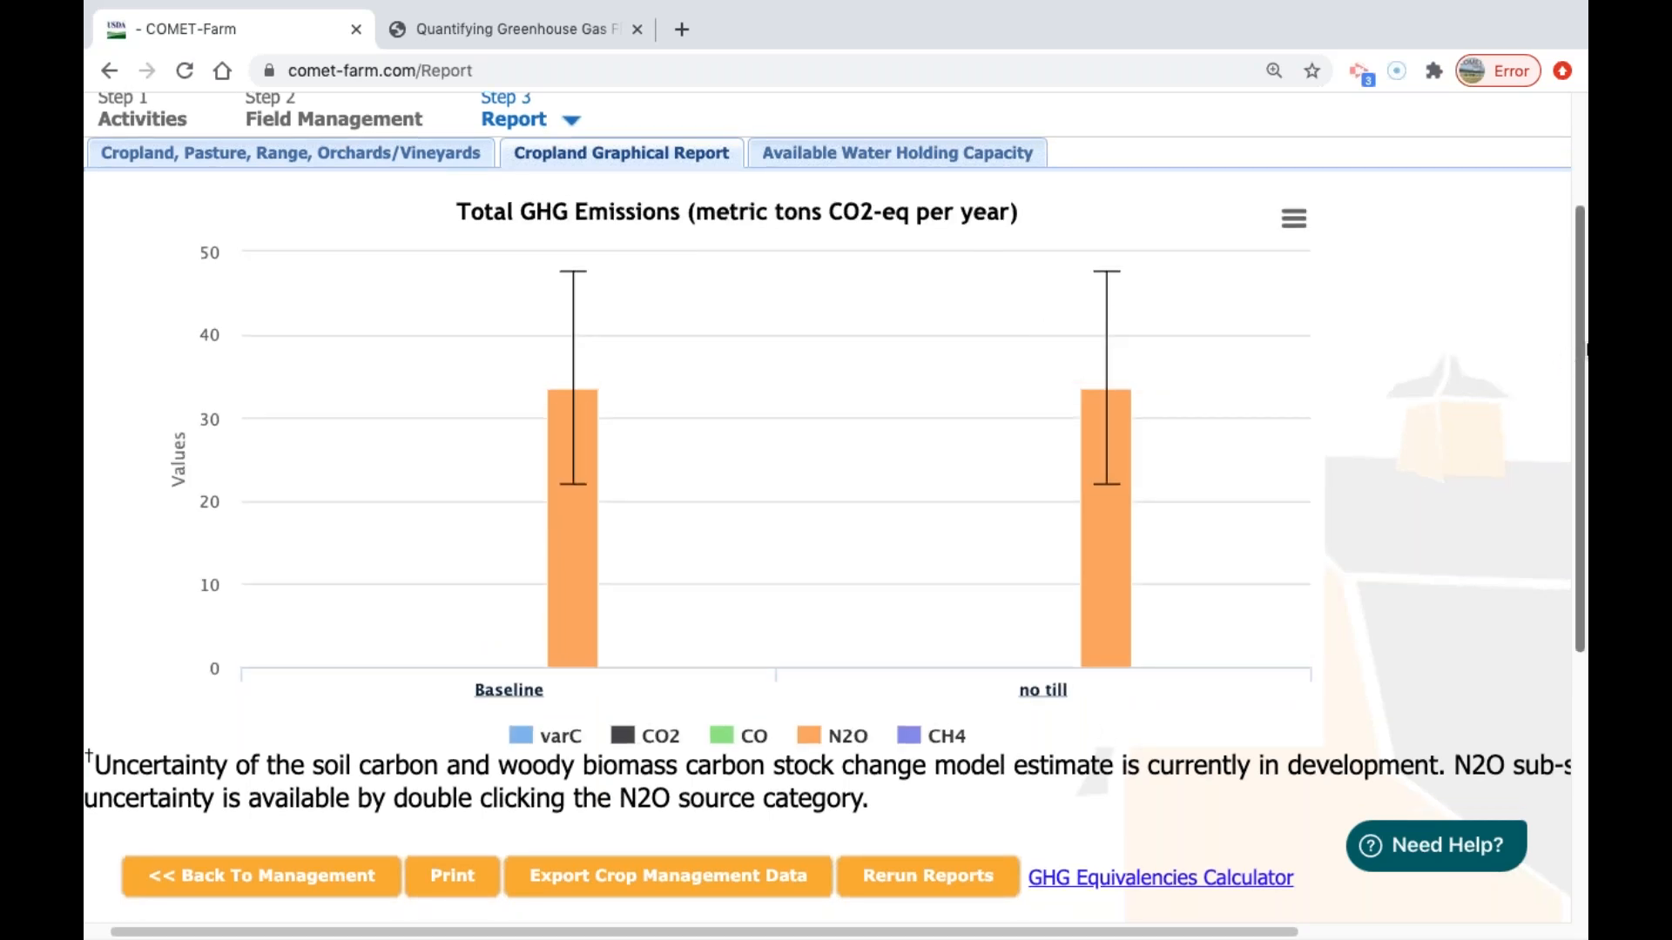
{"action": "scroll", "coordinate": [1581, 331], "scroll_direction": "down", "scroll_amount": 1}
{"action": "scroll", "coordinate": [1581, 331], "scroll_direction": "up", "scroll_amount": 1}
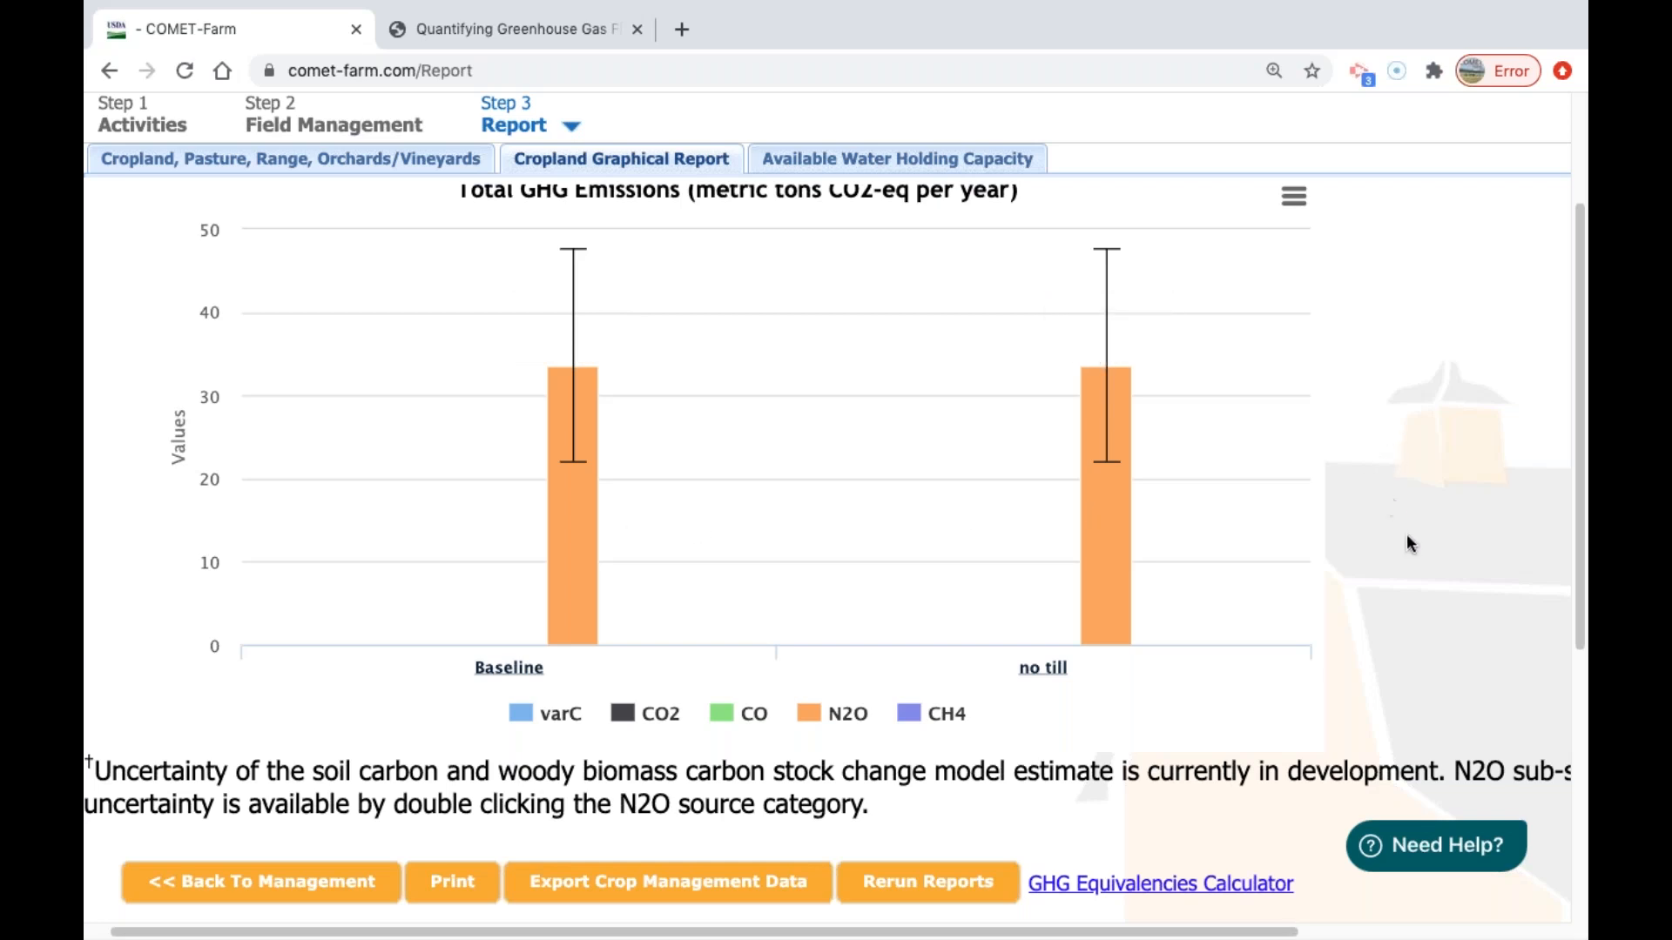
{"action": "scroll", "coordinate": [1515, 468], "scroll_direction": "up", "scroll_amount": 2}
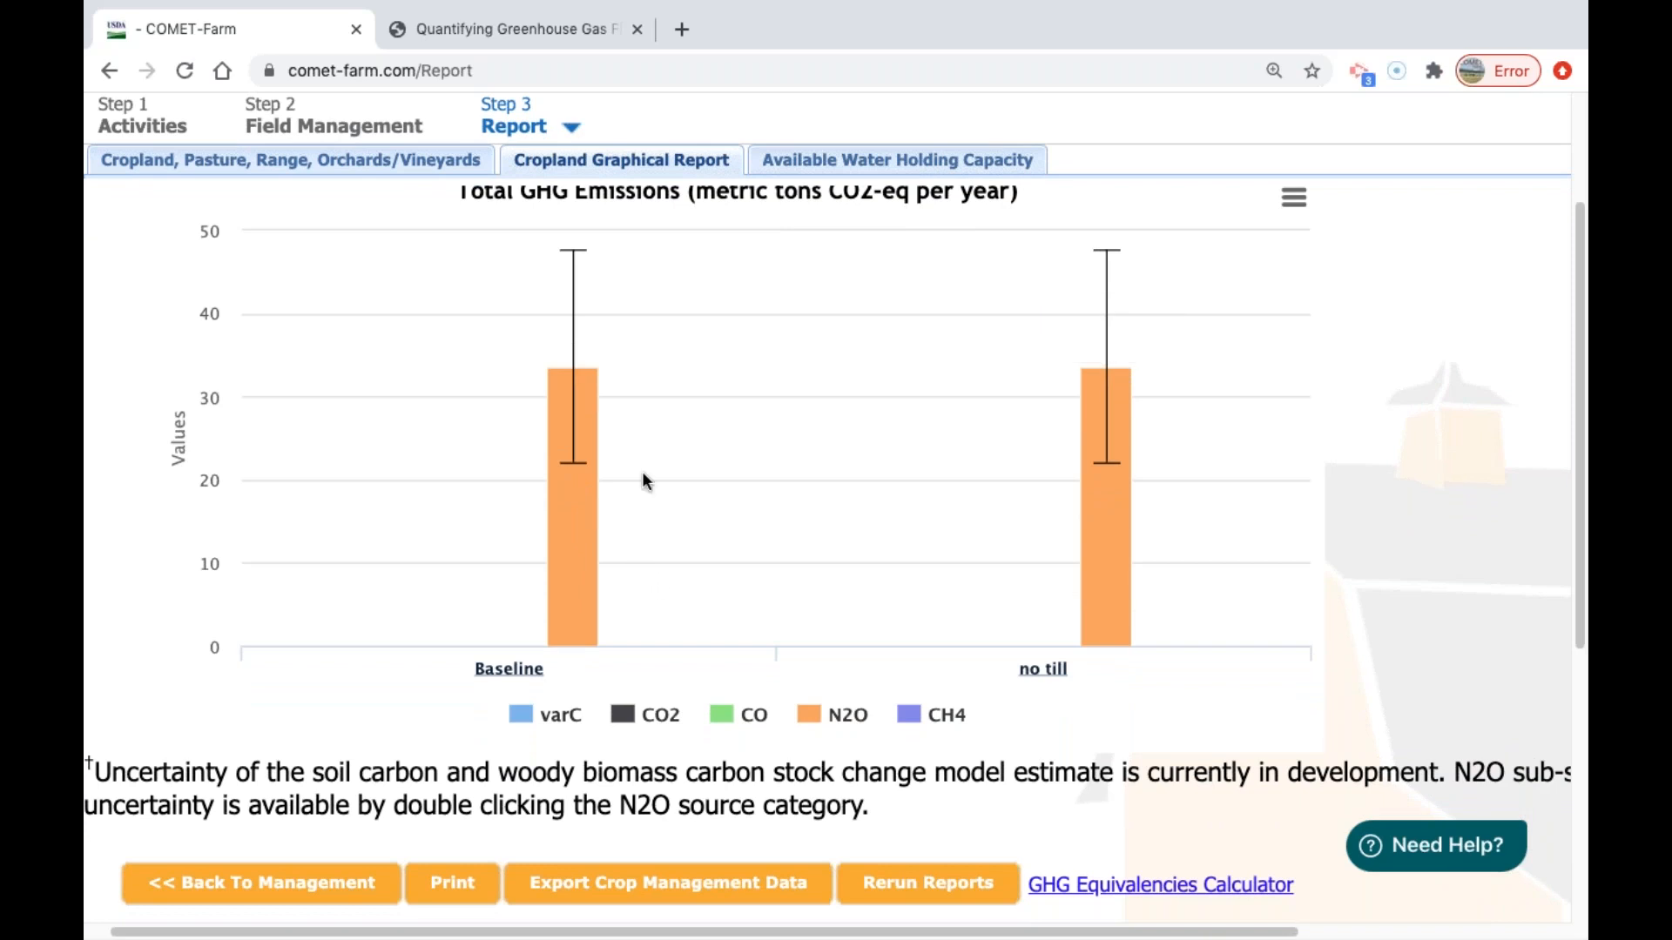
{"action": "scroll", "coordinate": [649, 457], "scroll_direction": "down", "scroll_amount": 1}
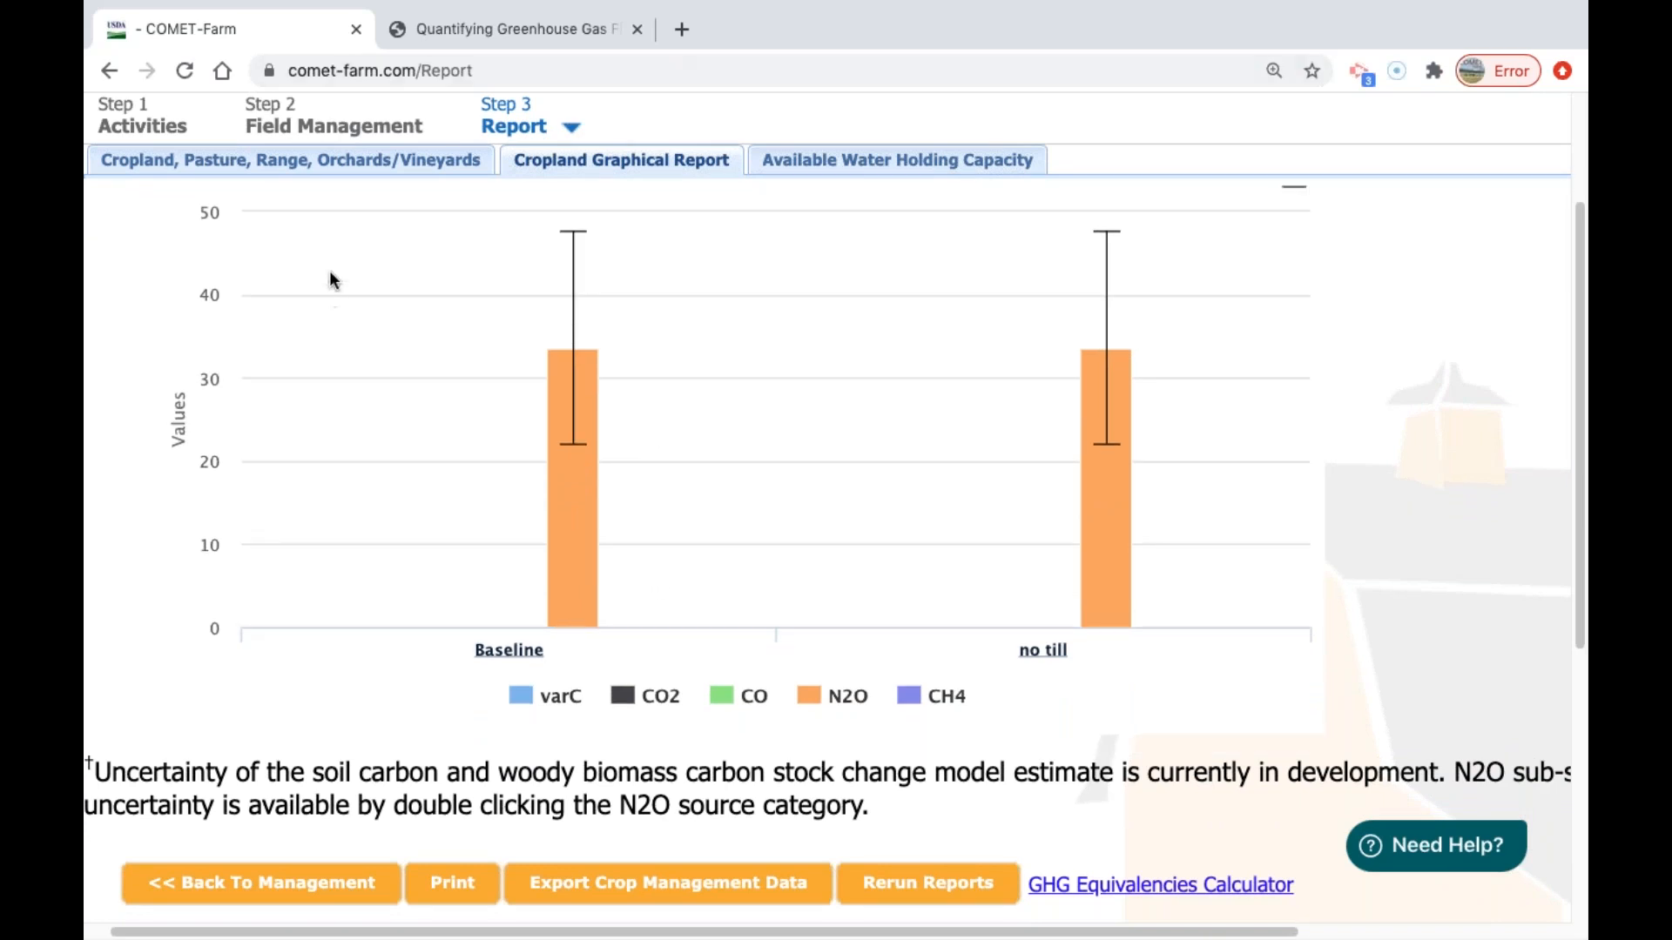
Switch to the PowerPoint presentation, leave the running slide show, and start it again from slide 45, COMET-Farm Report.
{"action": "key", "text": "ctrl+Left"}
{"action": "key", "text": "ctrl+Right"}
{"action": "key", "text": "ctrl+Right"}
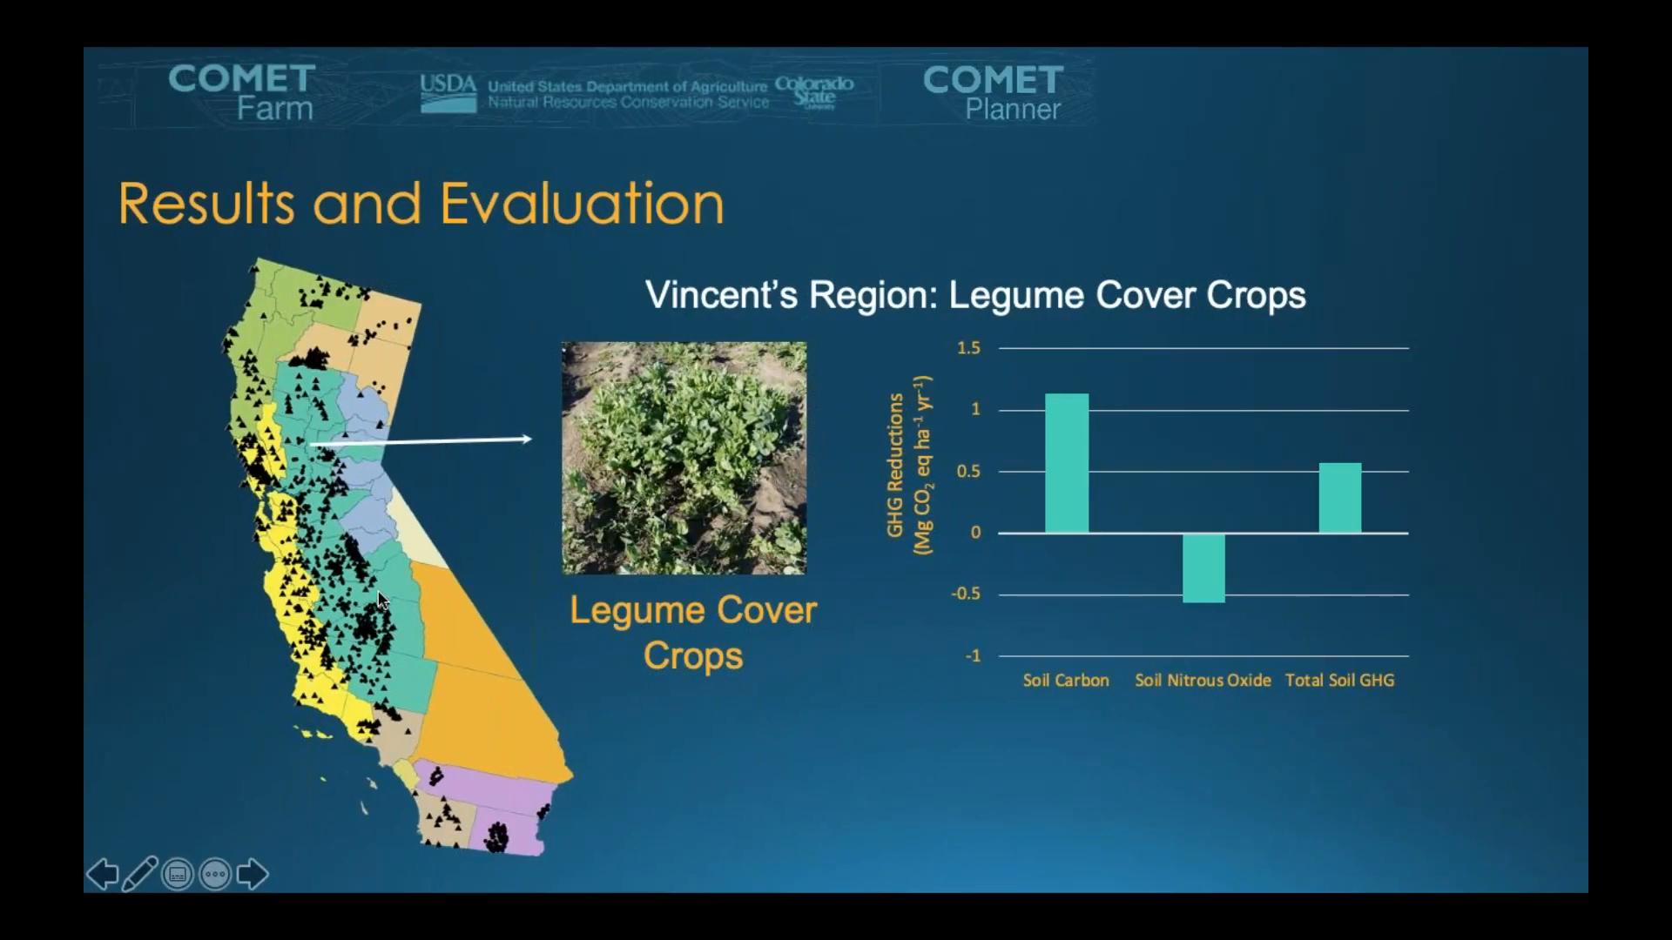
{"action": "key", "text": "Escape"}
{"action": "scroll", "coordinate": [305, 581], "scroll_direction": "down", "scroll_amount": 10}
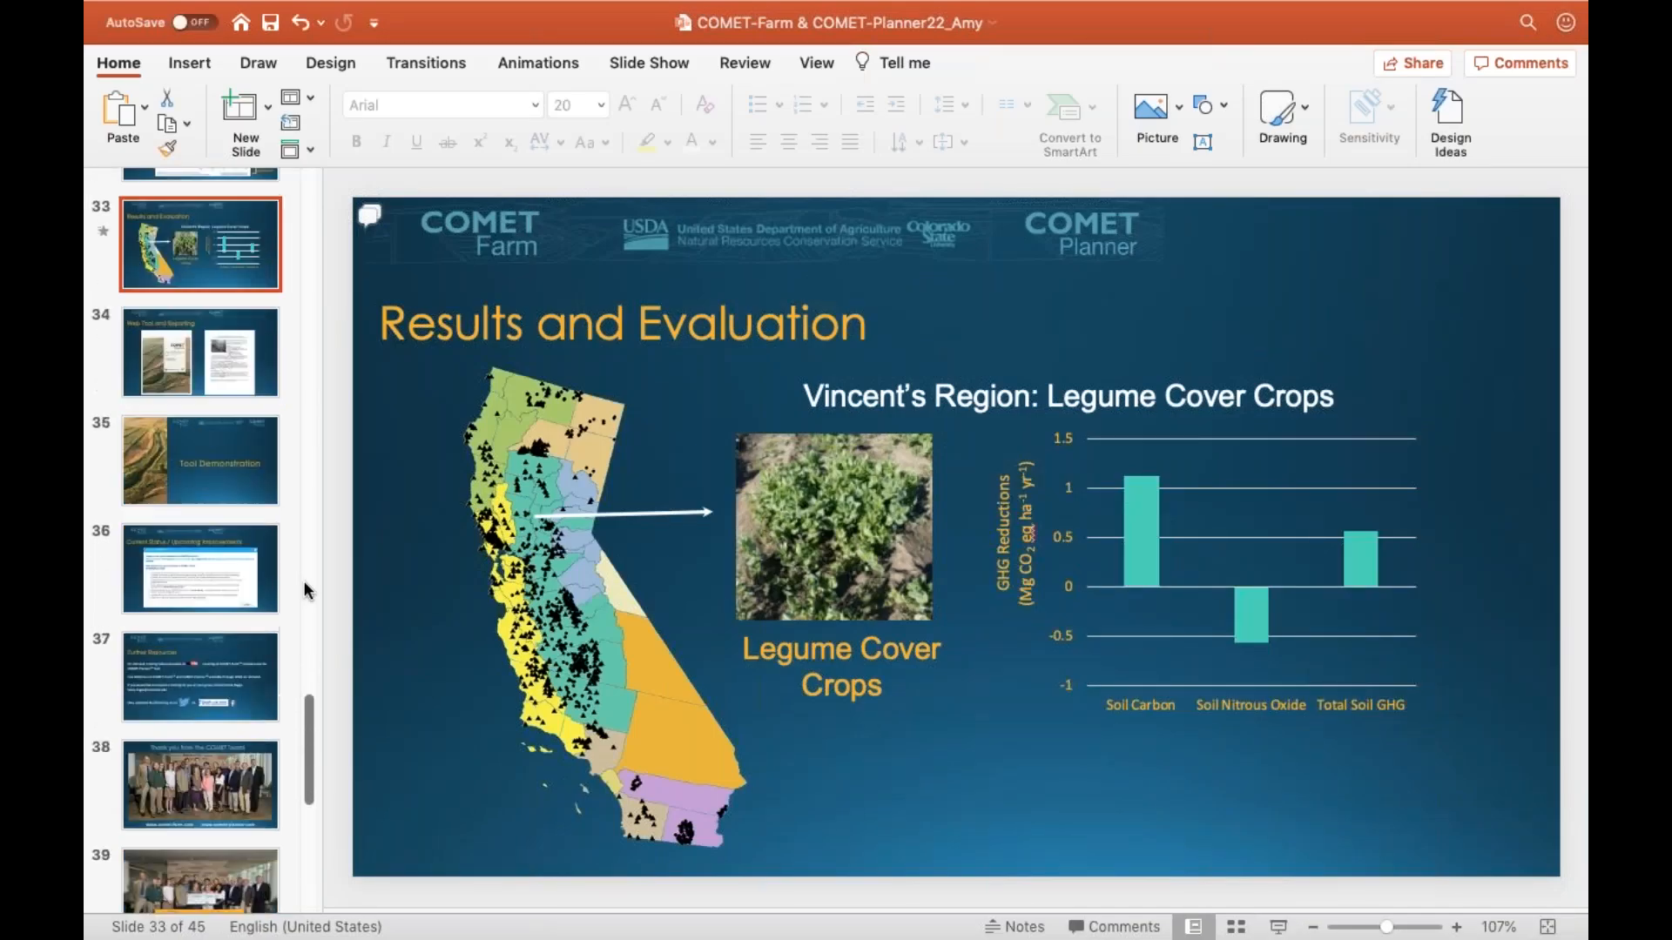
{"action": "scroll", "coordinate": [279, 683], "scroll_direction": "down", "scroll_amount": 2}
{"action": "left_click", "coordinate": [221, 859]}
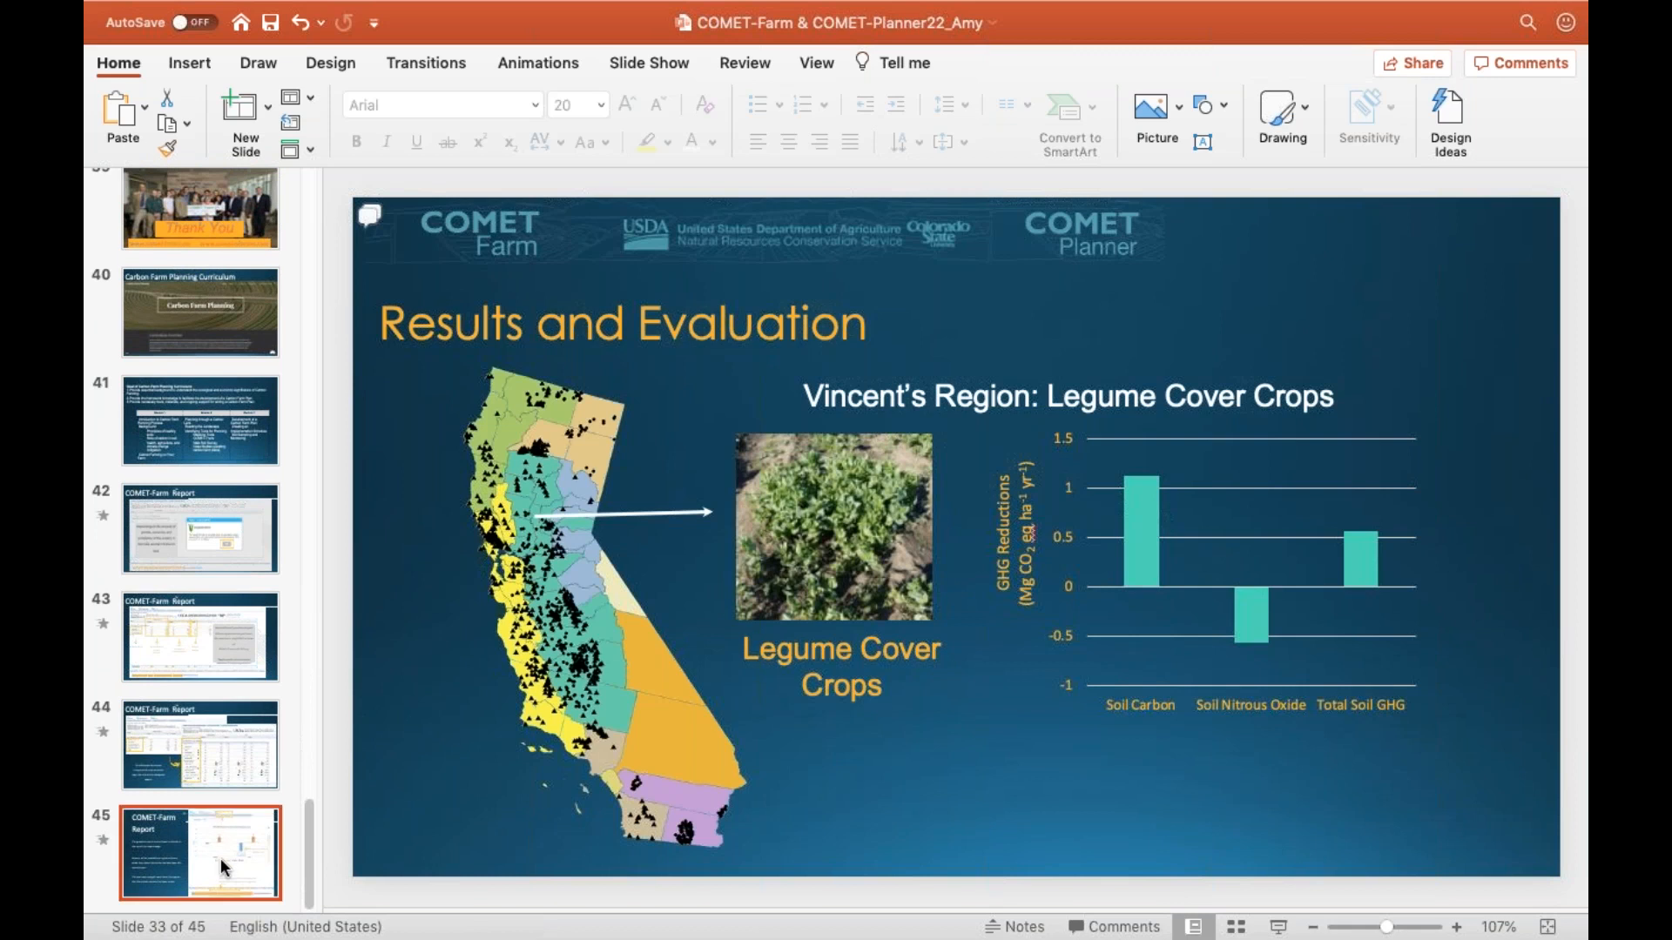
{"action": "left_click", "coordinate": [1280, 928]}
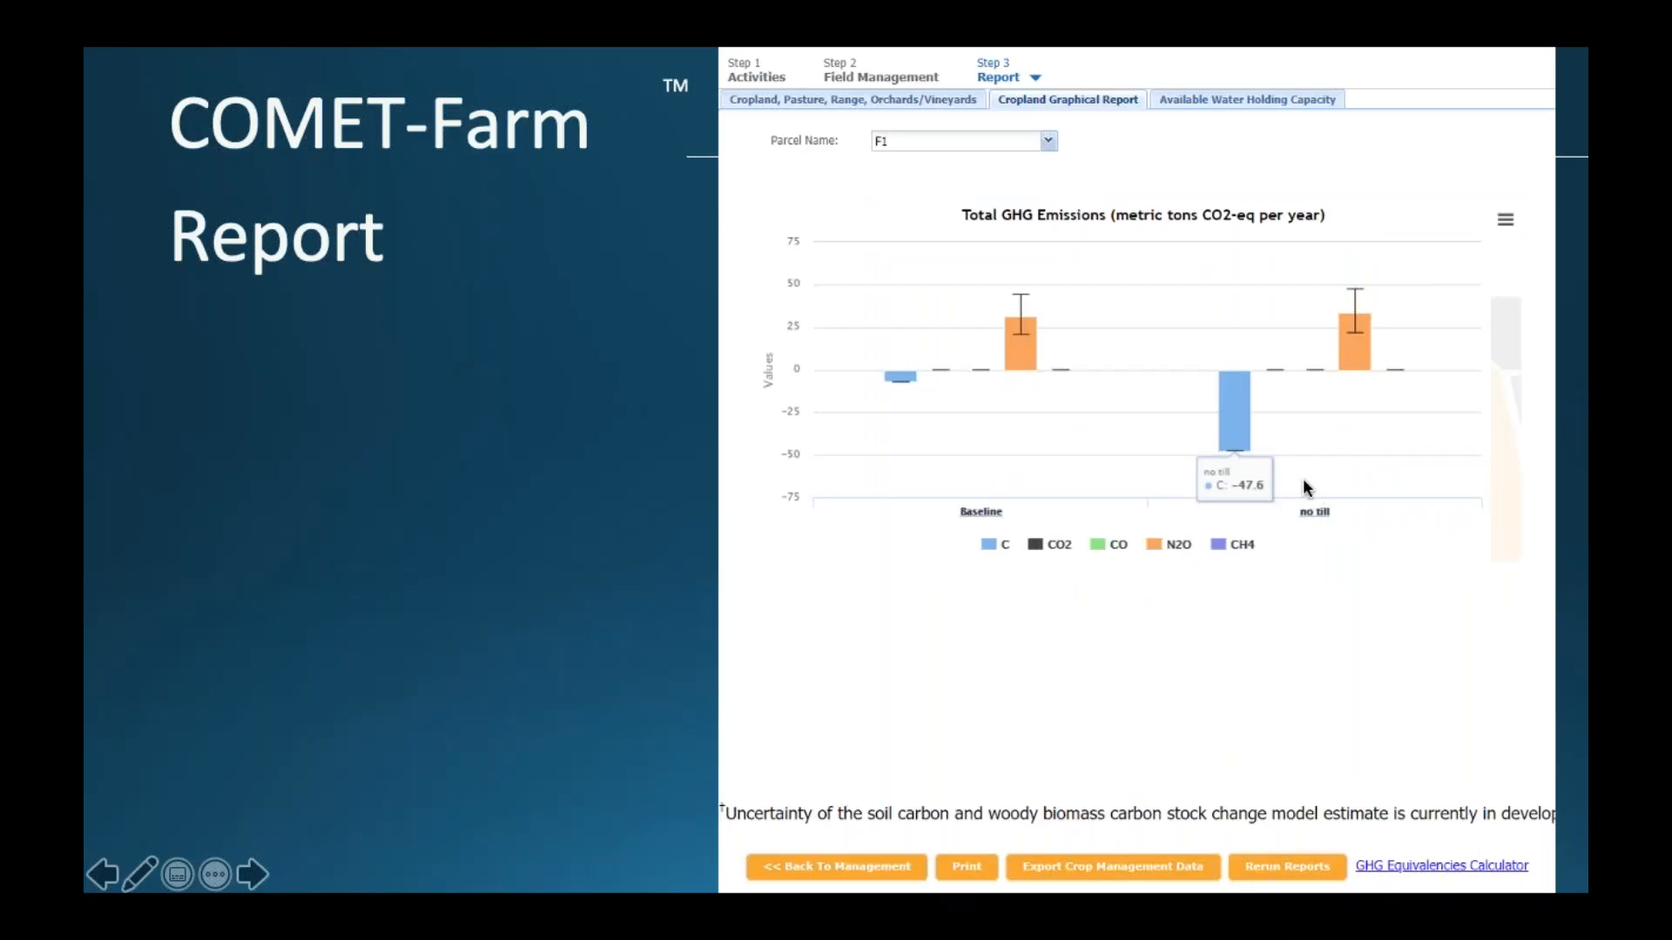
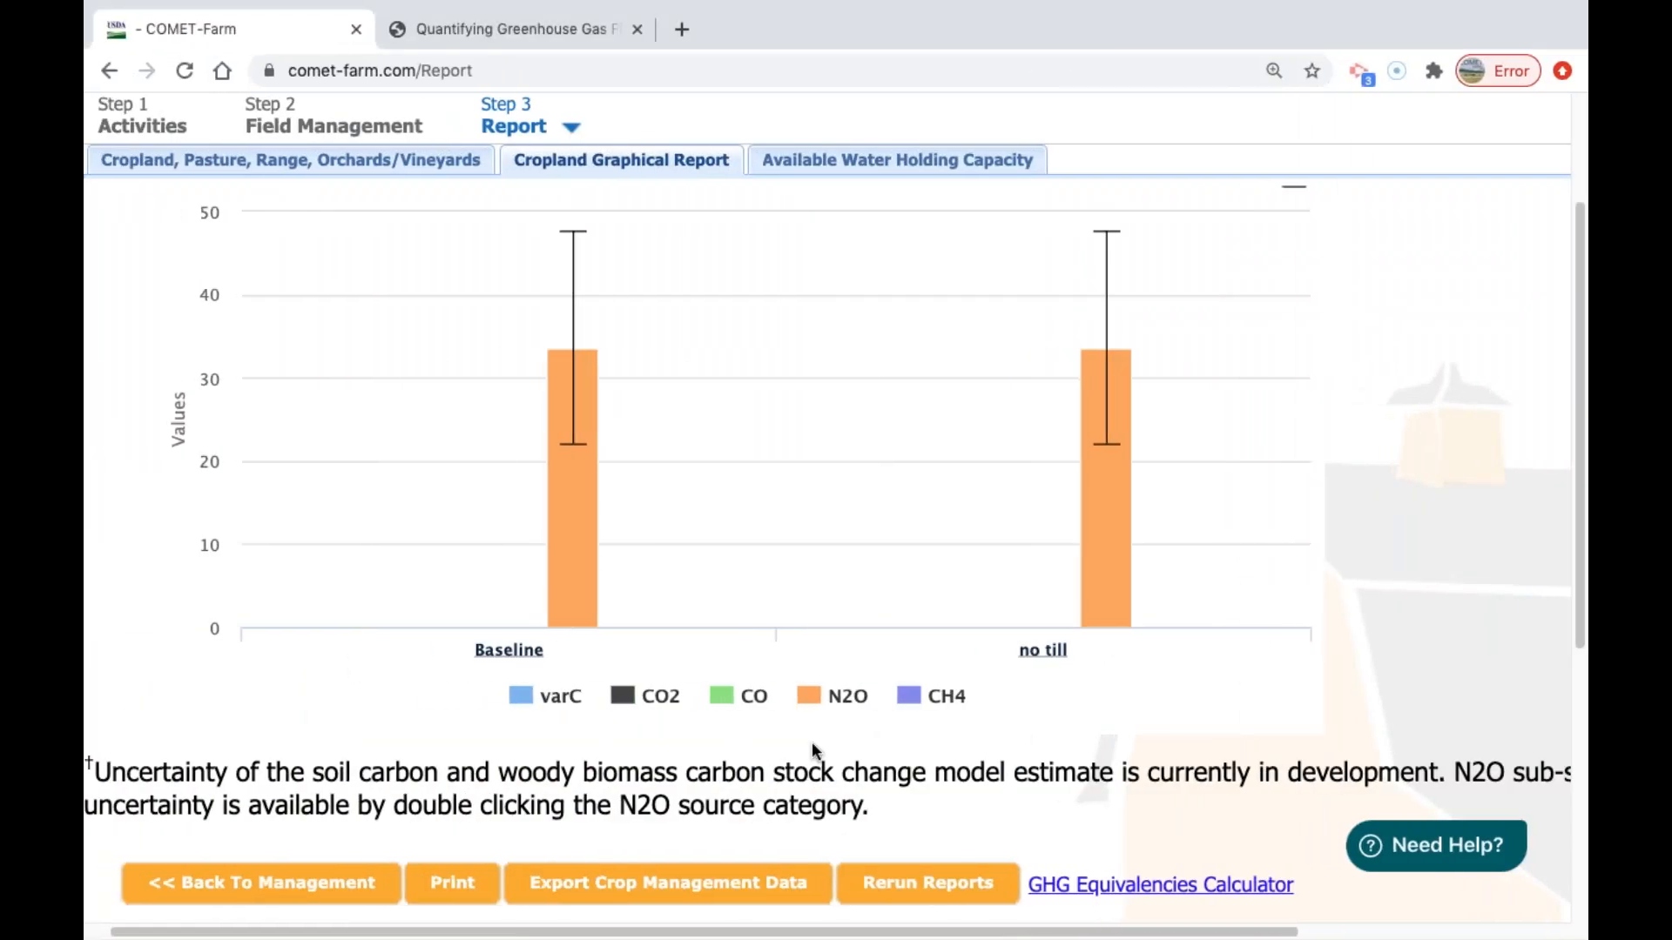
Look over the Total GHG Emissions chart, view the export options for crop management data, and close them.
{"action": "scroll", "coordinate": [1175, 649], "scroll_direction": "down", "scroll_amount": 1}
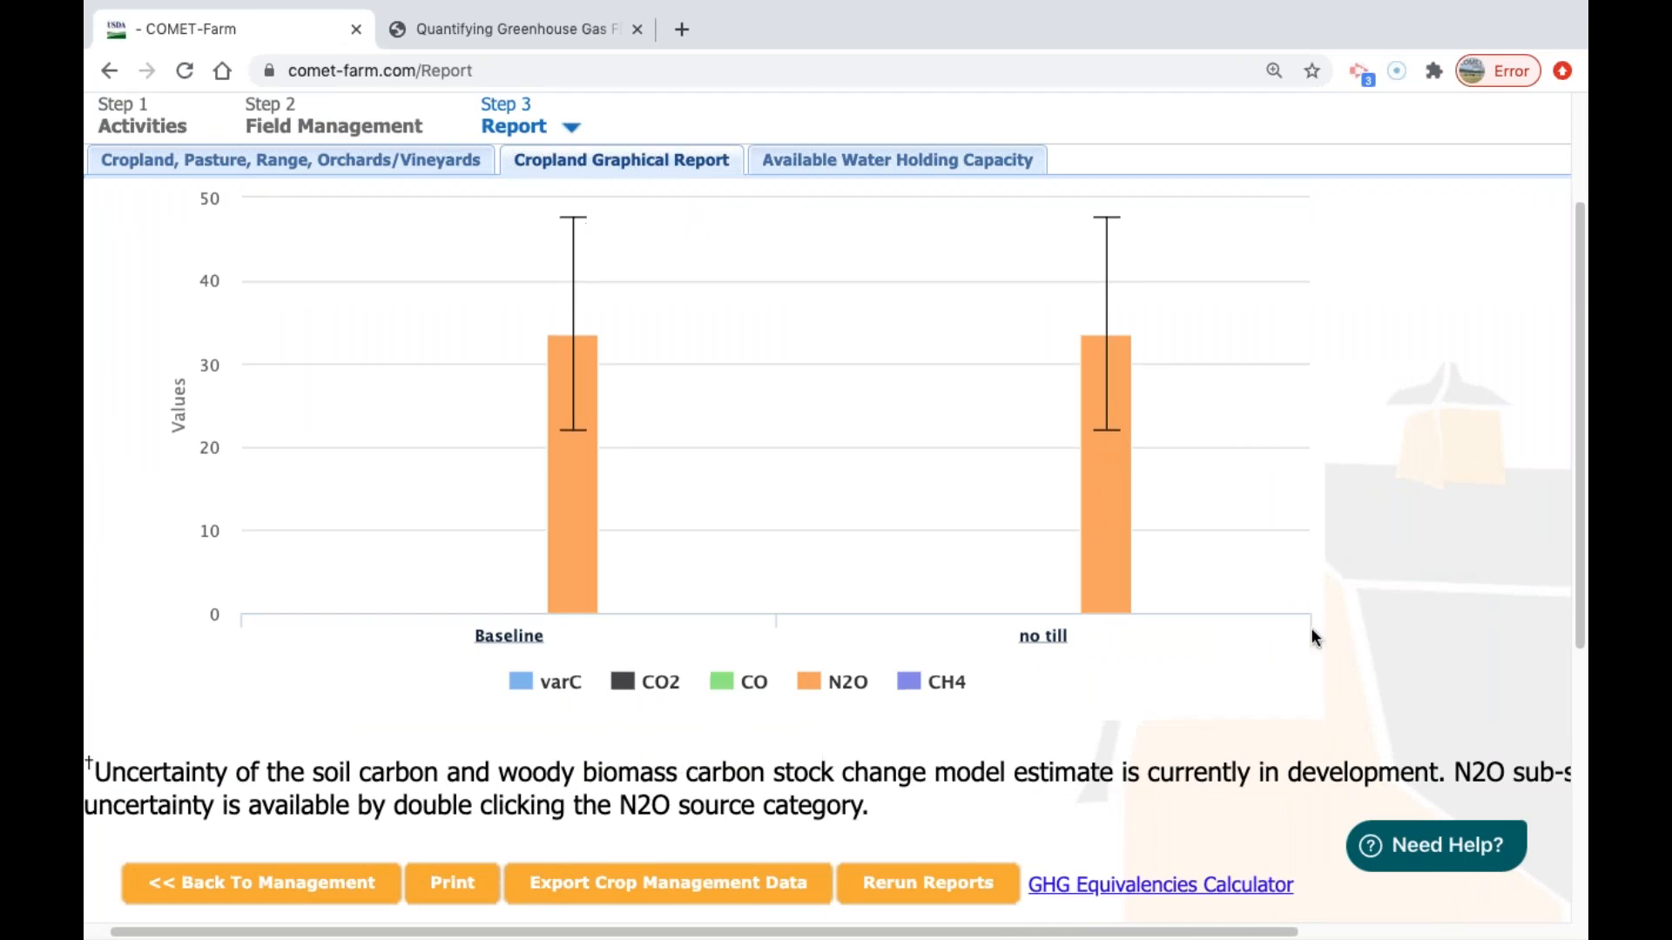
{"action": "scroll", "coordinate": [1297, 638], "scroll_direction": "up", "scroll_amount": 3}
{"action": "scroll", "coordinate": [1410, 475], "scroll_direction": "down", "scroll_amount": 3}
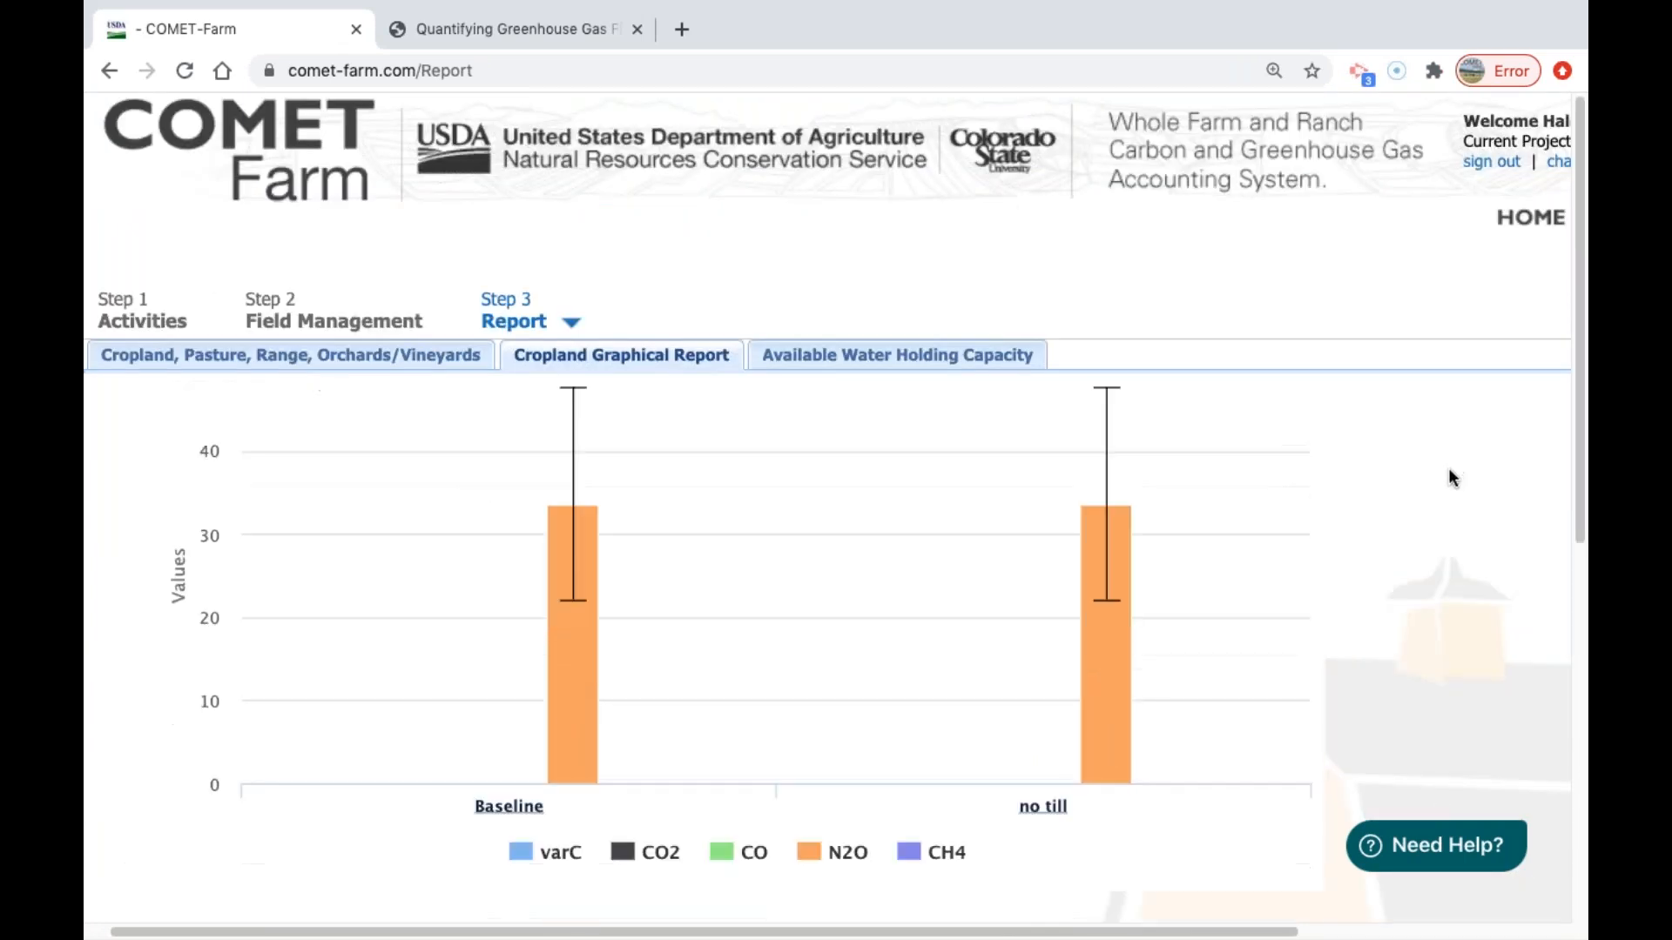
{"action": "left_click_drag", "start_coordinate": [1579, 348], "coordinate": [1576, 442]}
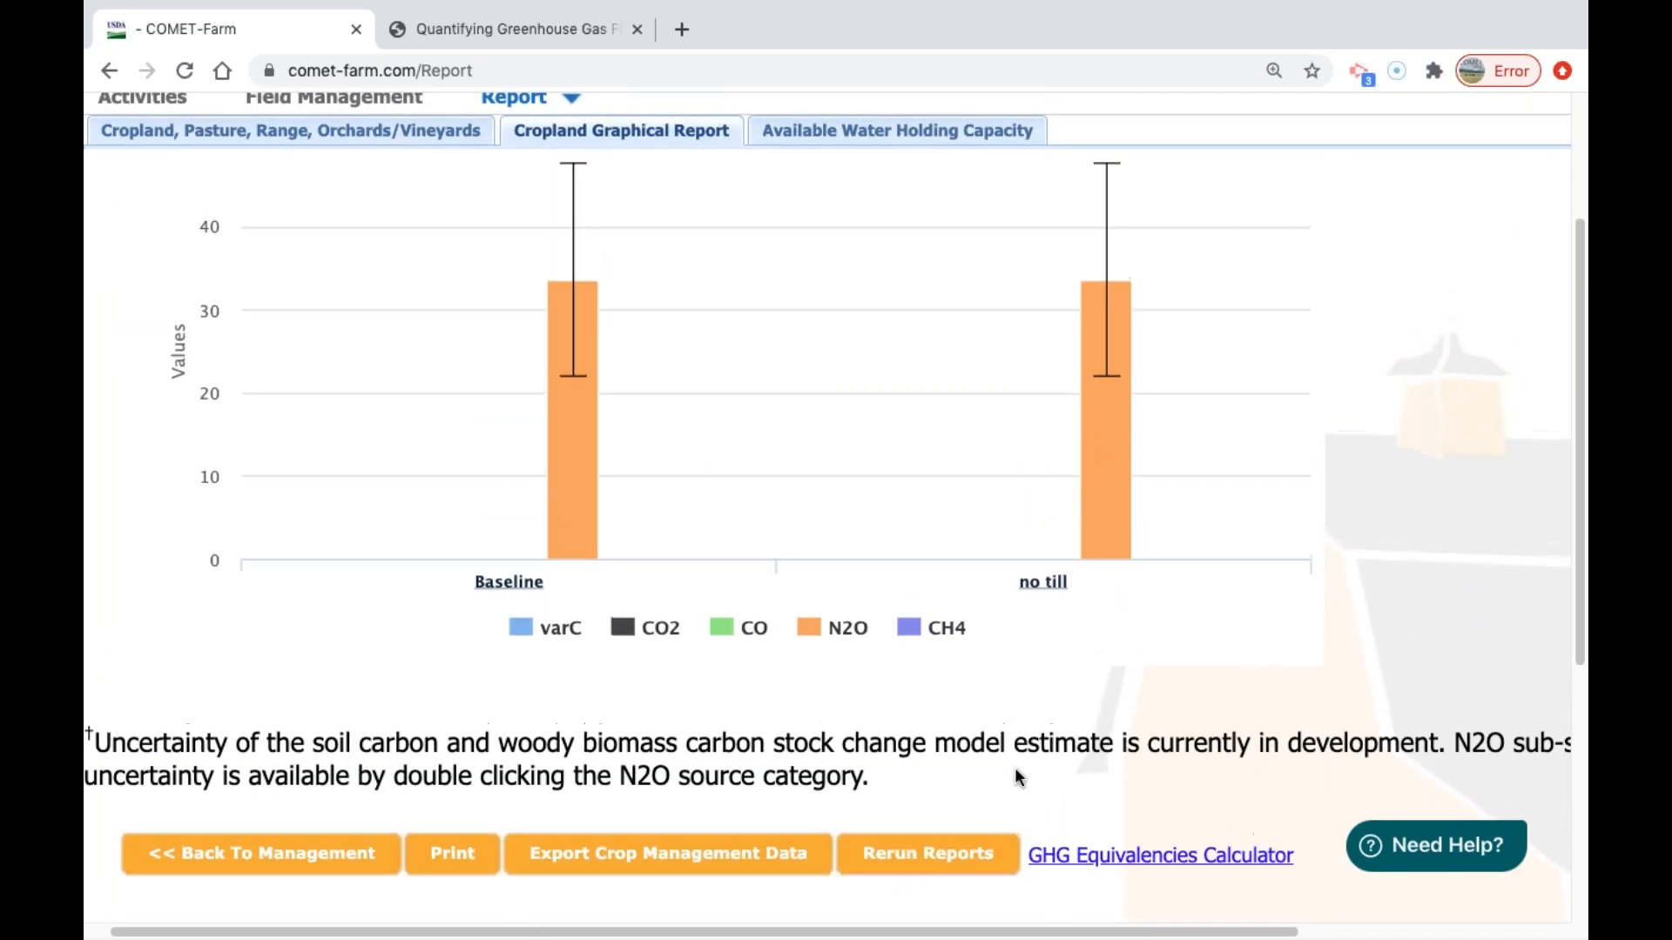
{"action": "left_click", "coordinate": [661, 861]}
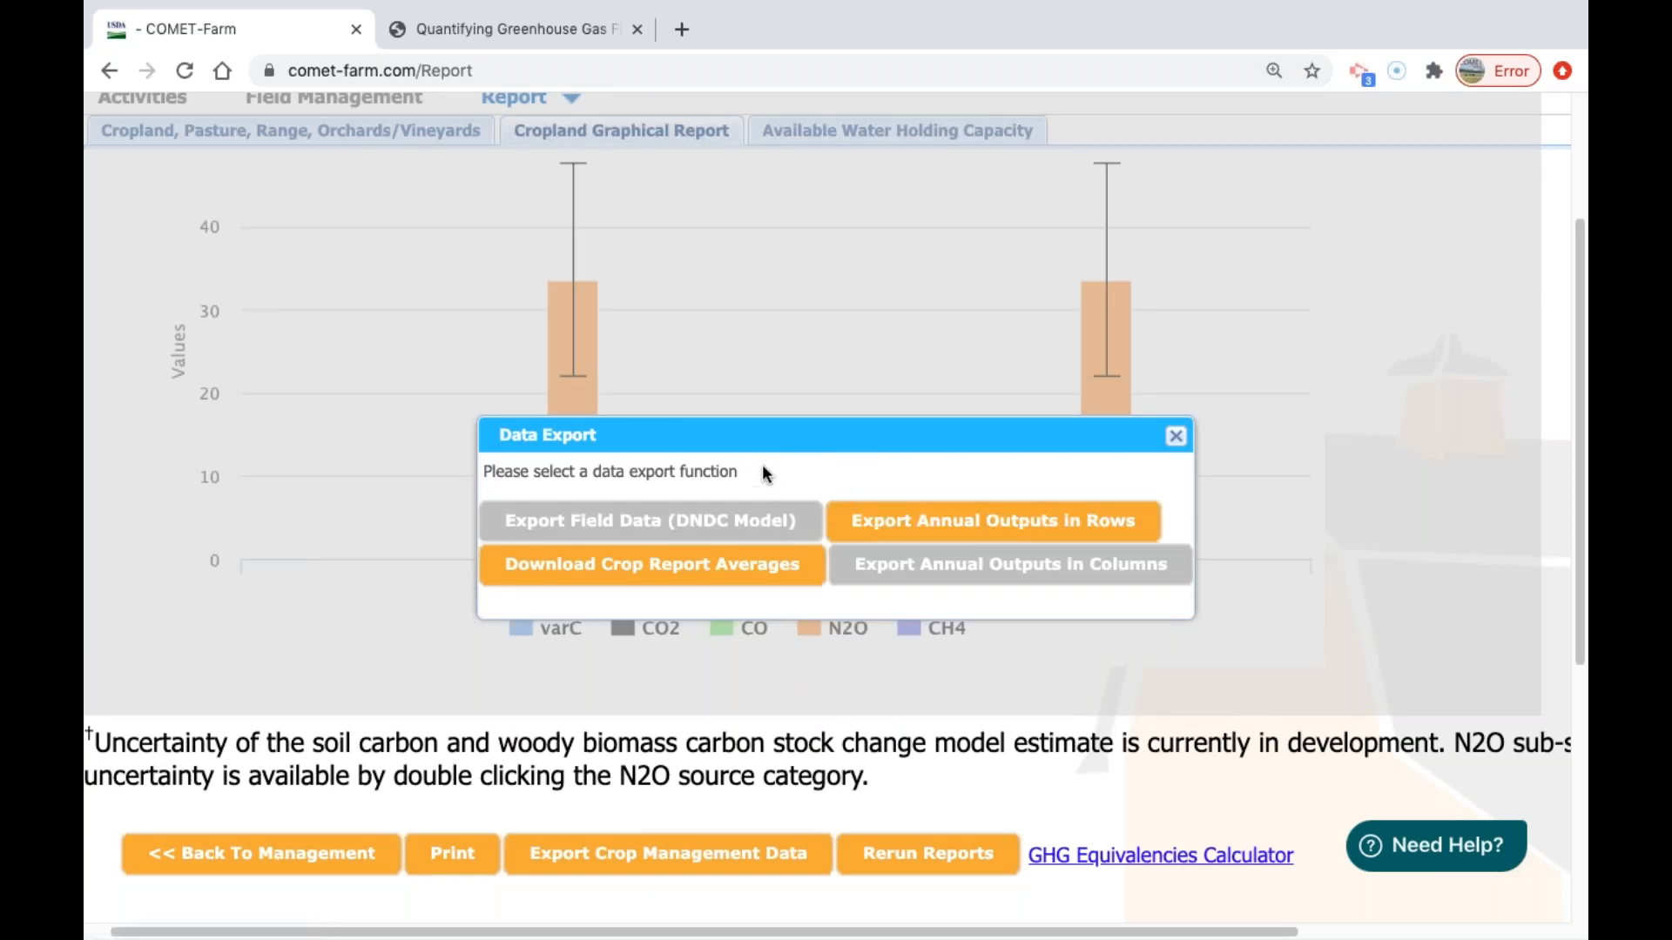
{"action": "left_click", "coordinate": [1178, 436]}
Show the Available Water Holding Capacity report and compare baseline and no till values for location F1's soil map units.
{"action": "scroll", "coordinate": [1088, 340], "scroll_direction": "up", "scroll_amount": 2}
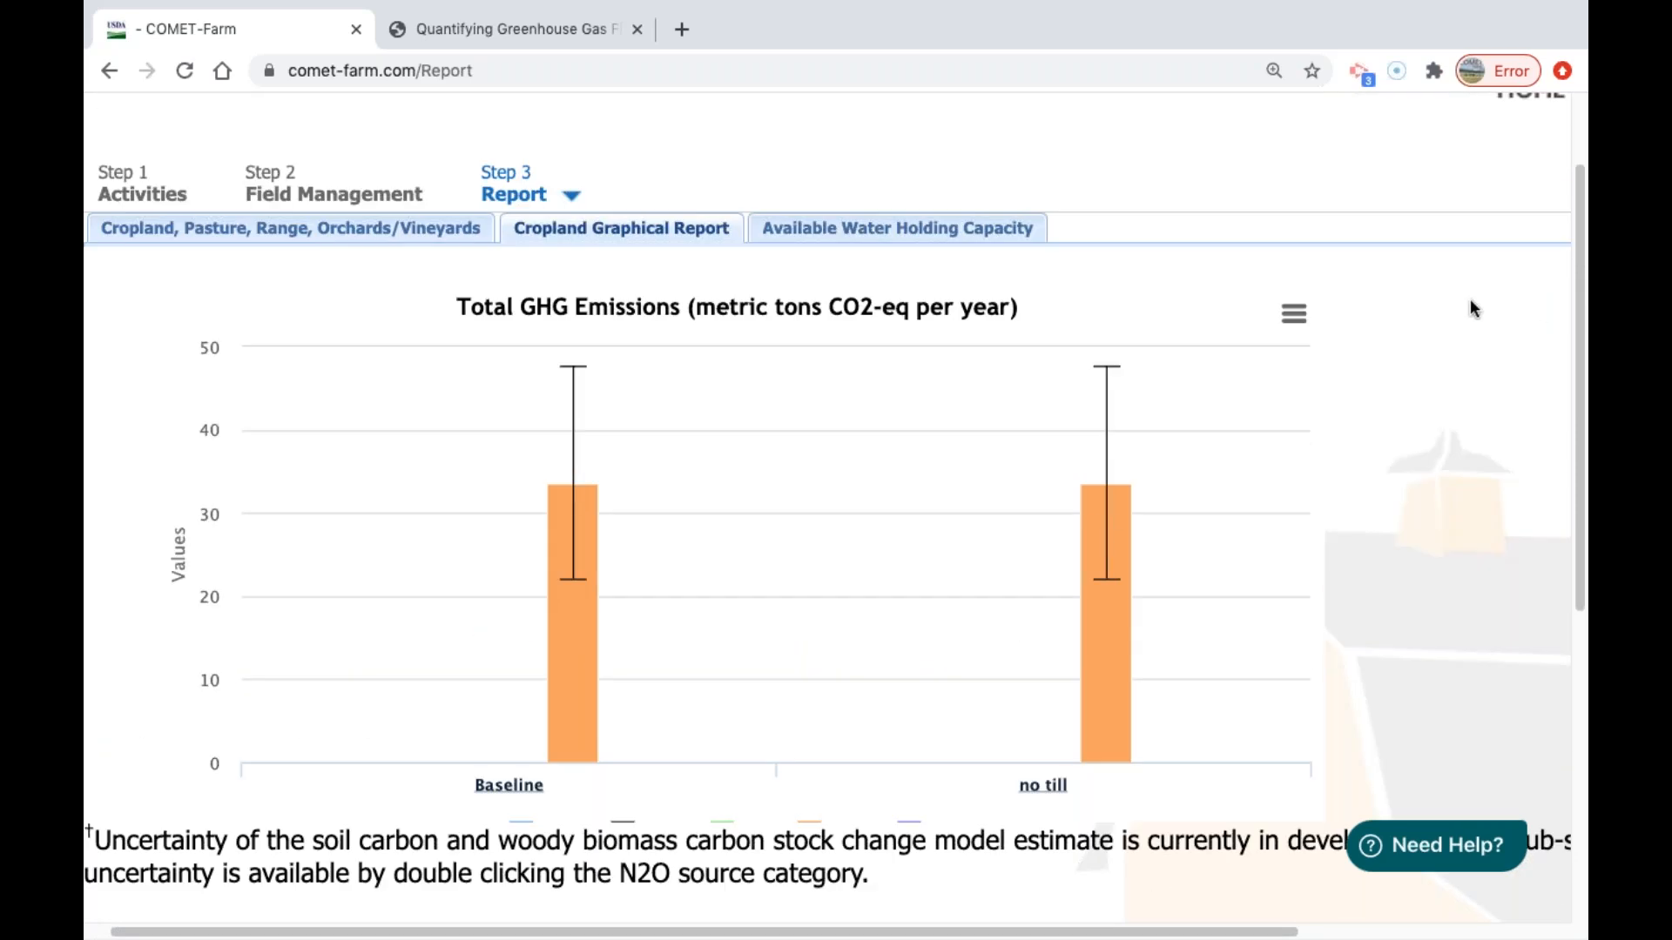
{"action": "left_click", "coordinate": [927, 240]}
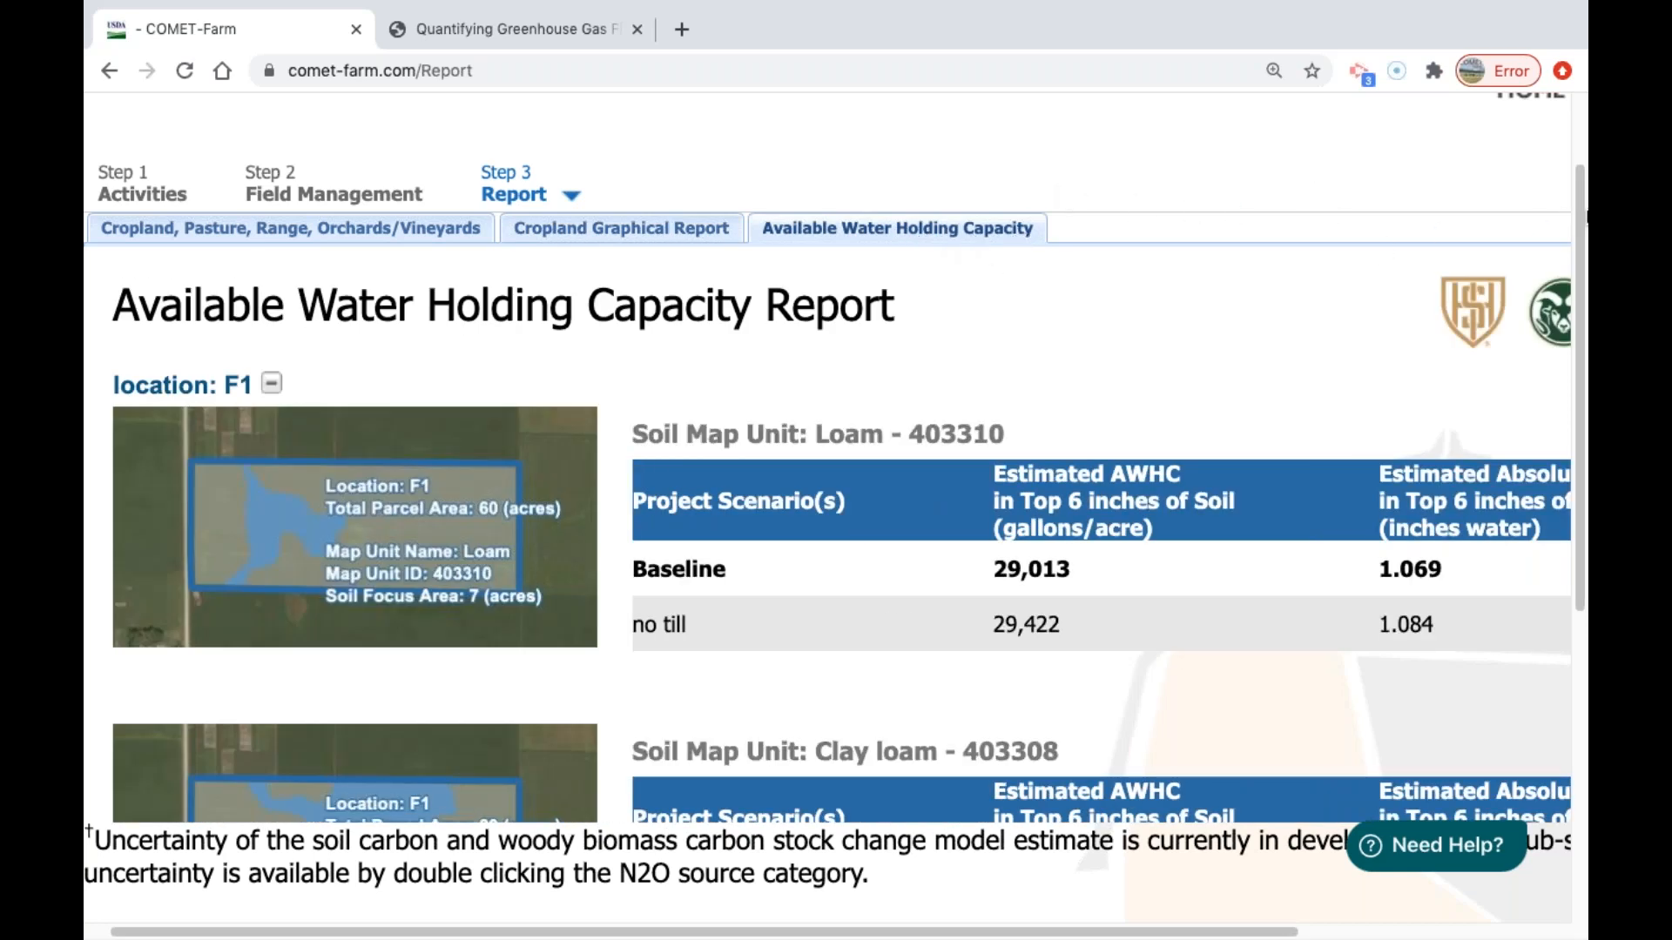
{"action": "scroll", "coordinate": [949, 540], "scroll_direction": "down", "scroll_amount": 2}
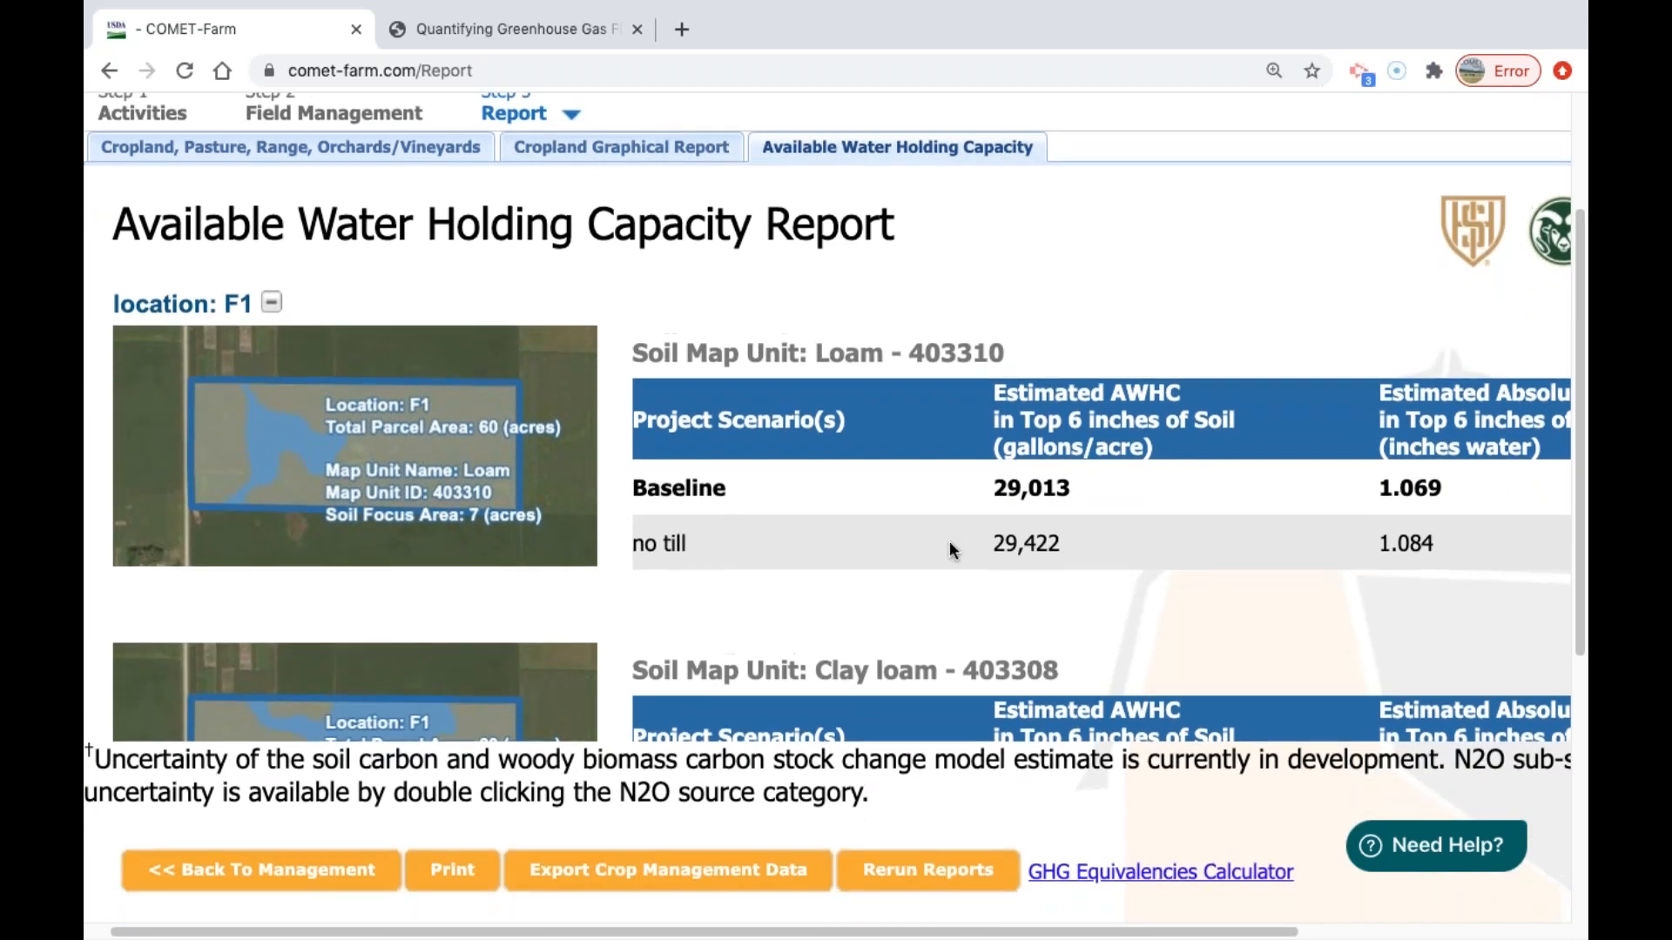
{"action": "scroll", "coordinate": [950, 543], "scroll_direction": "down", "scroll_amount": 6}
{"action": "scroll", "coordinate": [949, 541], "scroll_direction": "up", "scroll_amount": 7}
{"action": "scroll", "coordinate": [331, 228], "scroll_direction": "up", "scroll_amount": 1}
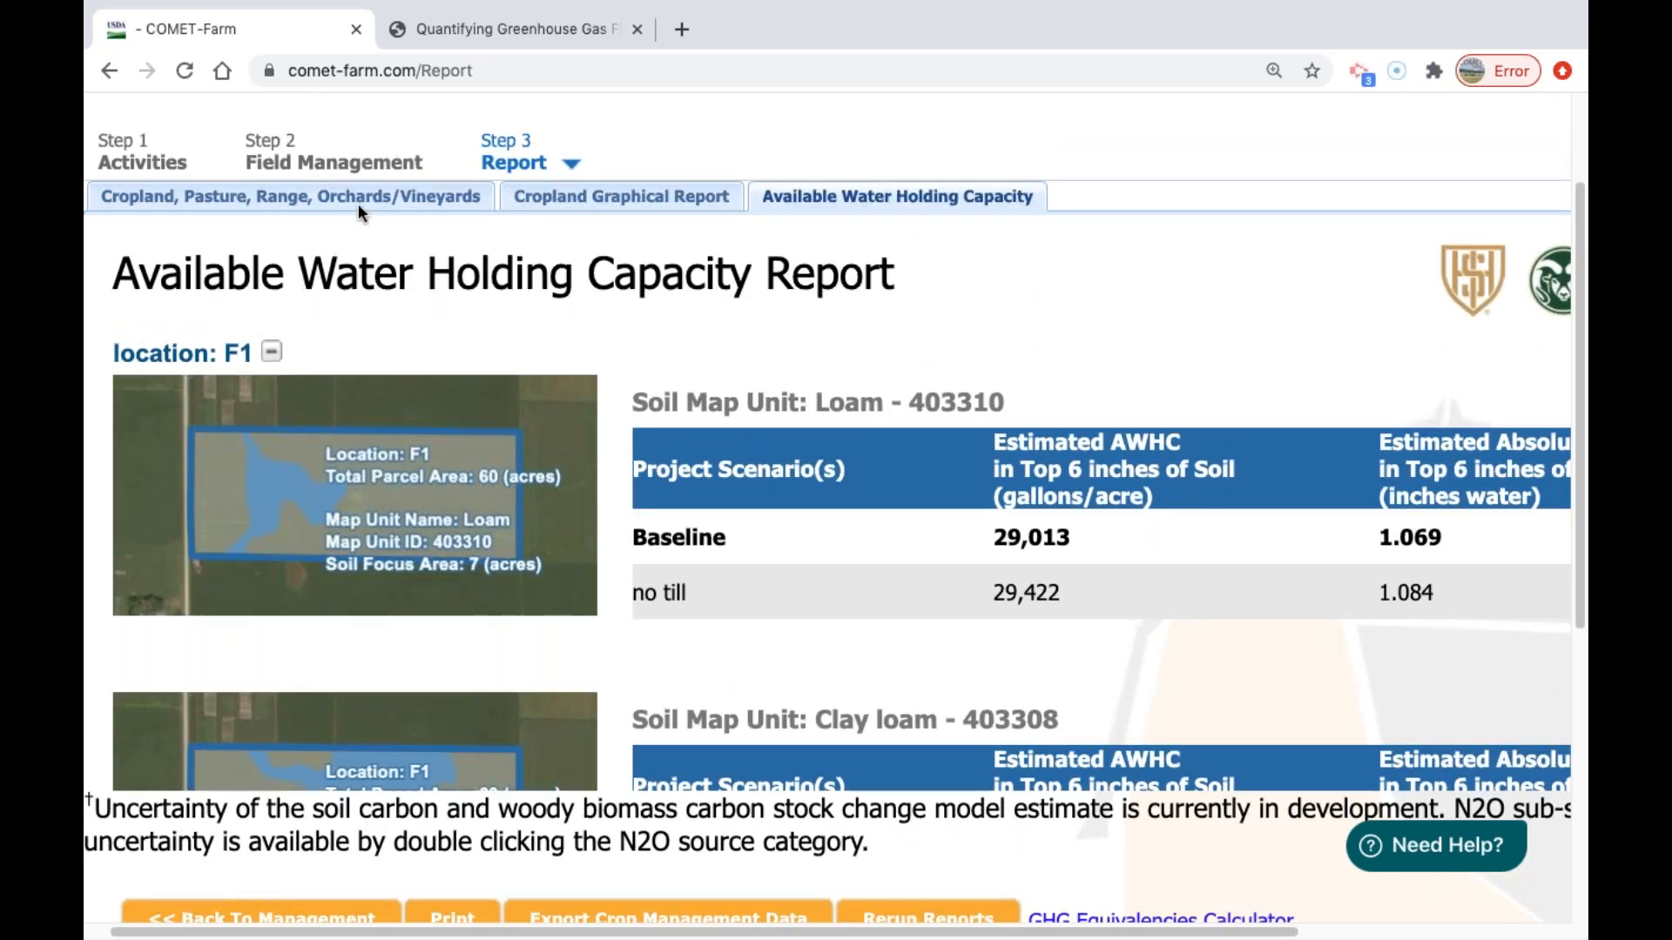
Return to the tabular cropland report, dismiss the demo message, and review parcel F1's total emissions change under no till.
{"action": "left_click", "coordinate": [364, 196]}
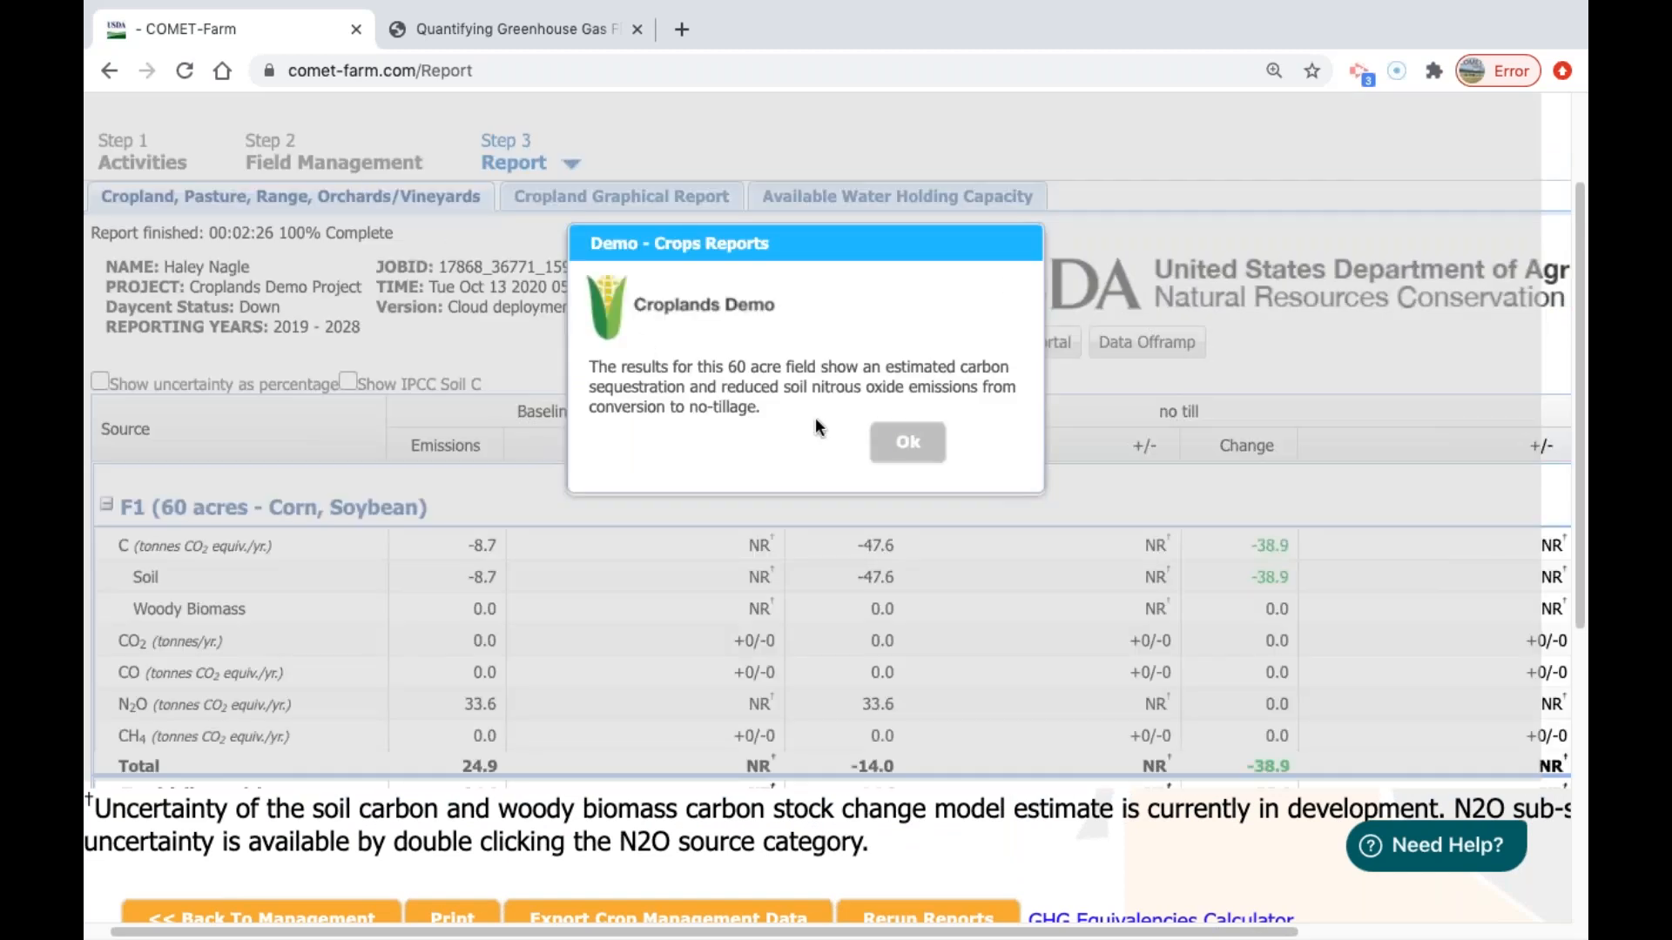
{"action": "left_click", "coordinate": [907, 442]}
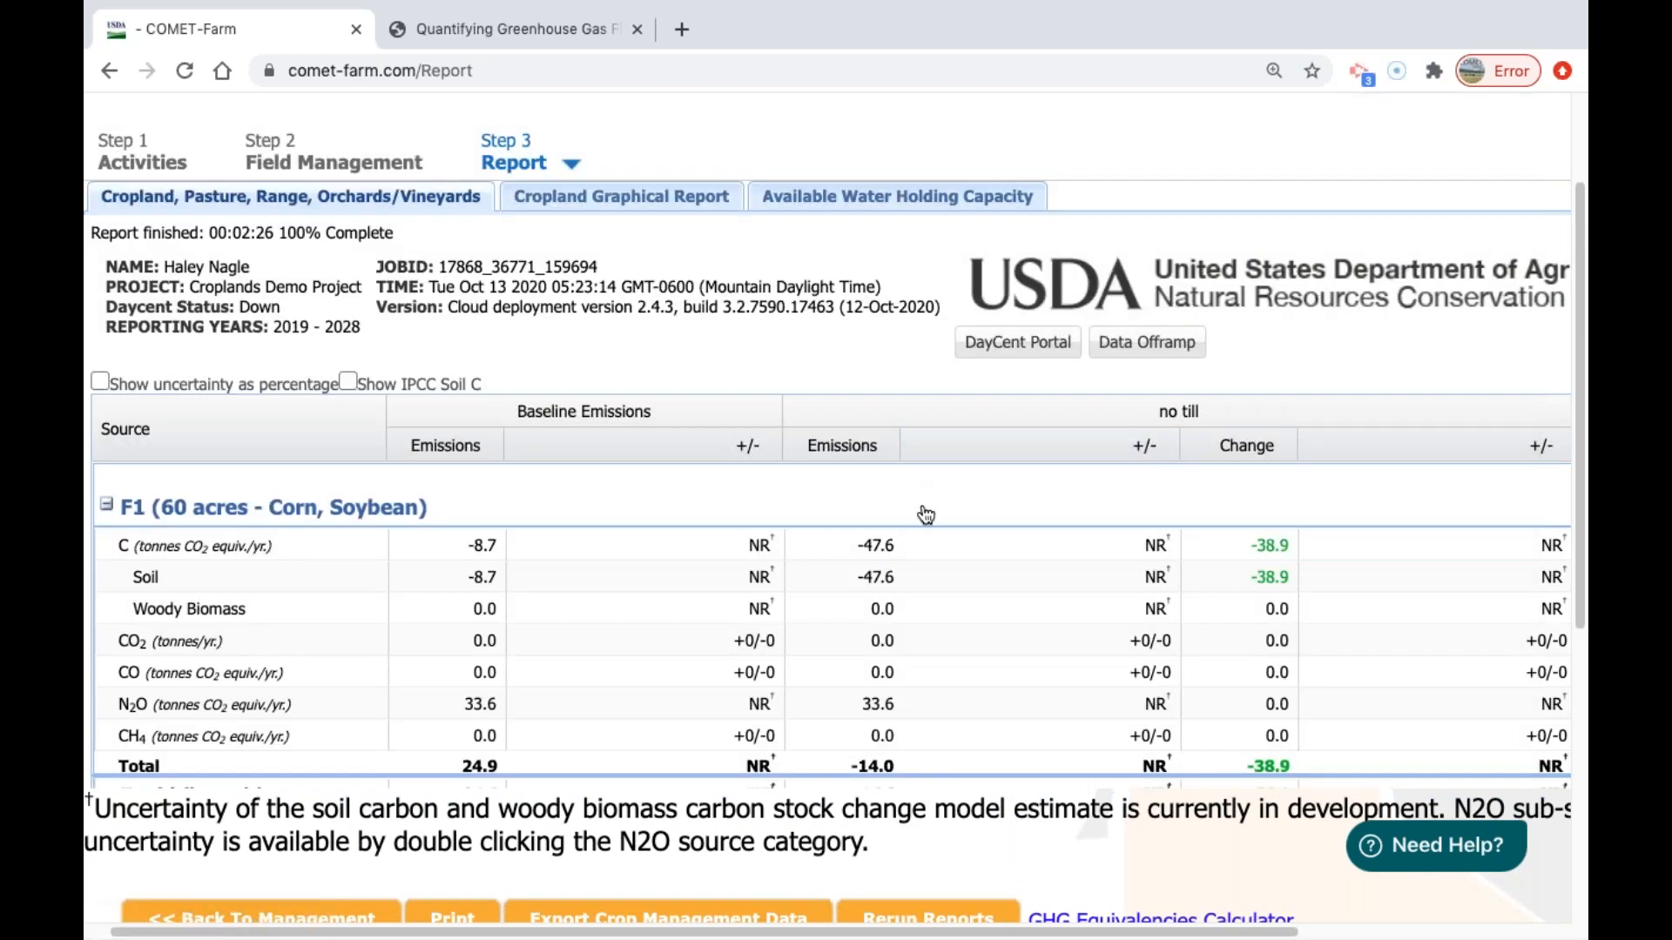
{"action": "scroll", "coordinate": [1184, 839], "scroll_direction": "down", "scroll_amount": 1}
{"action": "scroll", "coordinate": [1209, 641], "scroll_direction": "down", "scroll_amount": 1}
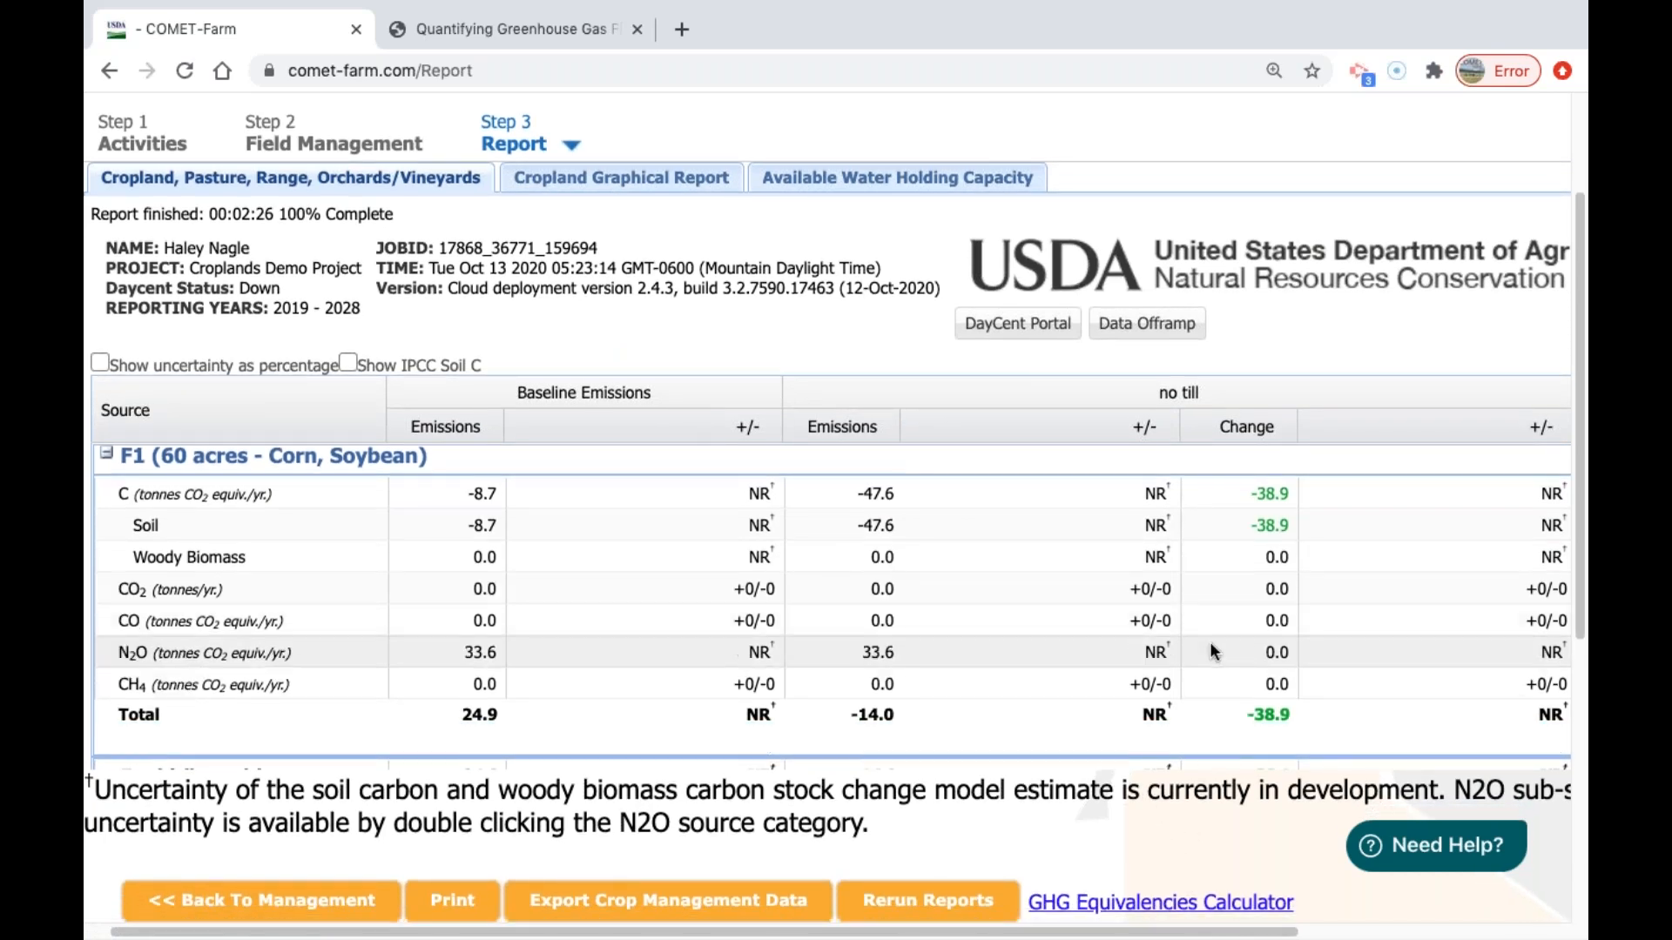
Open the linked GHG Equivalencies Calculator in a new browser tab and switch to it.
{"action": "right_click", "coordinate": [1132, 905]}
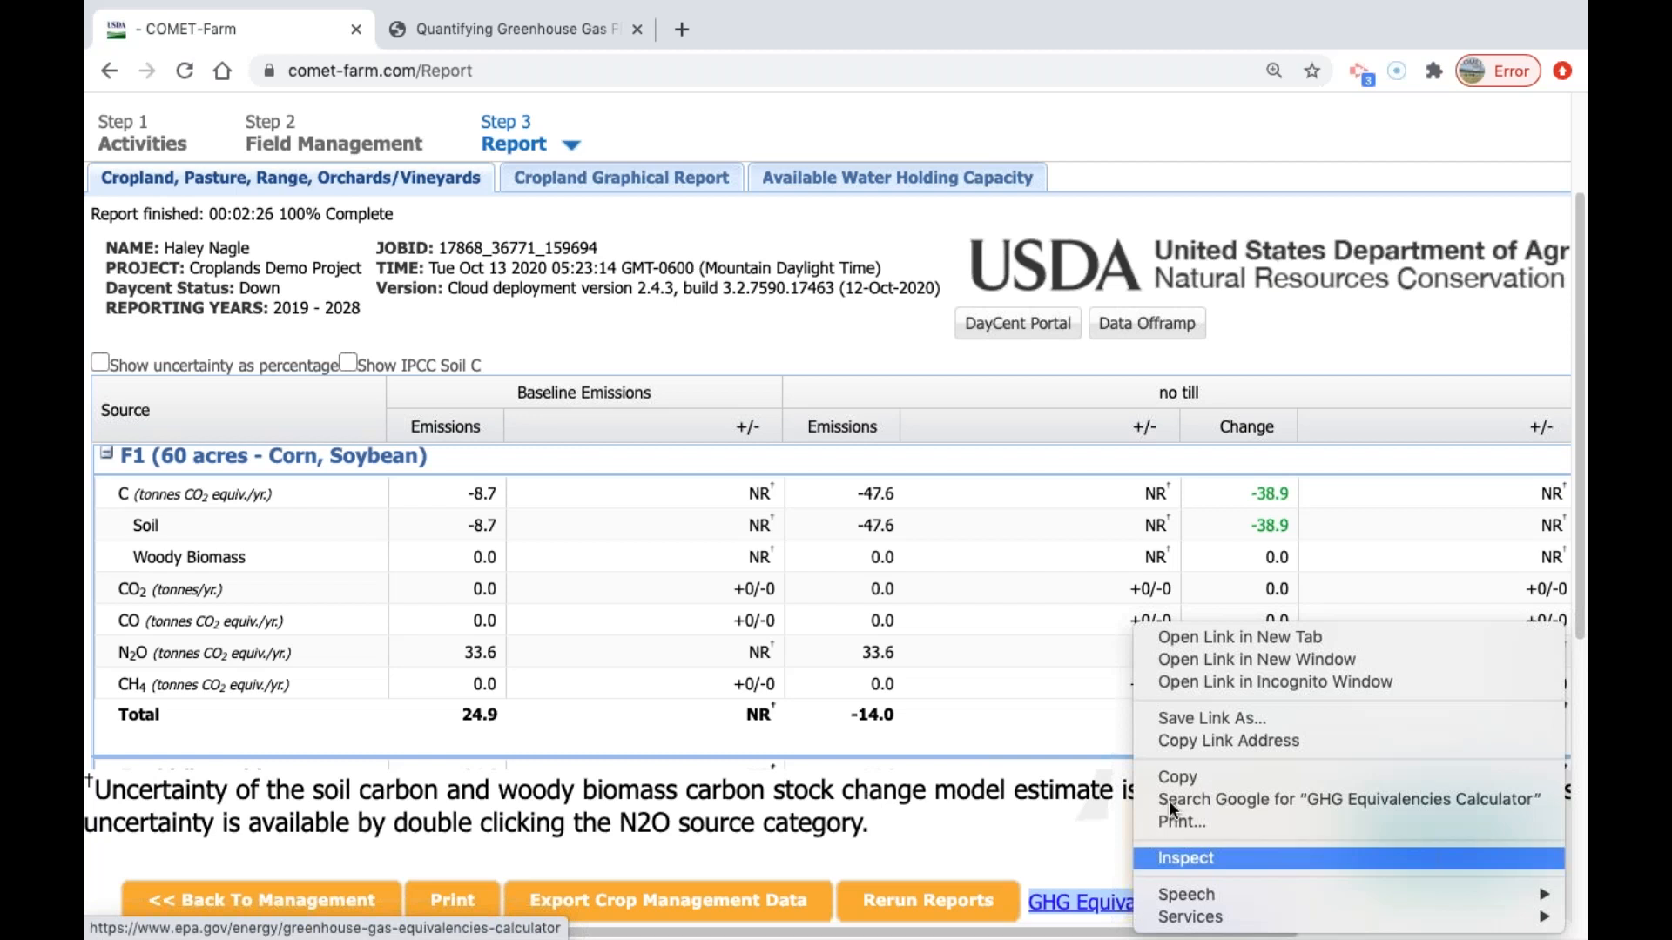
{"action": "left_click", "coordinate": [1198, 636]}
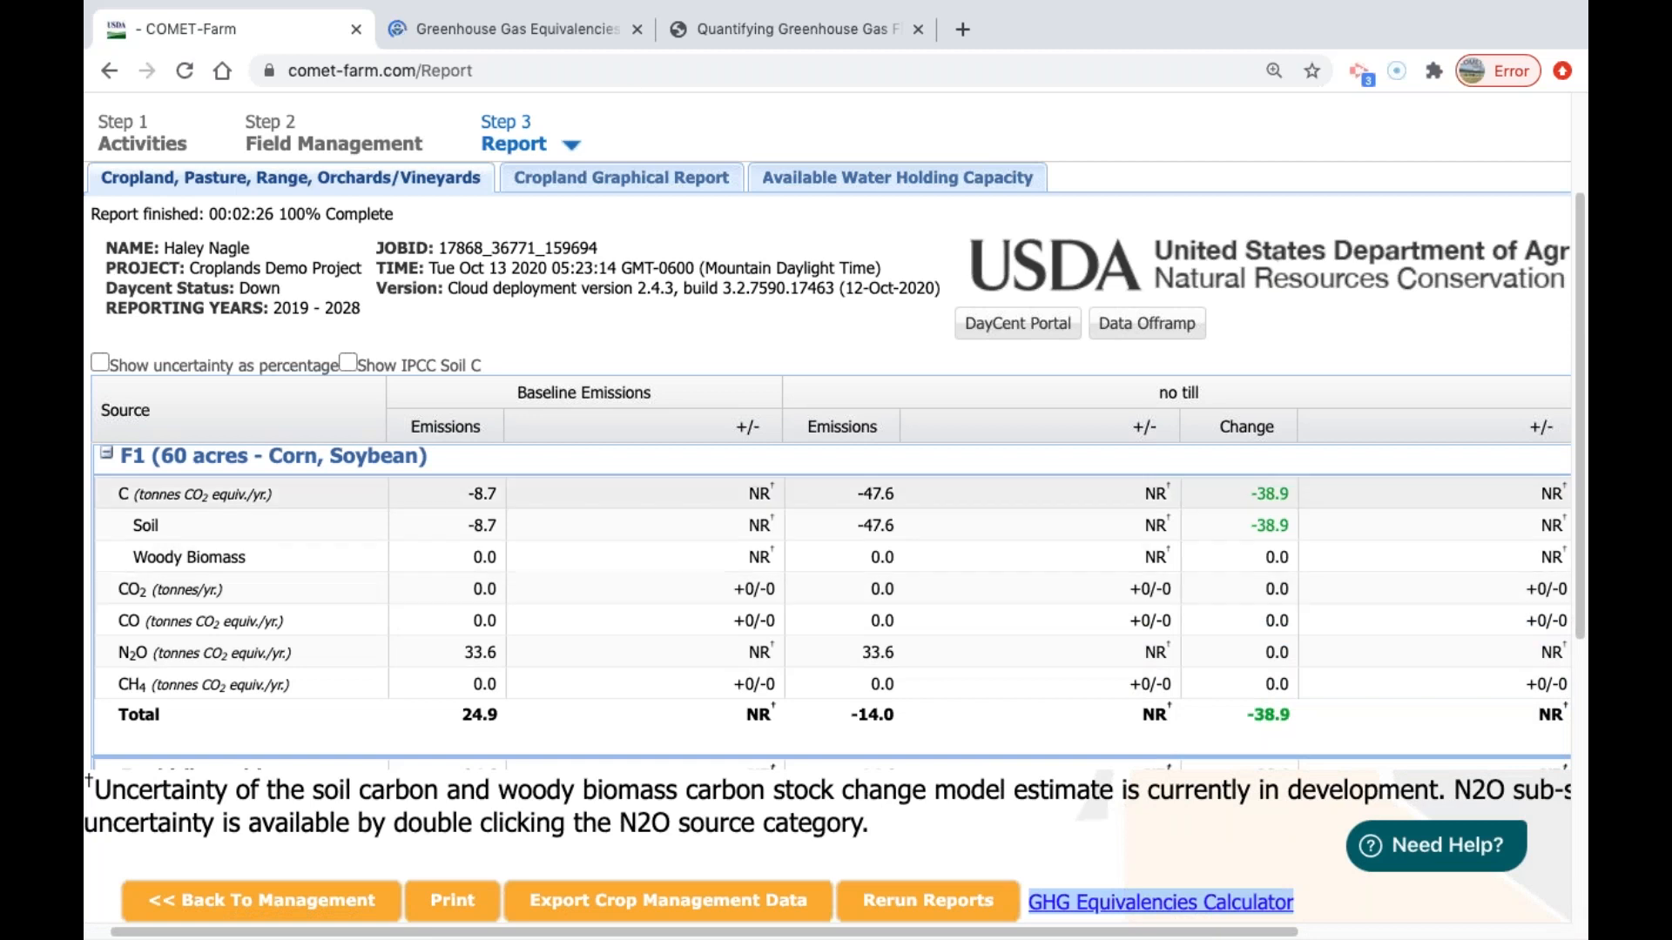
{"action": "left_click", "coordinate": [503, 35]}
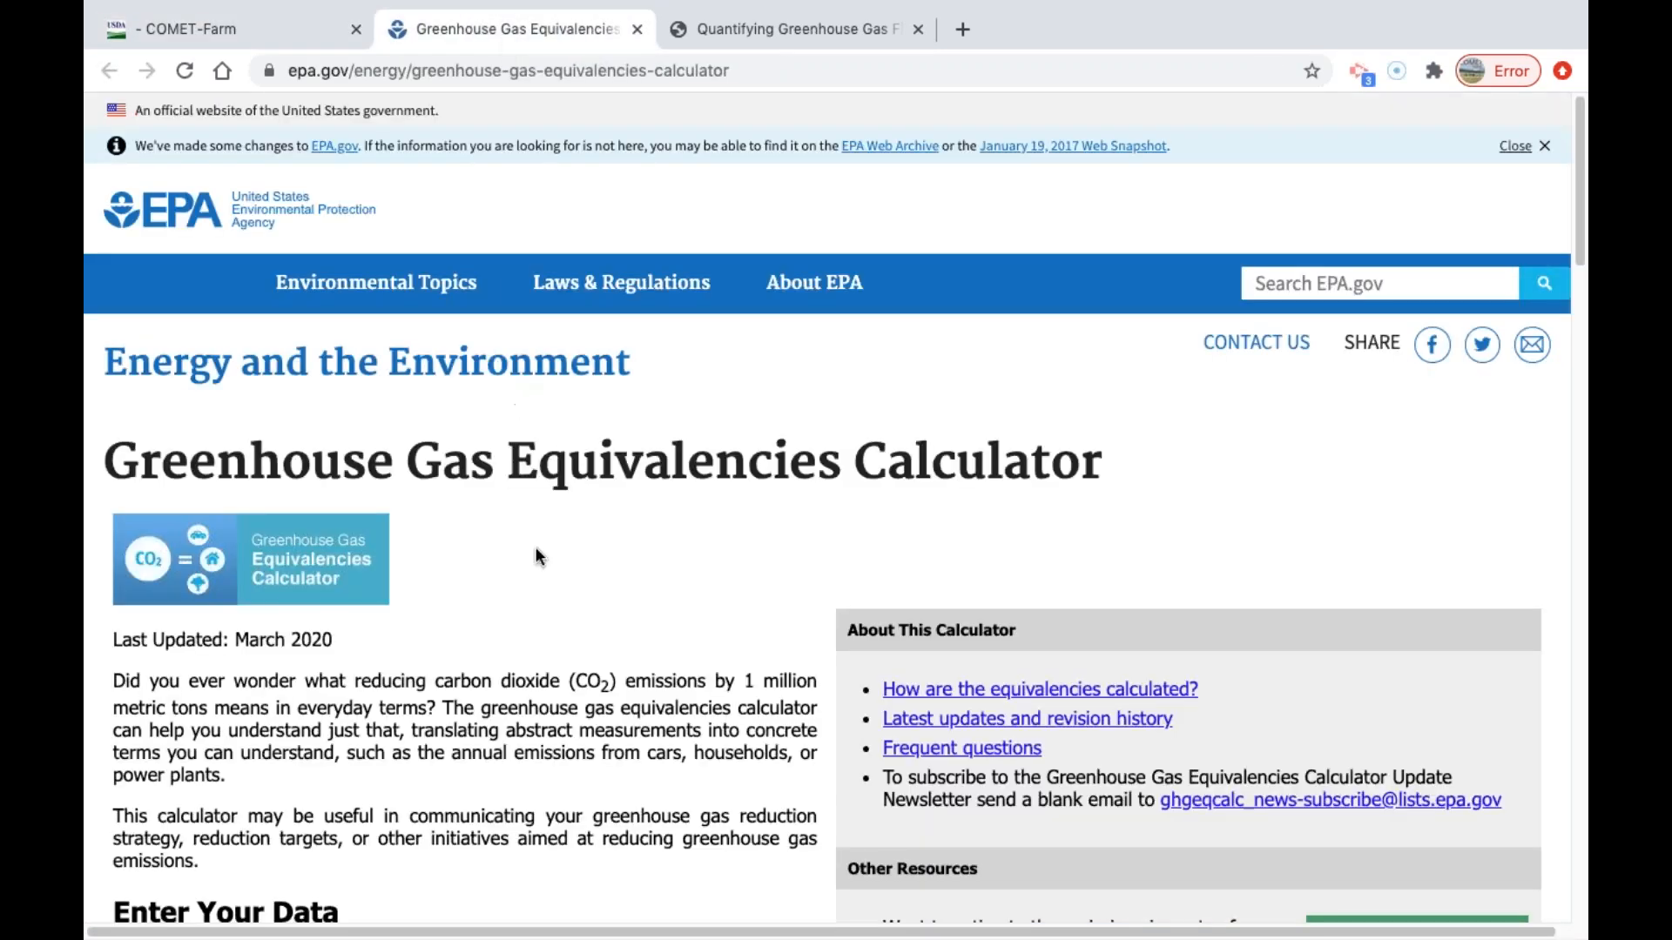
Calculate the equivalencies from emissions data using 38.9 metric tons of carbon dioxide equivalent.
{"action": "scroll", "coordinate": [535, 546], "scroll_direction": "down", "scroll_amount": 1}
{"action": "scroll", "coordinate": [535, 578], "scroll_direction": "down", "scroll_amount": 6}
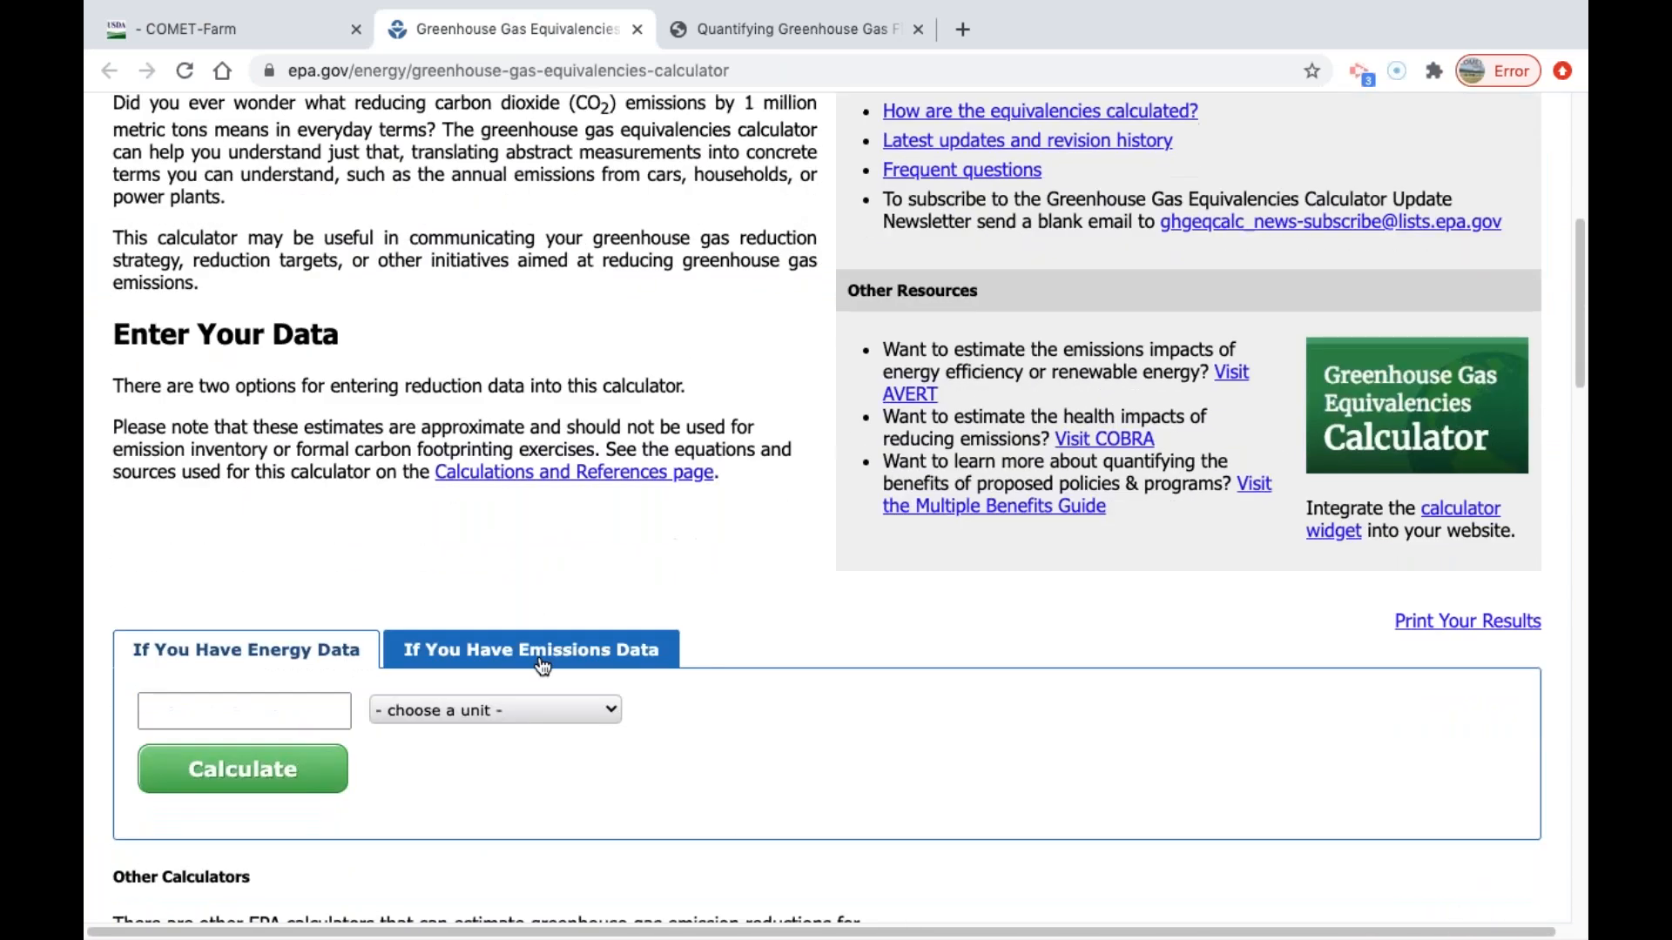
{"action": "left_click", "coordinate": [543, 664]}
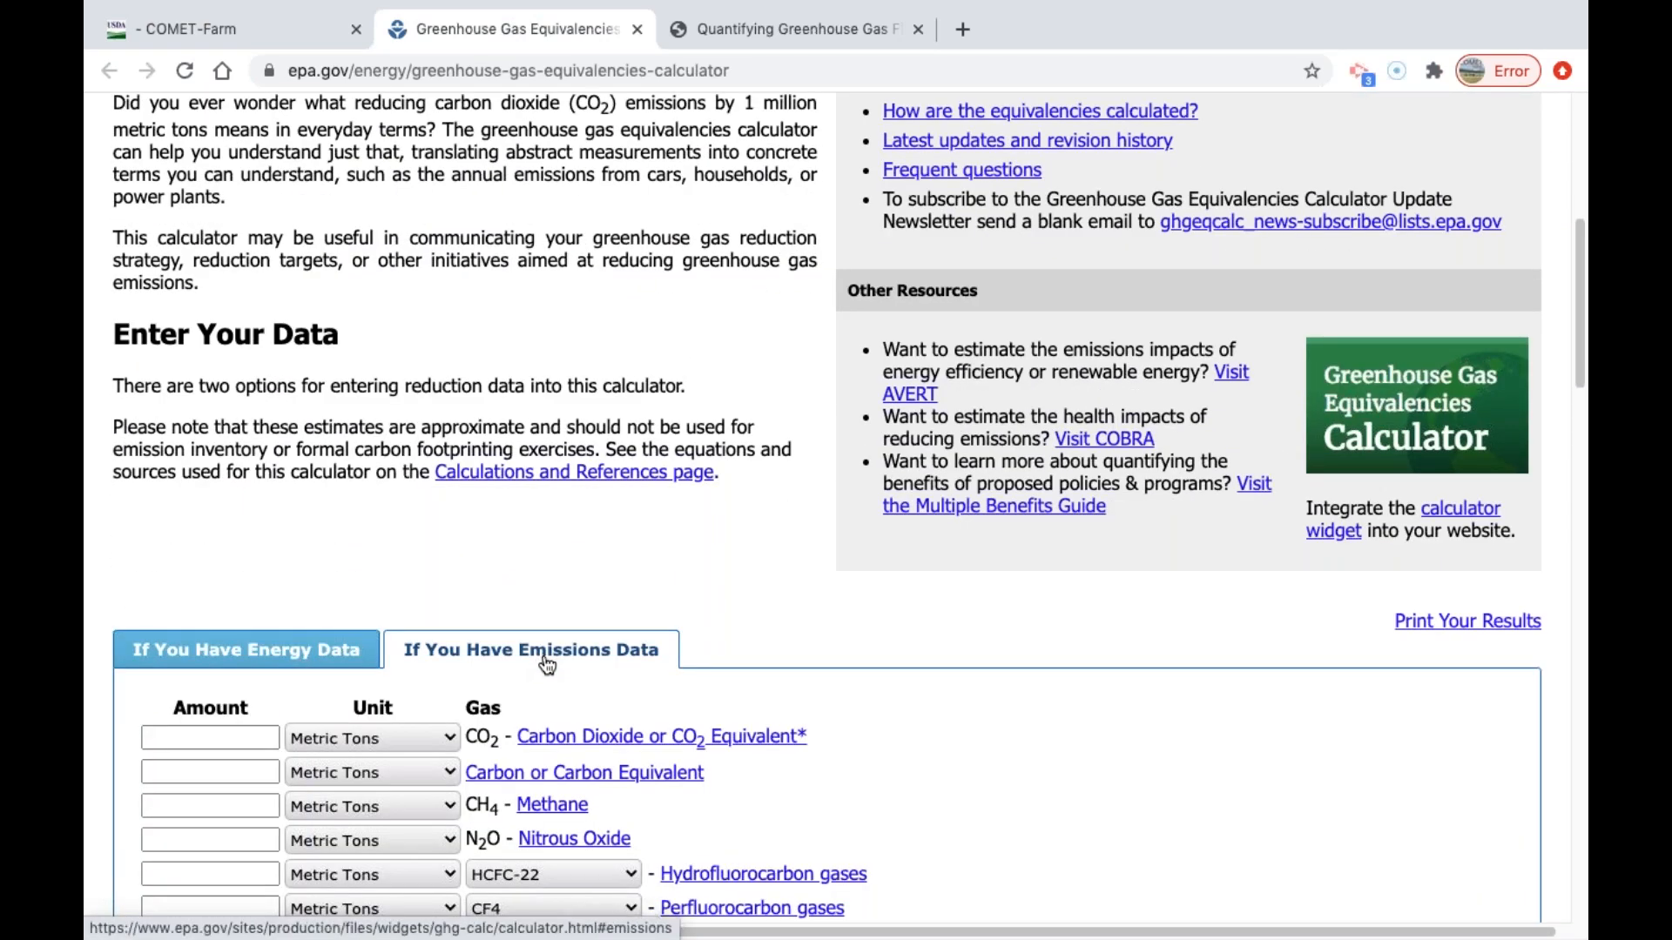
{"action": "scroll", "coordinate": [536, 557], "scroll_direction": "down", "scroll_amount": 1}
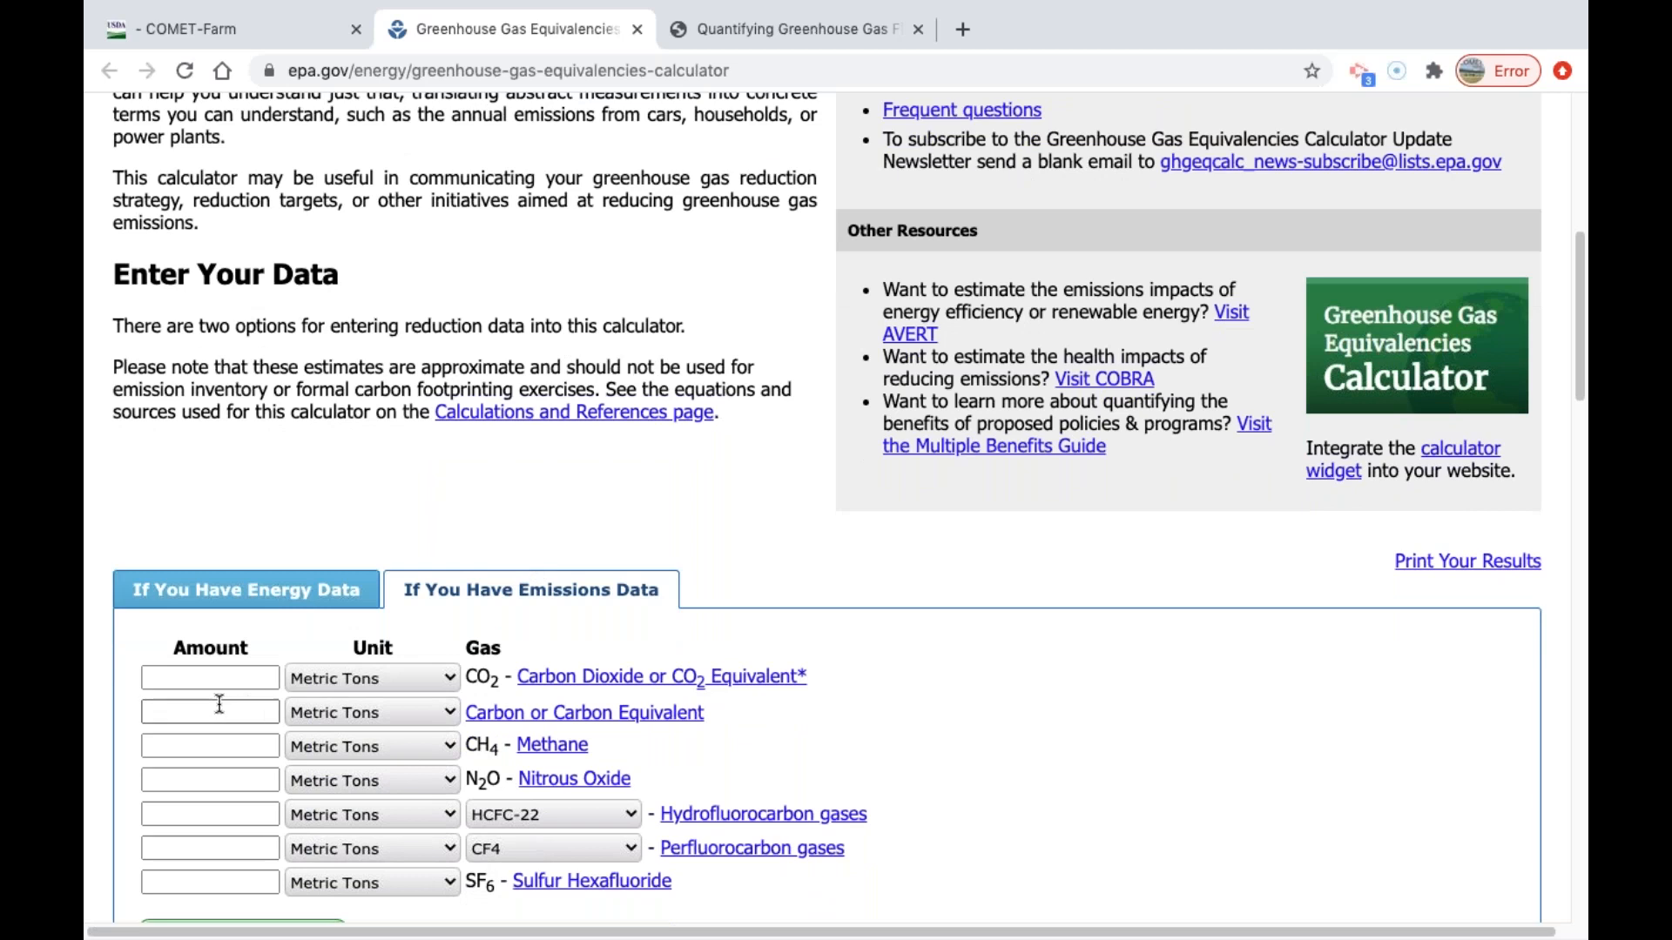
{"action": "left_click", "coordinate": [229, 675]}
{"action": "type", "text": "38.9"}
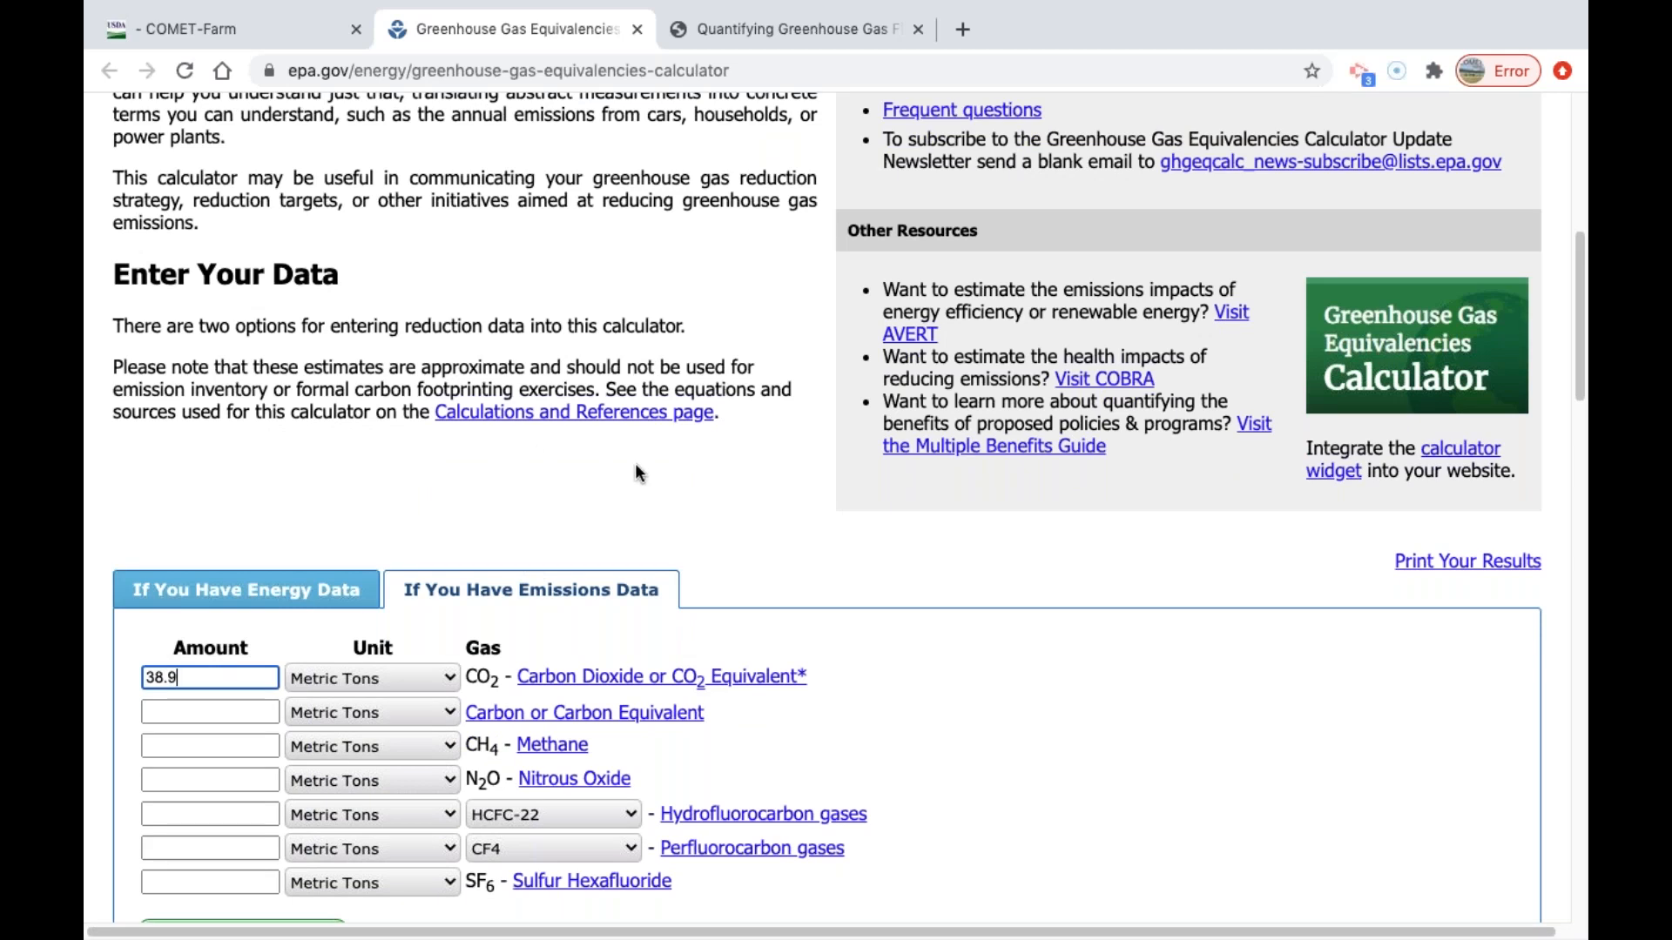
{"action": "scroll", "coordinate": [638, 473], "scroll_direction": "down", "scroll_amount": 1}
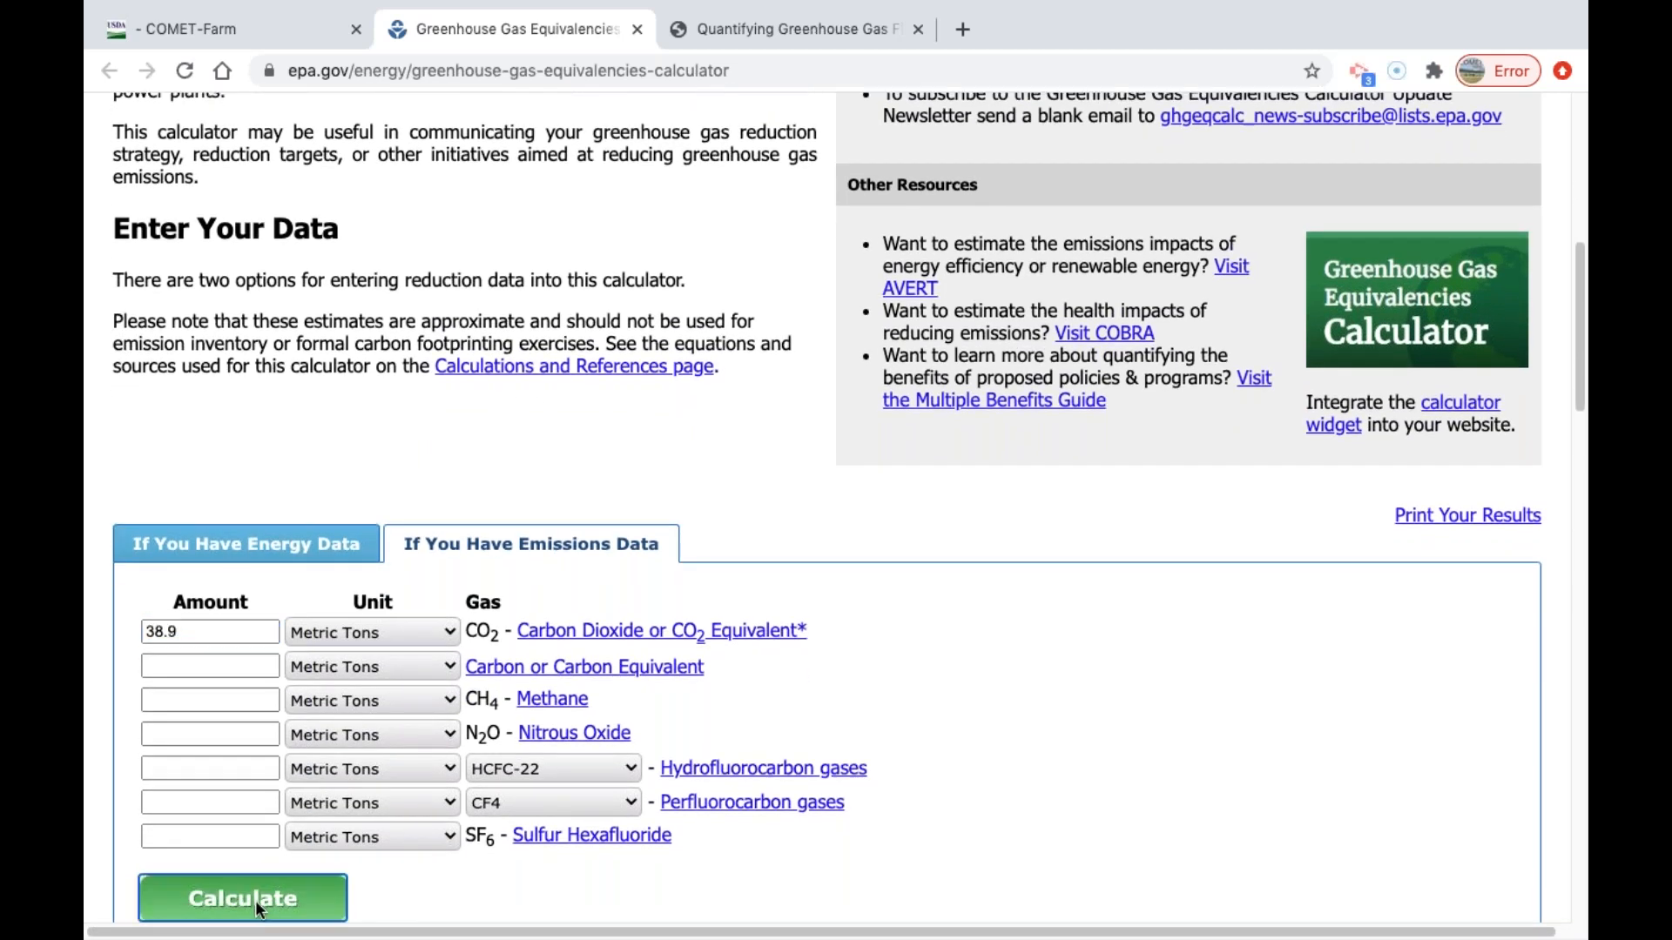
{"action": "left_click", "coordinate": [254, 900]}
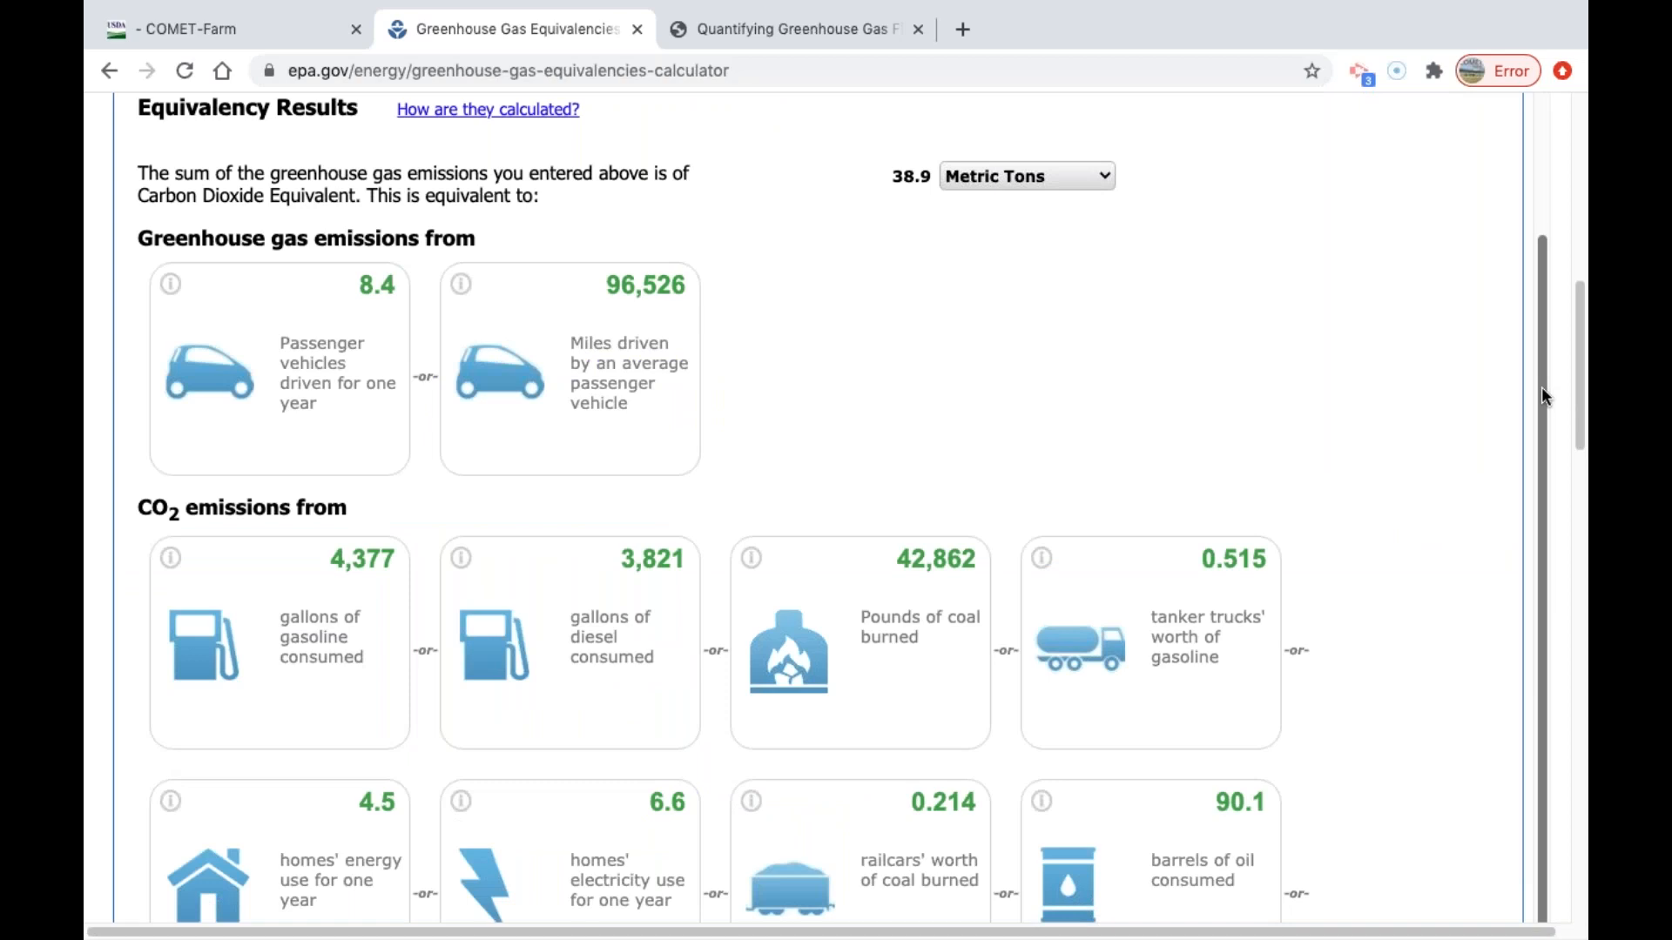
Review the equivalency results for vehicle greenhouse gas emissions and for the CO2 emission sources.
{"action": "left_click_drag", "start_coordinate": [1539, 387], "coordinate": [1538, 297]}
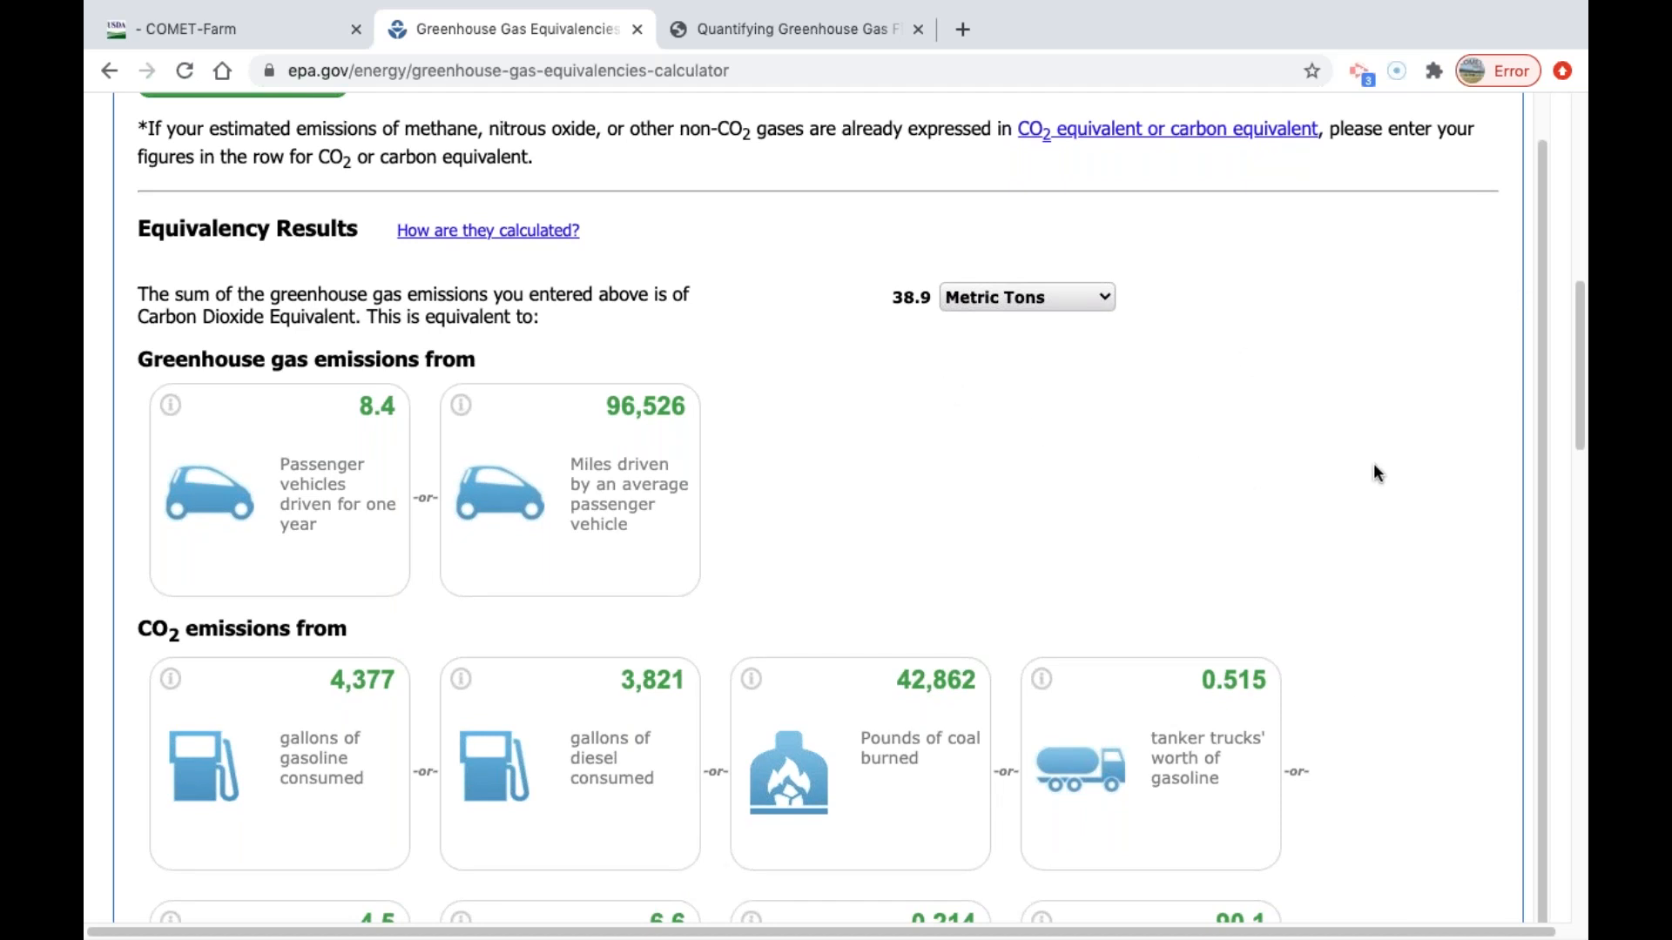
{"action": "left_click_drag", "start_coordinate": [1541, 264], "coordinate": [1539, 411]}
{"action": "scroll", "coordinate": [1446, 445], "scroll_direction": "down", "scroll_amount": 4}
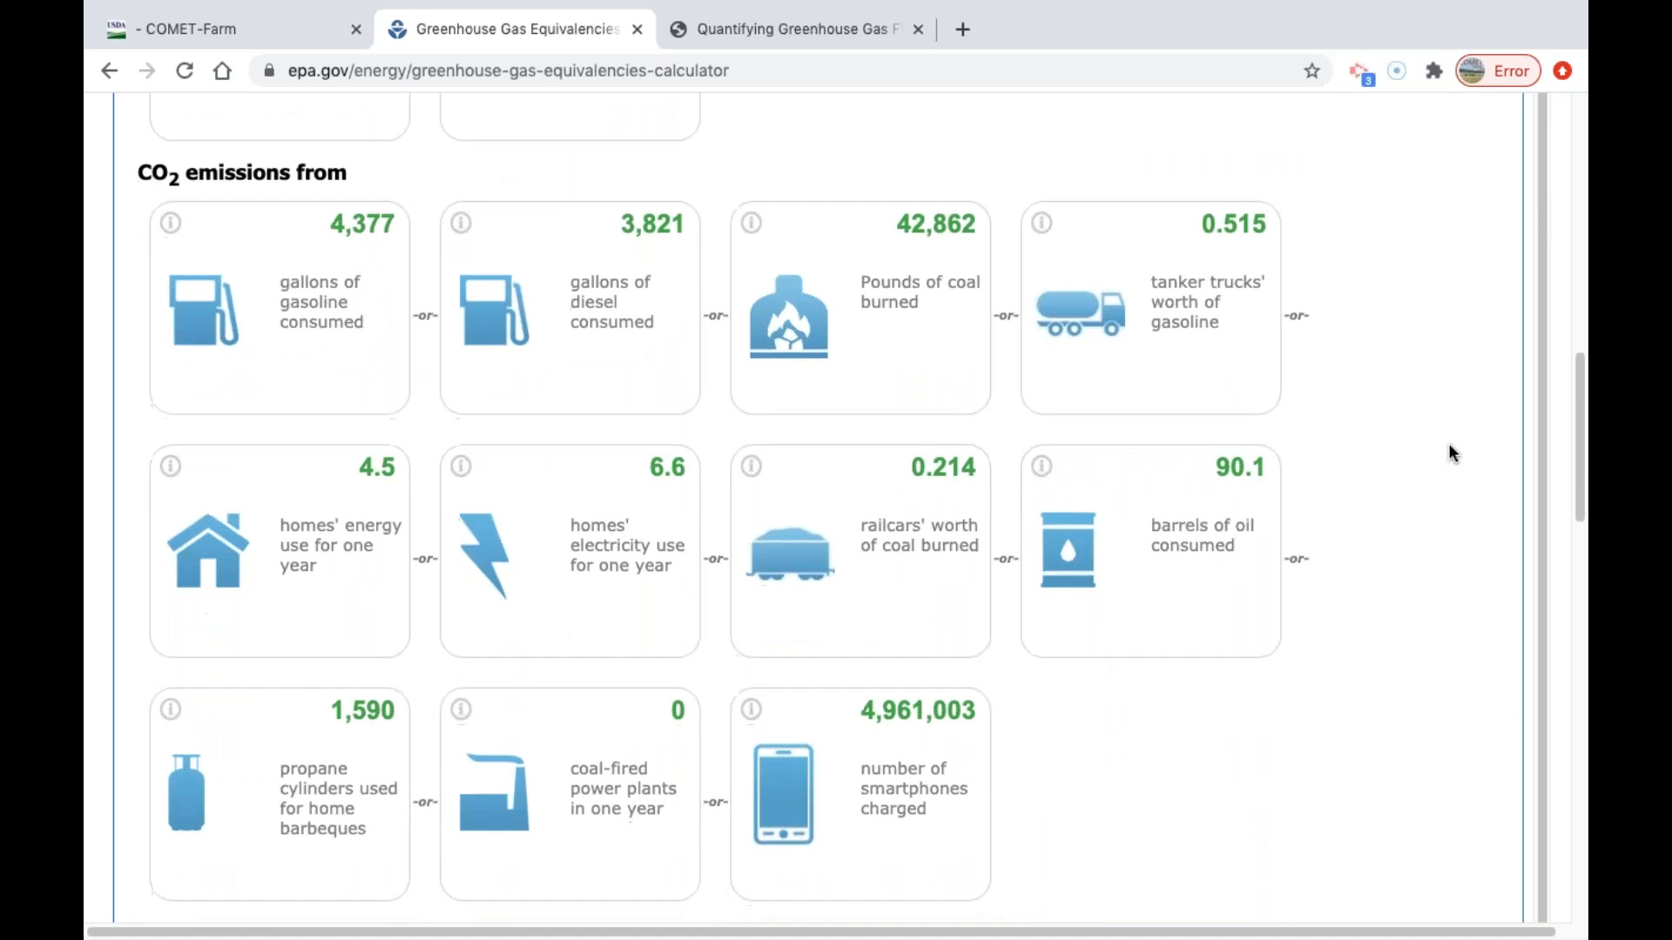
{"action": "scroll", "coordinate": [1448, 451], "scroll_direction": "down", "scroll_amount": 1}
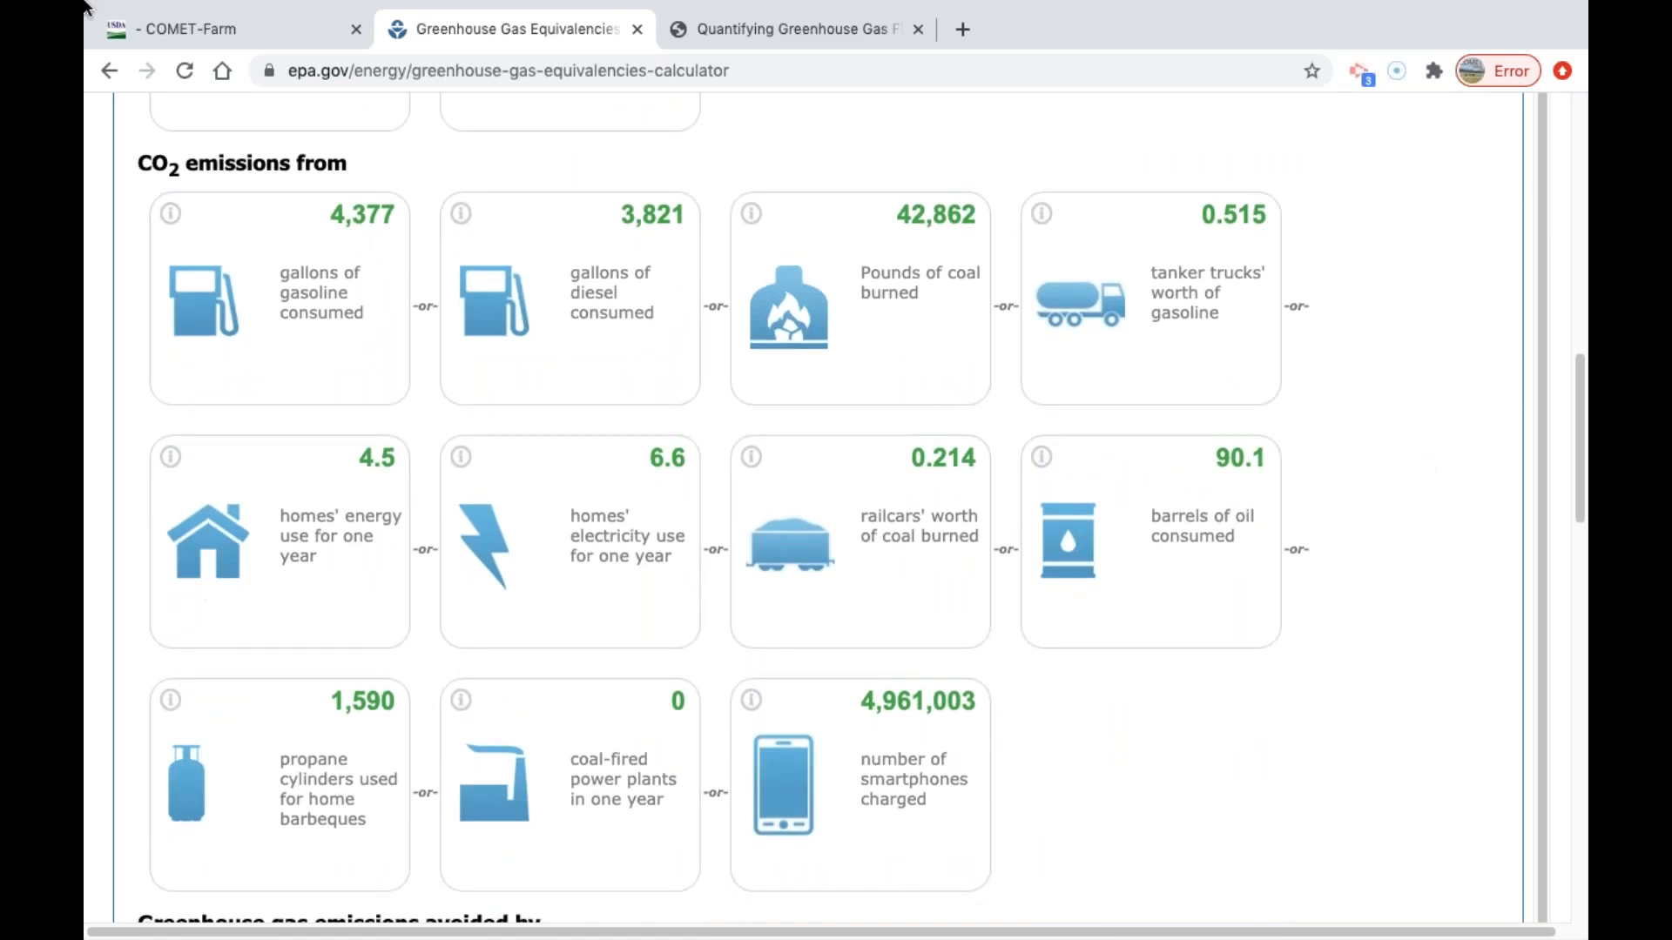
Switch back to the COMET-Farm report and show its page header and parcel F1 results.
{"action": "left_click", "coordinate": [225, 35]}
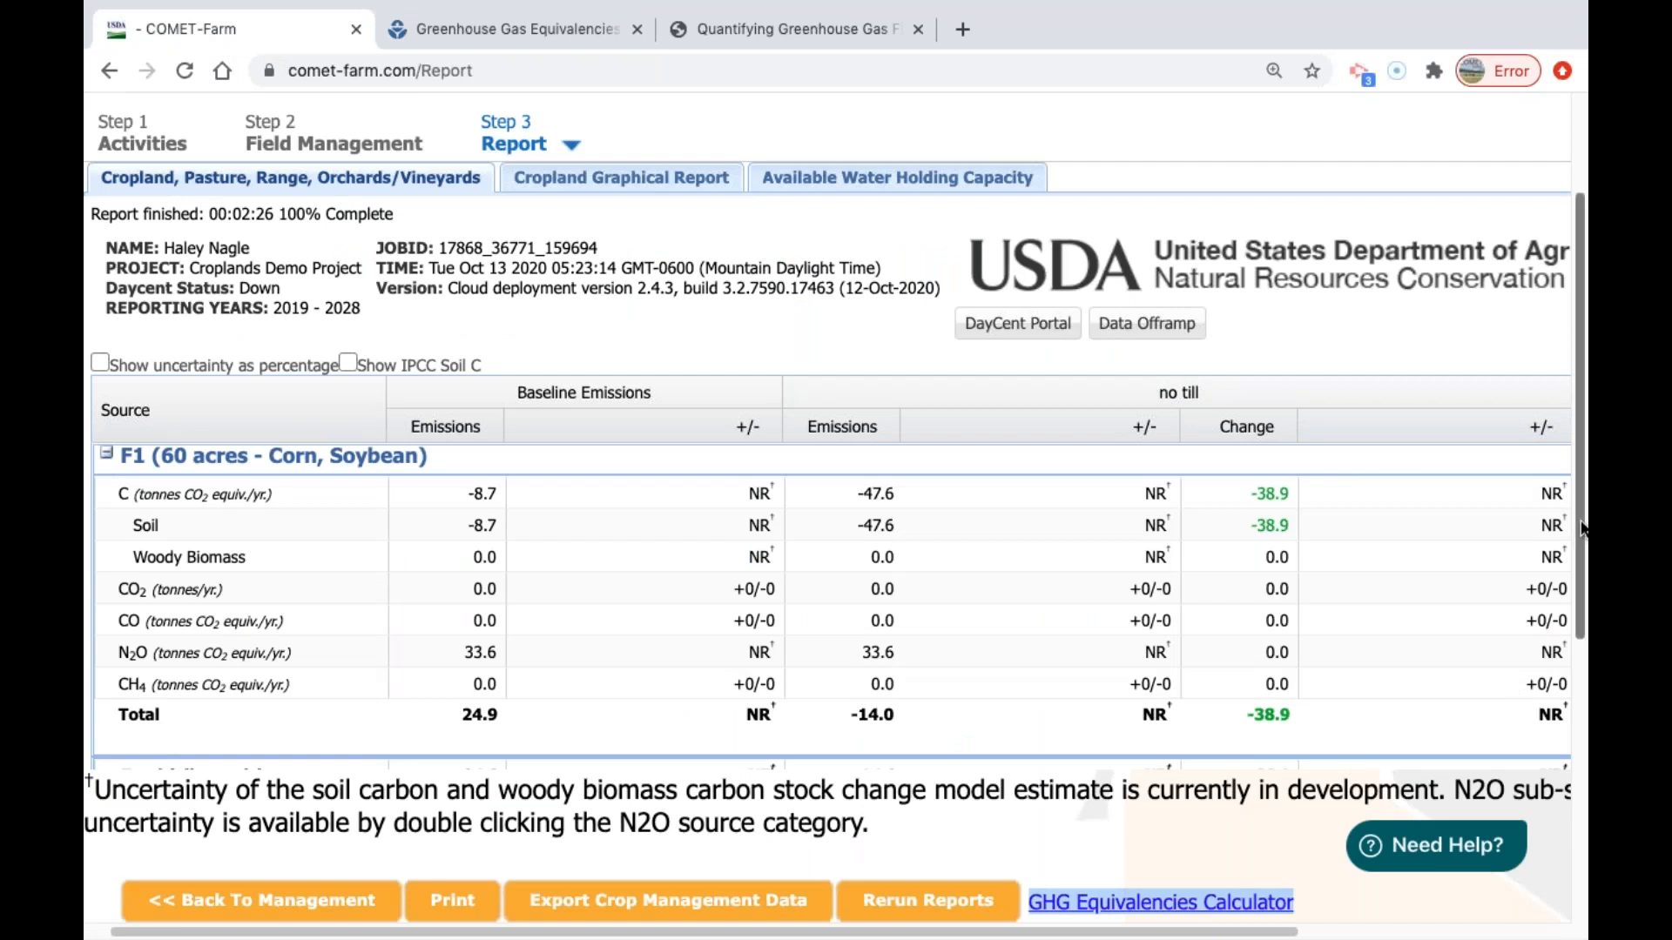
{"action": "scroll", "coordinate": [1580, 530], "scroll_direction": "up", "scroll_amount": 3}
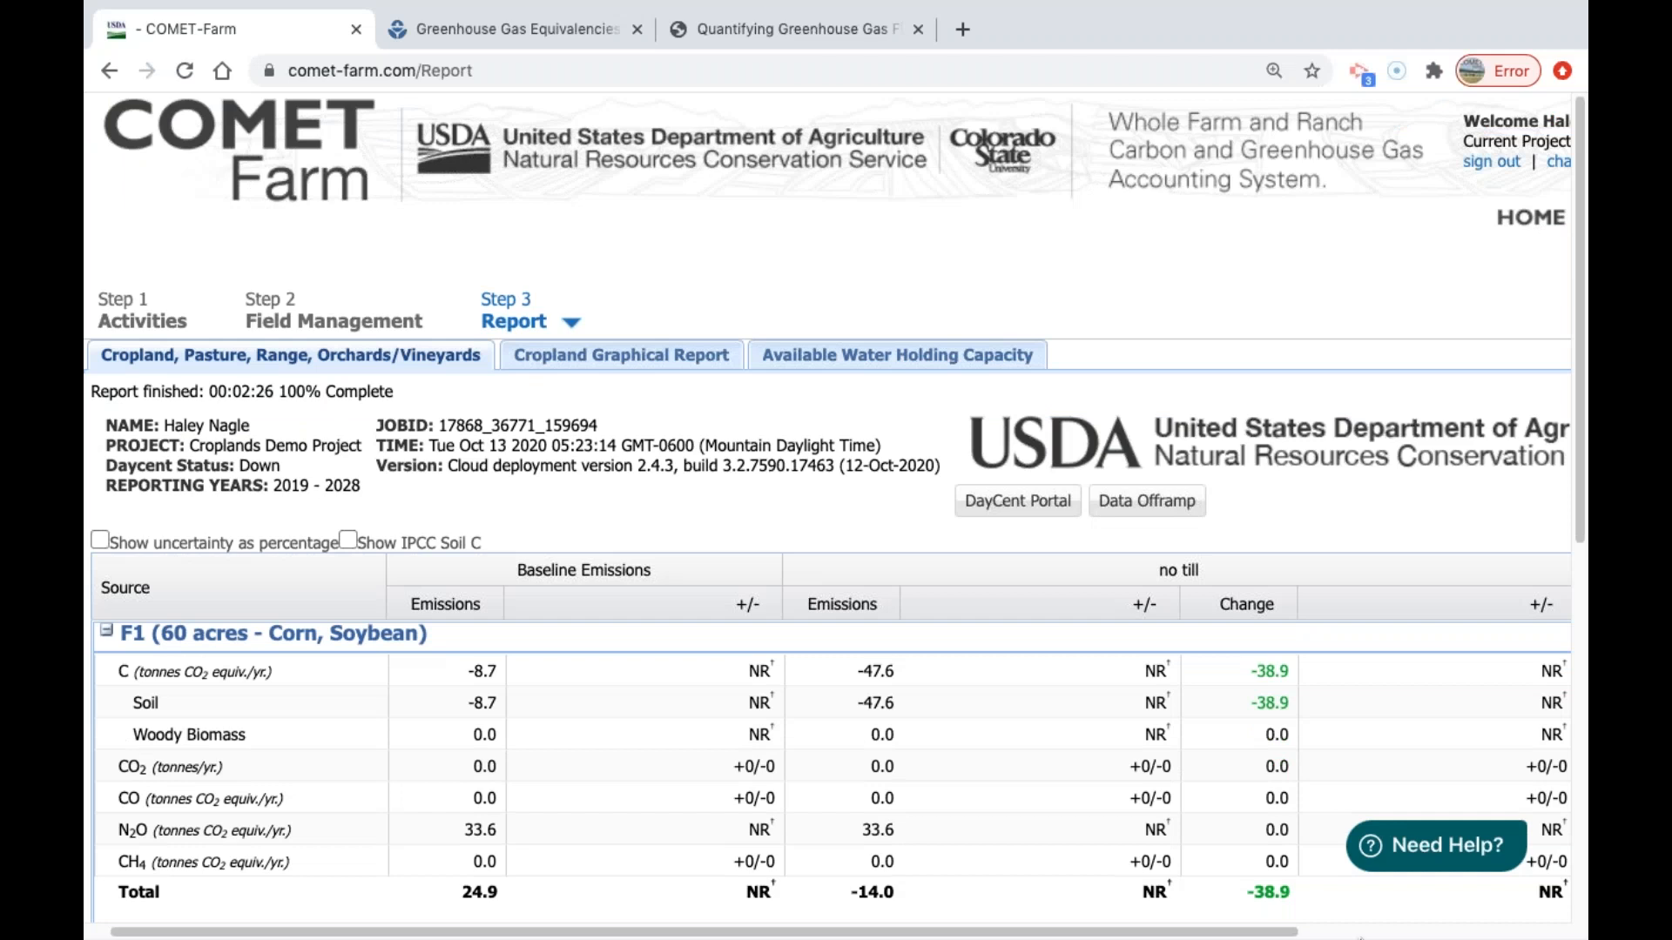
{"action": "mouse_move", "coordinate": [1360, 938]}
Load comet-planner.com in place of the equivalencies calculator and close the welcome message.
{"action": "left_click", "coordinate": [479, 33]}
{"action": "left_click", "coordinate": [490, 63]}
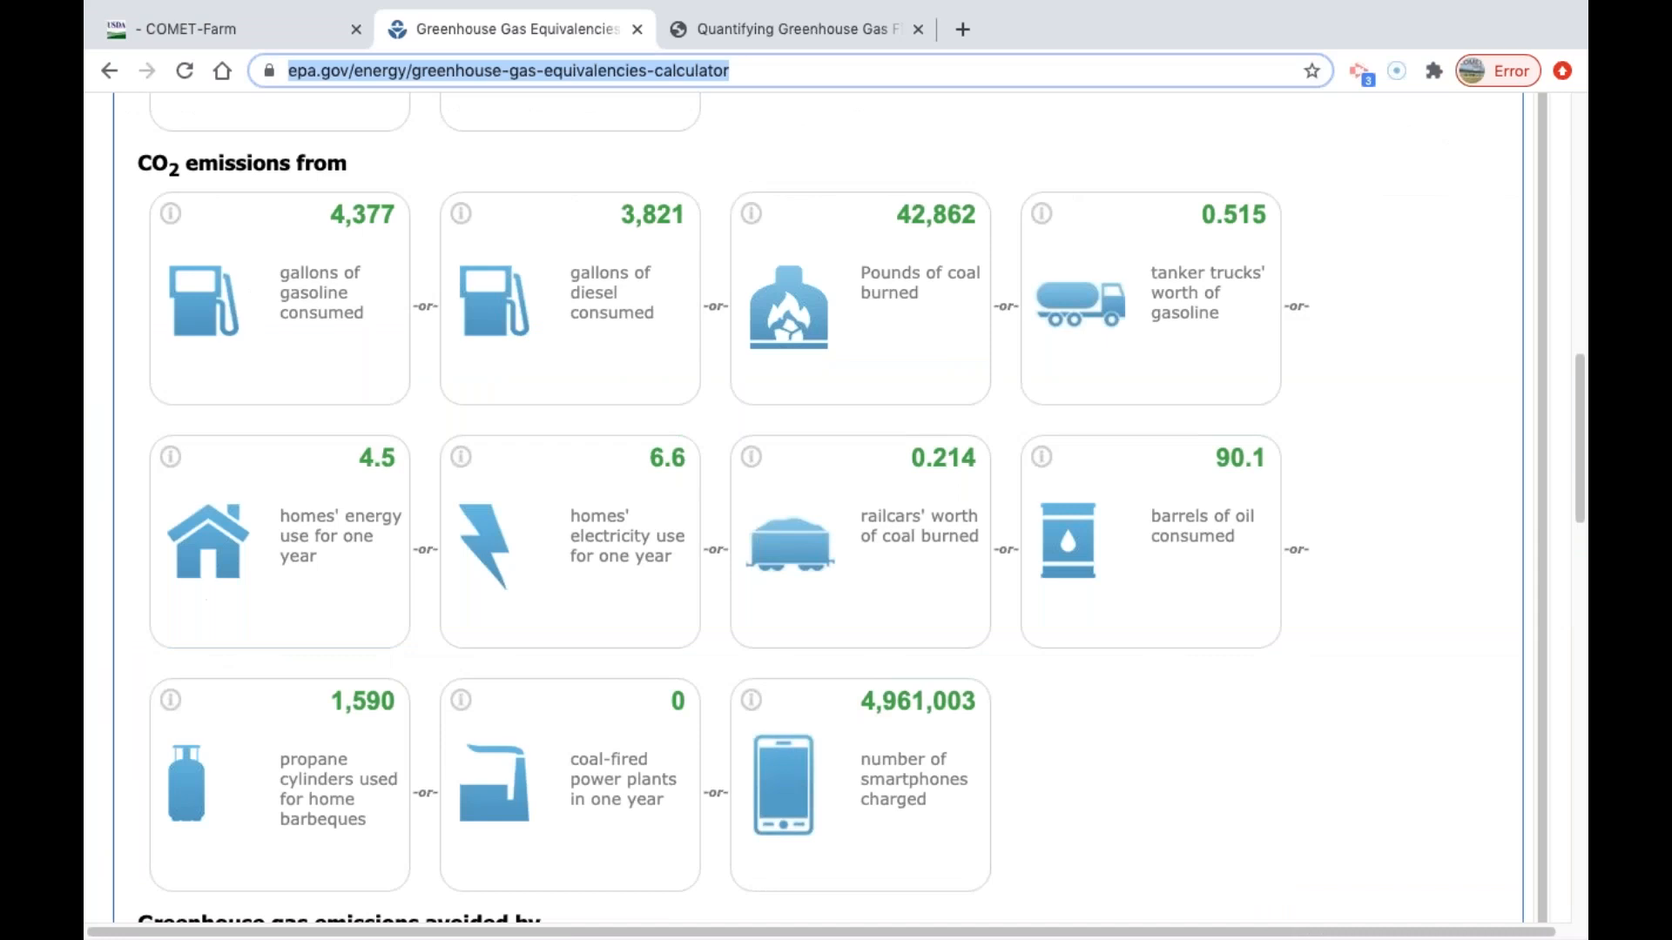
{"action": "type", "text": "comet-plan"}
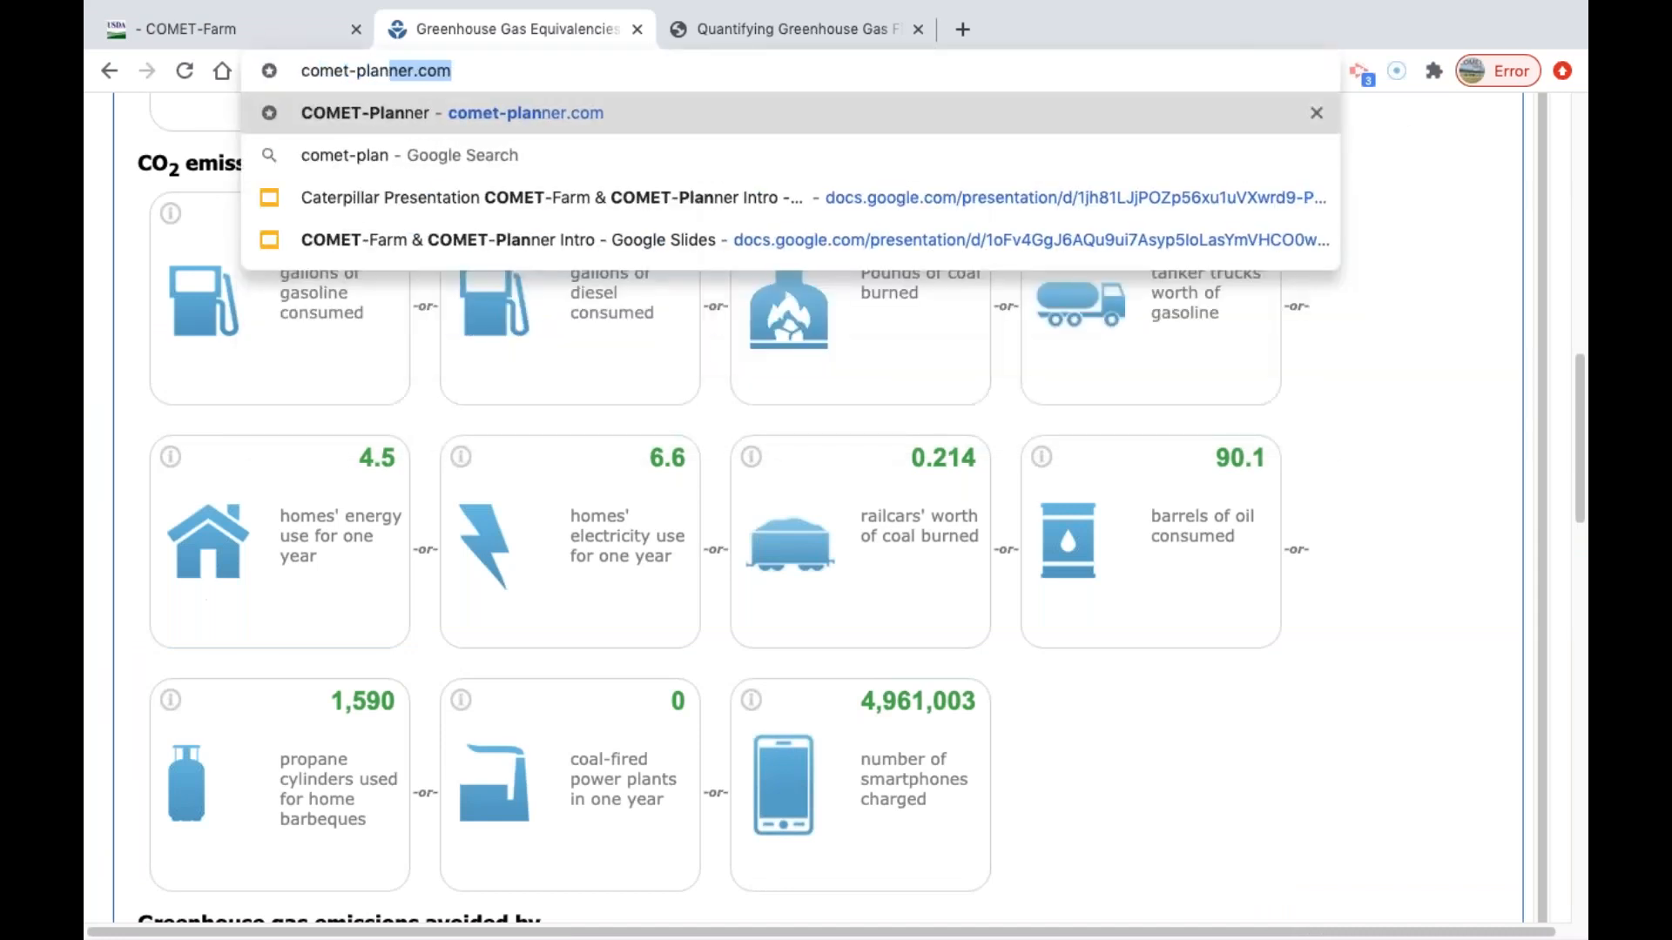
{"action": "key", "text": "Return"}
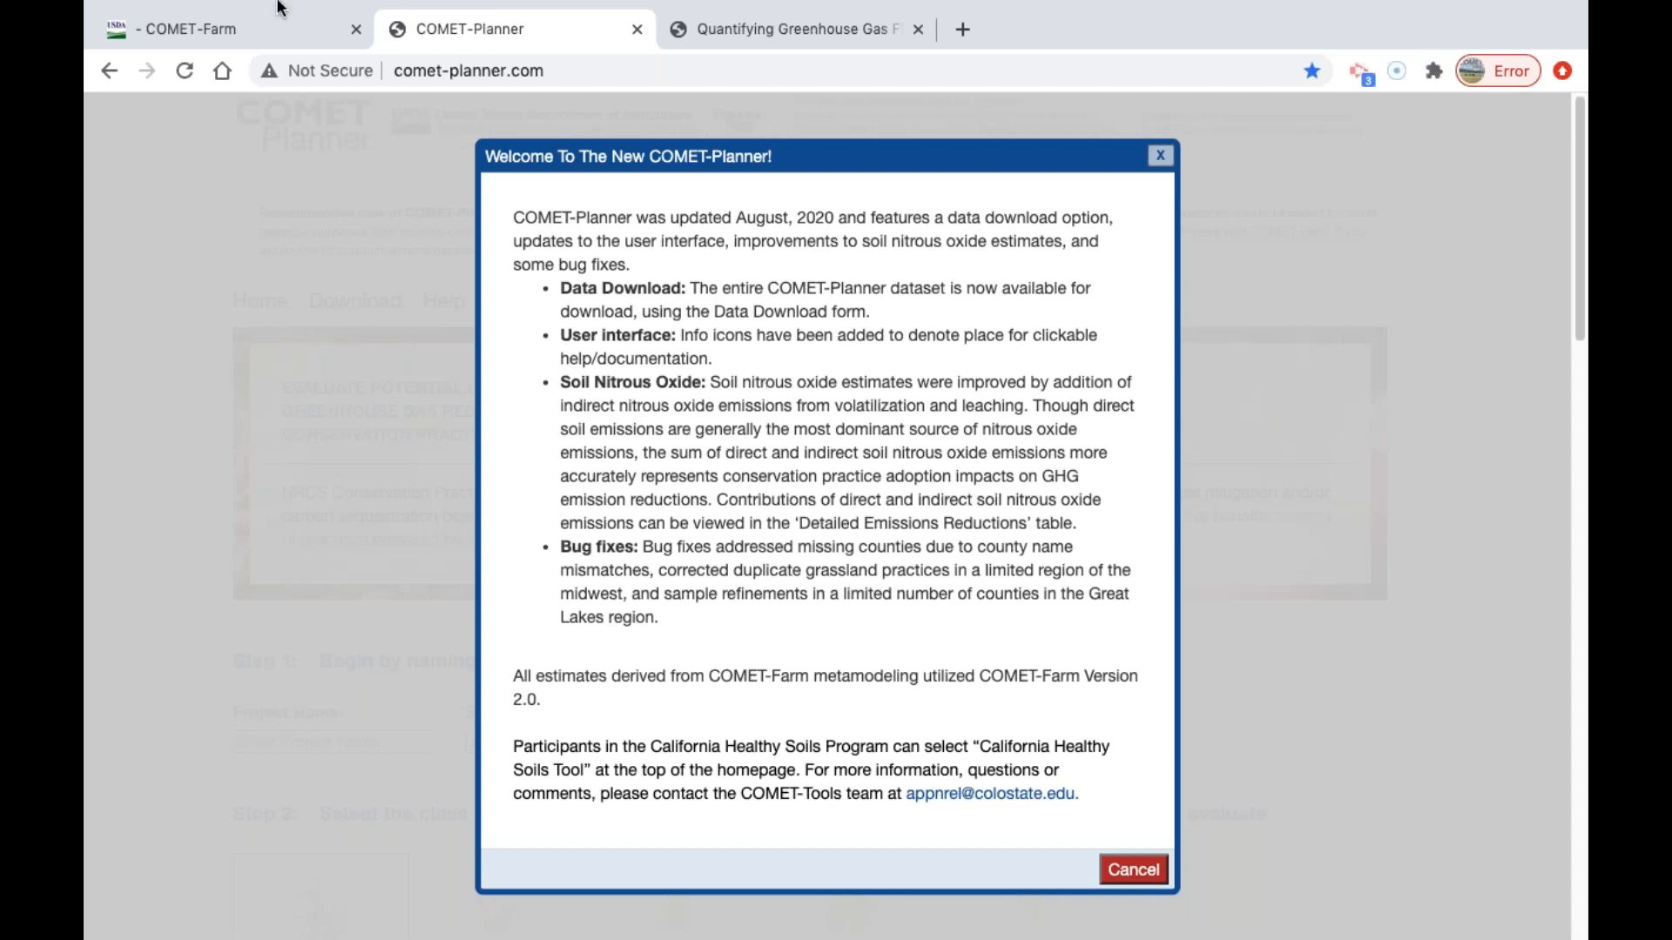
{"action": "left_click", "coordinate": [1159, 159]}
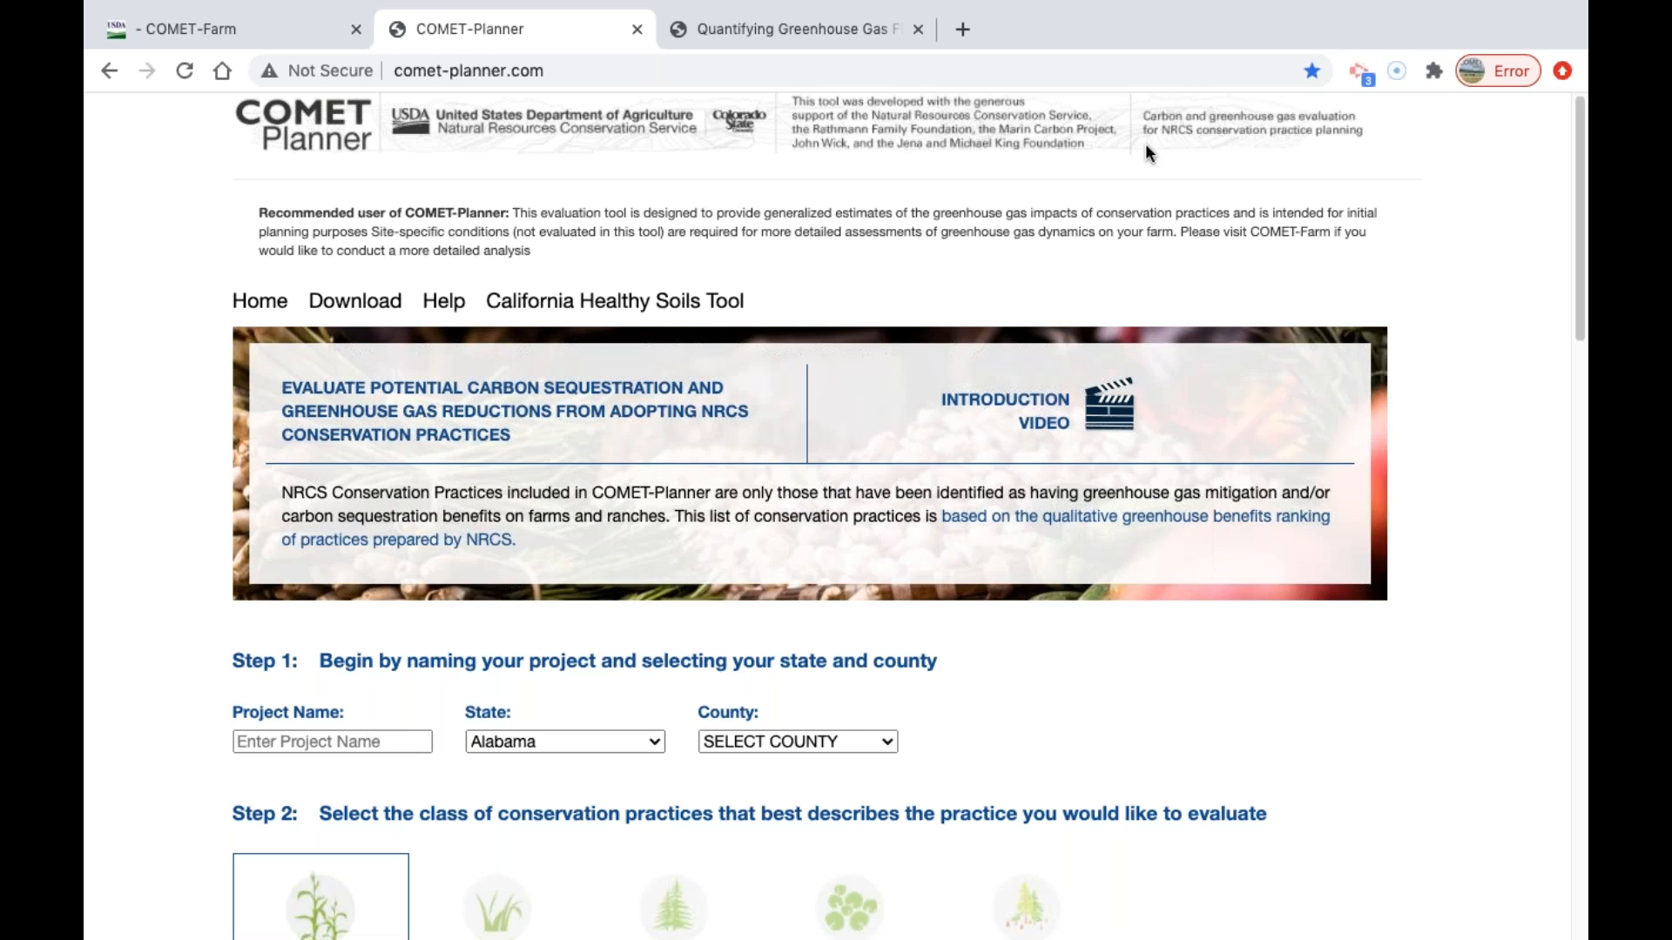
Name the project "Allee" and set its state to Iowa.
{"action": "scroll", "coordinate": [1148, 152], "scroll_direction": "down", "scroll_amount": 1}
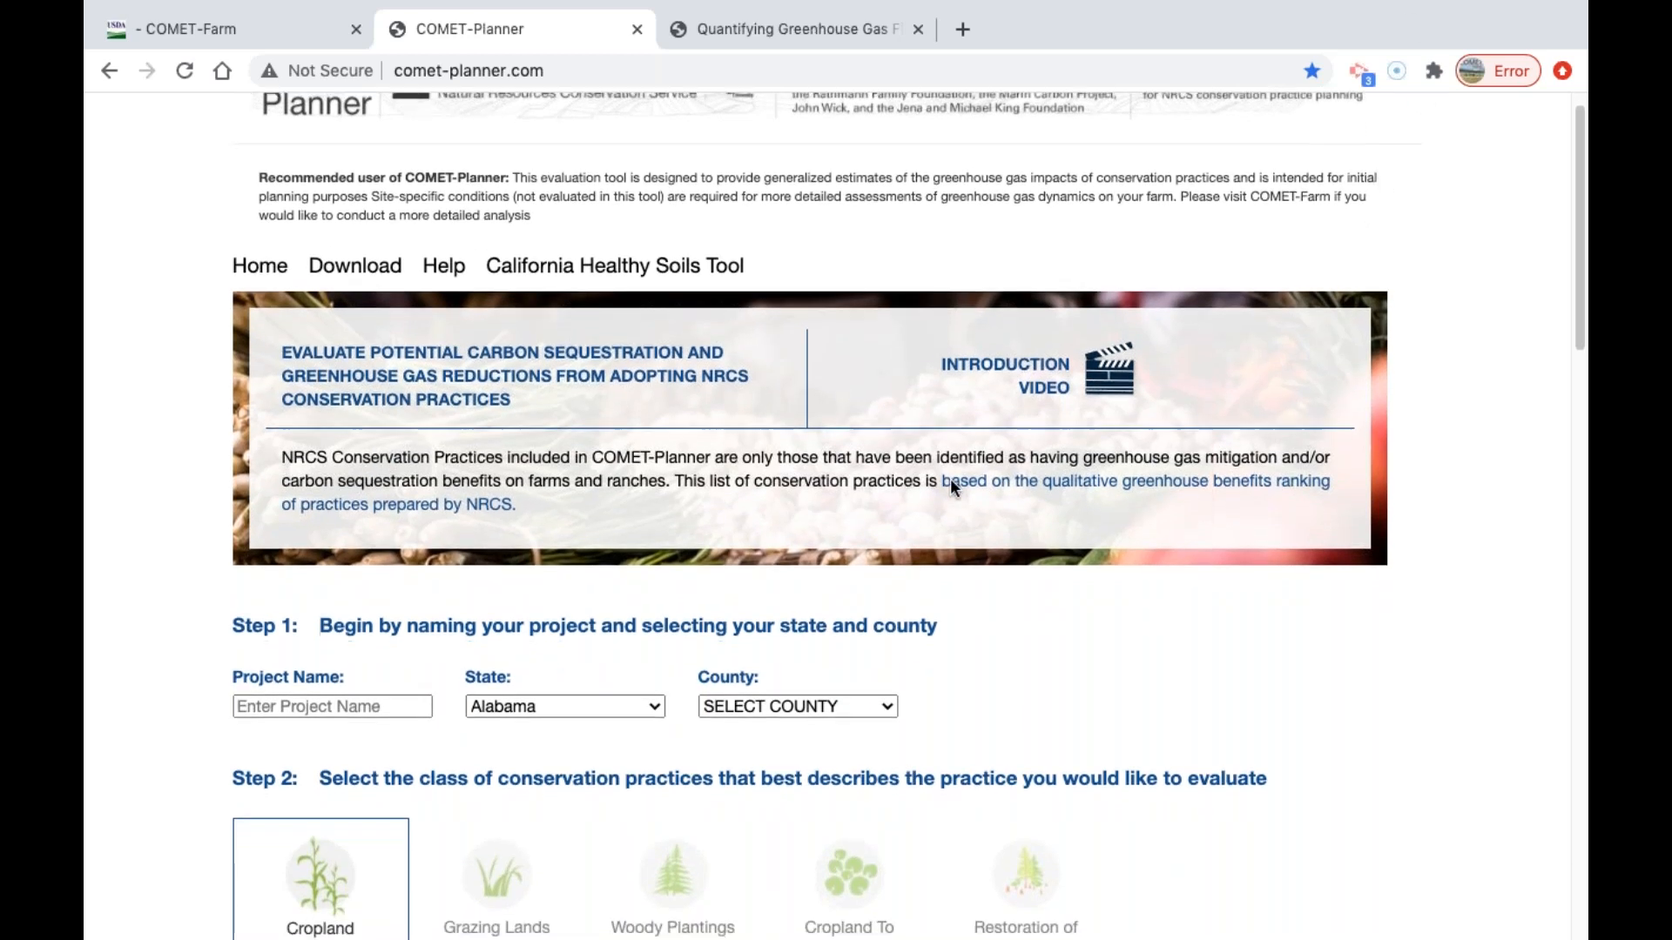
{"action": "scroll", "coordinate": [949, 484], "scroll_direction": "down", "scroll_amount": 5}
{"action": "left_click", "coordinate": [363, 505]}
{"action": "type", "text": "Allee"}
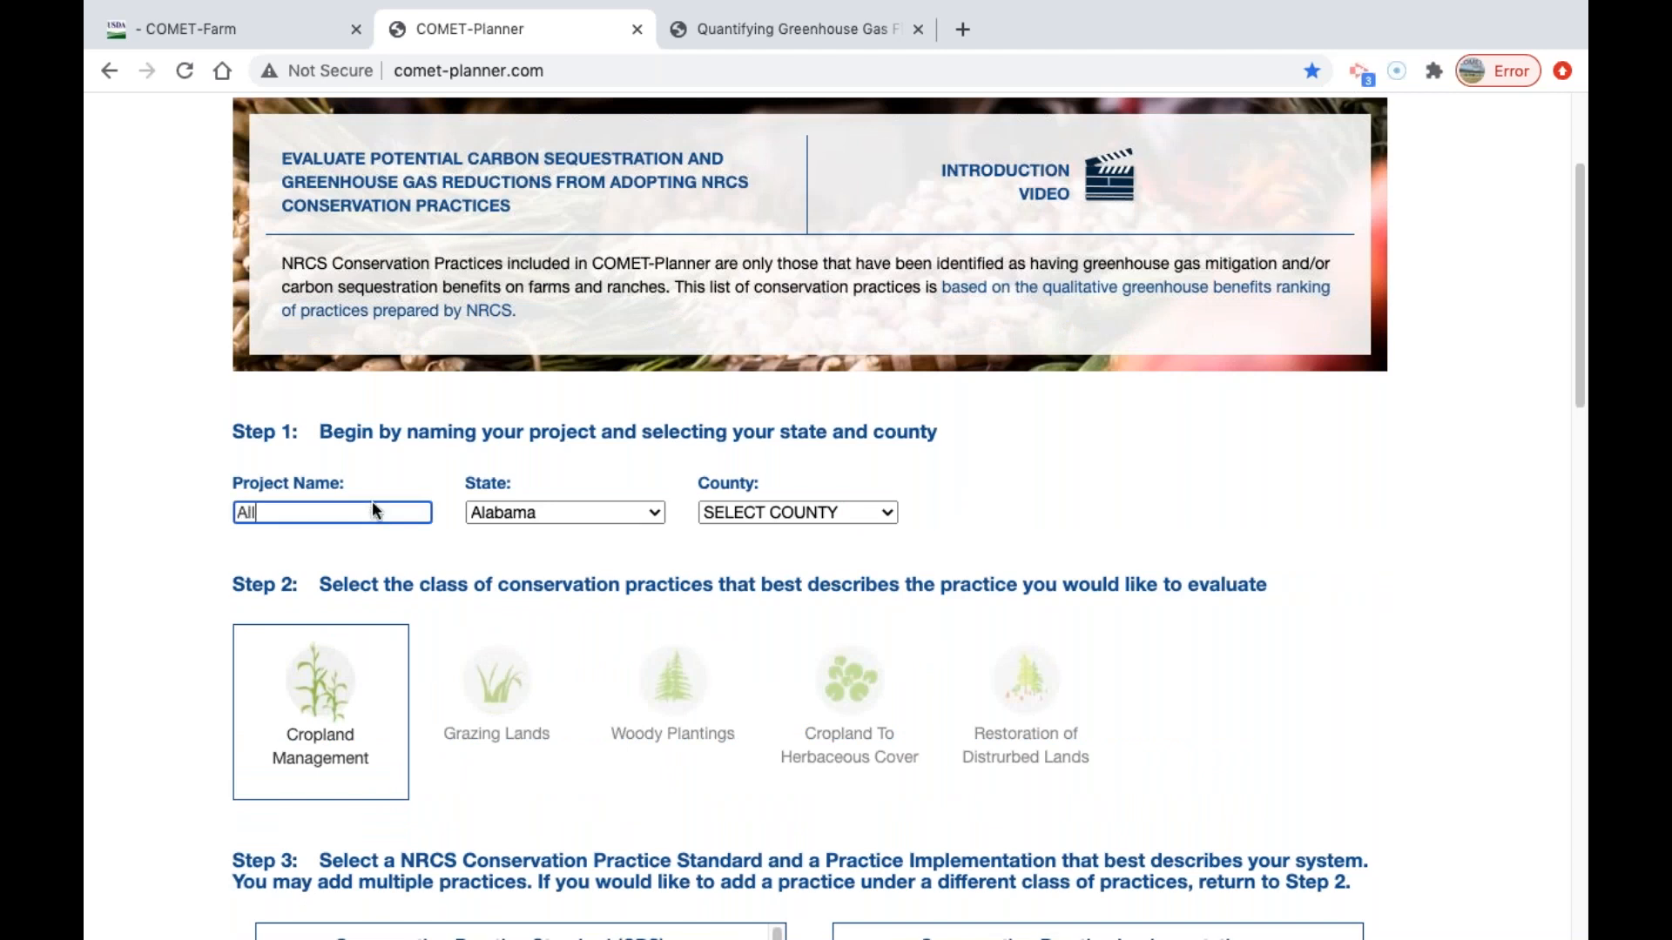
{"action": "key", "text": "Tab"}
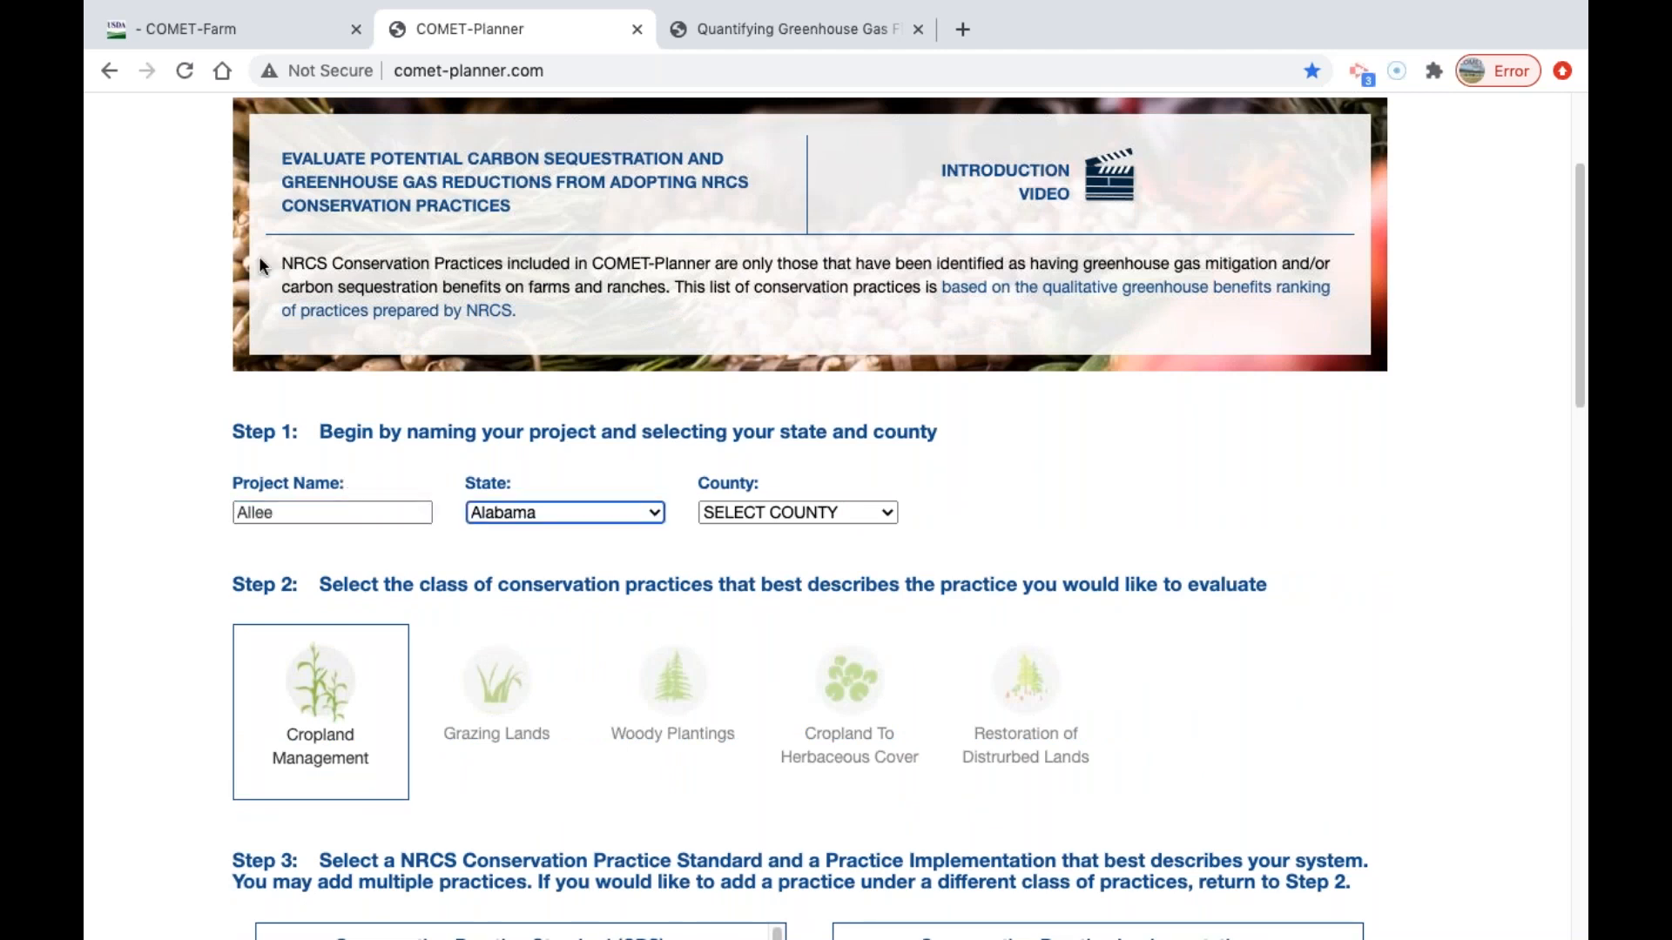
{"action": "left_click", "coordinate": [558, 515]}
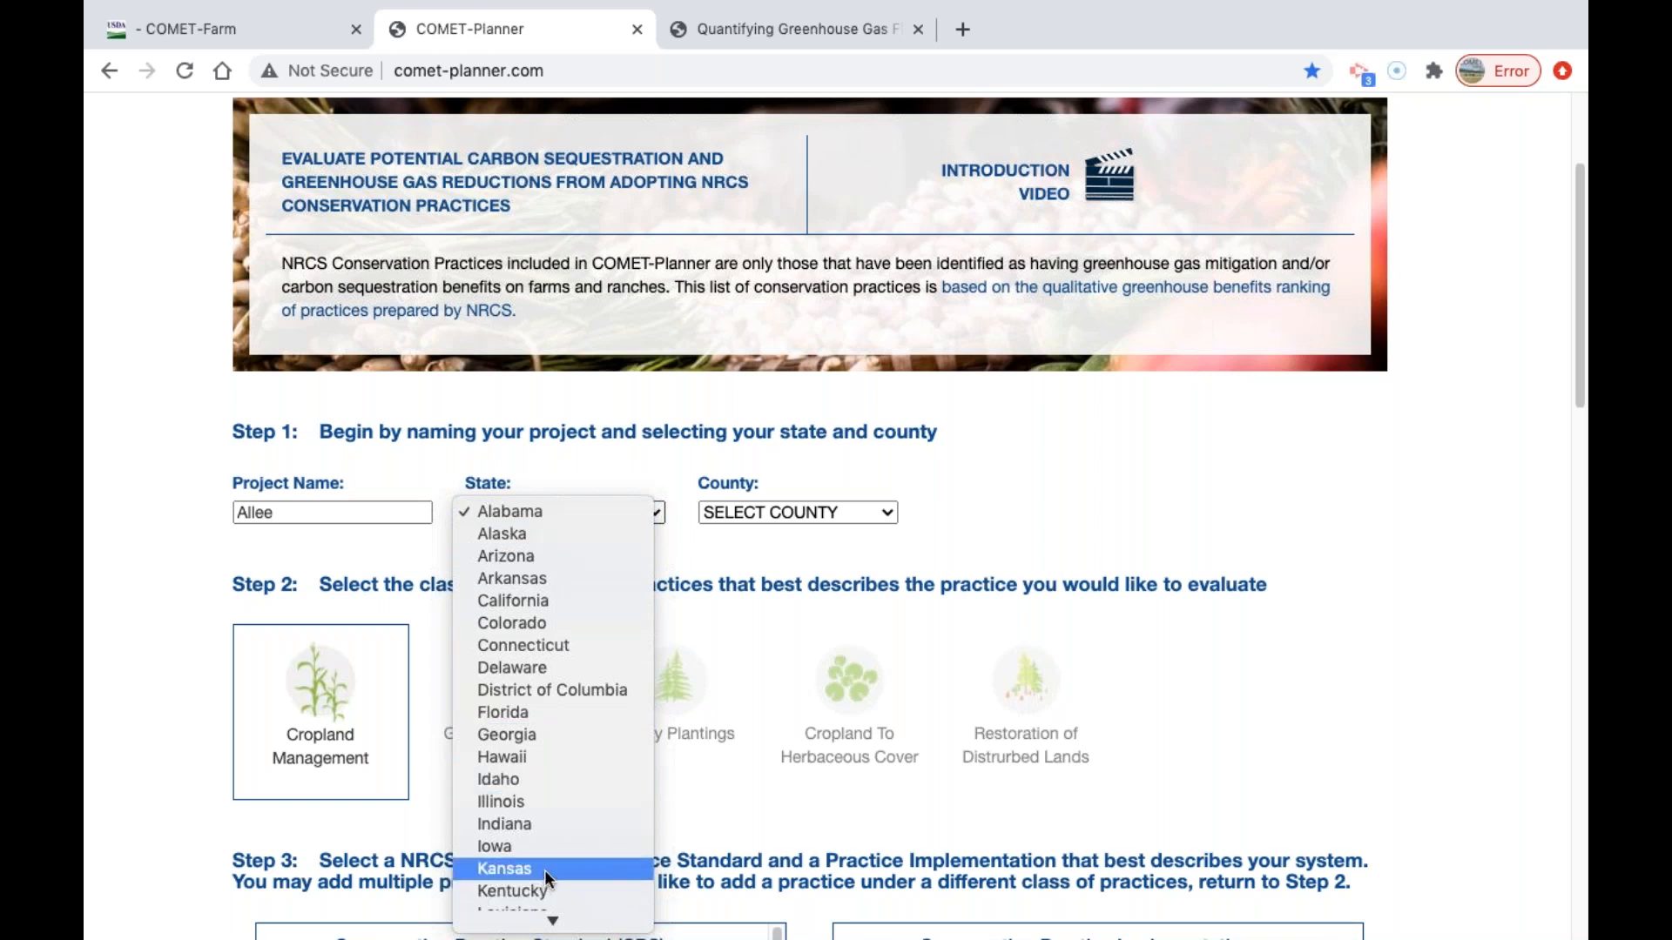
{"action": "scroll", "coordinate": [543, 871], "scroll_direction": "down", "scroll_amount": 2}
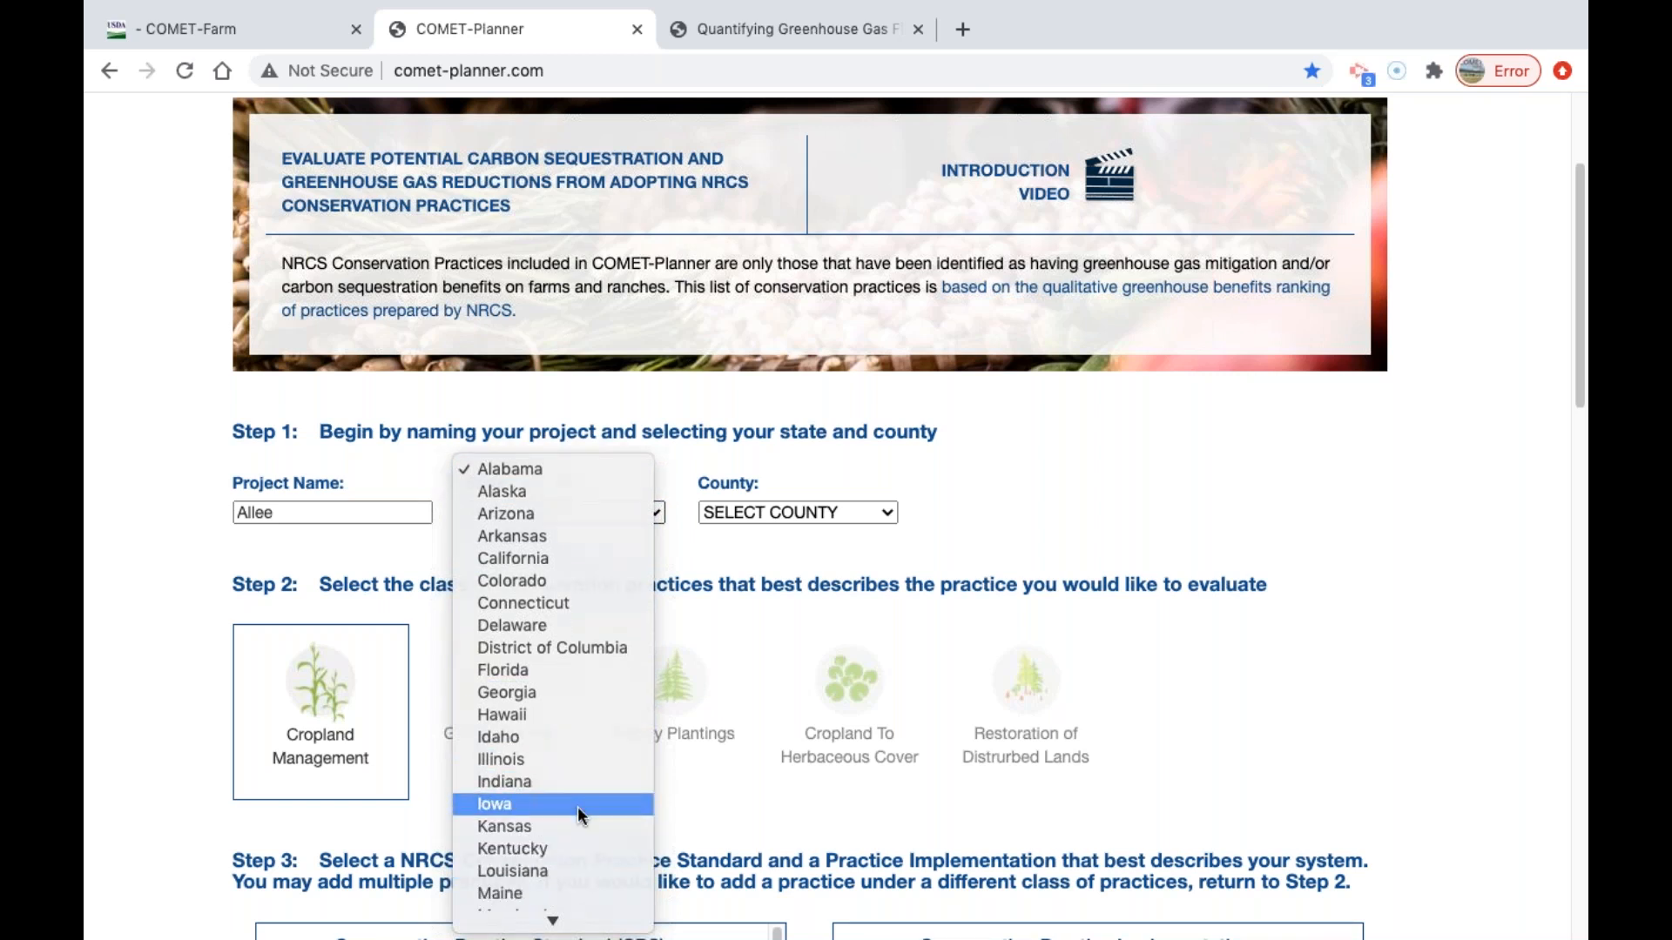
{"action": "left_click", "coordinate": [577, 807]}
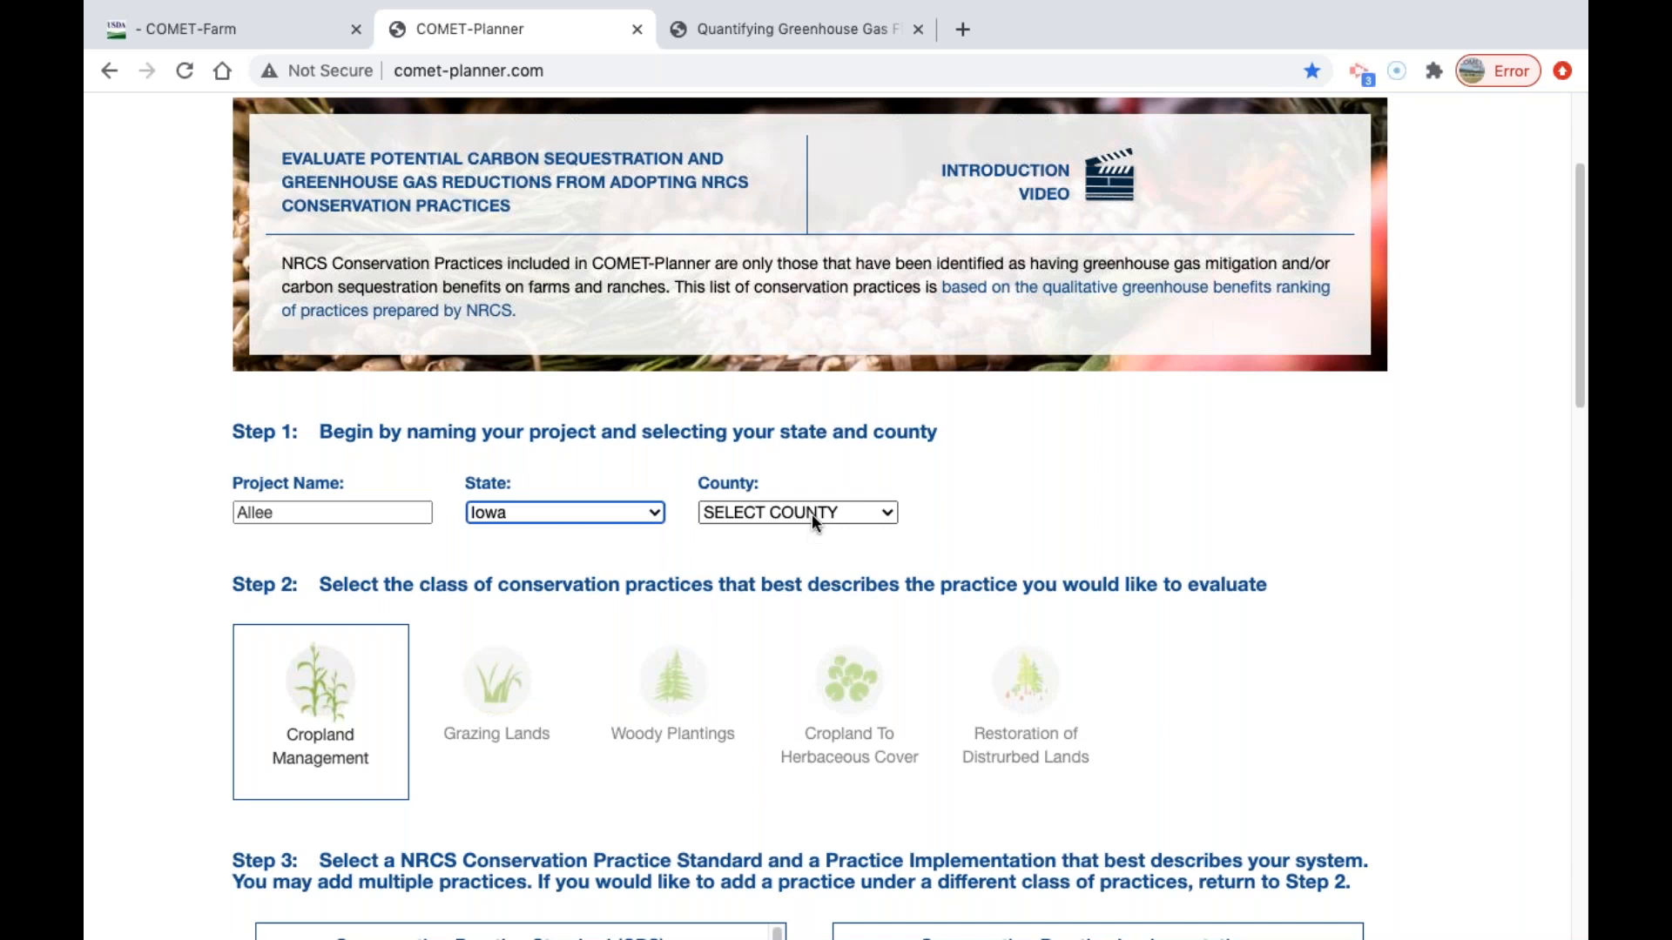
Set the project's county to Buena Vista.
{"action": "left_click", "coordinate": [813, 512]}
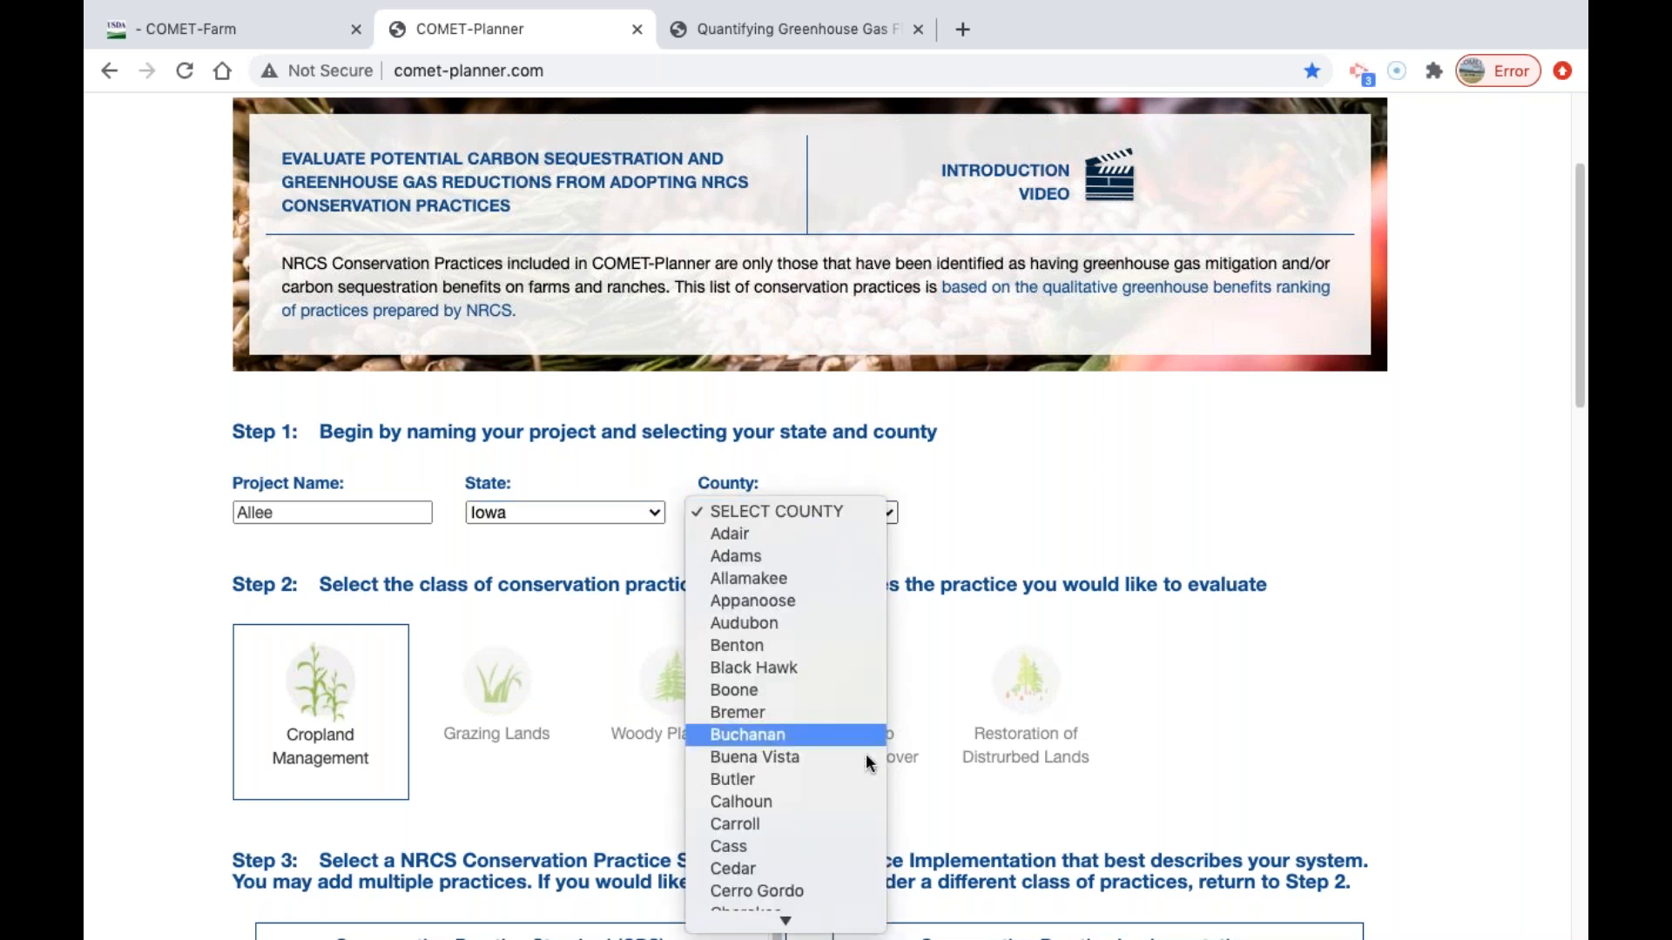
{"action": "left_click", "coordinate": [853, 777]}
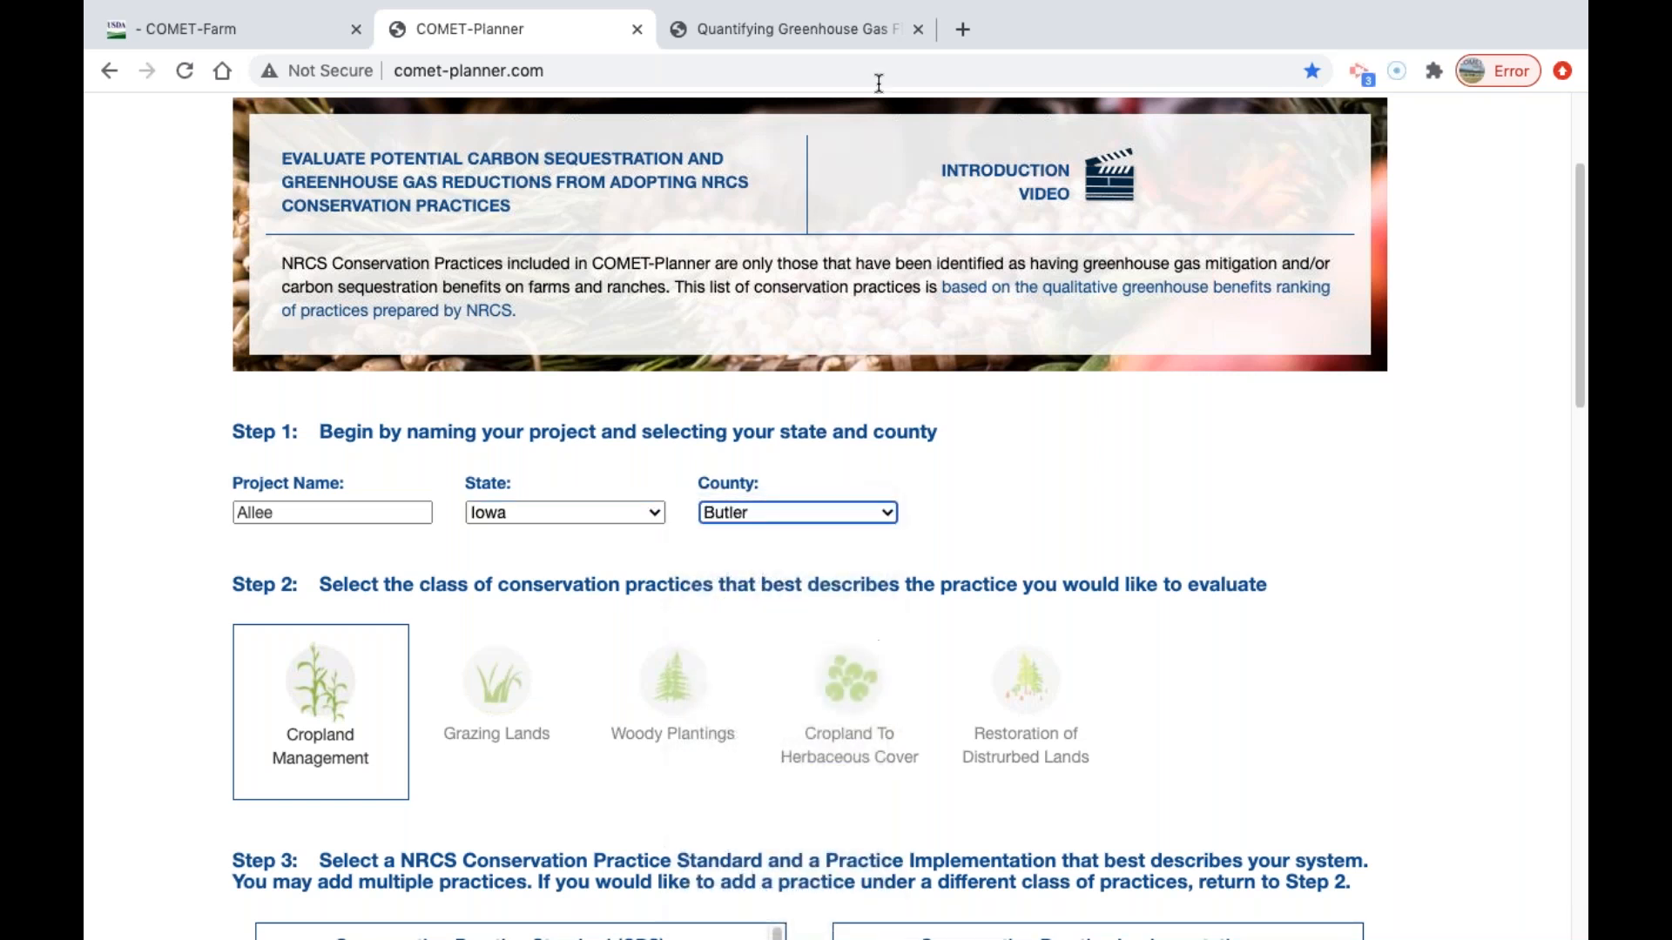
{"action": "left_click", "coordinate": [839, 514]}
{"action": "scroll", "coordinate": [775, 701], "scroll_direction": "down", "scroll_amount": 2}
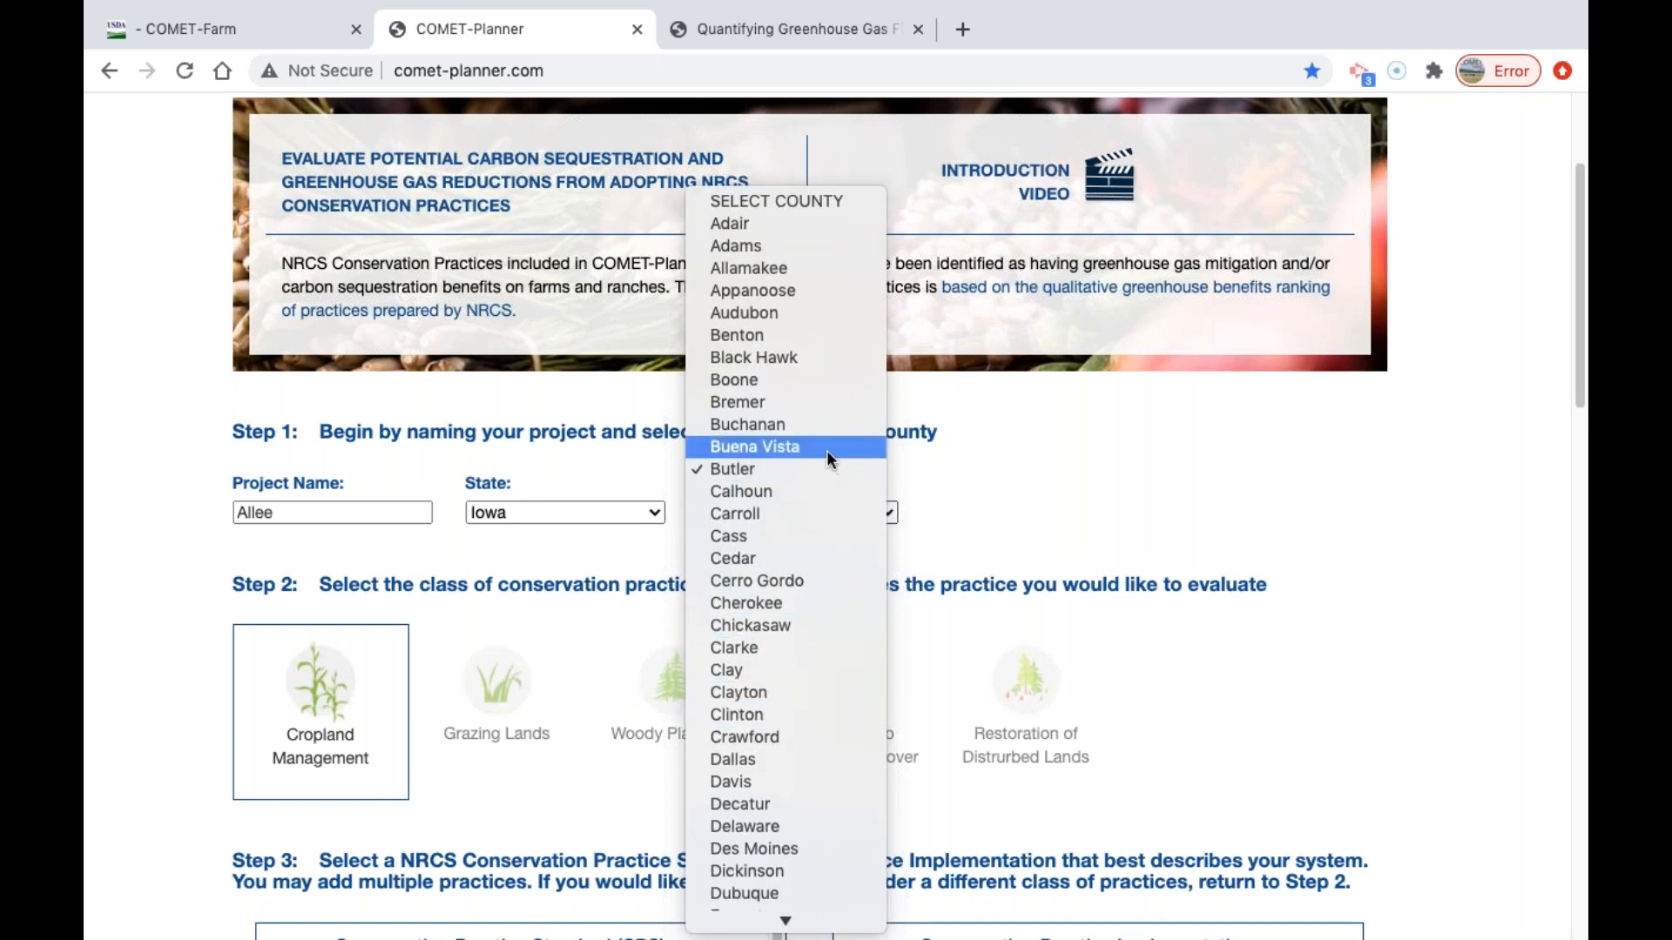
{"action": "left_click", "coordinate": [1216, 488]}
Look through the practice standards for Grazing Lands and Woody Plantings, and return to the Cropland Management class.
{"action": "scroll", "coordinate": [1090, 466], "scroll_direction": "down", "scroll_amount": 2}
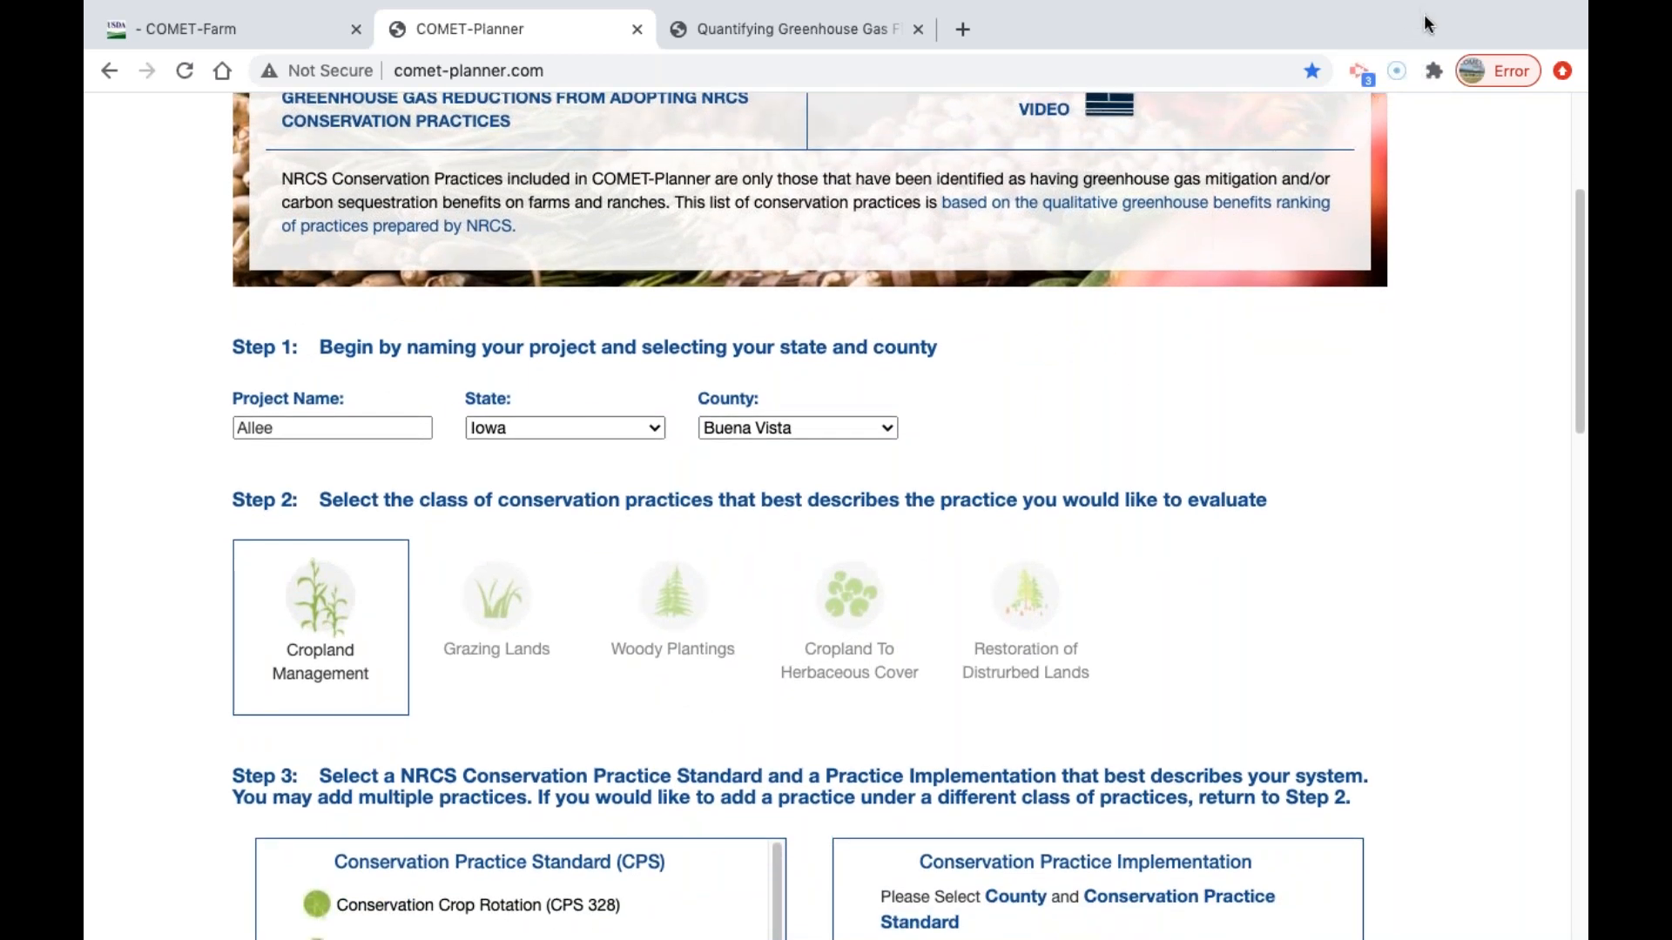
{"action": "scroll", "coordinate": [859, 471], "scroll_direction": "down", "scroll_amount": 2}
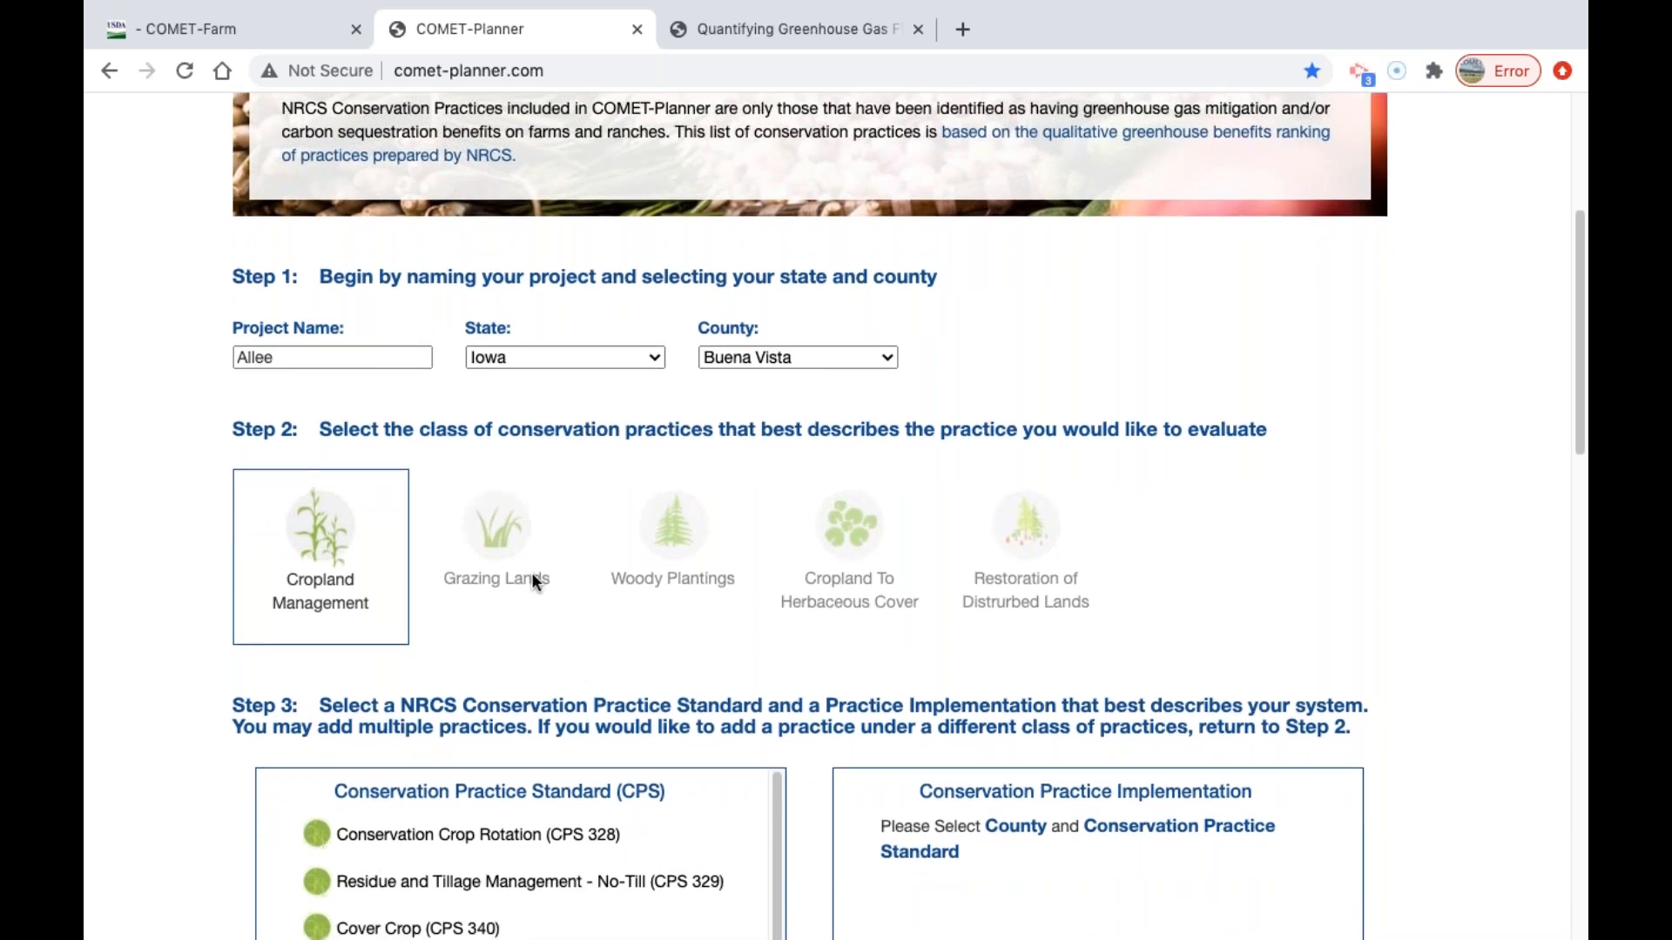
{"action": "scroll", "coordinate": [492, 484], "scroll_direction": "down", "scroll_amount": 2}
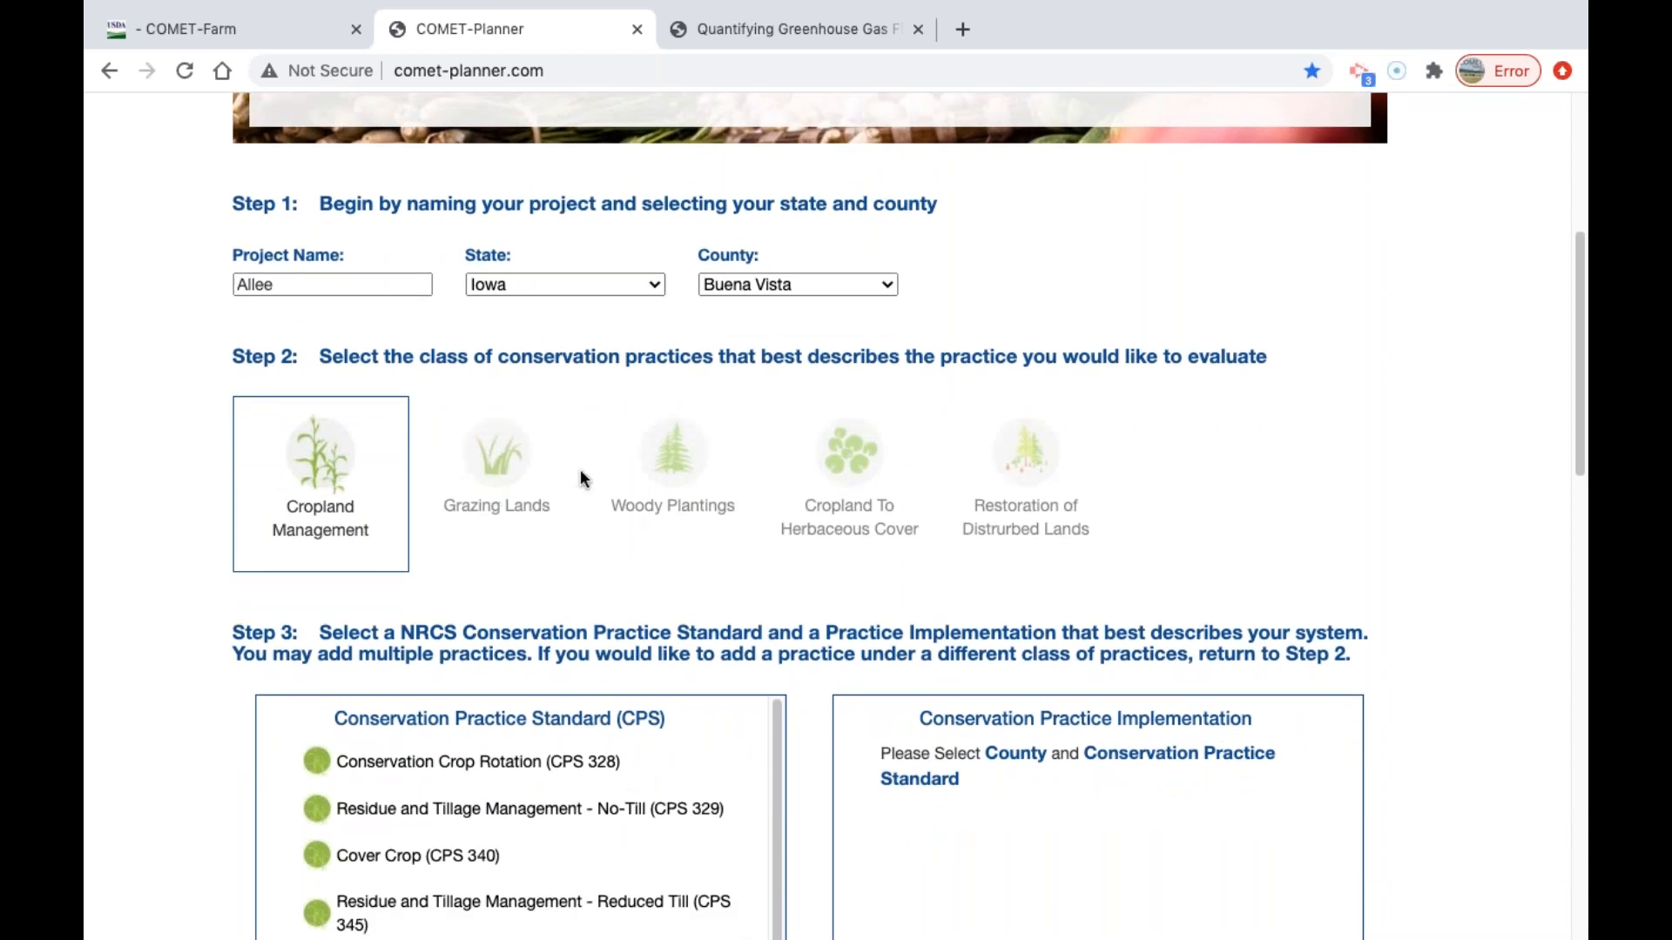
{"action": "left_click", "coordinate": [525, 482]}
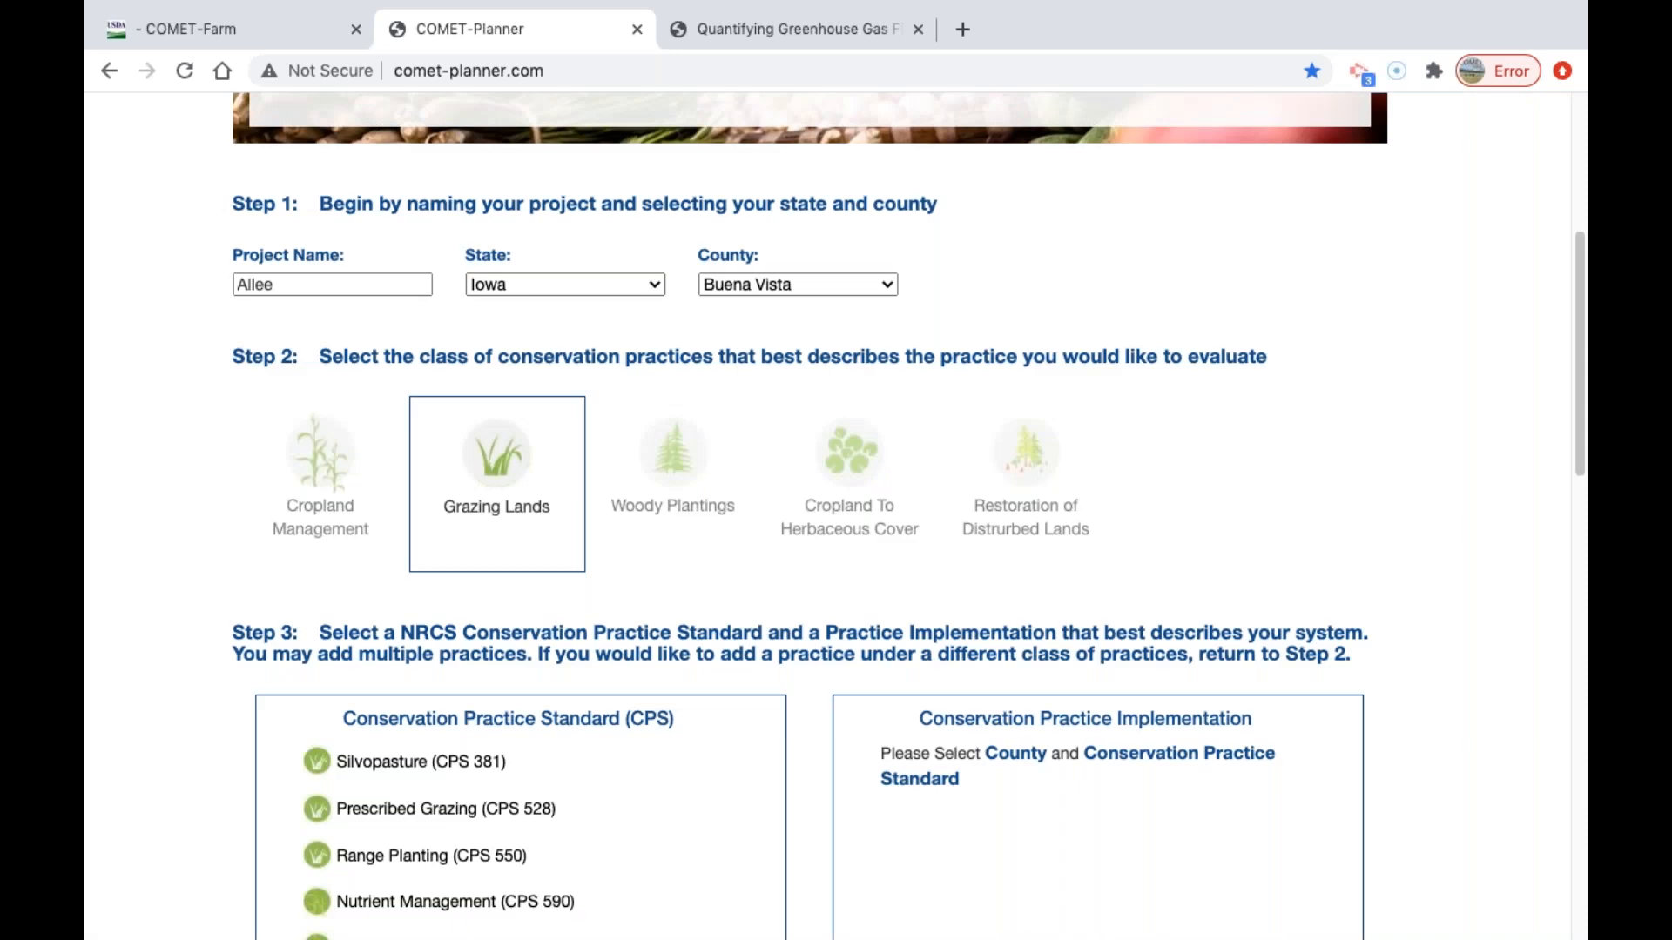
{"action": "scroll", "coordinate": [753, 500], "scroll_direction": "down", "scroll_amount": 6}
{"action": "scroll", "coordinate": [735, 440], "scroll_direction": "up", "scroll_amount": 1}
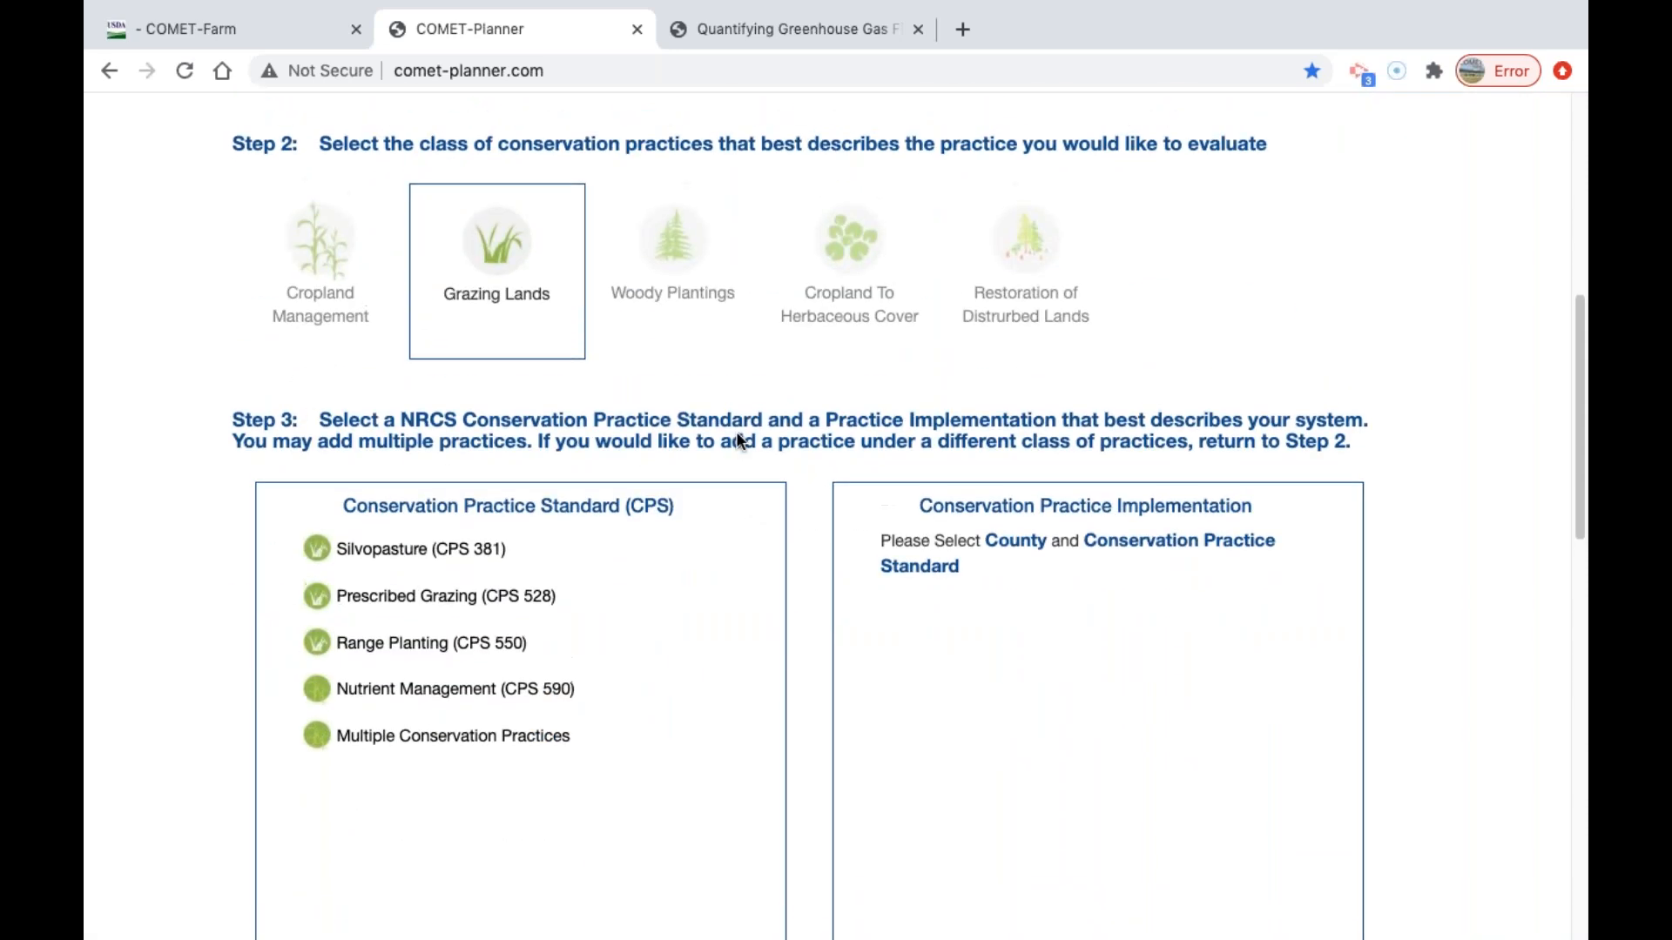
{"action": "left_click", "coordinate": [688, 256]}
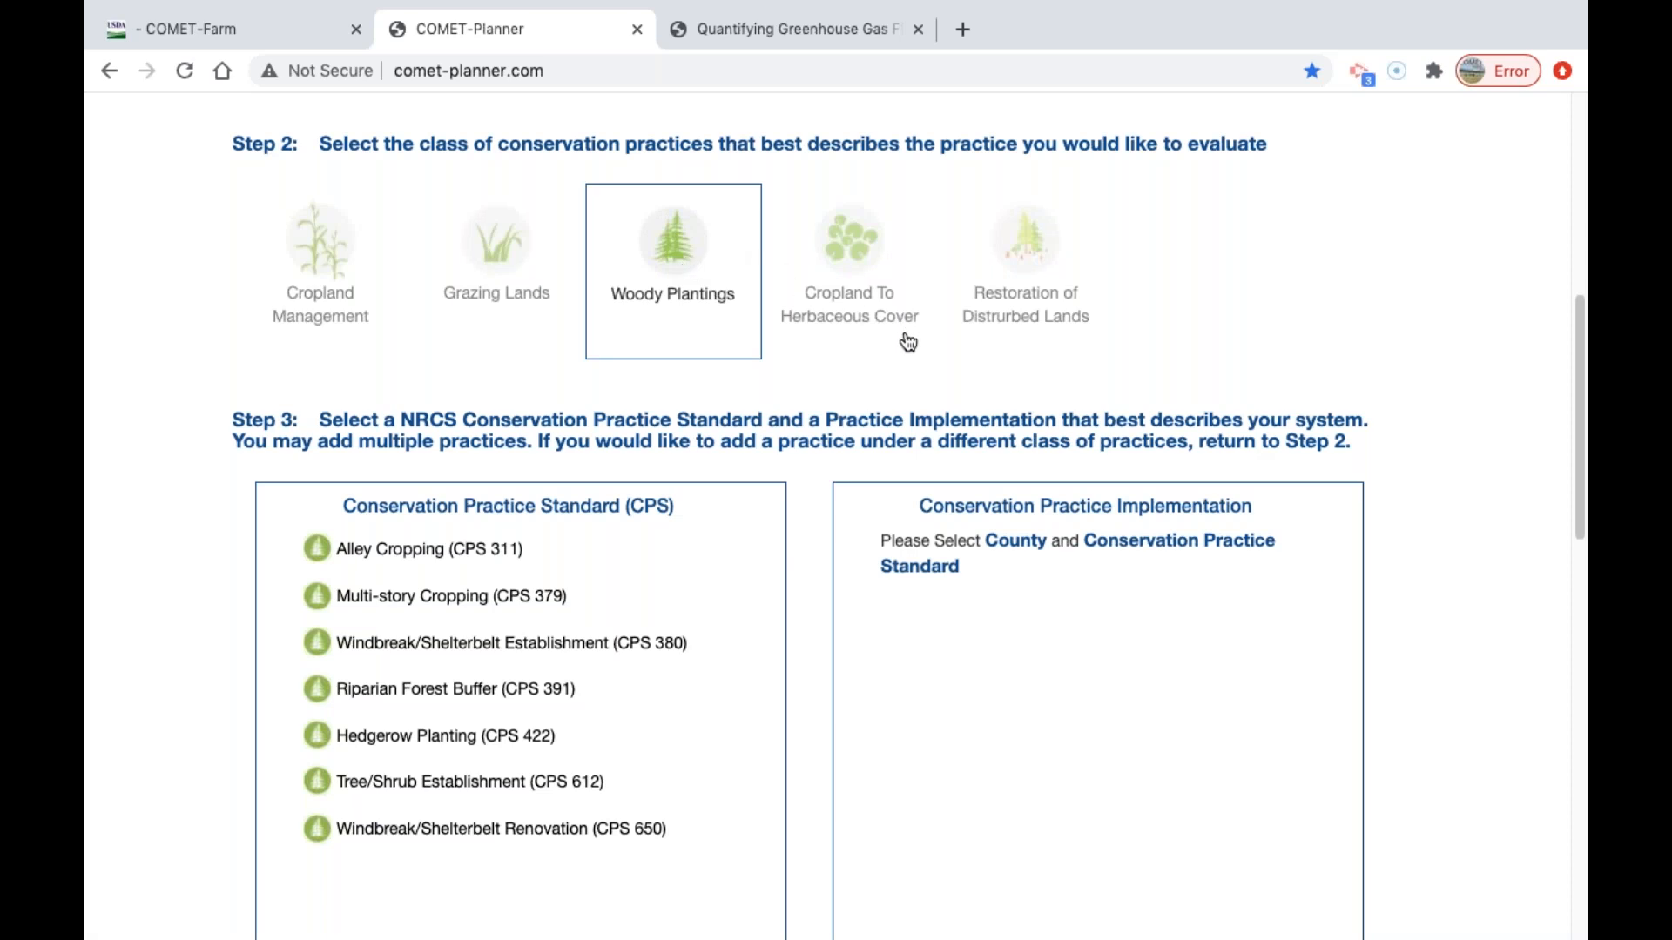
{"action": "left_click", "coordinate": [339, 269]}
Add the CPS 329 No-Till implementation "Intensive Till to No Till or Strip Till on Non-Irrigated Cropland".
{"action": "scroll", "coordinate": [810, 466], "scroll_direction": "down", "scroll_amount": 1}
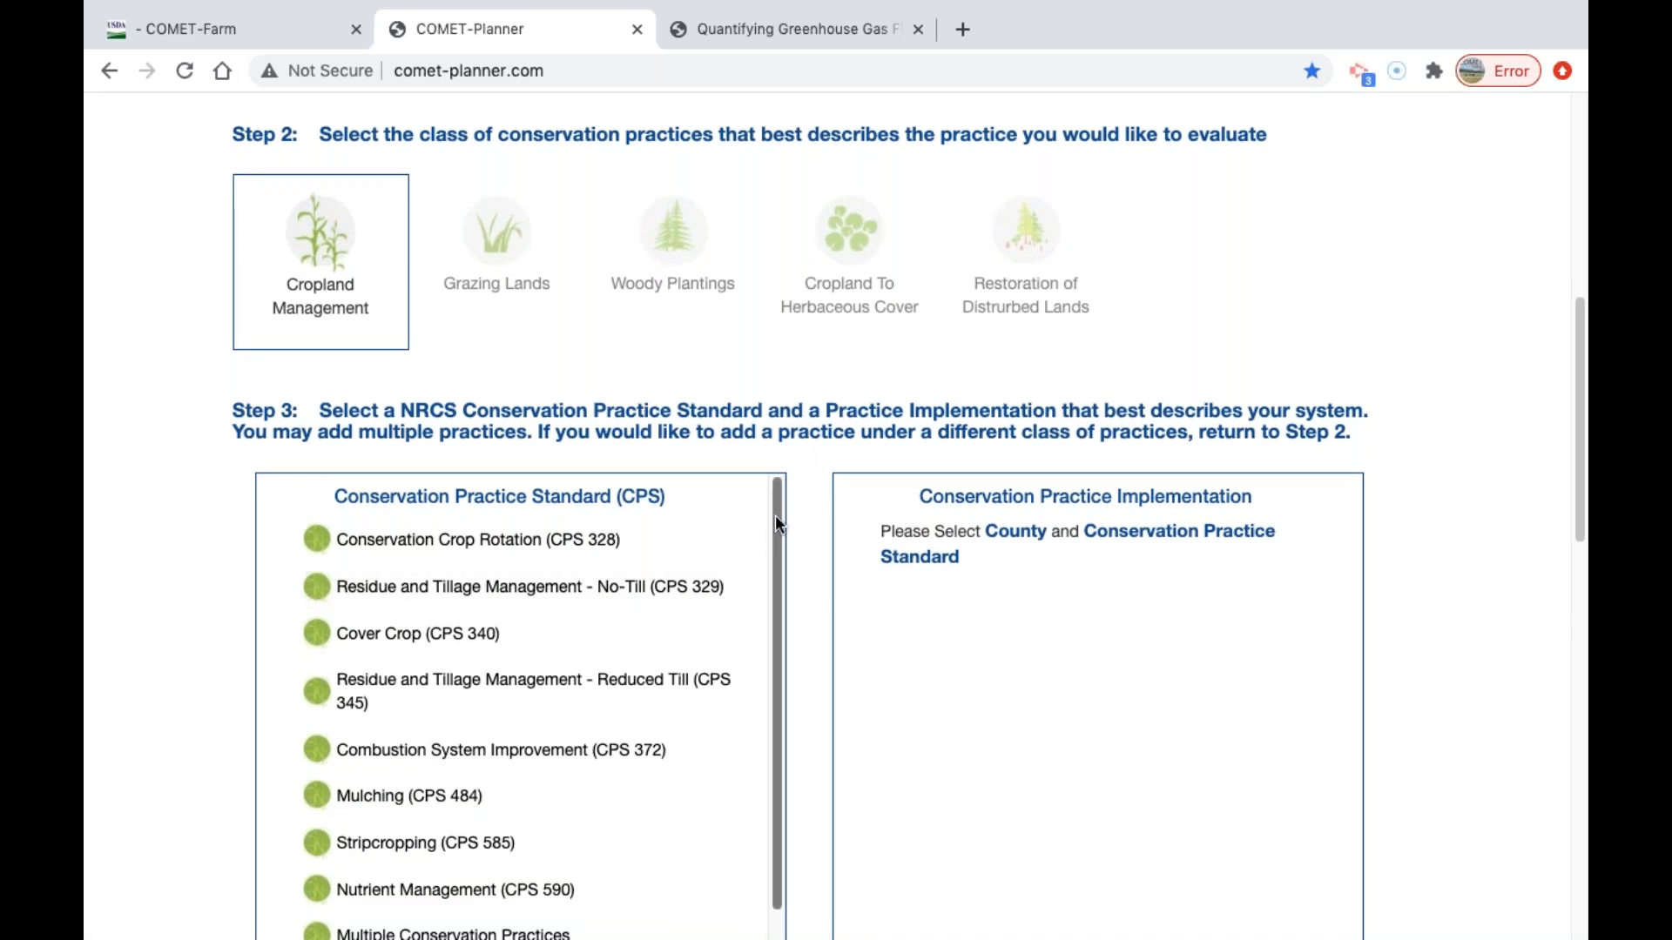
{"action": "left_click", "coordinate": [562, 588]}
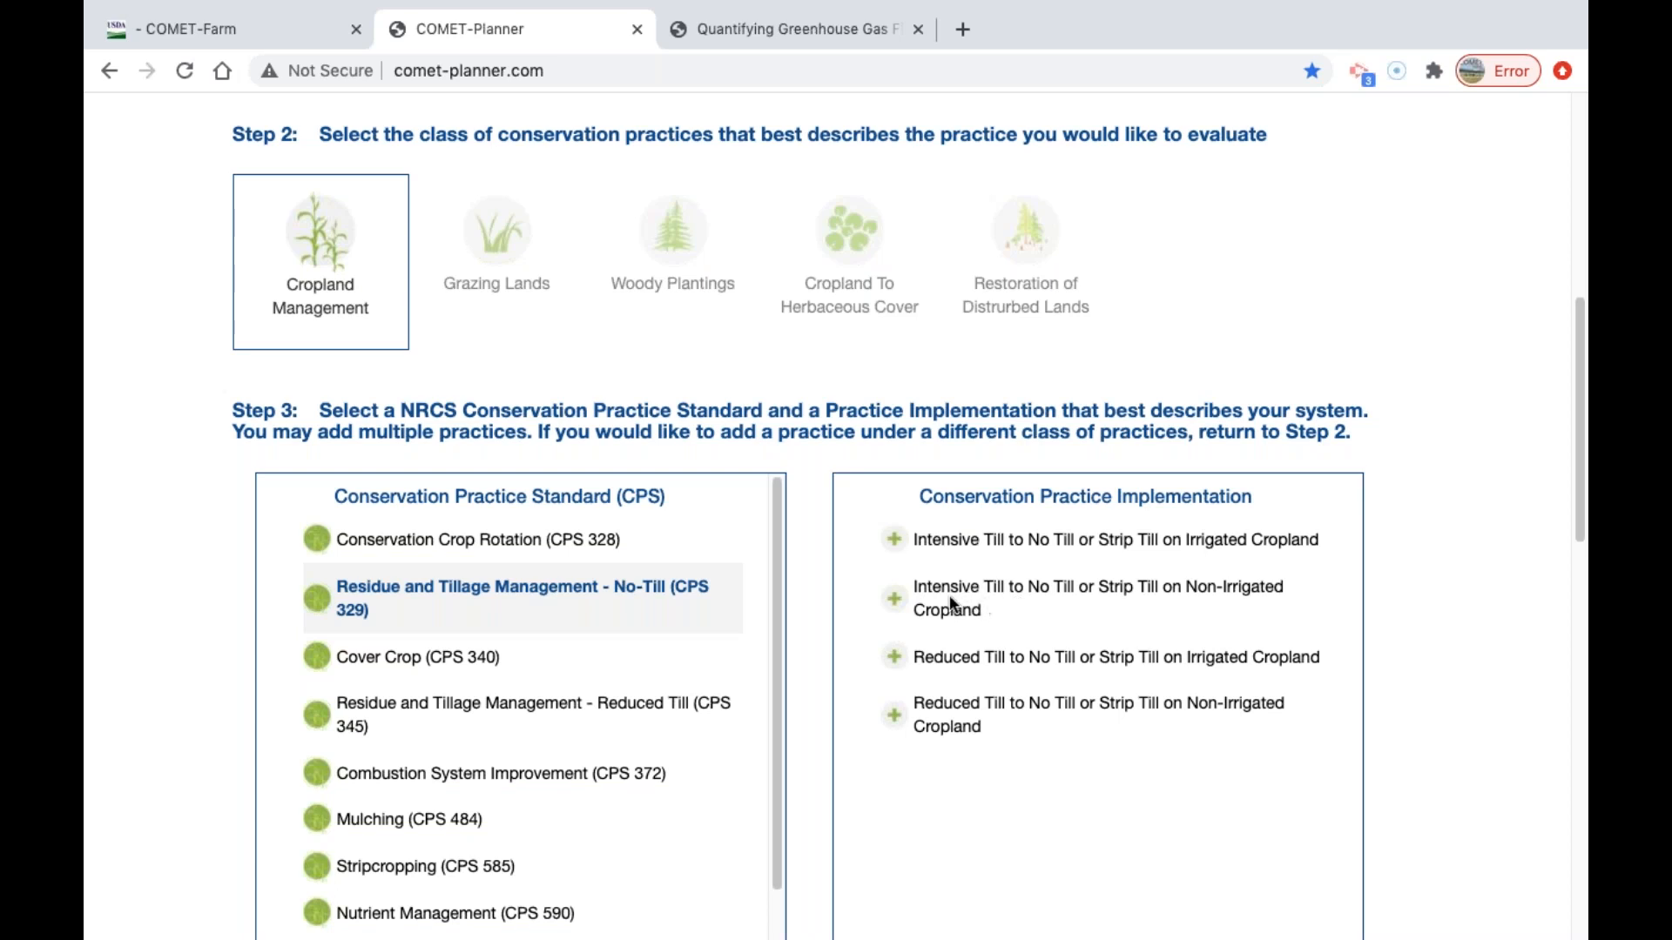
{"action": "left_click", "coordinate": [896, 599]}
Enter 60 acres for the no-till conservation practice.
{"action": "scroll", "coordinate": [1515, 374], "scroll_direction": "down", "scroll_amount": 4}
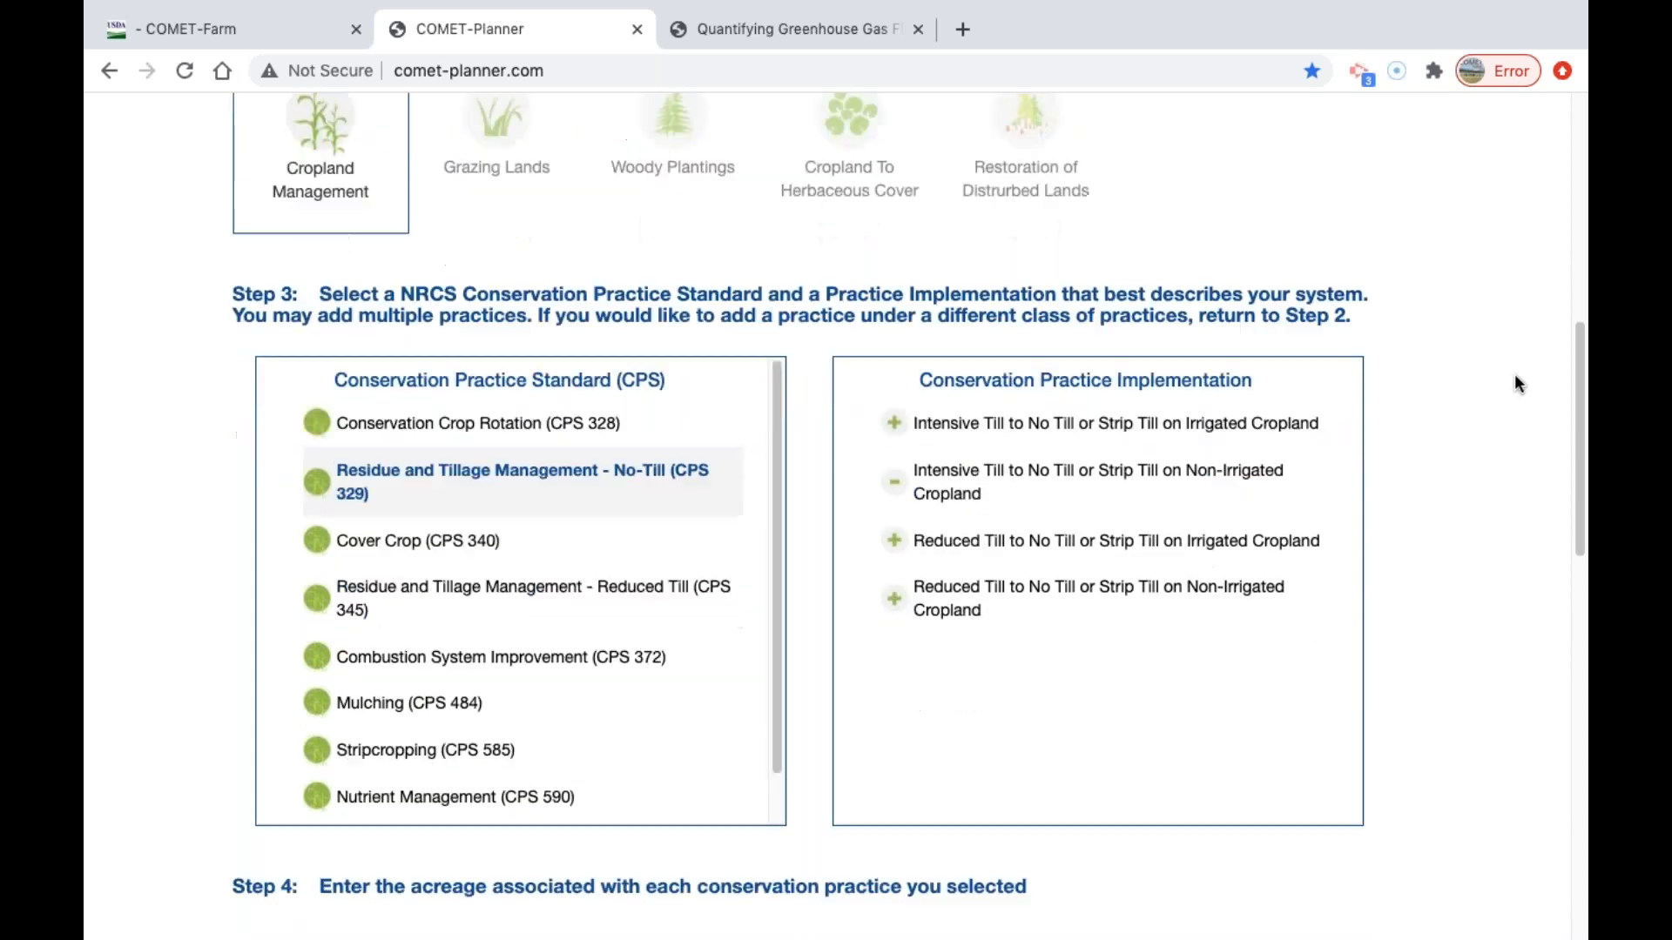
{"action": "scroll", "coordinate": [1388, 509], "scroll_direction": "down", "scroll_amount": 5}
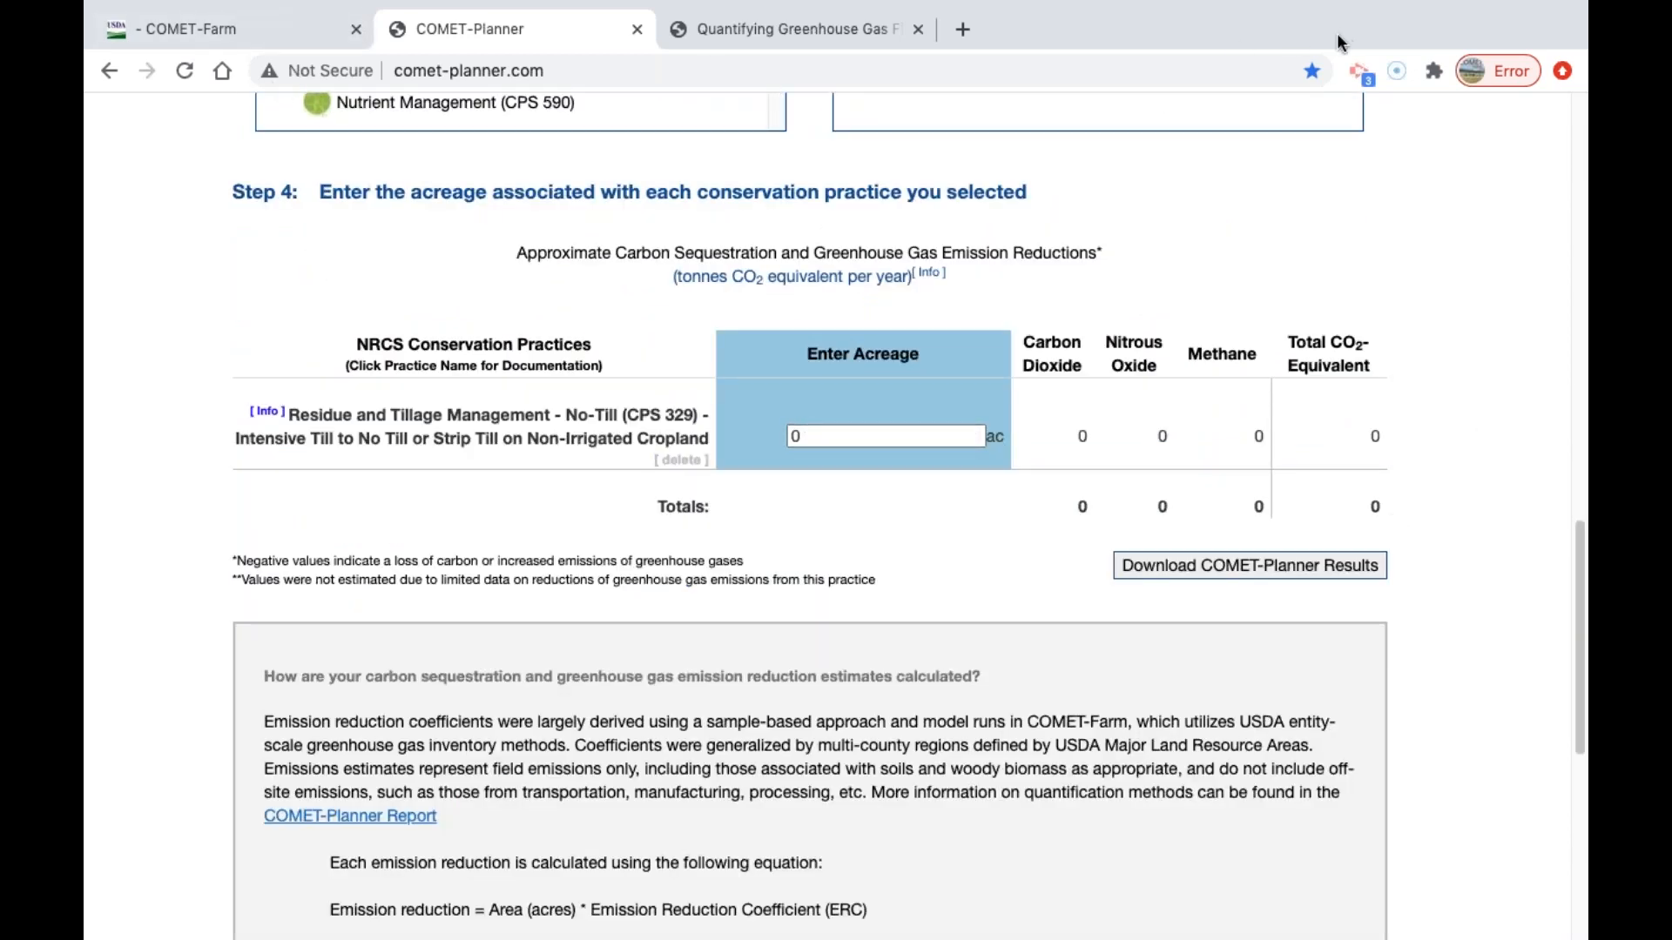
{"action": "left_click", "coordinate": [828, 436]}
{"action": "key", "text": "BackSpace"}
{"action": "type", "text": "60"}
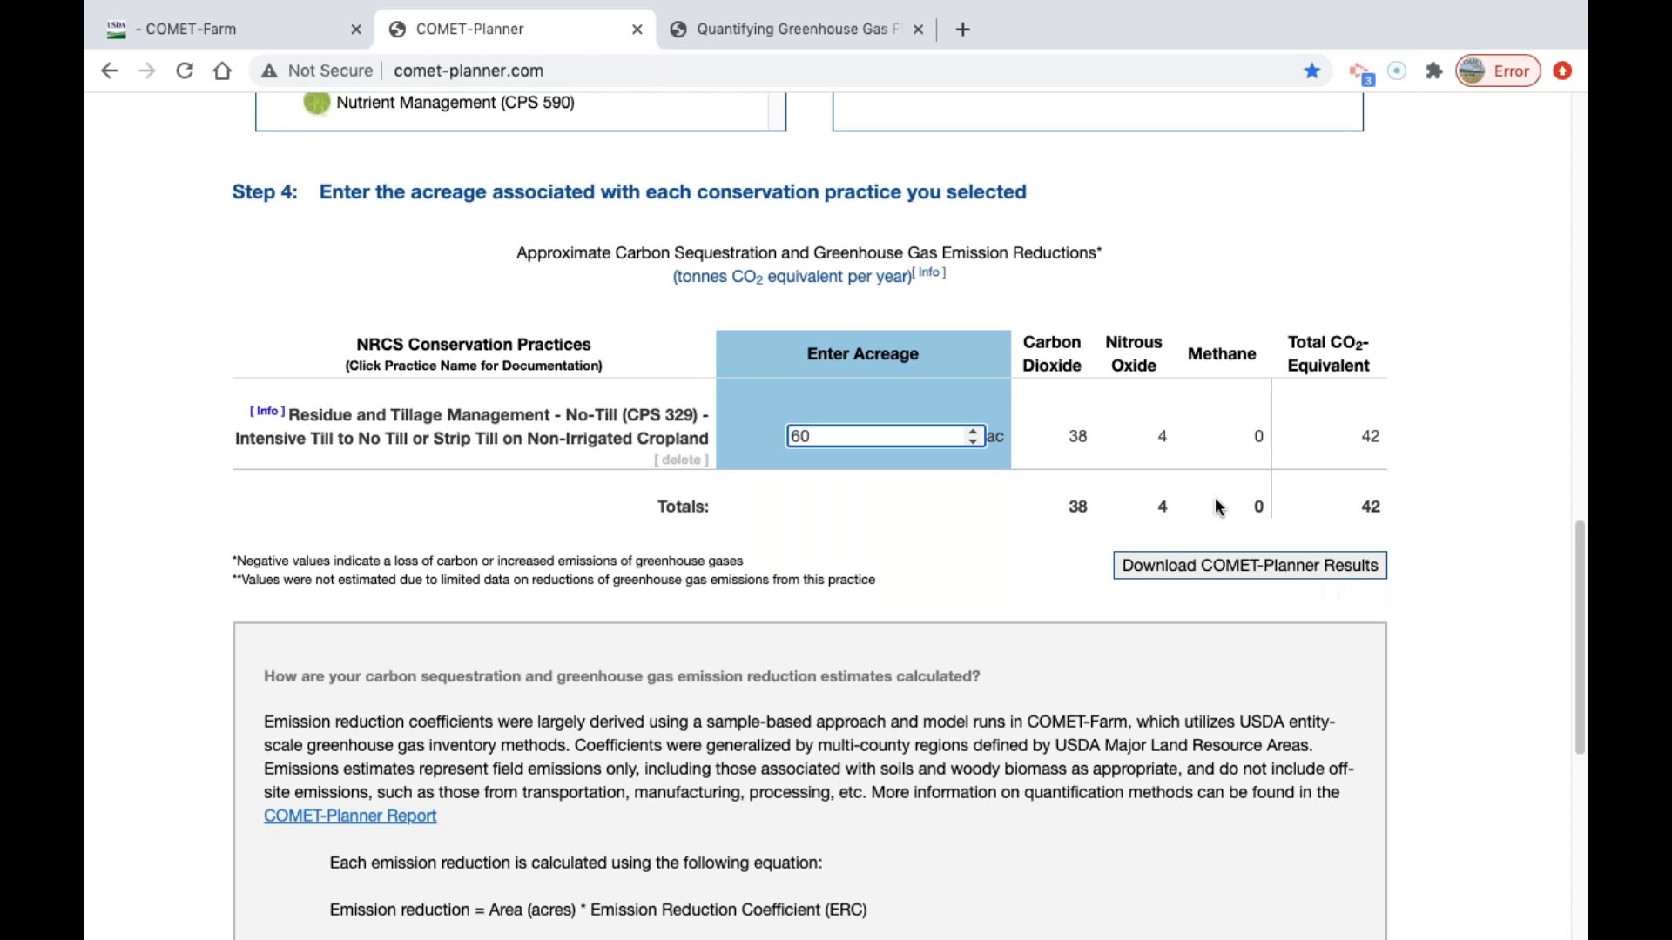
Try raising the no-till acreage in increments, and reset it to 60 acres.
{"action": "left_click", "coordinate": [973, 431]}
{"action": "left_click", "coordinate": [973, 432]}
{"action": "left_click", "coordinate": [972, 432]}
{"action": "left_click", "coordinate": [973, 432]}
{"action": "left_click", "coordinate": [974, 432]}
{"action": "left_click", "coordinate": [974, 432]}
{"action": "left_click", "coordinate": [974, 432]}
{"action": "left_click", "coordinate": [974, 432]}
{"action": "left_click", "coordinate": [974, 432]}
{"action": "key", "text": "ctrl+a"}
{"action": "type", "text": "60"}
Examine the detailed emission reduction coefficients for the no-till practice, and close the appendix.
{"action": "left_click_drag", "start_coordinate": [1580, 585], "coordinate": [1584, 697]}
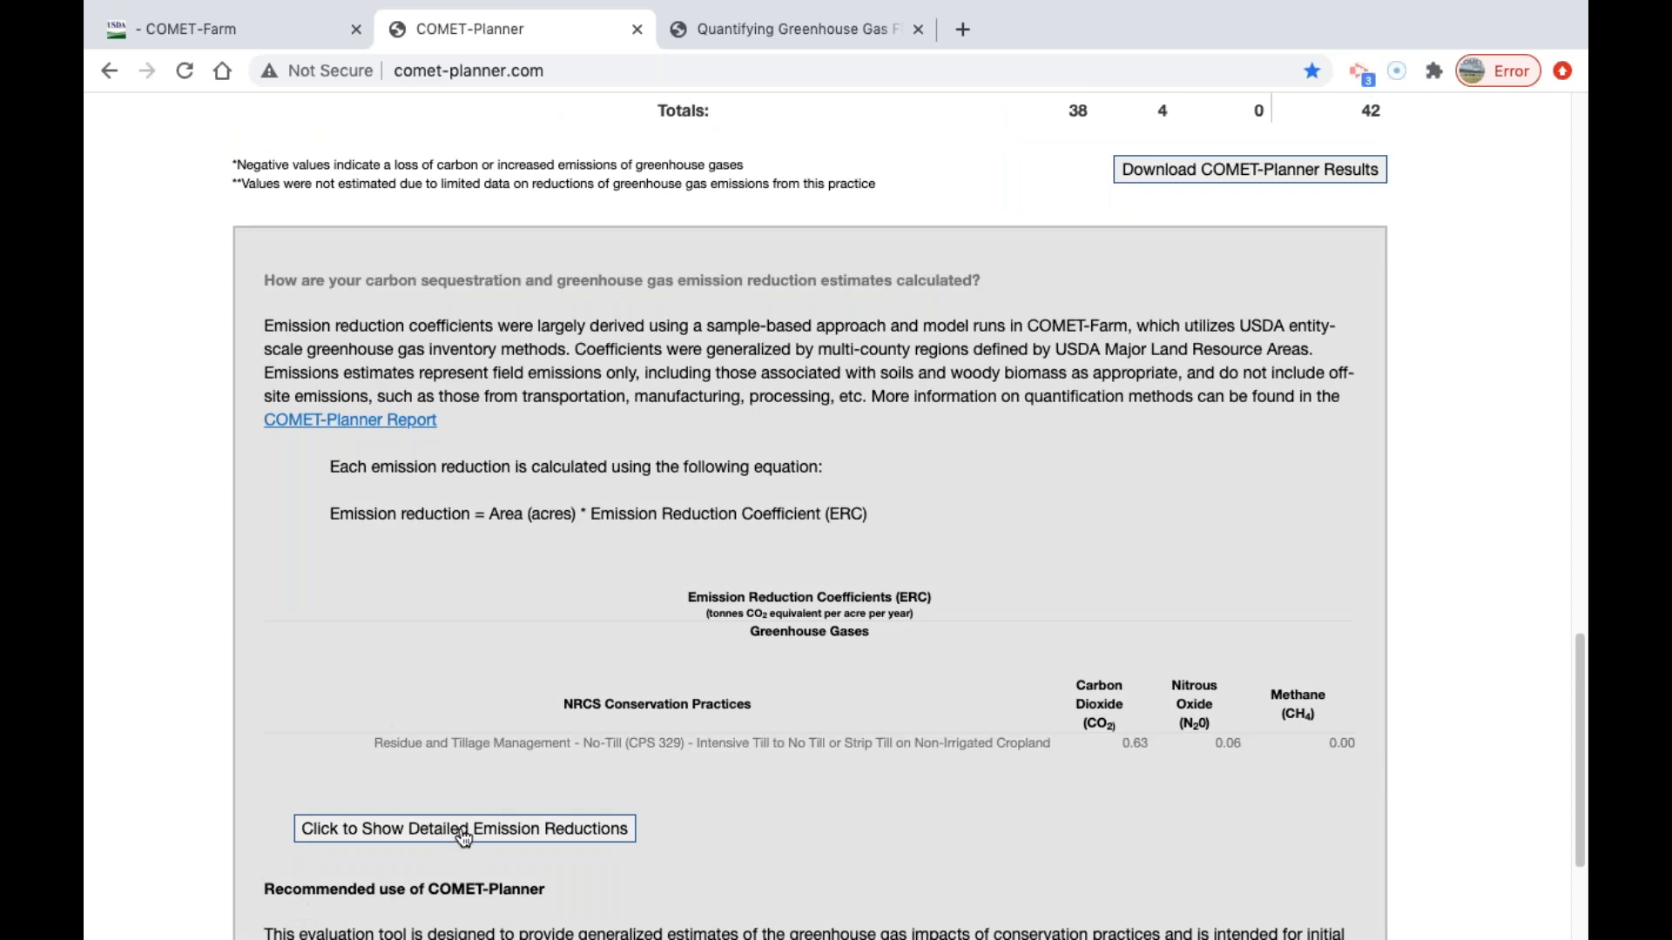
{"action": "left_click", "coordinate": [503, 834]}
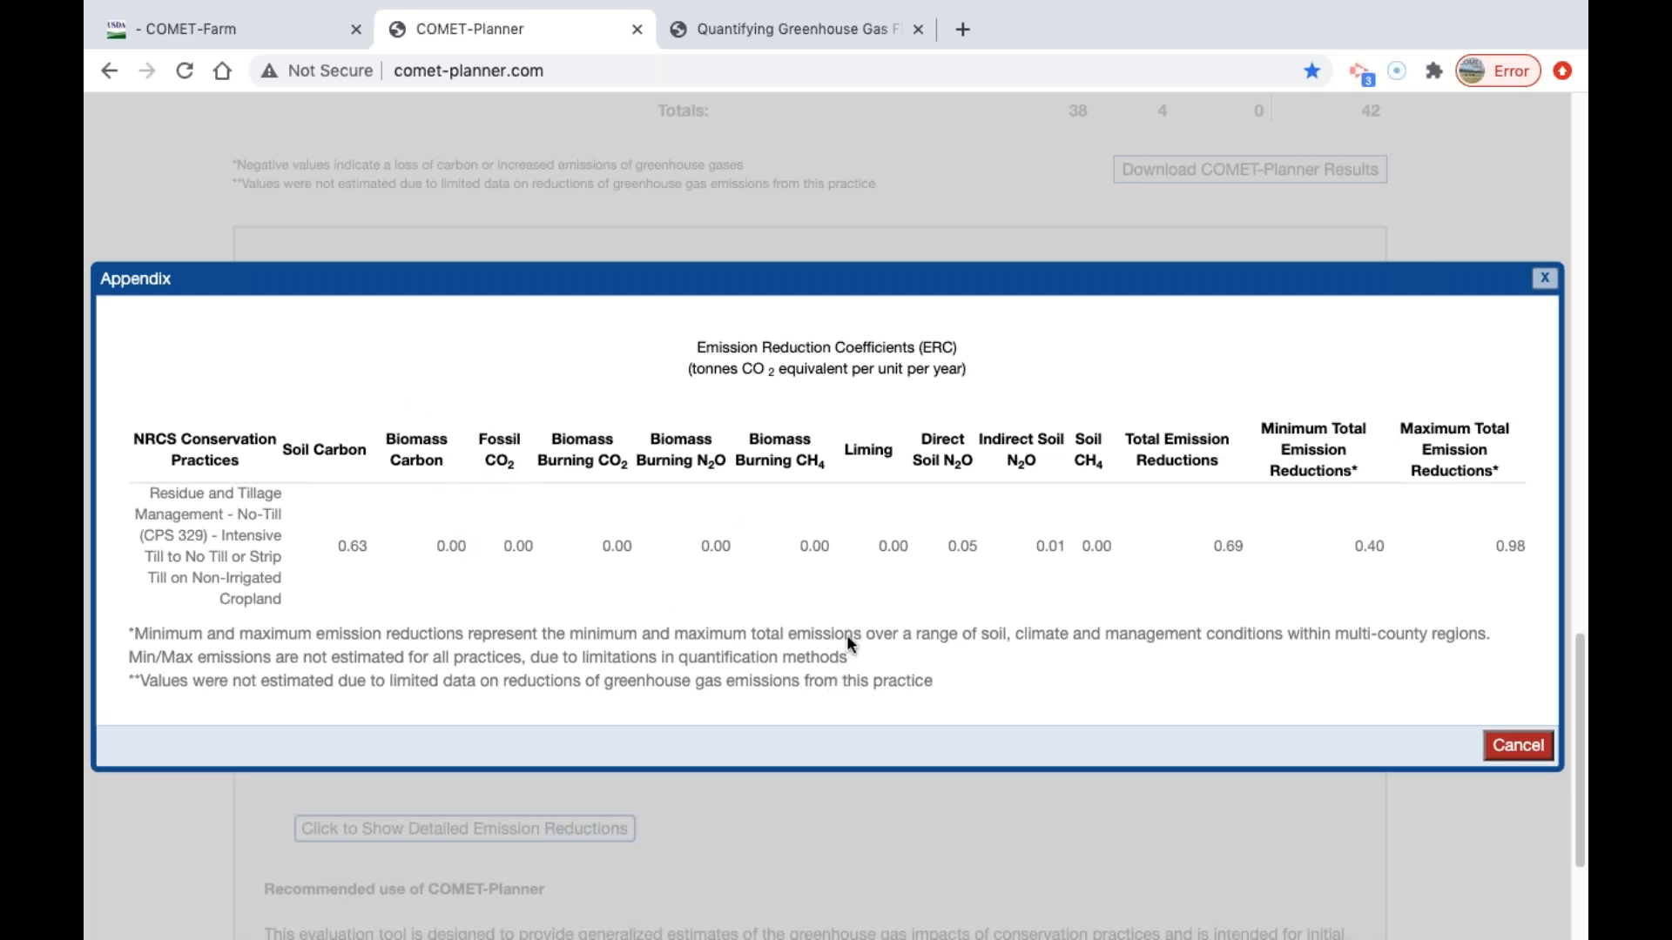
{"action": "left_click", "coordinate": [1543, 278]}
Change the acreage of the no-till practice to 0.5 acres.
{"action": "scroll", "coordinate": [1490, 712], "scroll_direction": "up", "scroll_amount": 1}
{"action": "scroll", "coordinate": [1490, 723], "scroll_direction": "up", "scroll_amount": 5}
{"action": "left_click", "coordinate": [798, 377]}
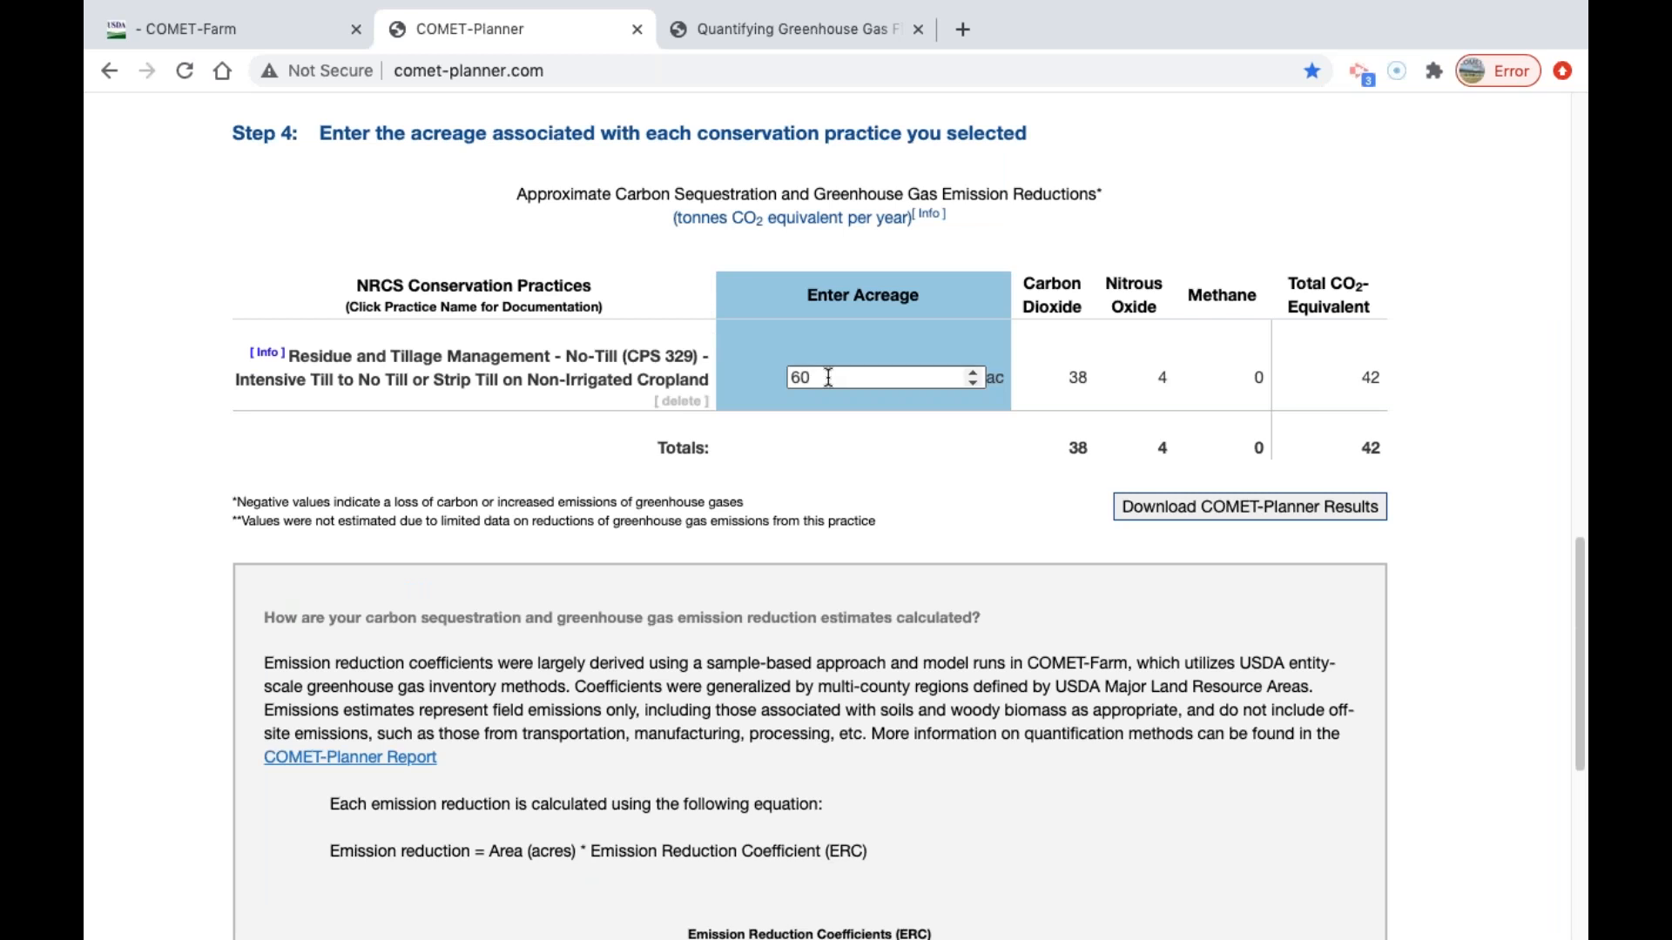
{"action": "left_click", "coordinate": [850, 447]}
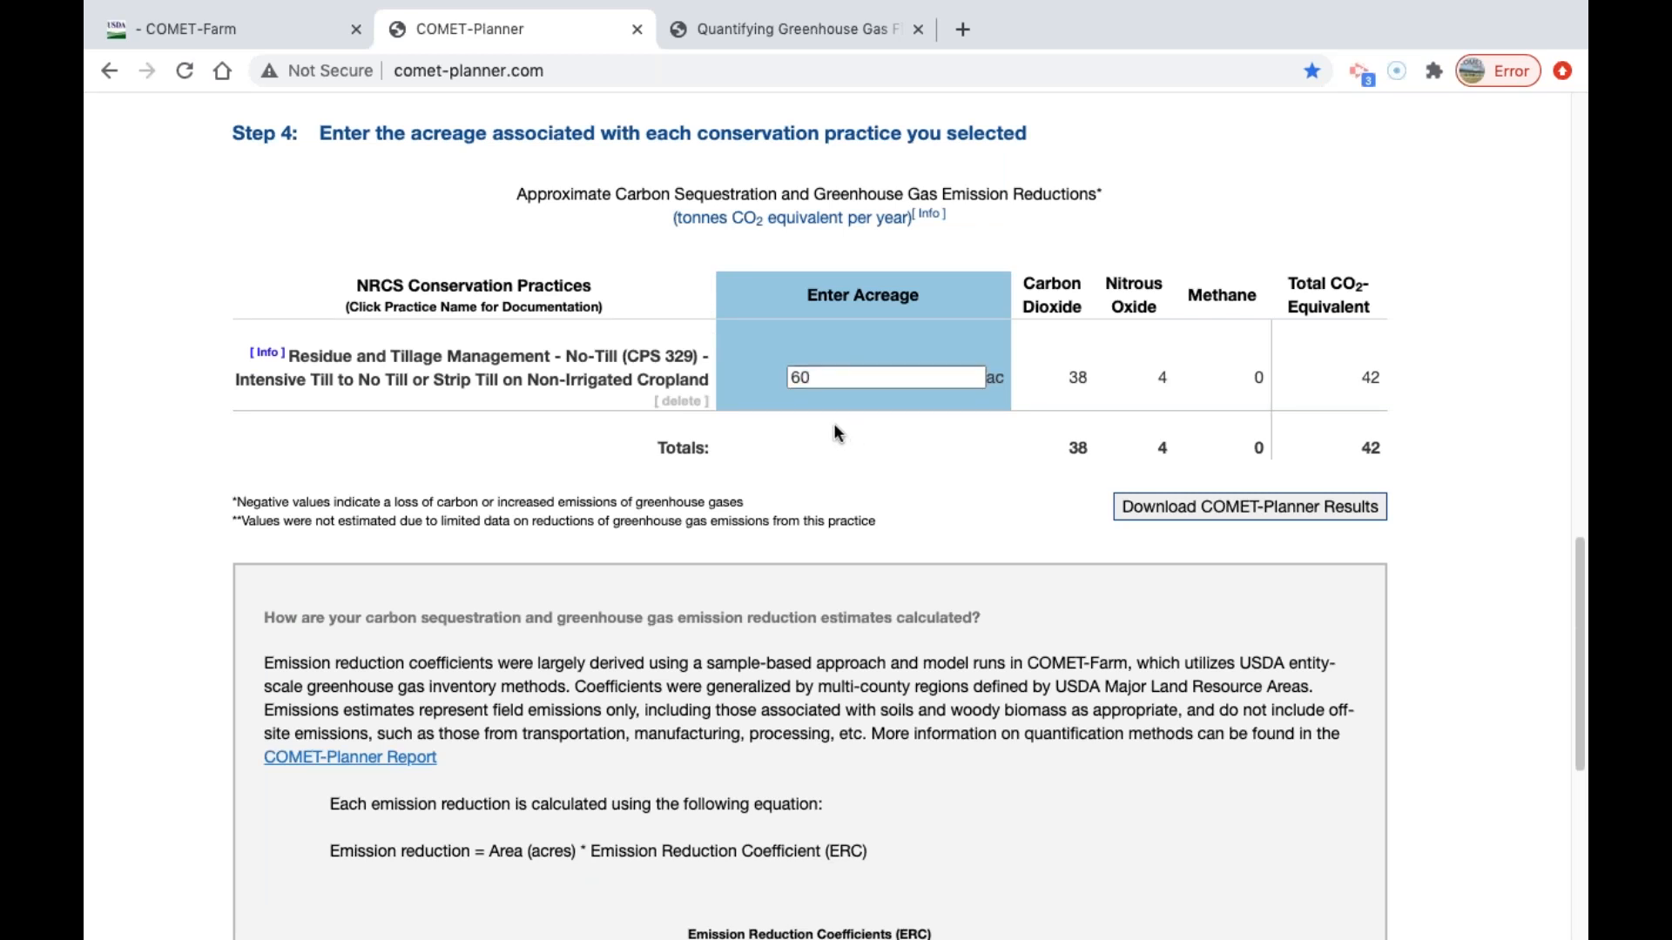
{"action": "left_click_drag", "start_coordinate": [828, 380], "coordinate": [786, 373]}
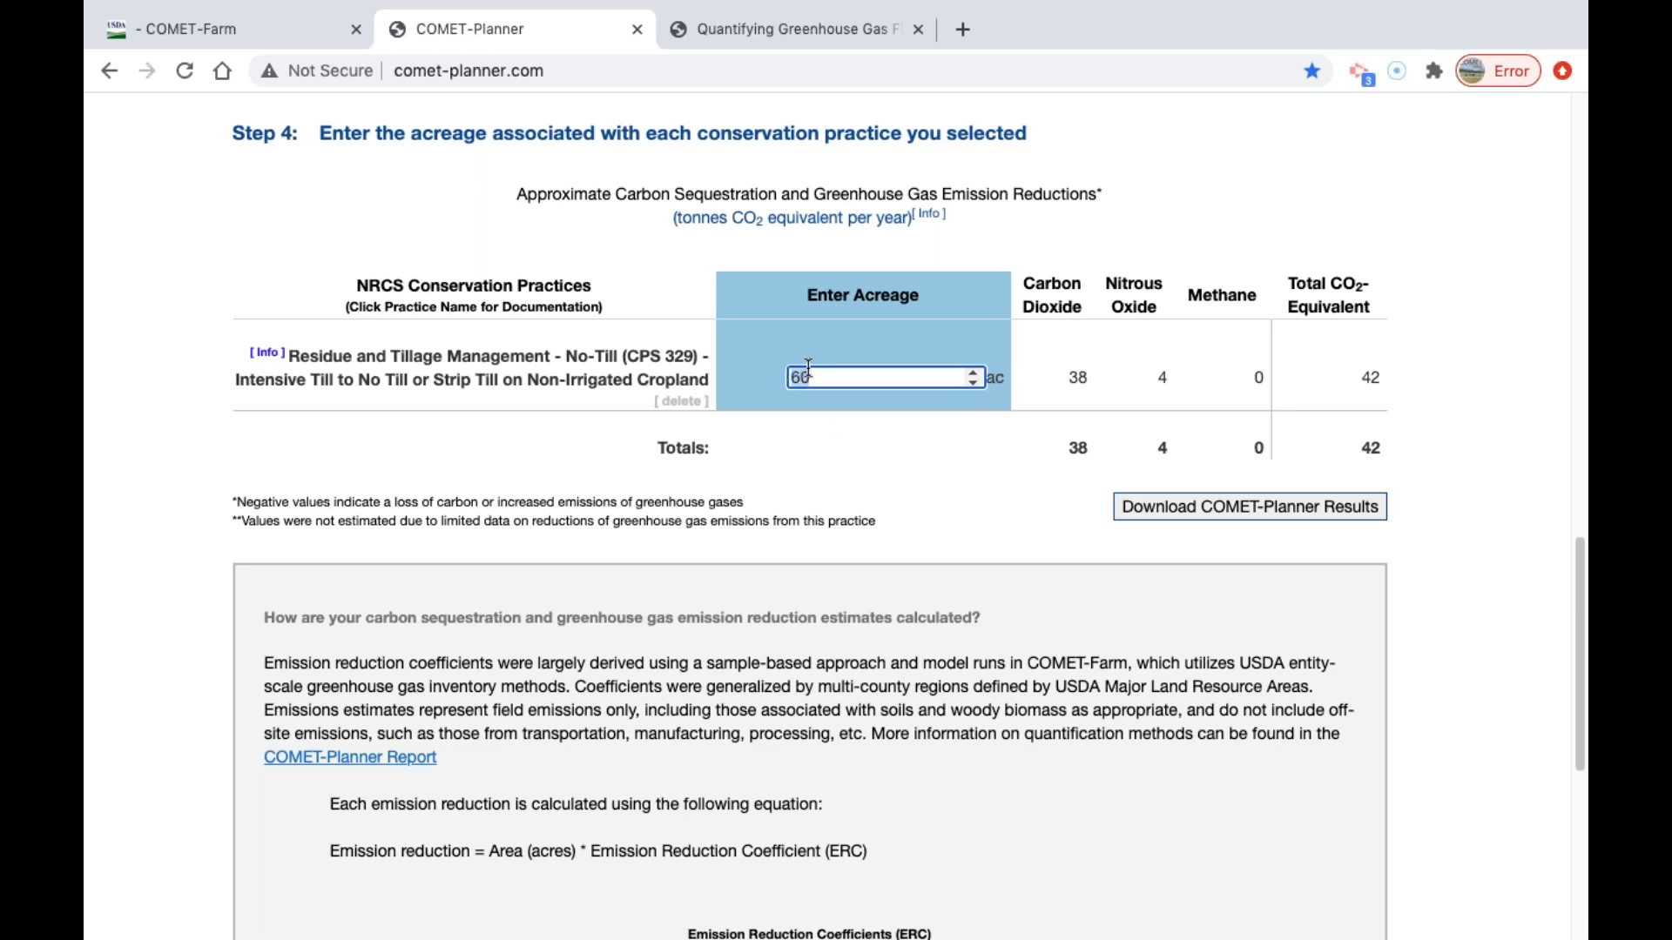
{"action": "type", "text": "1"}
{"action": "key", "text": "BackSpace"}
{"action": "type", "text": "0.5"}
{"action": "left_click", "coordinate": [1005, 528]}
Highlight the emission reduction results in the no-till practice row to examine them, and clear the selection.
{"action": "left_click", "coordinate": [828, 375]}
{"action": "left_click_drag", "start_coordinate": [1074, 369], "coordinate": [1383, 388]}
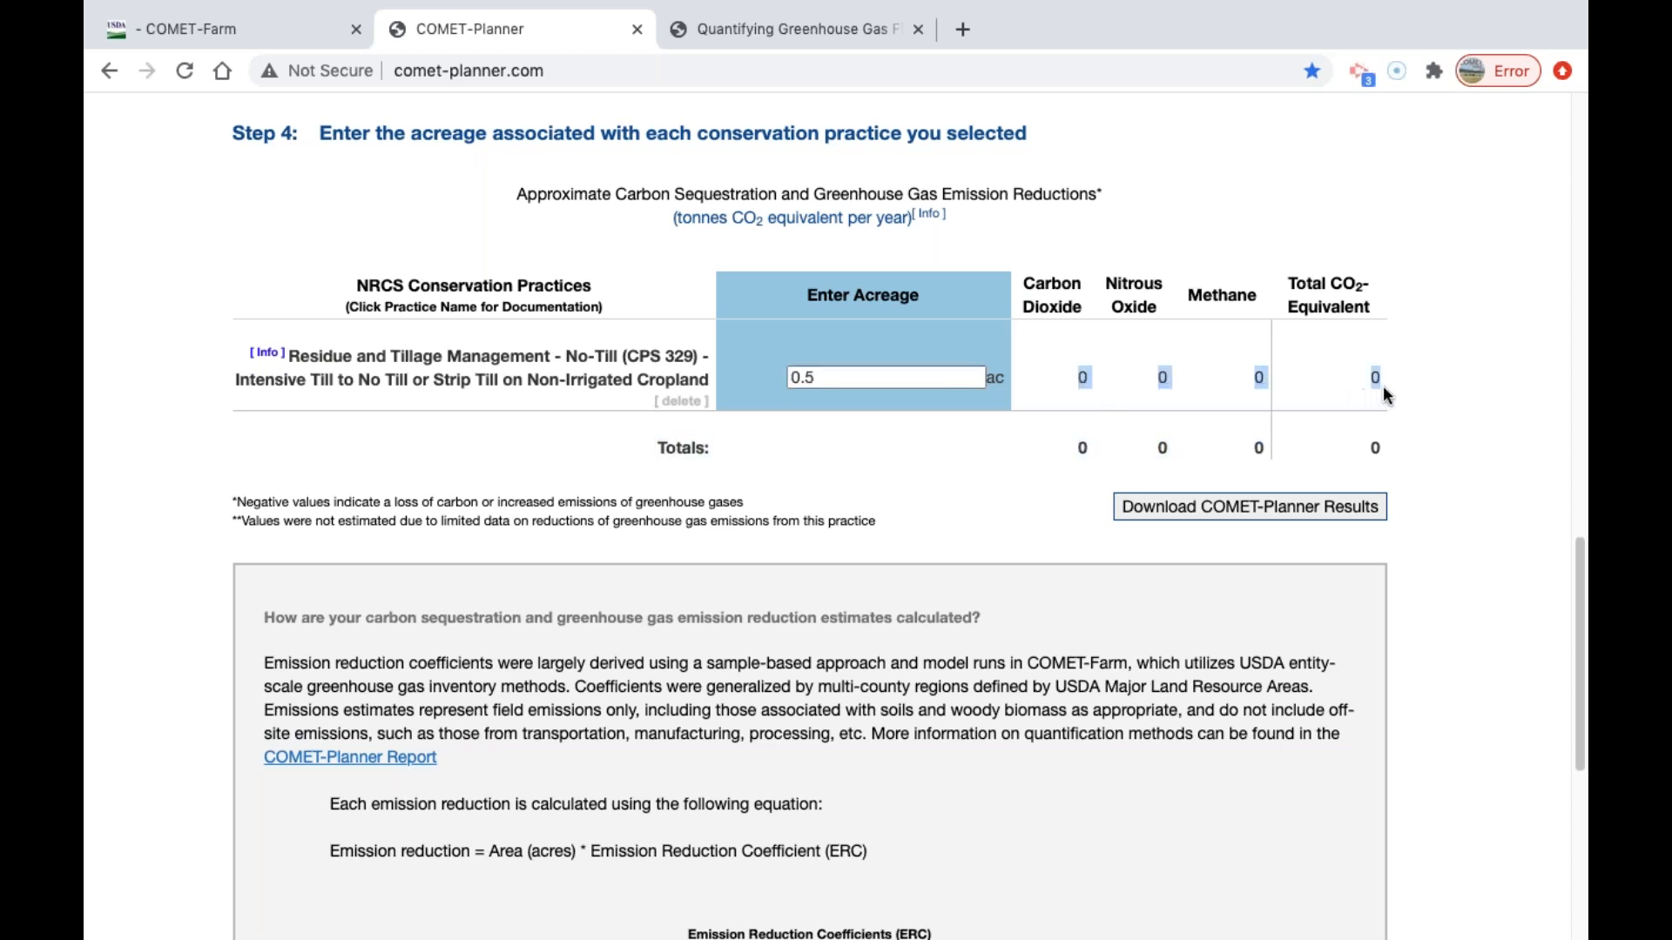
{"action": "left_click", "coordinate": [1399, 383]}
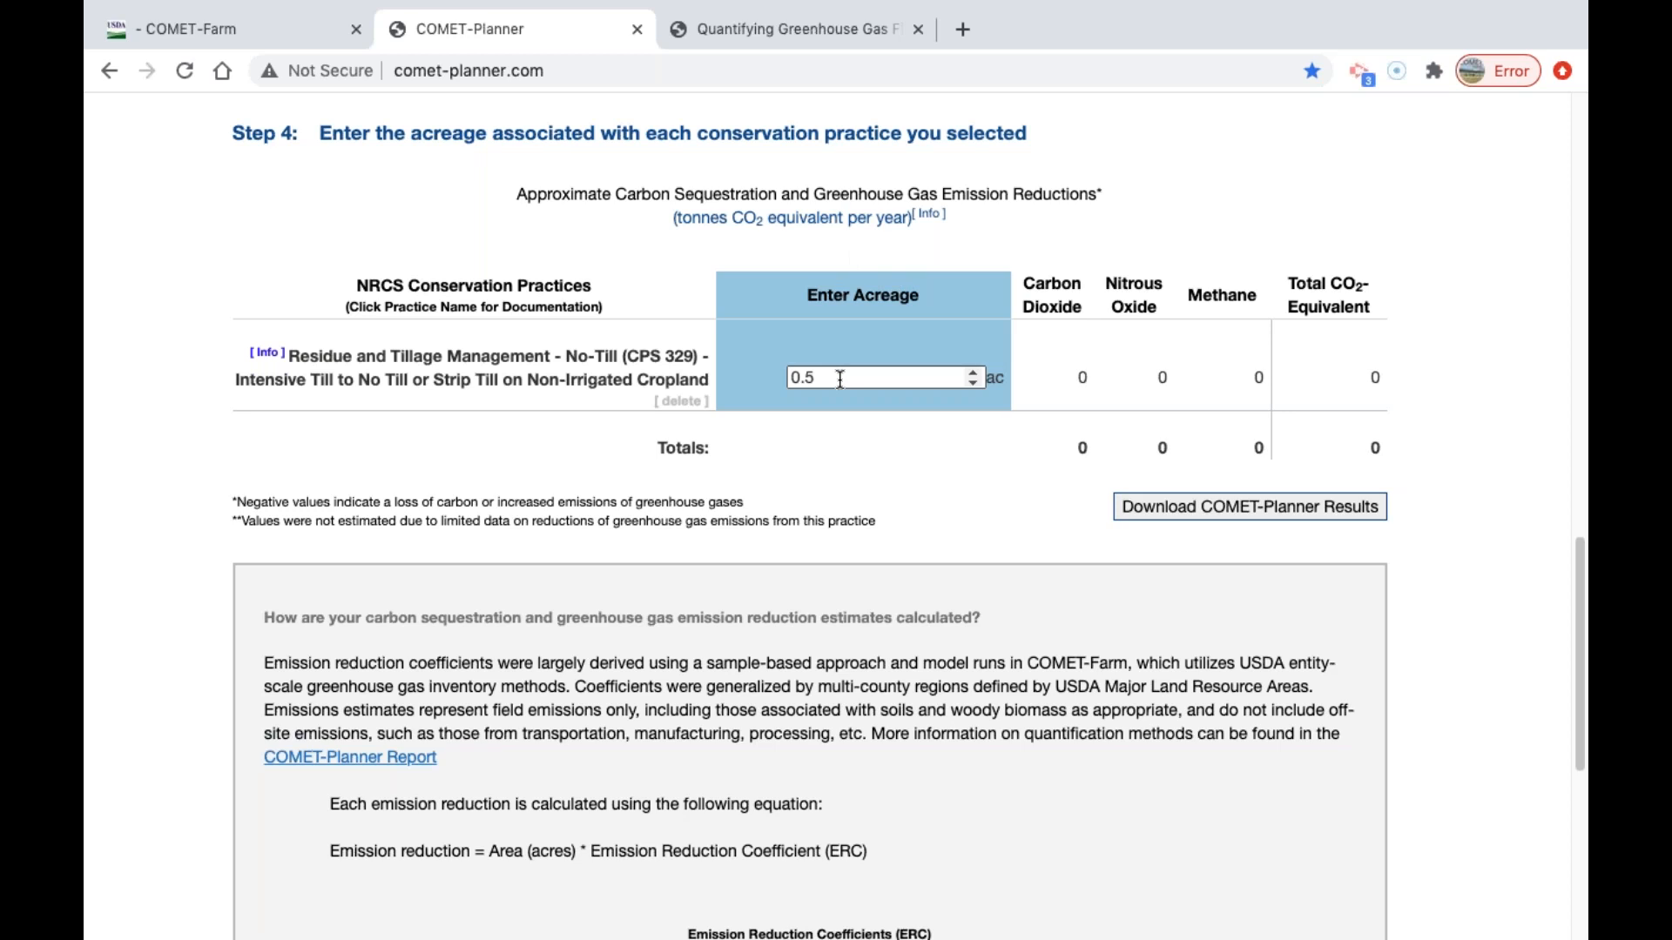
Reopen the detailed emission reductions to check the minimum and maximum total reductions, and close them.
{"action": "scroll", "coordinate": [843, 394], "scroll_direction": "down", "scroll_amount": 1}
{"action": "scroll", "coordinate": [842, 397], "scroll_direction": "down", "scroll_amount": 3}
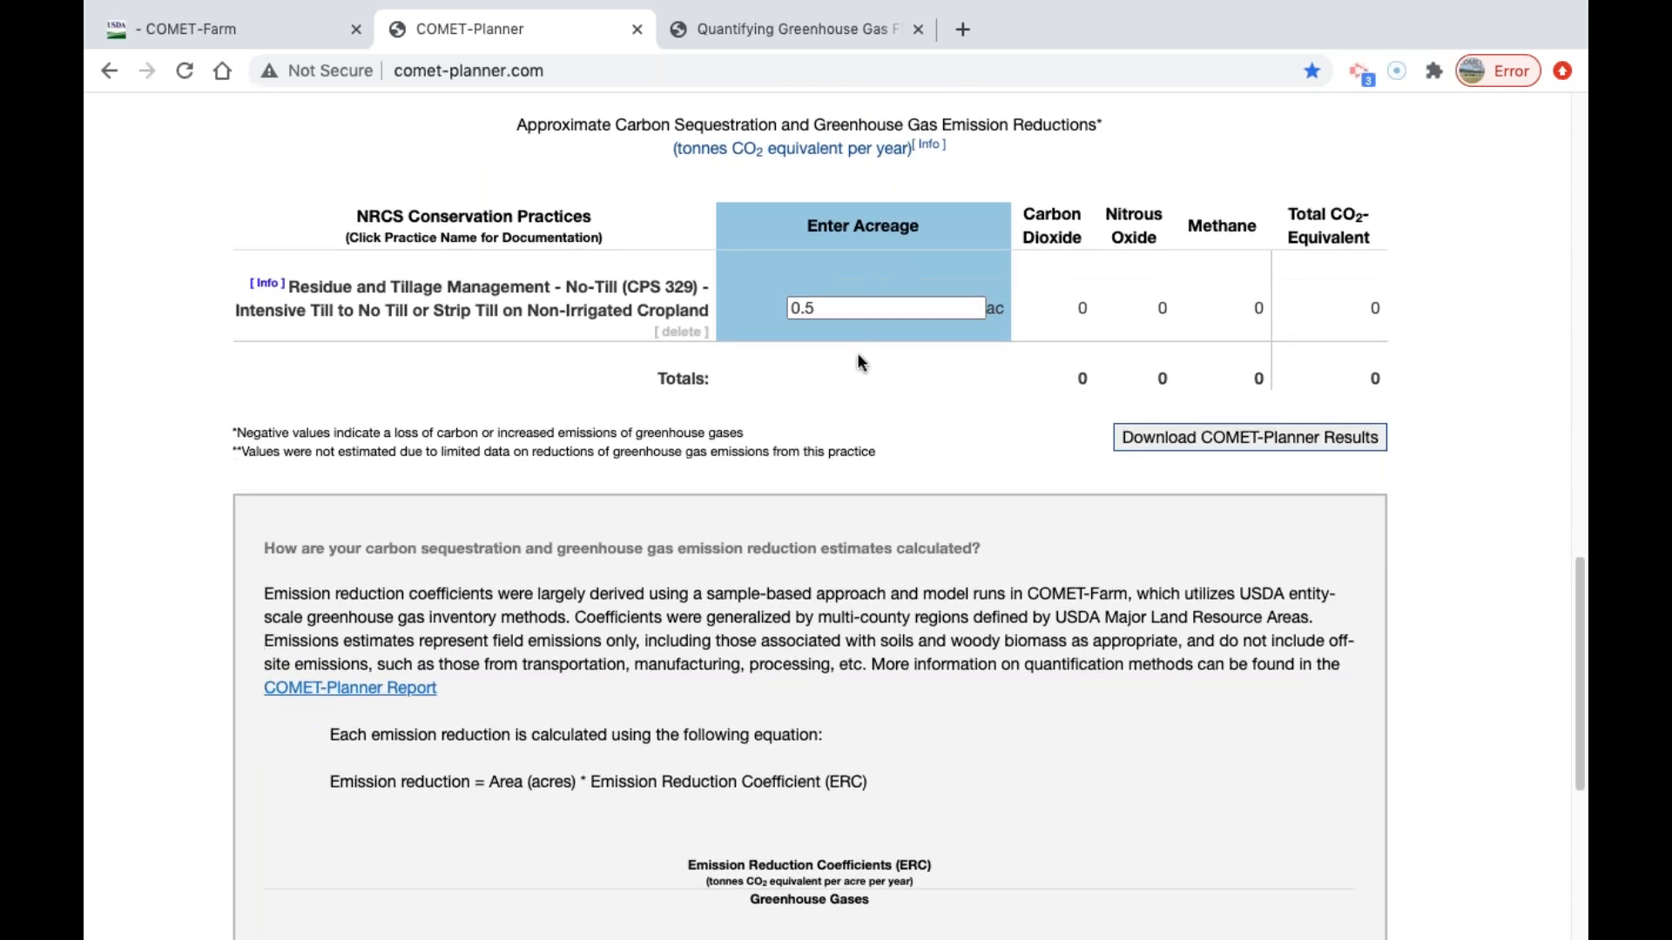
{"action": "scroll", "coordinate": [784, 836], "scroll_direction": "down", "scroll_amount": 3}
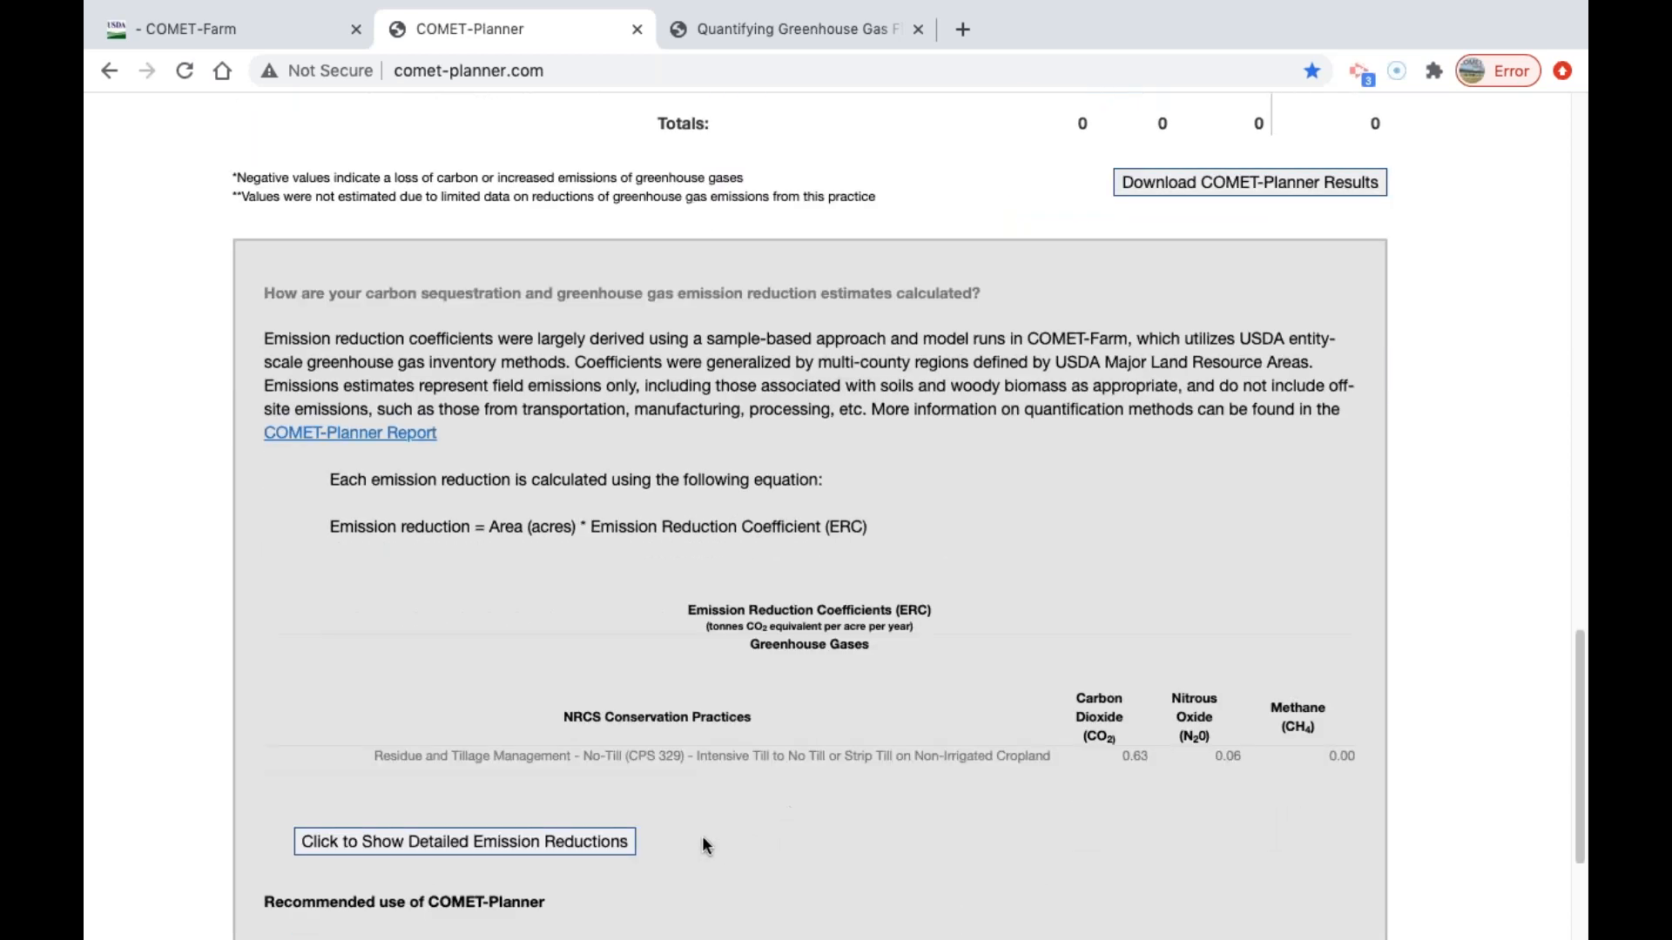
{"action": "left_click", "coordinate": [616, 849]}
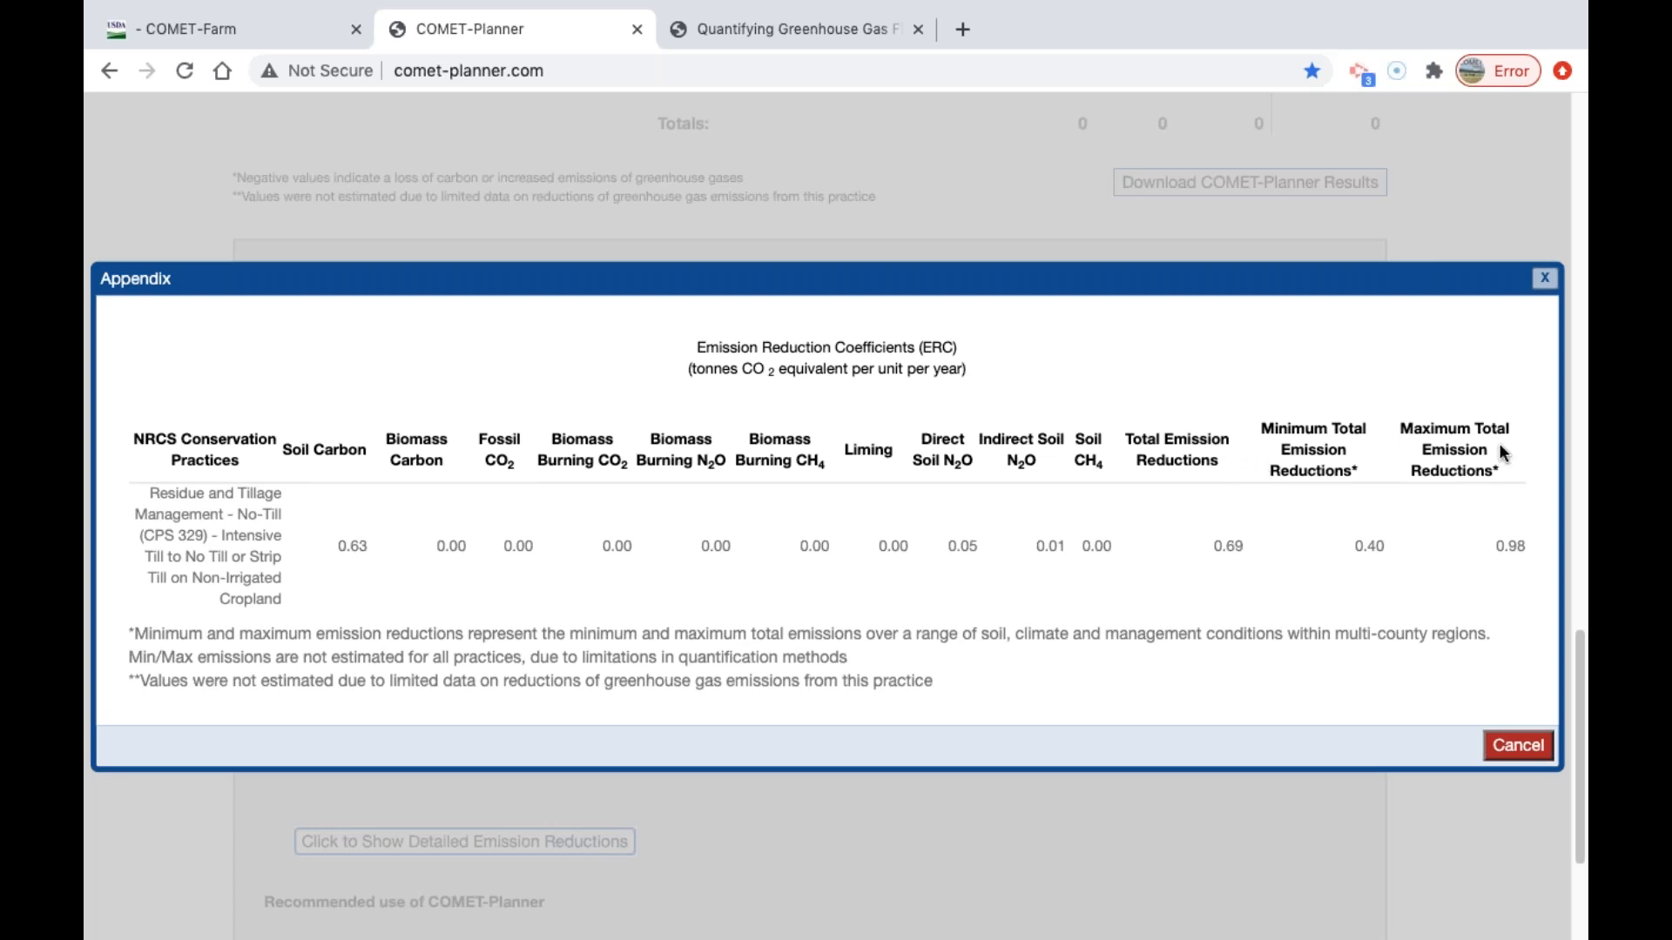
{"action": "left_click", "coordinate": [1537, 749]}
Review the project details, the selected practice and the acreage table from the top of the planner page.
{"action": "scroll", "coordinate": [1480, 610], "scroll_direction": "up", "scroll_amount": 5}
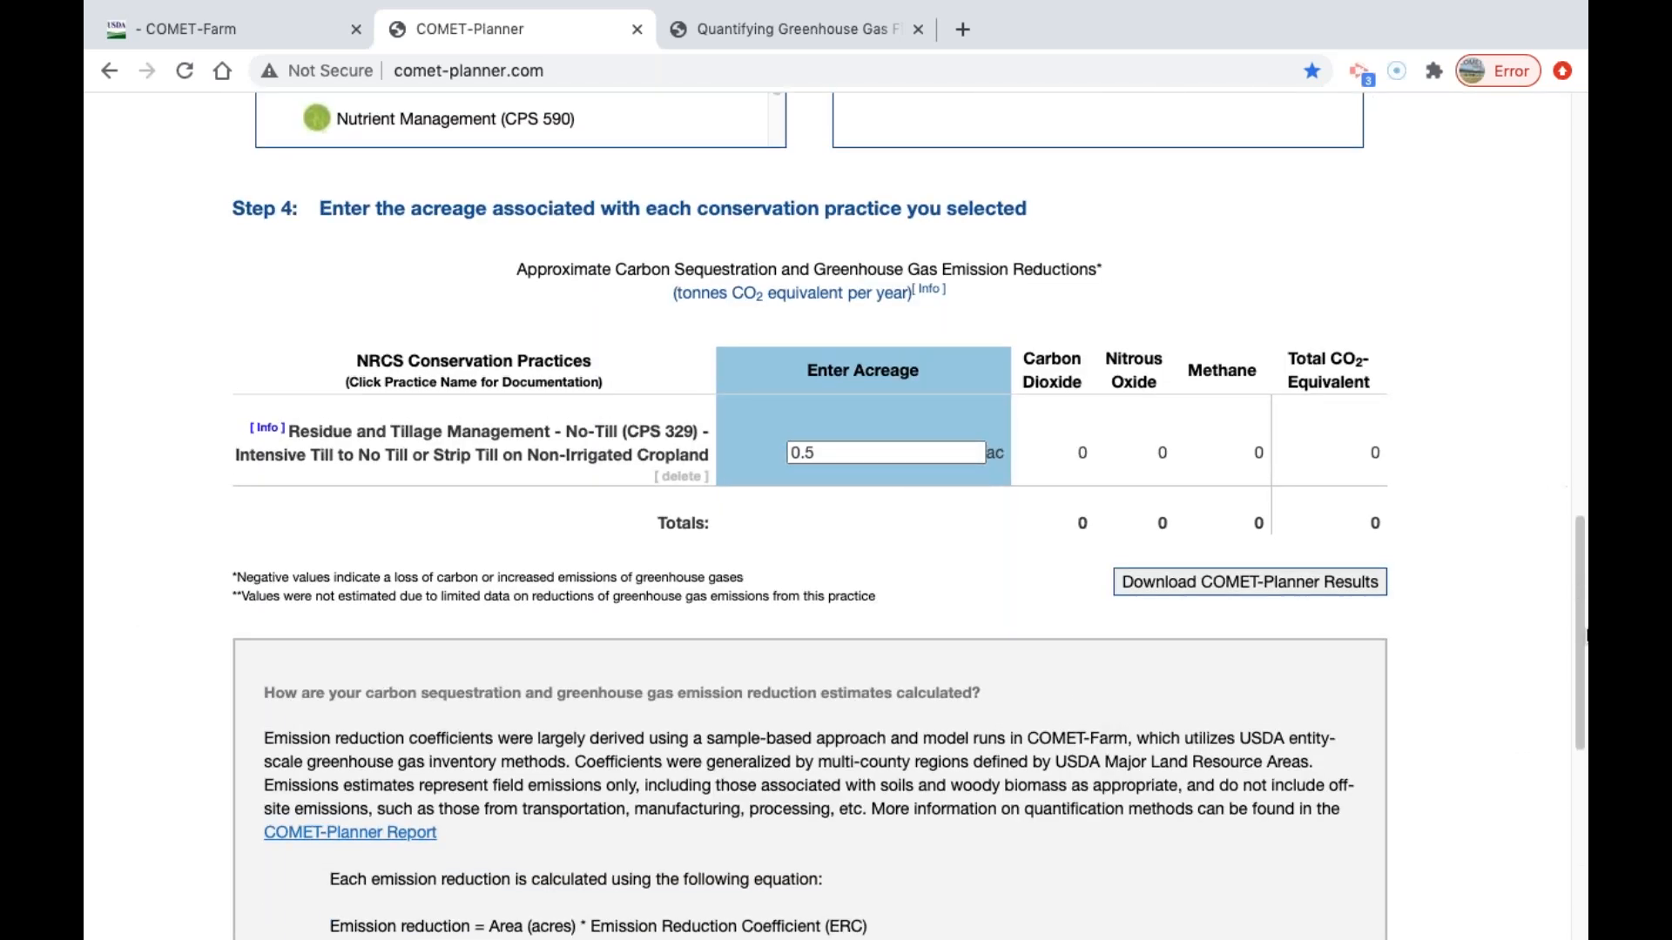
{"action": "scroll", "coordinate": [1564, 522], "scroll_direction": "up", "scroll_amount": 3}
{"action": "scroll", "coordinate": [1564, 522], "scroll_direction": "up", "scroll_amount": 15}
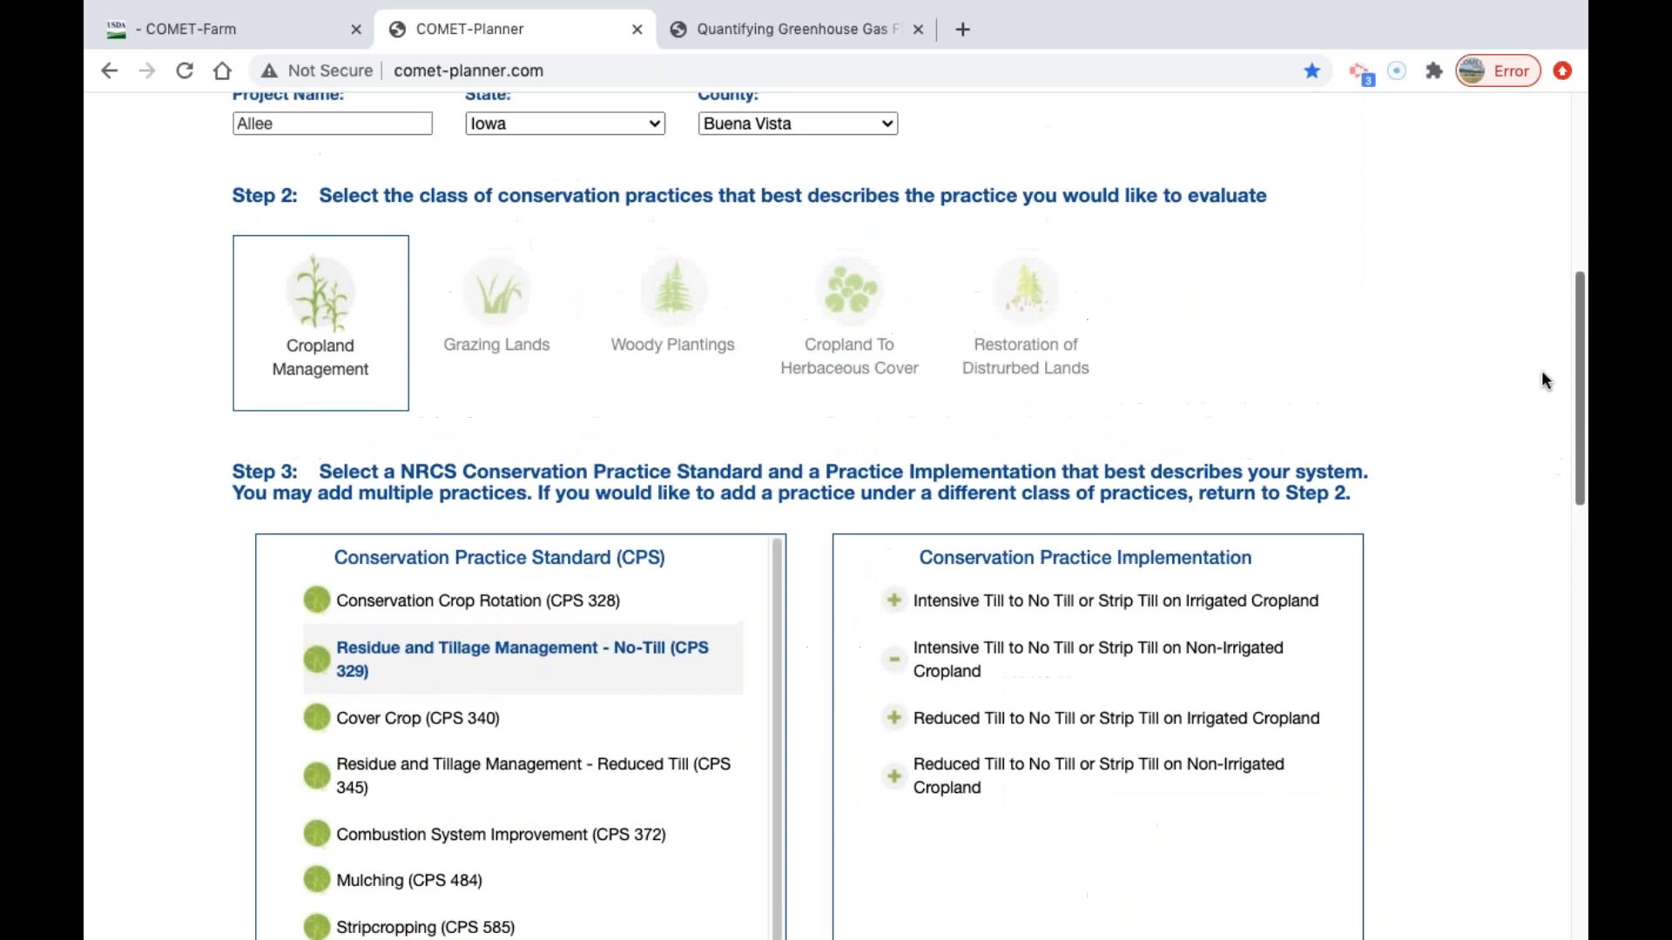
{"action": "scroll", "coordinate": [1558, 219], "scroll_direction": "up", "scroll_amount": 1}
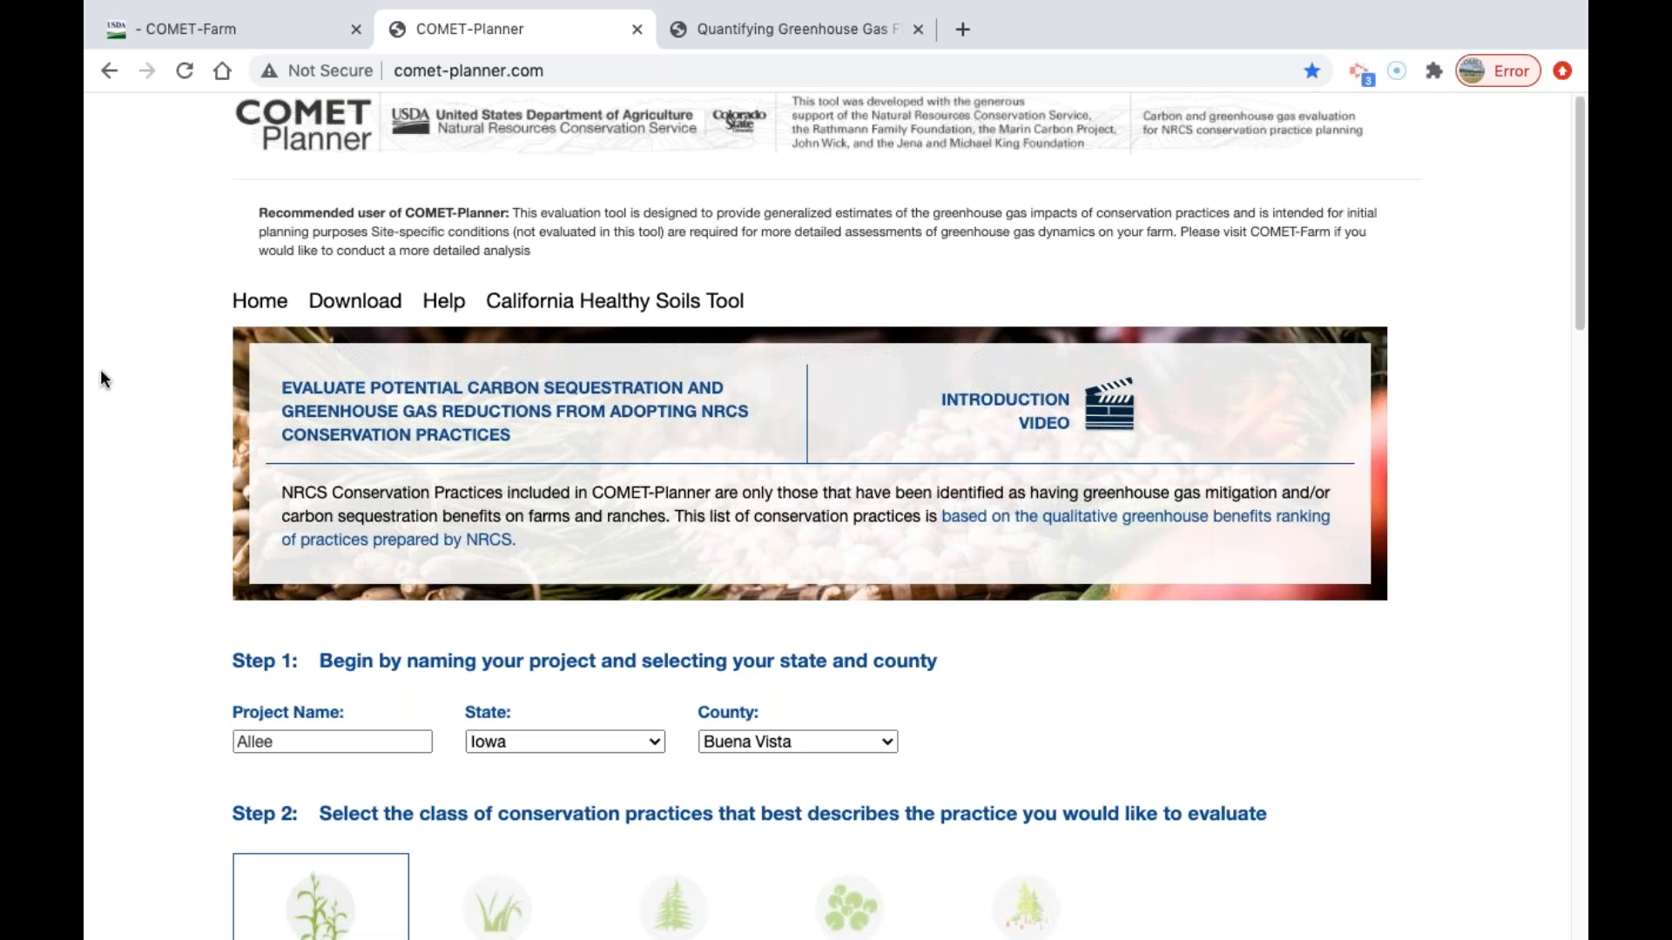
{"action": "scroll", "coordinate": [1229, 697], "scroll_direction": "down", "scroll_amount": 1}
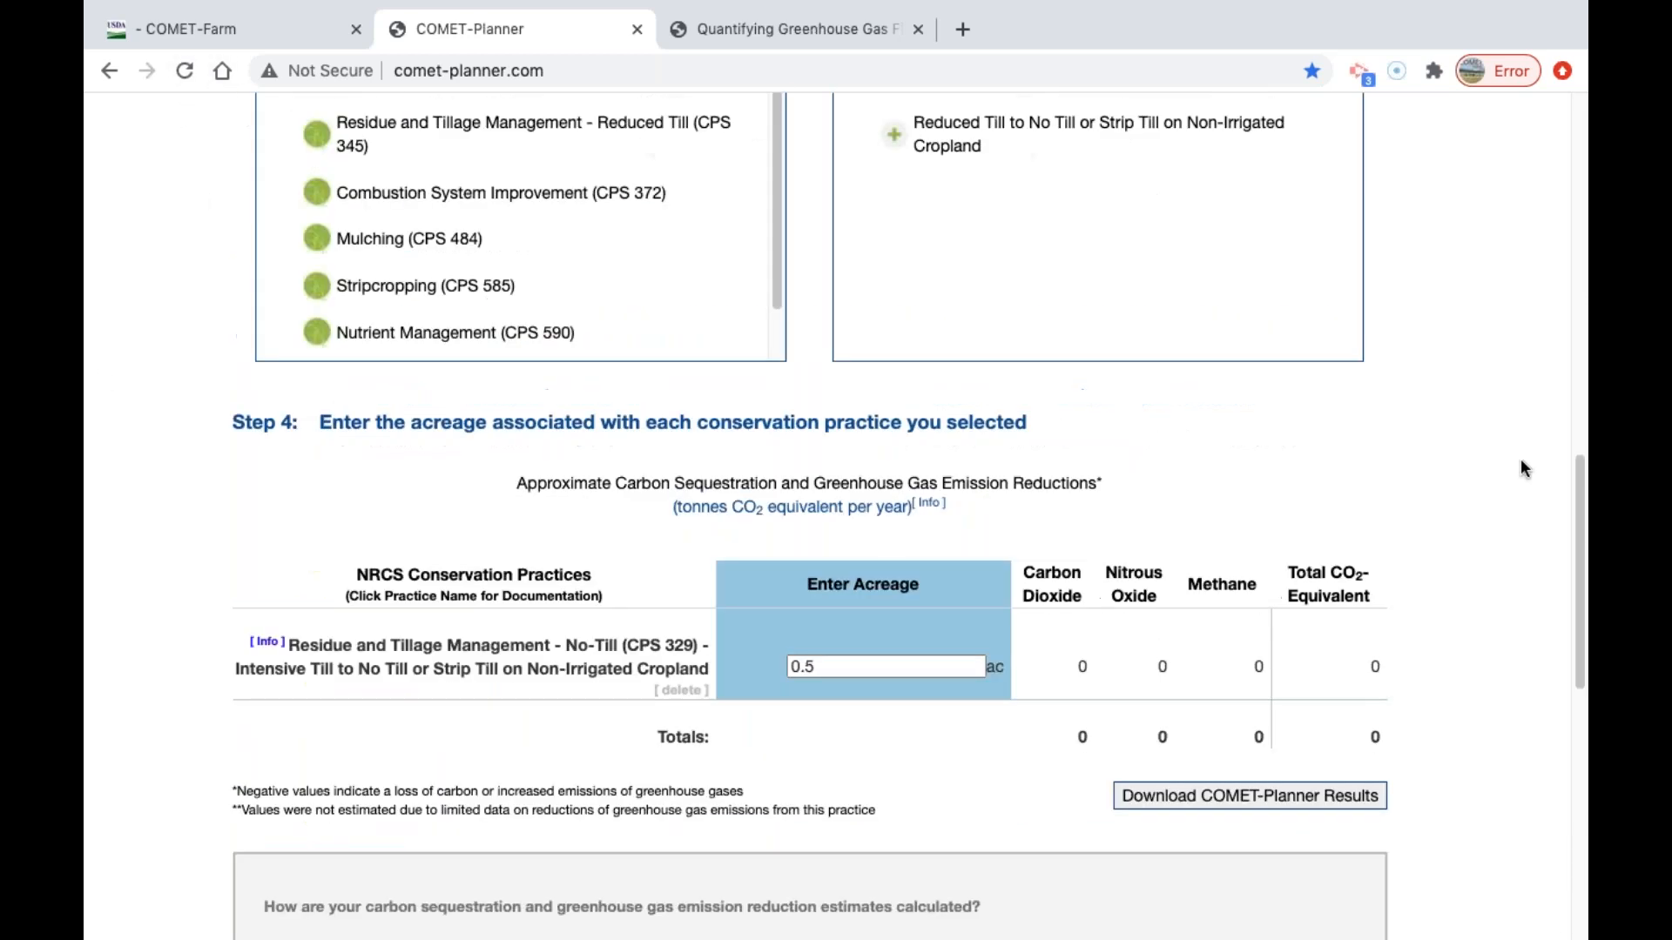
{"action": "scroll", "coordinate": [1585, 554], "scroll_direction": "down", "scroll_amount": 4}
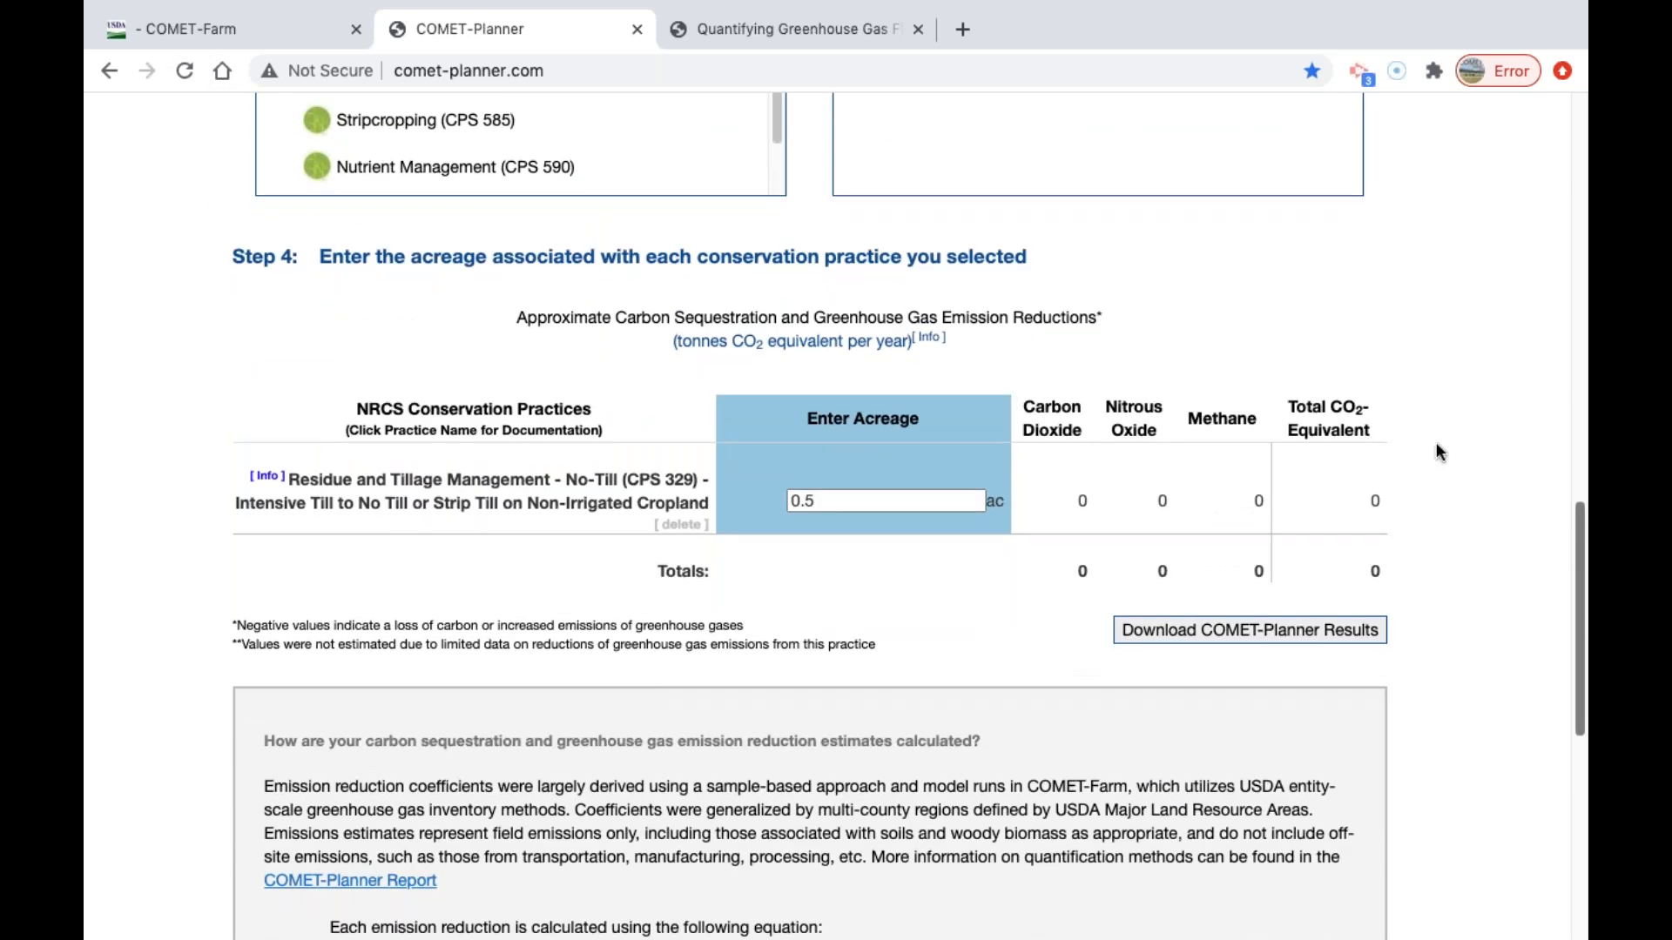
Set the acreage of the no-till practice to 60 acres.
{"action": "scroll", "coordinate": [1440, 452], "scroll_direction": "up", "scroll_amount": 1}
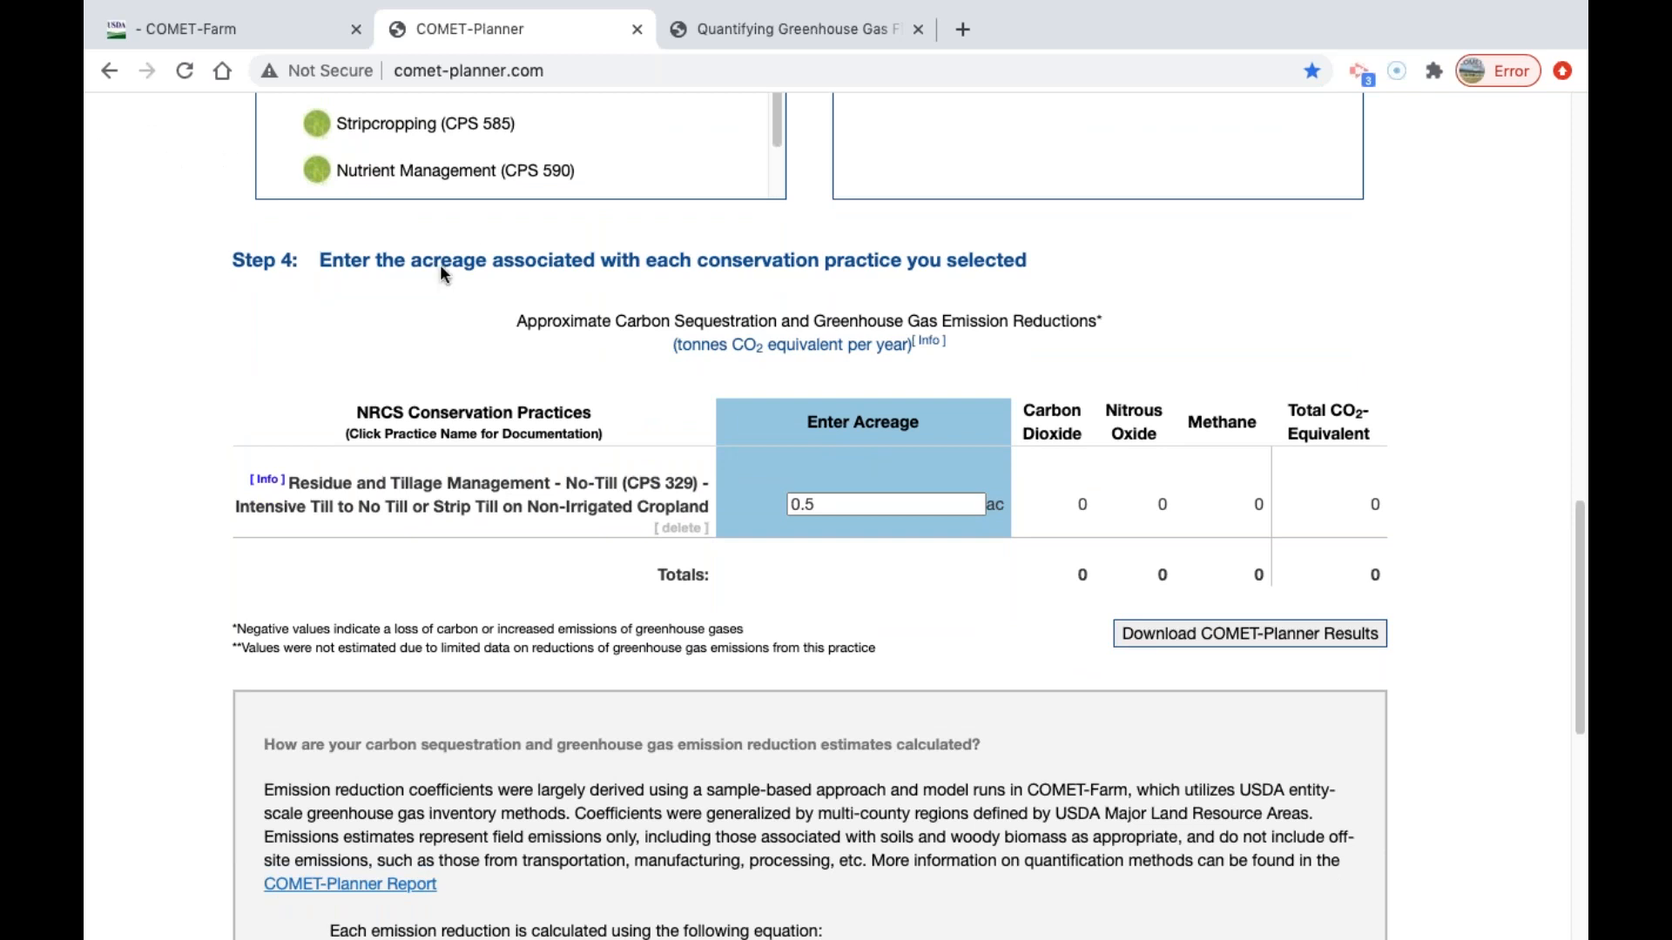
{"action": "left_click", "coordinate": [886, 503]}
{"action": "left_click_drag", "start_coordinate": [866, 504], "coordinate": [777, 498]}
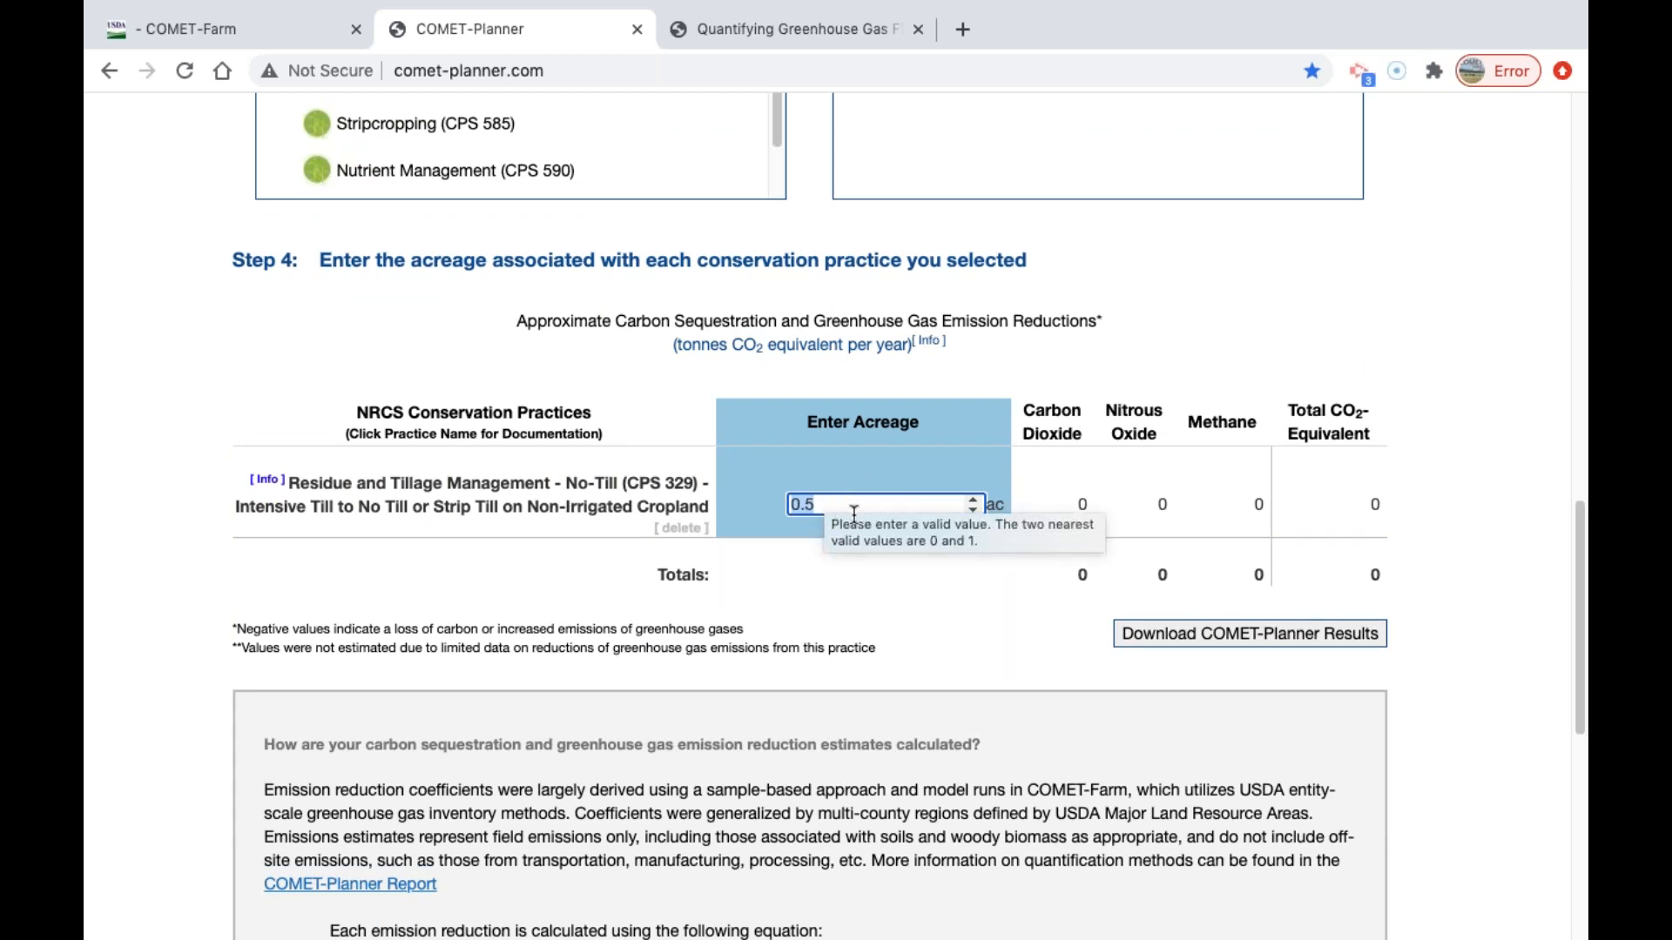
{"action": "type", "text": "60"}
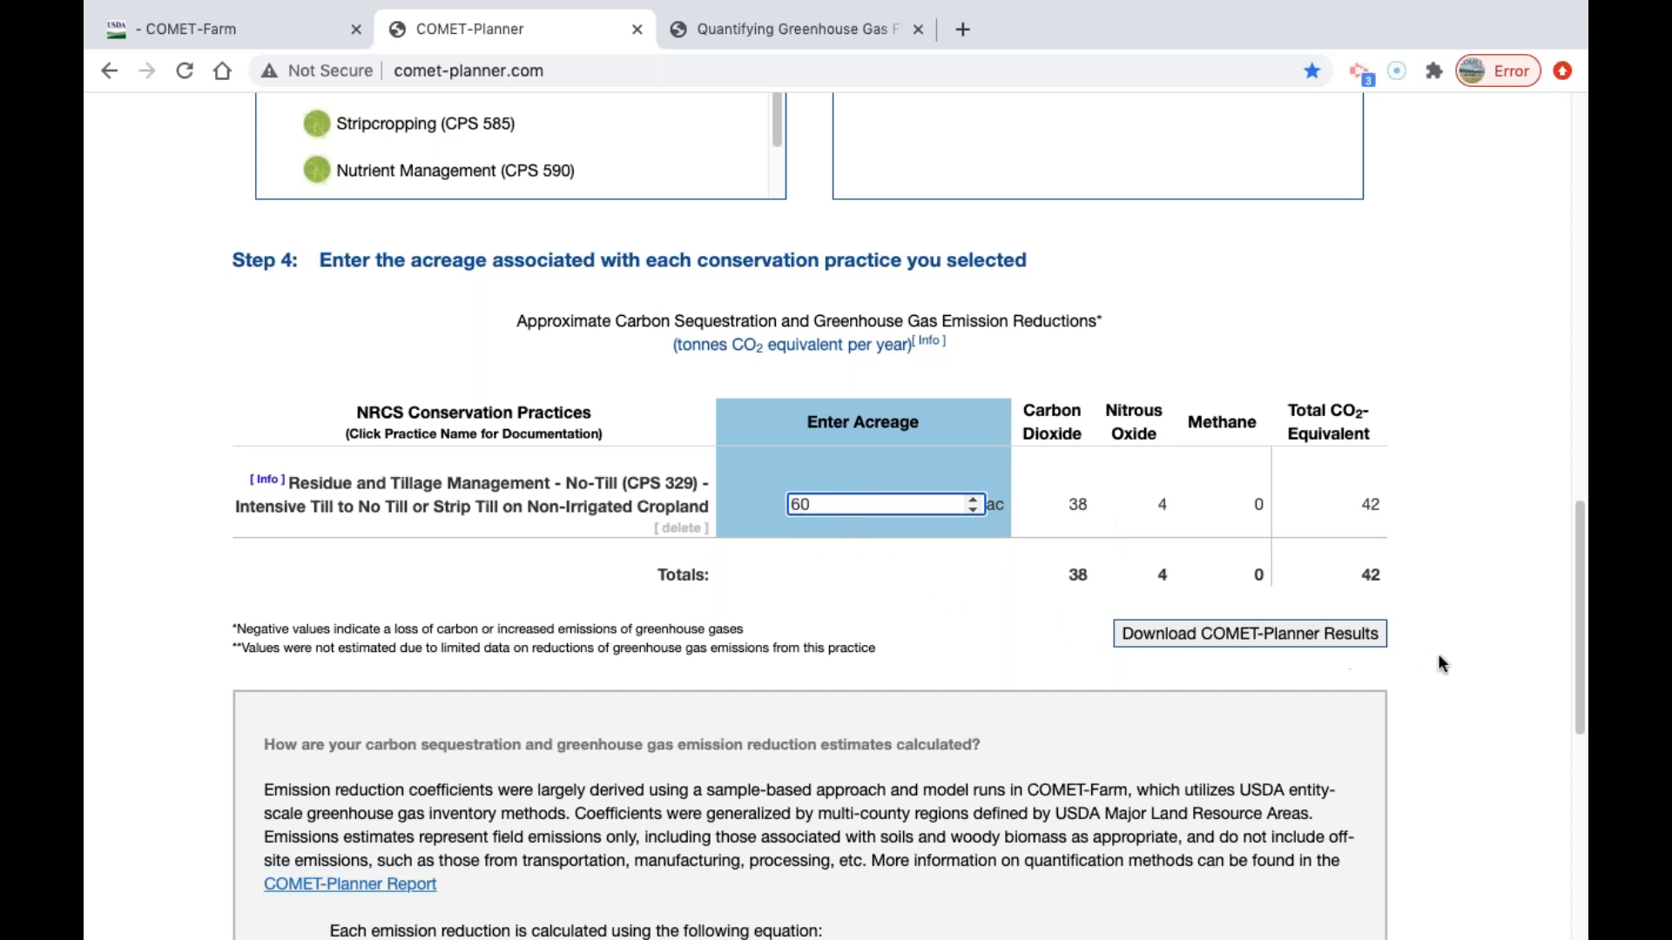
Download the COMET-Planner results as a report and review the project details and emission reductions table in it.
{"action": "left_click", "coordinate": [1307, 645]}
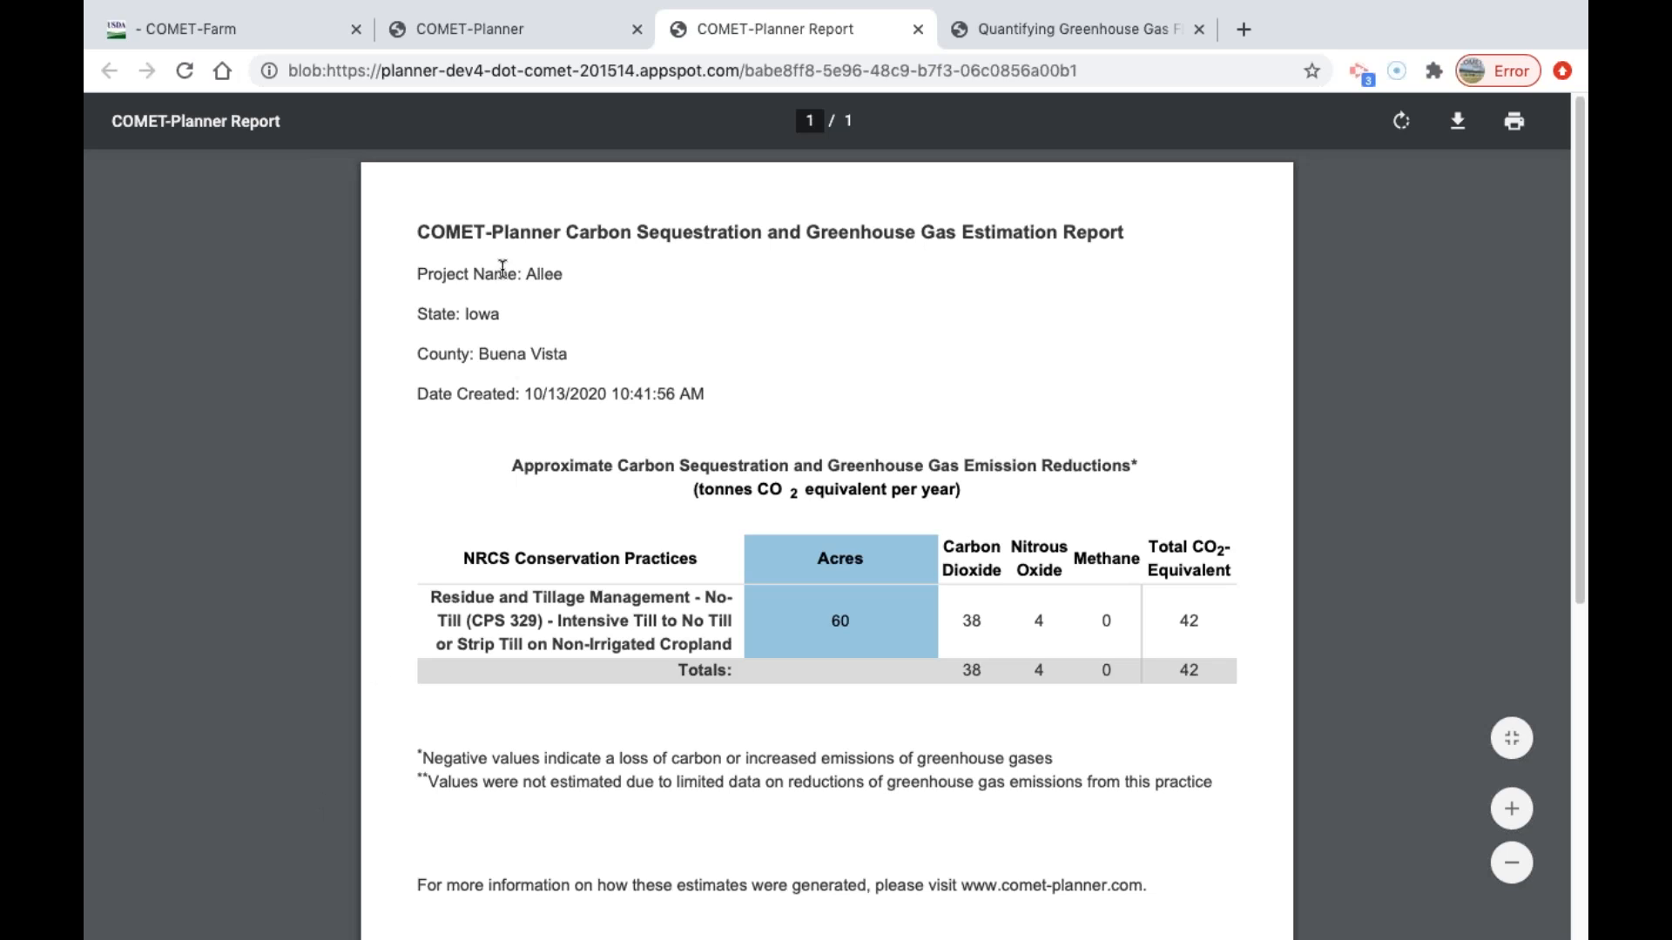
{"action": "scroll", "coordinate": [986, 617], "scroll_direction": "down", "scroll_amount": 3}
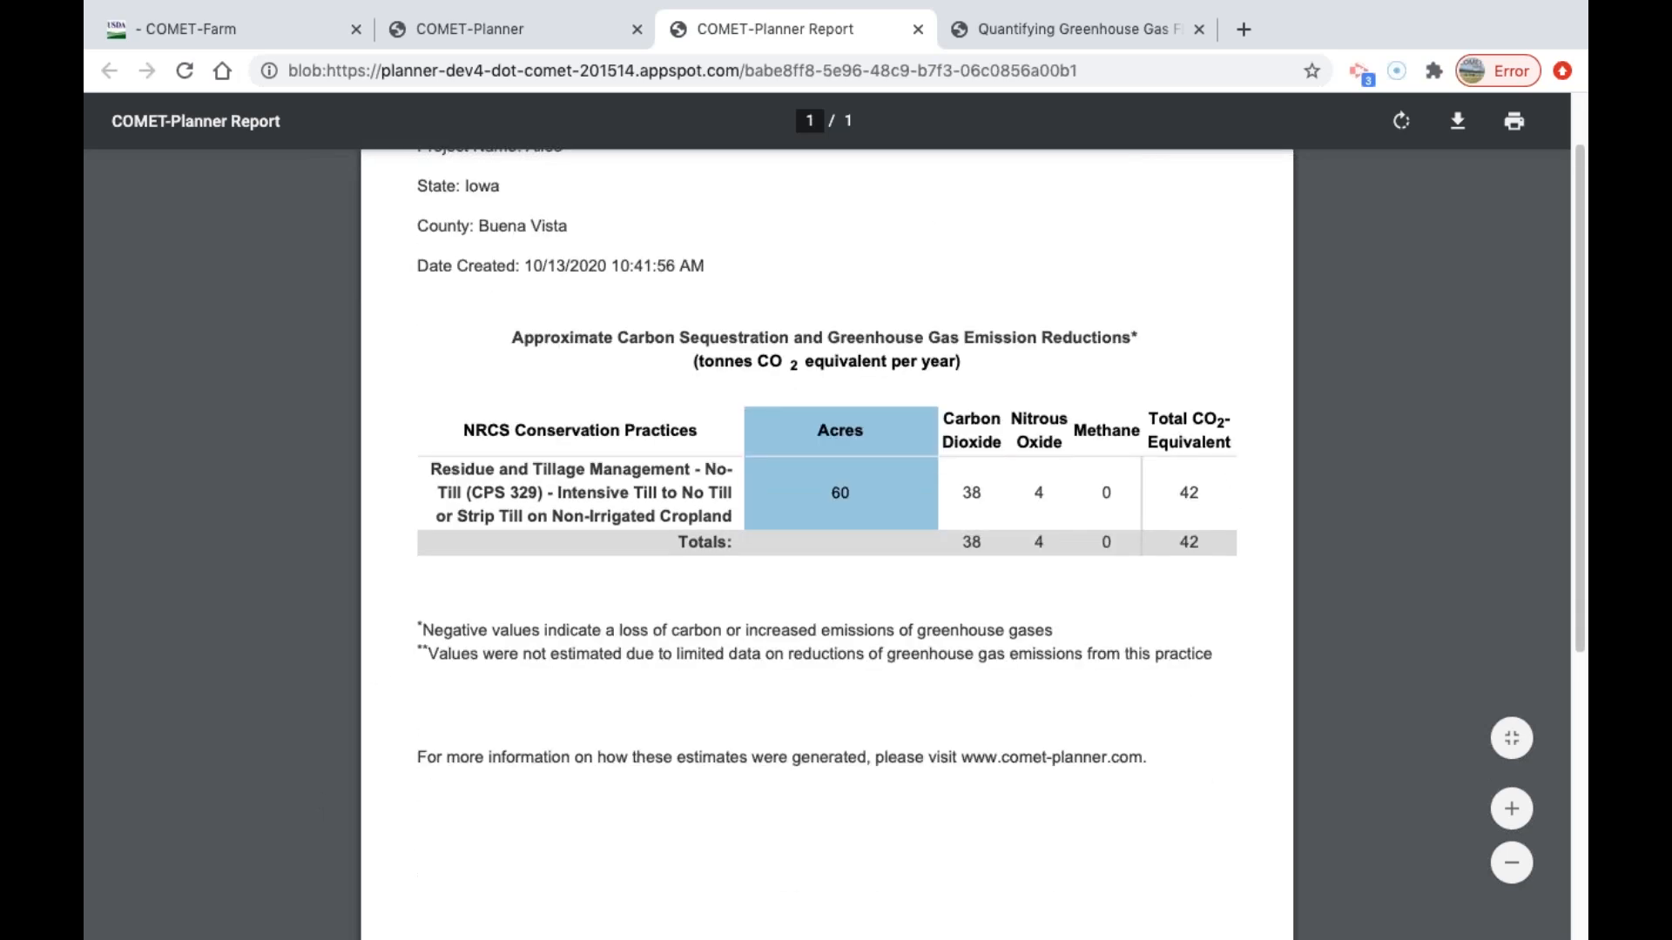
{"action": "scroll", "coordinate": [736, 600], "scroll_direction": "up", "scroll_amount": 3}
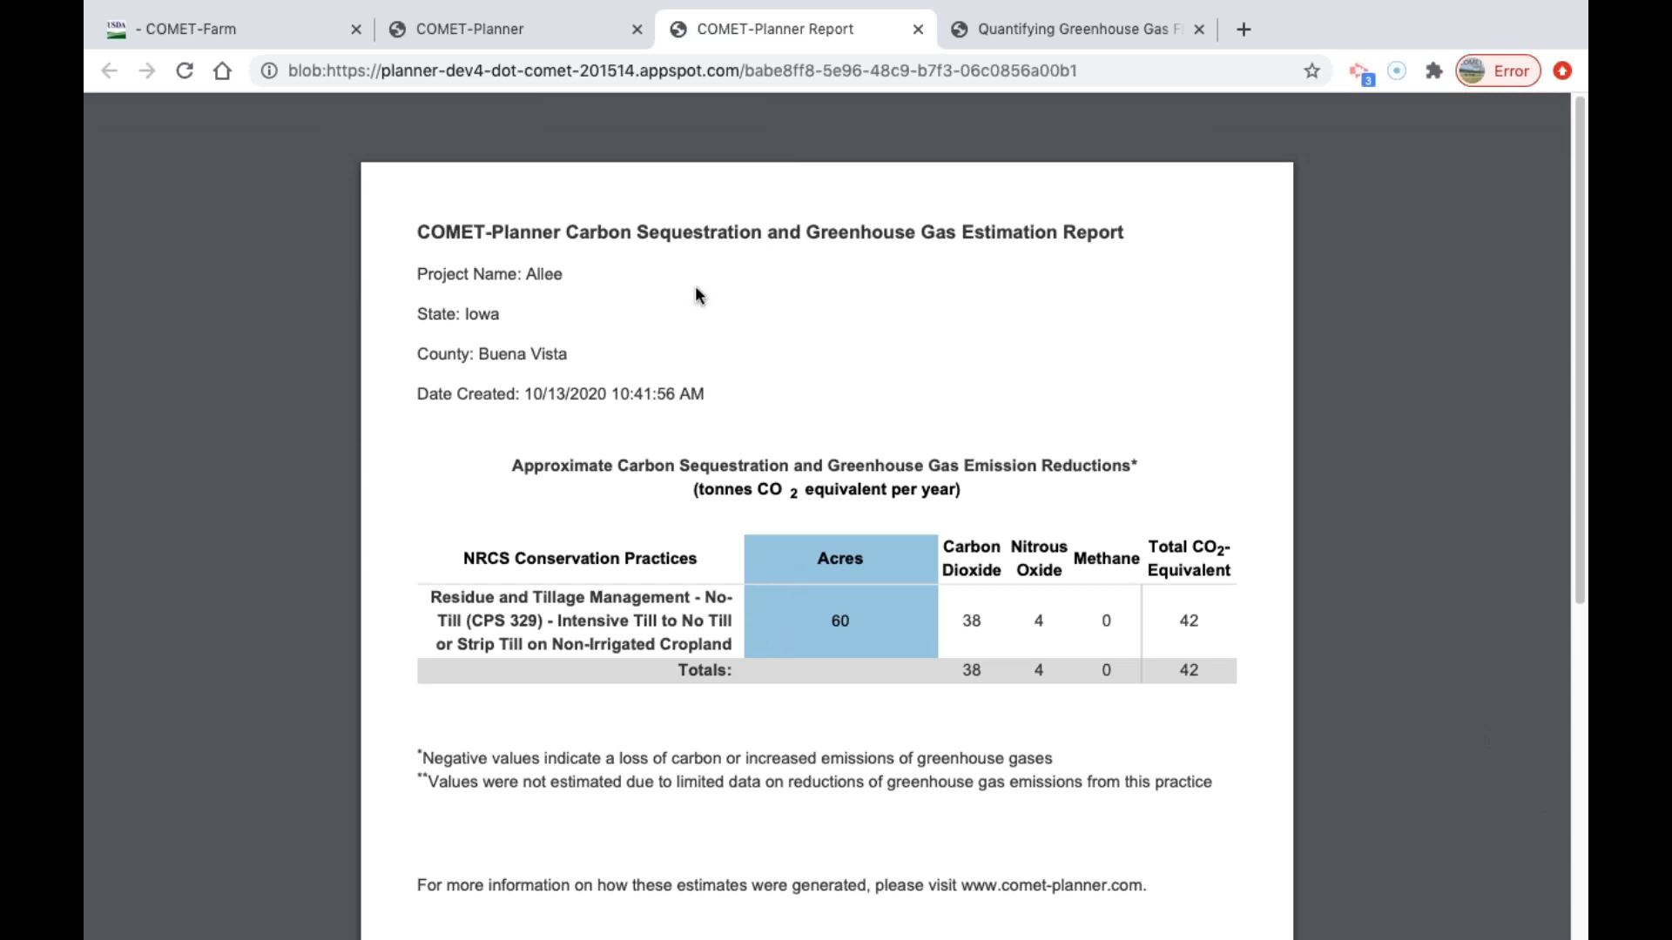
Compare the planner's acreage table with the downloaded report, and highlight the report's creation date.
{"action": "mouse_move", "coordinate": [540, 4]}
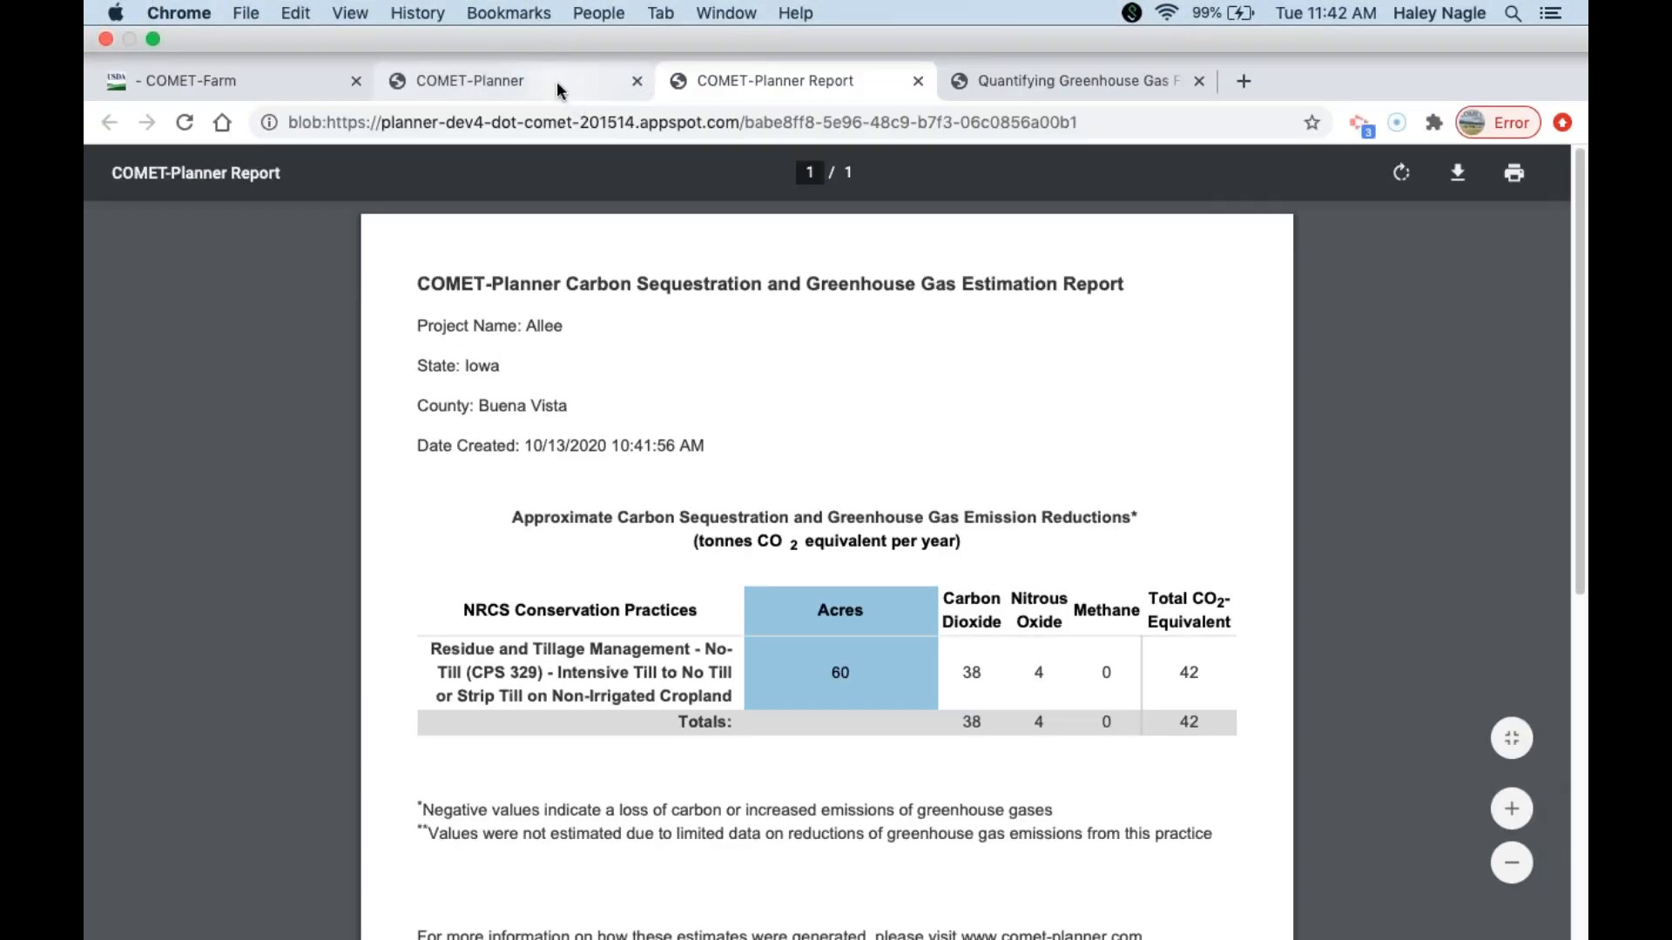
{"action": "left_click", "coordinate": [607, 94]}
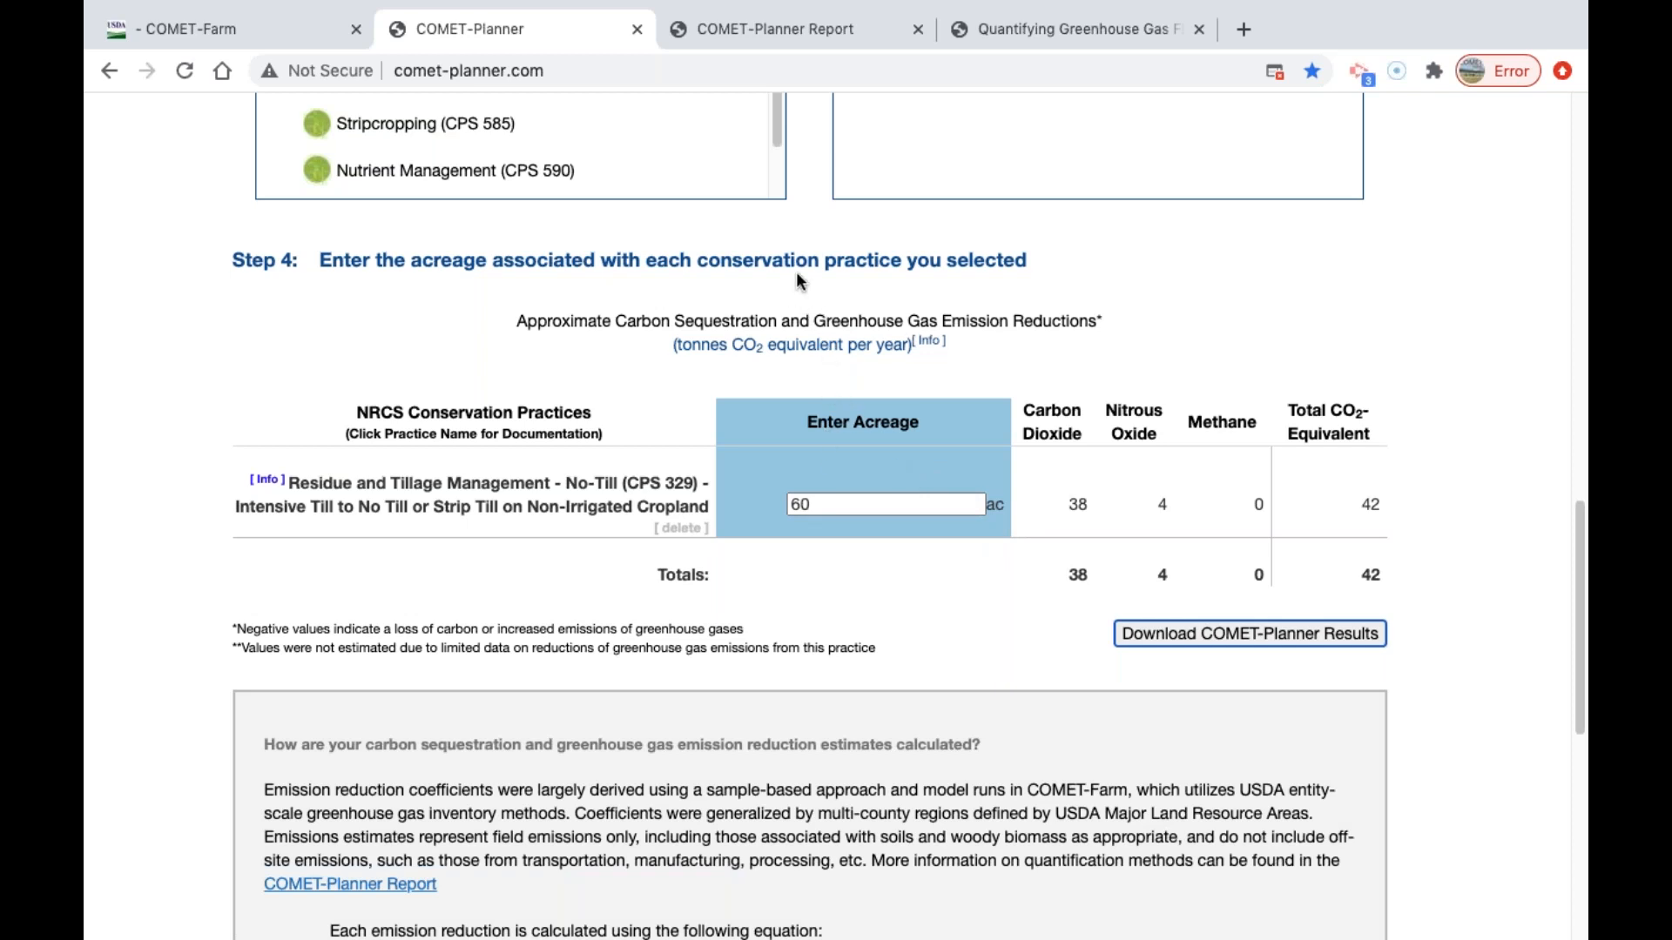
{"action": "left_click", "coordinate": [792, 28]}
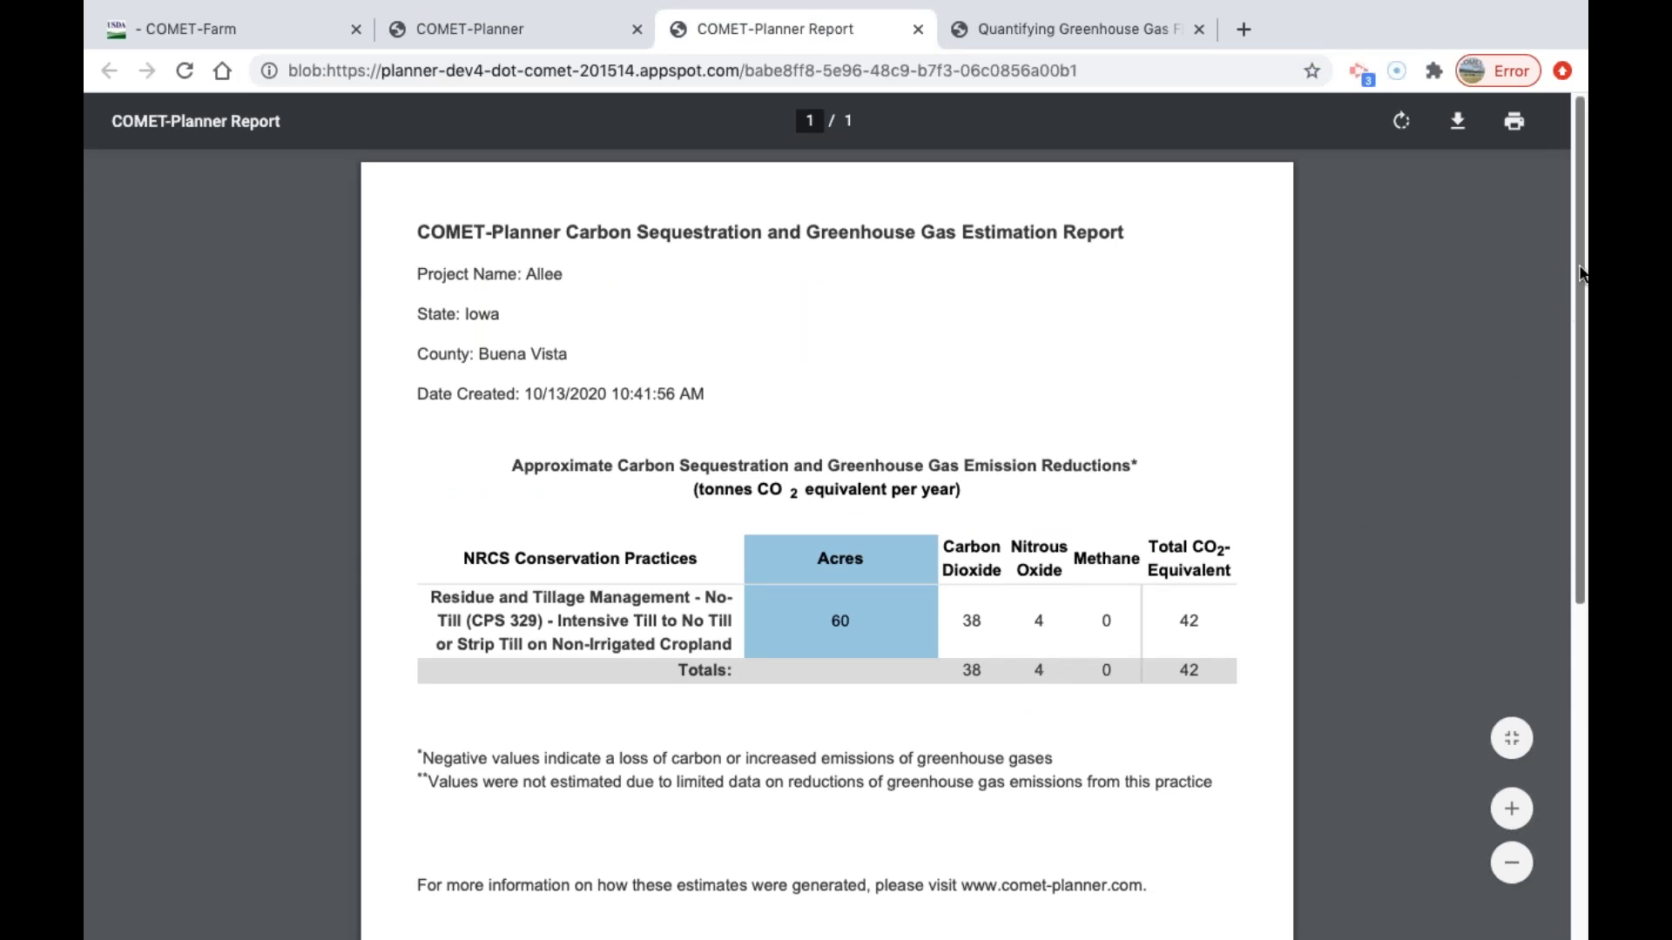
{"action": "left_click_drag", "start_coordinate": [416, 390], "coordinate": [778, 379]}
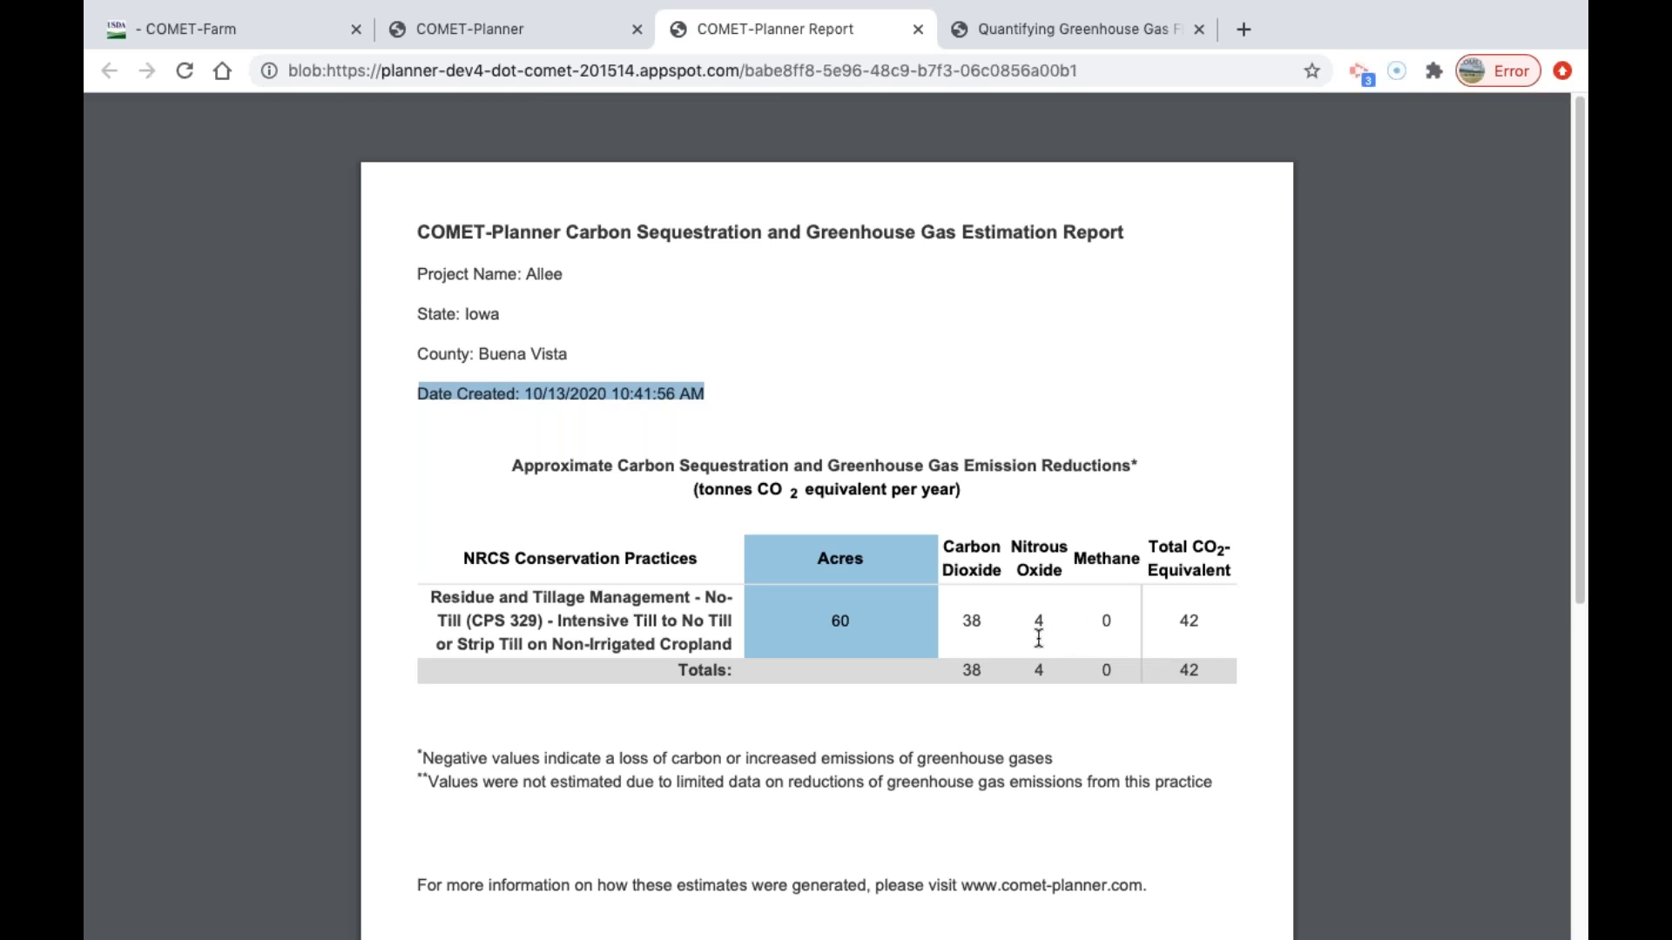
{"action": "left_click_drag", "start_coordinate": [707, 393], "coordinate": [394, 389]}
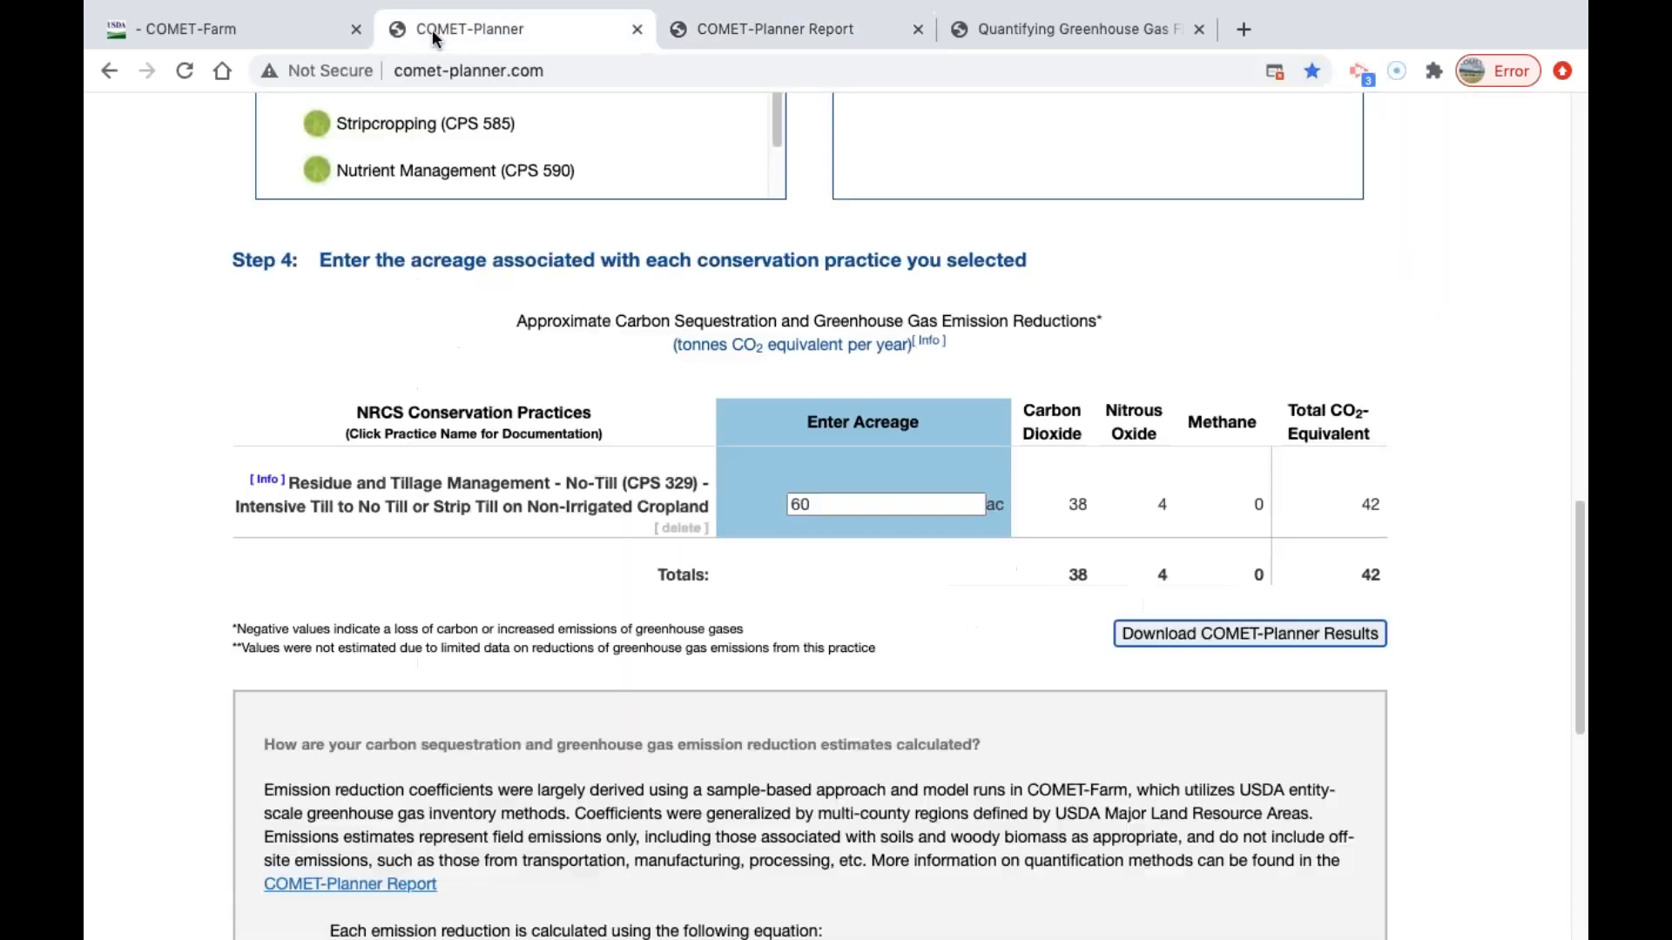
Return to the project details on the COMET-Planner page, and switch to the emissions table in the COMET-Farm report.
{"action": "left_click", "coordinate": [470, 29]}
{"action": "left_click_drag", "start_coordinate": [1586, 590], "coordinate": [1586, 208]}
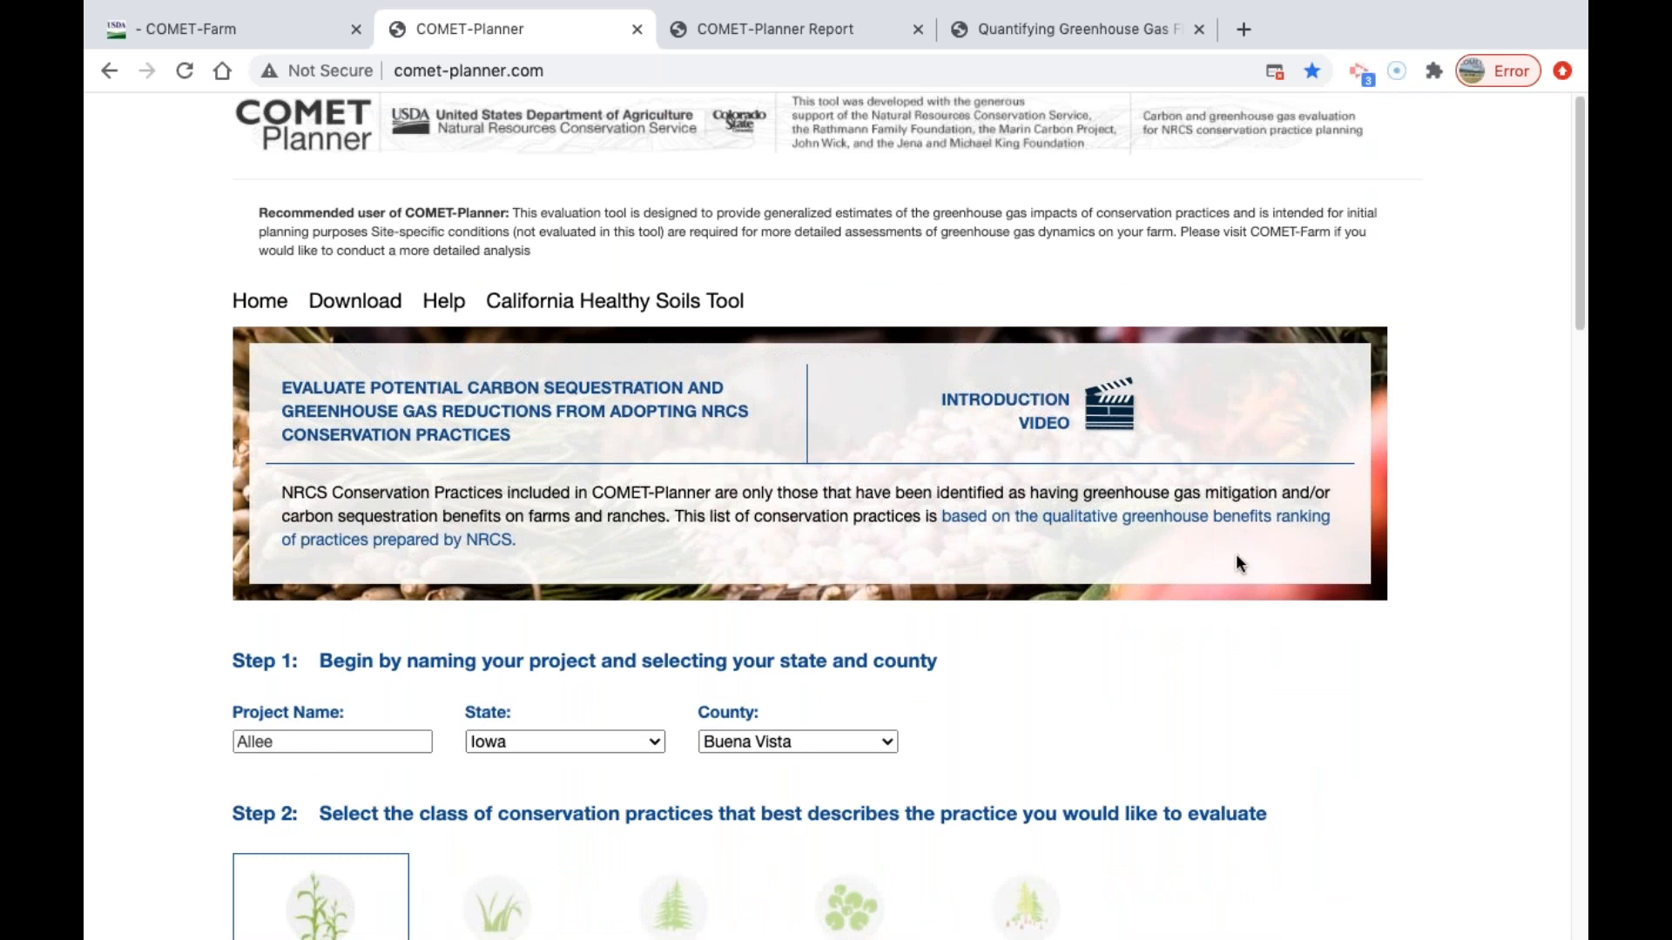
{"action": "left_click", "coordinate": [214, 35]}
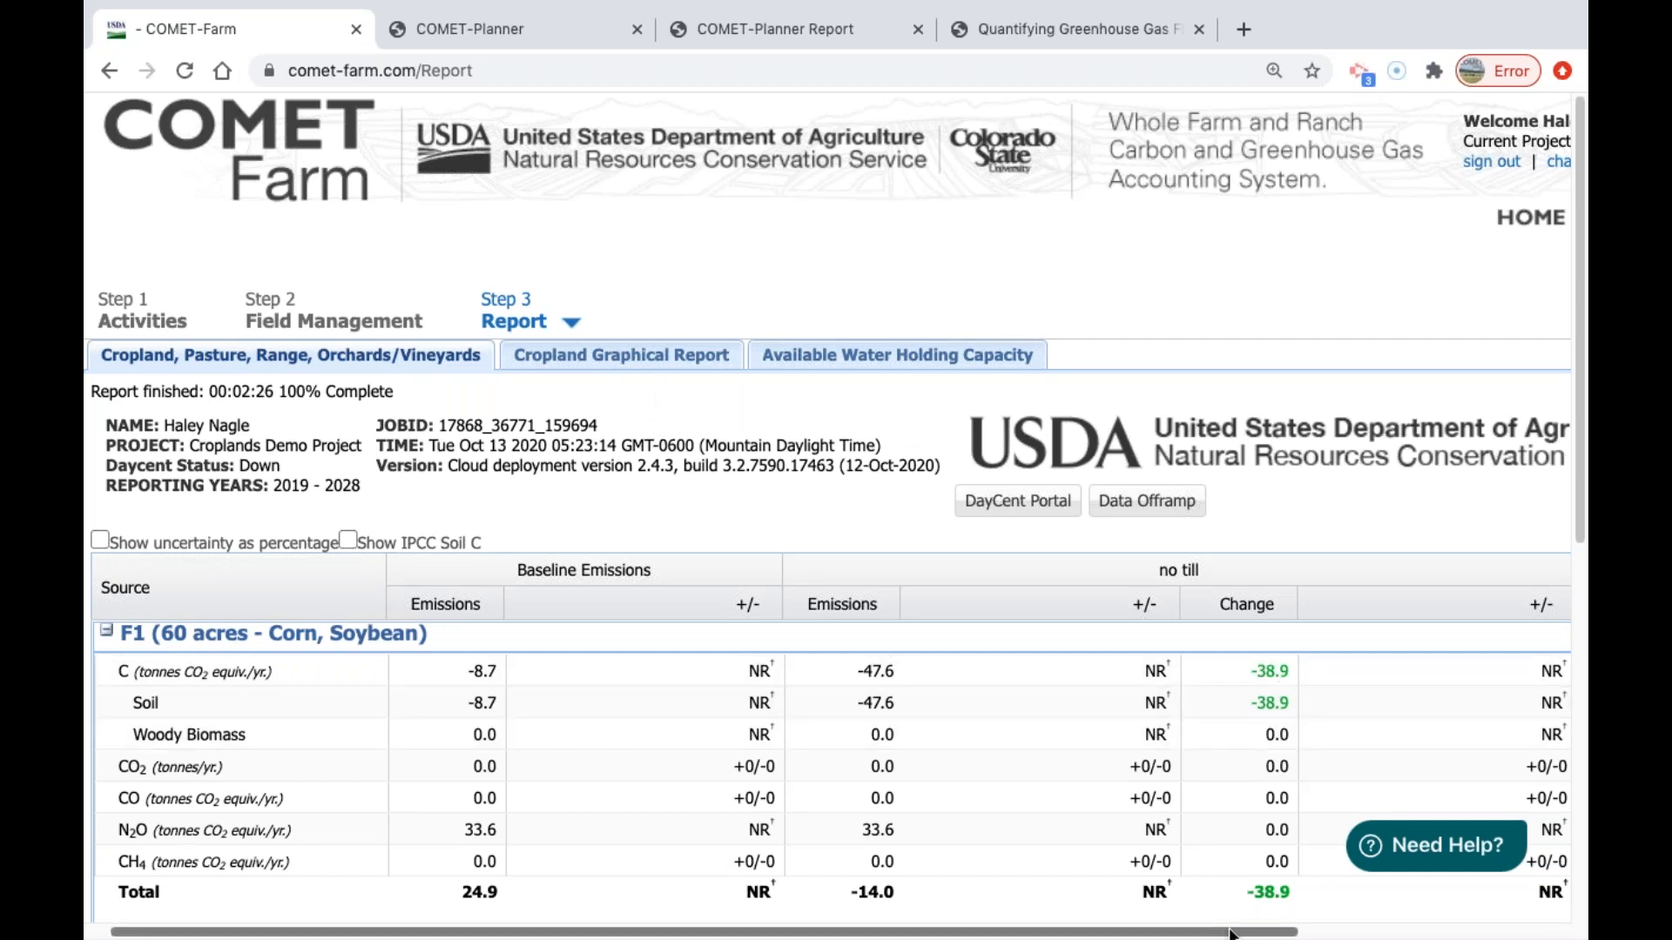
{"action": "scroll", "coordinate": [1132, 937], "scroll_direction": "left", "scroll_amount": 3}
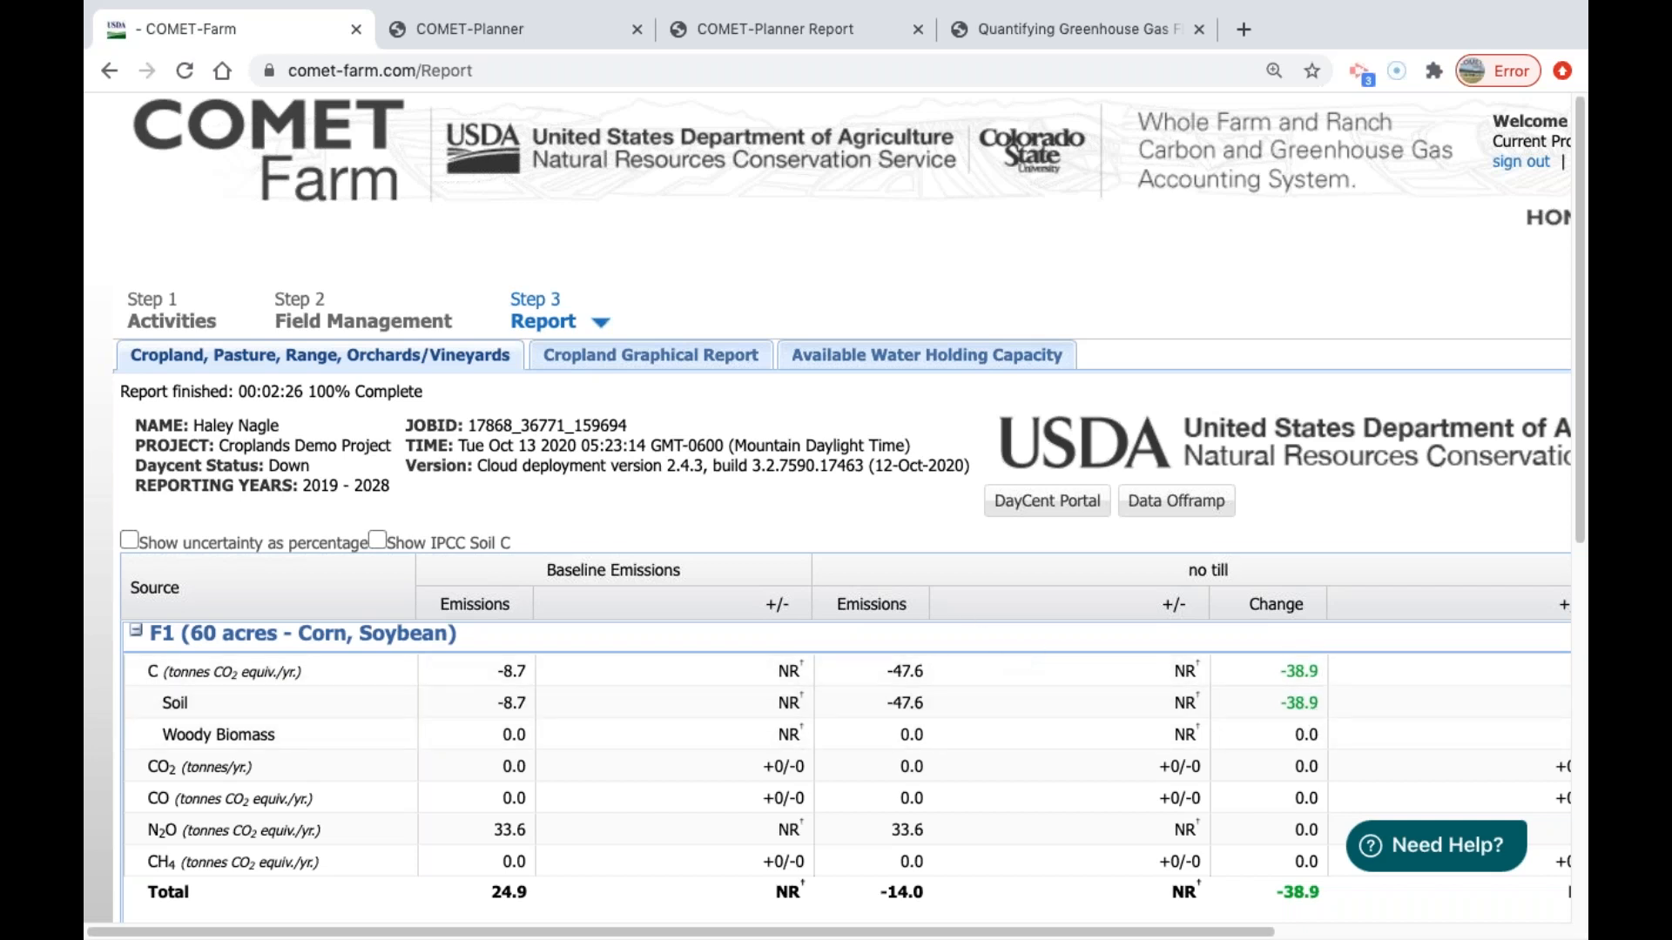
Open the cropland graphical report for parcel F1 and examine its total GHG emissions chart.
{"action": "left_click", "coordinate": [659, 369]}
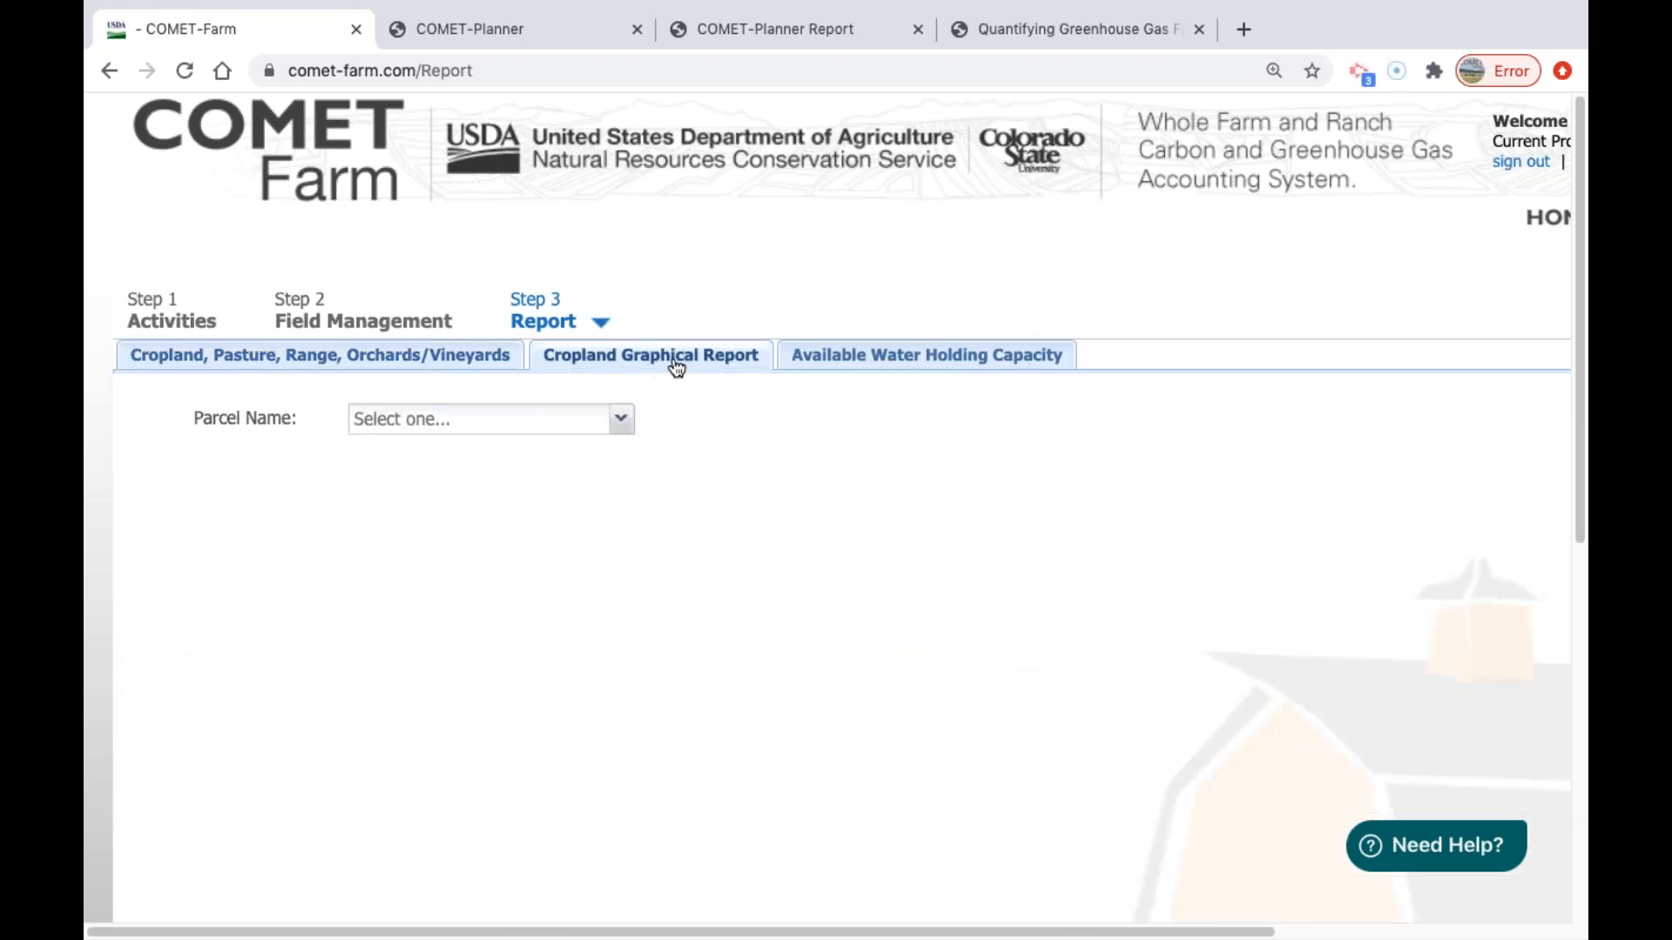
{"action": "left_click", "coordinate": [534, 421]}
{"action": "left_click", "coordinate": [519, 454]}
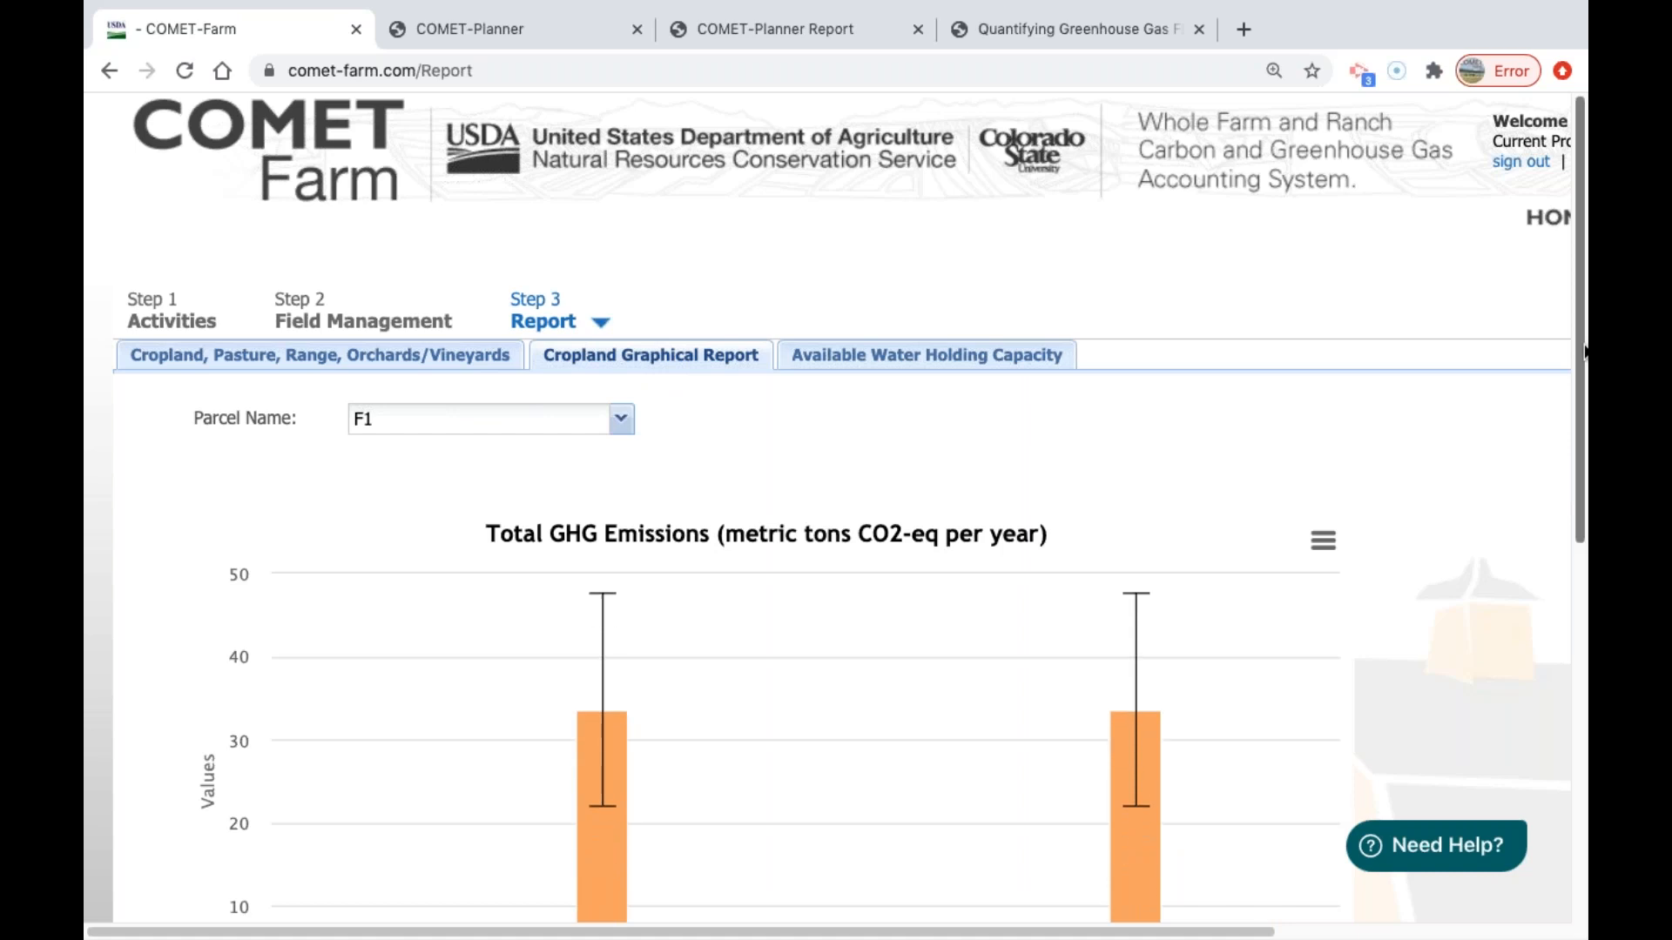
{"action": "scroll", "coordinate": [1585, 440], "scroll_direction": "down", "scroll_amount": 3}
{"action": "mouse_move", "coordinate": [1586, 440]}
{"action": "left_mouse_down"}
{"action": "mouse_move", "coordinate": [1587, 480]}
{"action": "mouse_move", "coordinate": [1587, 463]}
{"action": "left_mouse_up"}
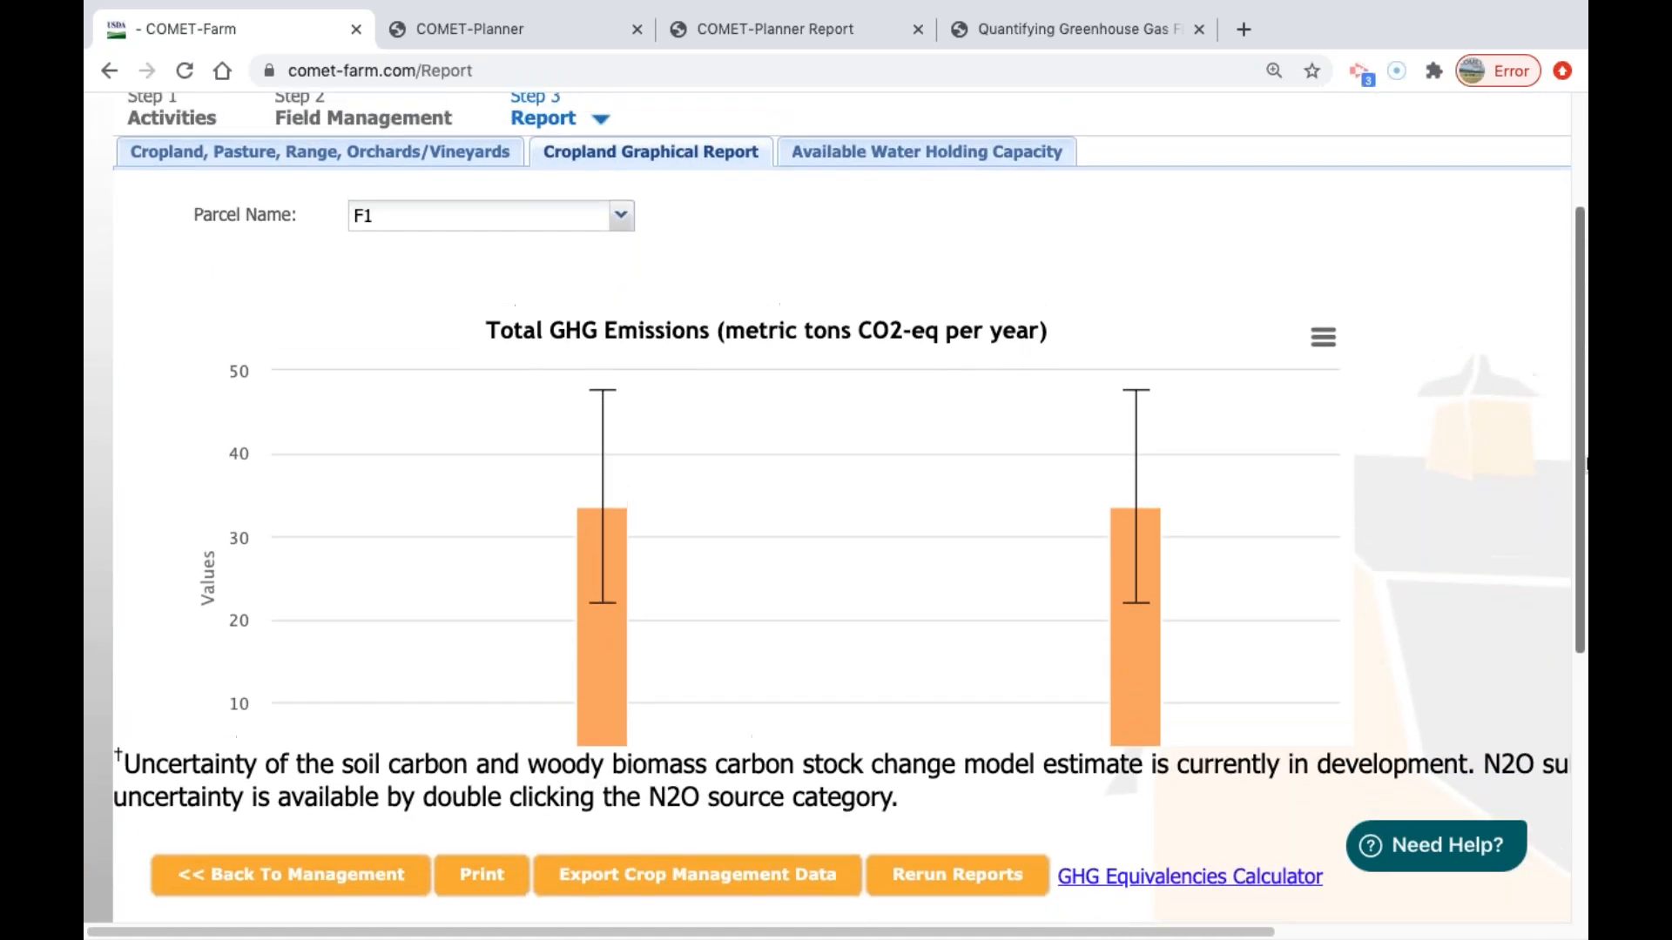
Switch from the browser to the presentation slide about the COMET-Farm graphical report.
{"action": "key", "text": "ctrl+Left"}
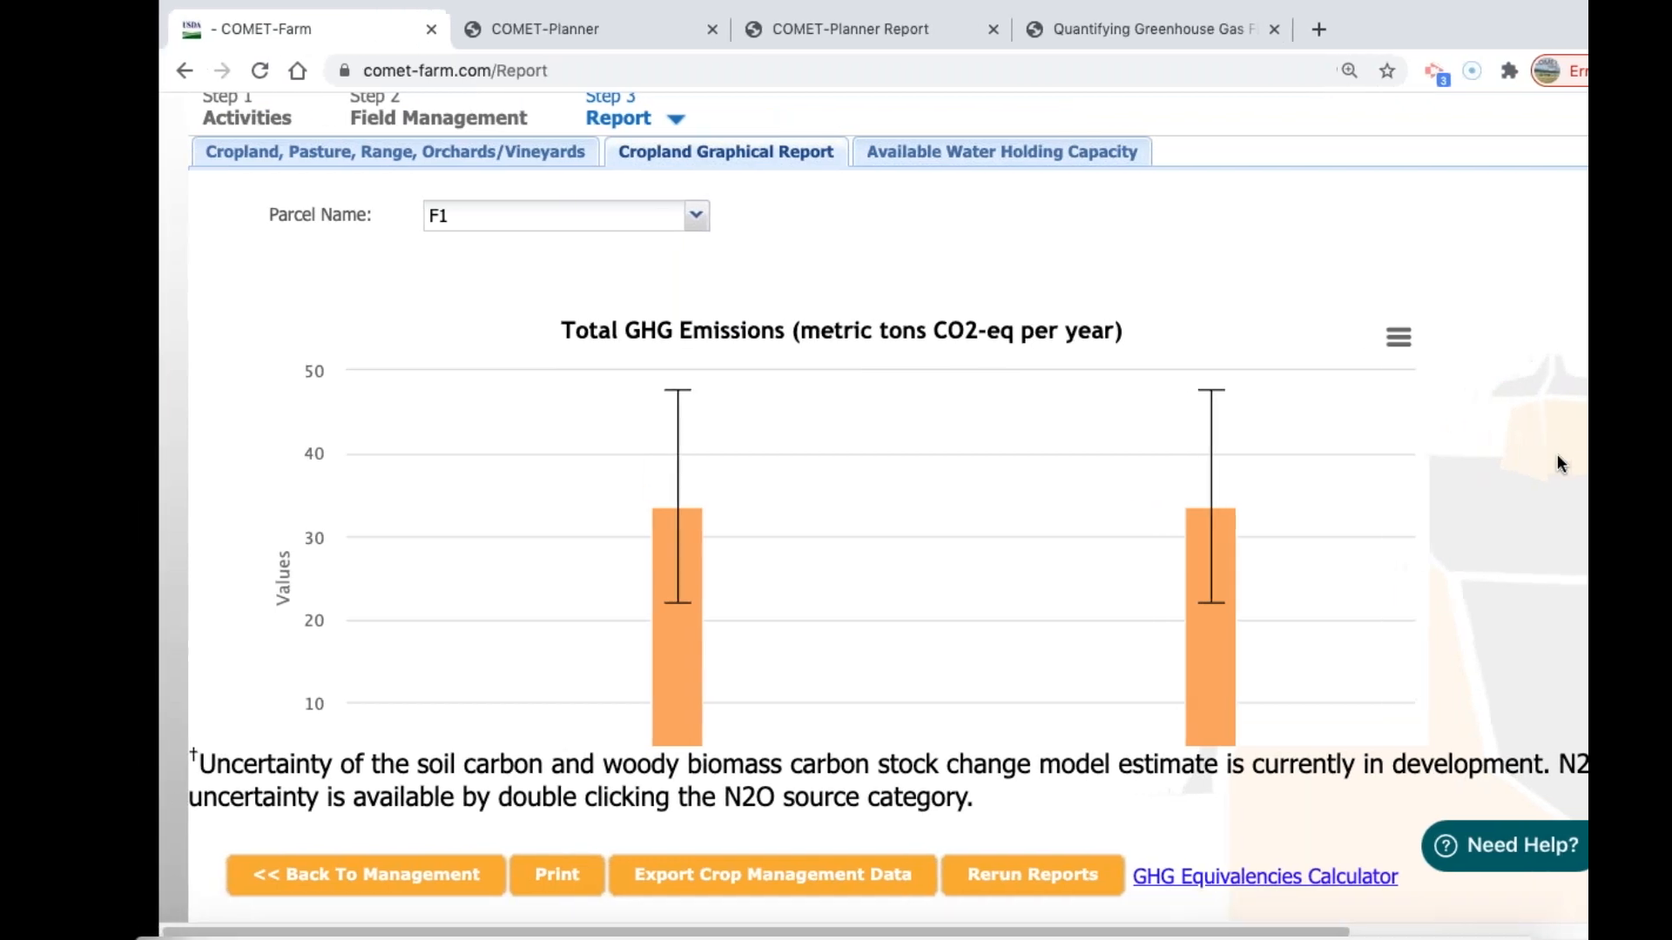
{"action": "key", "text": "ctrl+Right"}
{"action": "key", "text": "ctrl+Right"}
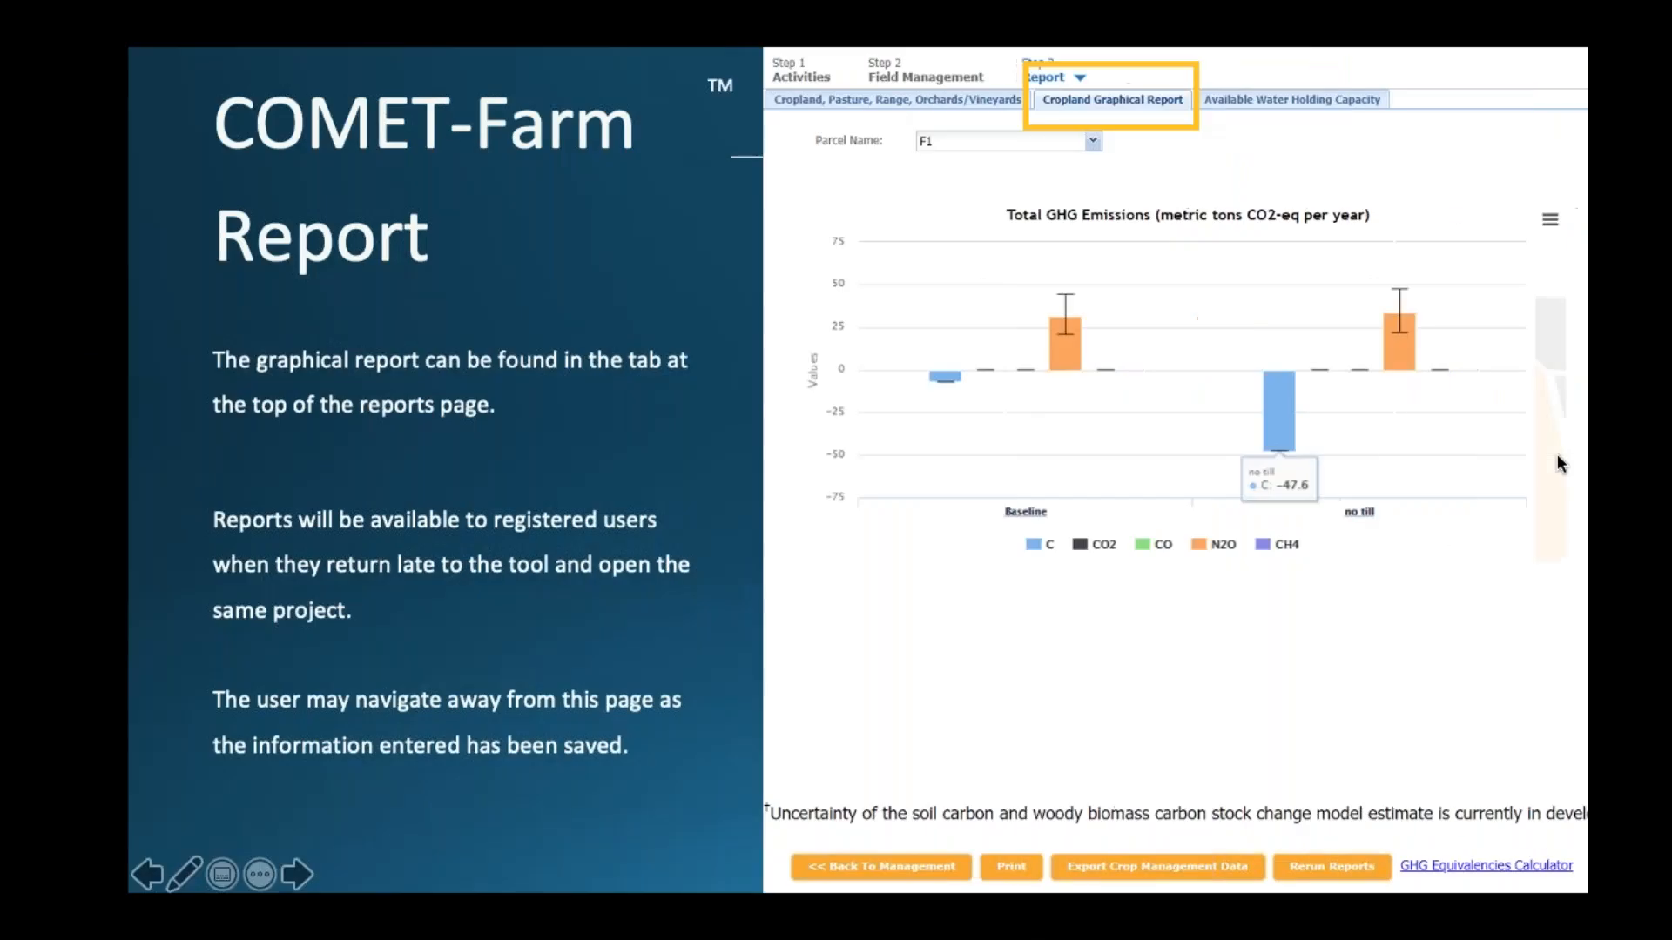